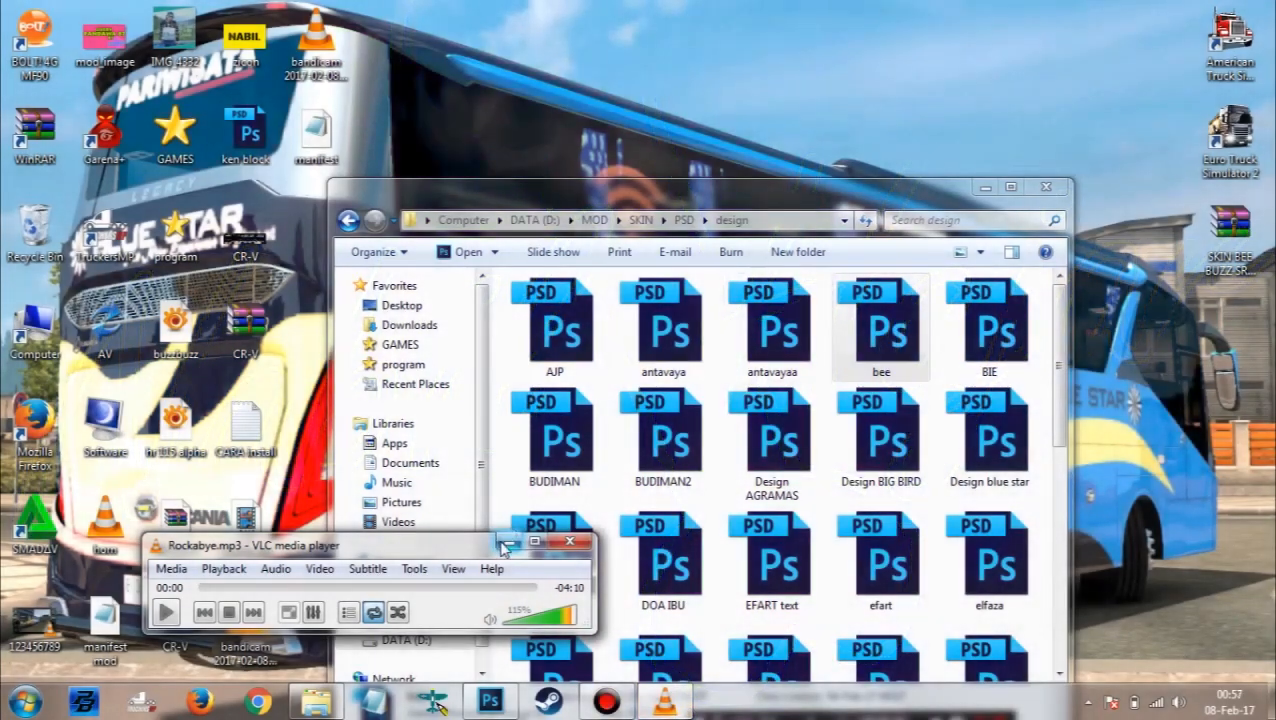
Step: Start playback of Rockabye.mp3, switch to Photoshop, and minimize the media player
key(space)
click(490, 701)
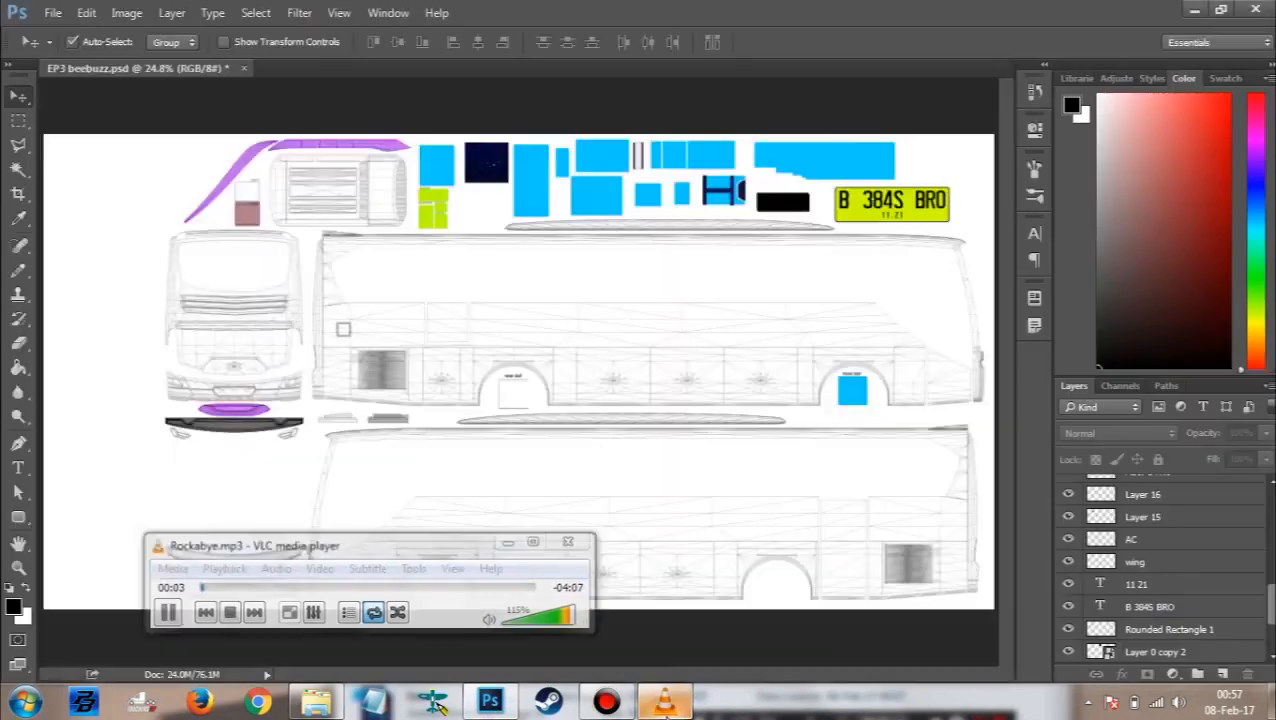
click(507, 542)
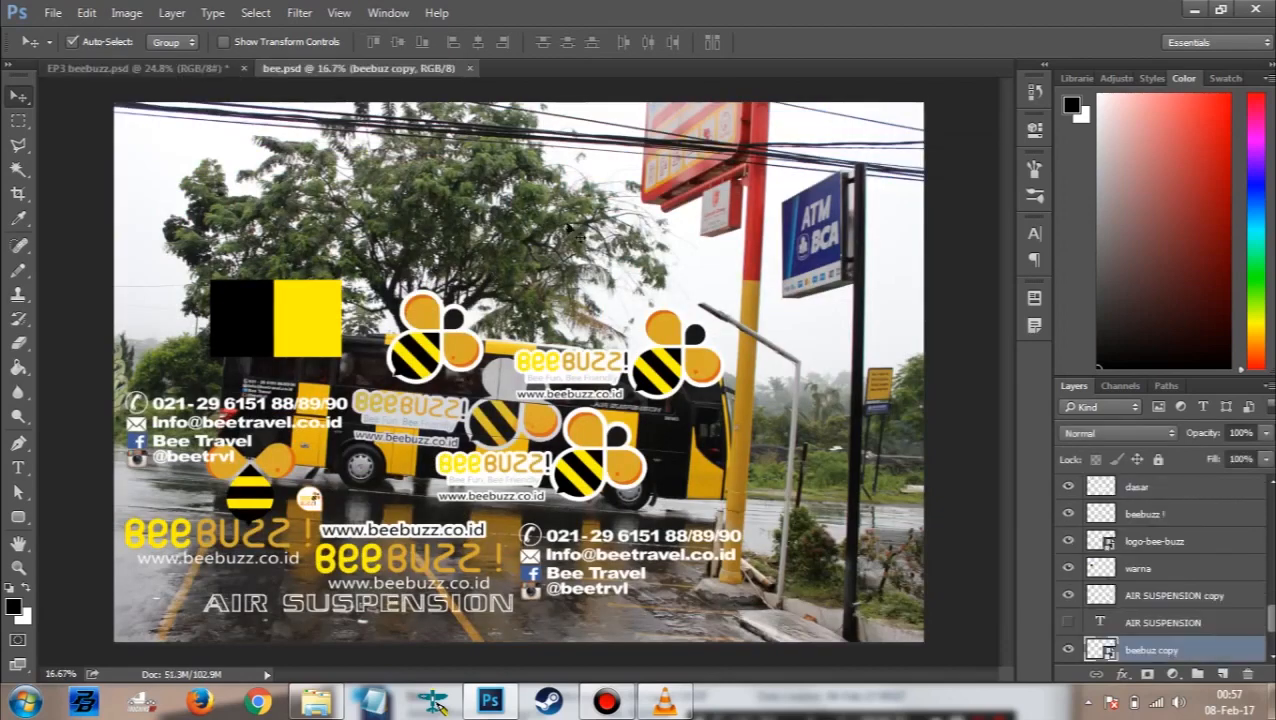
Step: In EP3 beebuzz.psd, fill the shape on the body kiri layer with black and deselect it
click(140, 69)
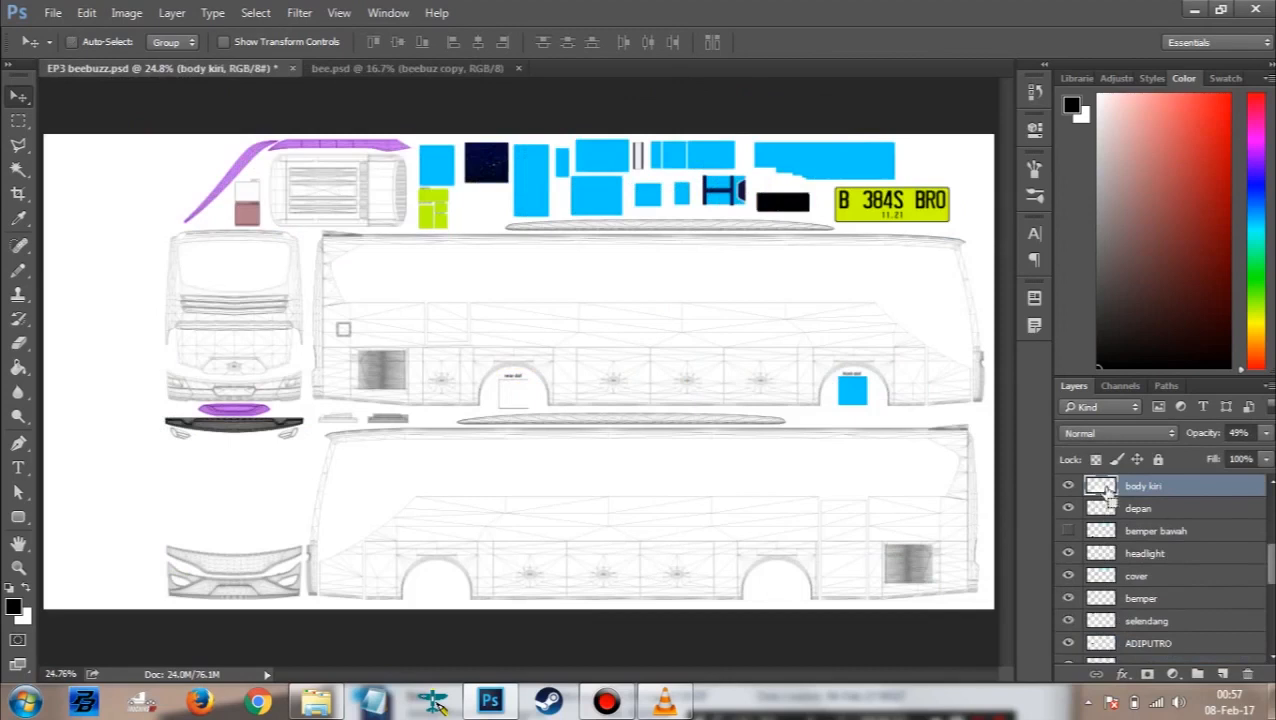
ctrl+click(1104, 486)
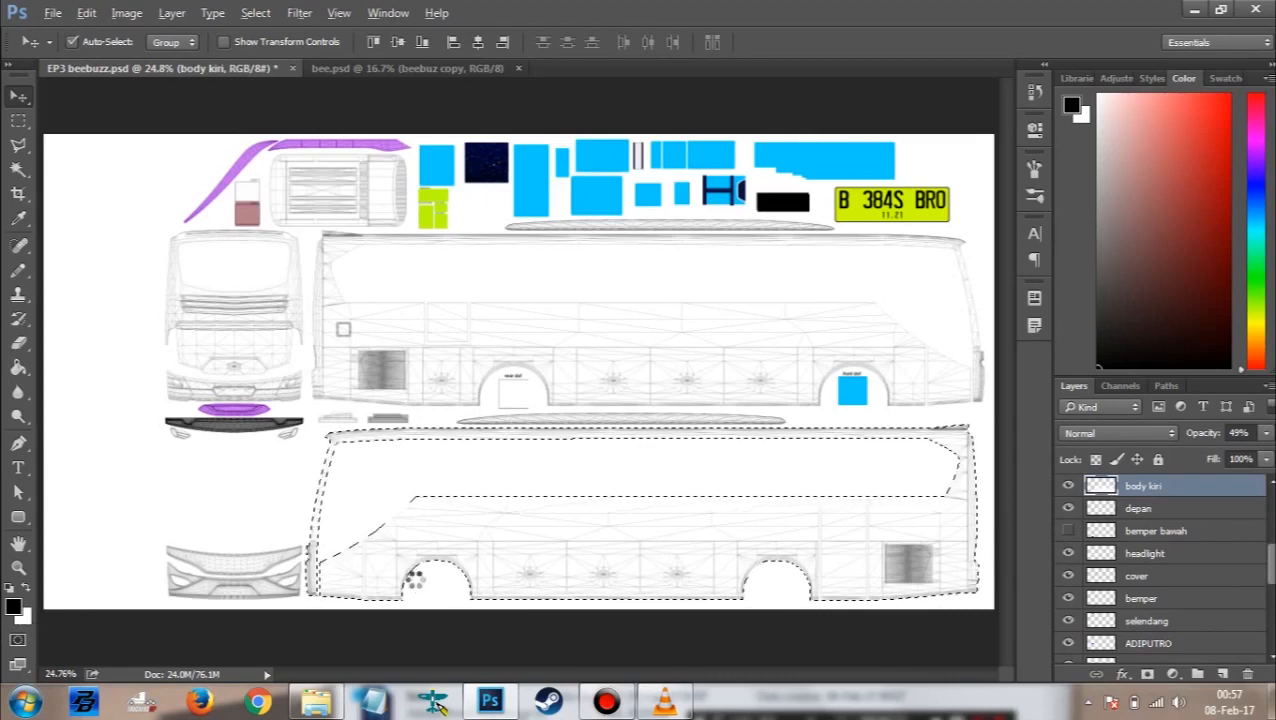
key(alt+BackSpace)
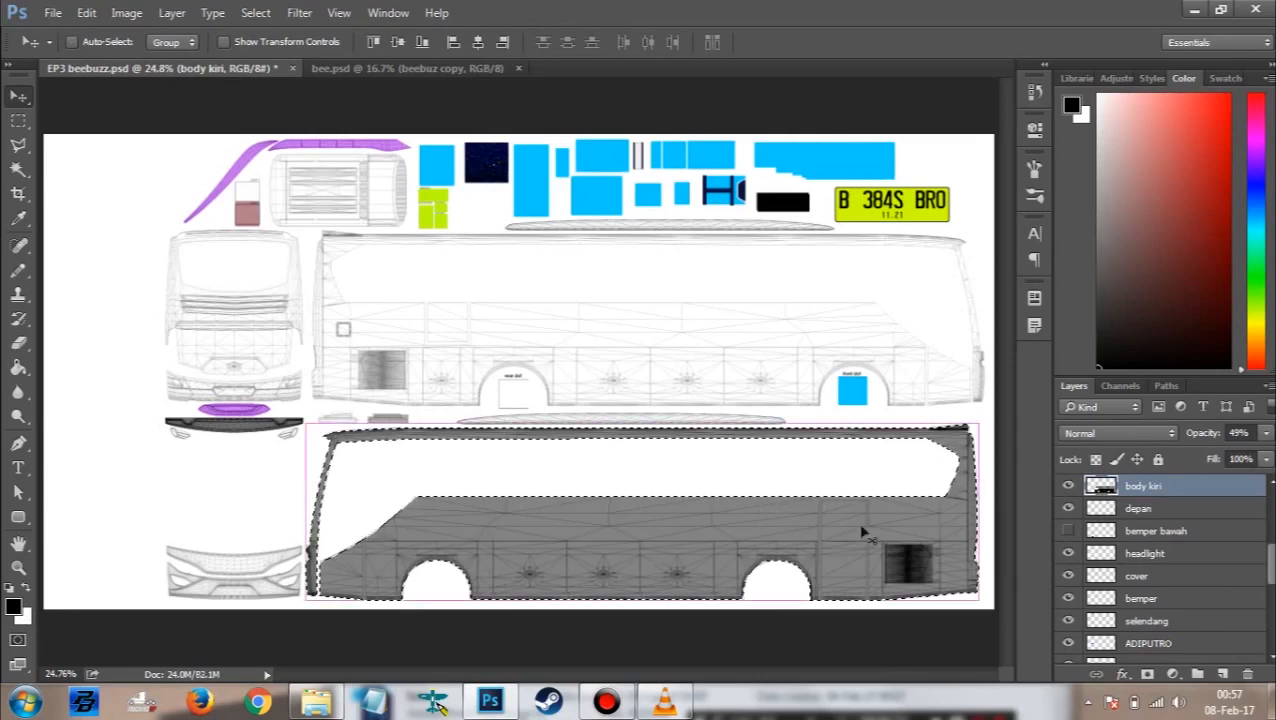
key(ctrl+d)
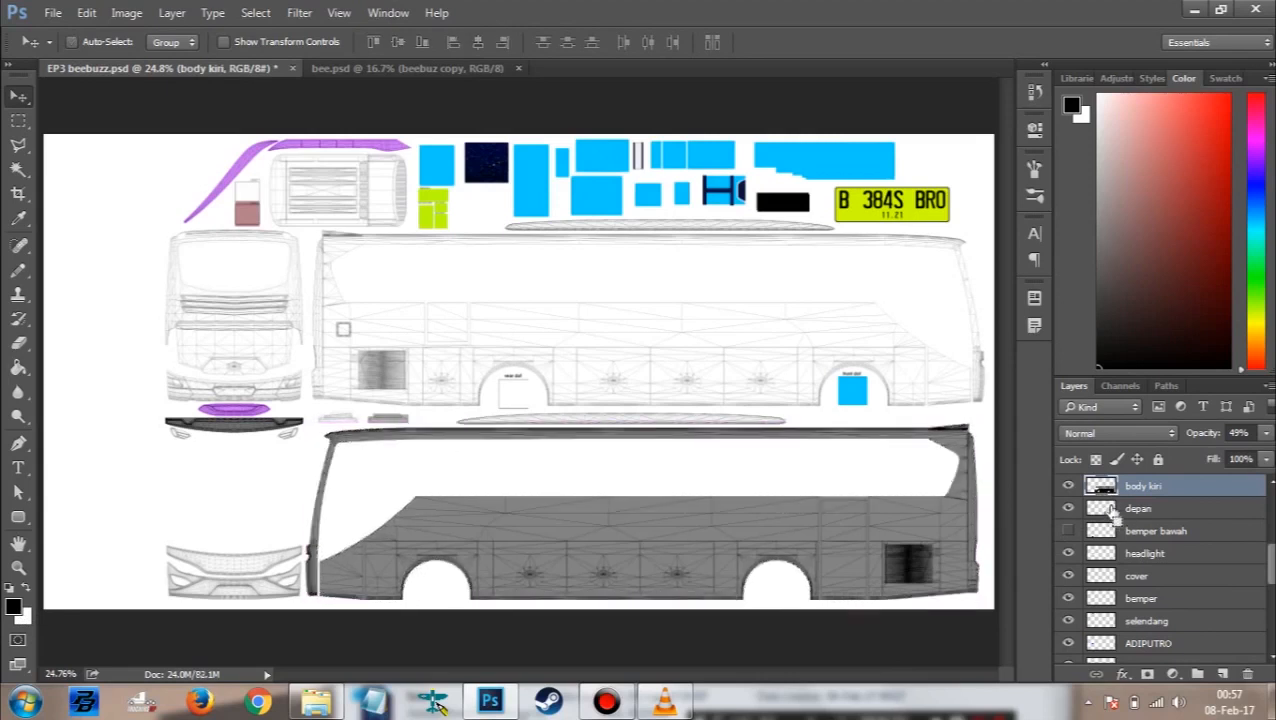
Step: Load the shape on the depan layer as a selection and try filling it with black
ctrl+click(1104, 510)
click(1130, 512)
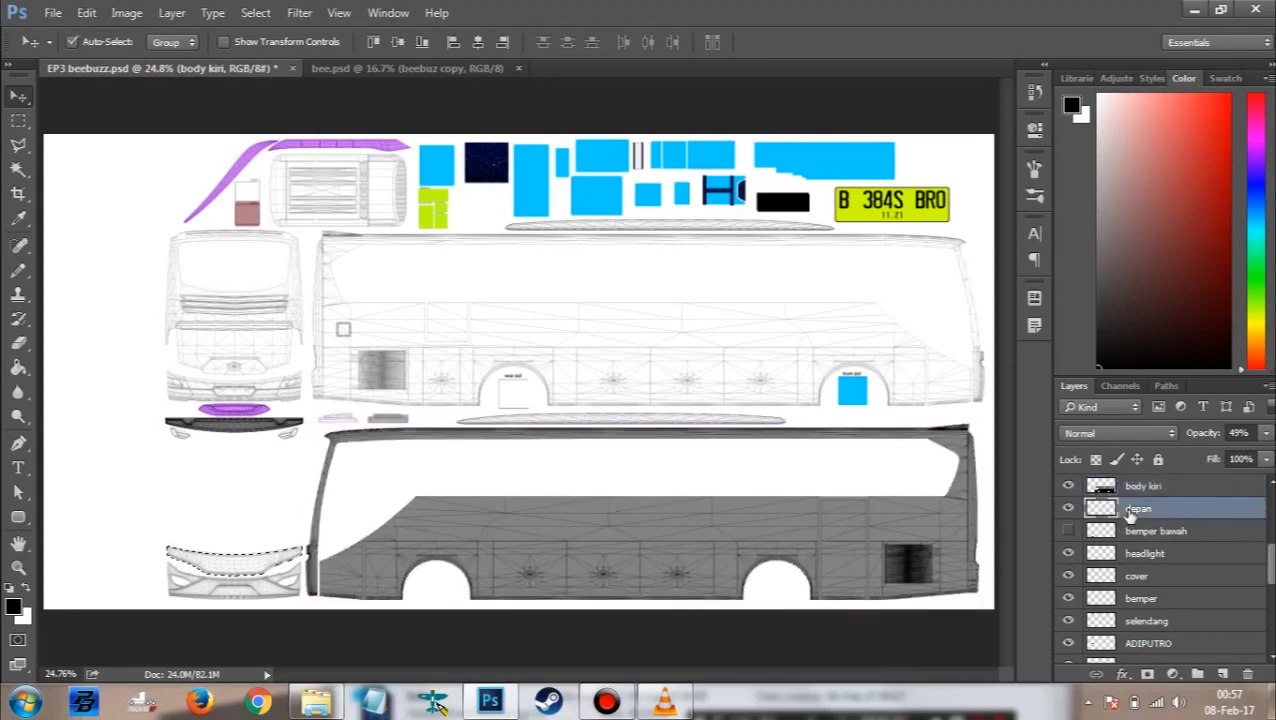
key(alt+BackSpace)
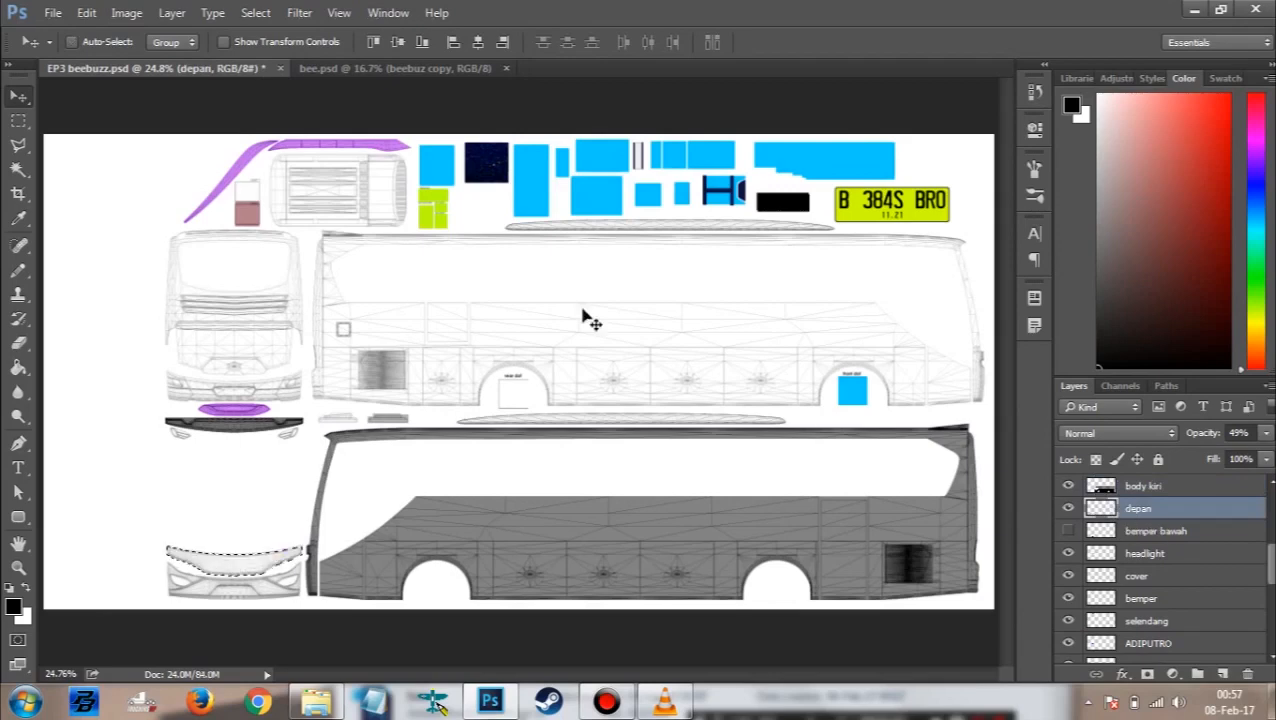
Step: Sample the yellow swatch in bee.psd as the foreground colour, keeping black as the background colour
click(330, 67)
key(x)
key(u)
key(i)
click(298, 313)
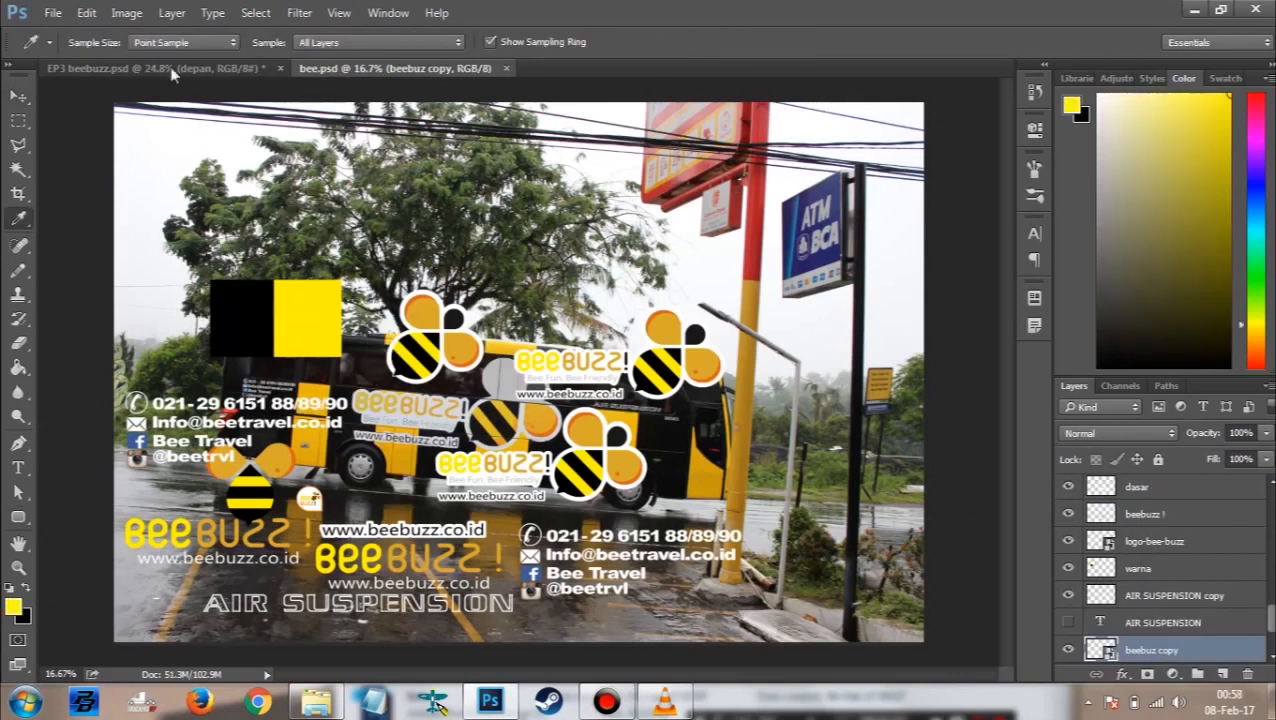
Step: Return to EP3 beebuzz.psd, fill the selected depan shape with yellow, and deselect it
click(171, 68)
key(v)
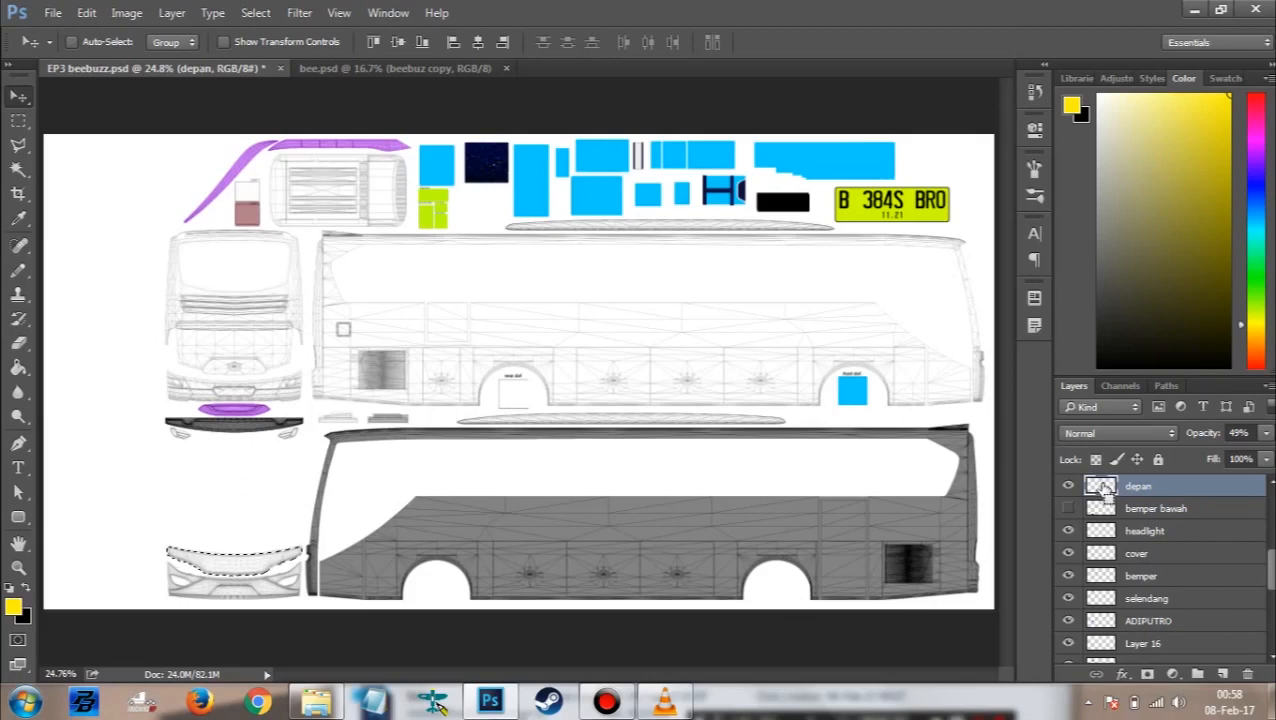
key(alt+BackSpace)
key(ctrl+d)
Step: Fill the headlight layer's shape with black and load the cover layer's shape as a selection
click(1099, 532)
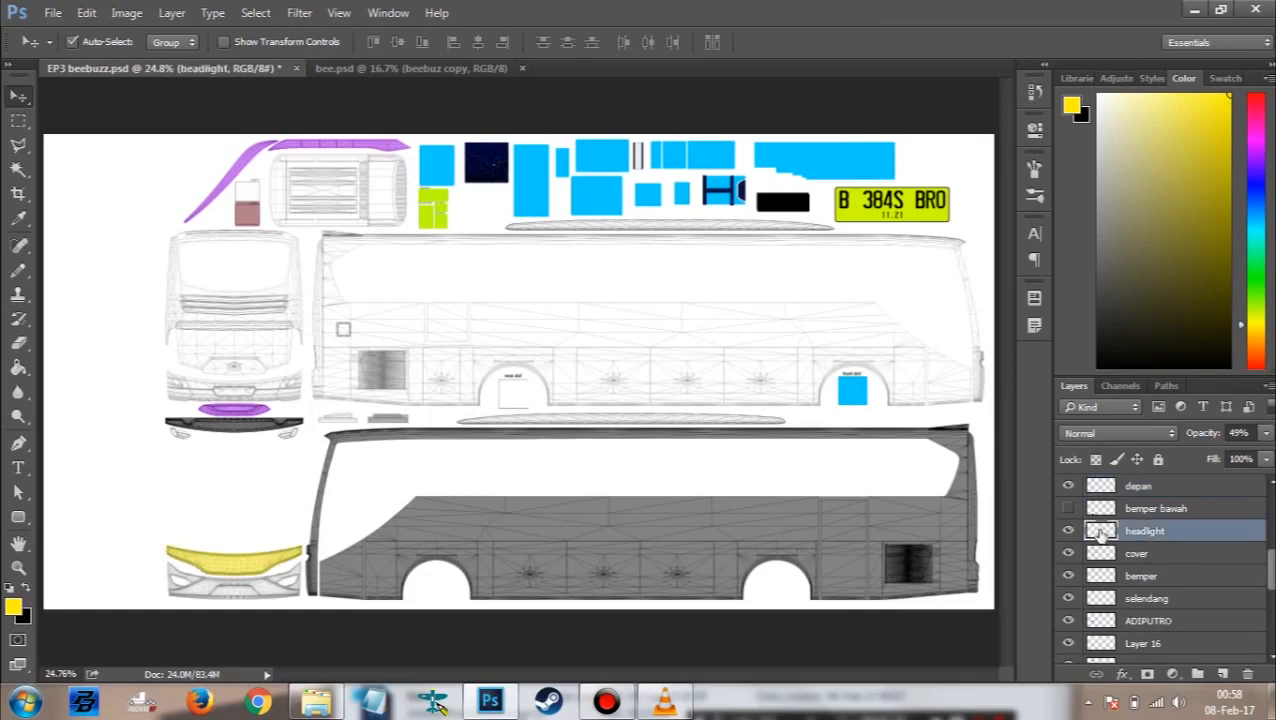
scroll(1100, 545, up, 1)
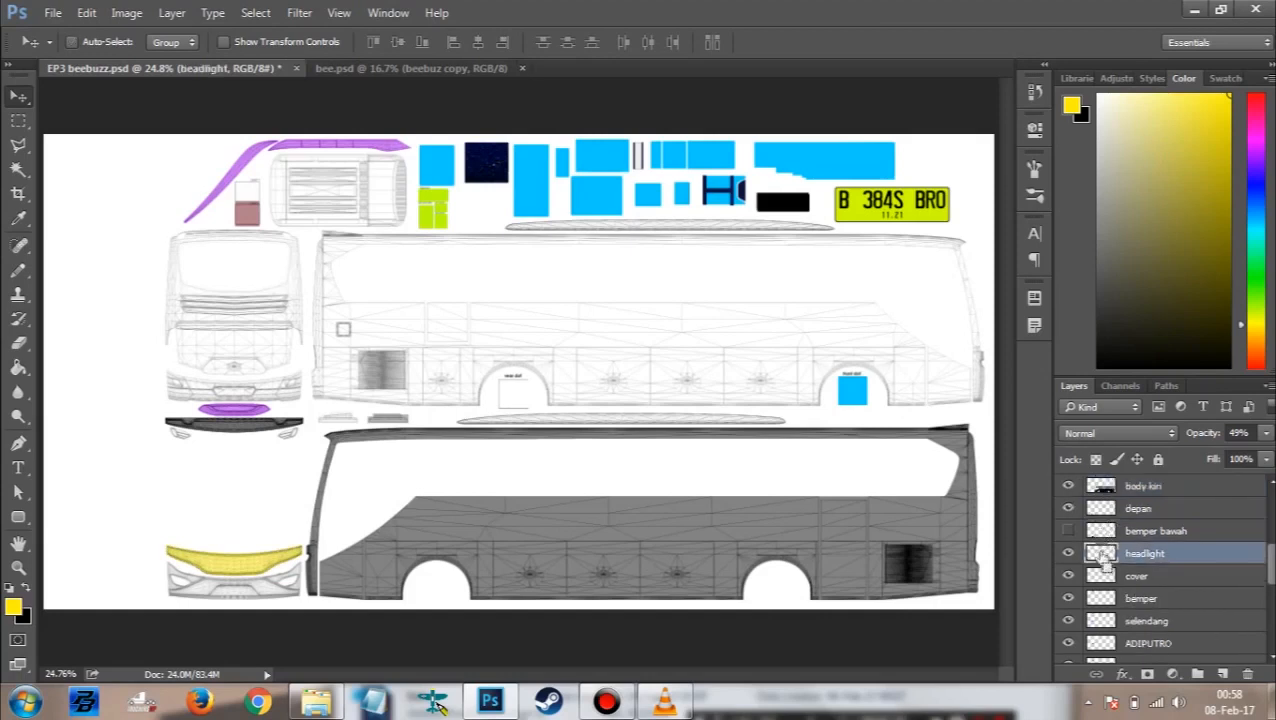
ctrl+click(1104, 554)
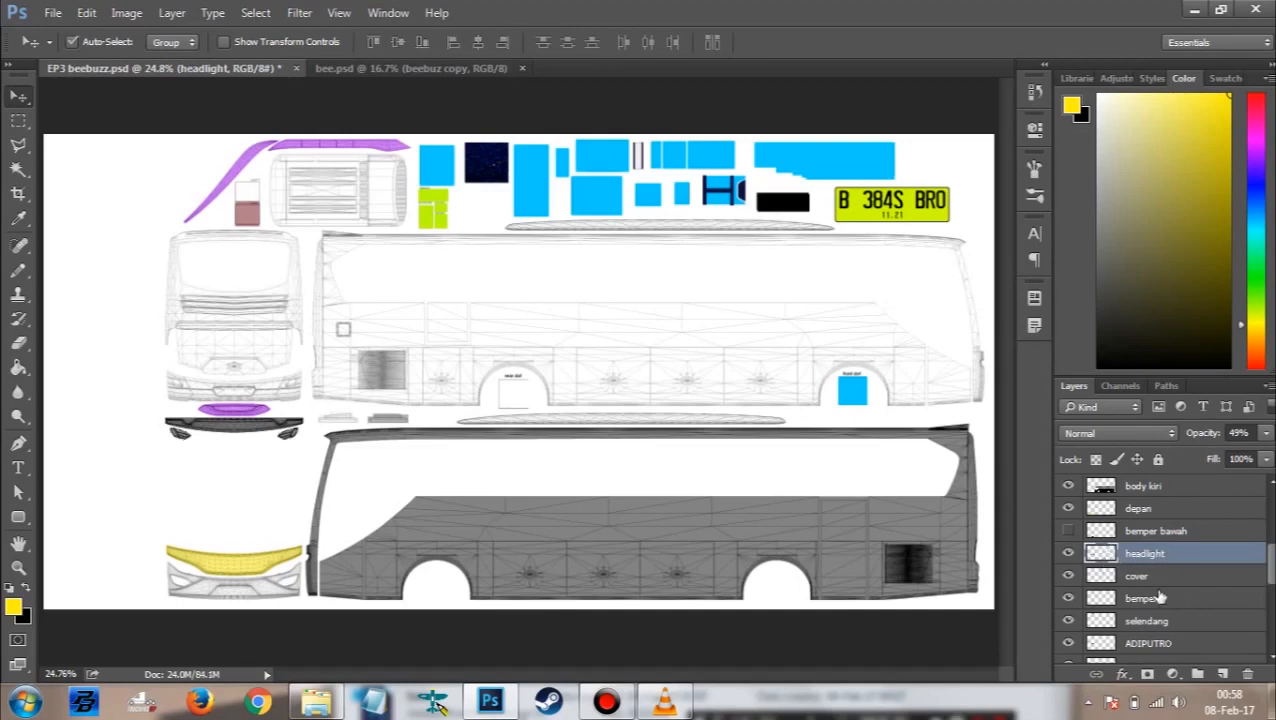
click(1133, 584)
ctrl+click(1105, 578)
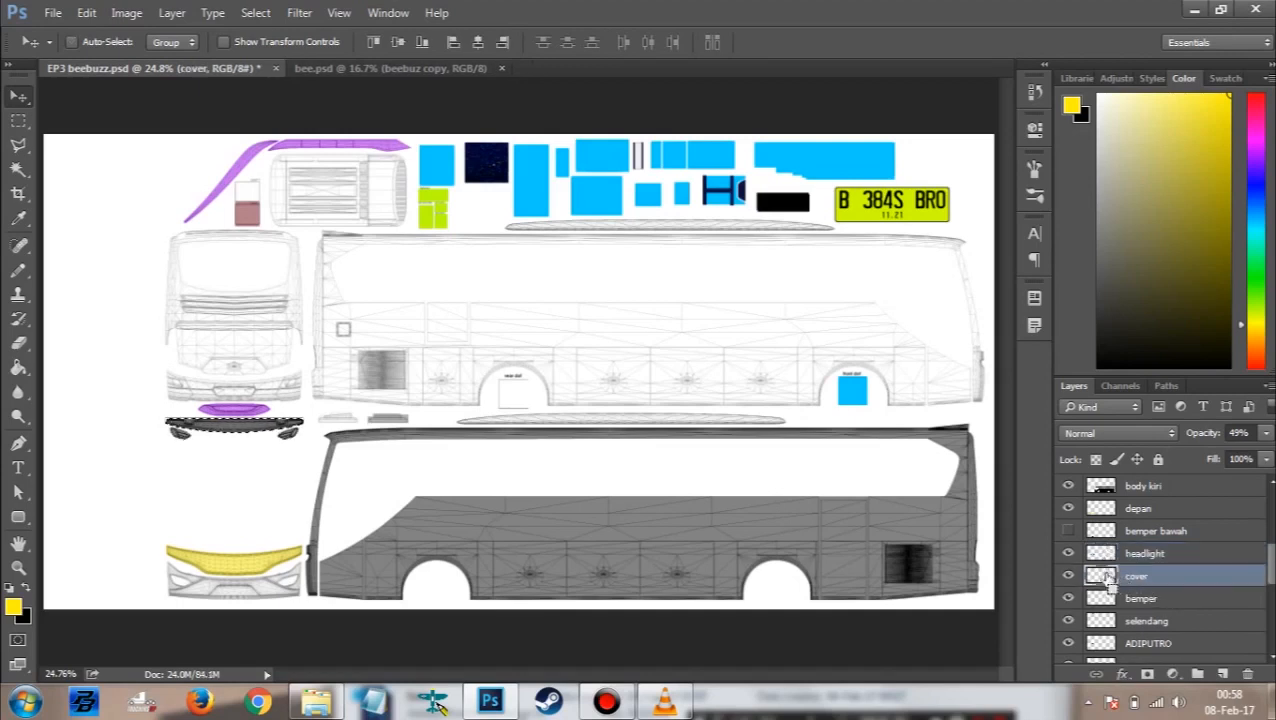
Step: Fill the shape on the body kanan layer with black and deselect it
scroll(1140, 583, up, 2)
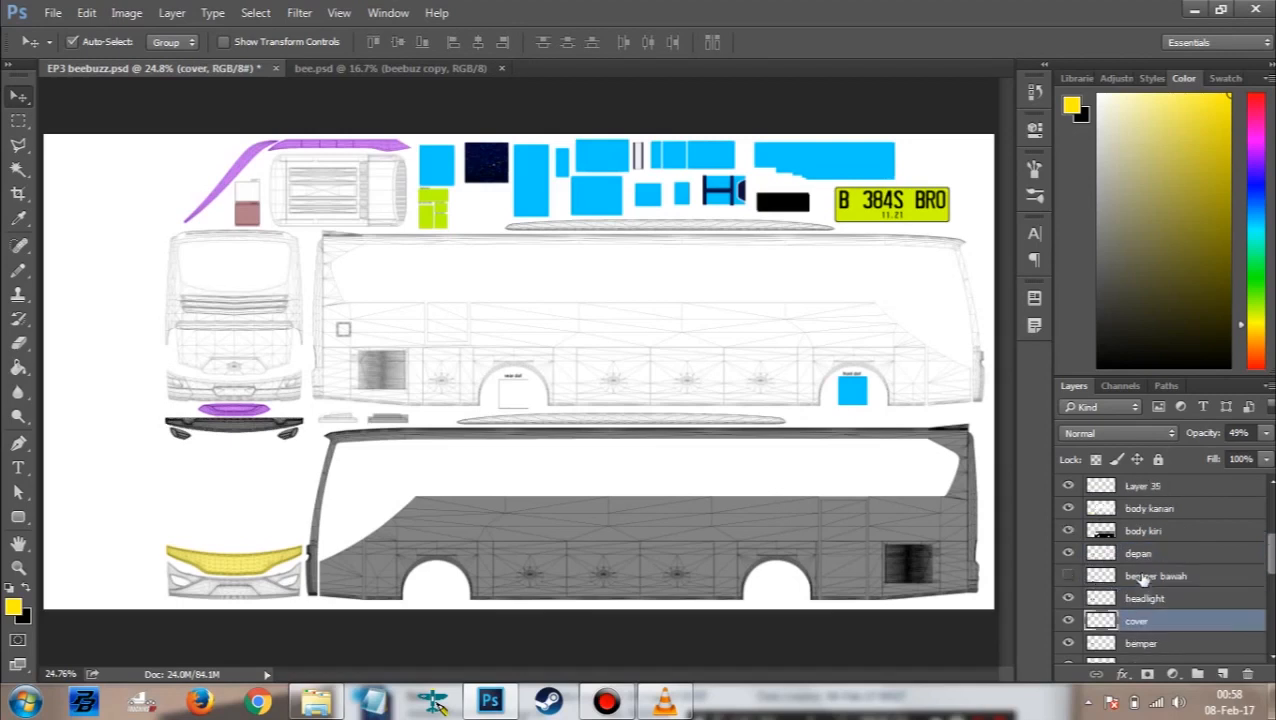
click(1113, 512)
ctrl+click(1110, 511)
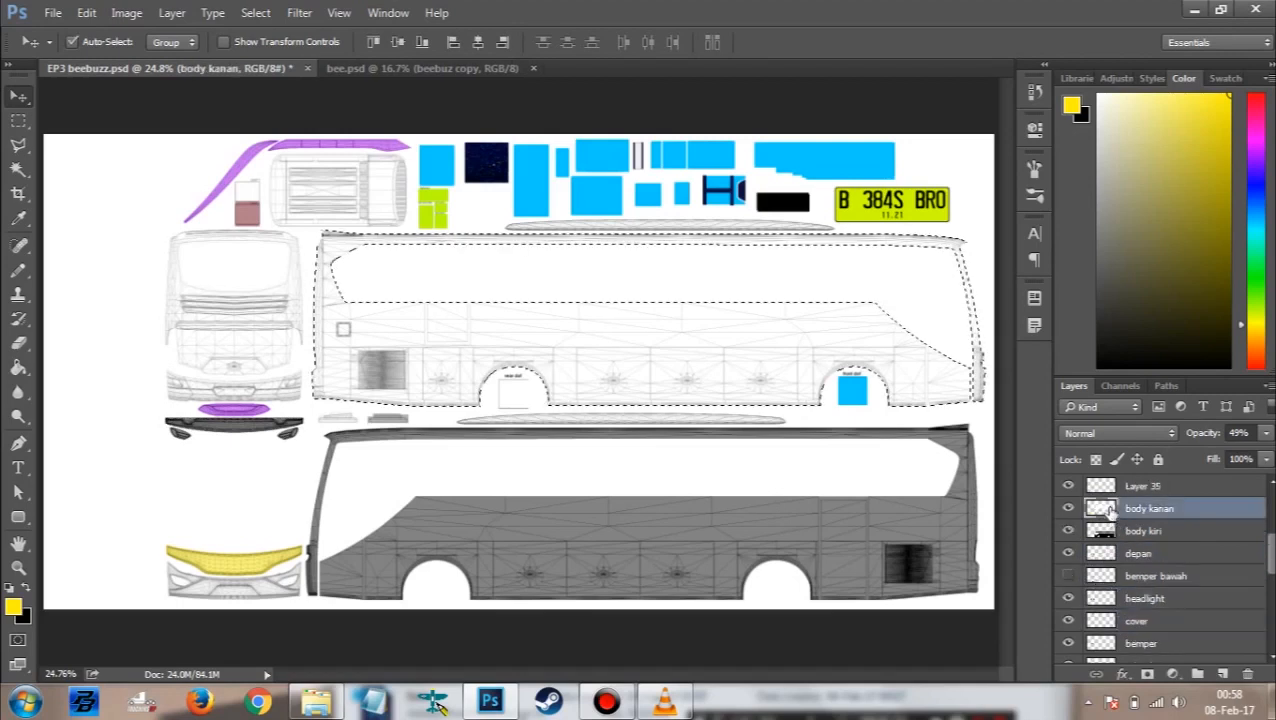
key(alt+BackSpace)
key(ctrl+z)
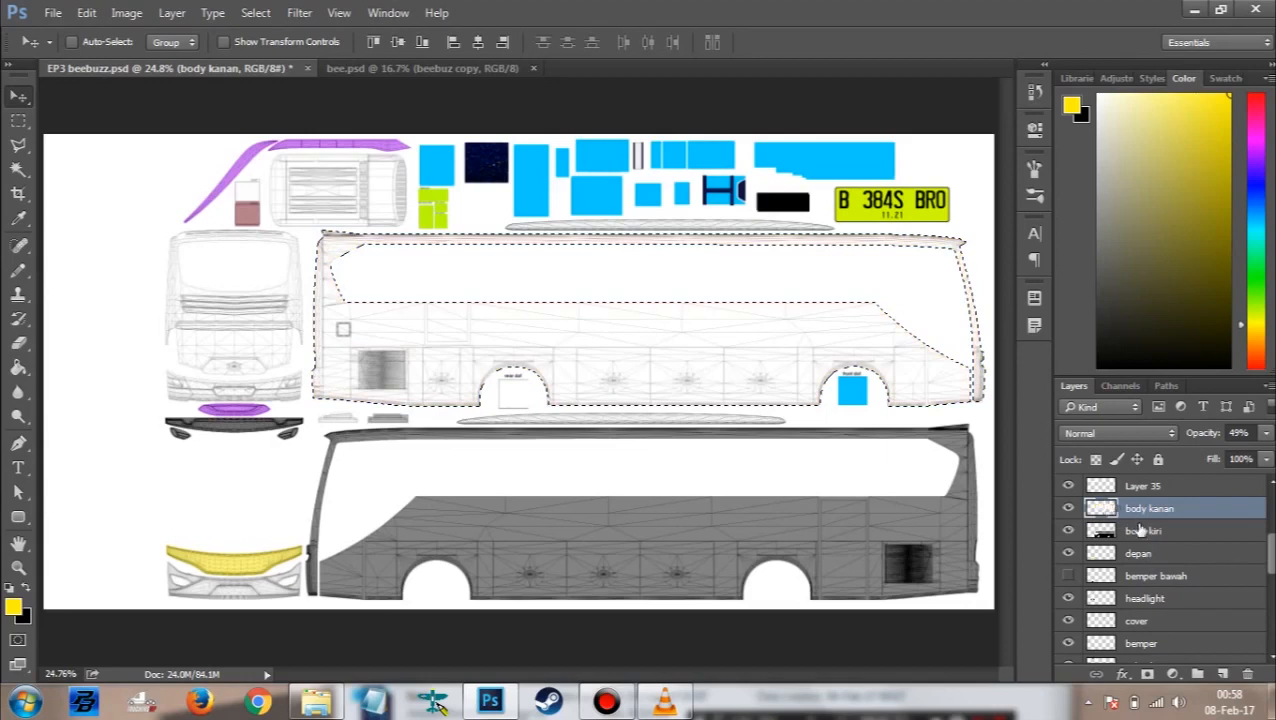
key(ctrl+BackSpace)
key(ctrl+d)
Step: Check which area Layer 35 covers by toggling its visibility, and fill its rear window shape with black
click(1116, 488)
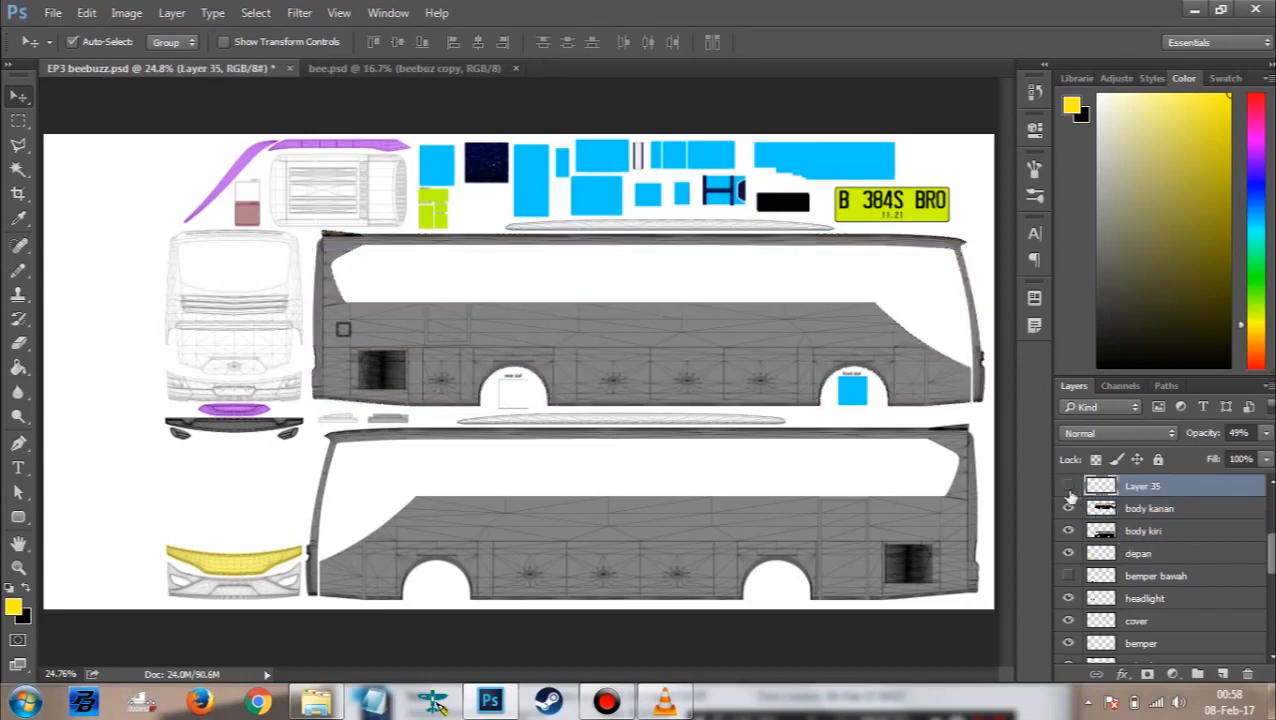
click(1068, 490)
ctrl+click(1102, 487)
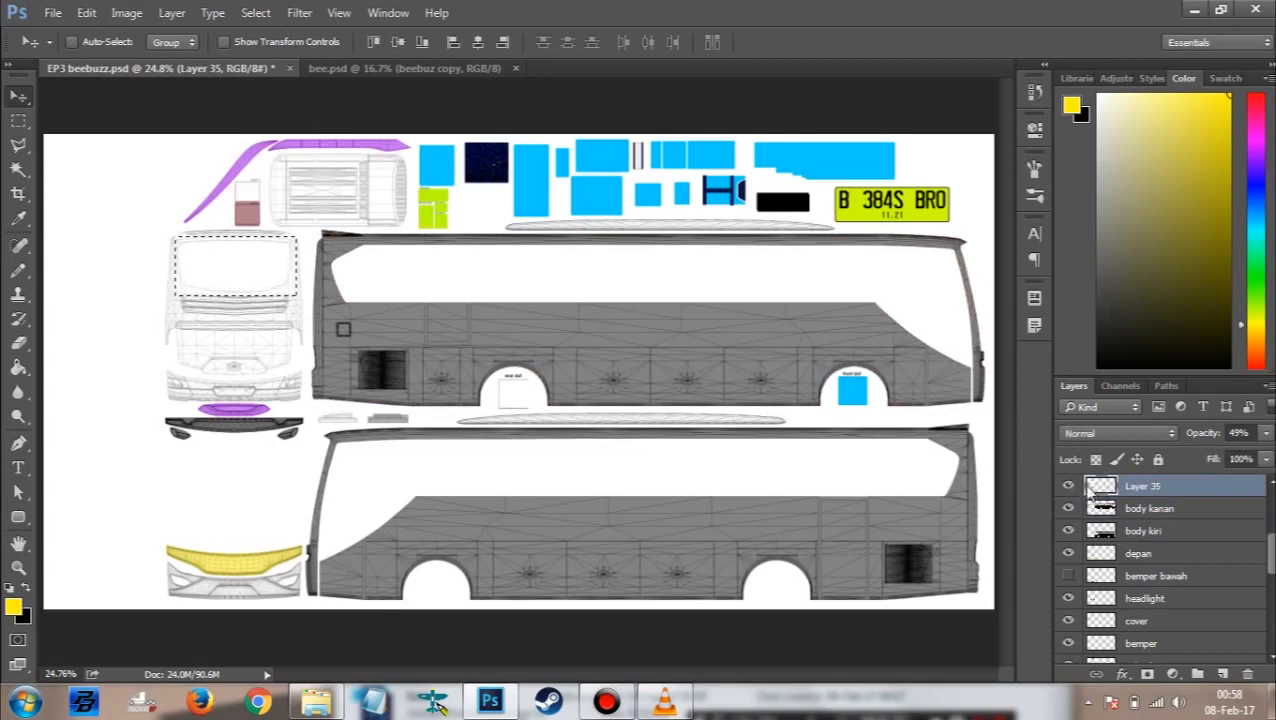
key(ctrl+BackSpace)
key(ctrl+d)
Step: Fill the shape on the body belakang layer with black and deselect it
scroll(1107, 515, up, 2)
click(1102, 509)
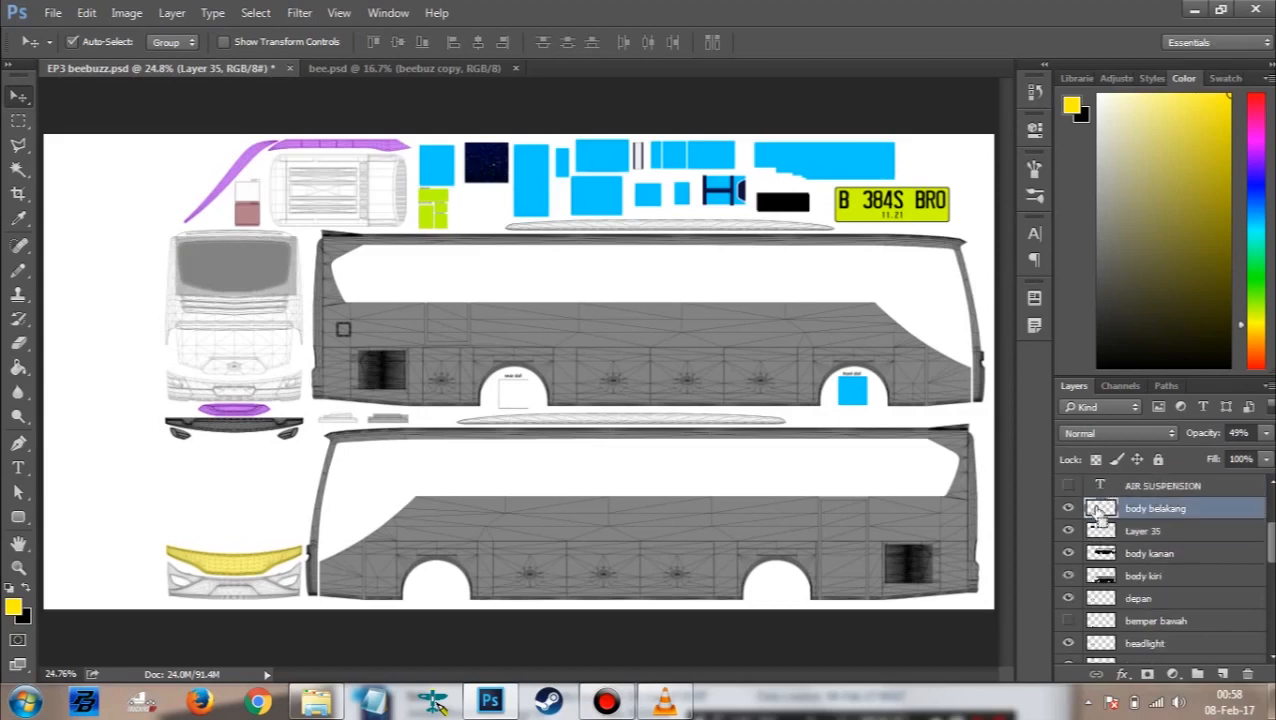
ctrl+click(1100, 510)
key(ctrl+BackSpace)
key(ctrl+d)
Step: Fill the front bumper shape on the bemper layer with yellow and deselect it
click(265, 598)
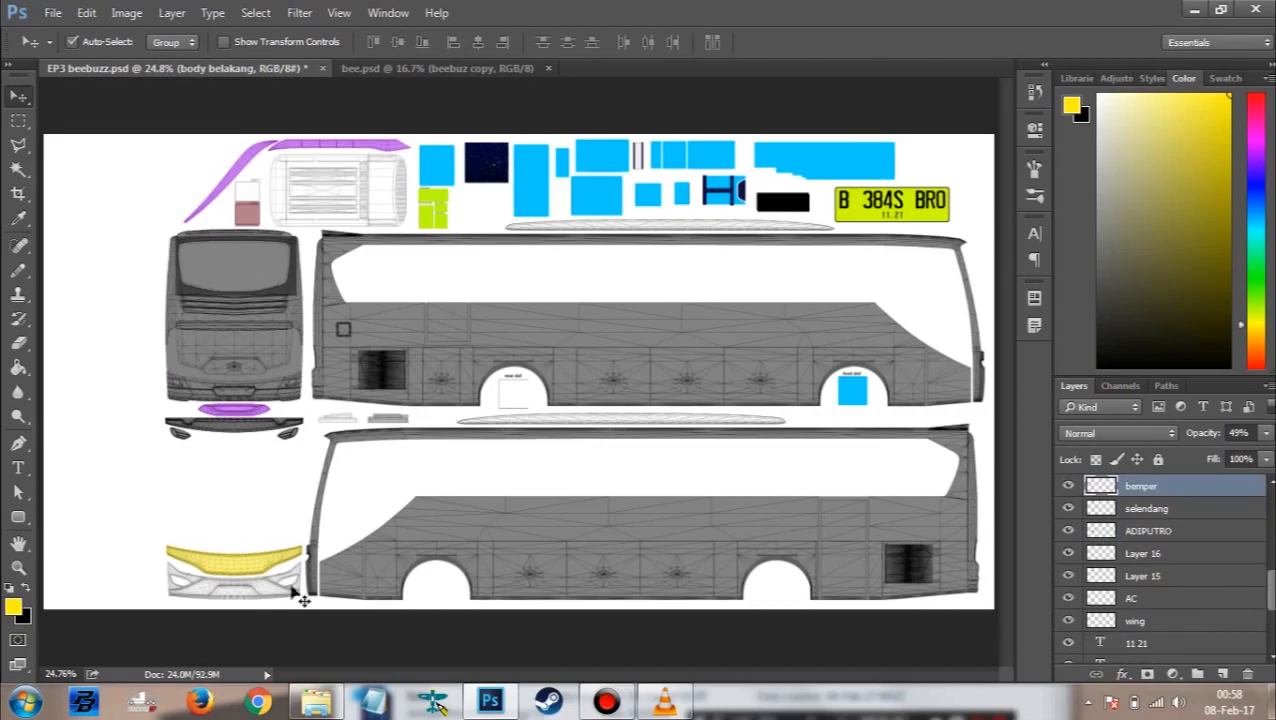
ctrl+click(1100, 487)
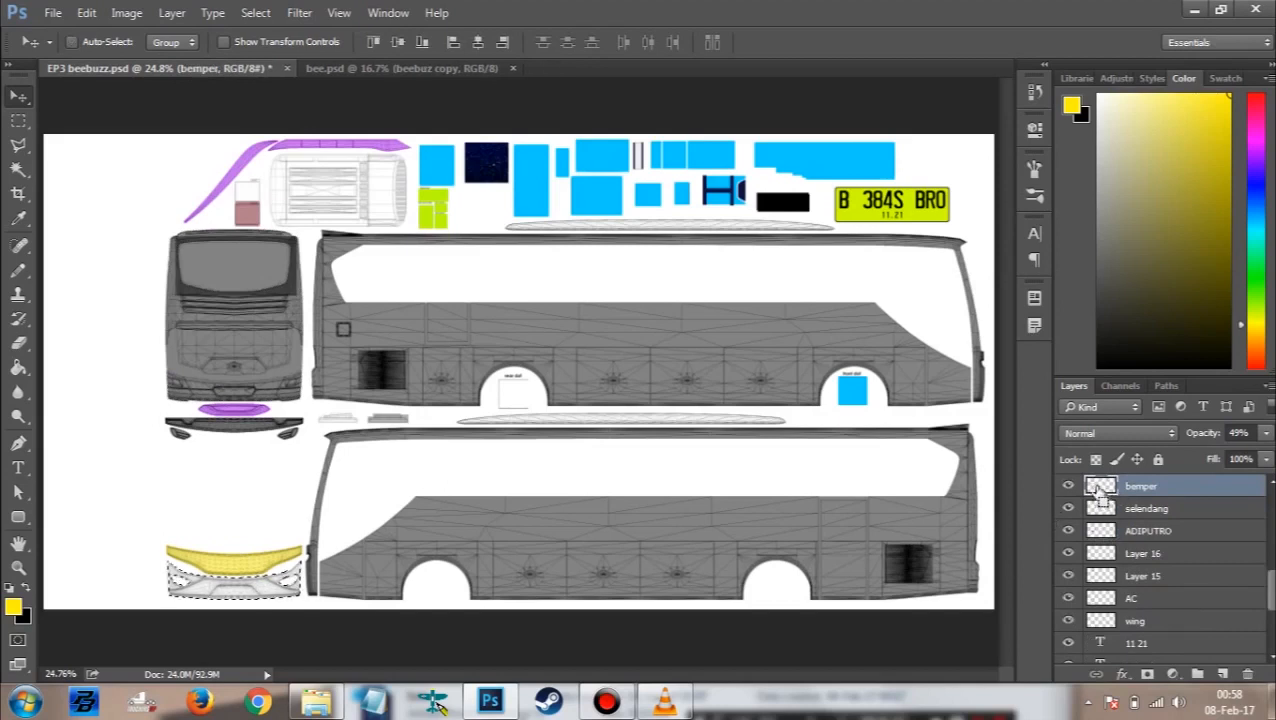
key(alt+BackSpace)
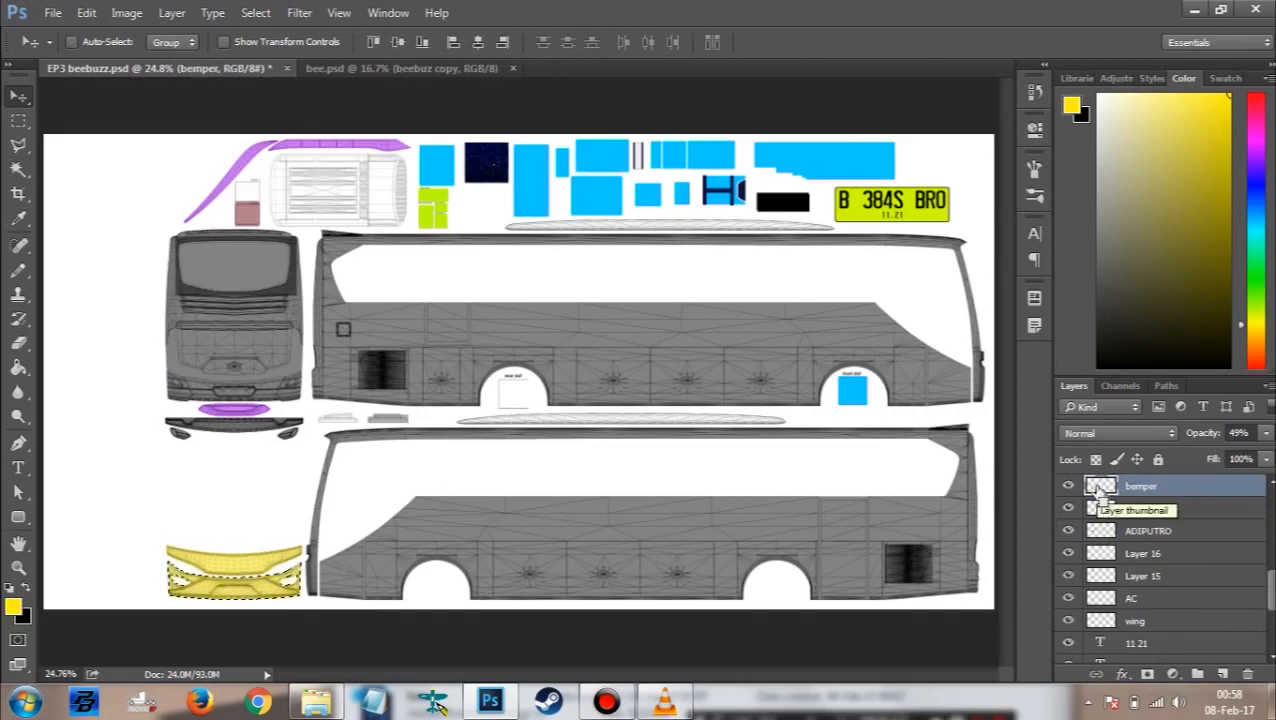
key(ctrl+d)
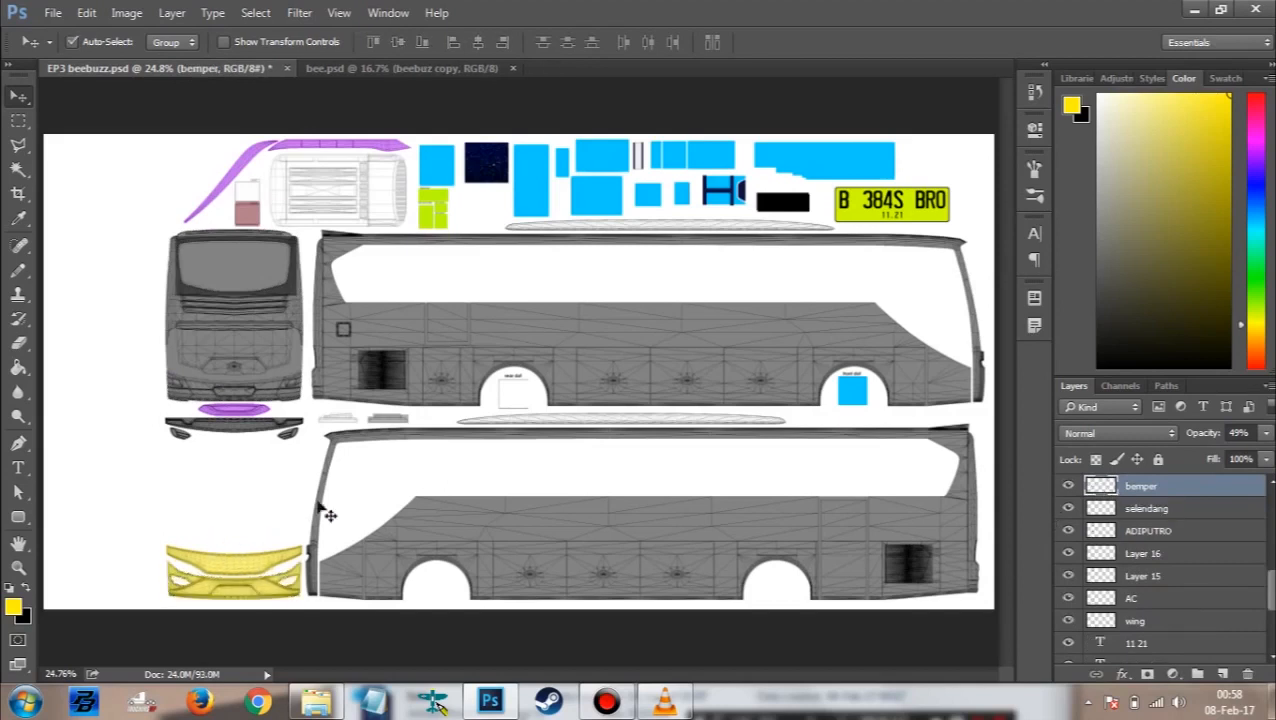
Step: Fill the shapes on the wing layer with yellow and deselect them
click(582, 421)
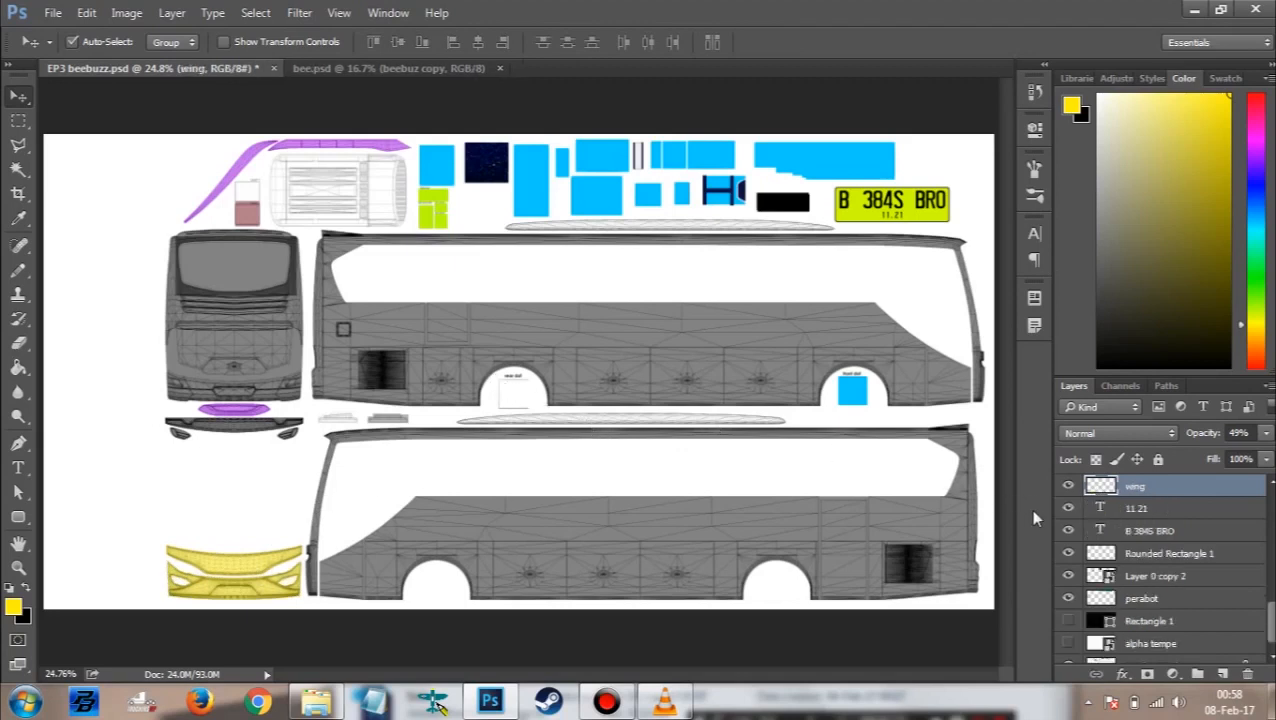
ctrl+click(1100, 485)
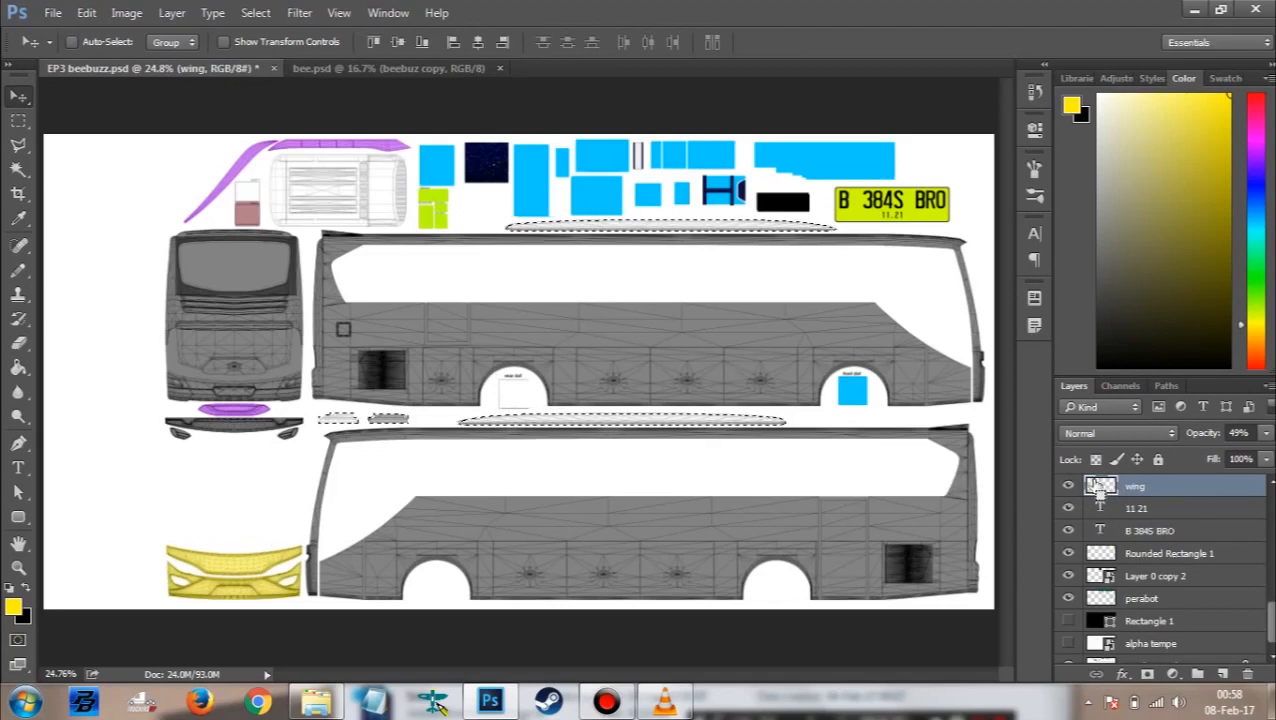
key(alt+BackSpace)
key(ctrl+d)
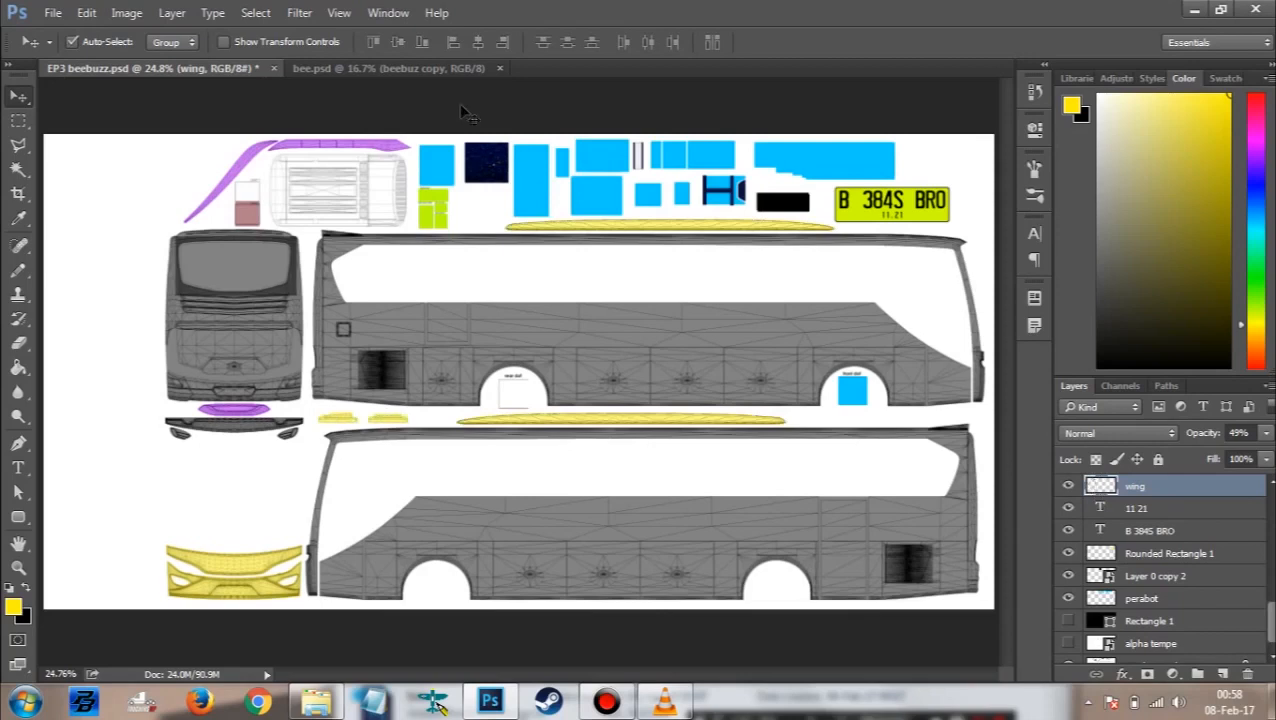
Step: Check the bus livery in bee.psd and examine the front section of the lower bus side in EP3 beebuzz.psd
click(440, 69)
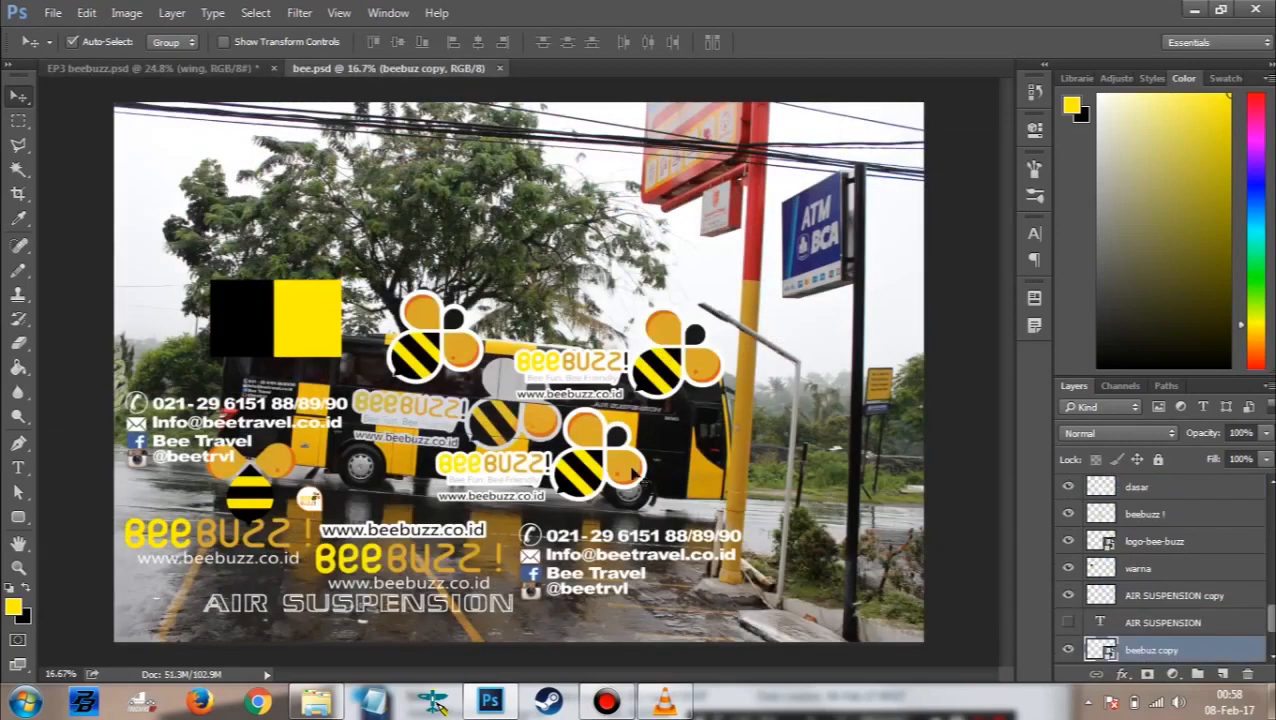
click(216, 68)
scroll(420, 515, up, 3)
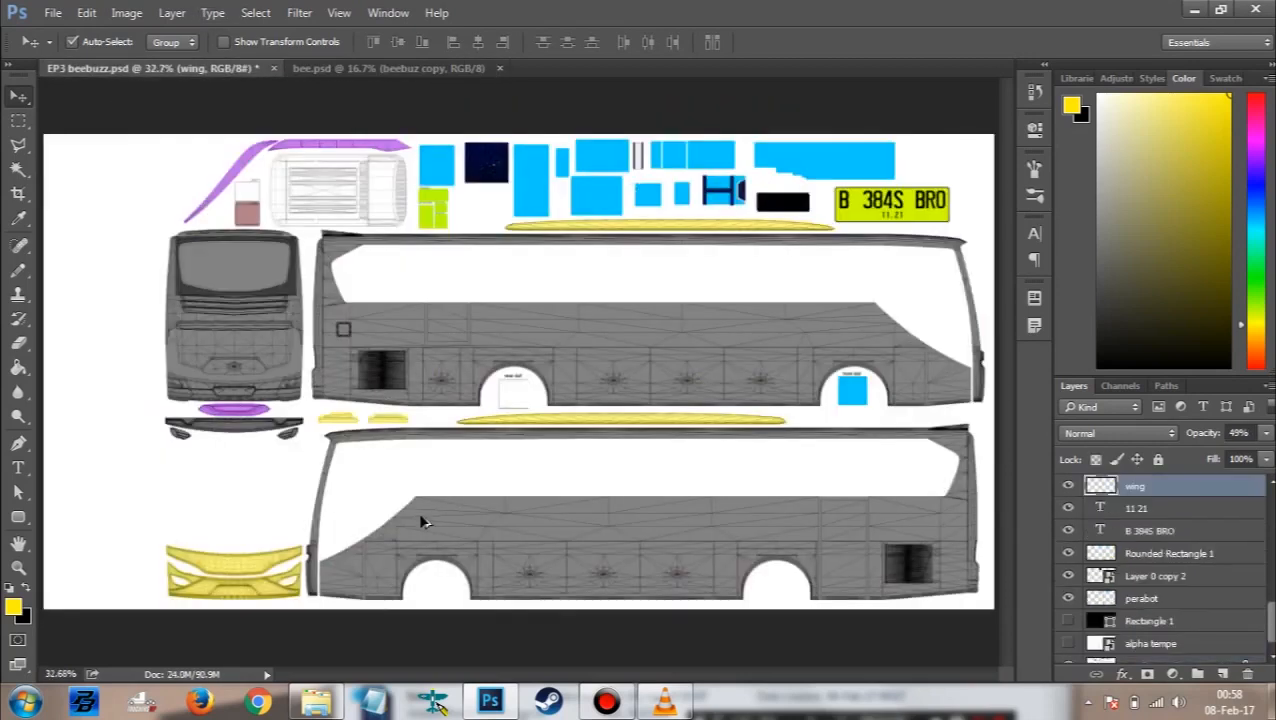
scroll(418, 511, up, 4)
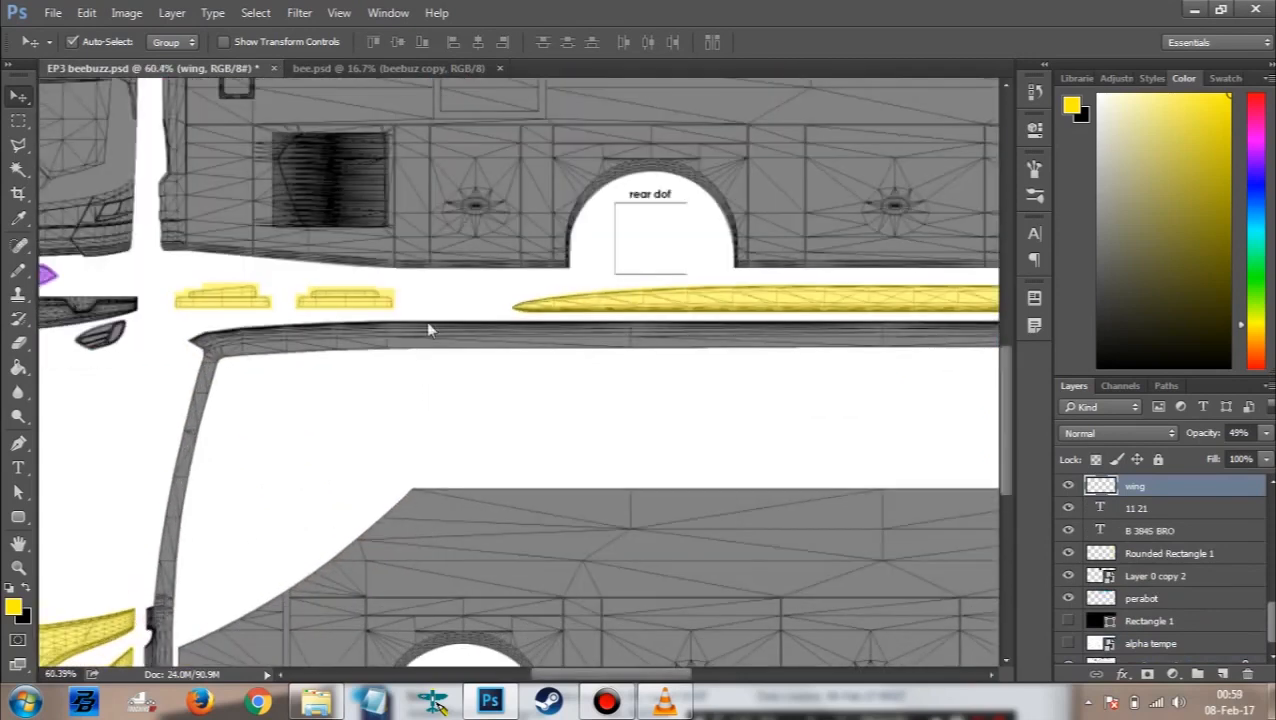
click(480, 375)
scroll(480, 375, down, 4)
scroll(482, 385, up, 1)
scroll(483, 390, right, 2)
scroll(483, 390, left, 3)
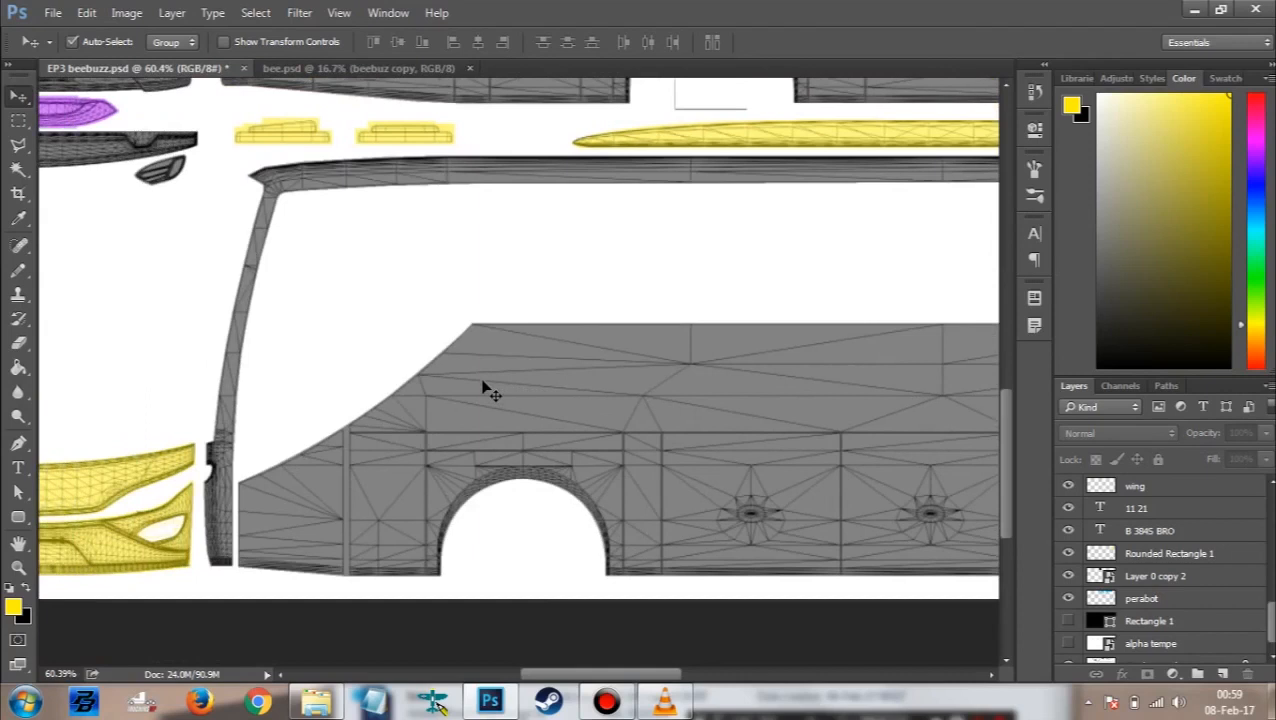
Step: Draw a rectangular marquee selection around the lower front end of the lower bus side, ahead of the wheel arch
key(m)
scroll(322, 228, up, 1)
scroll(322, 228, left, 2)
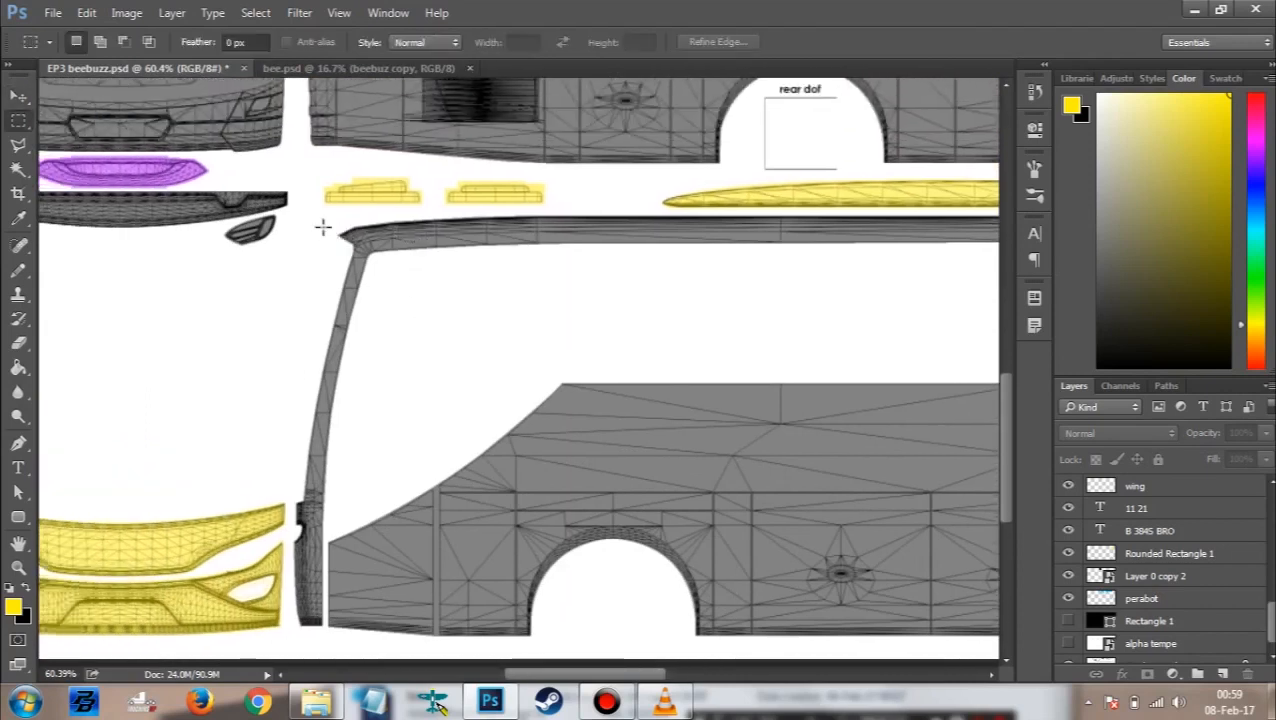
scroll(322, 228, down, 1)
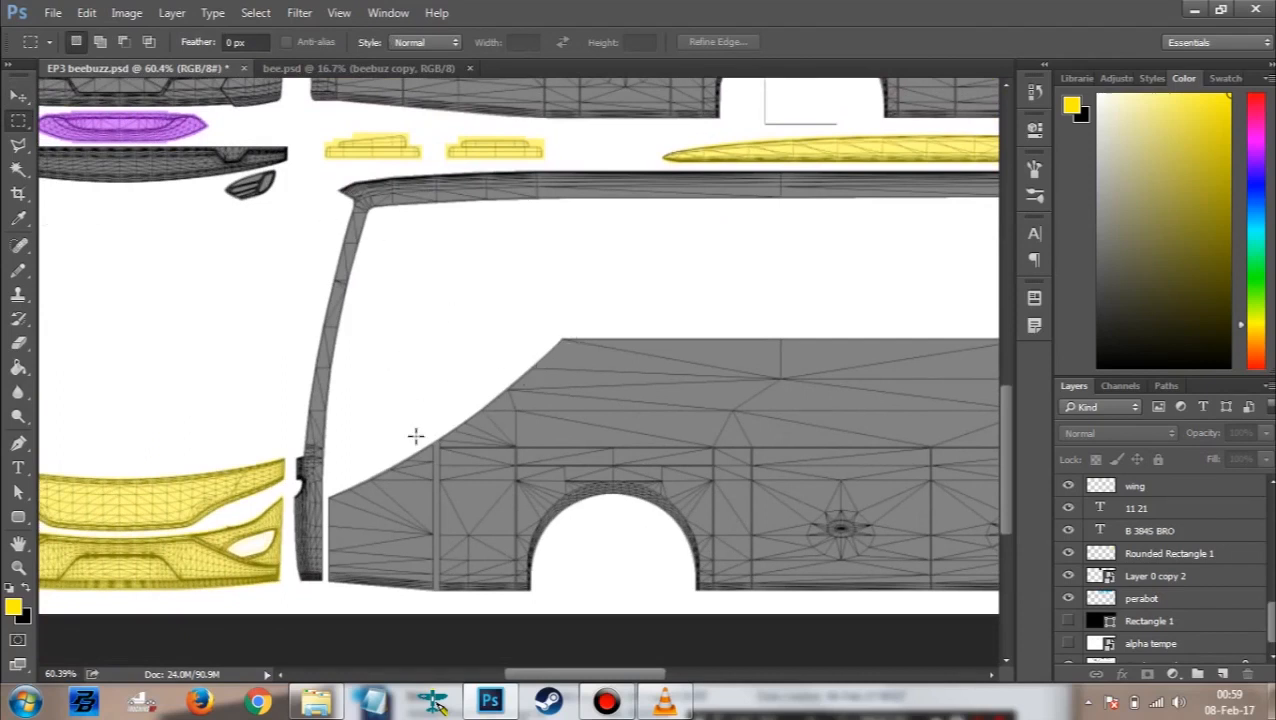
scroll(390, 456, down, 1)
scroll(382, 460, up, 4)
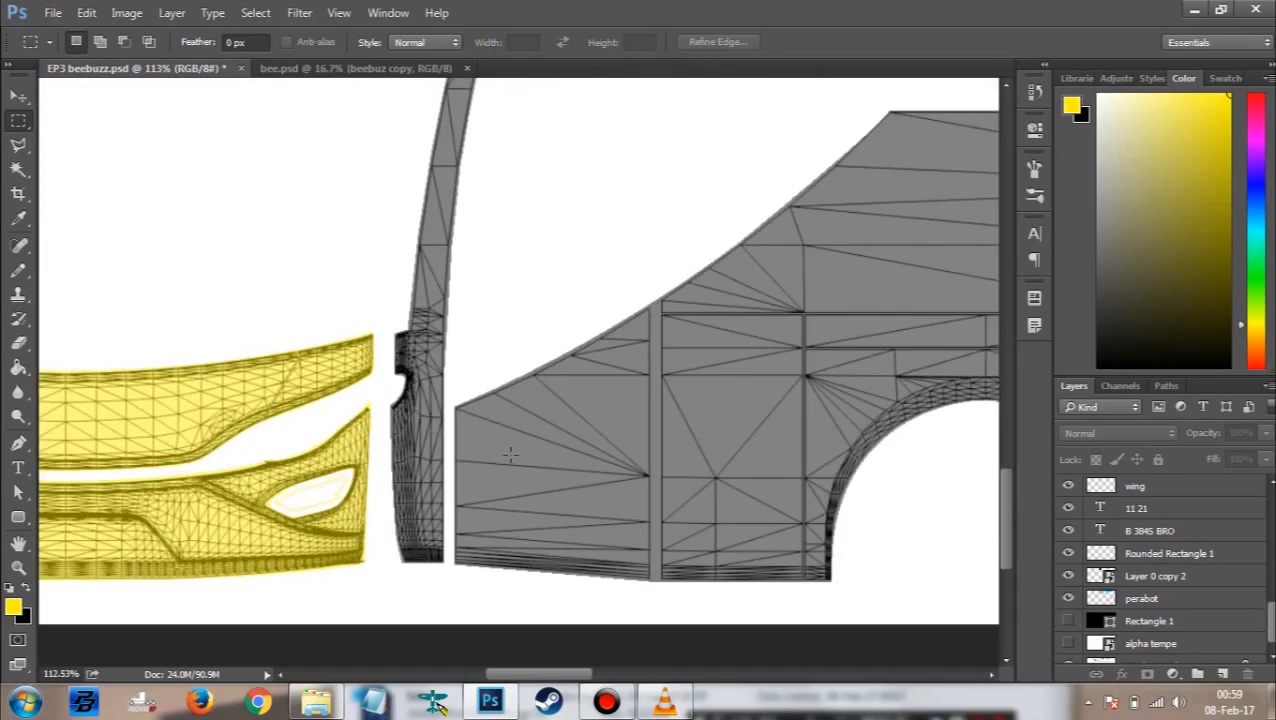
scroll(510, 456, down, 2)
drag(658, 474, 388, 257)
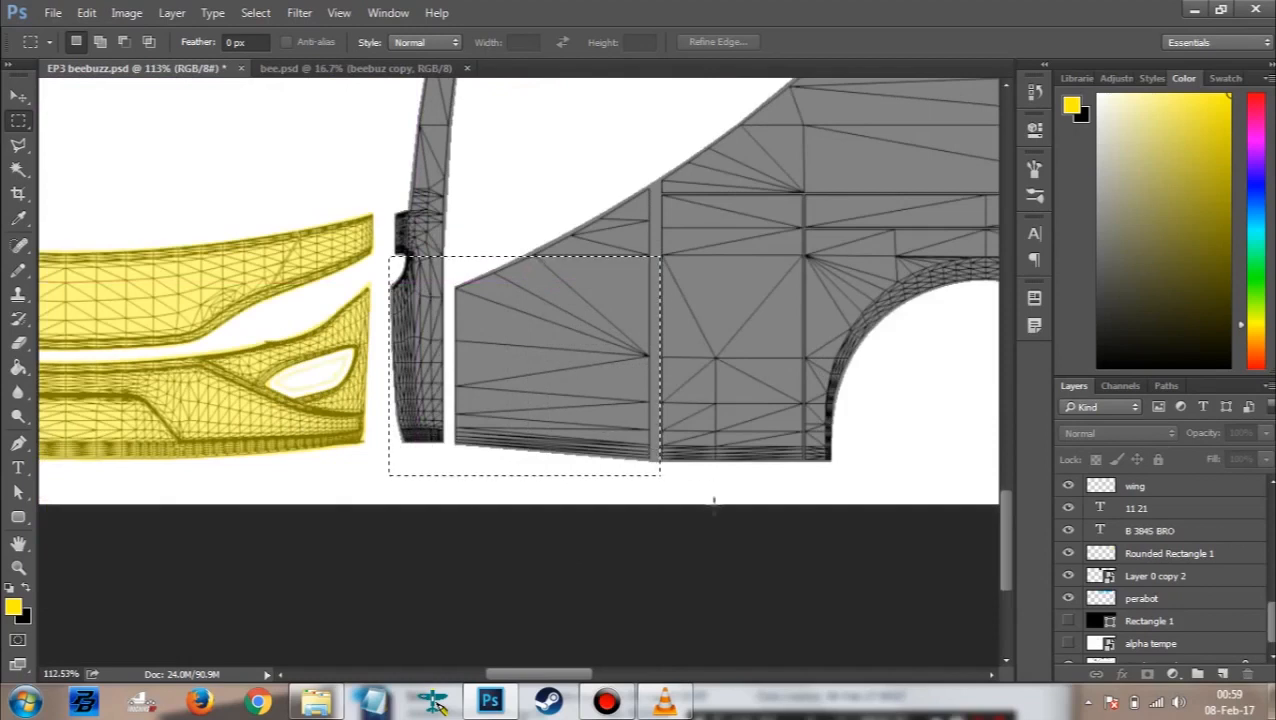
Step: Transform the marquee selection, widening it to 100.39% so its rear edge meets the vertical panel line ahead of the wheel arch
scroll(712, 512, up, 1)
scroll(712, 512, up, 1)
scroll(712, 512, down, 2)
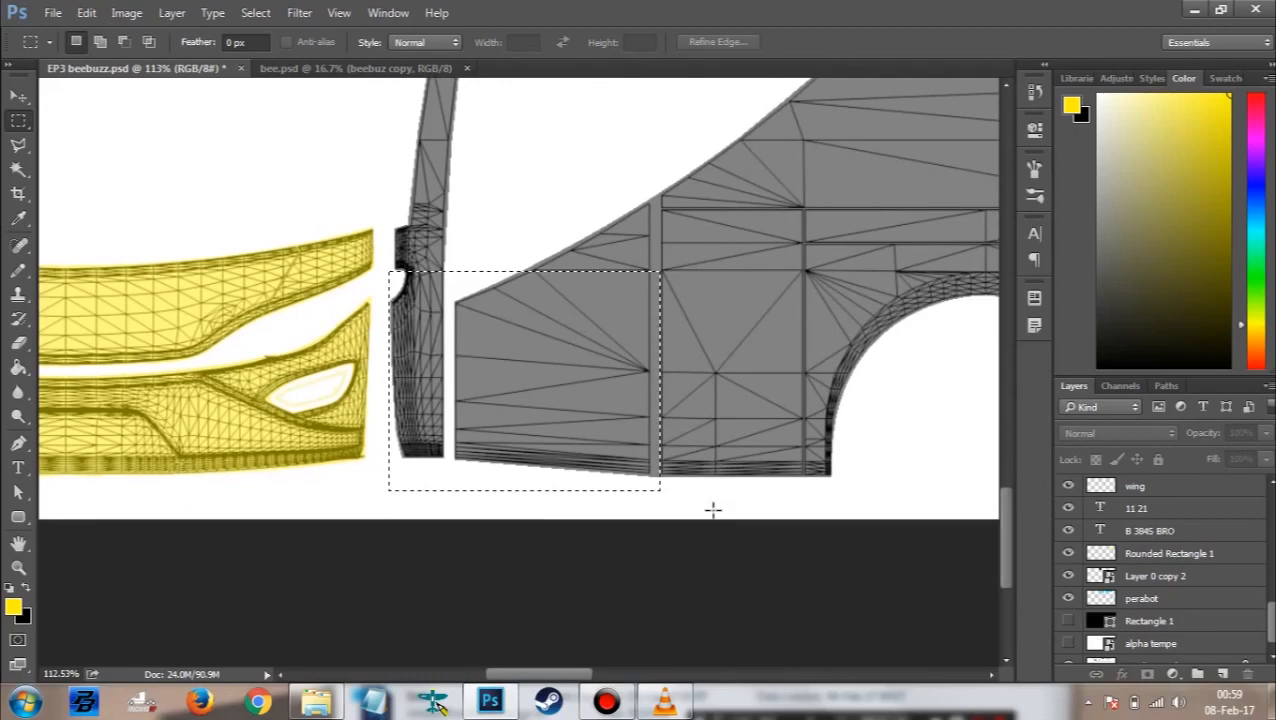
scroll(712, 512, up, 3)
scroll(524, 441, up, 1)
scroll(590, 395, down, 1)
scroll(590, 395, up, 1)
scroll(590, 395, down, 2)
scroll(590, 395, up, 2)
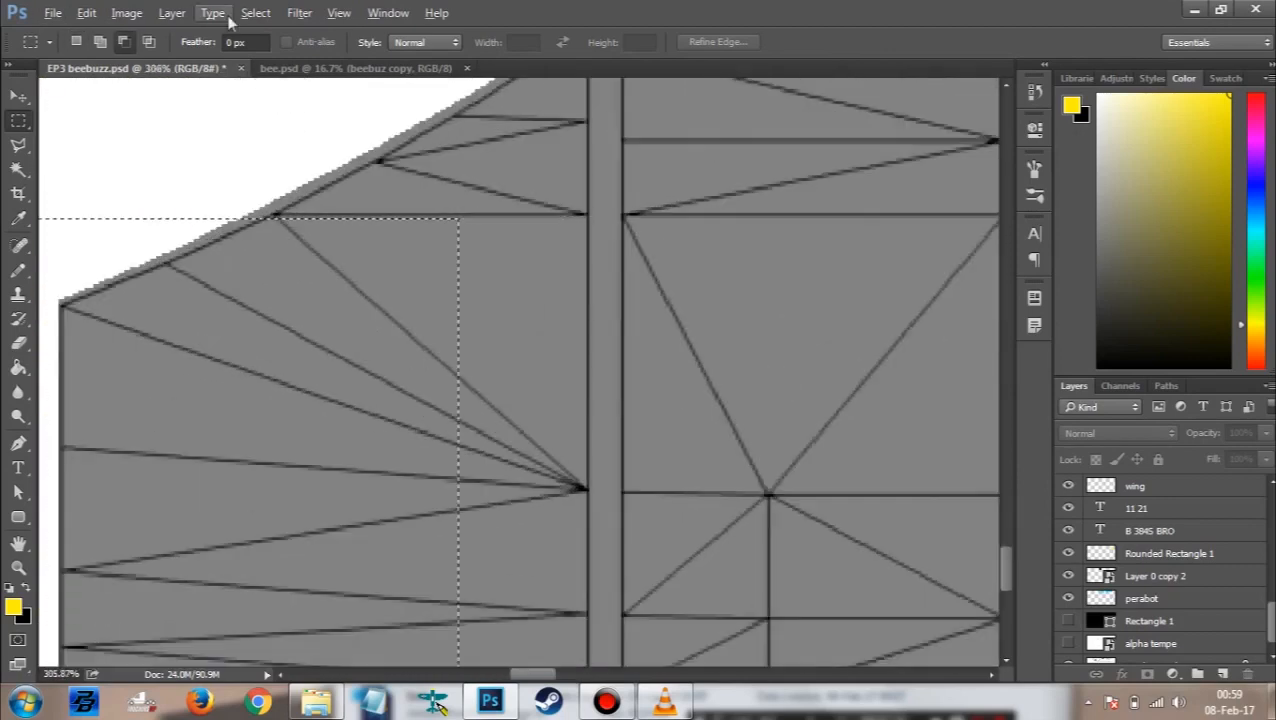
click(255, 12)
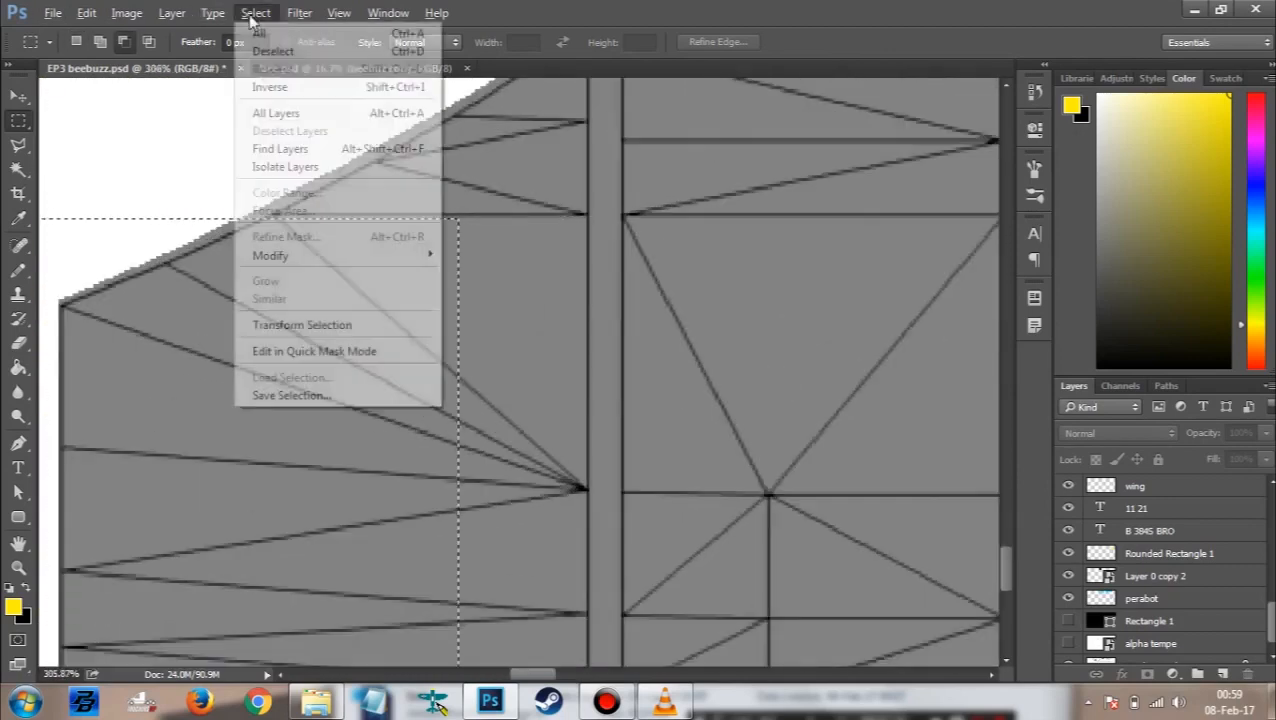
click(325, 324)
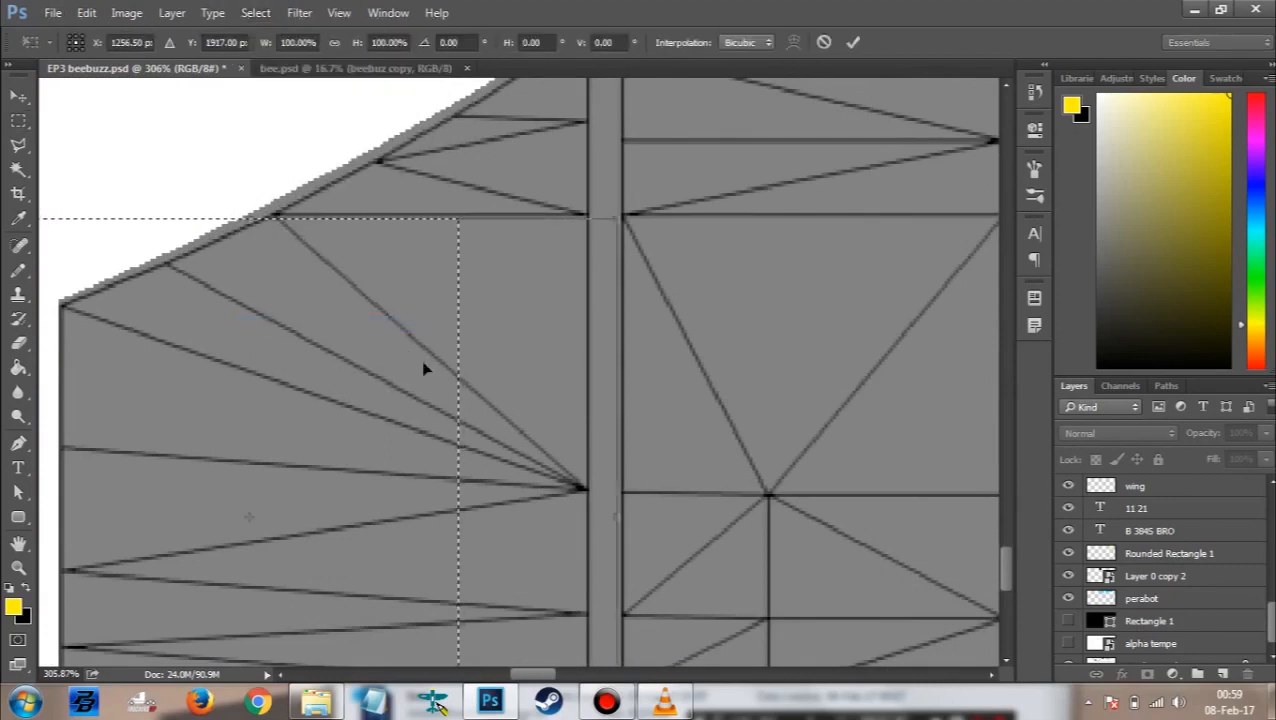
mouse_move(619, 387)
mouse_down()
mouse_move(604, 382)
mouse_move(624, 390)
mouse_up()
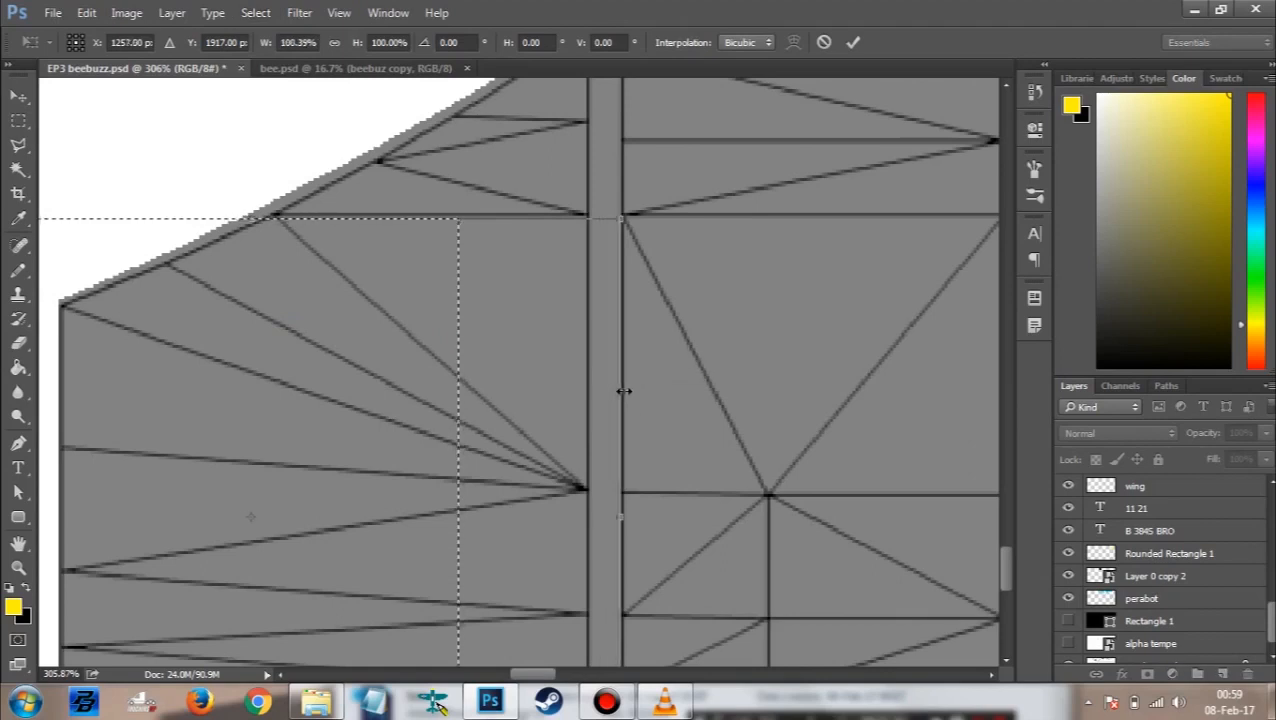
key(Return)
Step: Transform the selection again, extending it upward to 364.42% height so it covers the bus side's front end up to above the roof strip
scroll(620, 395, down, 2)
scroll(610, 410, down, 4)
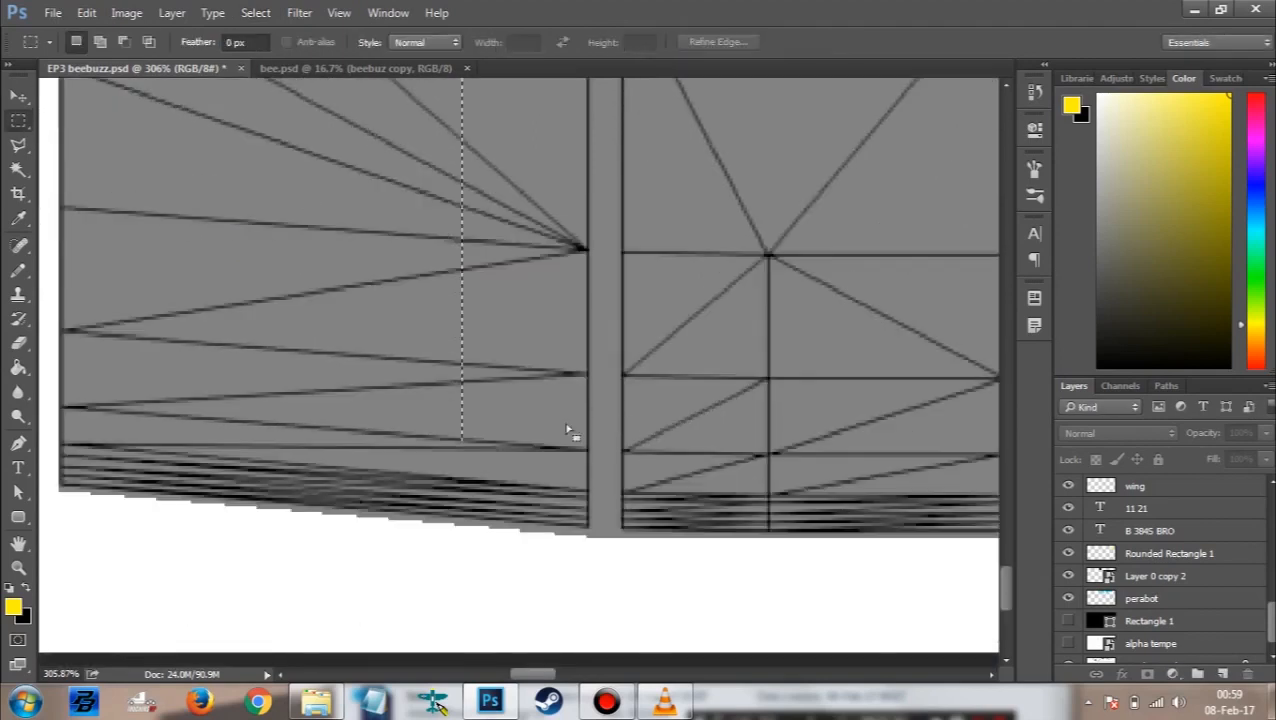
scroll(436, 435, down, 2)
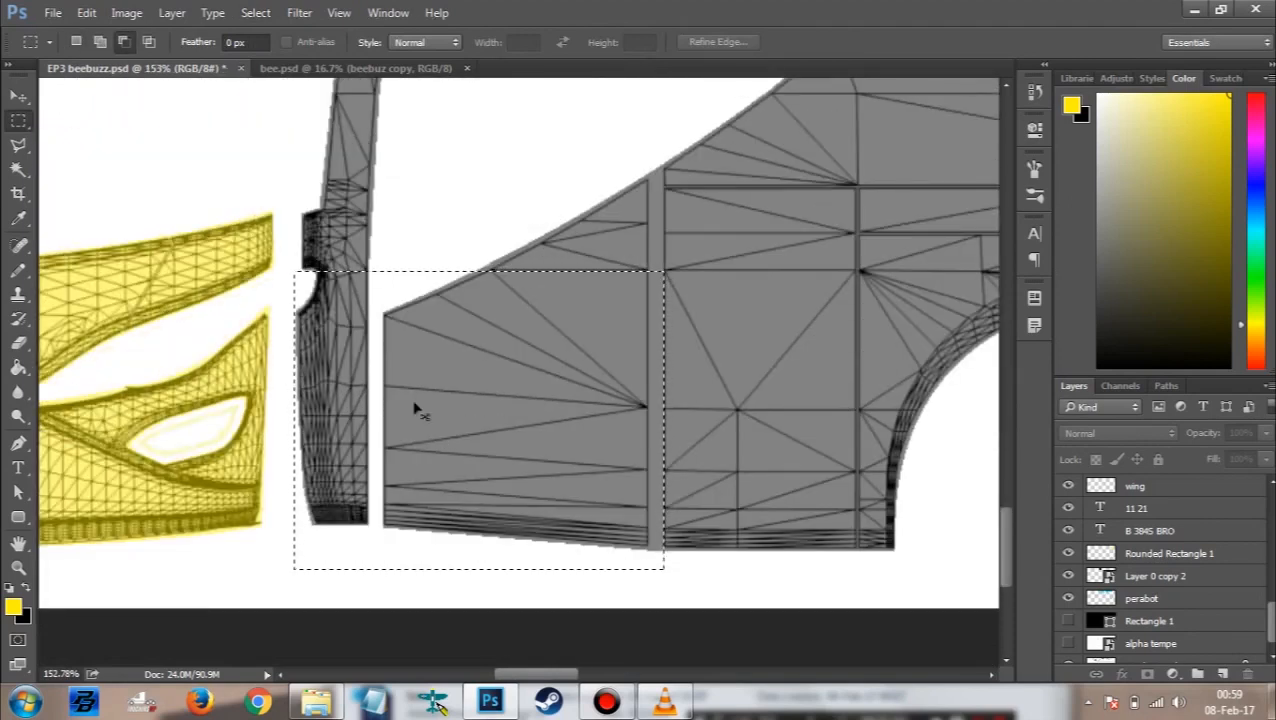
click(274, 13)
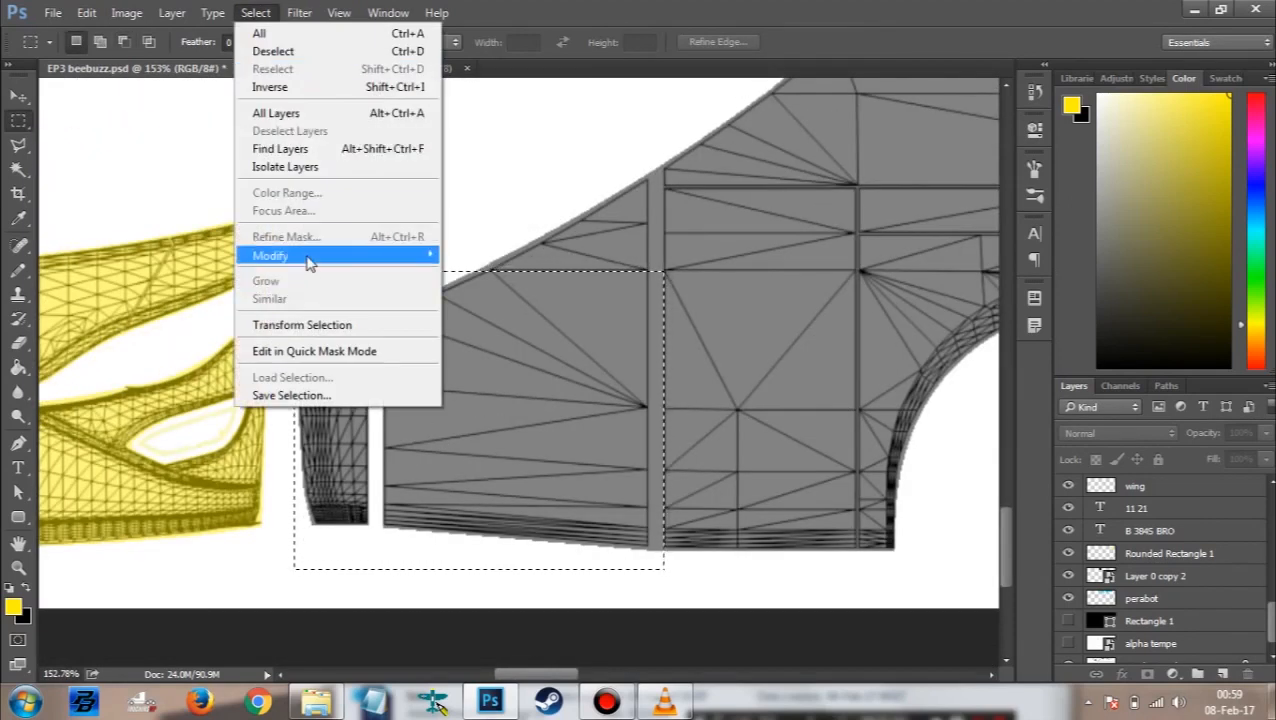
click(302, 325)
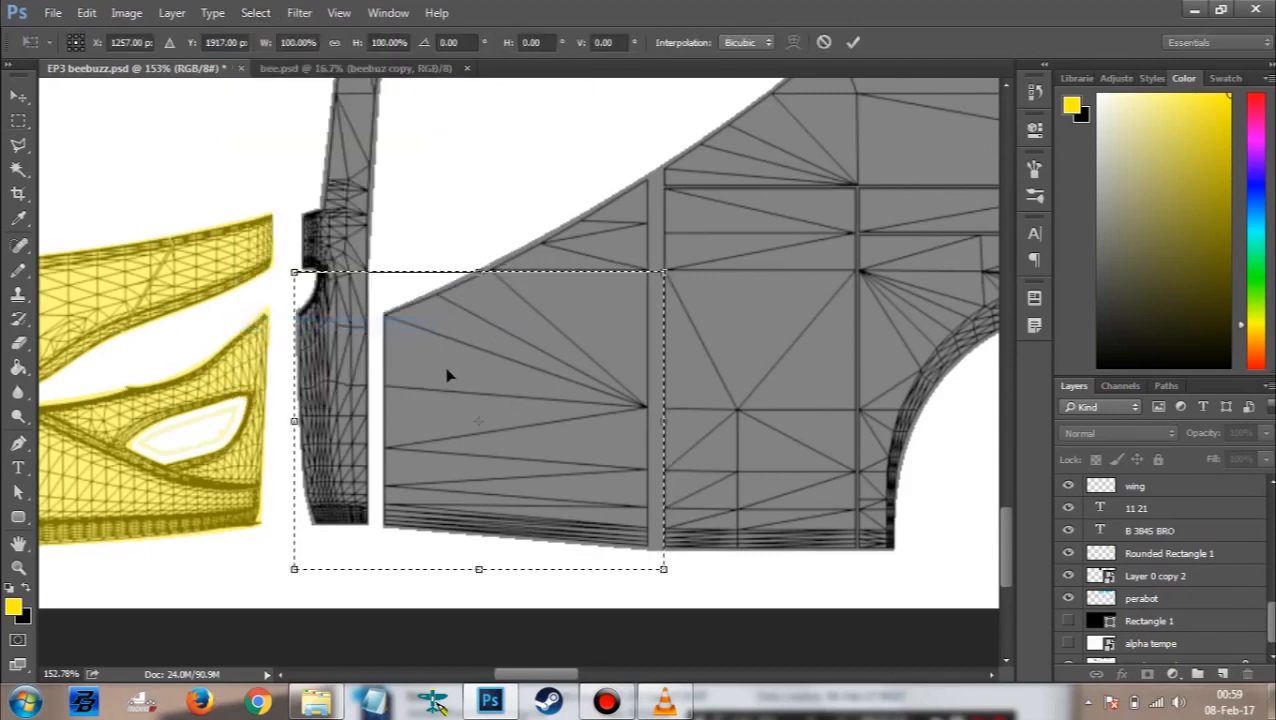
drag(473, 271, 524, 137)
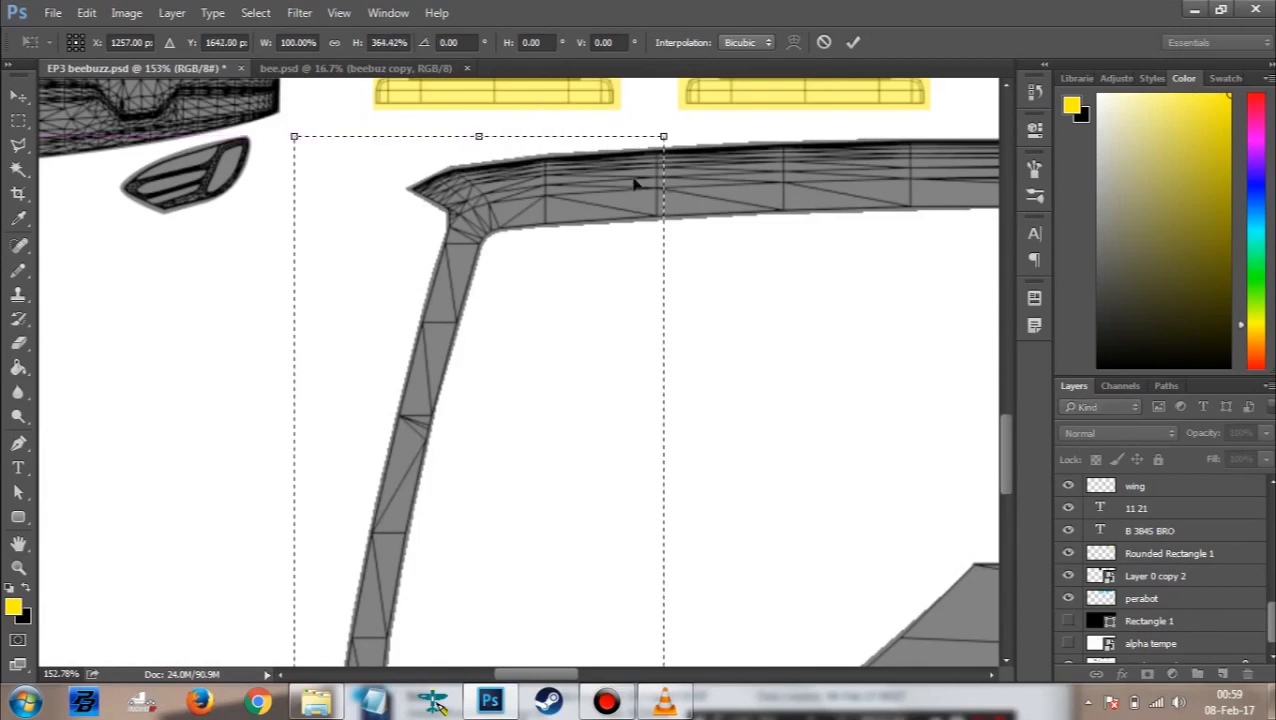
key(Return)
Step: Add a new layer directly above the body belakang layer and fill the selection with yellow on it
scroll(600, 220, down, 3)
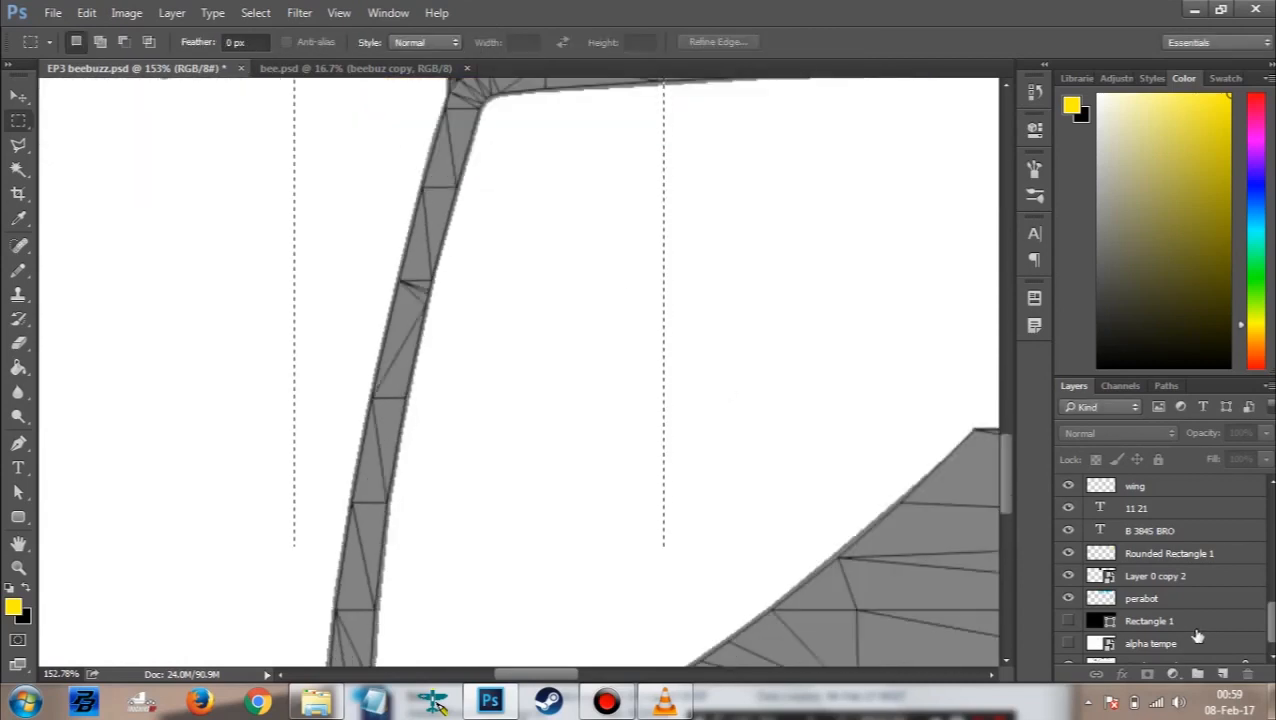
scroll(1196, 636, down, 1)
click(1175, 634)
scroll(1165, 600, up, 3)
scroll(1165, 570, up, 4)
scroll(1145, 515, up, 1)
click(1150, 516)
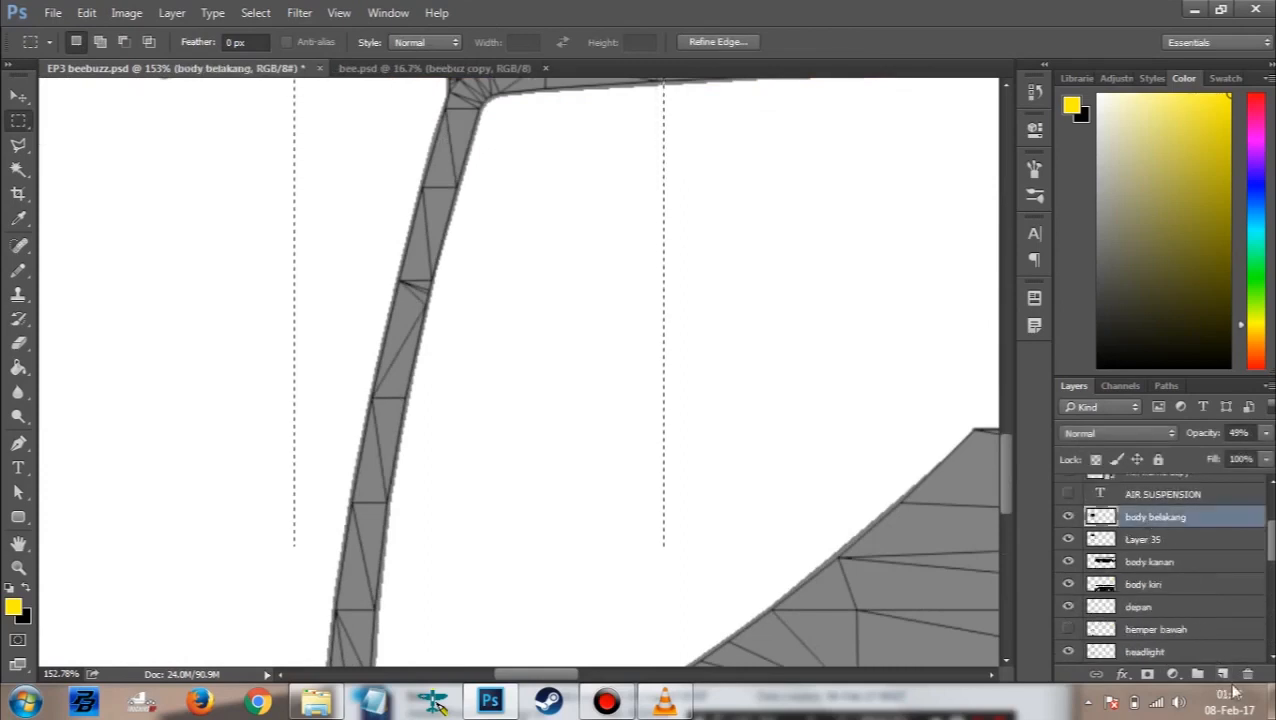
click(1221, 674)
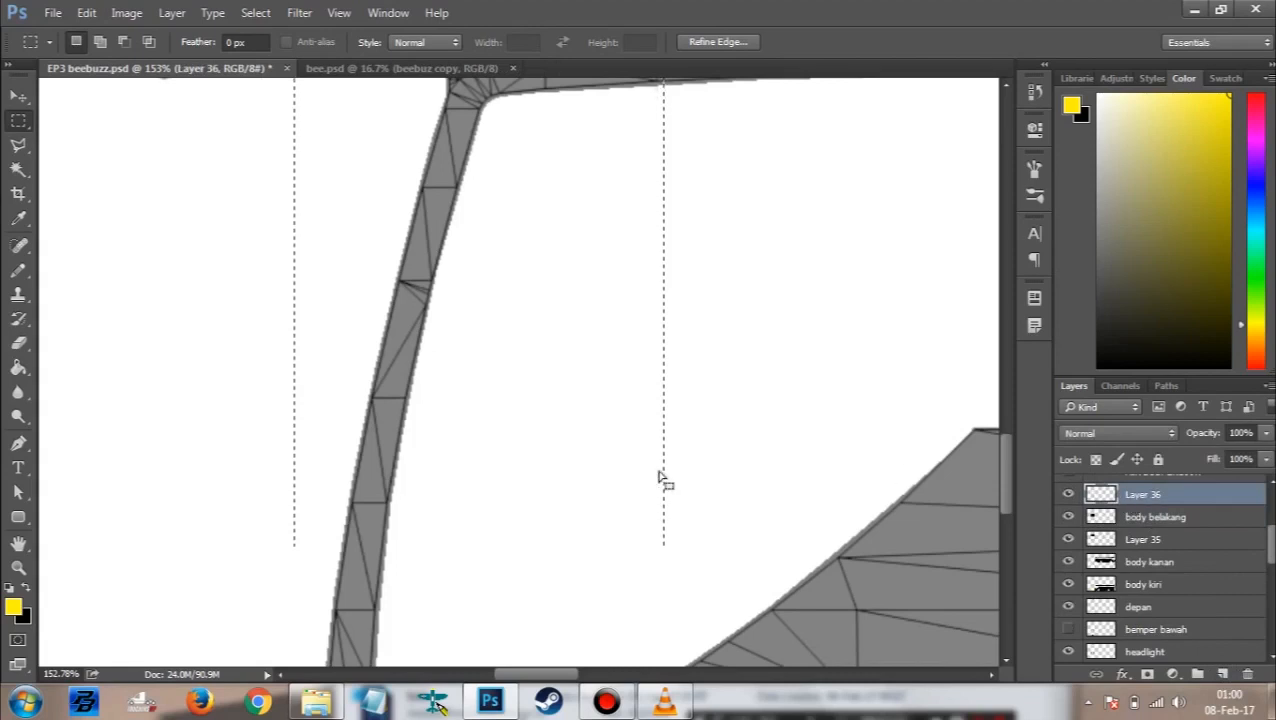
key(alt+BackSpace)
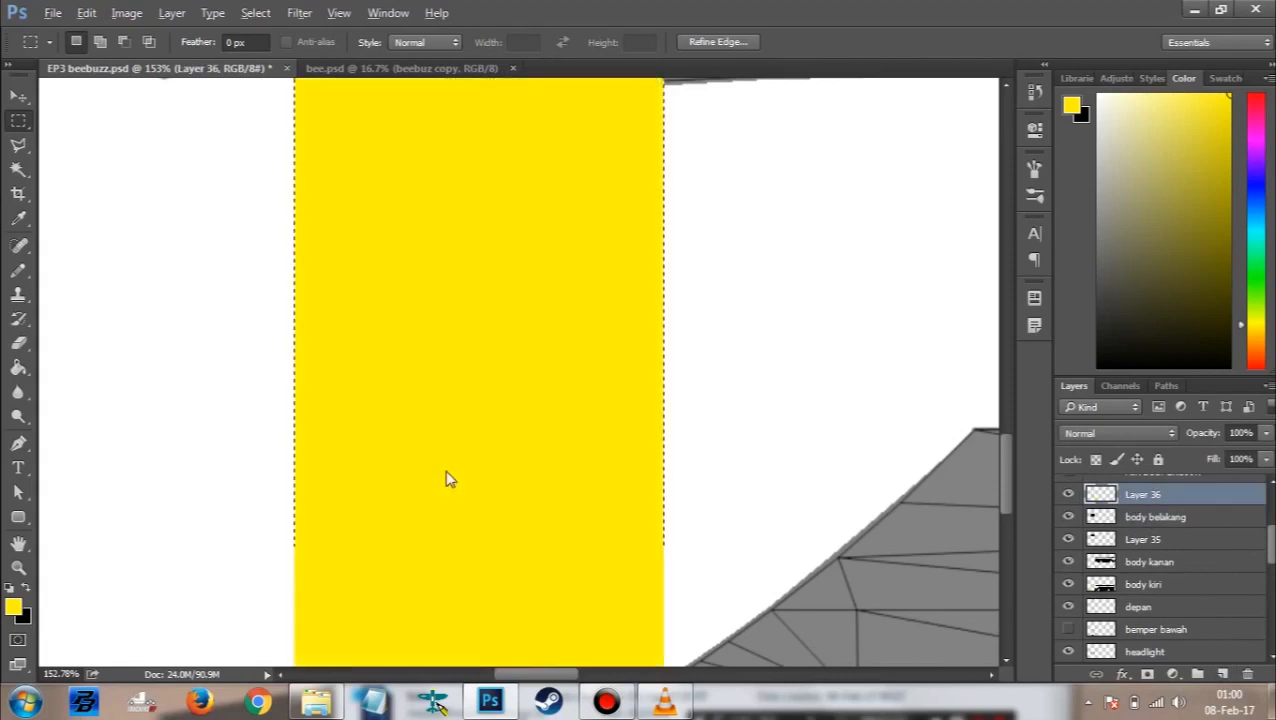
Step: Shift the selection to directly behind the yellow stripe, fill it with black on the same layer, and deselect
drag(454, 437, 841, 440)
drag(792, 381, 835, 376)
scroll(715, 316, up, 1)
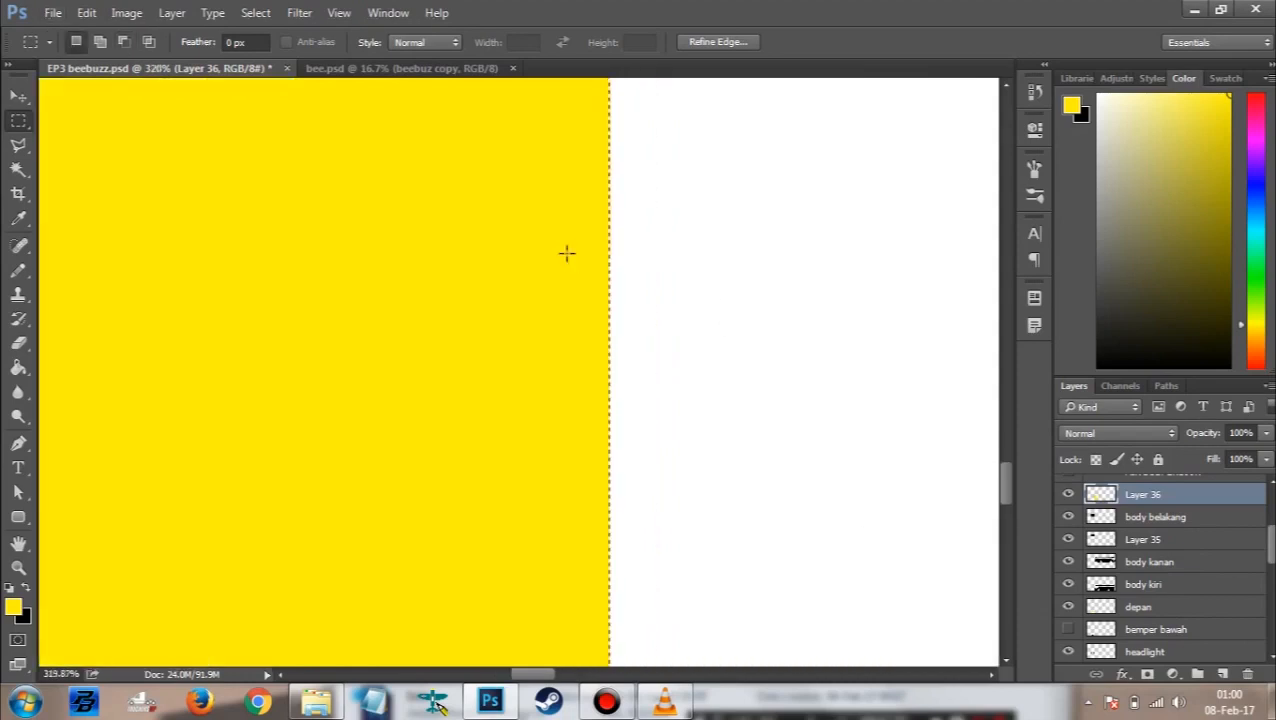
key(alt)
key(ctrl+BackSpace)
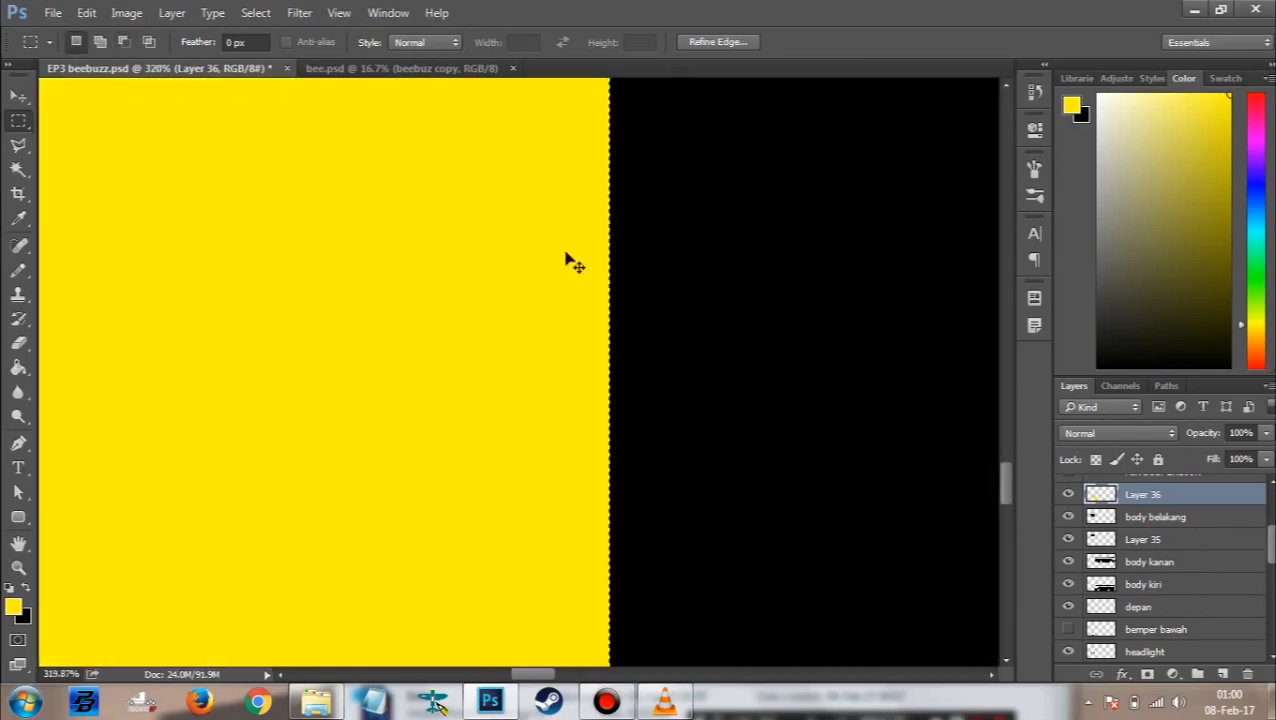
key(ctrl+d)
key(v)
scroll(652, 313, down, 8)
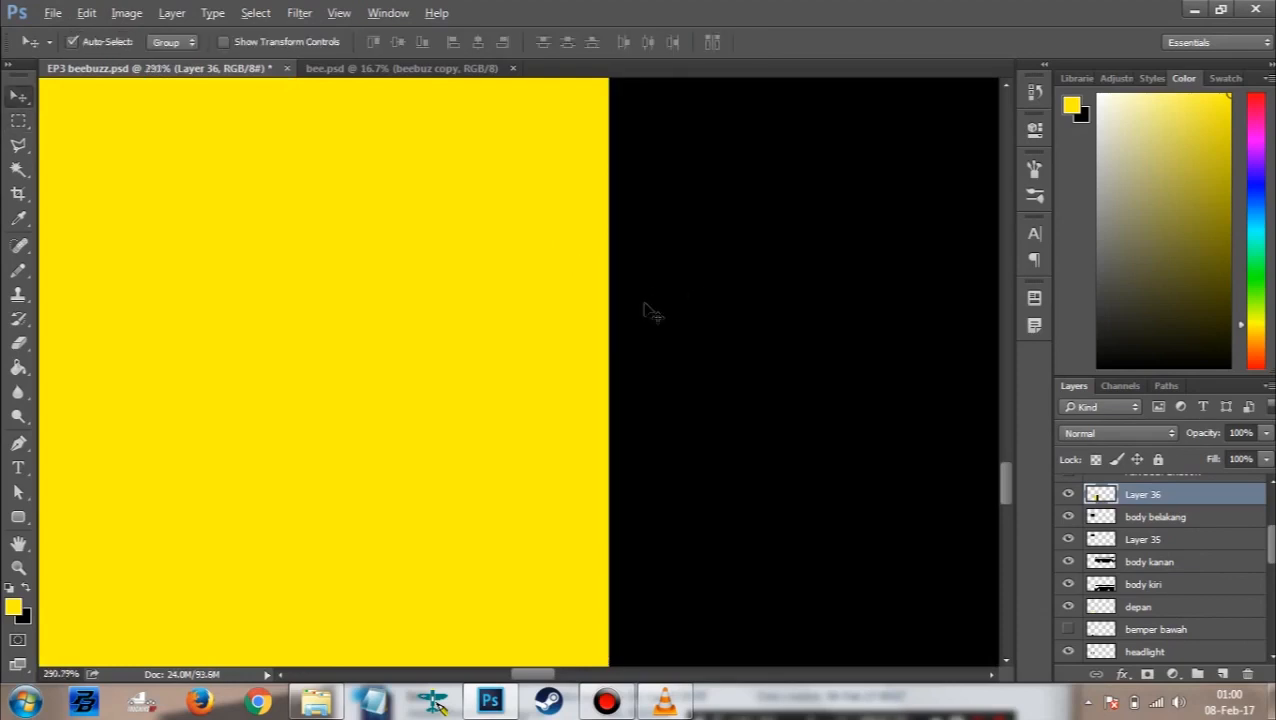
scroll(760, 415, down, 3)
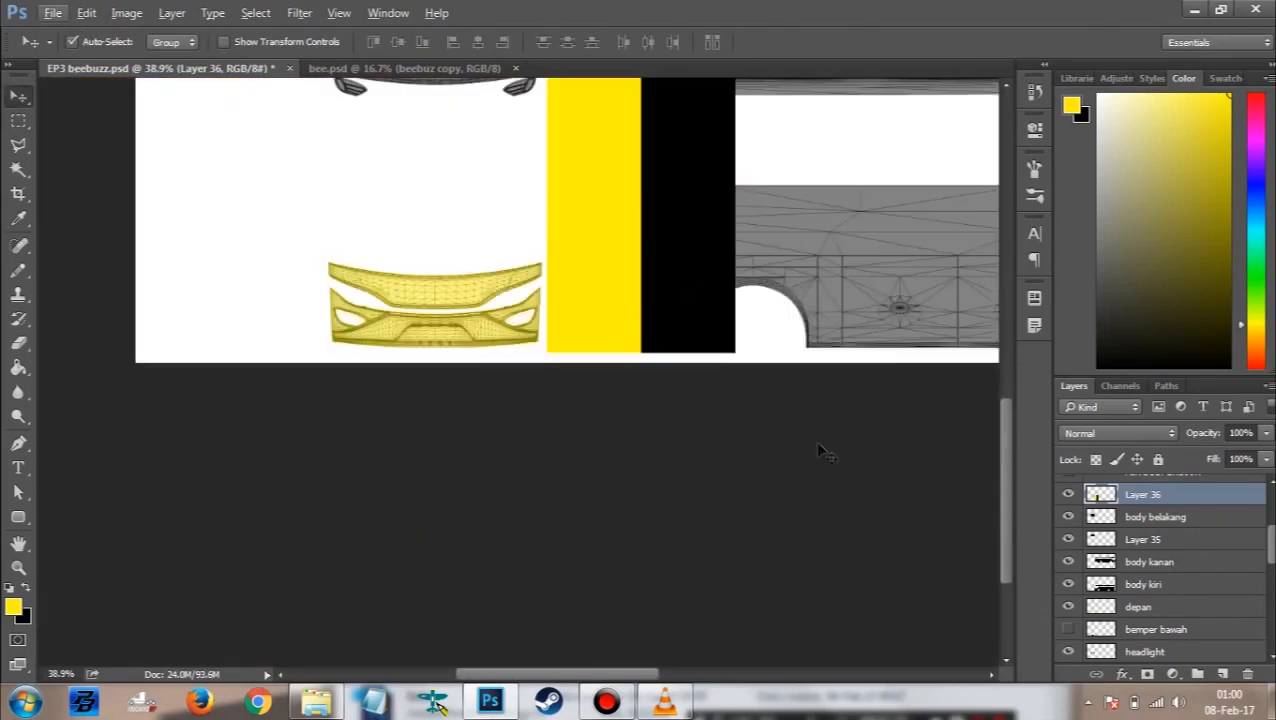
Step: Try lowering the stripe layer's opacity to 78% to see the bus template beneath it
scroll(790, 420, up, 2)
drag(1221, 440, 1203, 432)
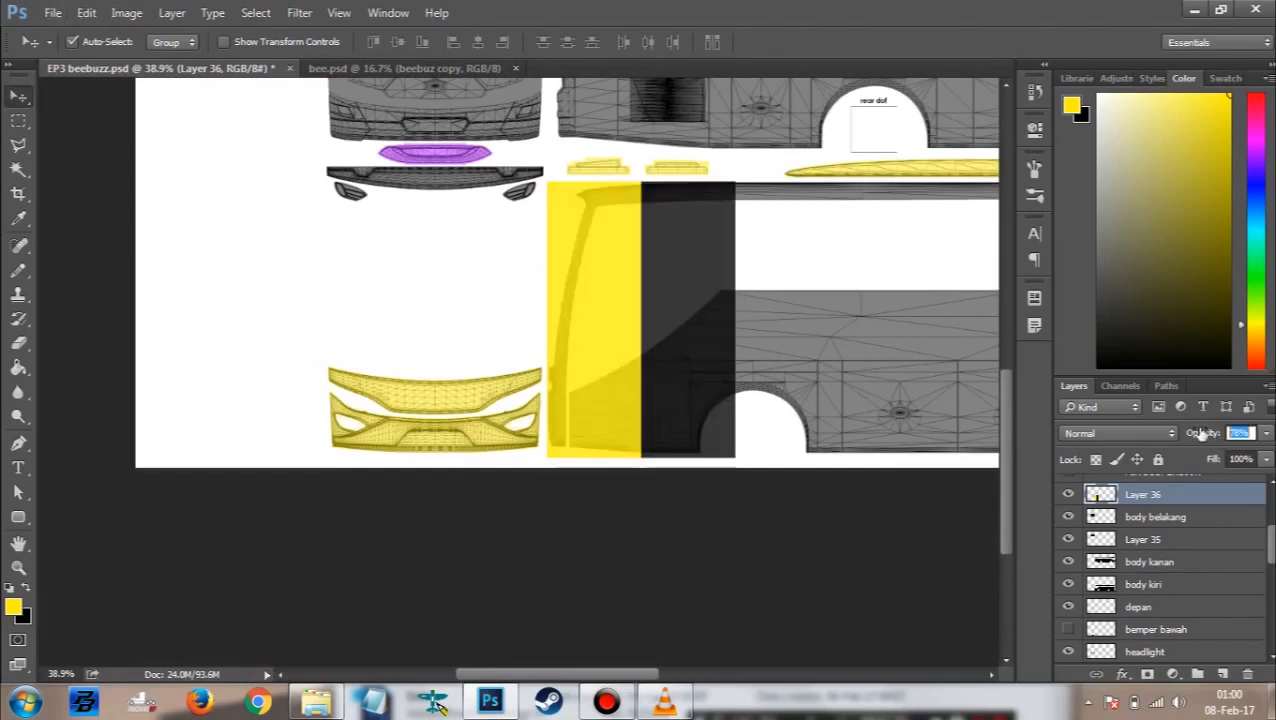
key(Return)
Step: Duplicate Layer 36 and move the copy toward the rear so its yellow stripe directly follows the original's black stripe
scroll(652, 427, right, 4)
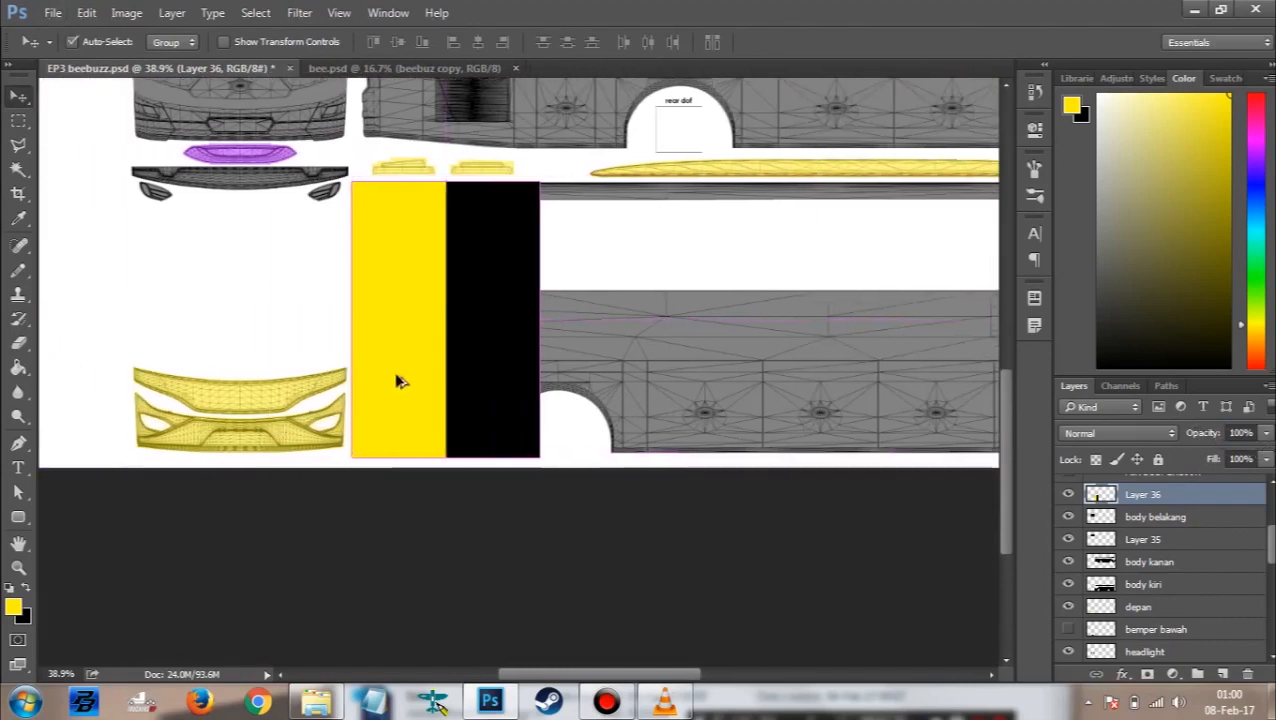
scroll(398, 387, up, 3)
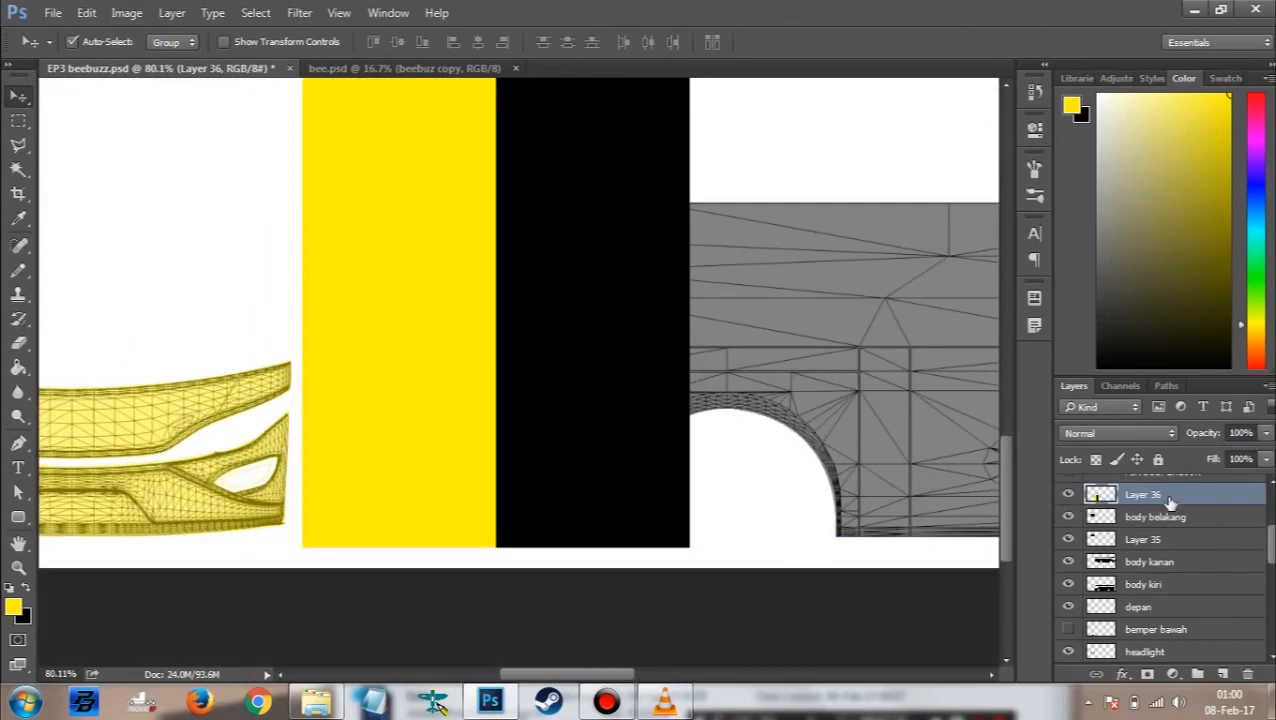
right_click(1171, 502)
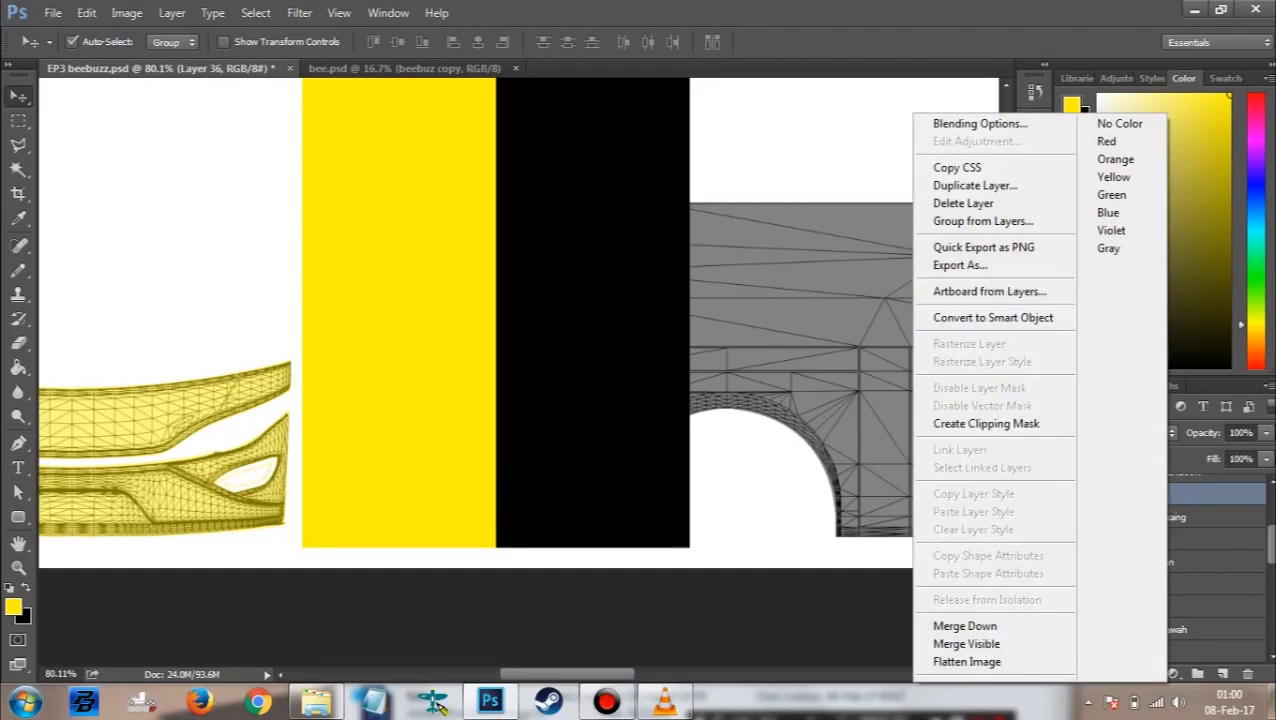
click(1218, 502)
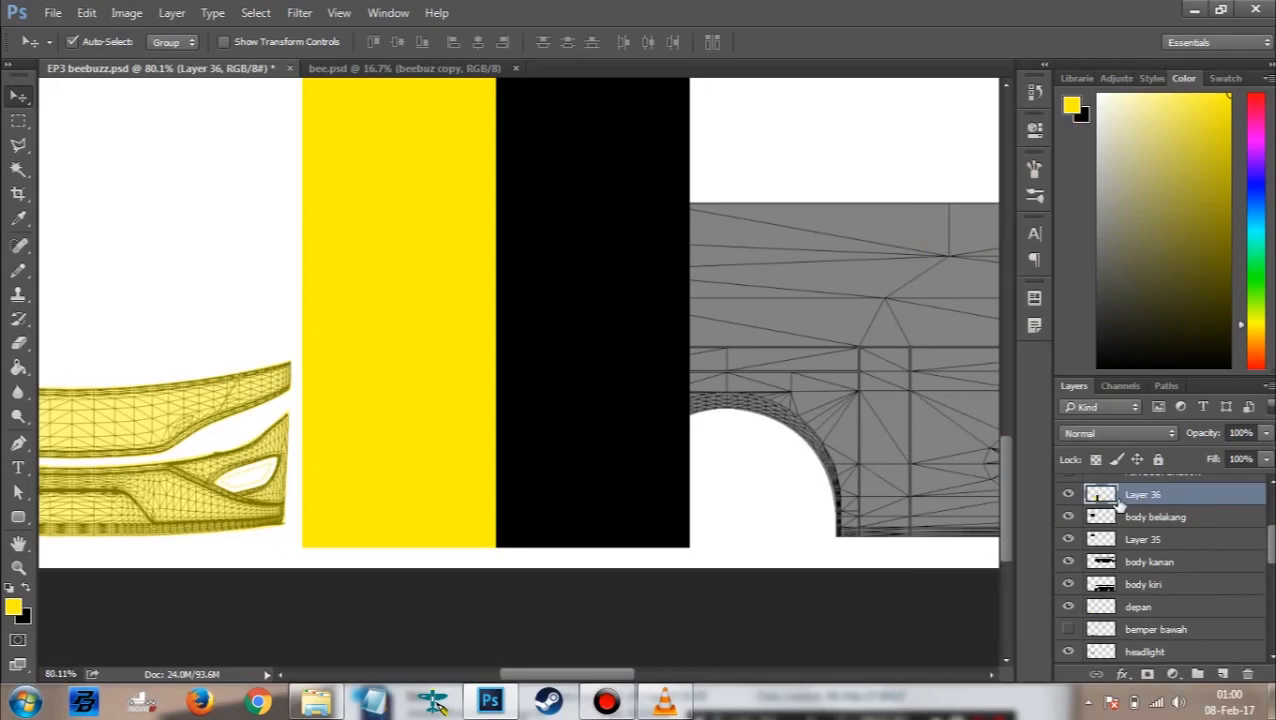
key(ctrl+j)
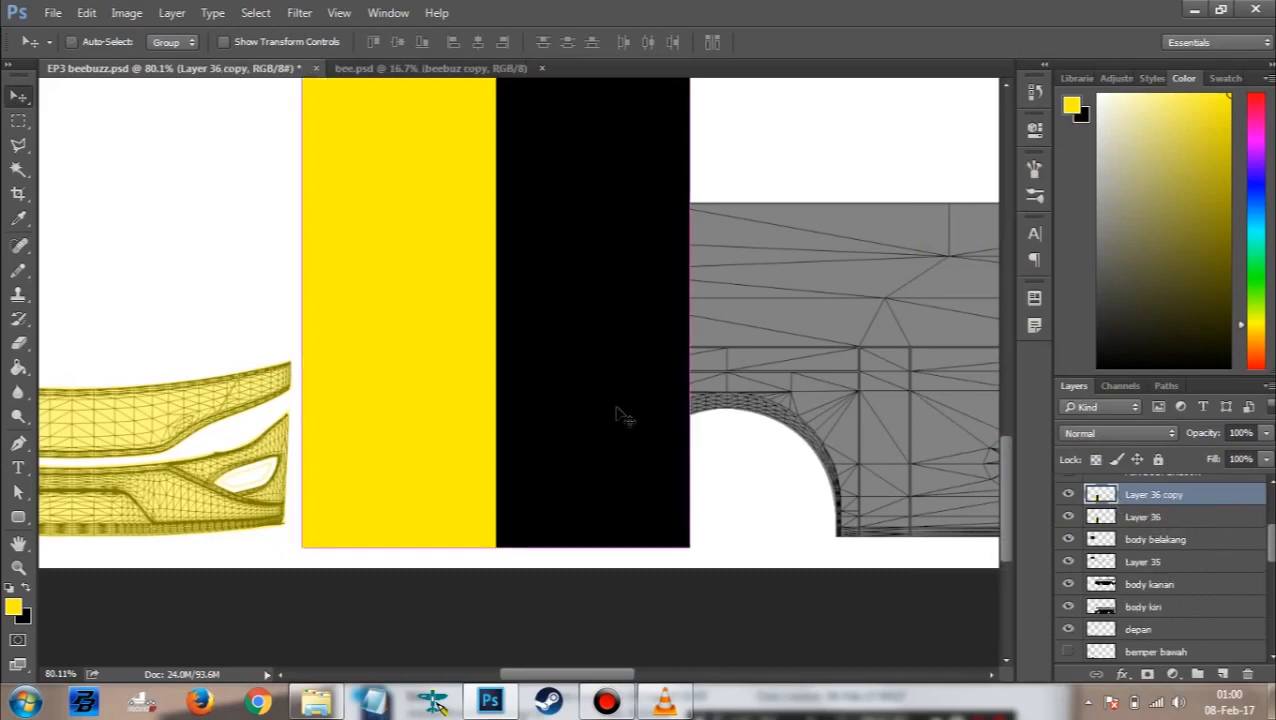
drag(489, 382, 887, 410)
scroll(757, 330, up, 3)
drag(760, 300, 846, 302)
scroll(748, 282, up, 3)
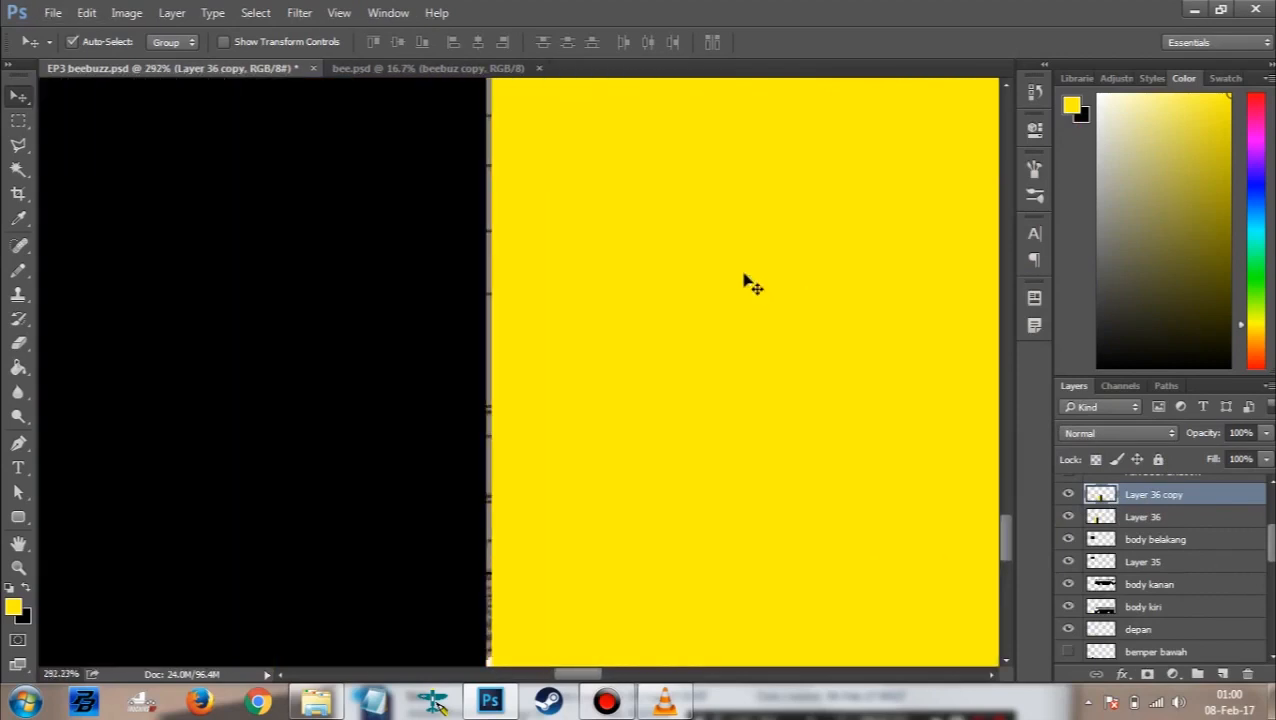
scroll(748, 282, down, 5)
scroll(453, 515, right, 1)
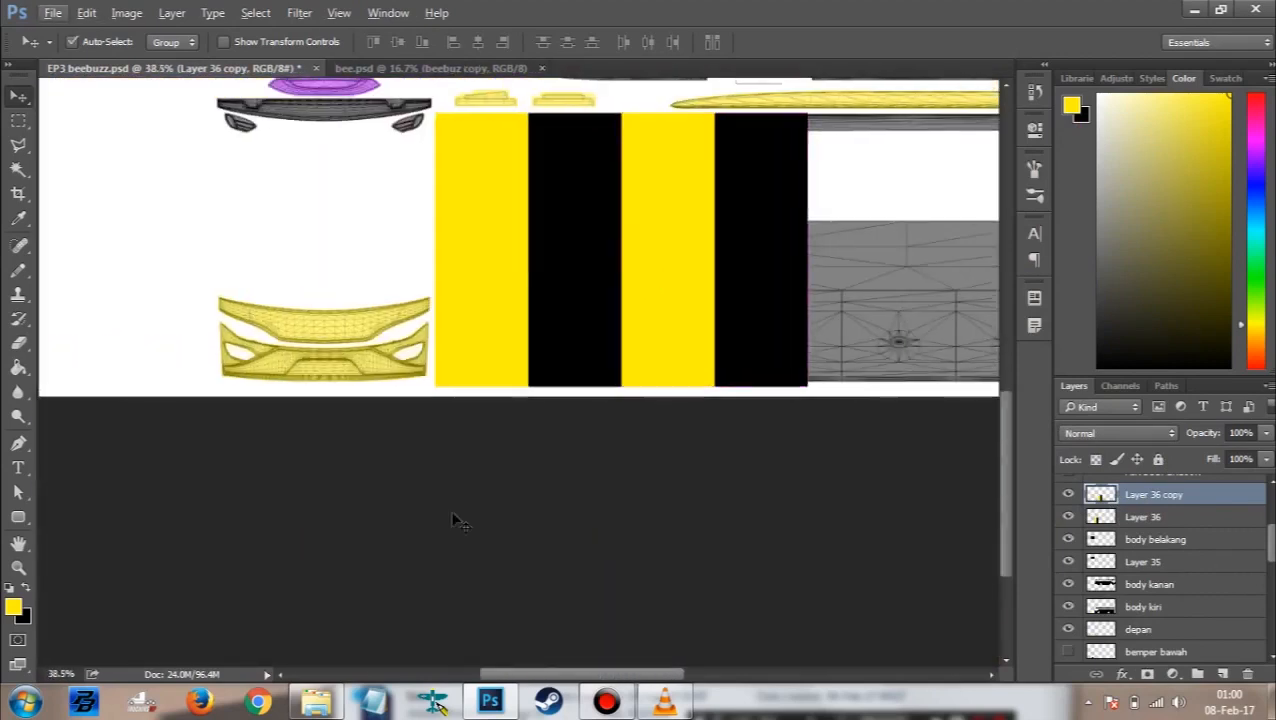
Step: Switch to Windows Explorer and open the Musik folder on the DATA (D:) drive
click(316, 701)
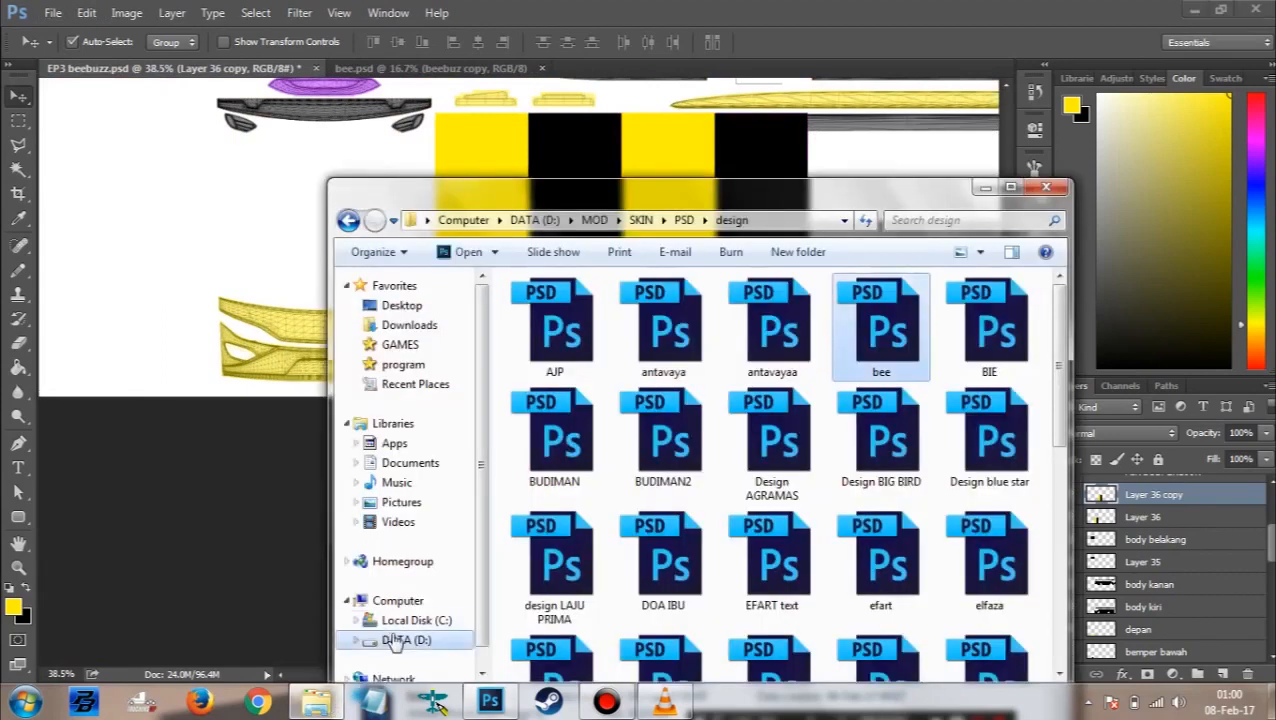
click(396, 640)
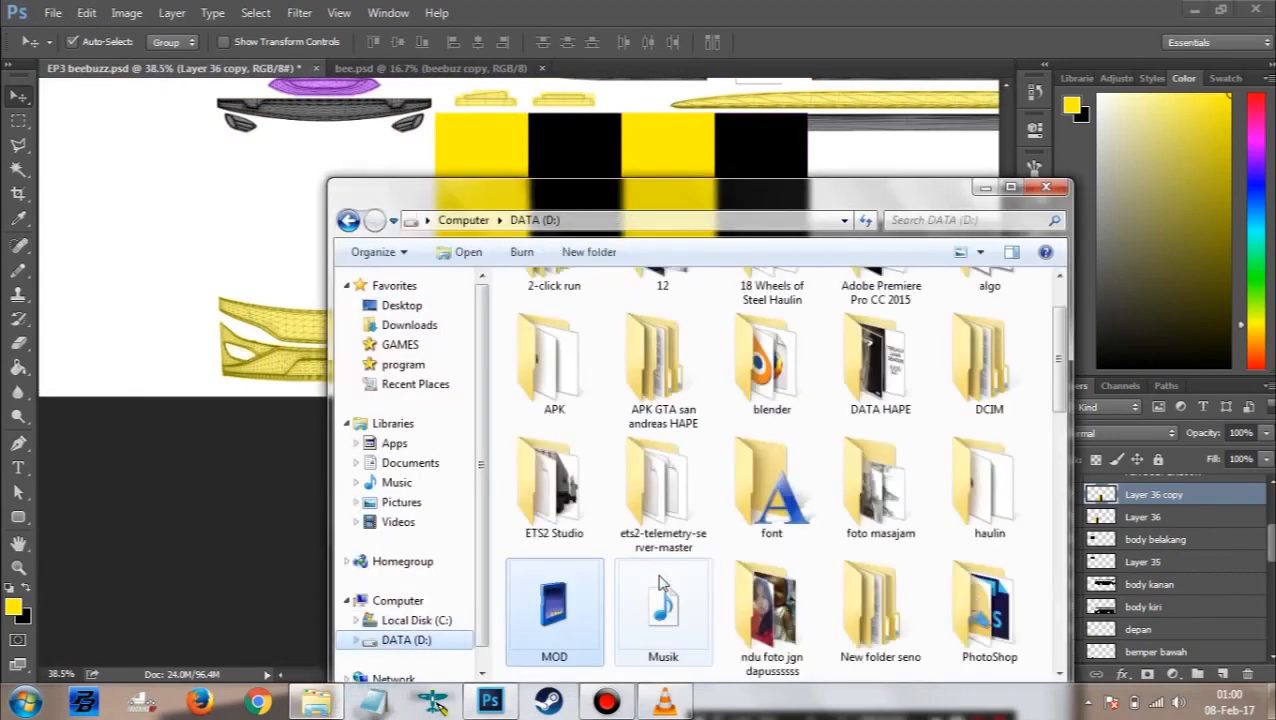
click(645, 620)
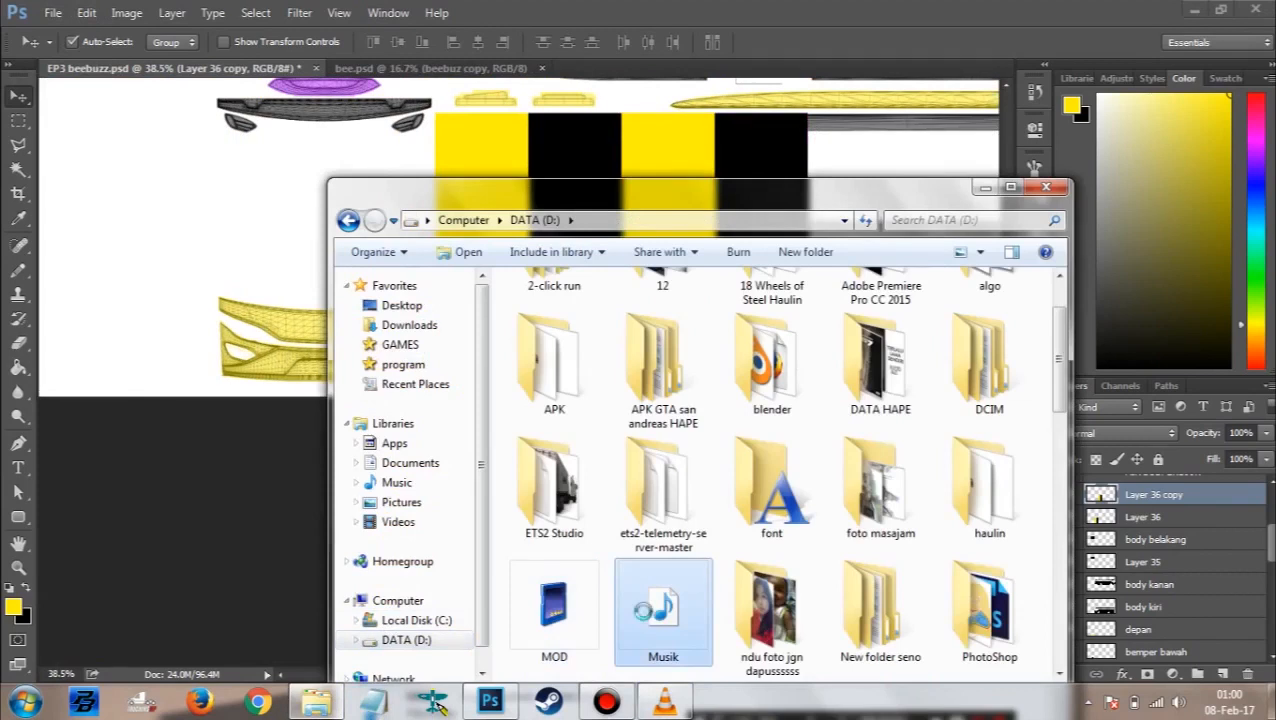
double_click(647, 618)
click(840, 446)
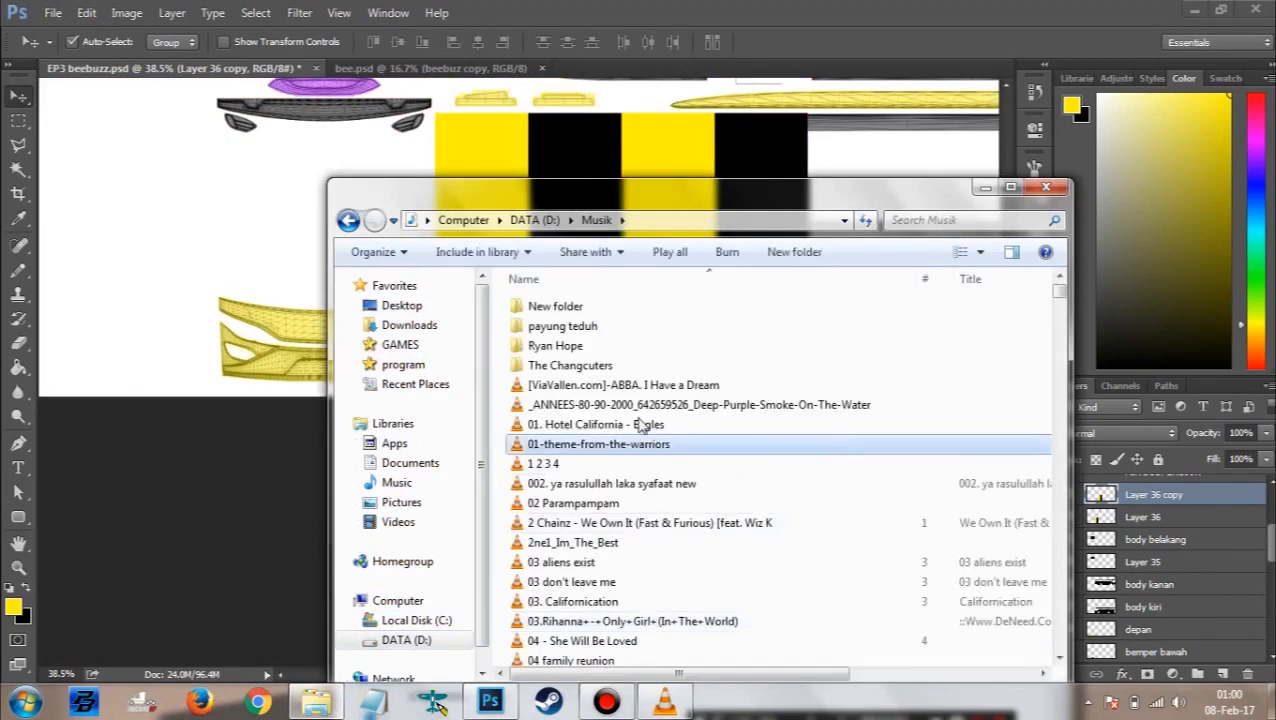
Step: Play the track "Dj Snake, Justin Bieber - Let Me Love You" from the Musik folder and minimize the VLC media player window
scroll(640, 425, down, 6)
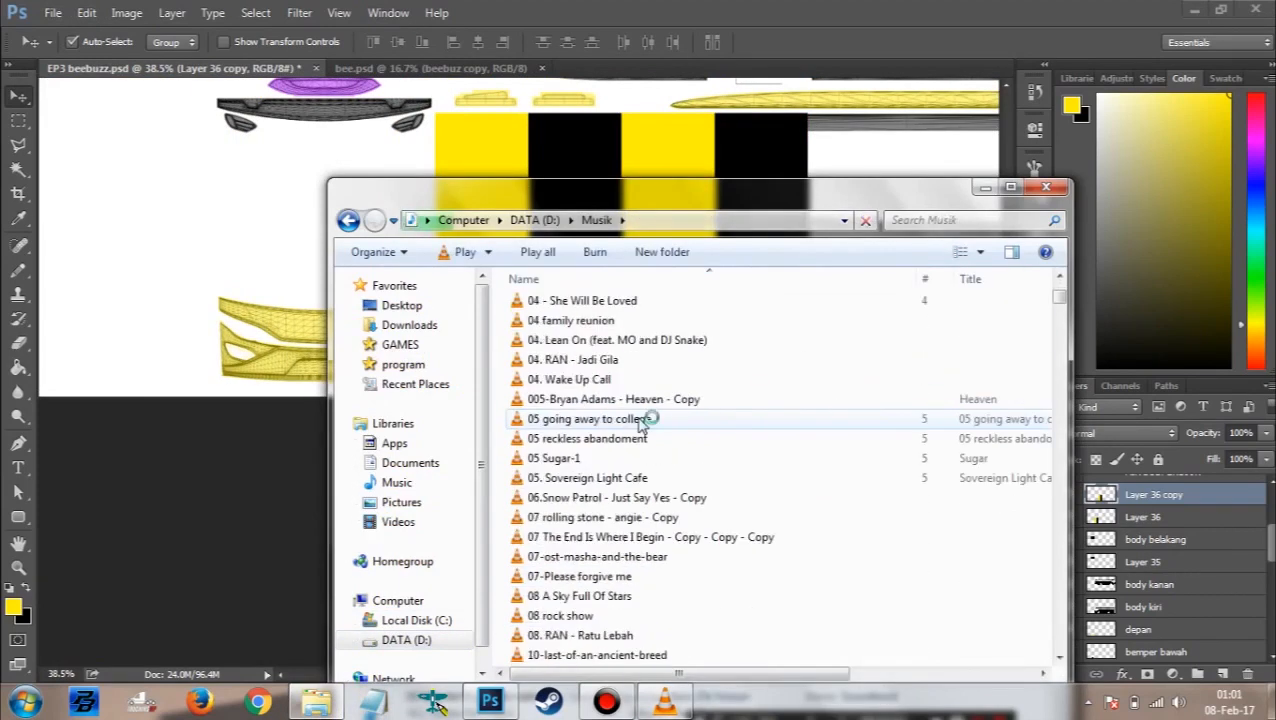
scroll(641, 425, down, 12)
key(d)
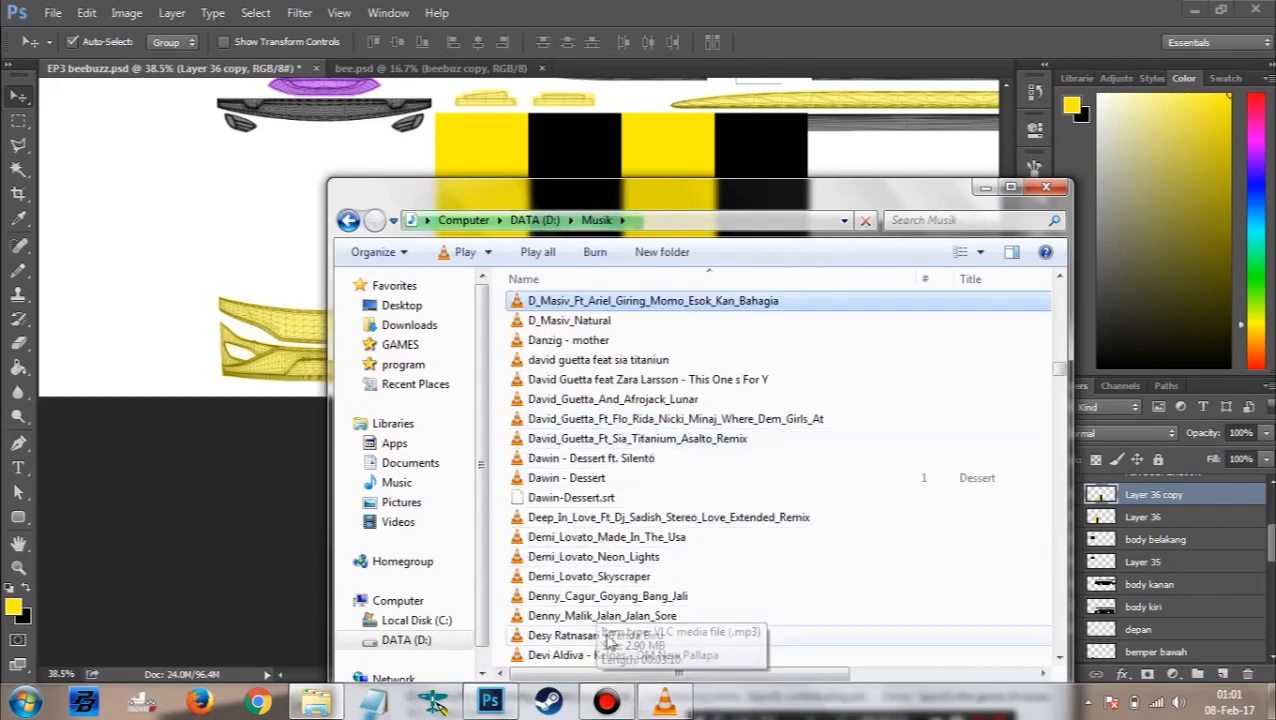
scroll(640, 580, down, 8)
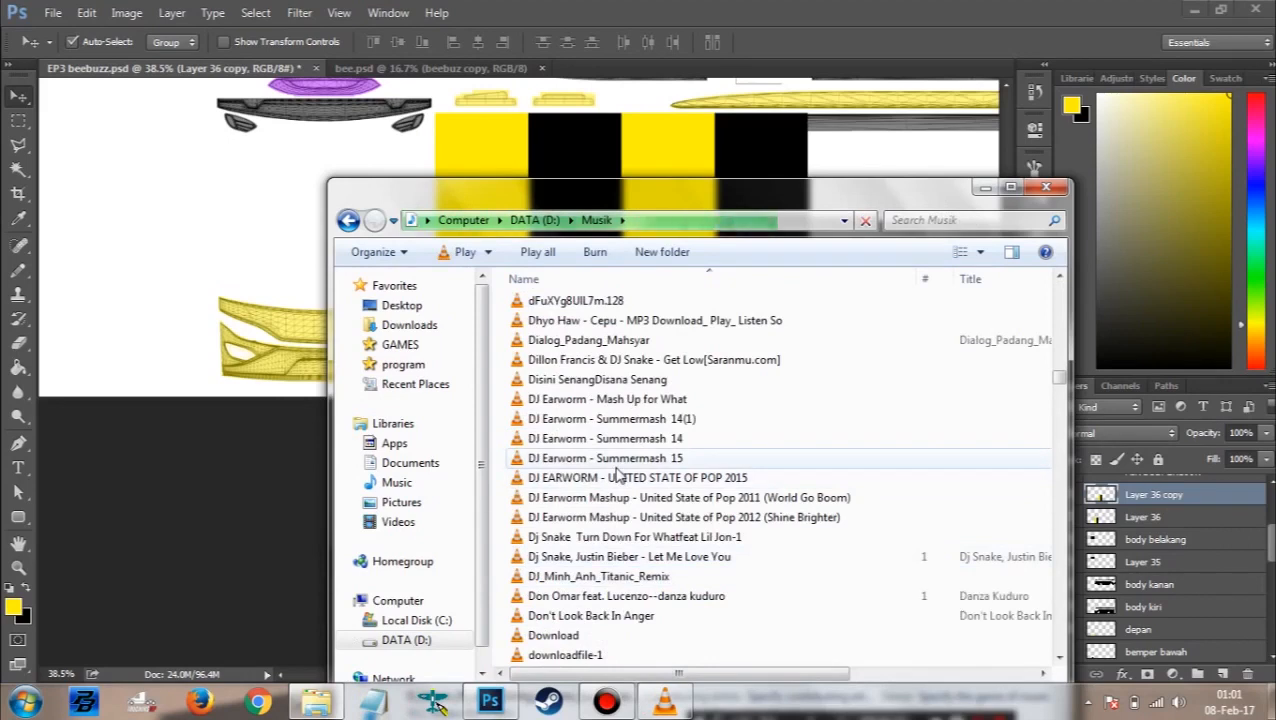
double_click(740, 556)
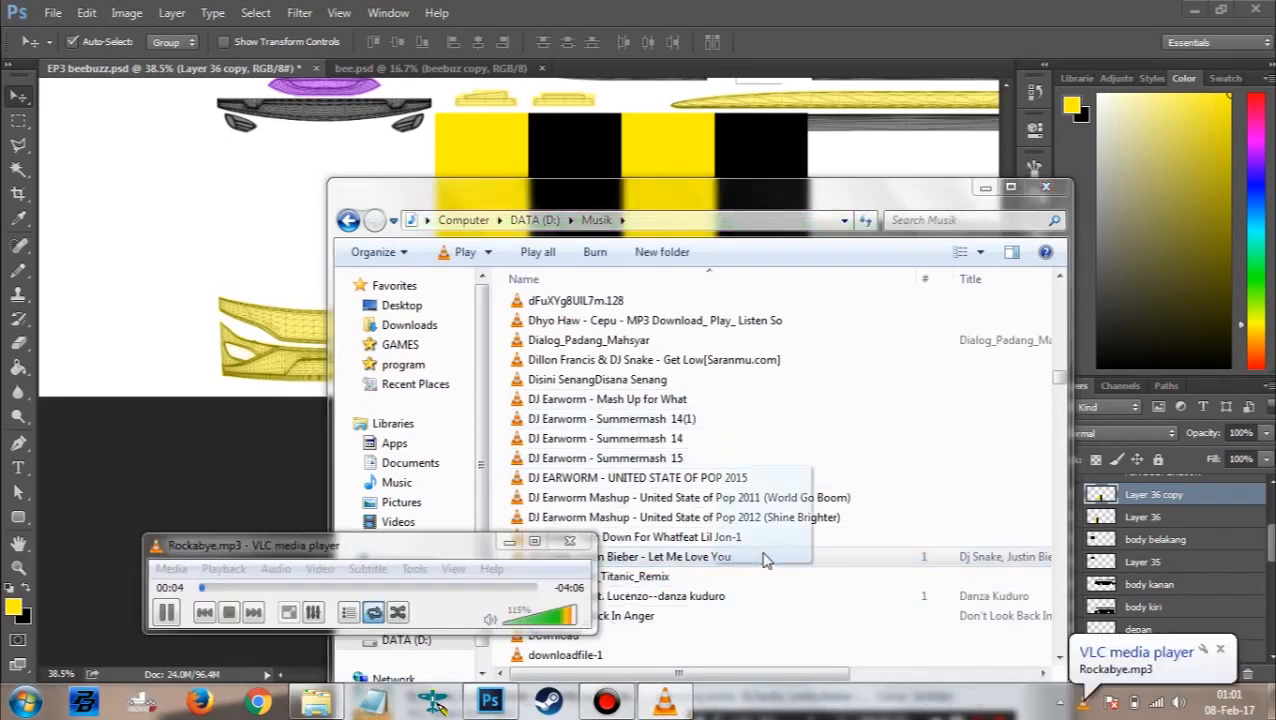
click(509, 542)
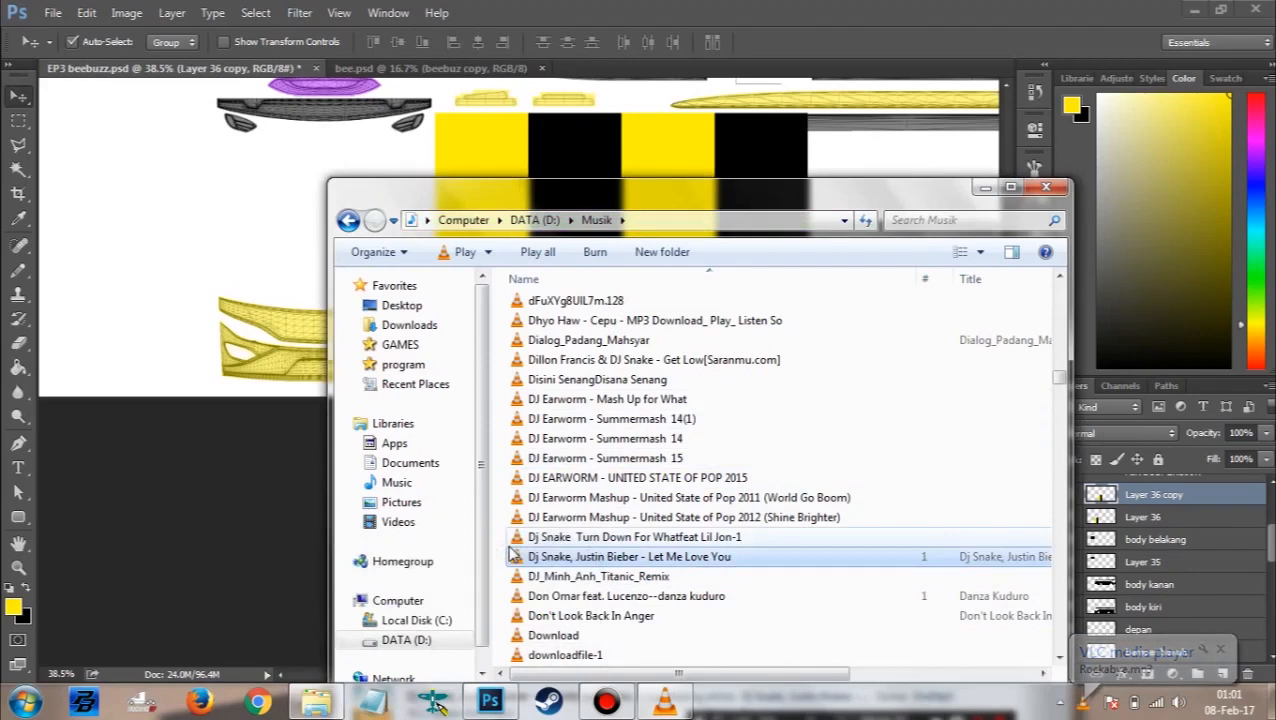
Step: Minimize the Musik folder window to return to the bus skin, undoing the accidental move of the duplicated stripe pair
click(985, 188)
drag(746, 290, 853, 273)
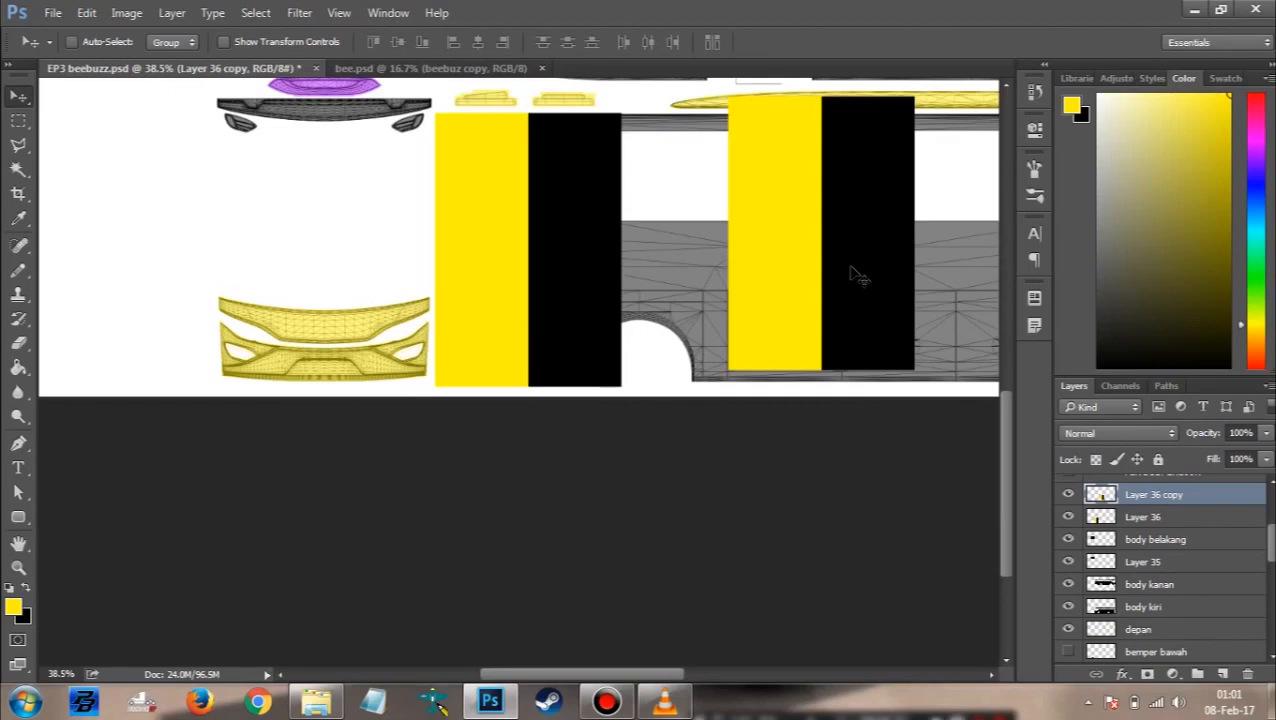
key(ctrl+z)
Step: Duplicate the second yellow and black stripe pair and place the copy rearward, flush against the last black stripe
scroll(733, 315, right, 5)
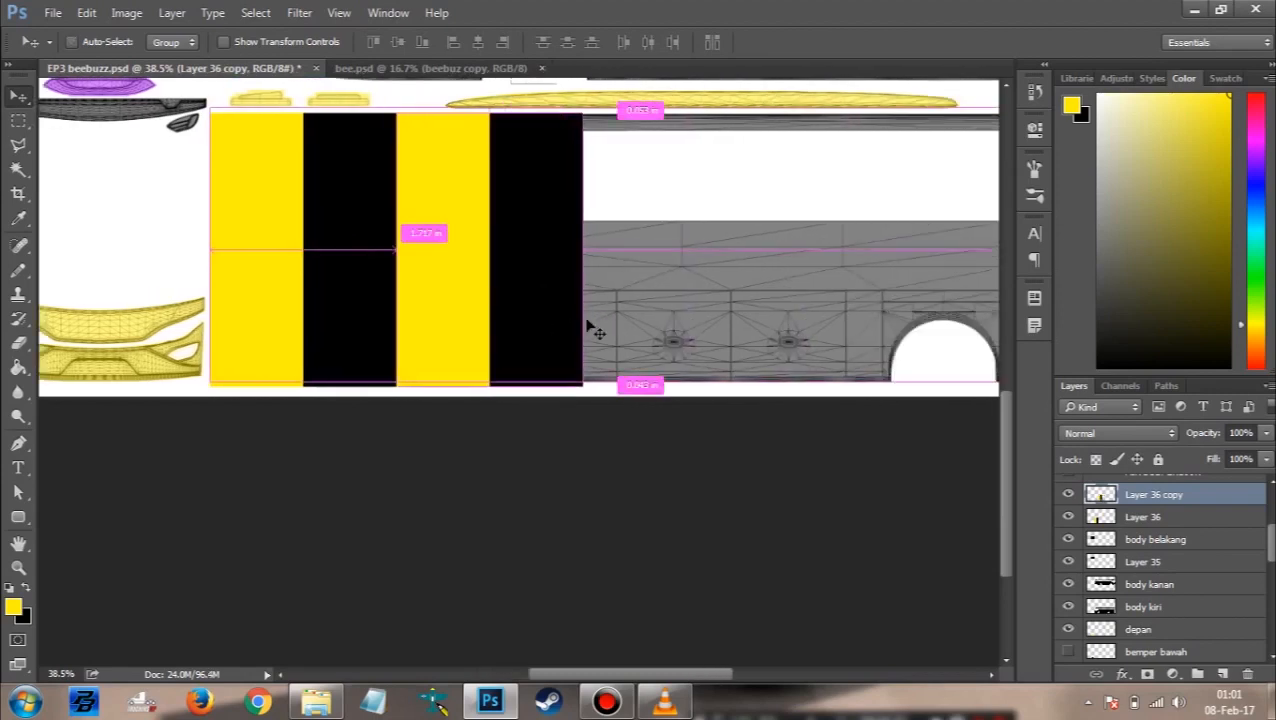
key(ctrl+j)
drag(535, 288, 718, 305)
scroll(612, 216, up, 5)
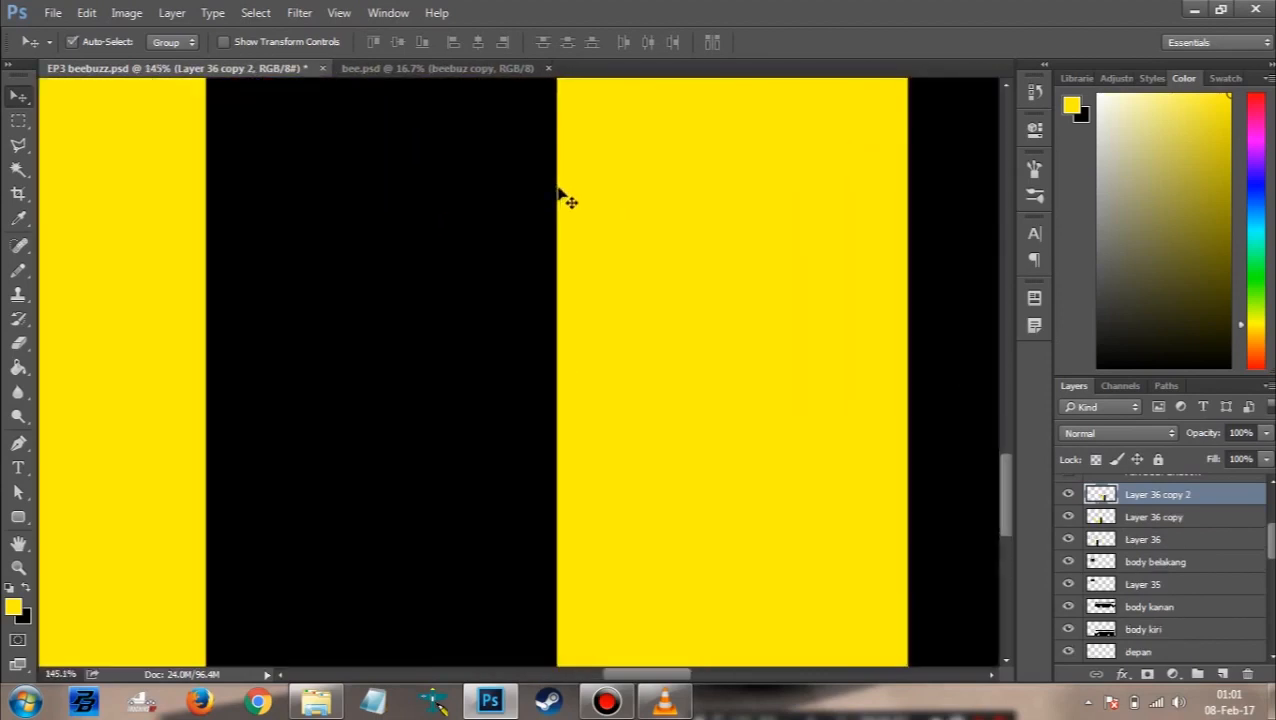
key(Right)
key(Right)
key(Right)
key(Left)
key(Left)
key(Left)
scroll(572, 212, down, 5)
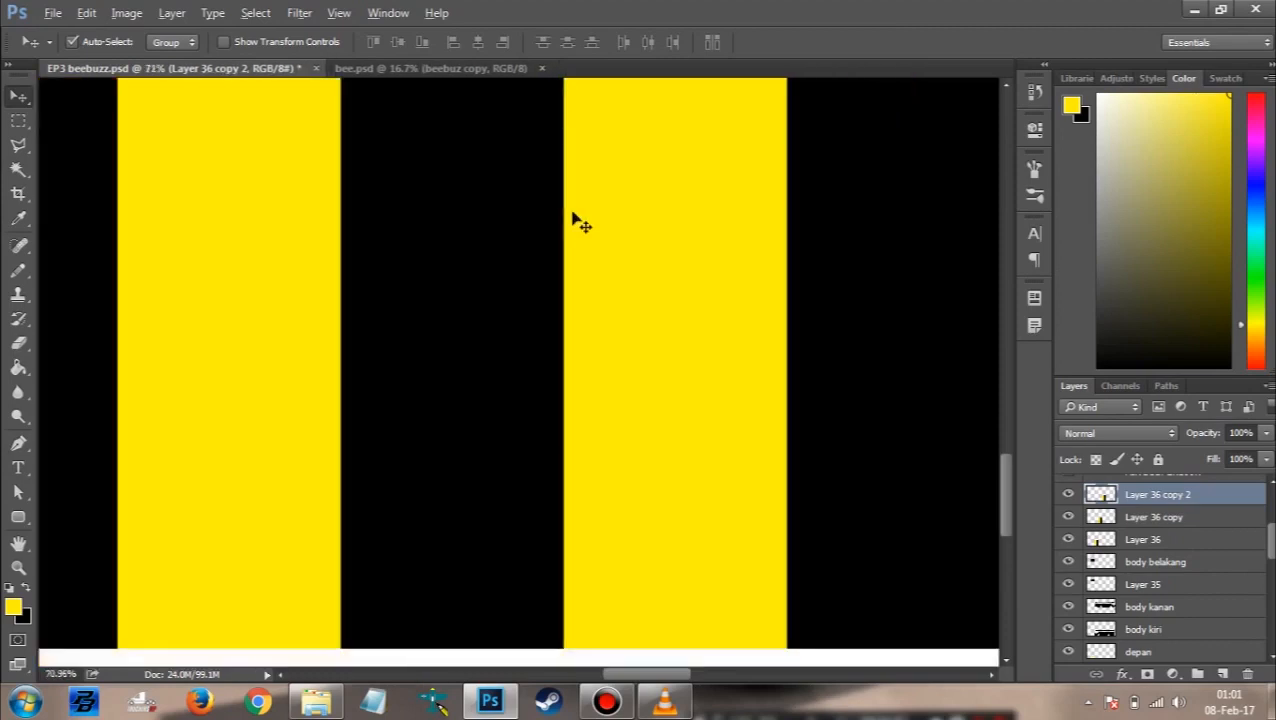
Step: Duplicate the third stripe pair twice and move the copies rearward to extend the pattern along the lower body side
drag(557, 277, 742, 275)
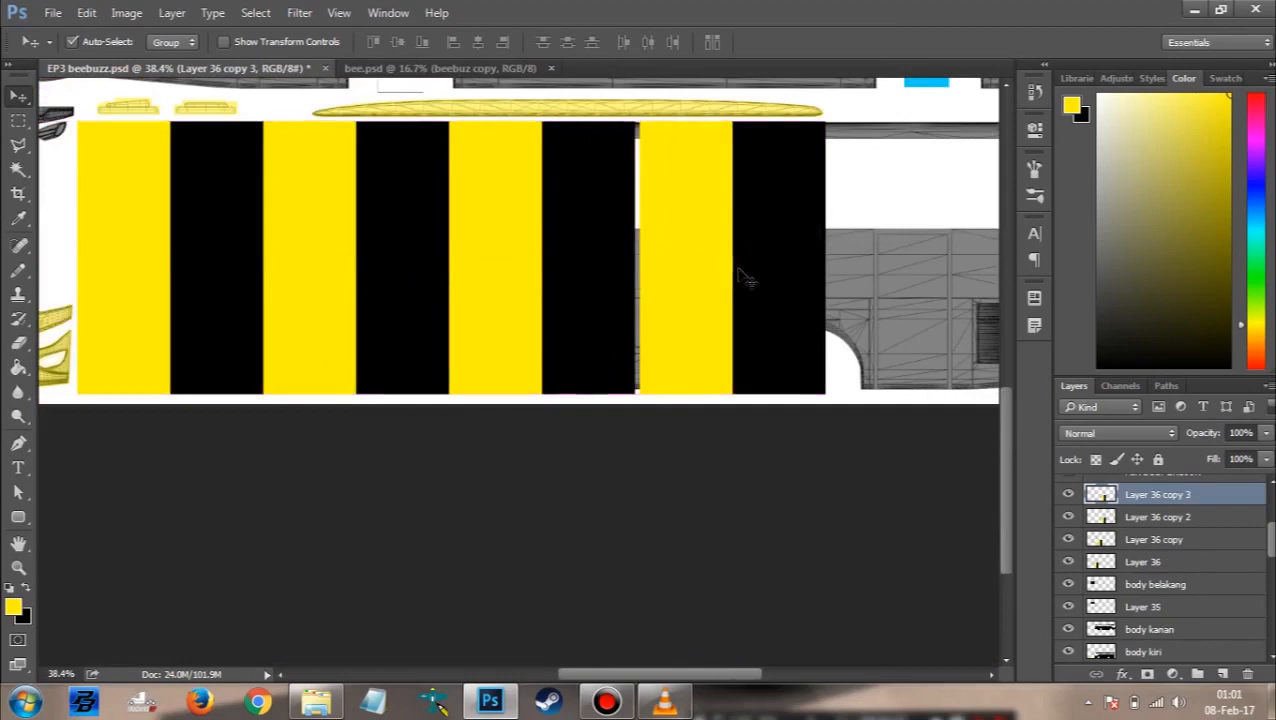
key(ctrl+j)
scroll(678, 272, right, 1)
drag(613, 275, 840, 283)
scroll(581, 265, up, 3)
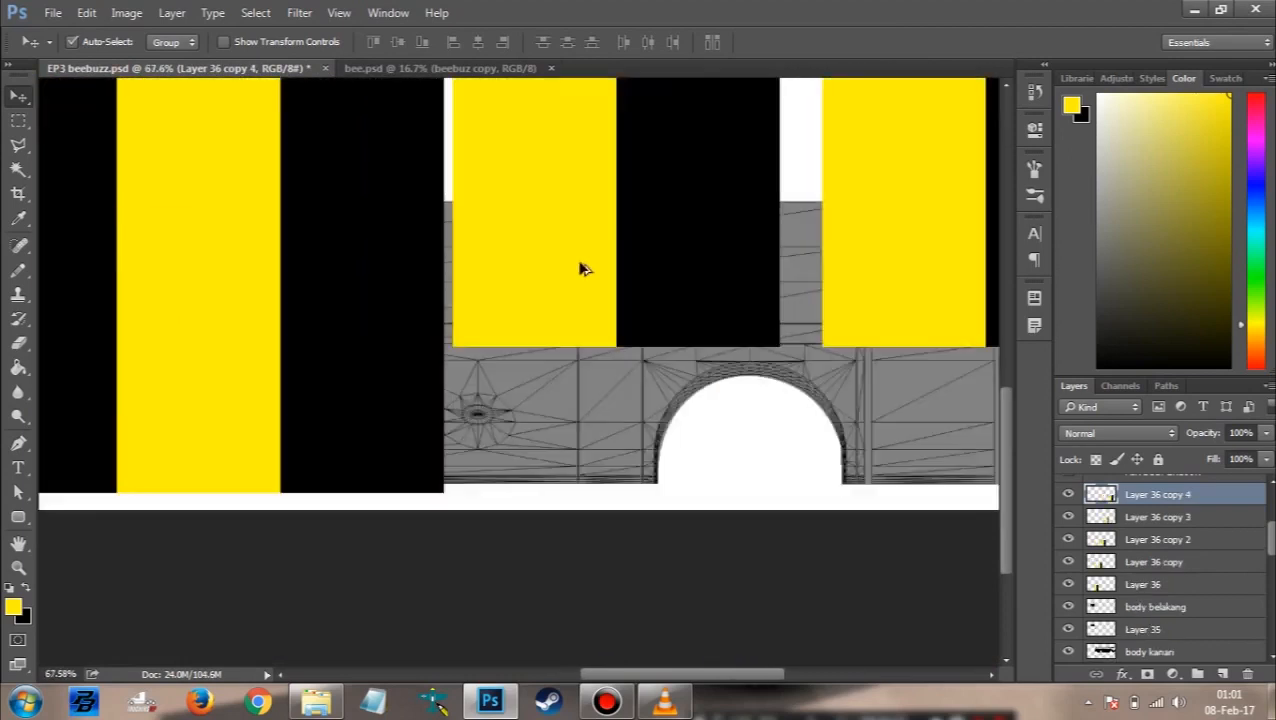
scroll(563, 323, down, 1)
scroll(563, 323, up, 2)
Step: Align the fourth stripe pair's lower edge with the others and nudge it forward to close the gap to the third pair
mouse_move(632, 320)
mouse_down()
mouse_move(607, 319)
mouse_move(632, 333)
mouse_up()
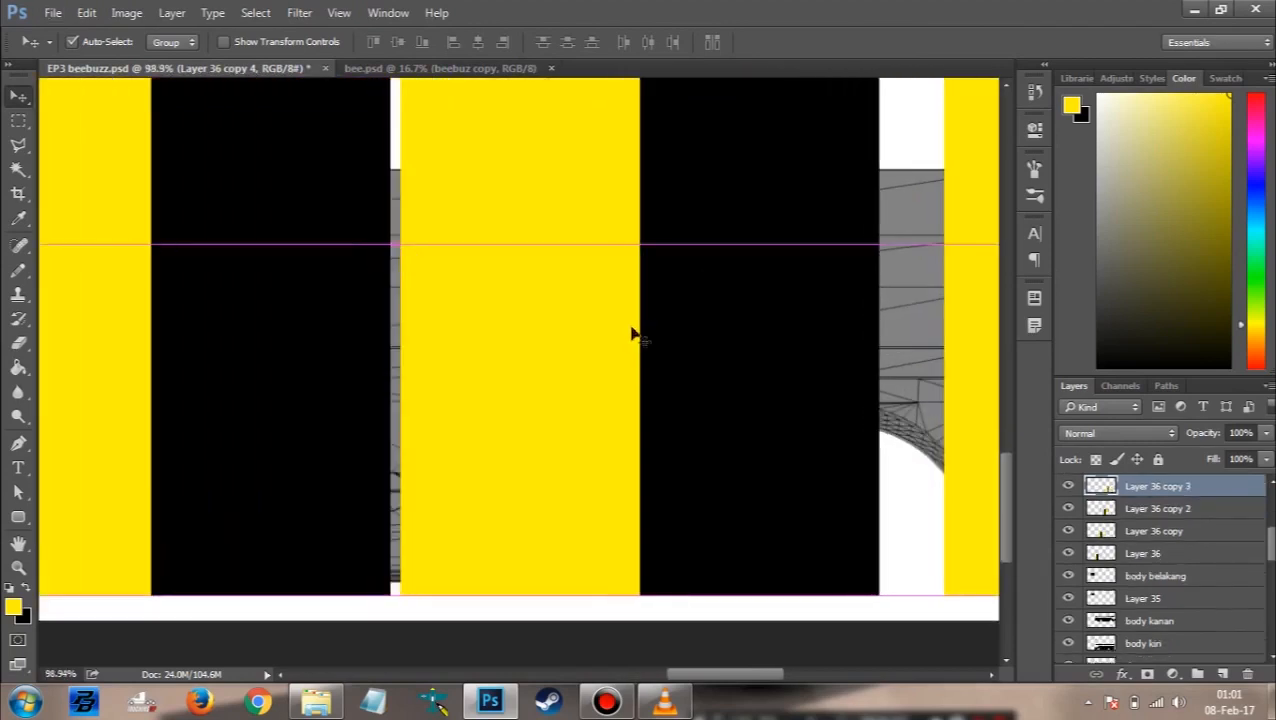
key(Left)
key(Left)
key(Left)
key(Left)
key(Left)
key(Left)
key(Left)
key(Left)
key(Left)
key(Left)
key(Left)
Step: Align the fifth stripe pair with the row and nudge it until it sits flush against the fourth pair
scroll(640, 336, down, 2)
scroll(640, 336, right, 5)
drag(840, 350, 758, 345)
scroll(590, 313, up, 4)
key(Left)
key(Left)
key(Left)
key(Left)
key(Left)
key(Left)
key(Left)
key(Left)
key(Left)
key(Left)
key(Left)
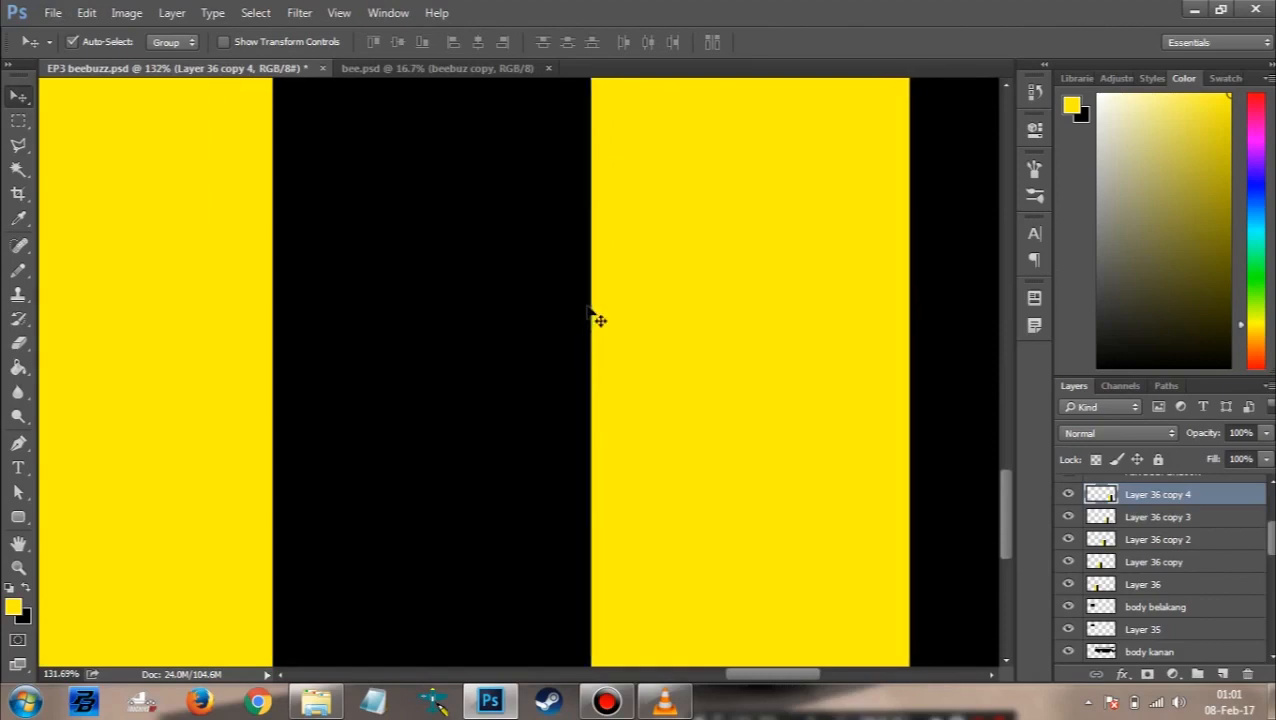
scroll(592, 313, down, 5)
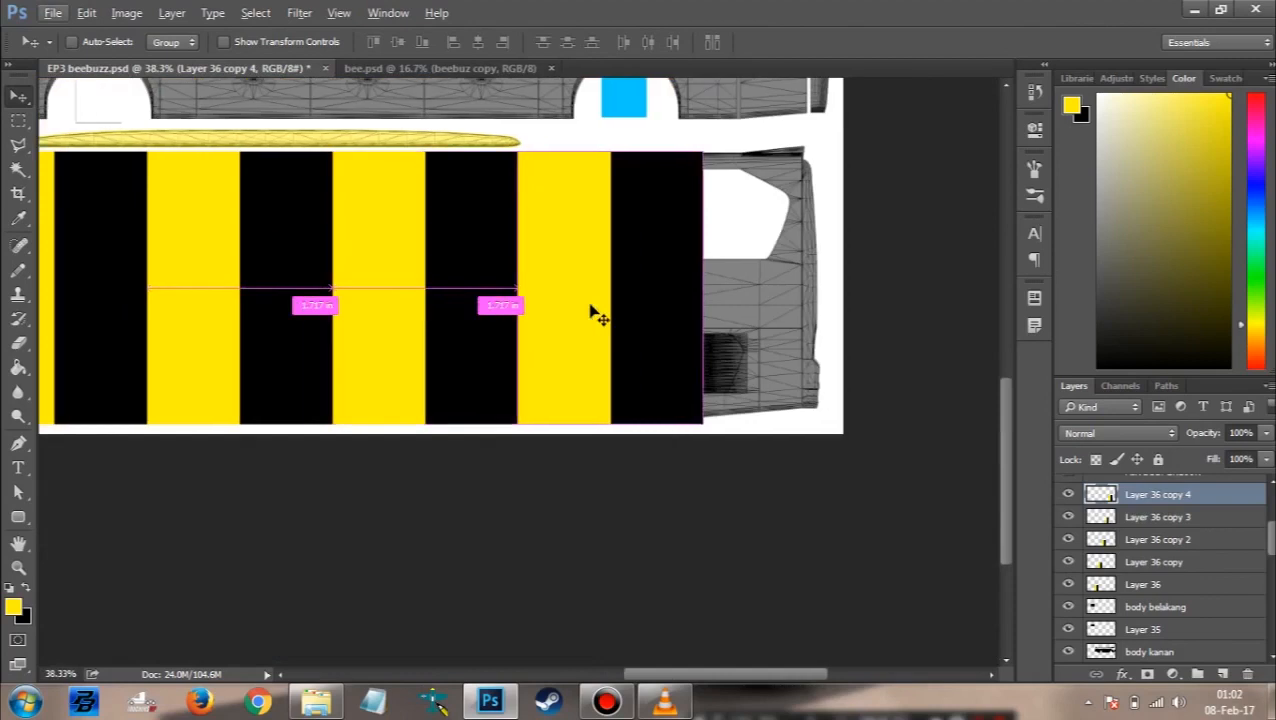
Step: Merge Layer 36 and its four copies into one layer and rename it kiri
shift+click(1143, 585)
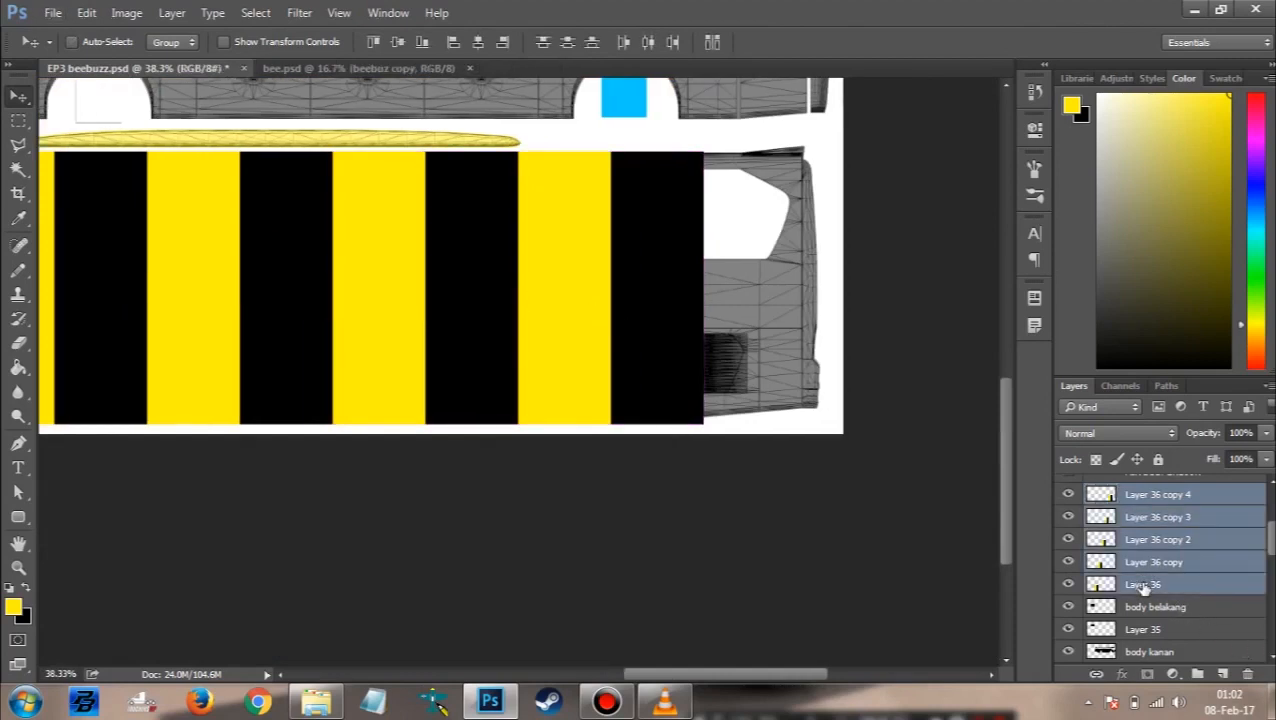
key(ctrl+e)
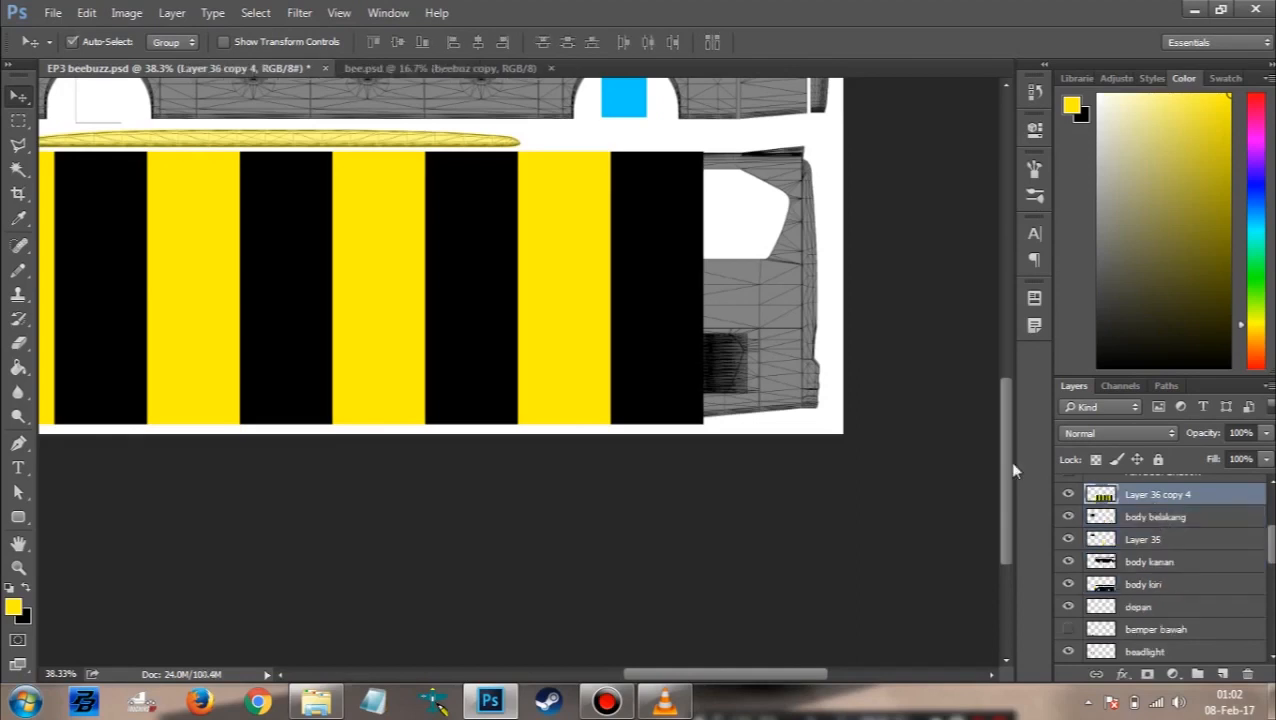
double_click(1157, 495)
text(kiri)
key(Return)
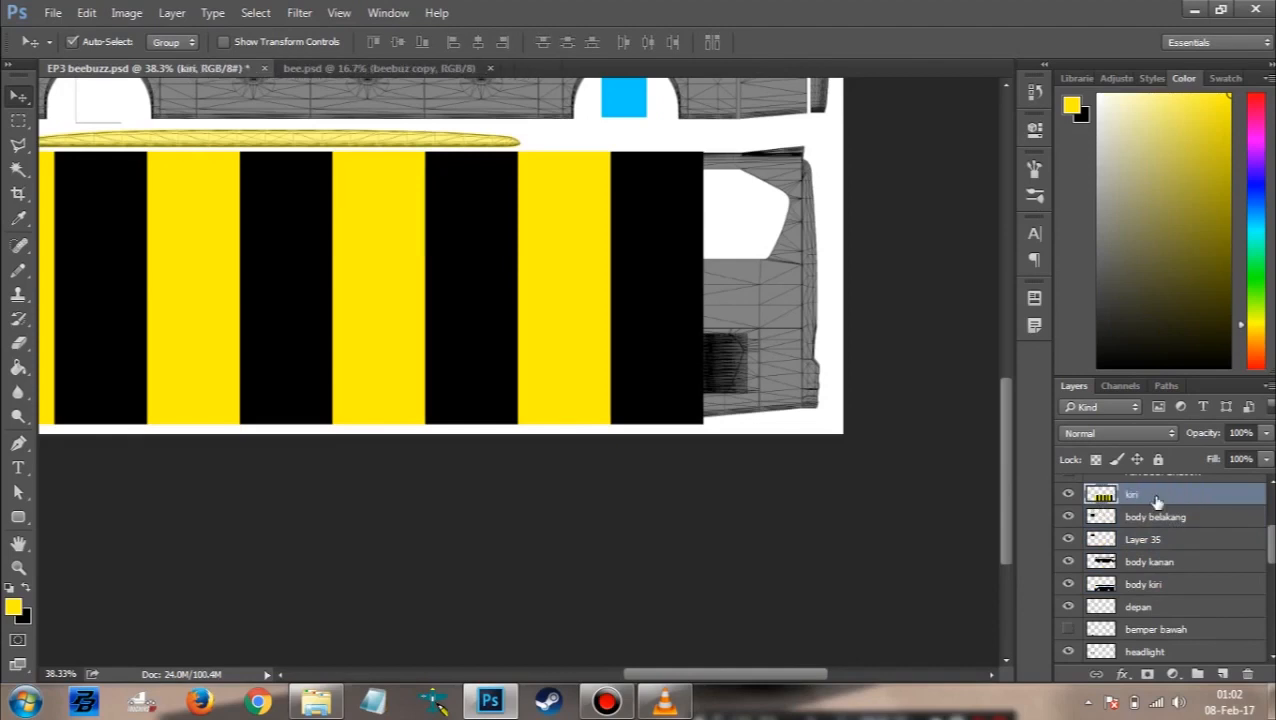
Step: Stretch the kiri stripe layer upward to about 110.69% height, reaching just below the upper body side, and apply the transform
scroll(565, 292, up, 2)
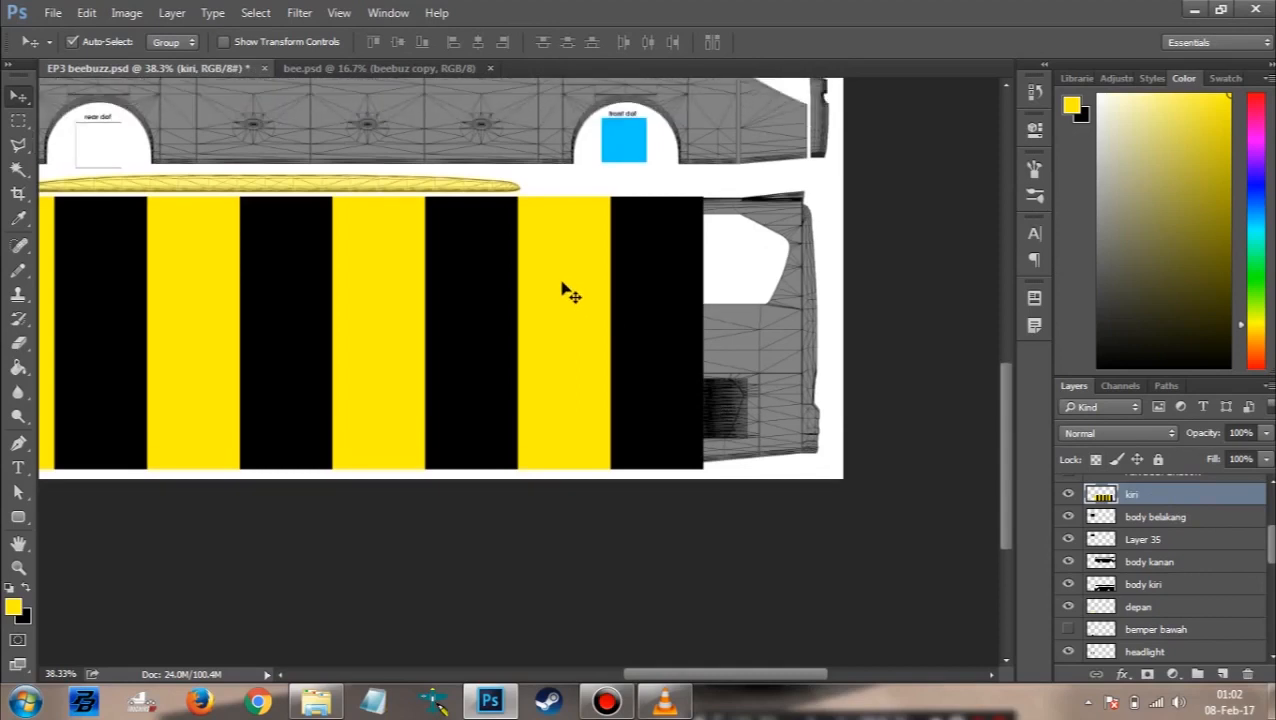
scroll(340, 214, left, 15)
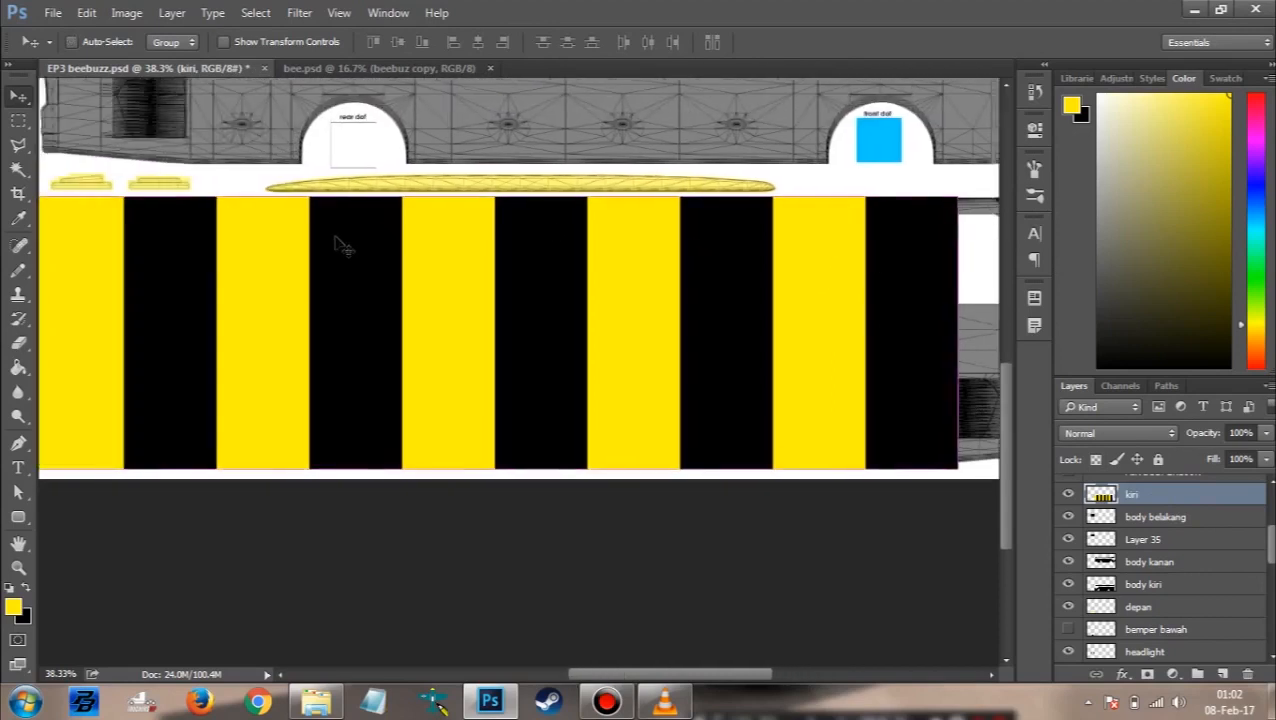
scroll(462, 292, up, 3)
scroll(378, 295, left, 2)
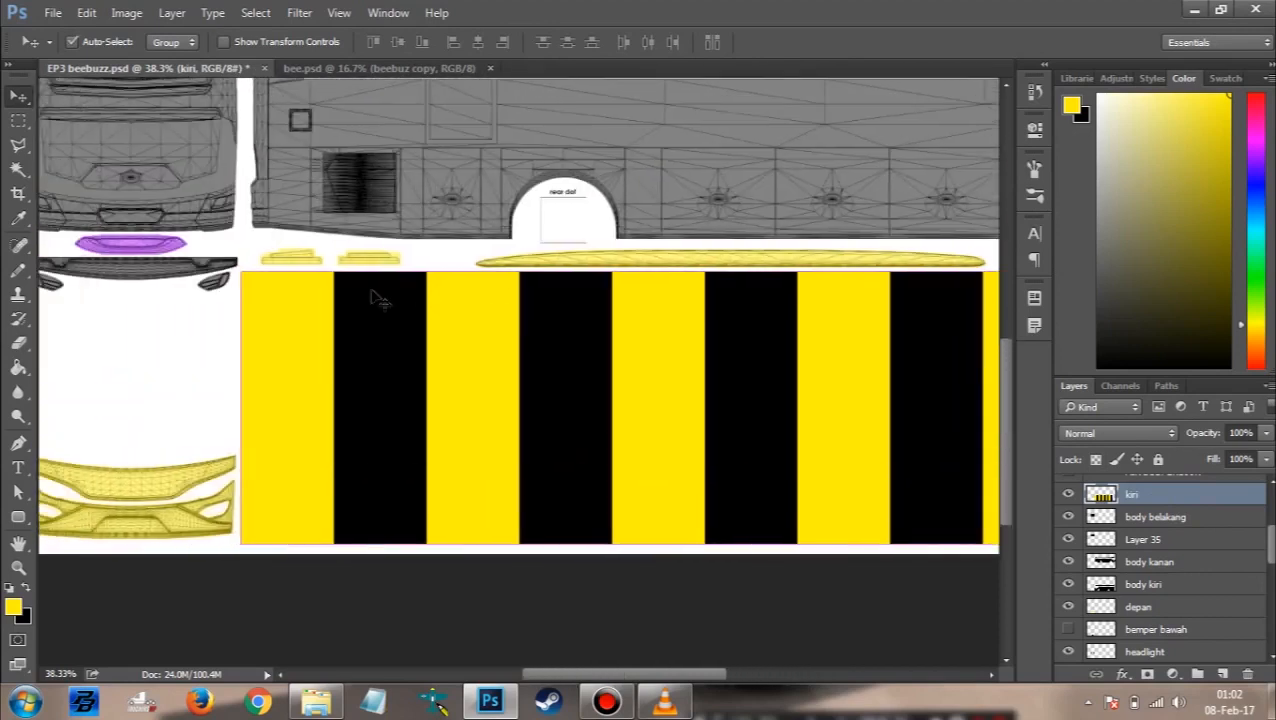
scroll(410, 300, up, 3)
scroll(597, 357, right, 8)
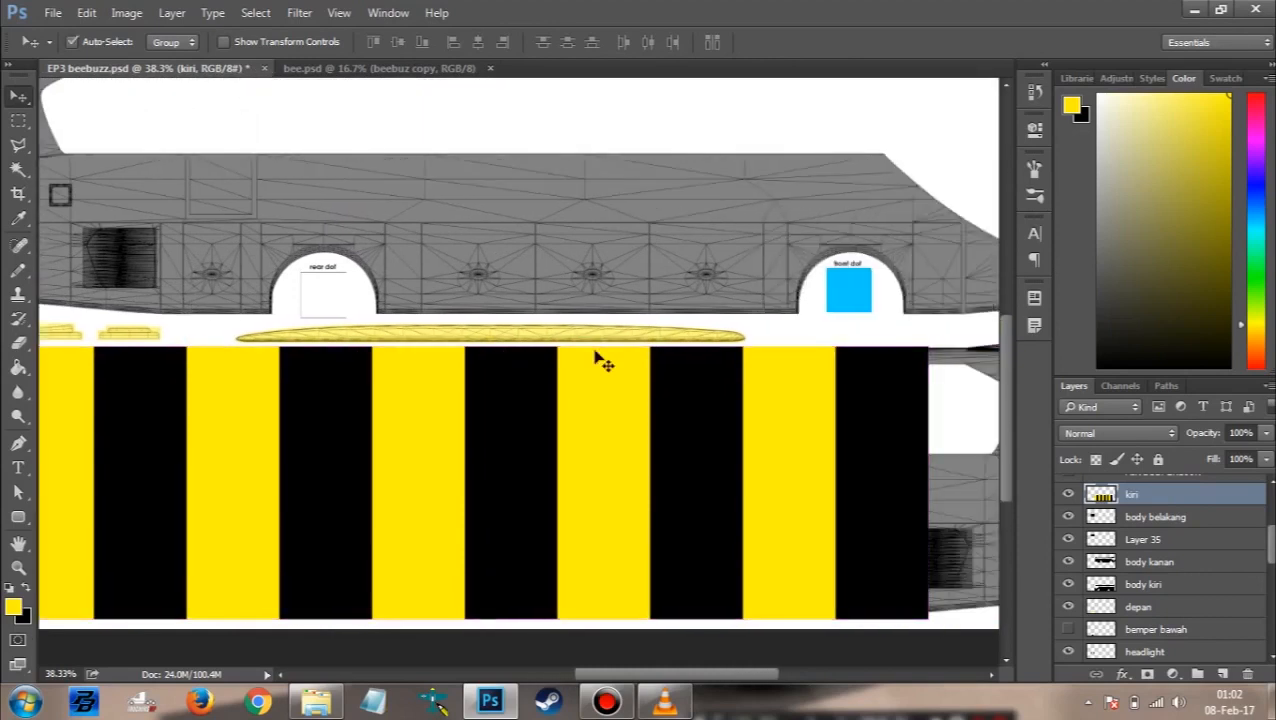
scroll(590, 360, down, 4)
scroll(213, 248, left, 2)
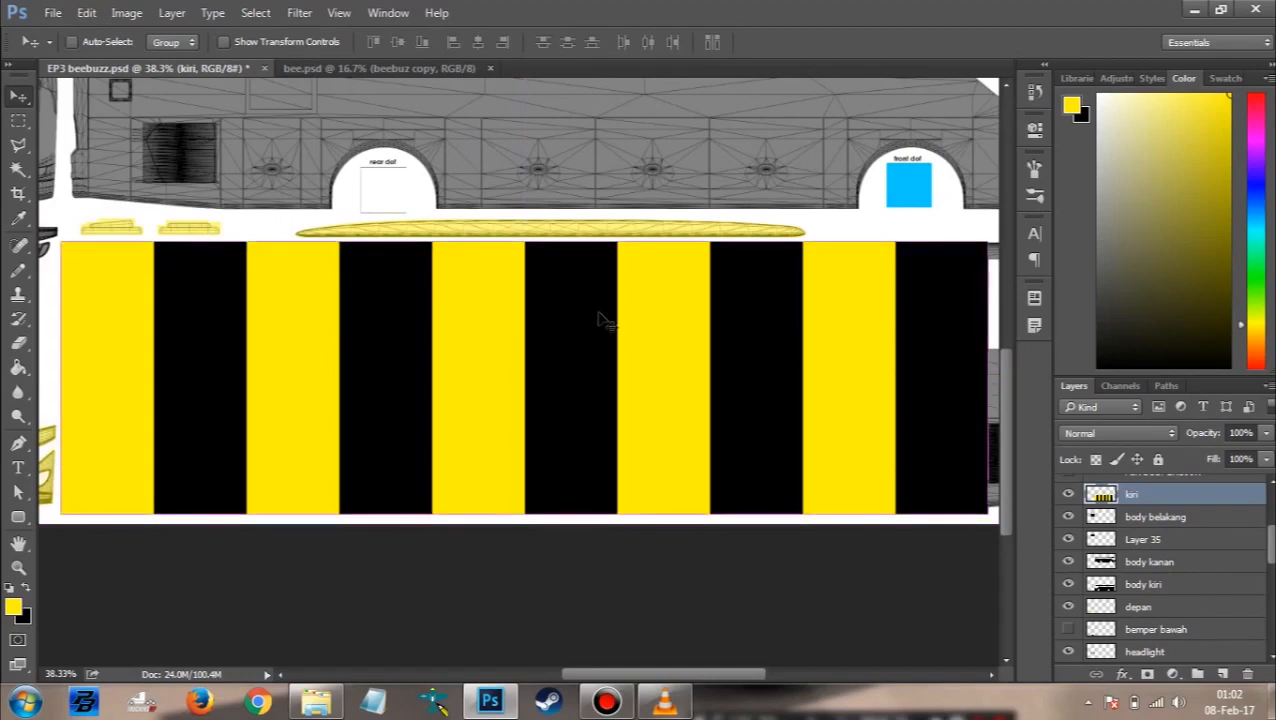
key(ctrl+t)
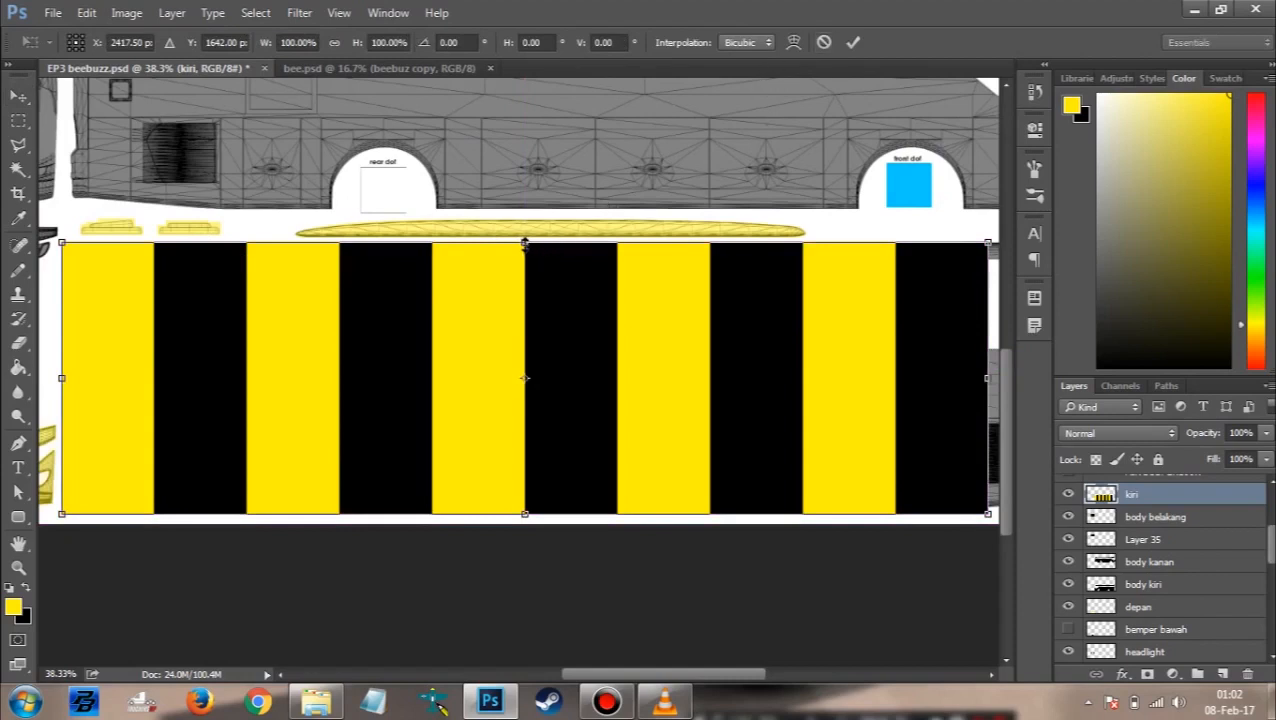
drag(531, 226, 531, 213)
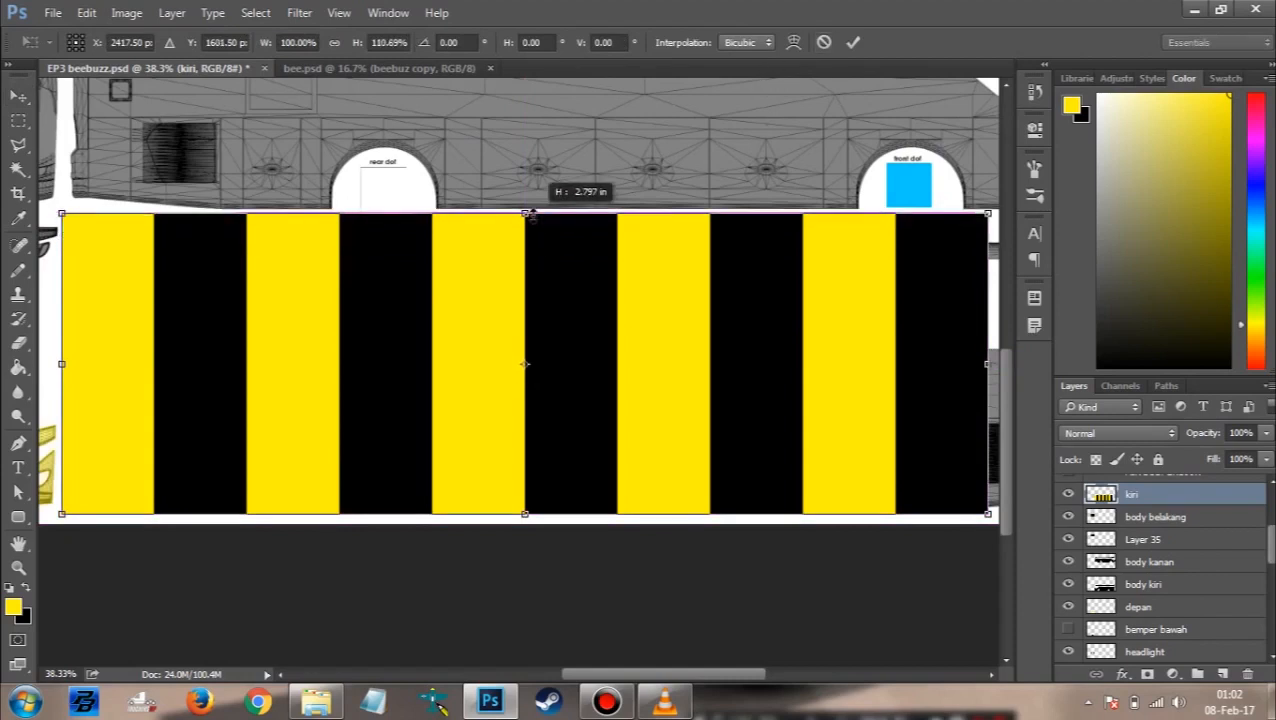
click(850, 45)
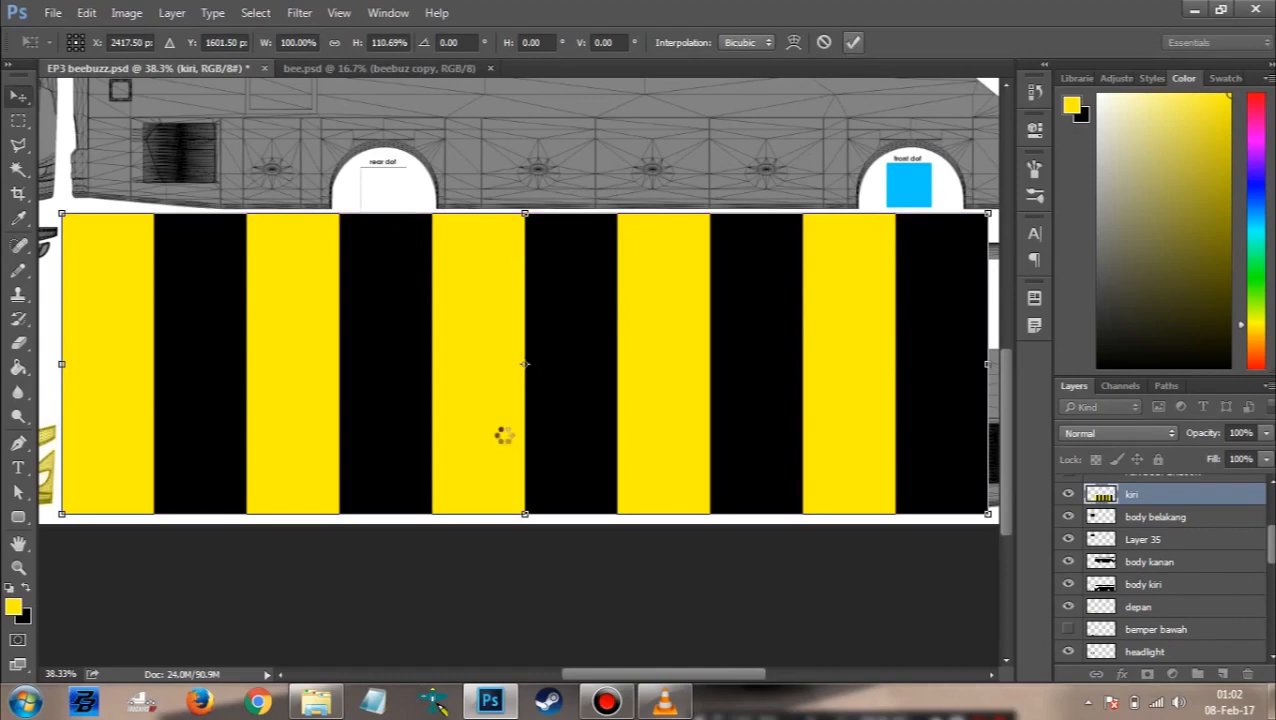
Step: Duplicate the kiri layer, flip the copy horizontally and move it over the upper bus side template
scroll(541, 379, down, 3)
scroll(545, 377, right, 5)
scroll(541, 379, right, 3)
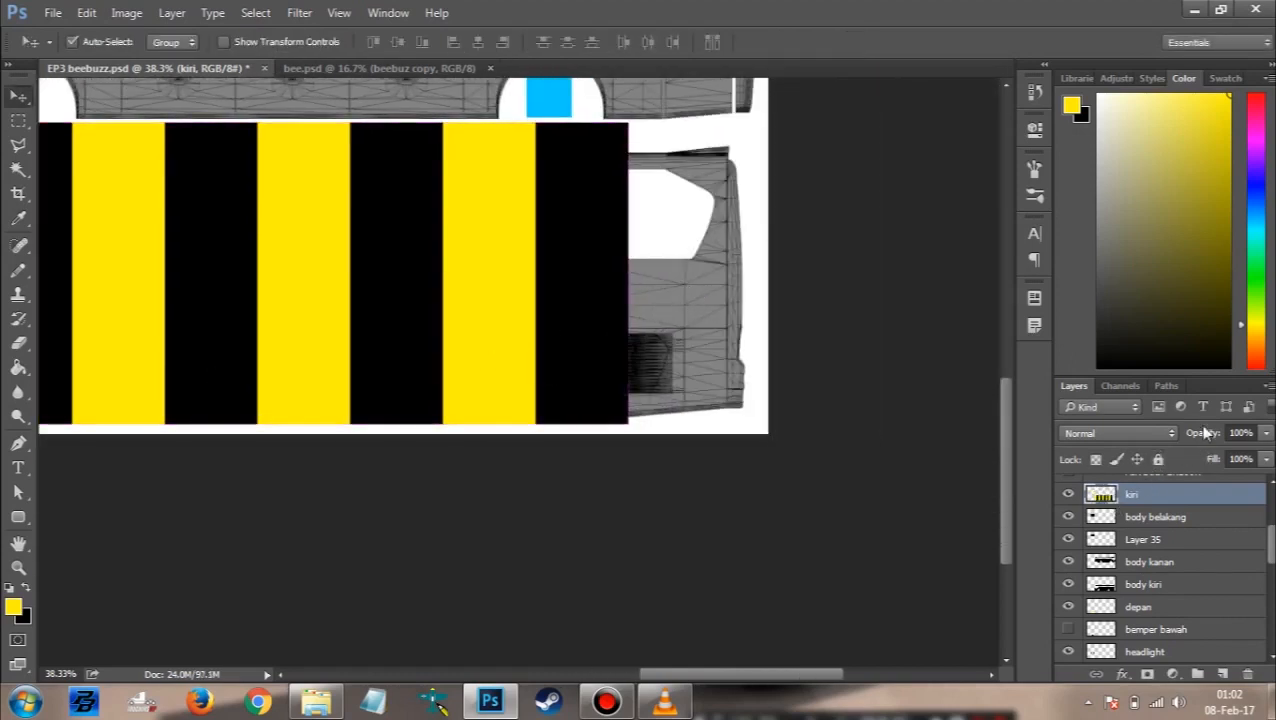
key(ctrl+j)
scroll(545, 467, left, 5)
key(ctrl+t)
right_click(556, 343)
click(630, 625)
scroll(490, 457, up, 3)
drag(533, 462, 711, 342)
Step: Set the flipped stripe copy's opacity to 83%, align its edge with the bus front, and apply the transform
scroll(780, 346, right, 3)
drag(1205, 442, 1197, 443)
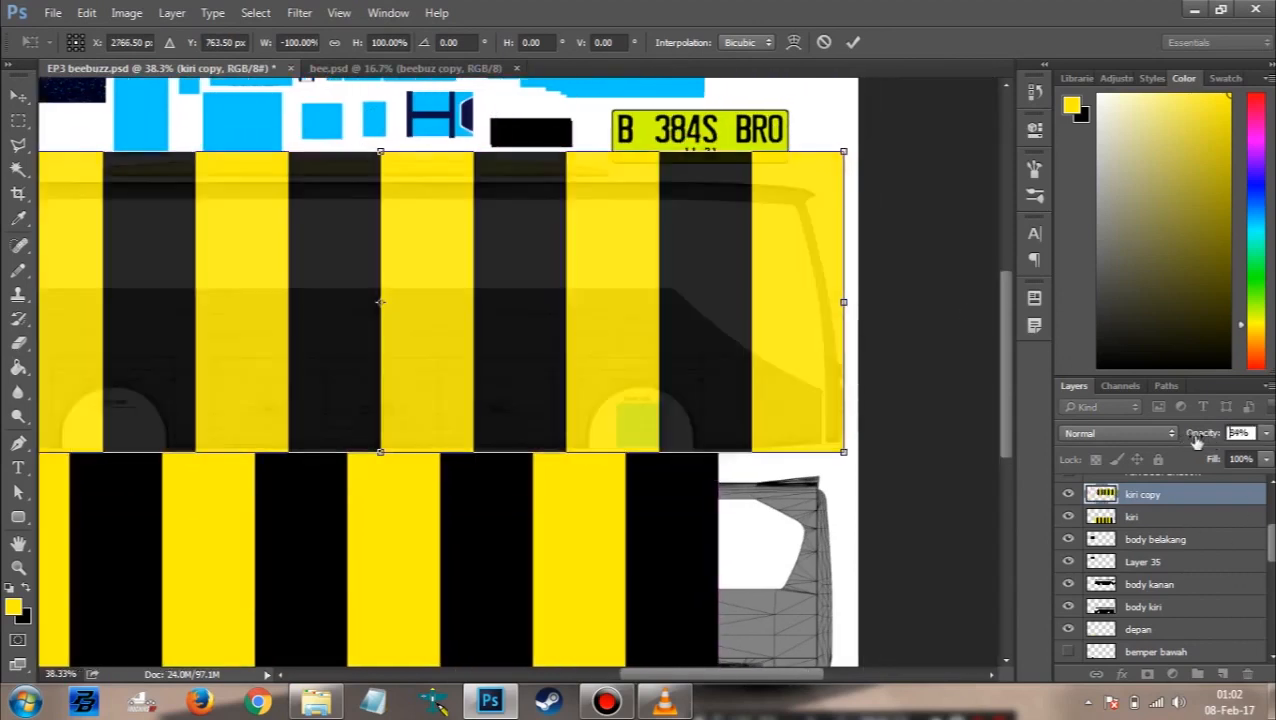
text(83)
scroll(870, 401, up, 6)
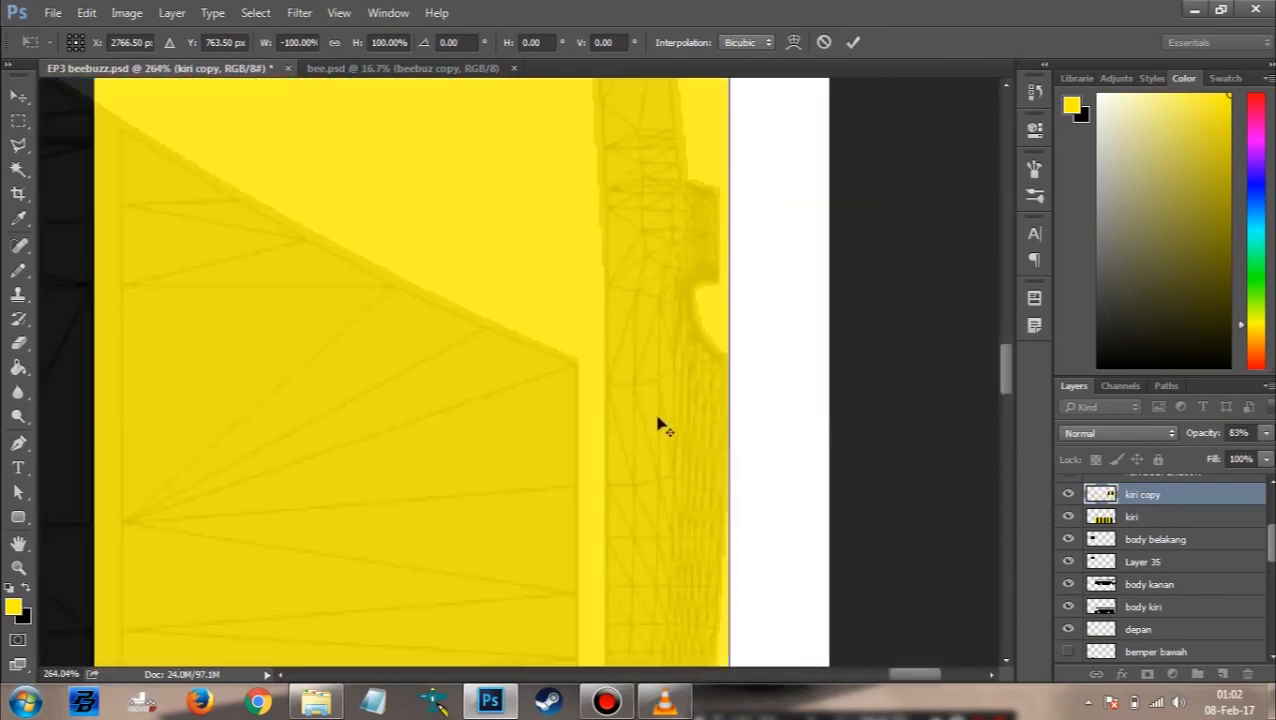
drag(661, 444, 664, 445)
key(Return)
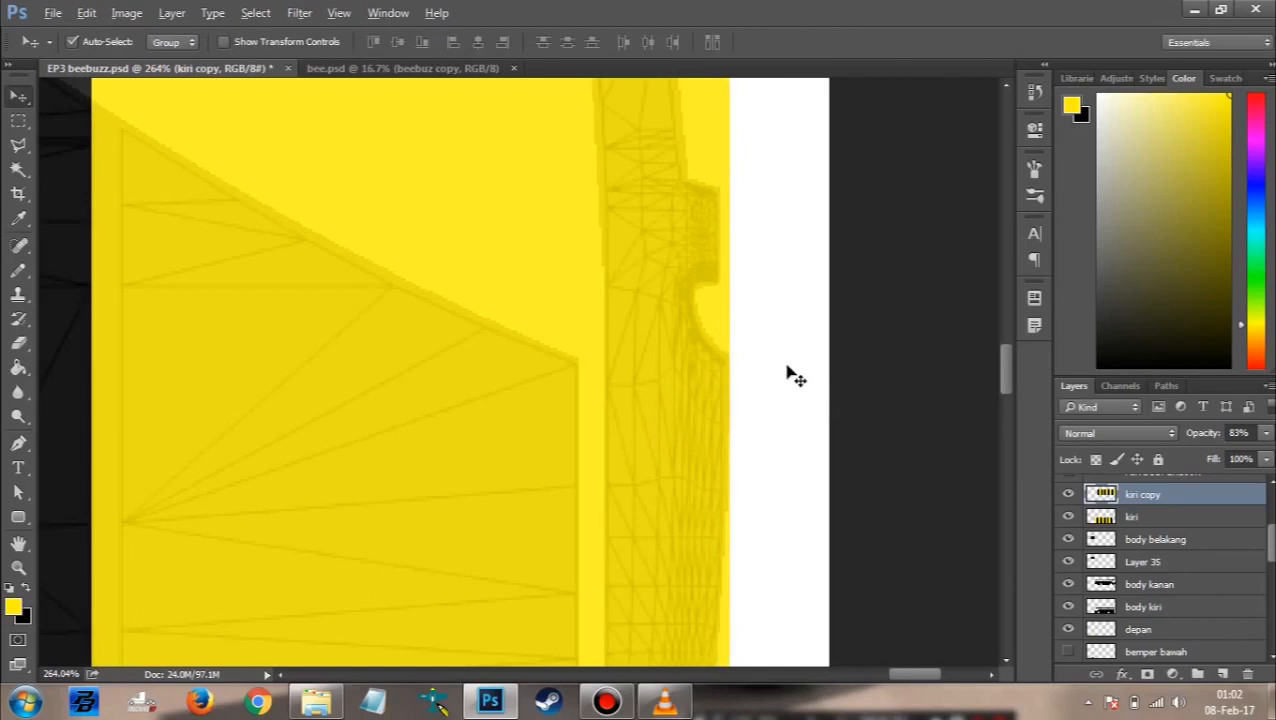
Step: Shift the flipped stripe copy slightly upward to the template's lower body edge, leaving a thin gap above the kiri stripes
scroll(697, 383, down, 5)
scroll(697, 383, down, 3)
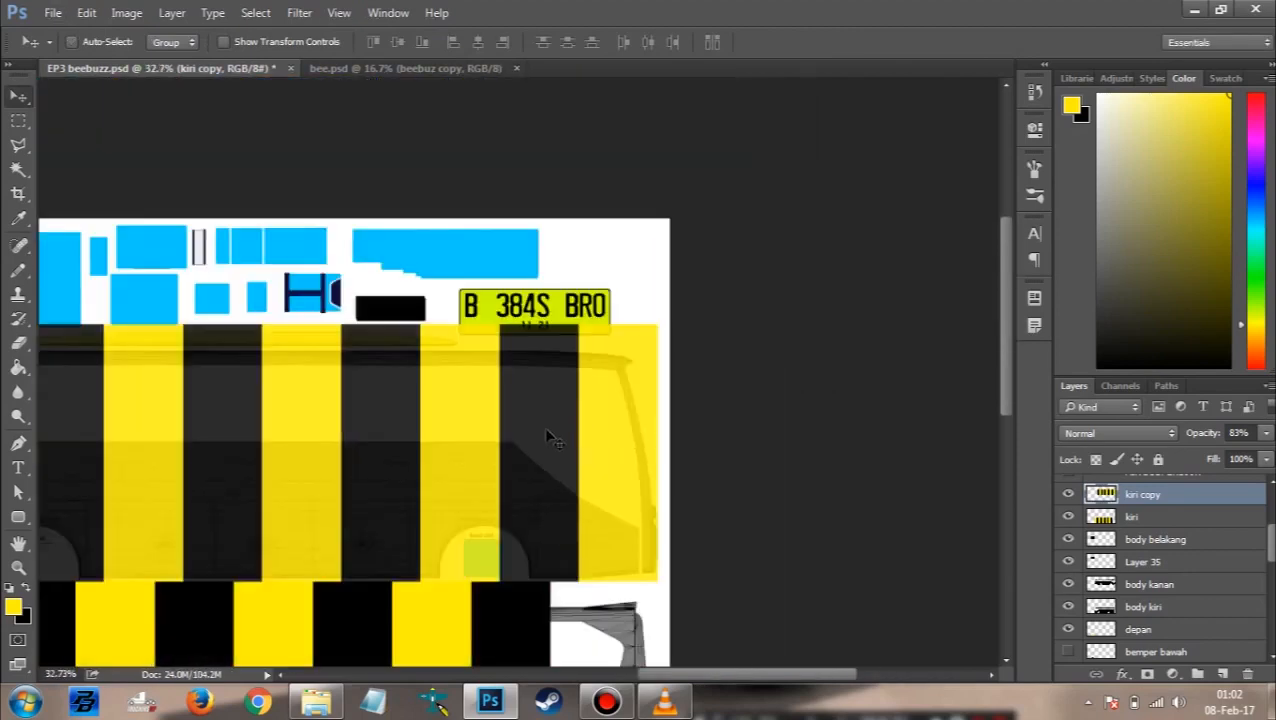
scroll(555, 443, up, 5)
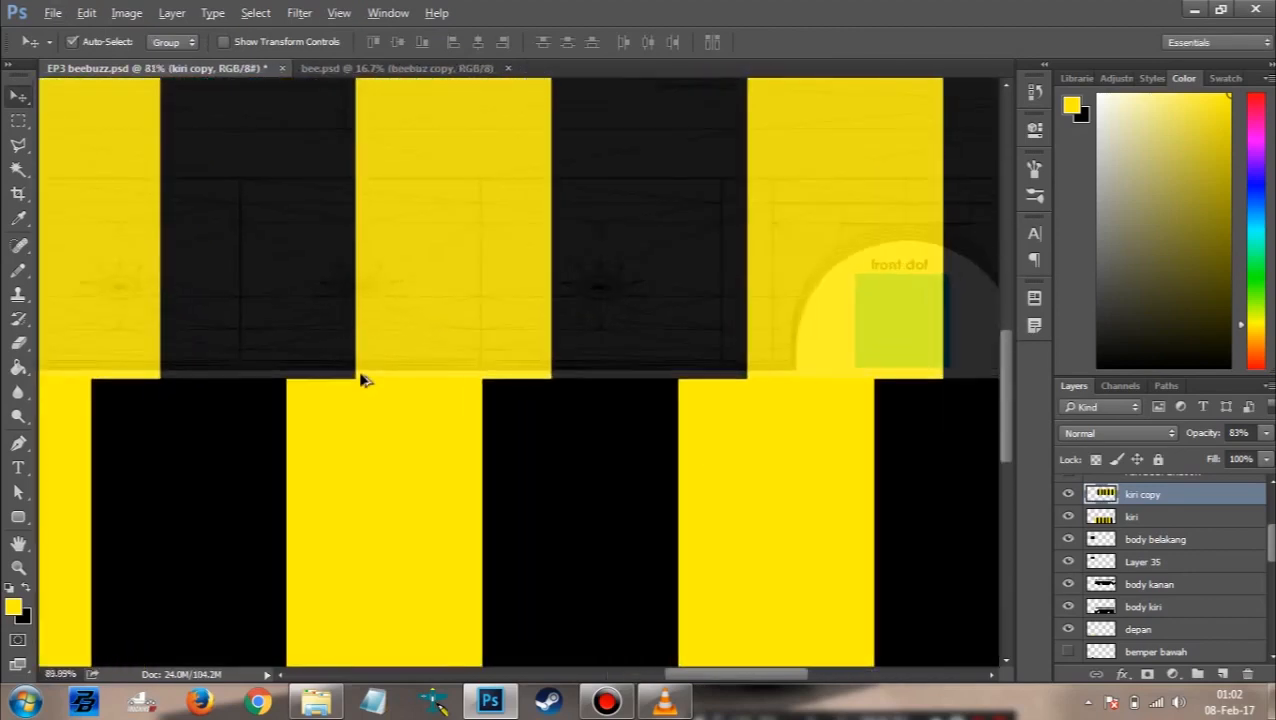
scroll(363, 380, up, 3)
click(461, 407)
drag(515, 361, 517, 343)
scroll(559, 360, down, 6)
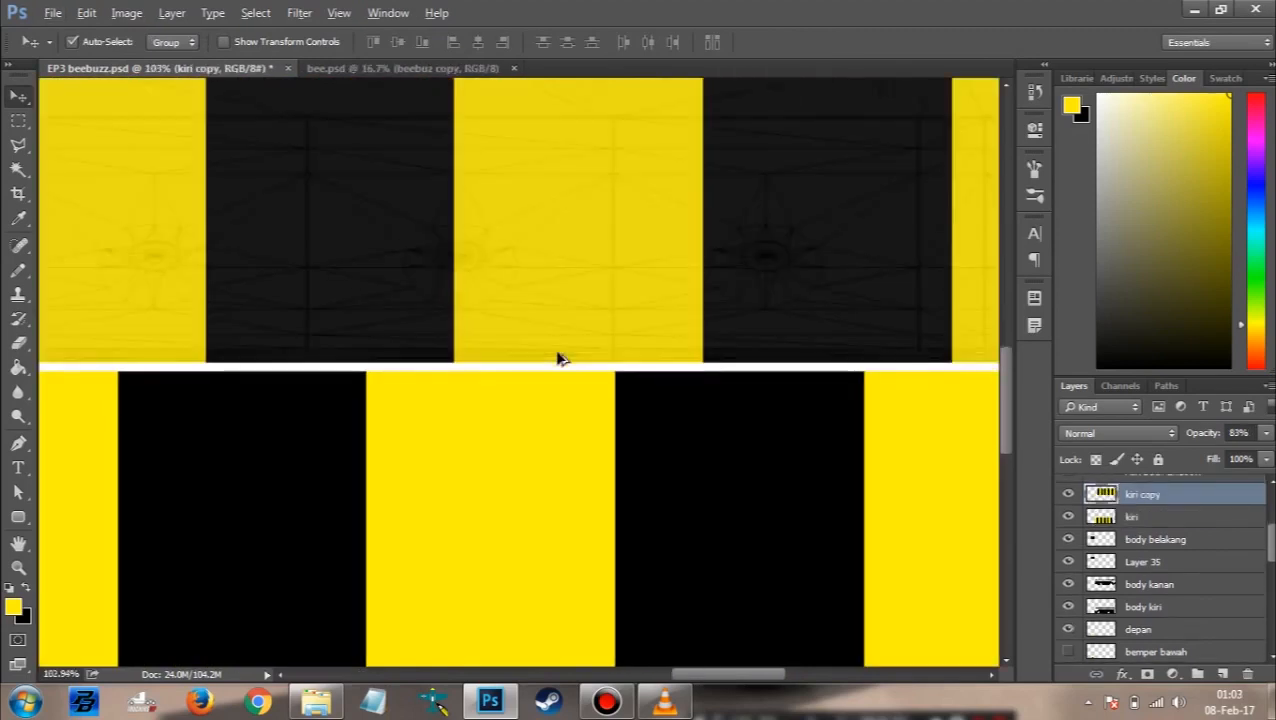
Step: Select the licence plate's outline from Rounded Rectangle 1, delete that area from the kiri copy layer, and deselect
scroll(559, 360, left, 5)
scroll(433, 334, up, 4)
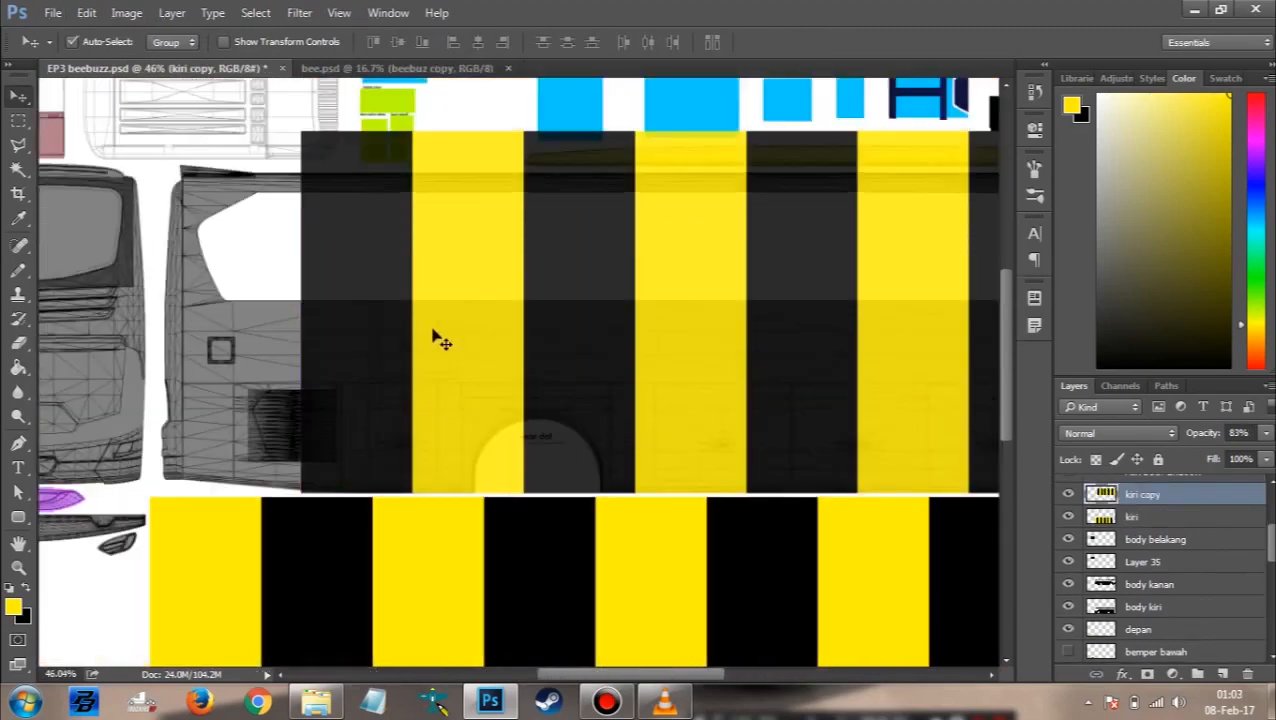
scroll(490, 282, right, 5)
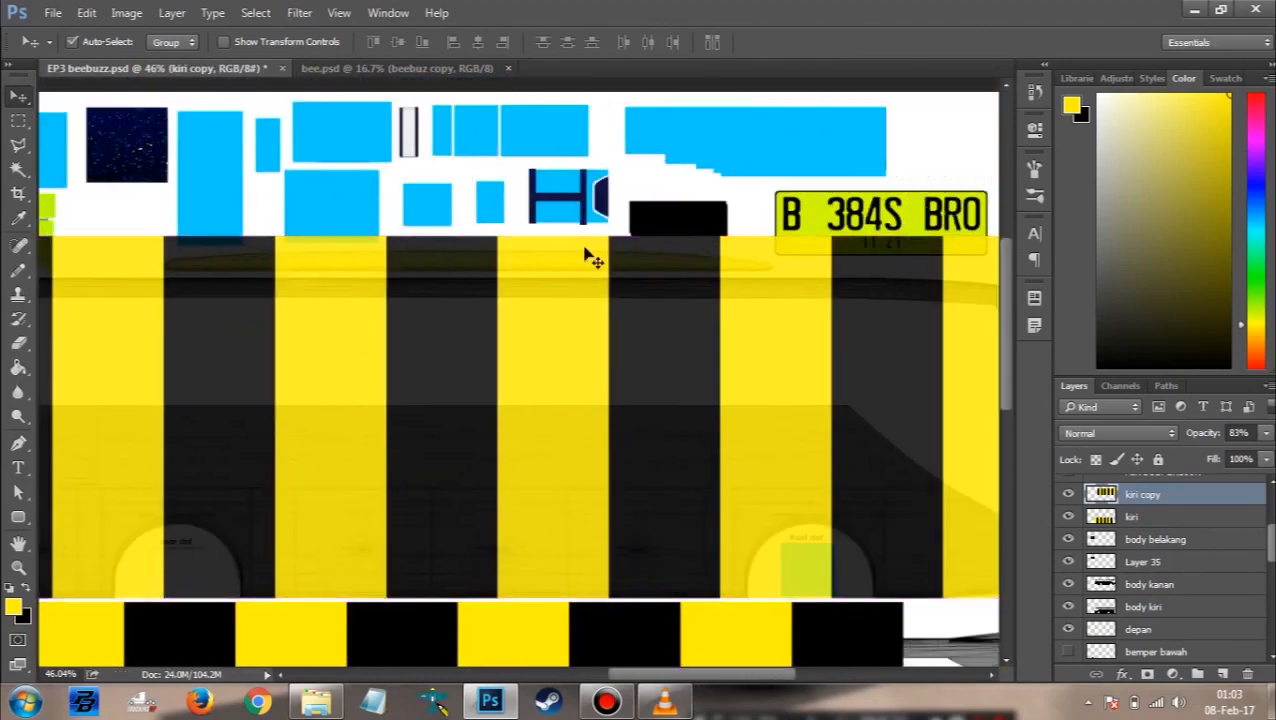
scroll(824, 230, right, 2)
click(818, 225)
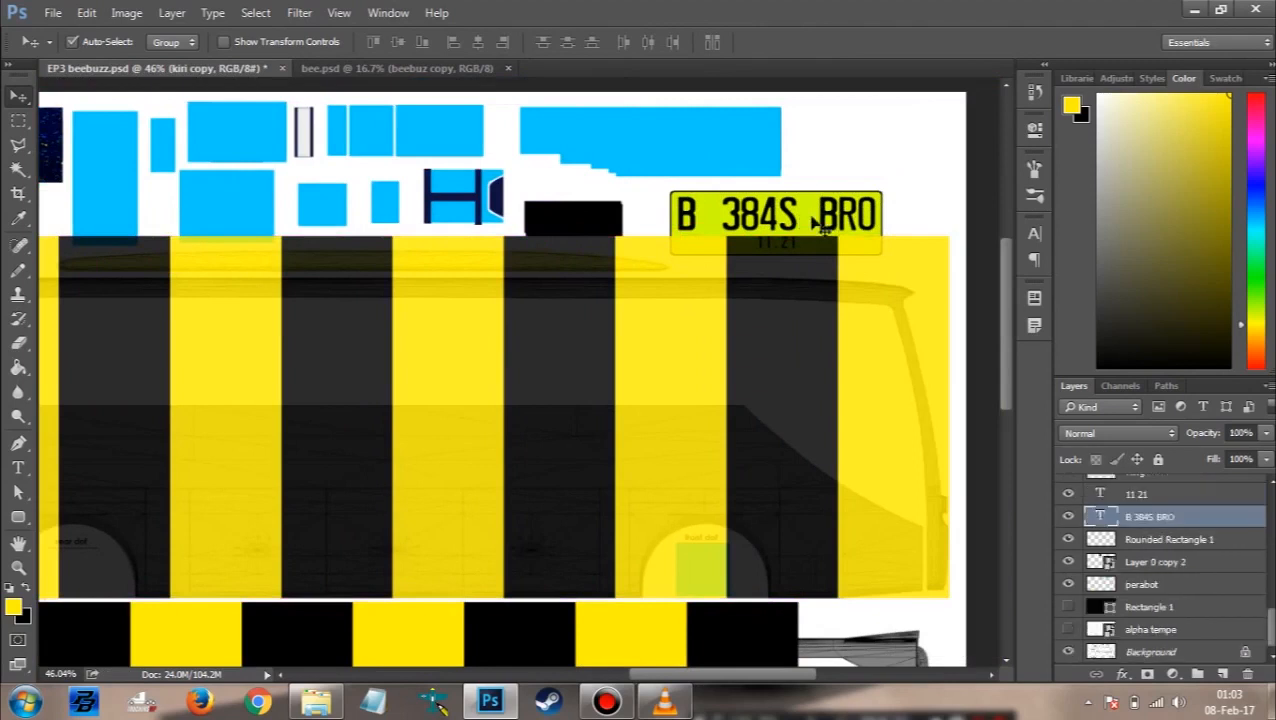
click(1128, 544)
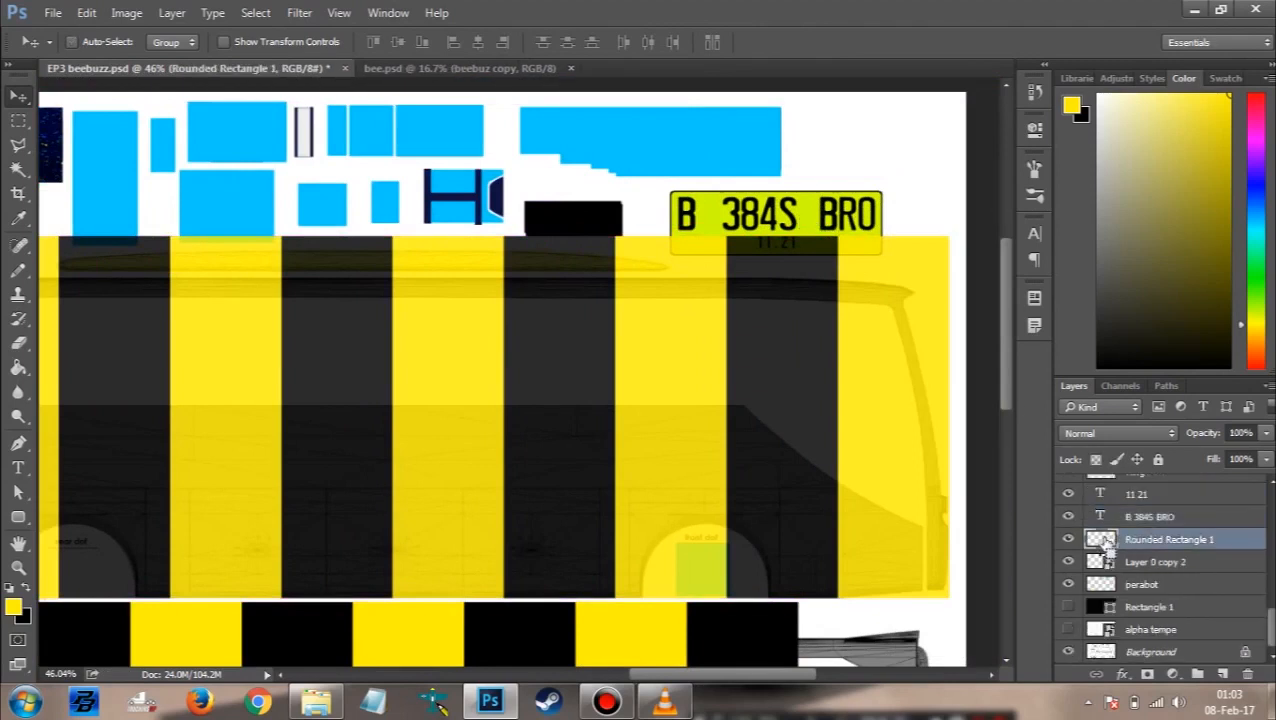
ctrl+click(875, 418)
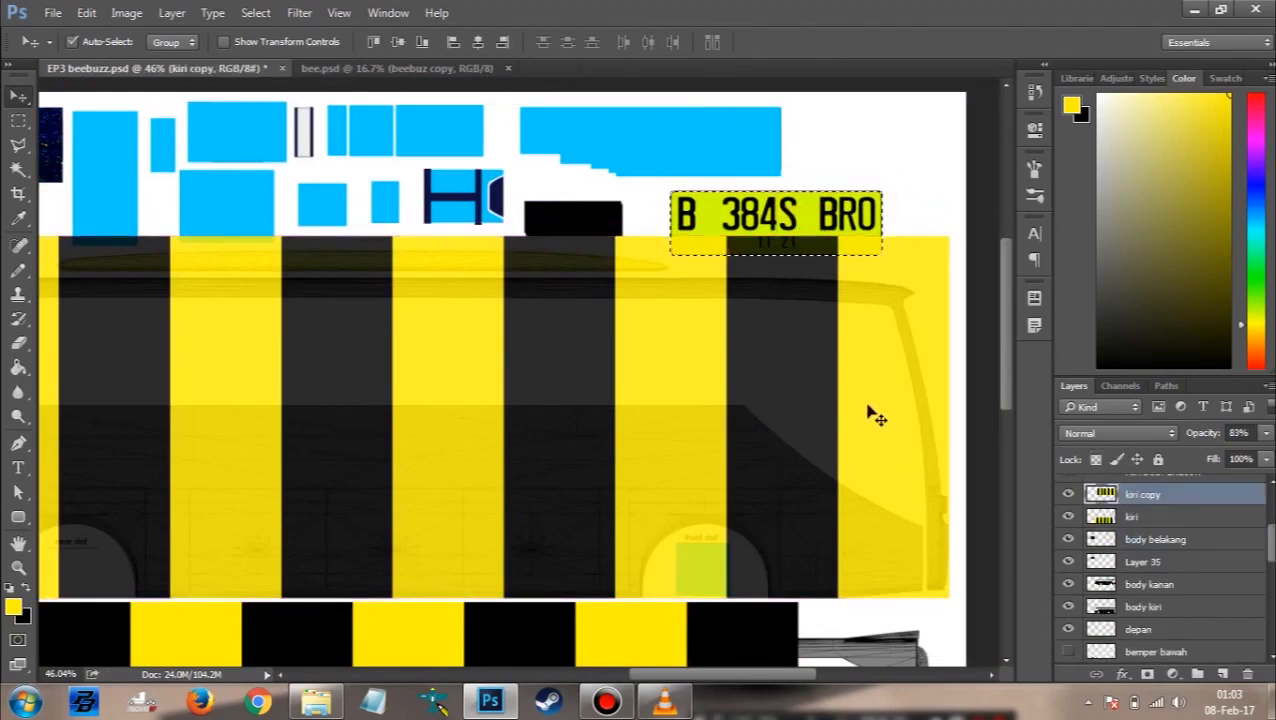
key(Delete)
key(ctrl+d)
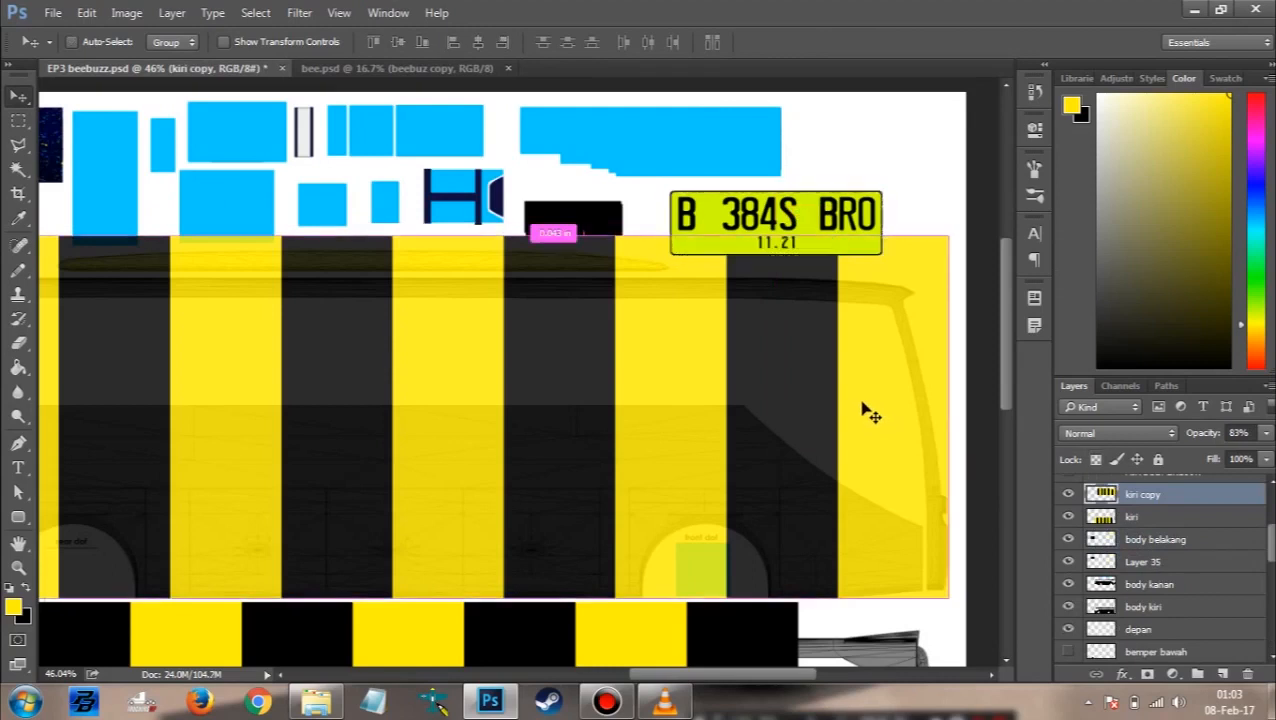
Step: Load the perabot layer's outline as a selection and make the kiri copy stripe layer active
scroll(550, 276, left, 7)
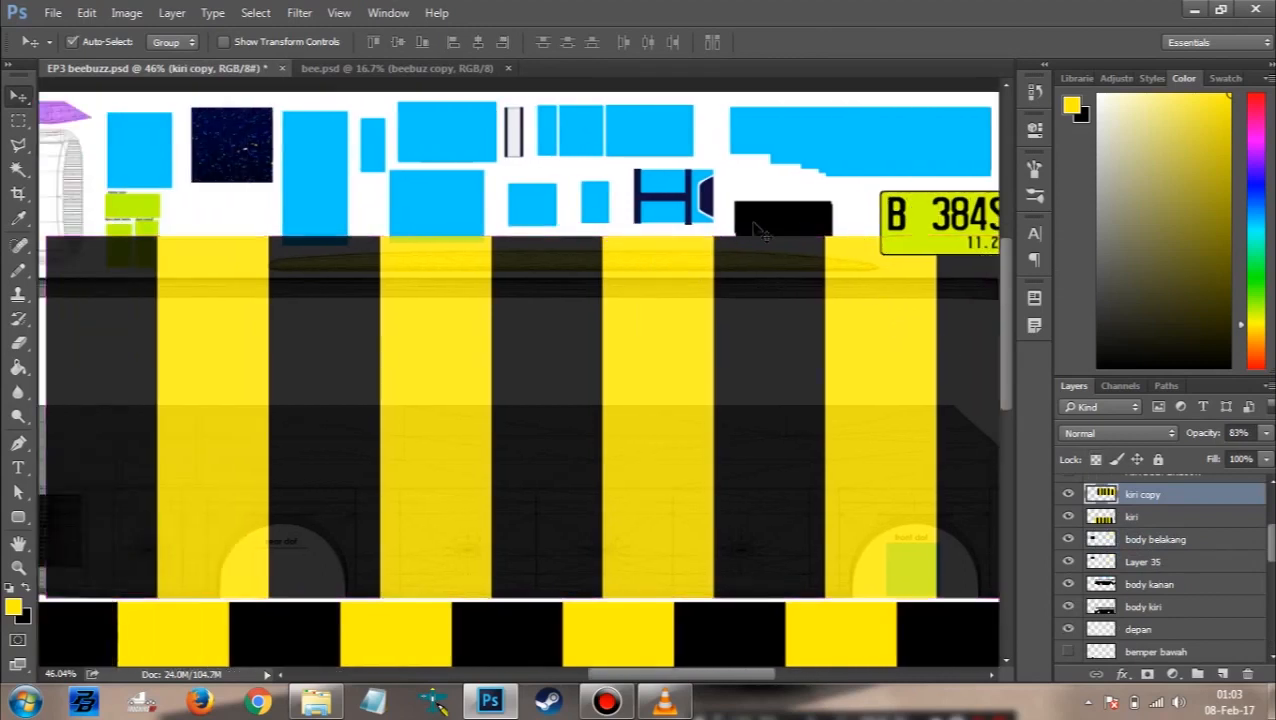
scroll(245, 256, left, 8)
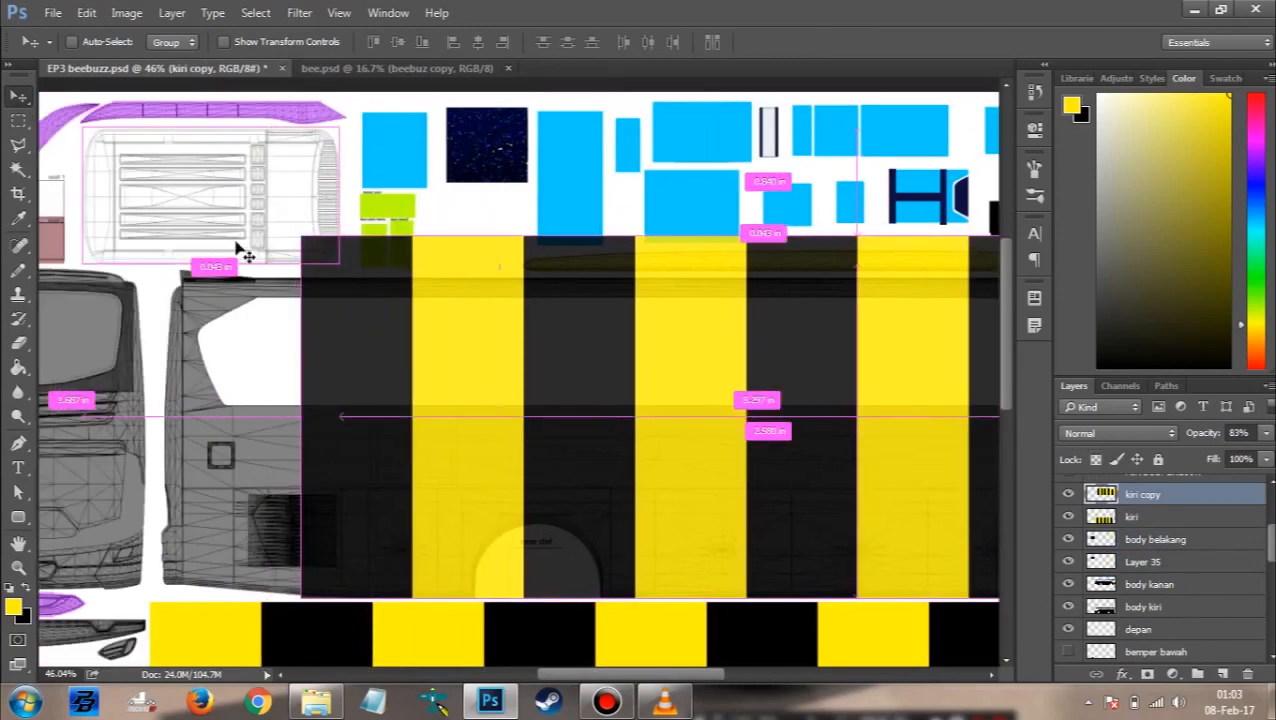
click(390, 232)
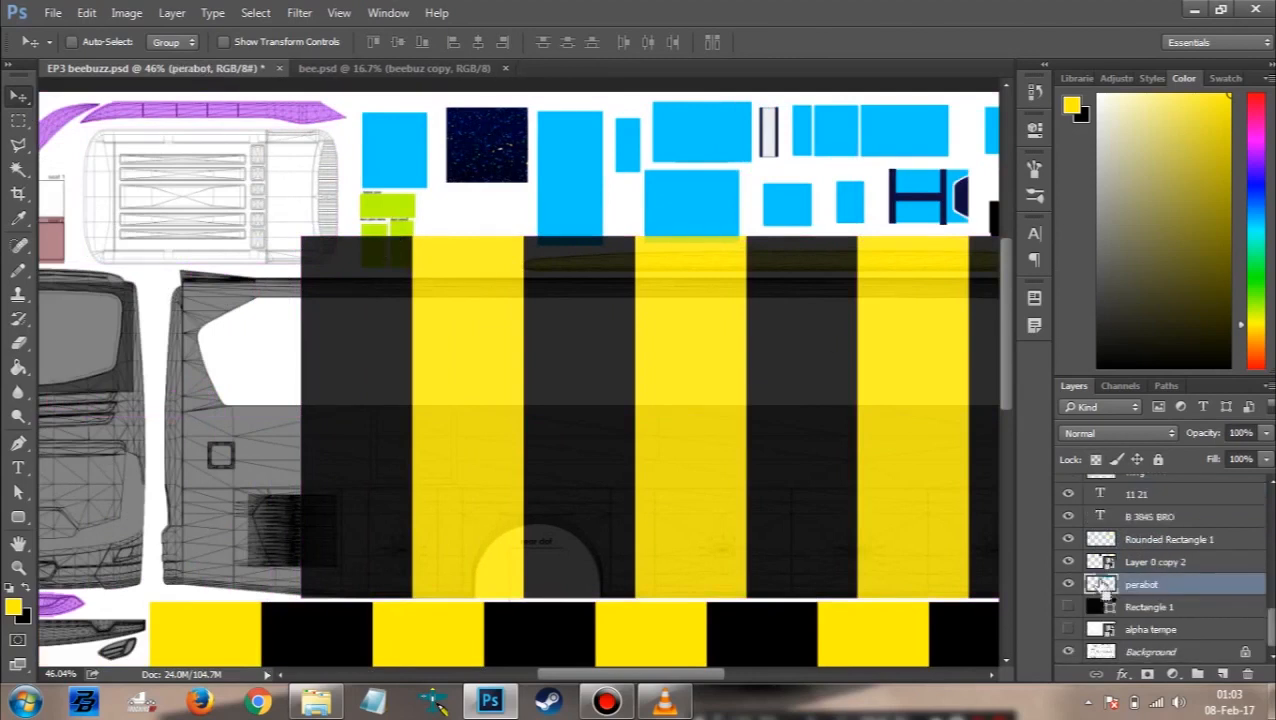
ctrl+click(1102, 586)
ctrl+click(717, 455)
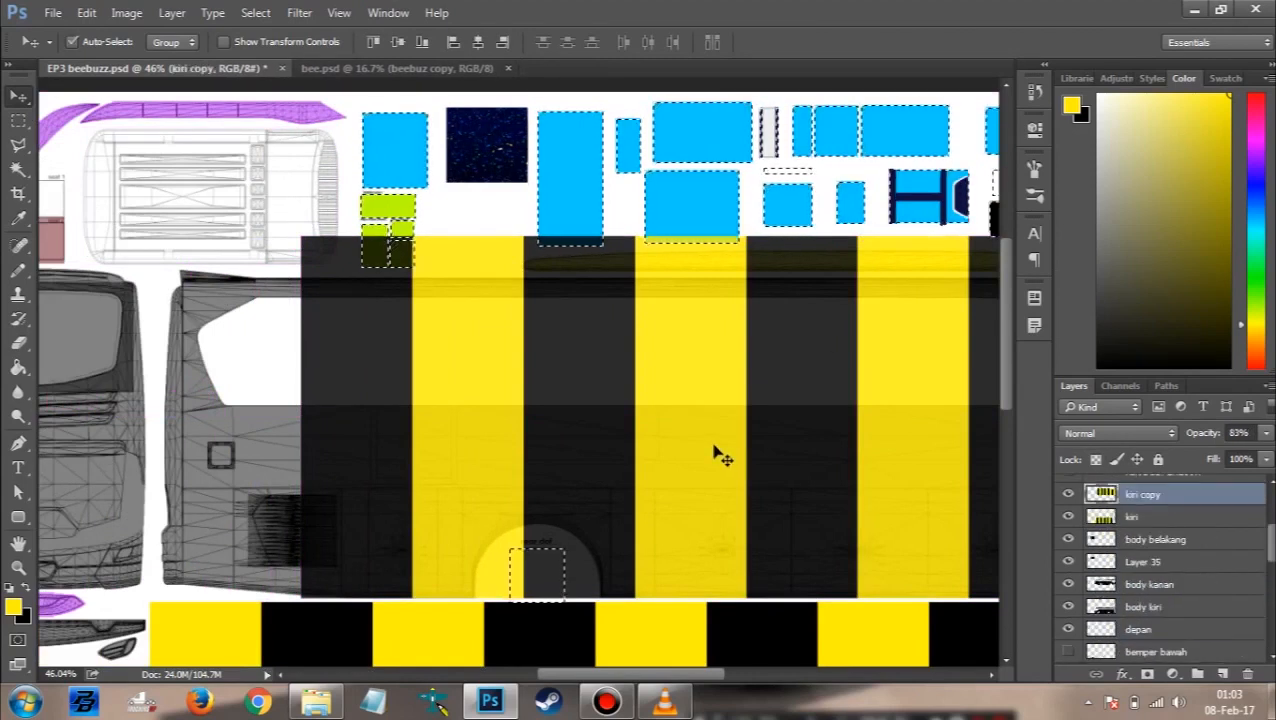
key(Delete)
key(ctrl+d)
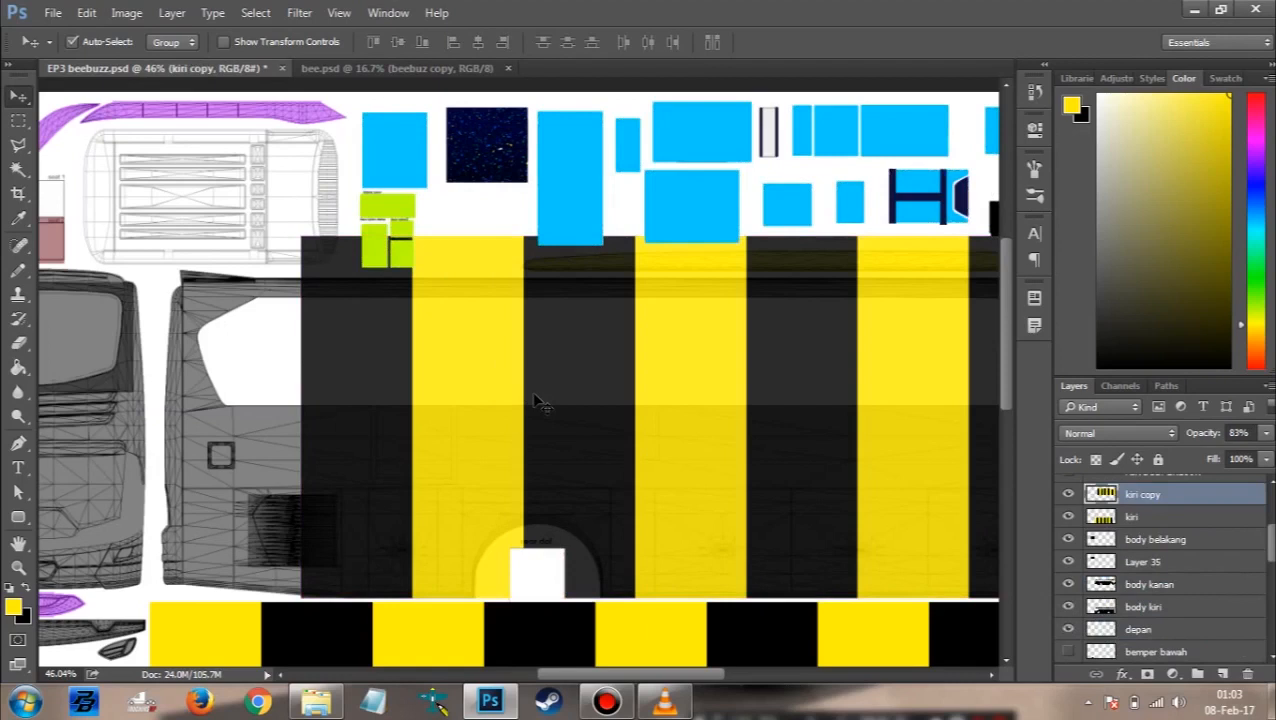
key(ctrl+z)
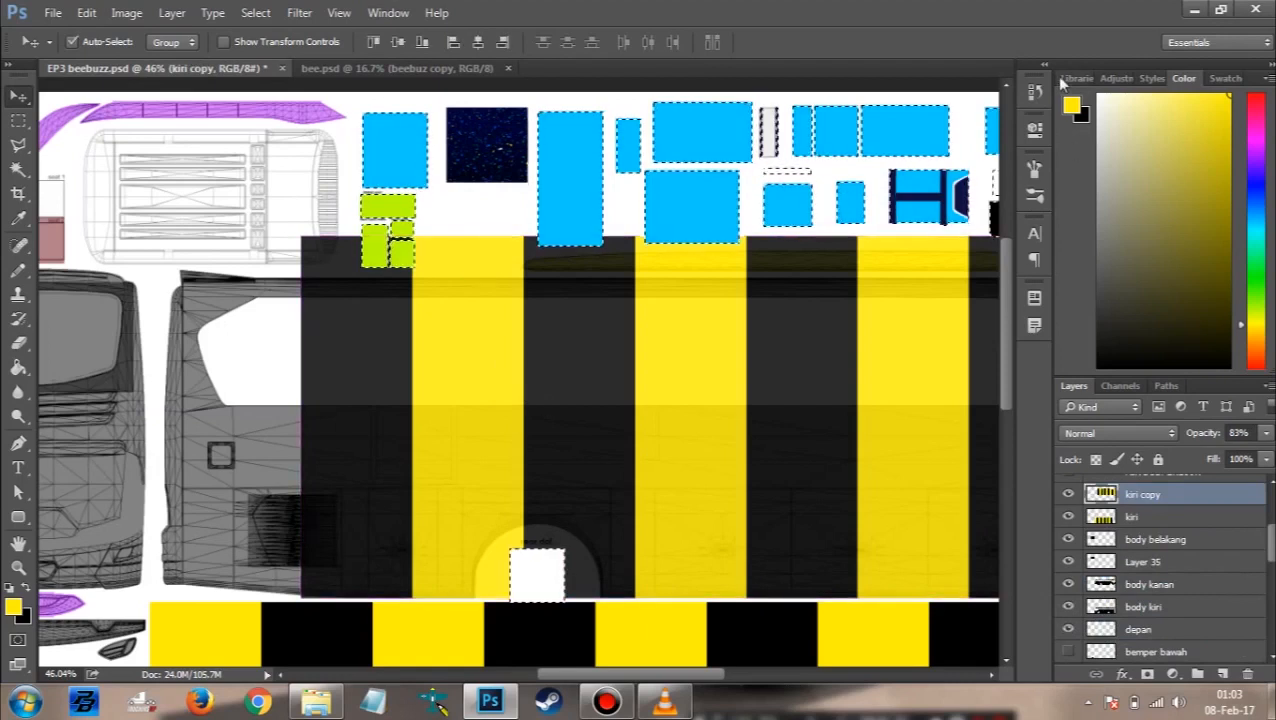
click(1036, 92)
key(ctrl+z)
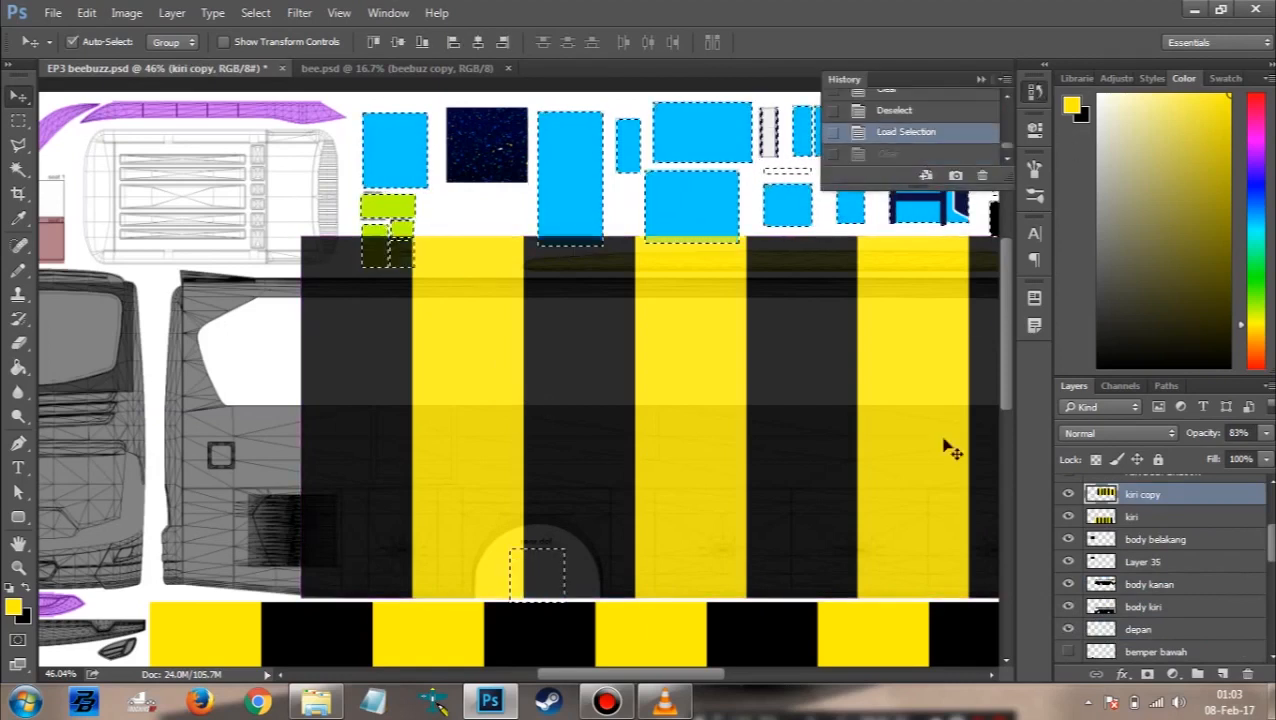
Step: Exclude both wheel arch areas from the selection, delete the remaining perabot areas from the kiri copy layer, and deselect
key(m)
drag(461, 501, 596, 620)
scroll(638, 567, right, 7)
drag(663, 487, 826, 626)
key(Delete)
key(ctrl+d)
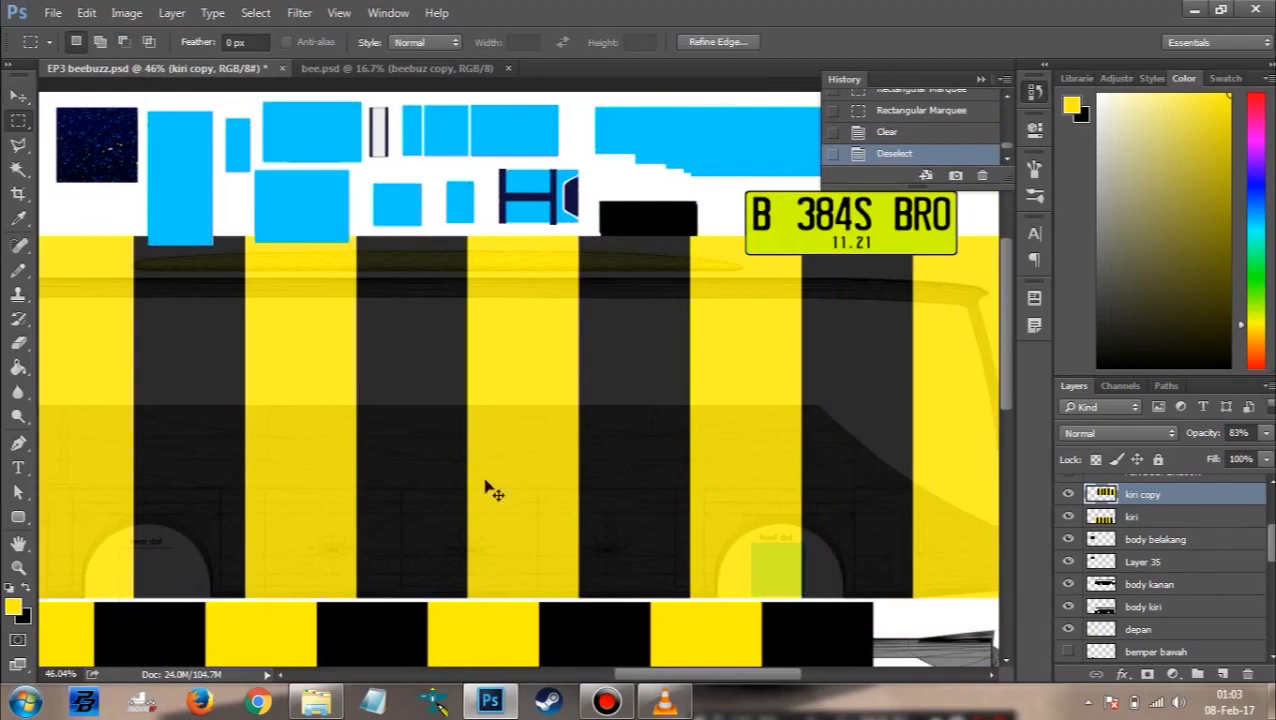
Step: Set the kiri stripe layer's opacity to 78% so the lower bus side template shows through
scroll(450, 384, left, 6)
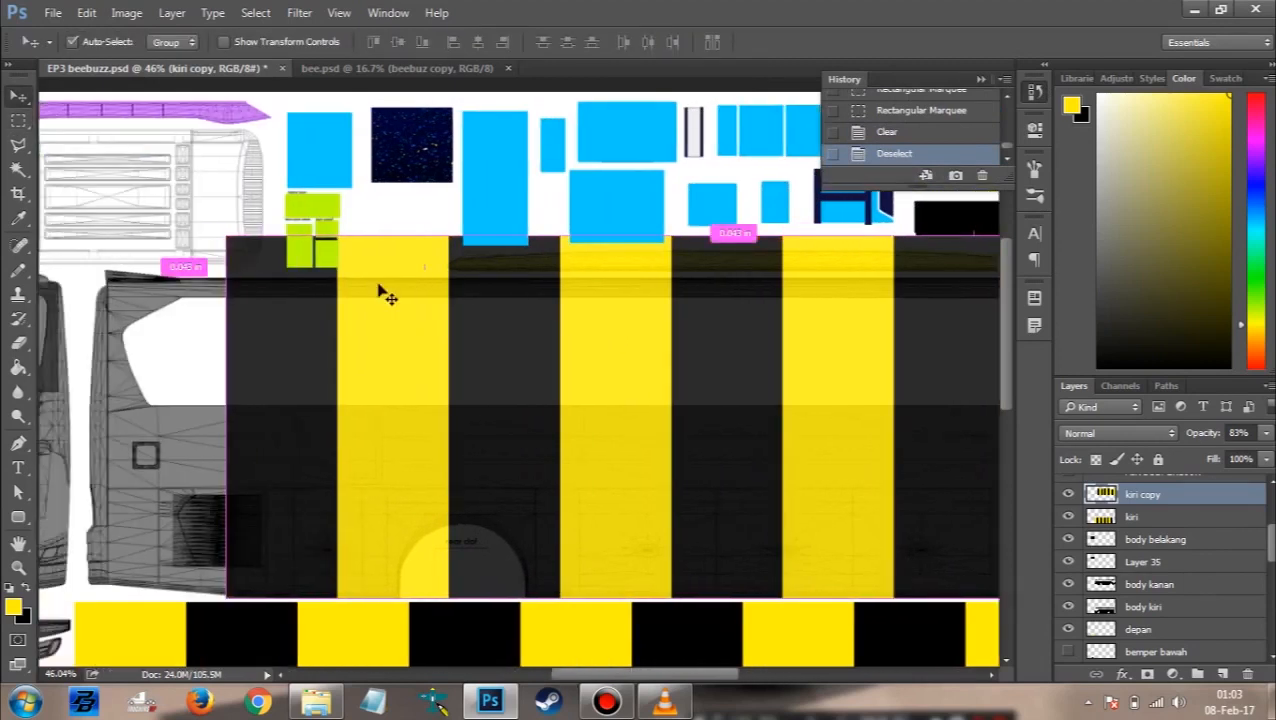
scroll(383, 280, down, 3)
scroll(380, 272, left, 6)
scroll(540, 310, down, 5)
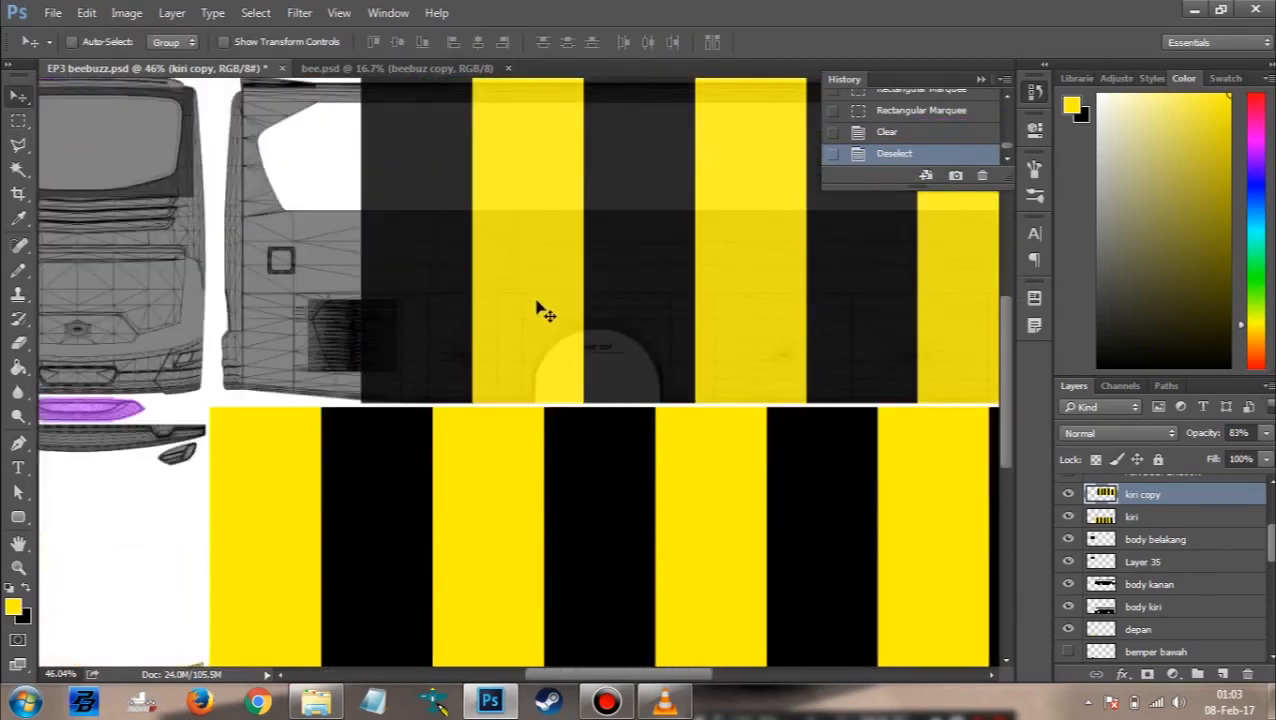
key(ctrl+e)
drag(1215, 435, 1190, 437)
Step: Copy the BeeBuzz logo layer 11 from bee.psd into EP3 beebuzz.psd
scroll(664, 419, down, 3)
scroll(666, 416, right, 3)
scroll(448, 398, down, 4)
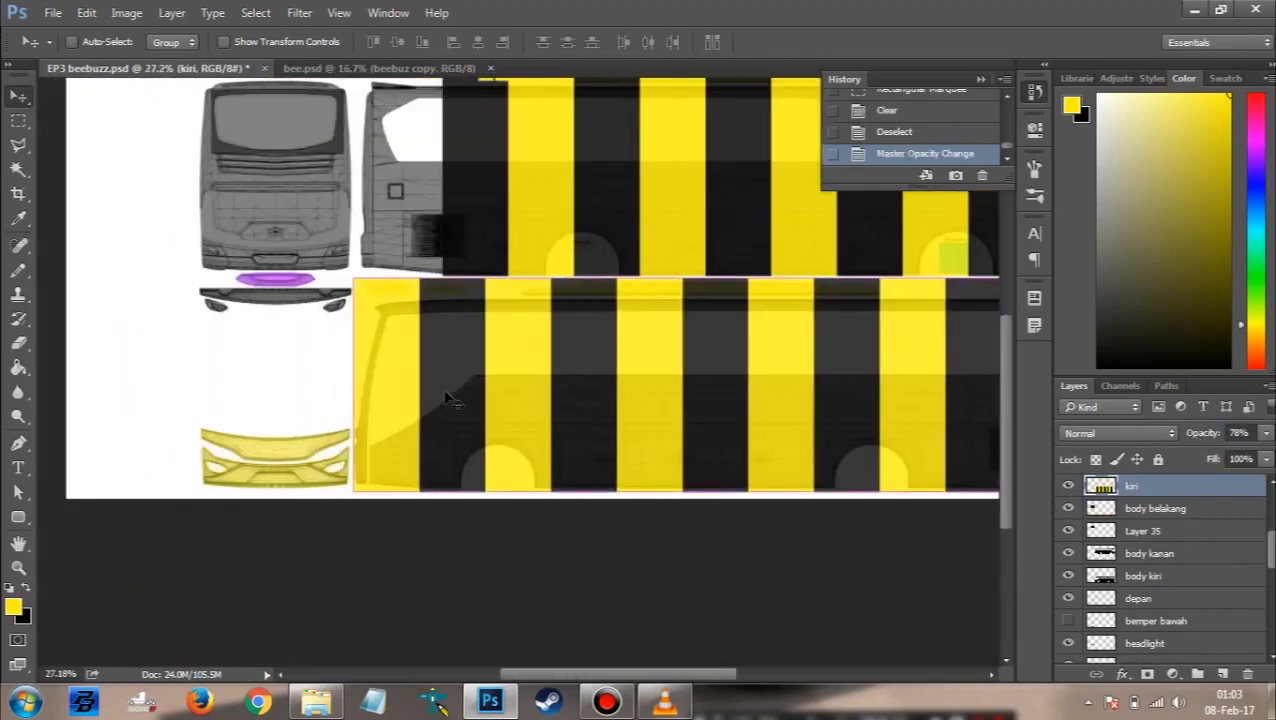
scroll(379, 316, up, 3)
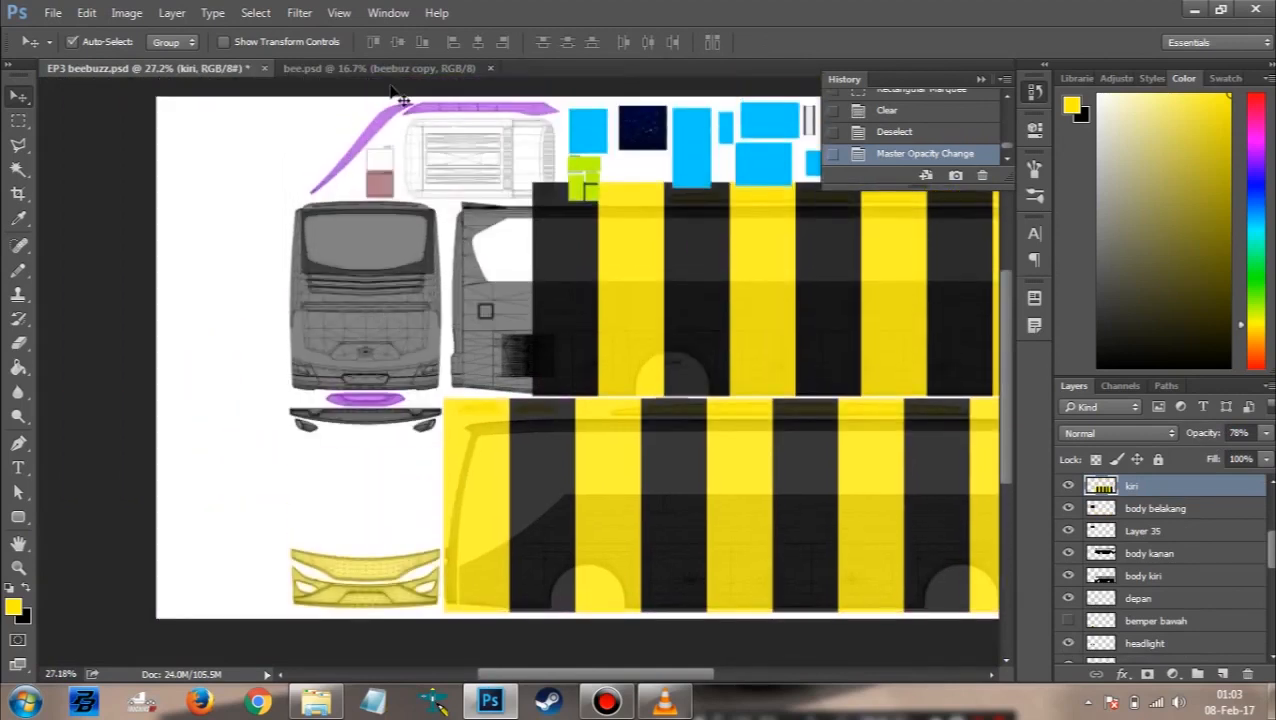
click(385, 68)
drag(676, 361, 725, 505)
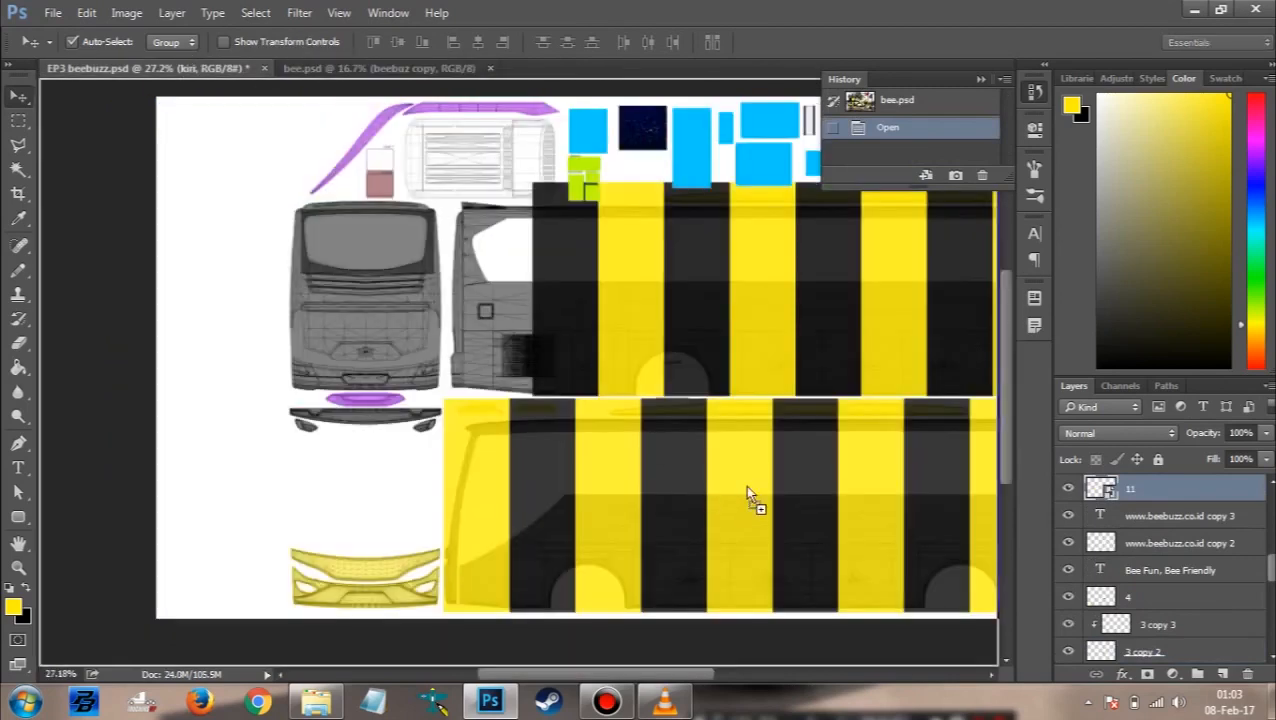
drag(868, 335, 868, 335)
Step: Place layer 11 above the kiri copy layer and move the logo onto the middle of the upper bus side
scroll(703, 370, right, 3)
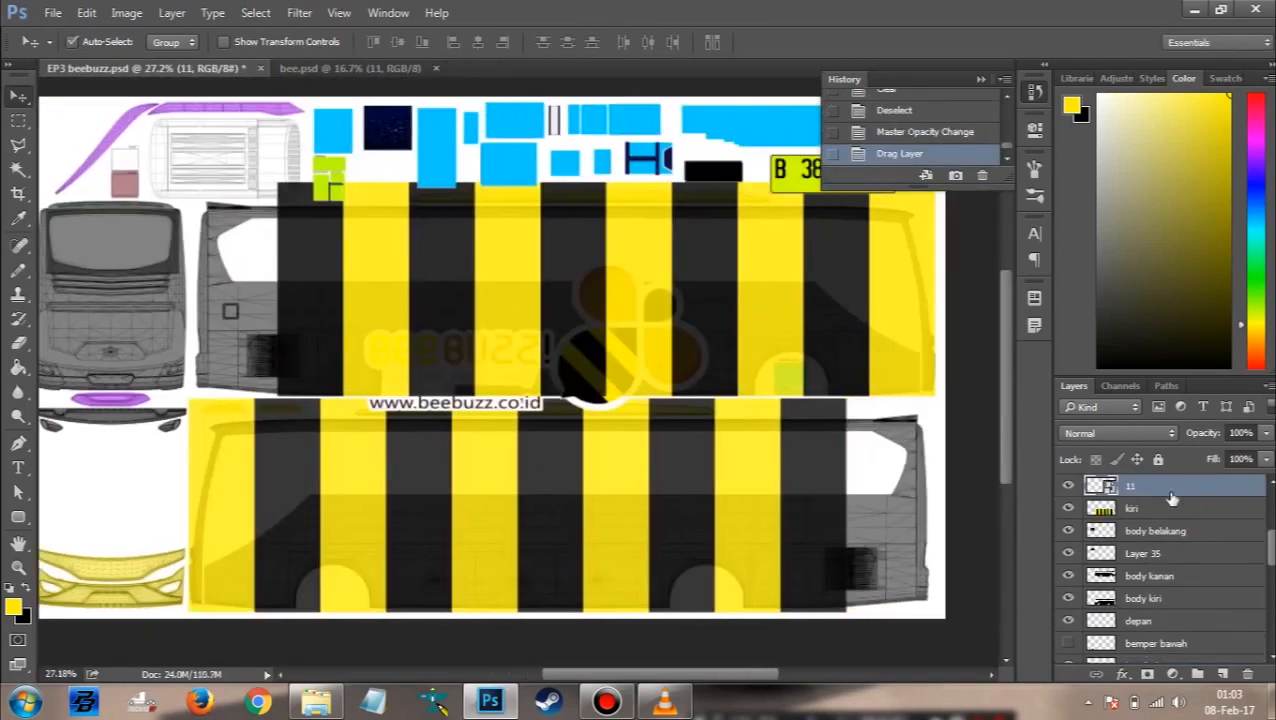
scroll(1172, 498, up, 3)
drag(1155, 560, 1150, 522)
drag(627, 334, 648, 298)
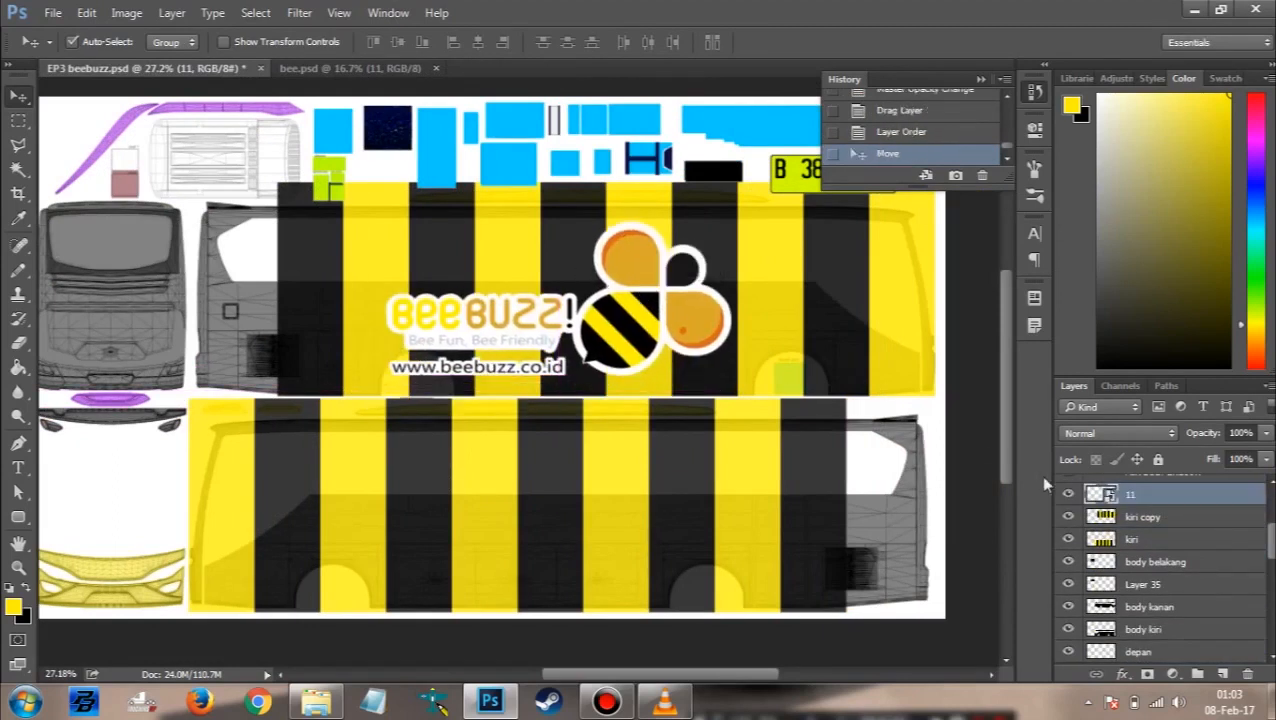
Step: Rename both the logo layer 11 and the kiri copy stripe layer to kanan
double_click(1128, 496)
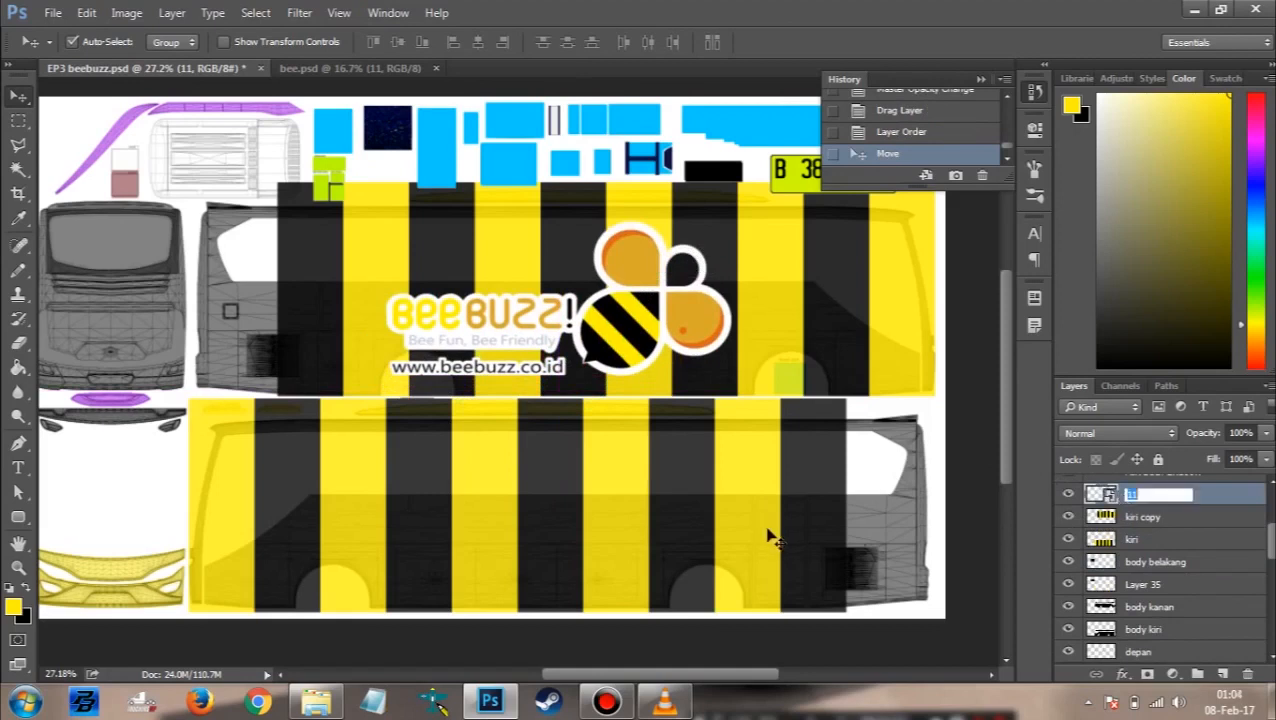
key(Return)
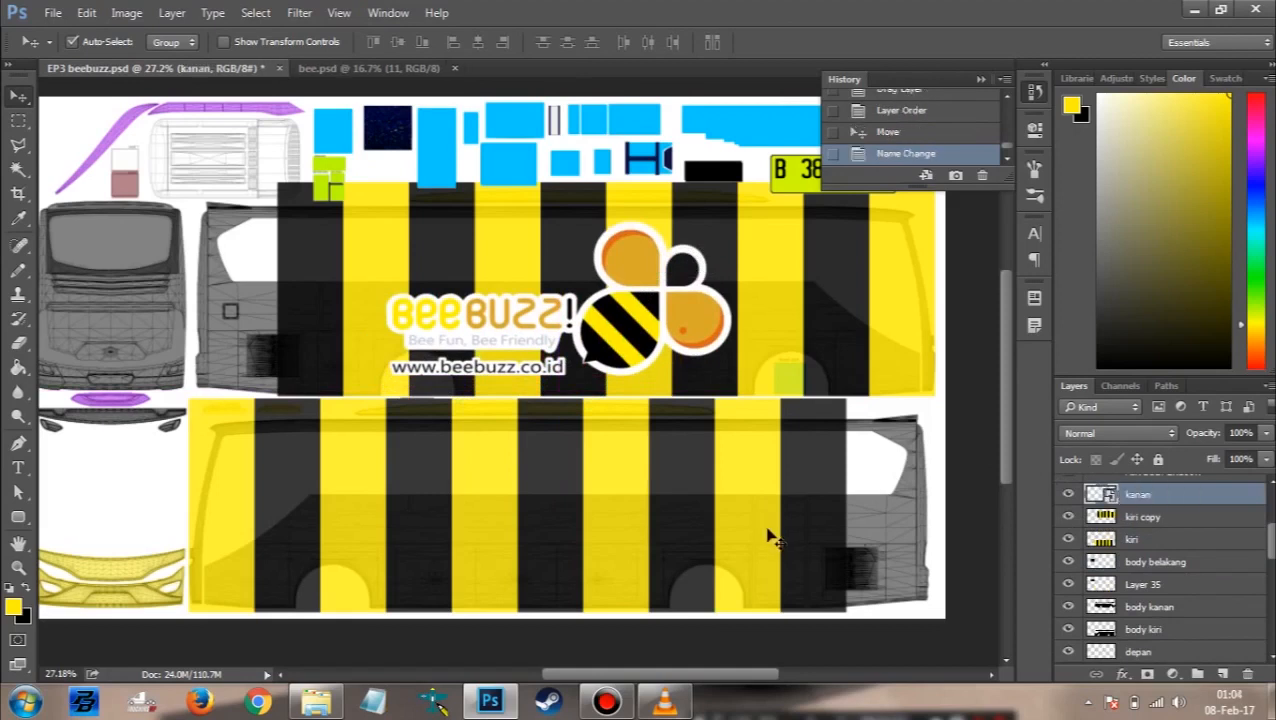
double_click(1143, 518)
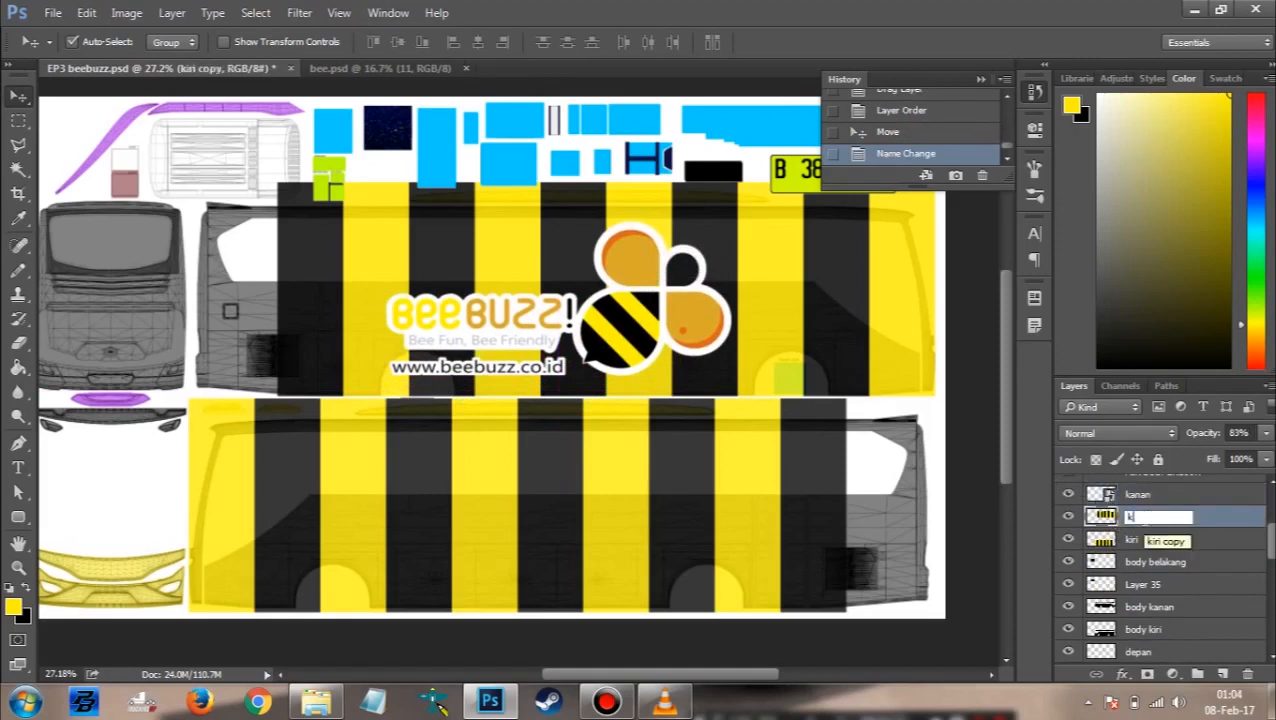
text(anan)
key(Return)
Step: Lower the kanan stripe layer's opacity to 76% and hide that layer
click(1069, 516)
click(1069, 516)
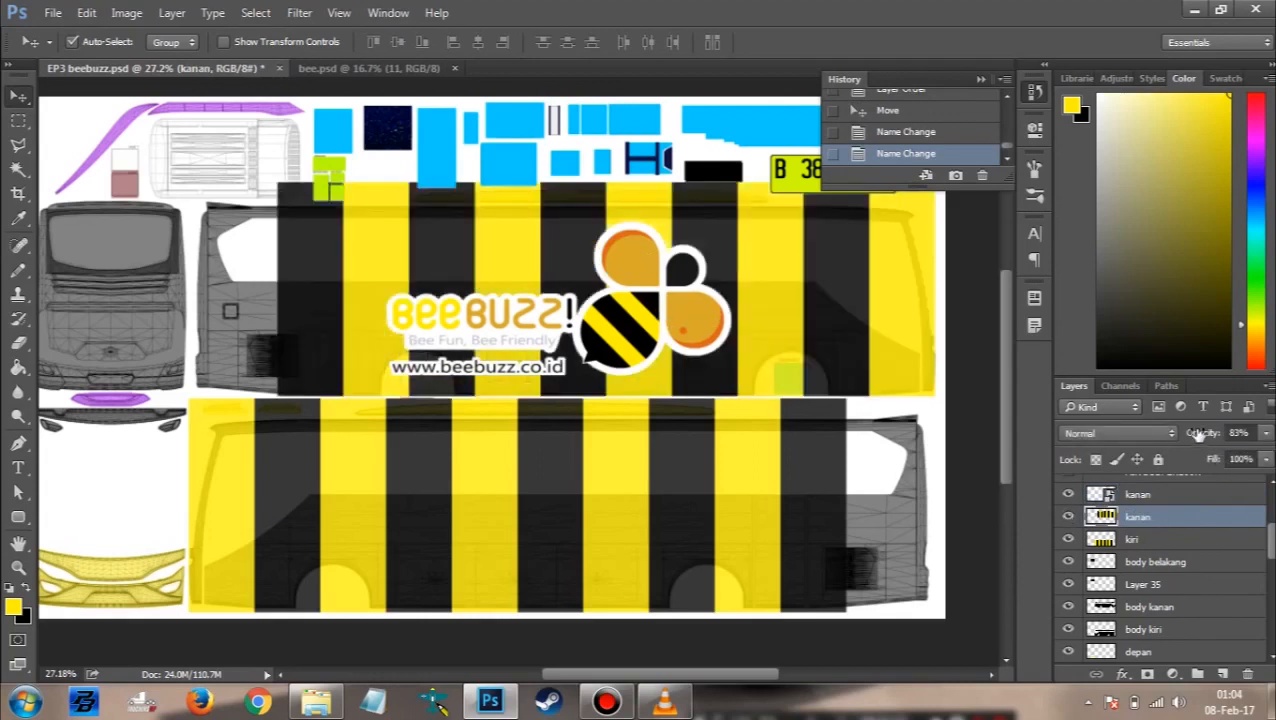
drag(1198, 432, 1121, 458)
click(1069, 516)
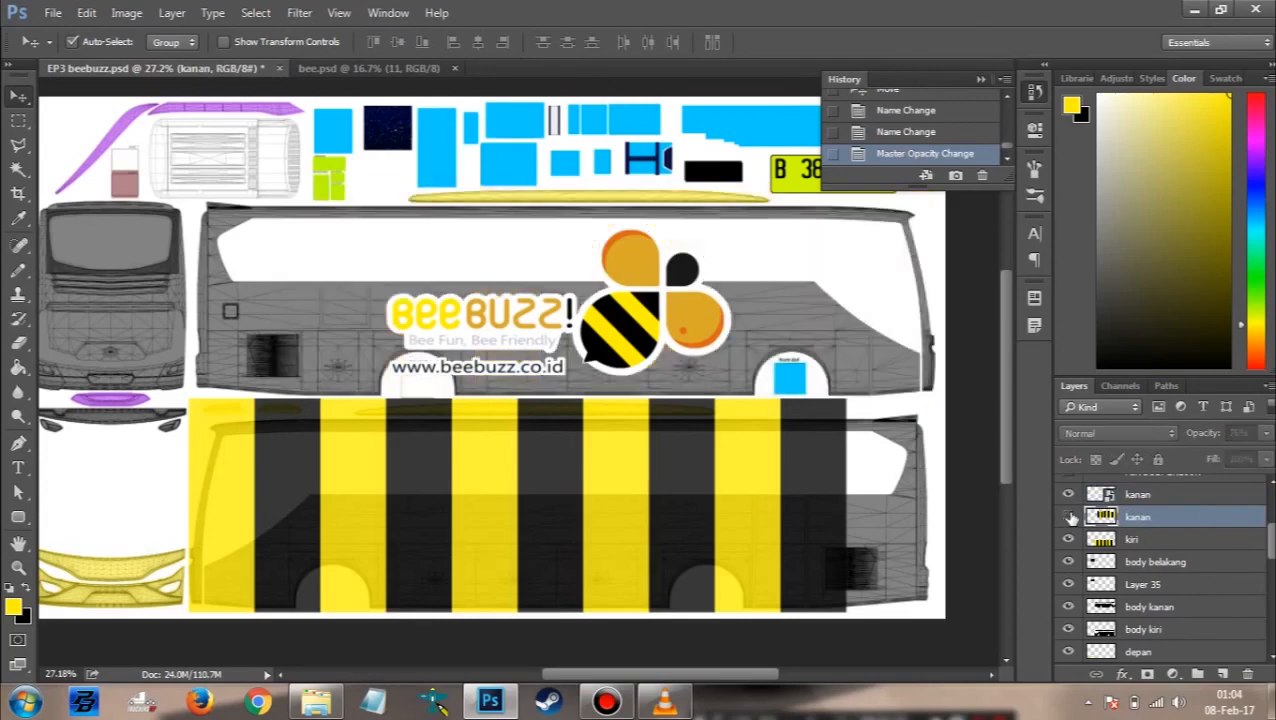
Step: Check the logo on the bus in bee.psd, return to EP3 beebuzz.psd, and show the alpha tempe layer
click(395, 71)
scroll(584, 418, up, 2)
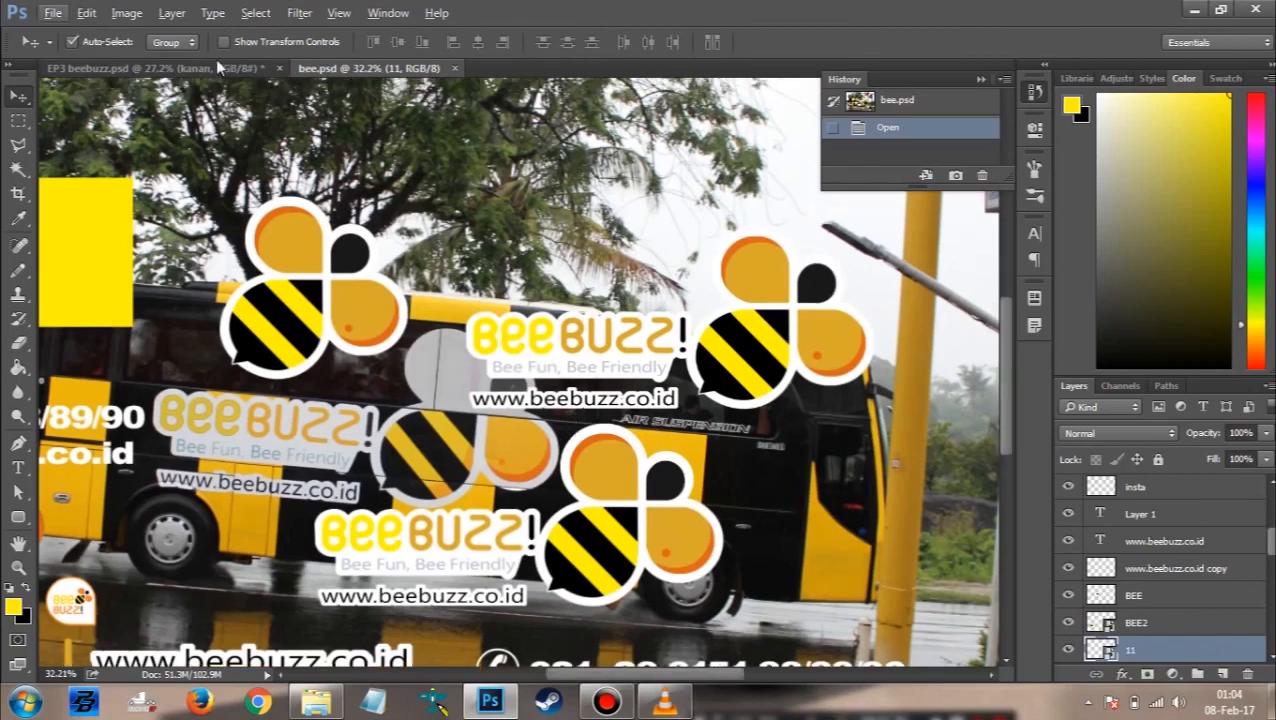
click(215, 66)
scroll(643, 305, up, 2)
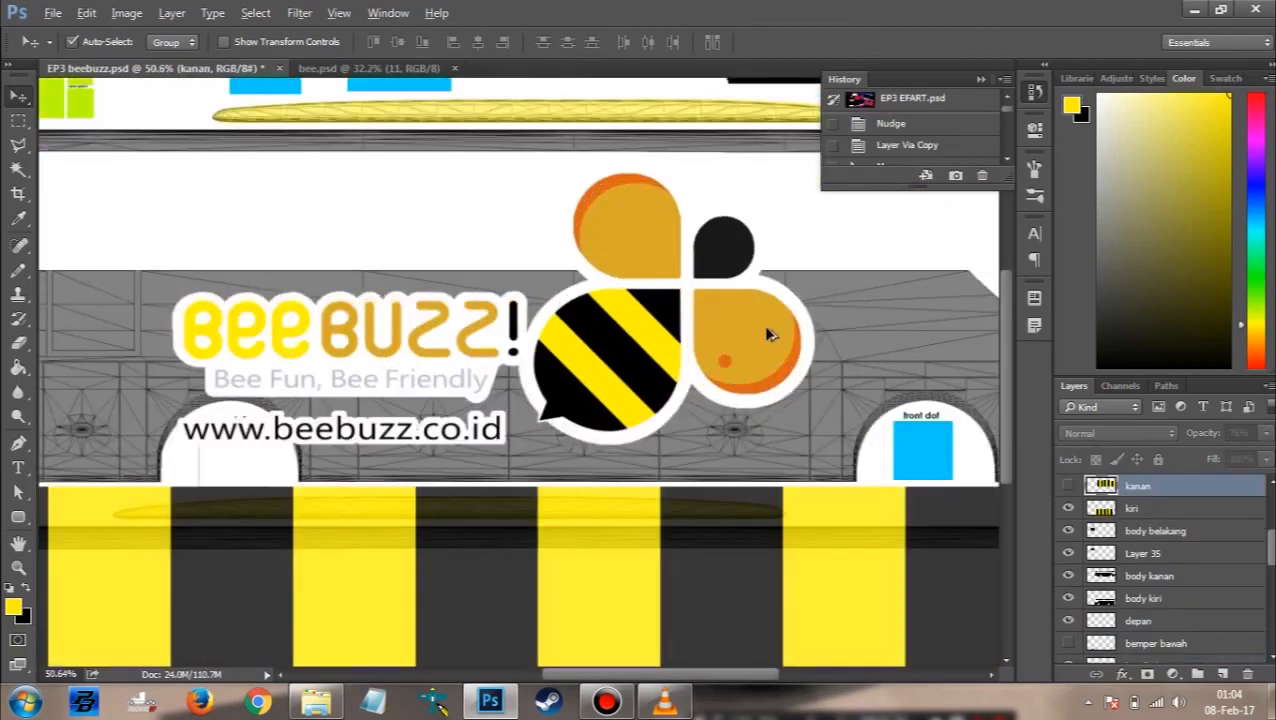
scroll(1160, 570, down, 10)
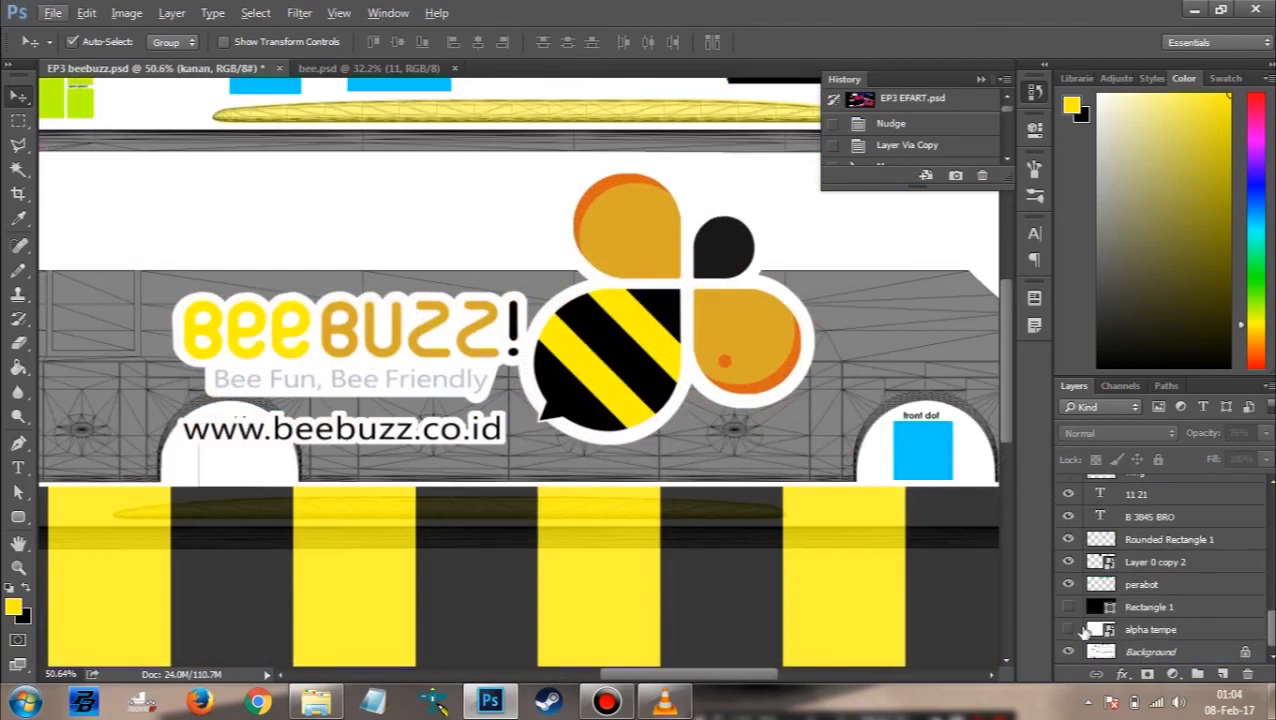
scroll(826, 316, up, 3)
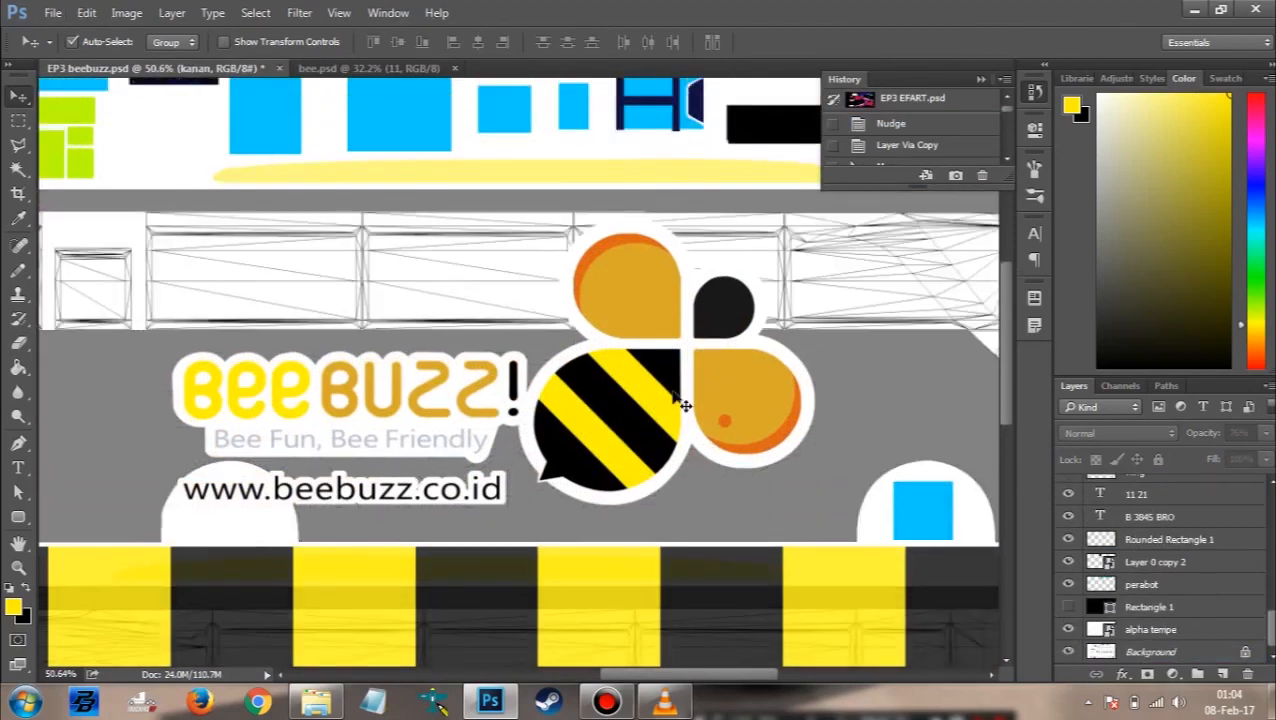
Step: Scale the kanan logo to about 18.2% and position it between the wheel arches of the upper bus side, overlapping the windows
drag(681, 404, 717, 367)
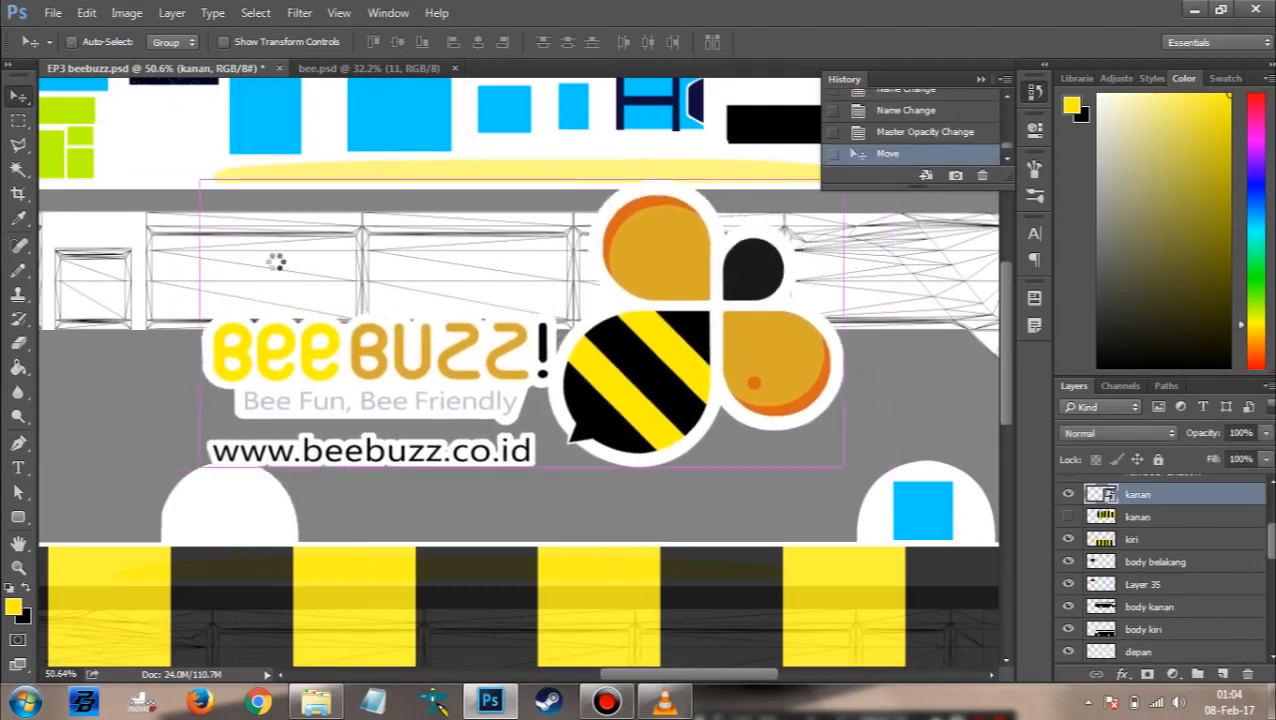
key(ctrl+t)
drag(197, 180, 266, 218)
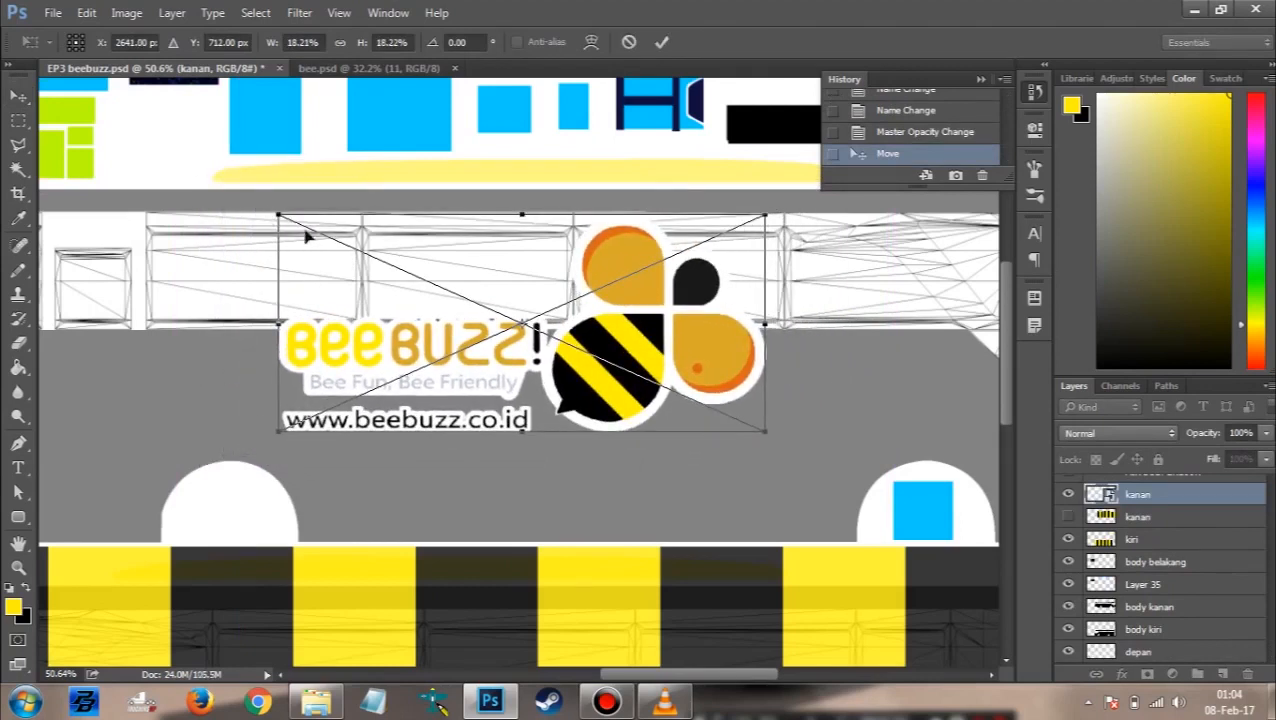
mouse_move(704, 309)
mouse_down()
mouse_move(740, 320)
mouse_move(690, 330)
mouse_move(703, 327)
mouse_up()
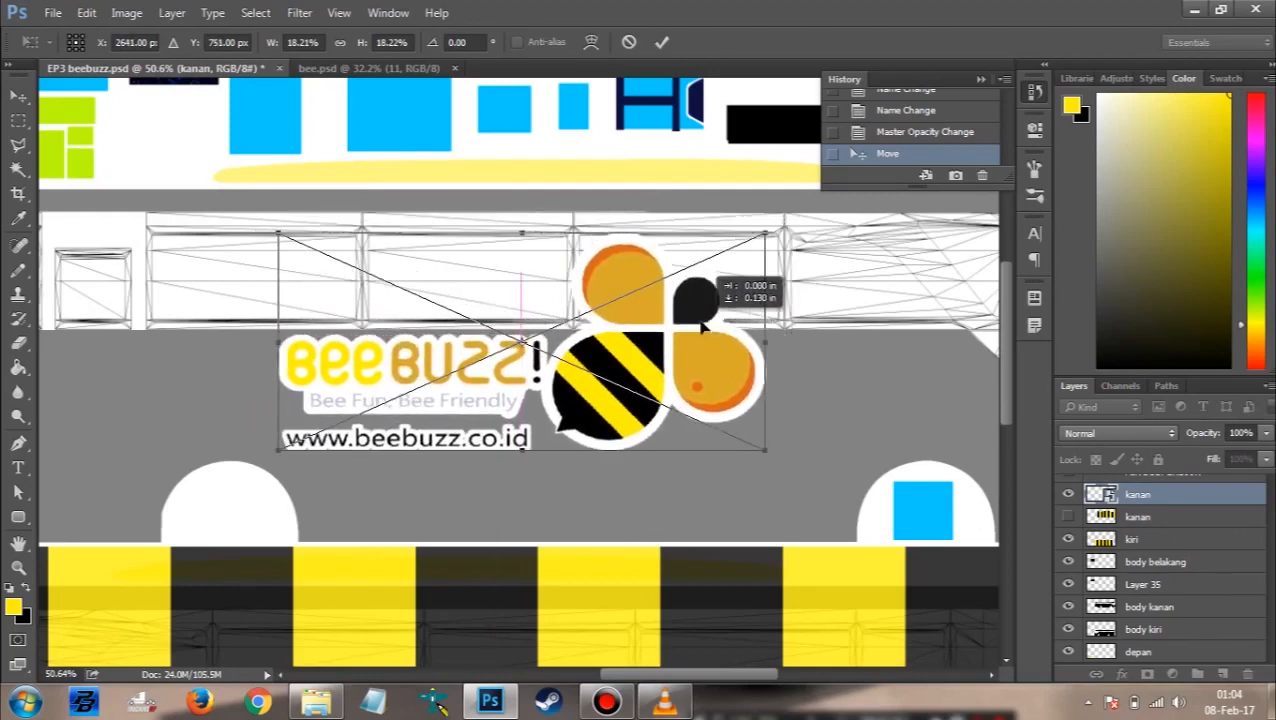
drag(704, 325, 689, 321)
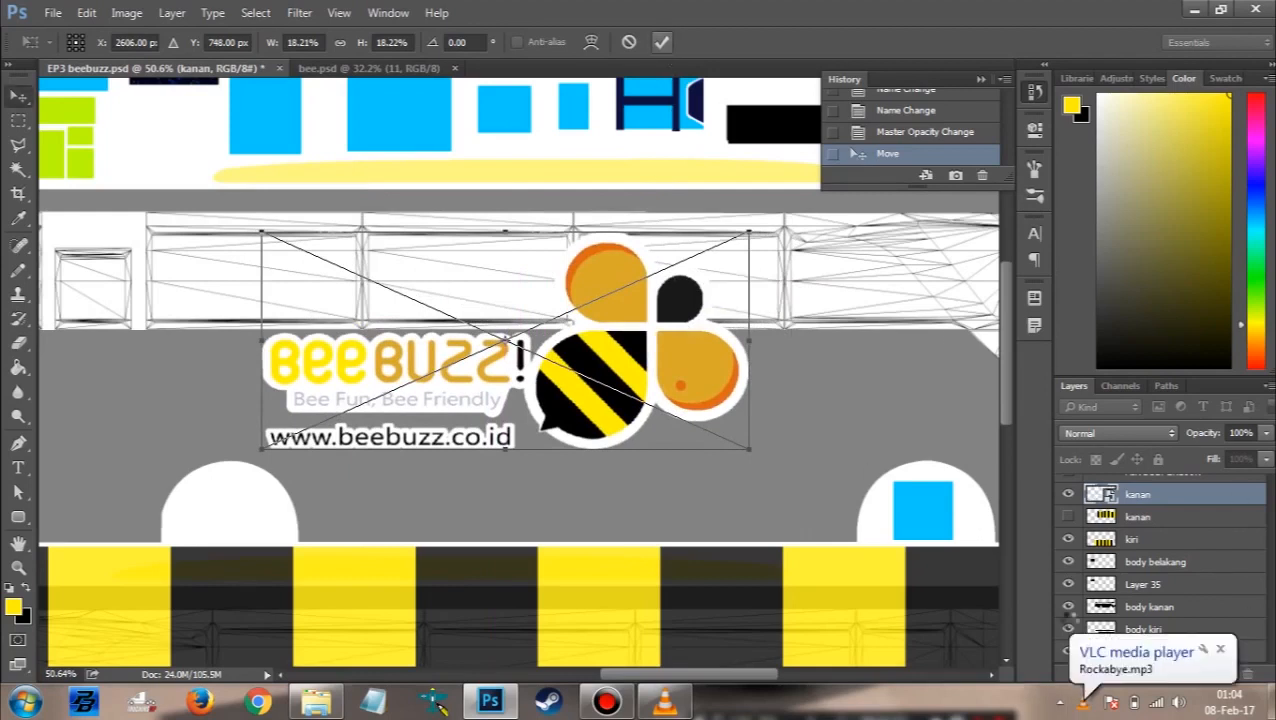
key(Return)
Step: Hide the alpha tempe layer and shift the kanan logo slightly against the lower window edge
scroll(1087, 597, down, 10)
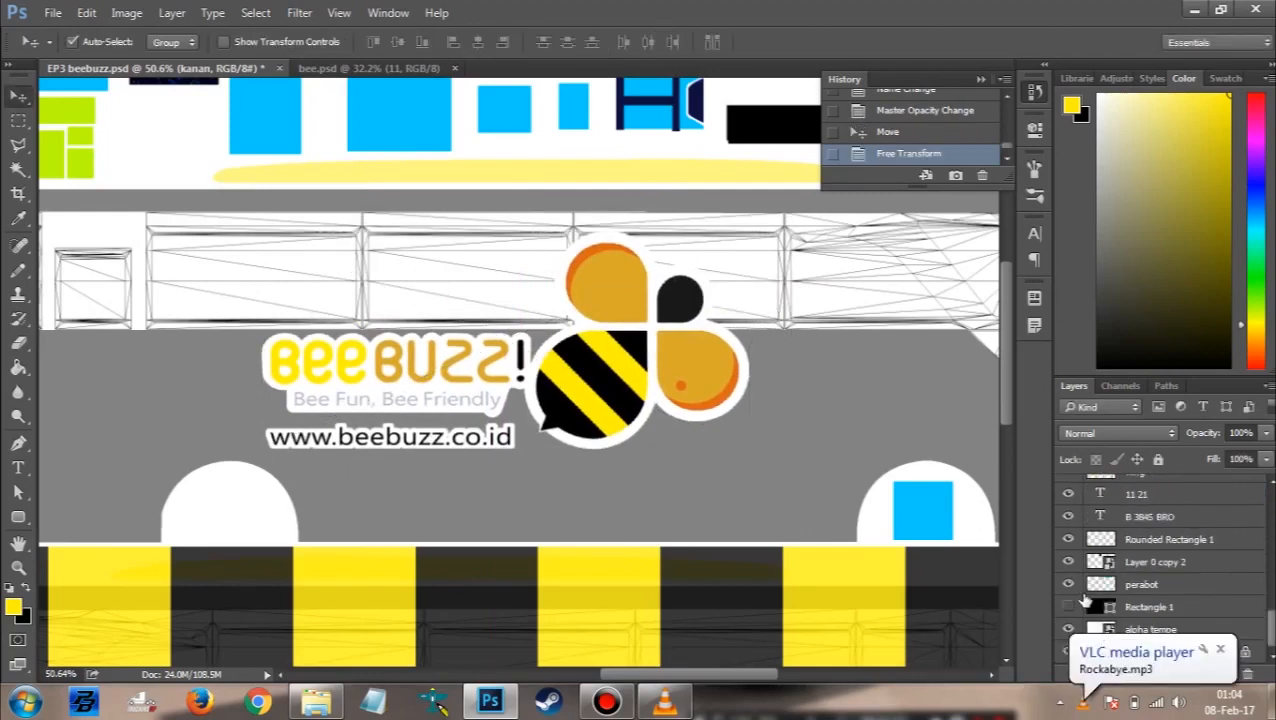
click(1068, 629)
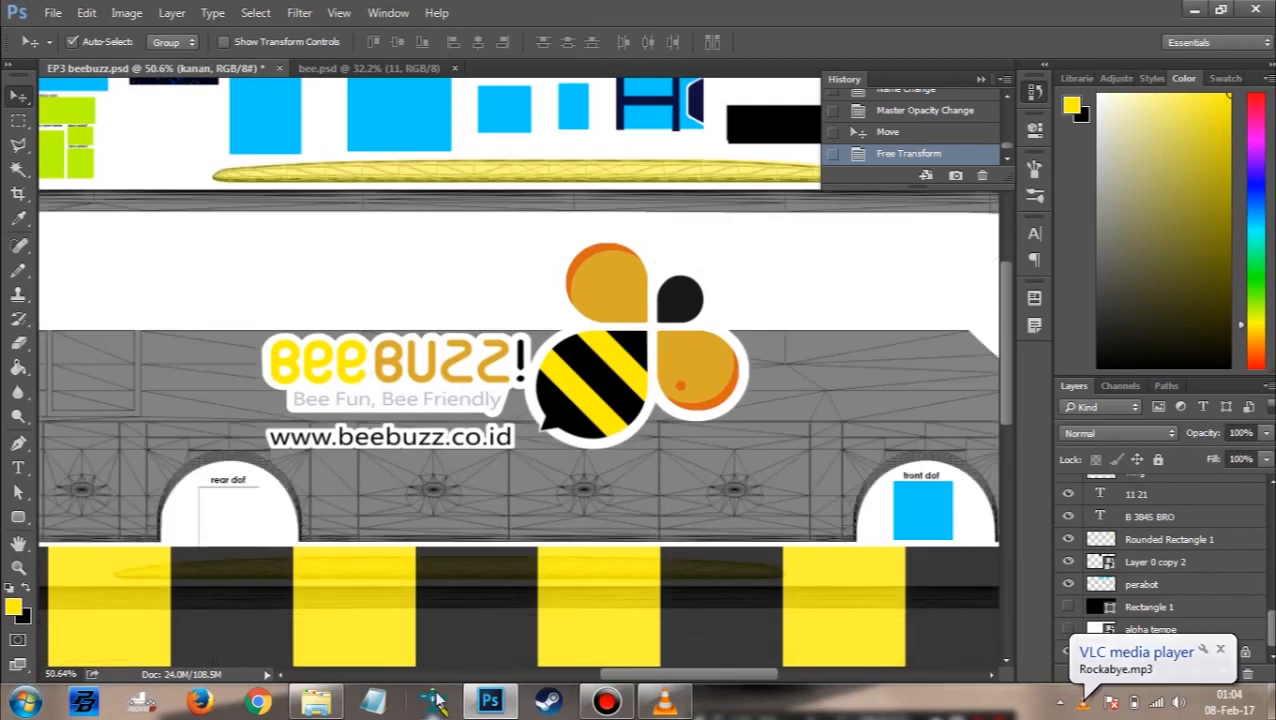
scroll(727, 357, up, 1)
scroll(727, 357, up, 1)
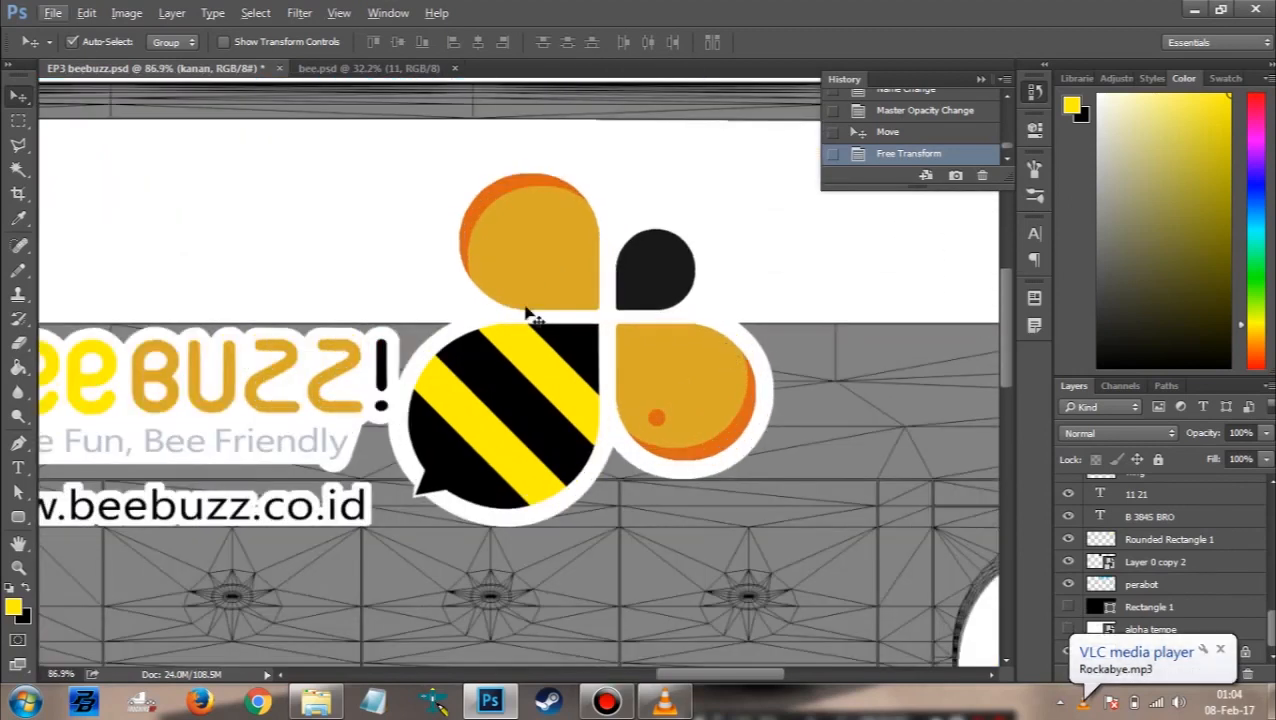
scroll(533, 318, up, 1)
scroll(535, 345, up, 1)
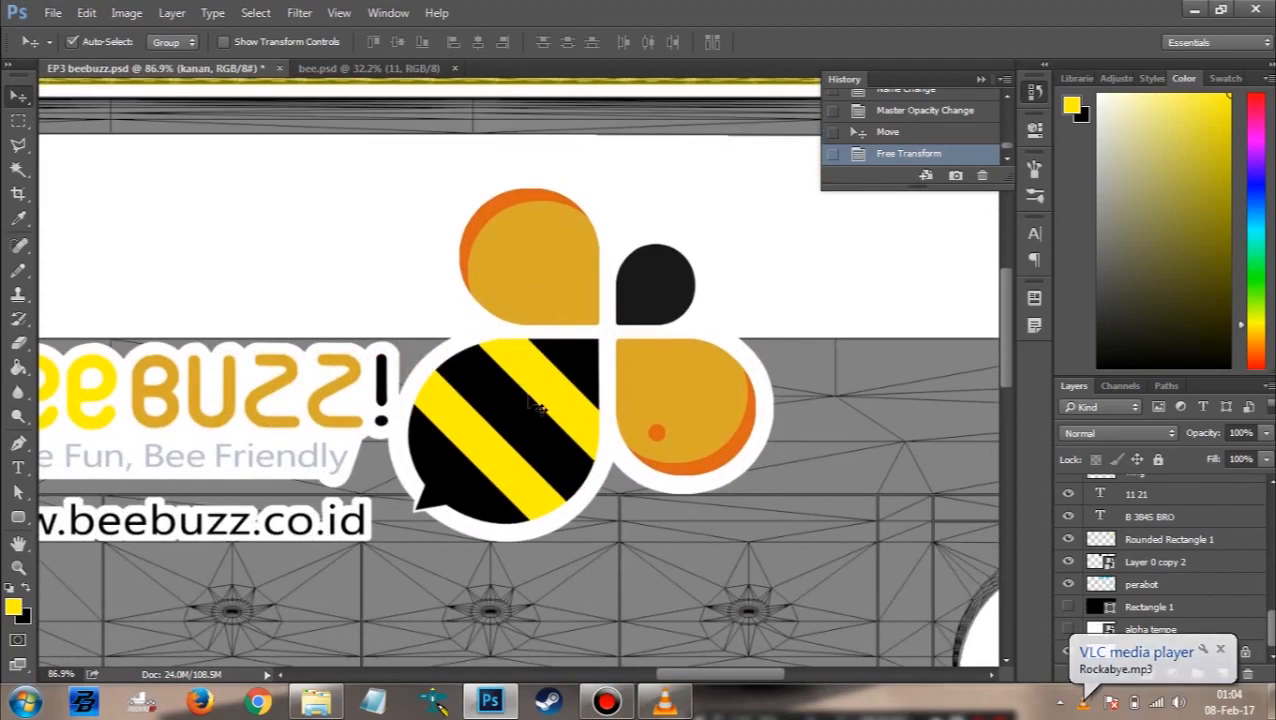
scroll(530, 398, up, 2)
mouse_move(542, 416)
mouse_down()
mouse_move(545, 428)
mouse_move(550, 415)
mouse_up()
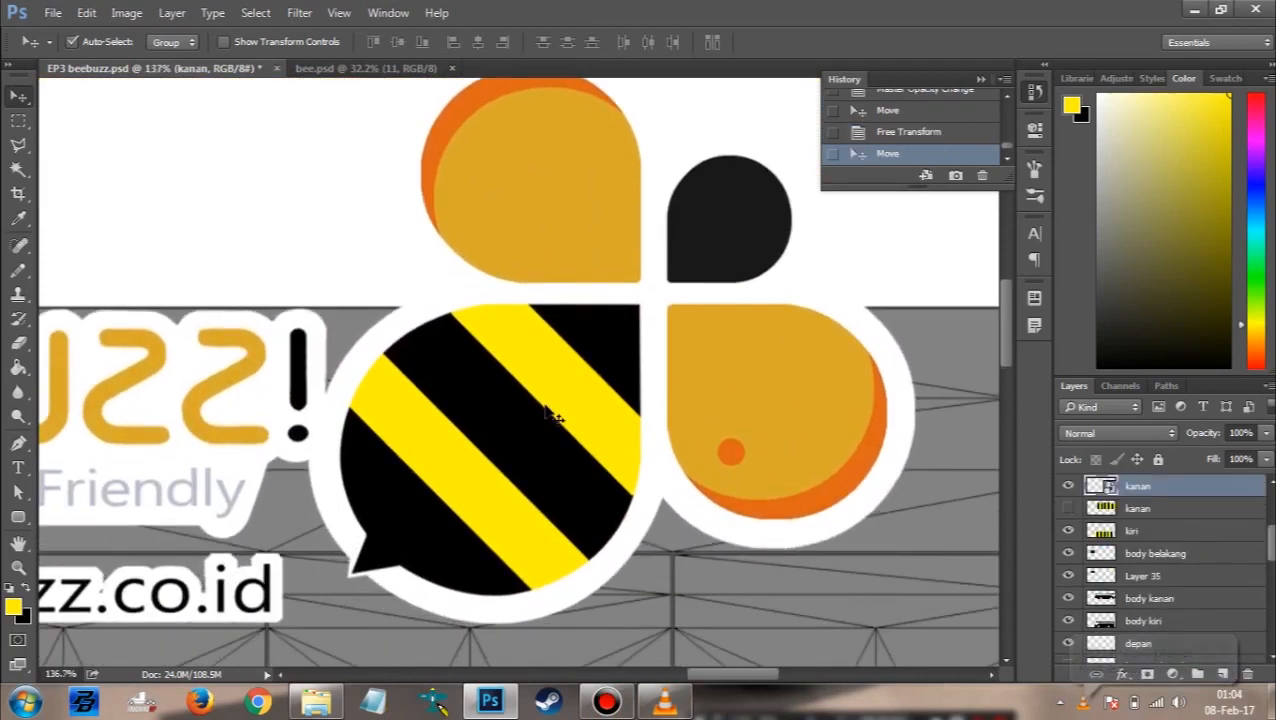
Step: Set the kanan logo's opacity to 63% and align the top of its striped body with the lower window edge
scroll(550, 415, down, 3)
drag(1200, 438, 1165, 441)
scroll(600, 300, up, 2)
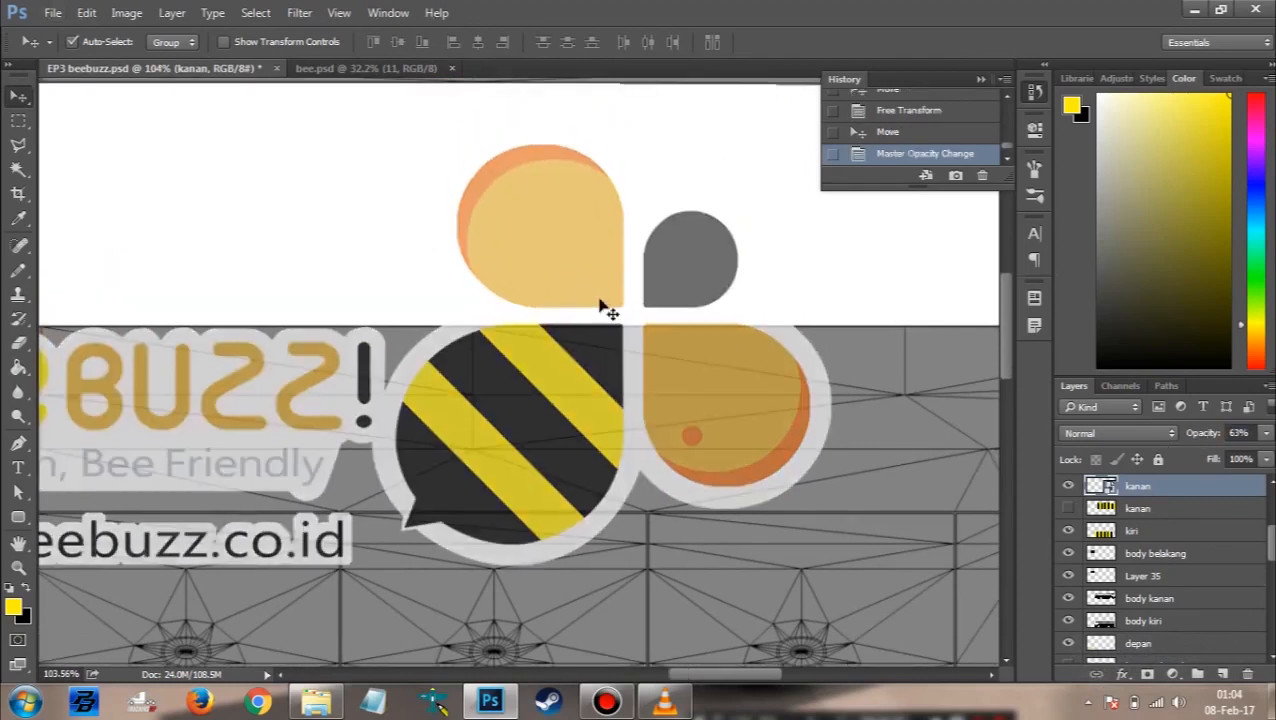
scroll(600, 310, up, 3)
drag(586, 360, 585, 369)
key(Up)
key(Up)
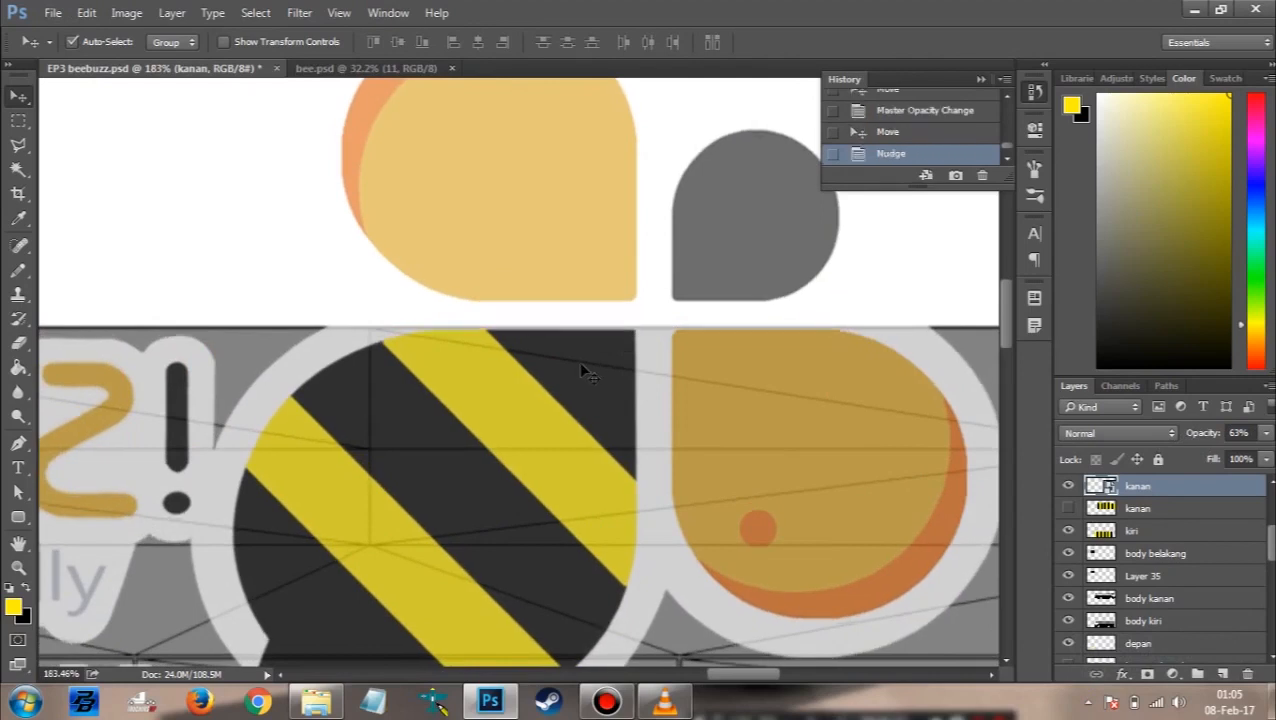
Step: Shift the kanan logo so the gap between BEE and BUZZ lines up with the vertical panel line on the upper bus side
scroll(578, 361, down, 6)
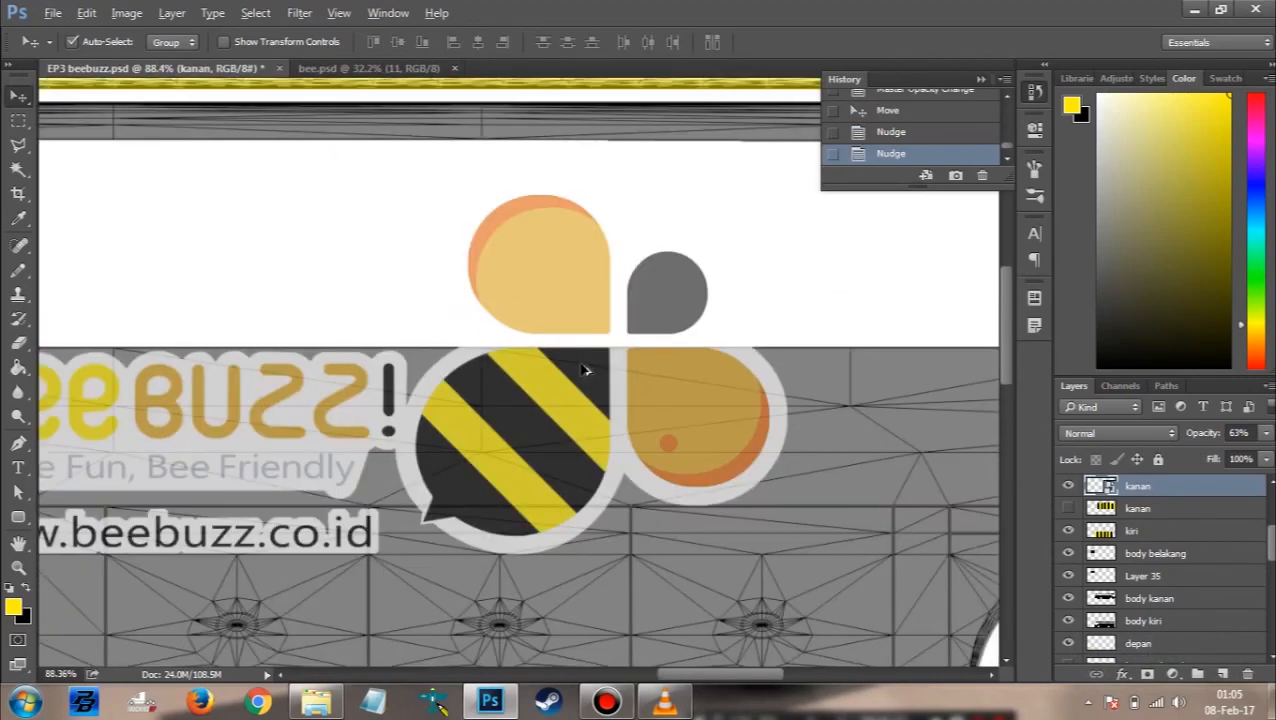
scroll(386, 447, up, 5)
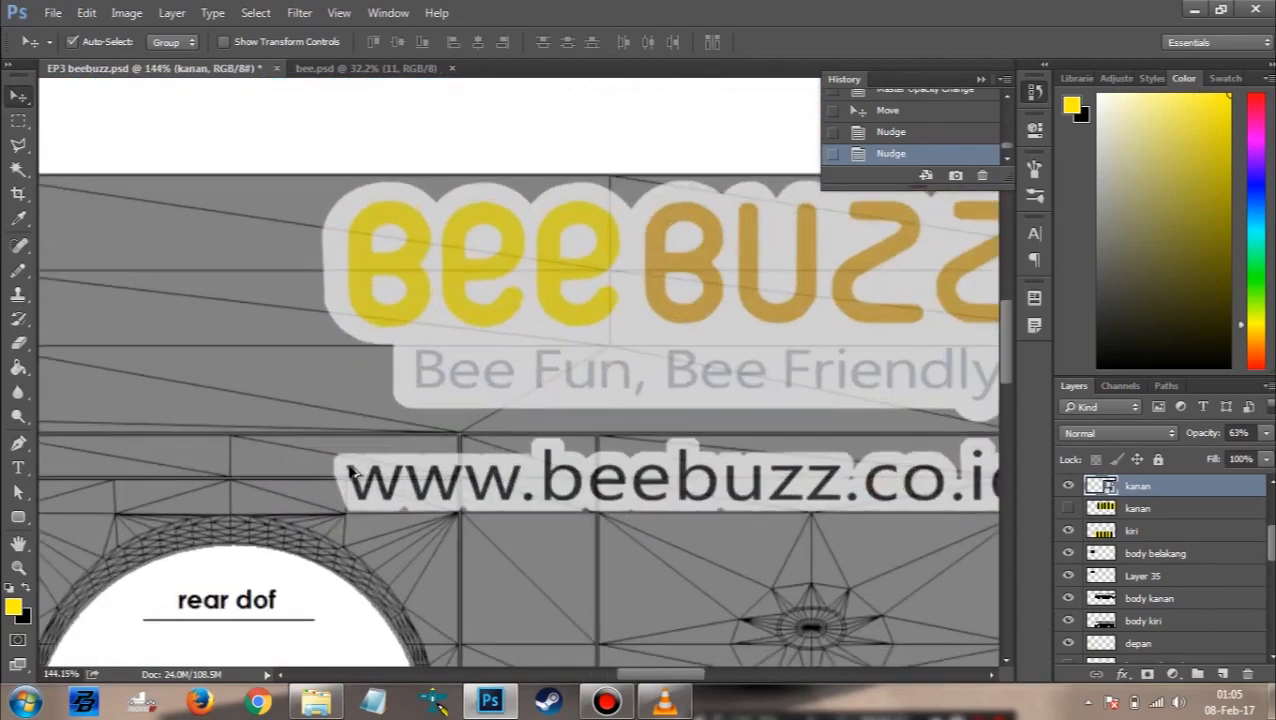
scroll(328, 290, up, 1)
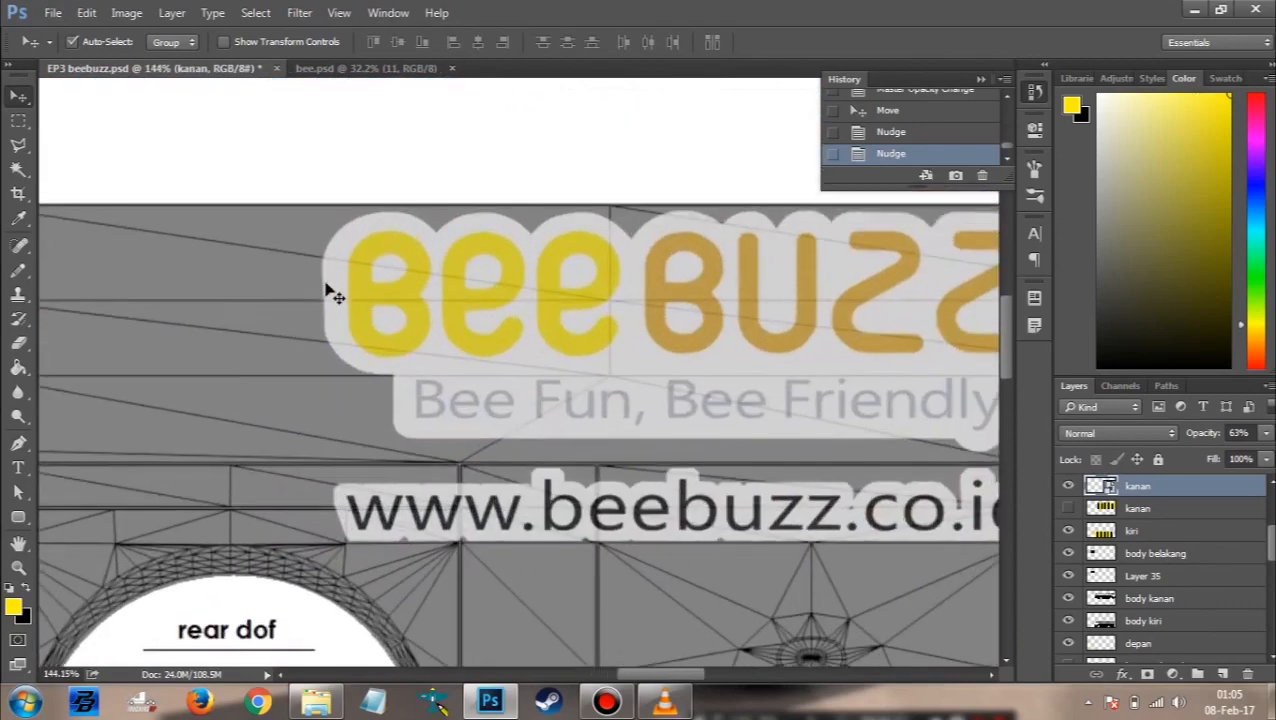
drag(782, 313, 751, 292)
scroll(630, 256, up, 3)
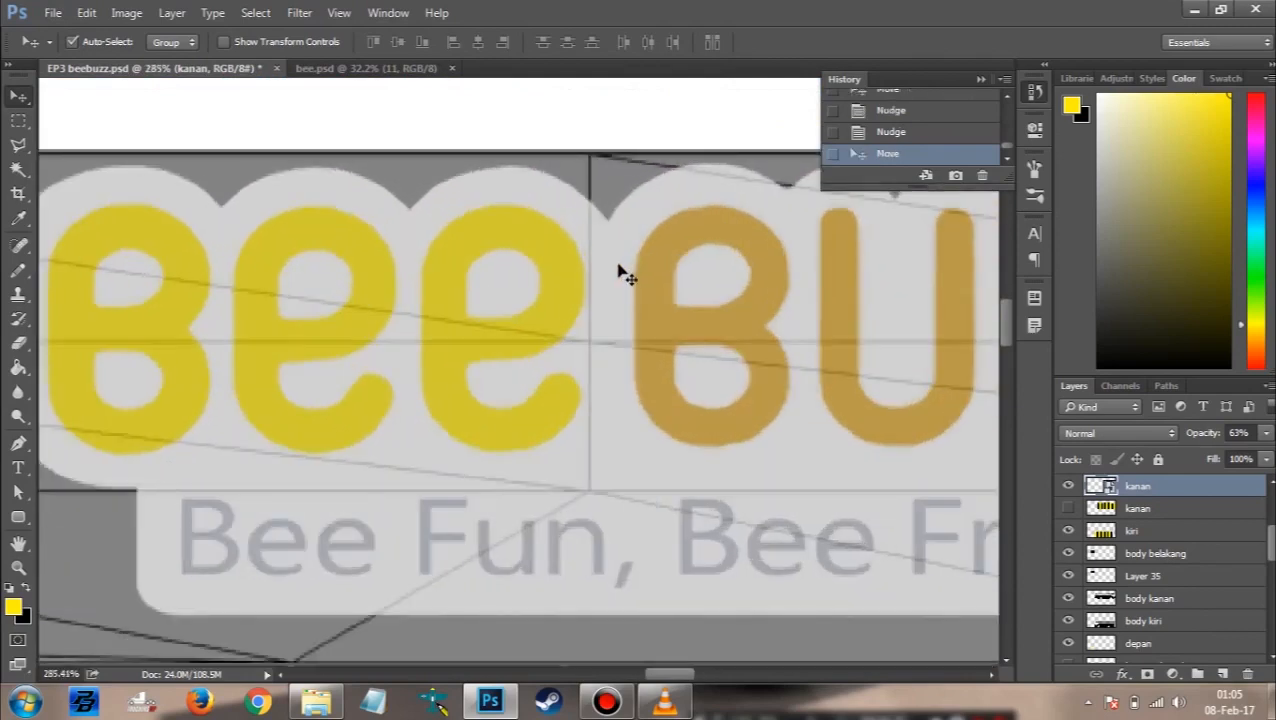
key(Right)
key(Right)
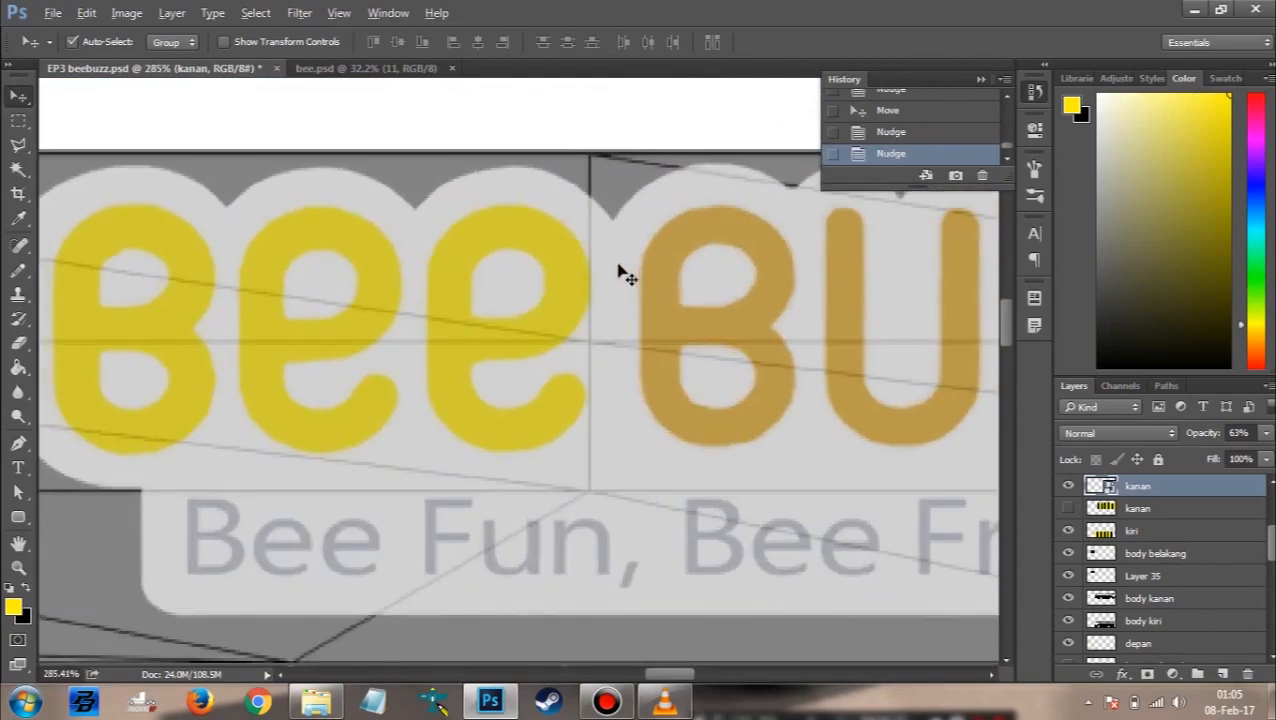
Step: Duplicate the kanan logo layer, flip the copy horizontally and move it straight down onto the striped lower bus side
scroll(625, 275, down, 4)
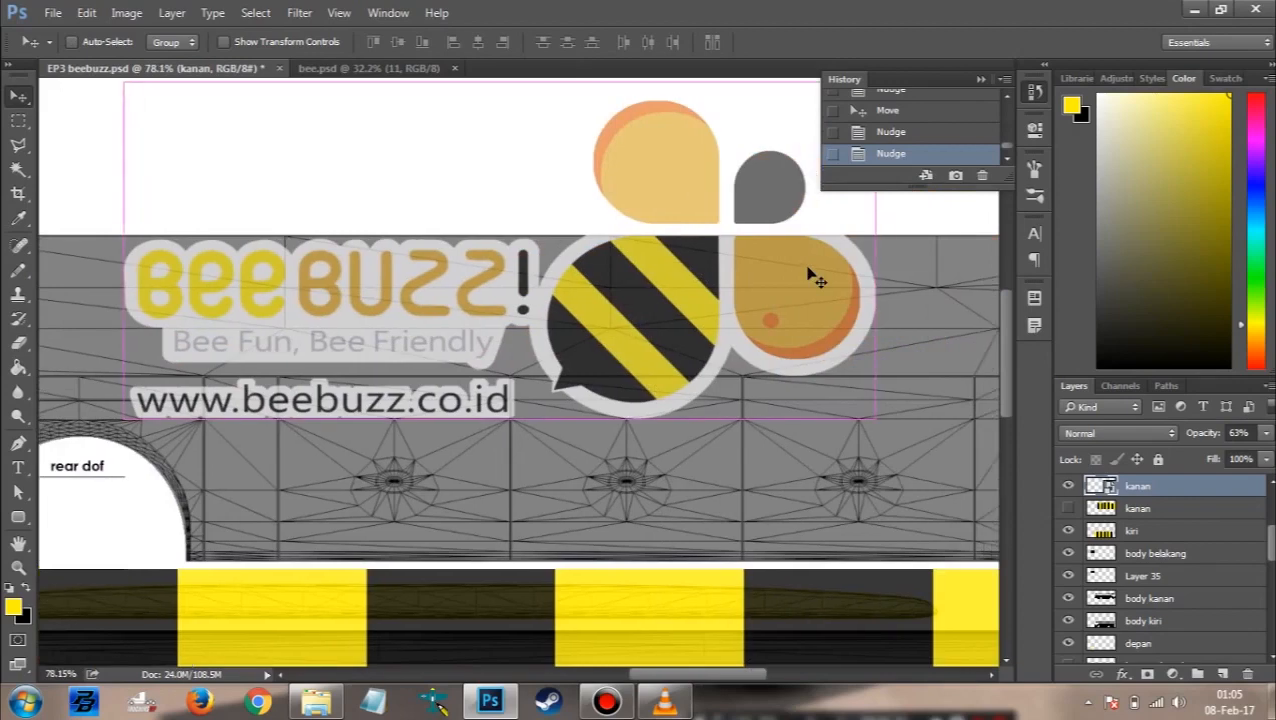
key(ctrl+j)
key(ctrl+t)
right_click(656, 328)
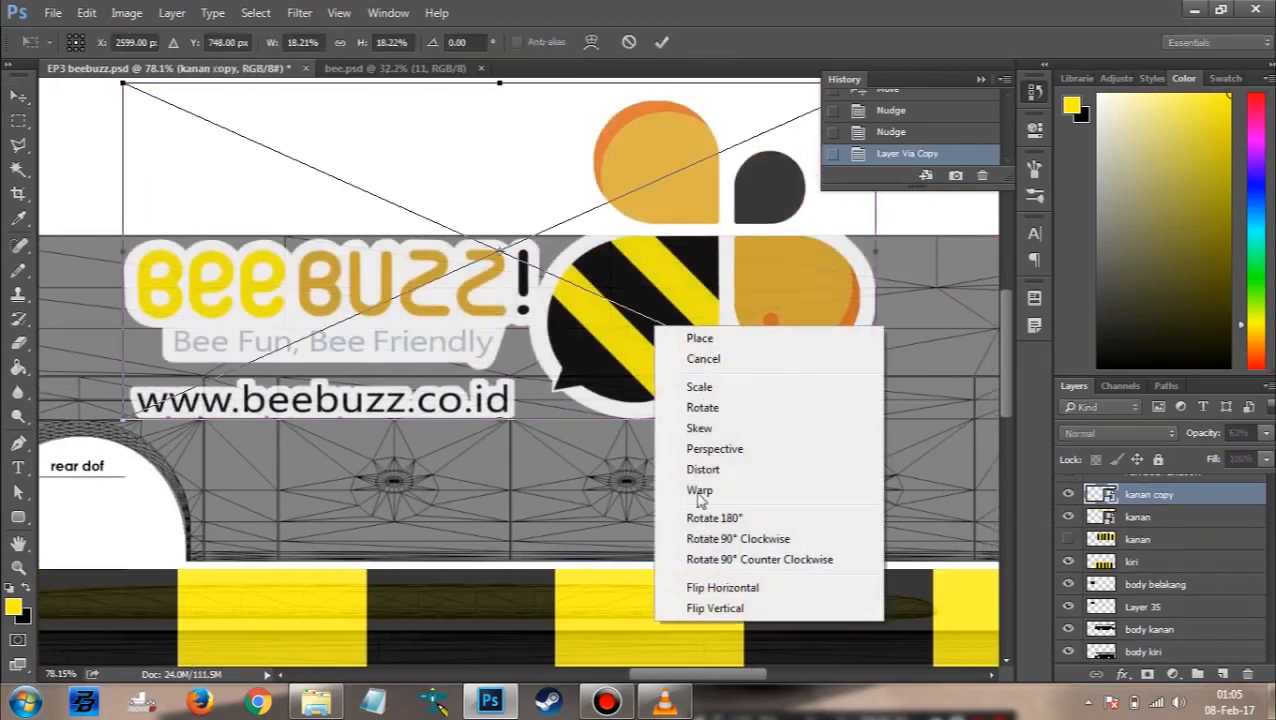
click(722, 588)
scroll(496, 398, down, 3)
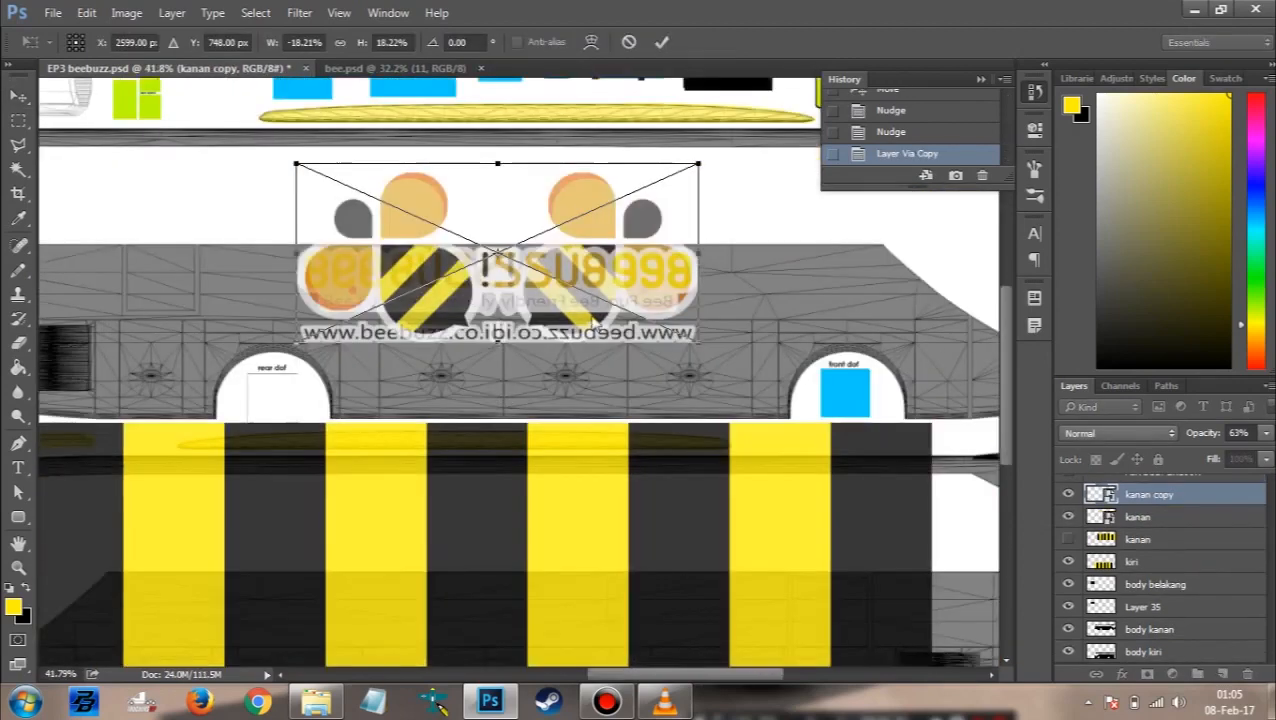
drag(632, 256, 632, 533)
click(661, 42)
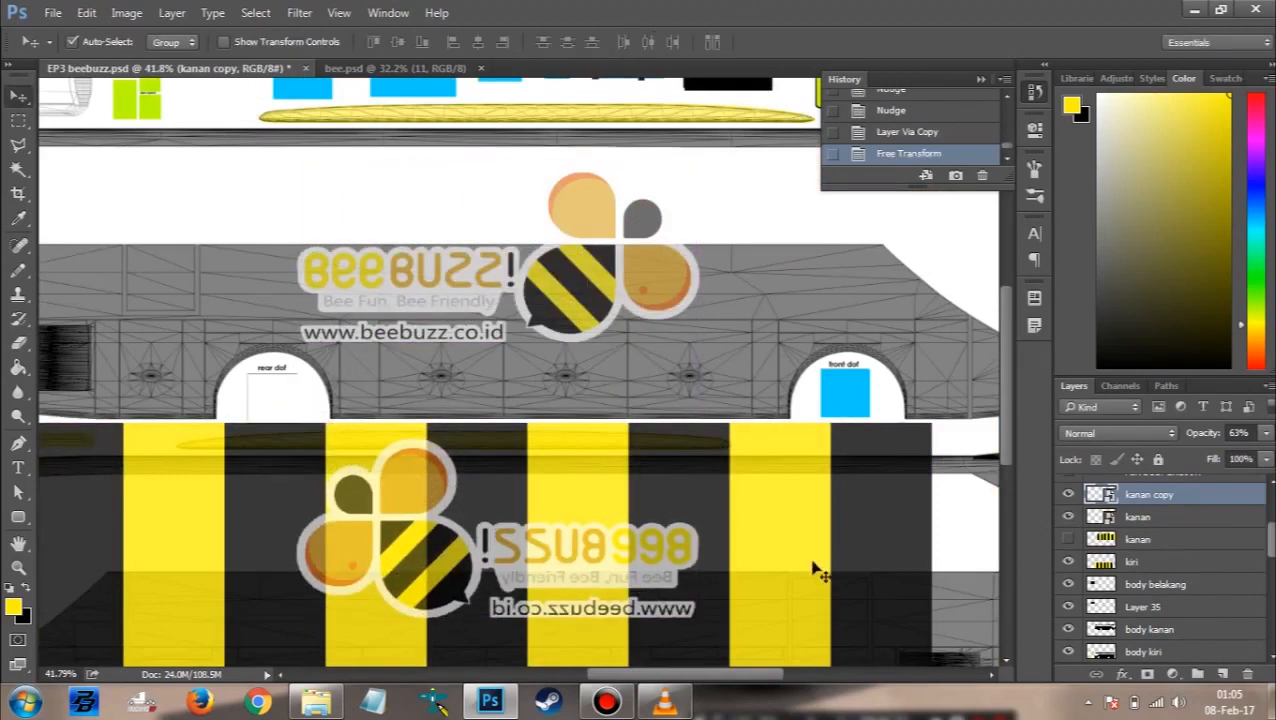
Step: Hide the kiri stripe layer and move the kanan copy logo down across the lower bus side's window edge
click(812, 568)
click(1066, 487)
scroll(615, 243, down, 2)
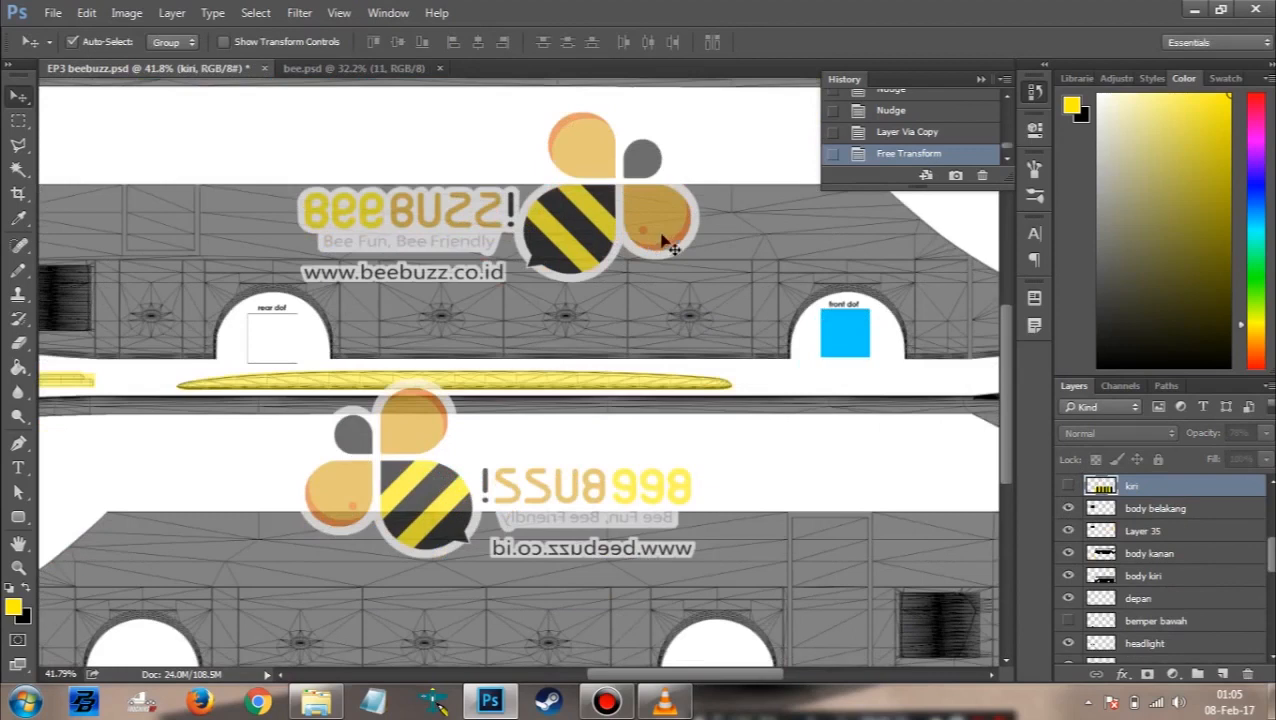
scroll(378, 383, down, 3)
drag(444, 400, 420, 458)
scroll(612, 424, up, 3)
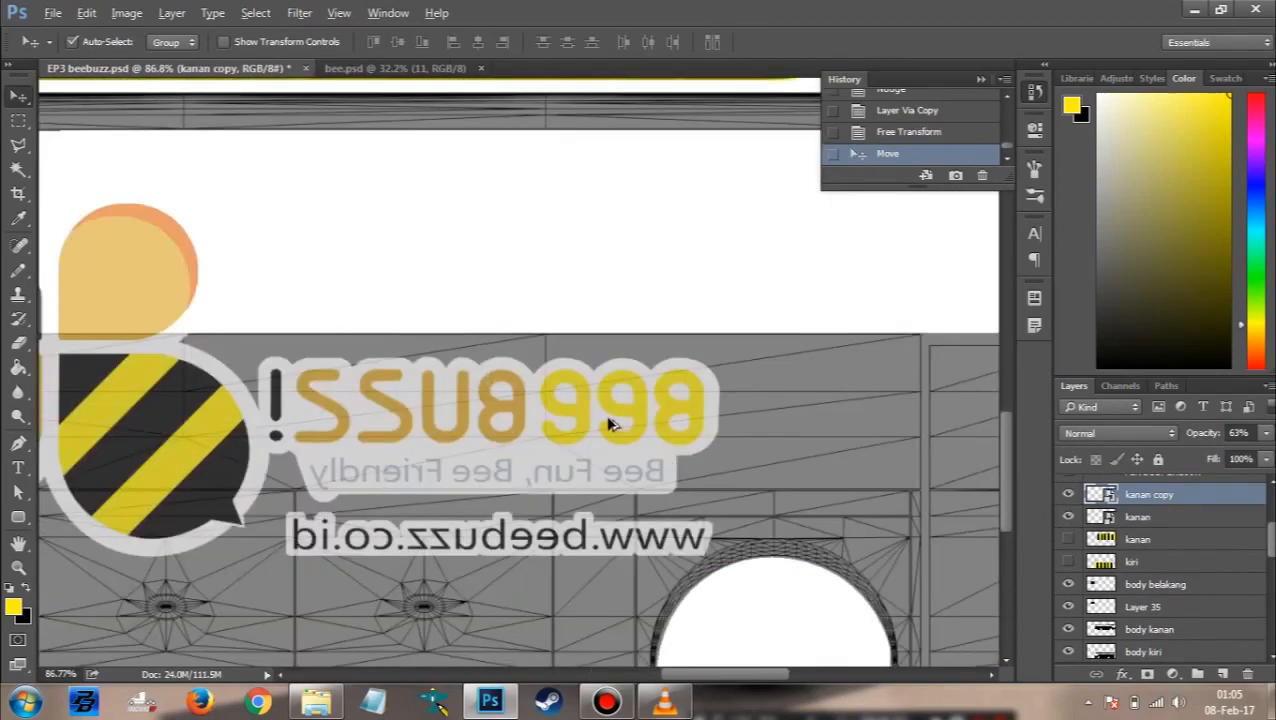
Step: Shift the kanan copy logo until the gap between its two words meets the vertical panel line of the lower bus side
scroll(612, 424, up, 3)
drag(470, 393, 470, 390)
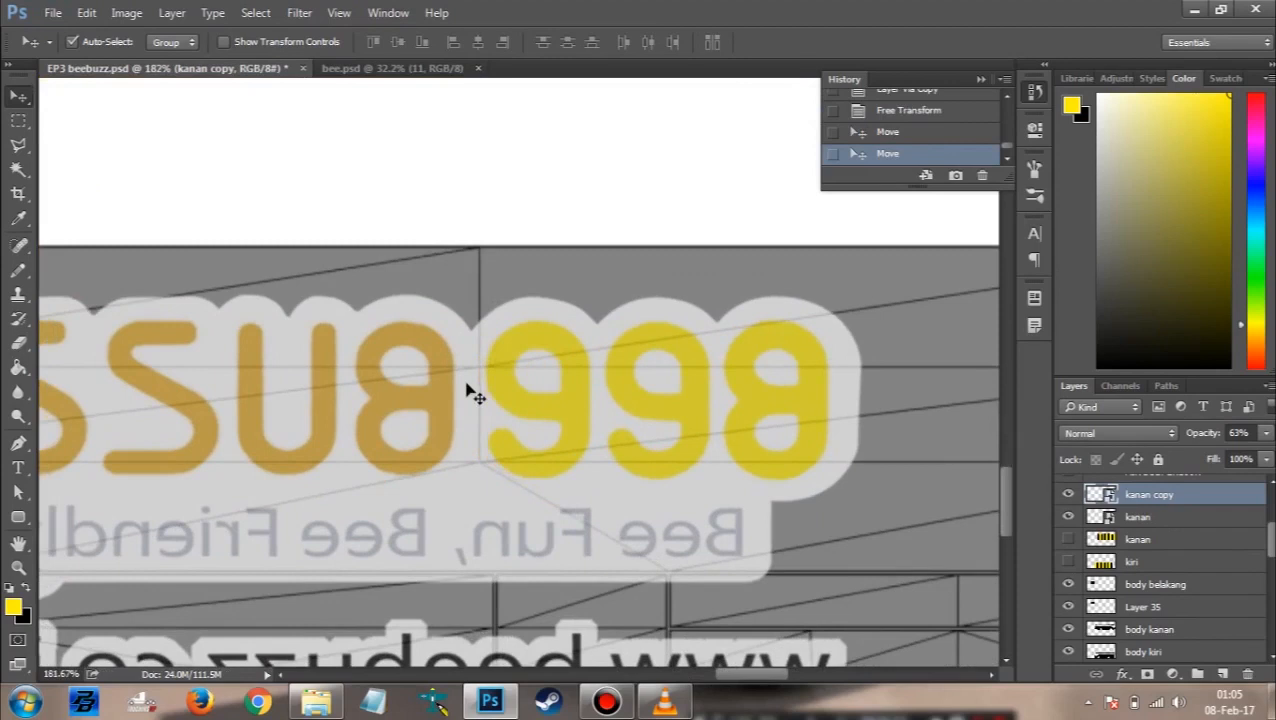
scroll(472, 389, up, 2)
key(Left)
key(Left)
key(Left)
key(Left)
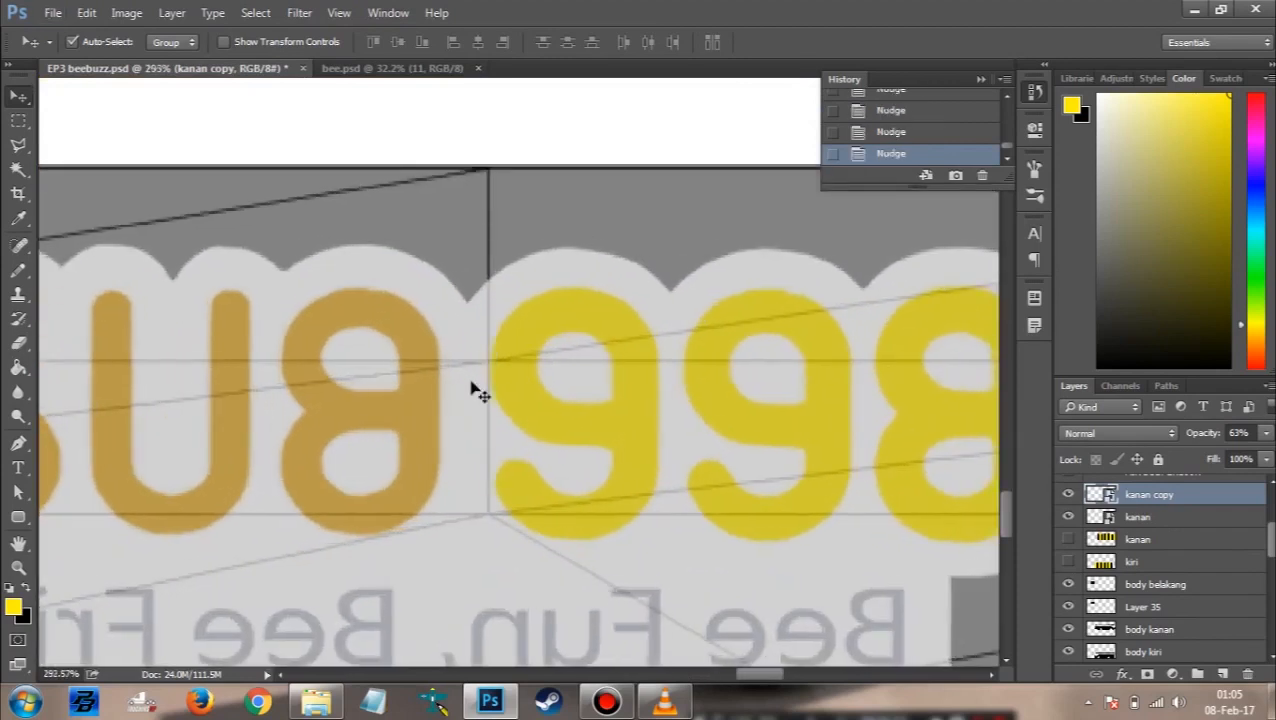
Step: Raise the kanan copy logo so the top of its striped body aligns with the lower bus side's window edge
scroll(476, 392, down, 3)
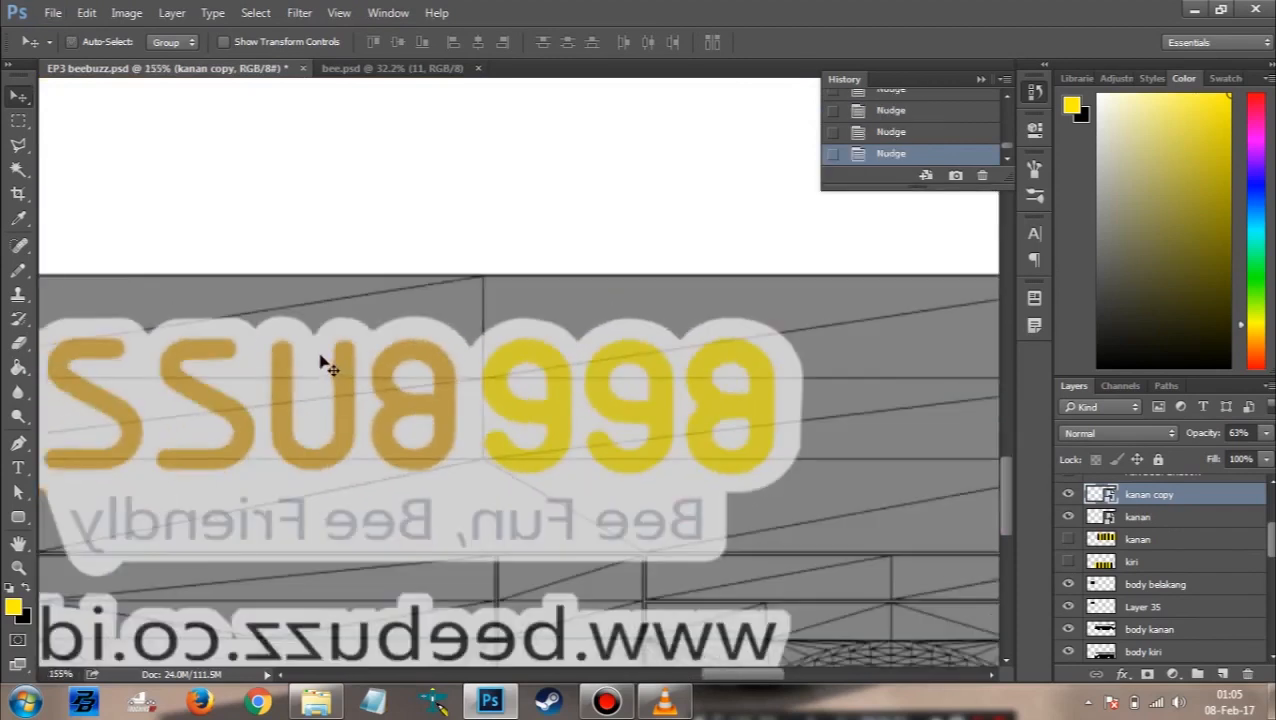
scroll(177, 356, left, 5)
scroll(122, 305, up, 3)
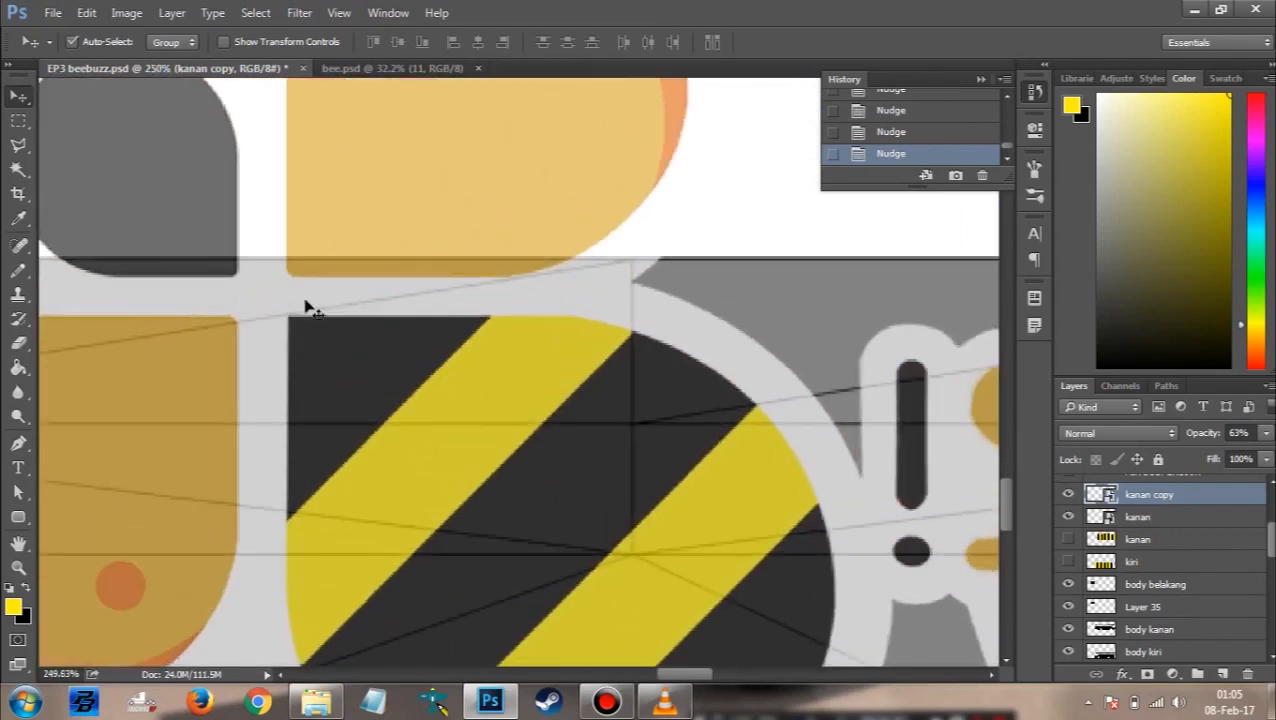
drag(343, 363, 360, 318)
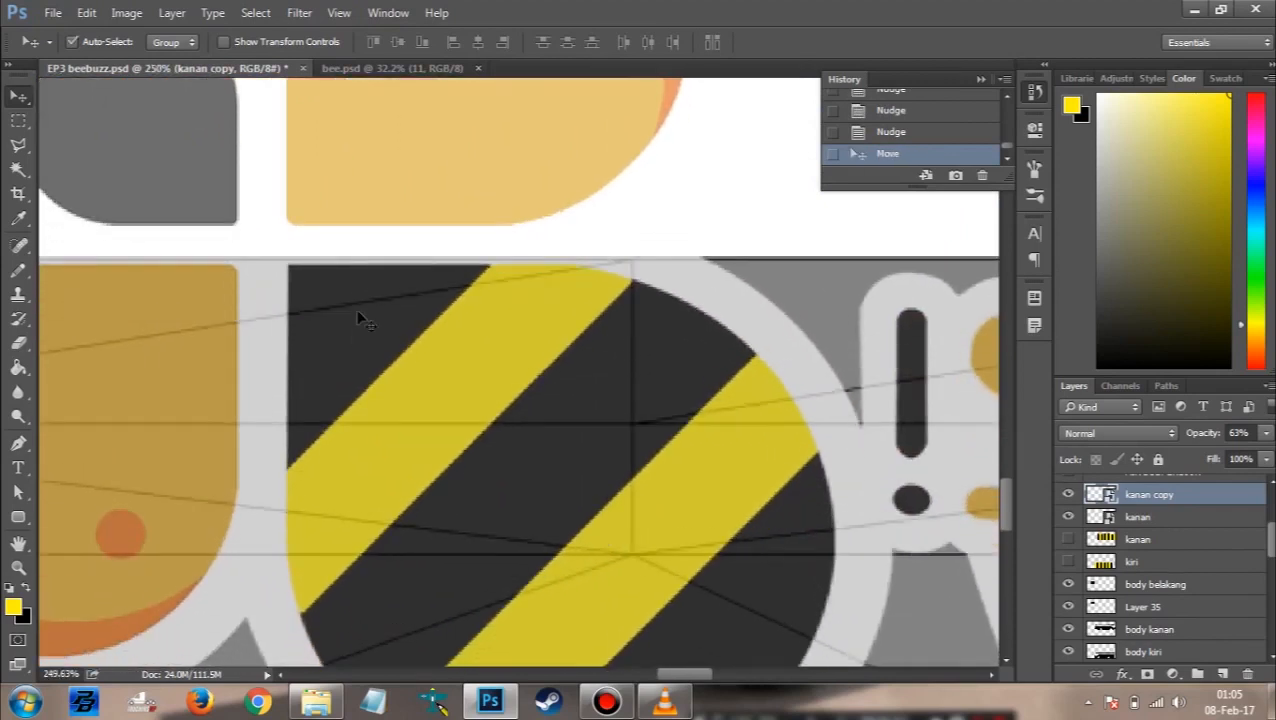
key(Up)
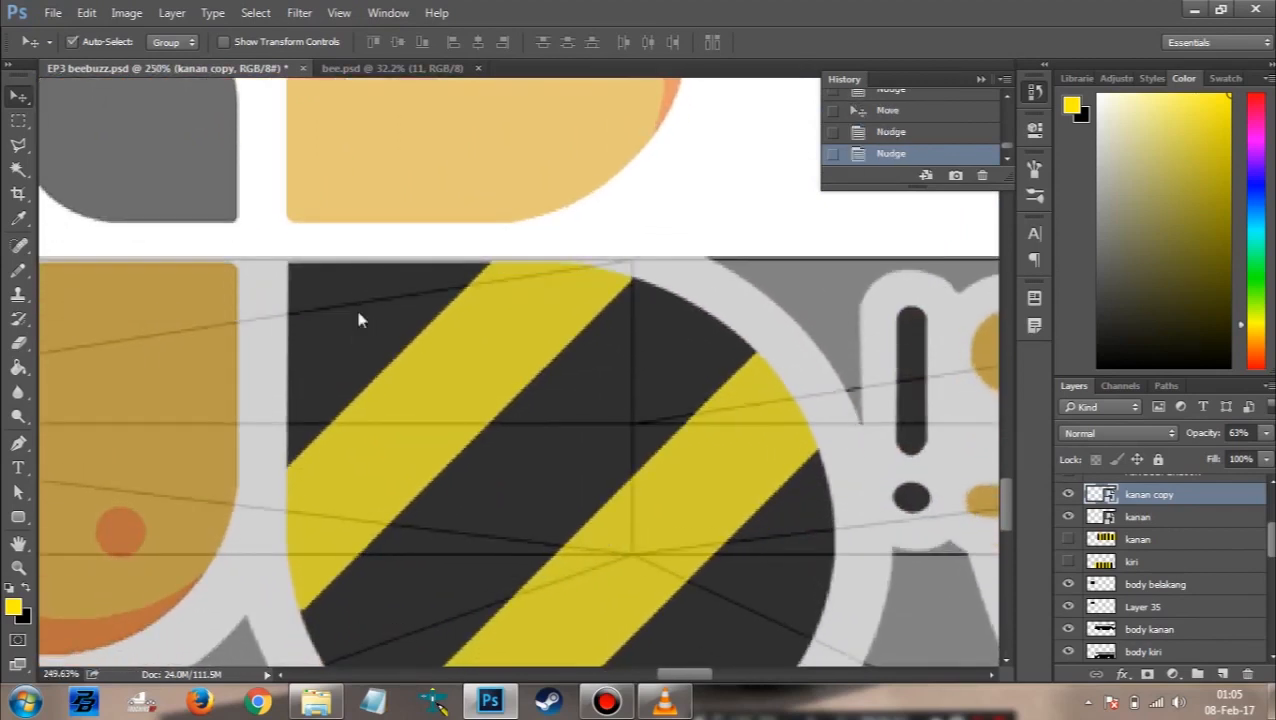
key(Up)
Step: Flip the kanan copy logo horizontally in place so its lettering reads the right way round
scroll(370, 318, down, 5)
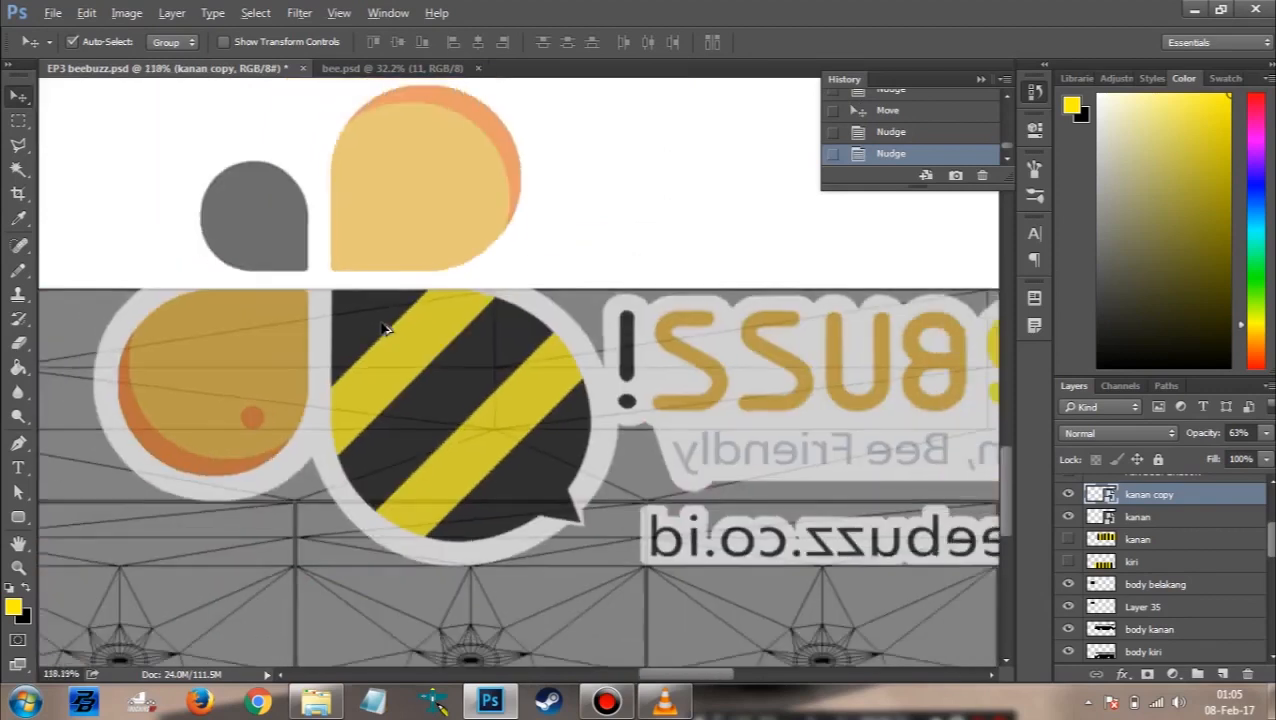
key(ctrl)
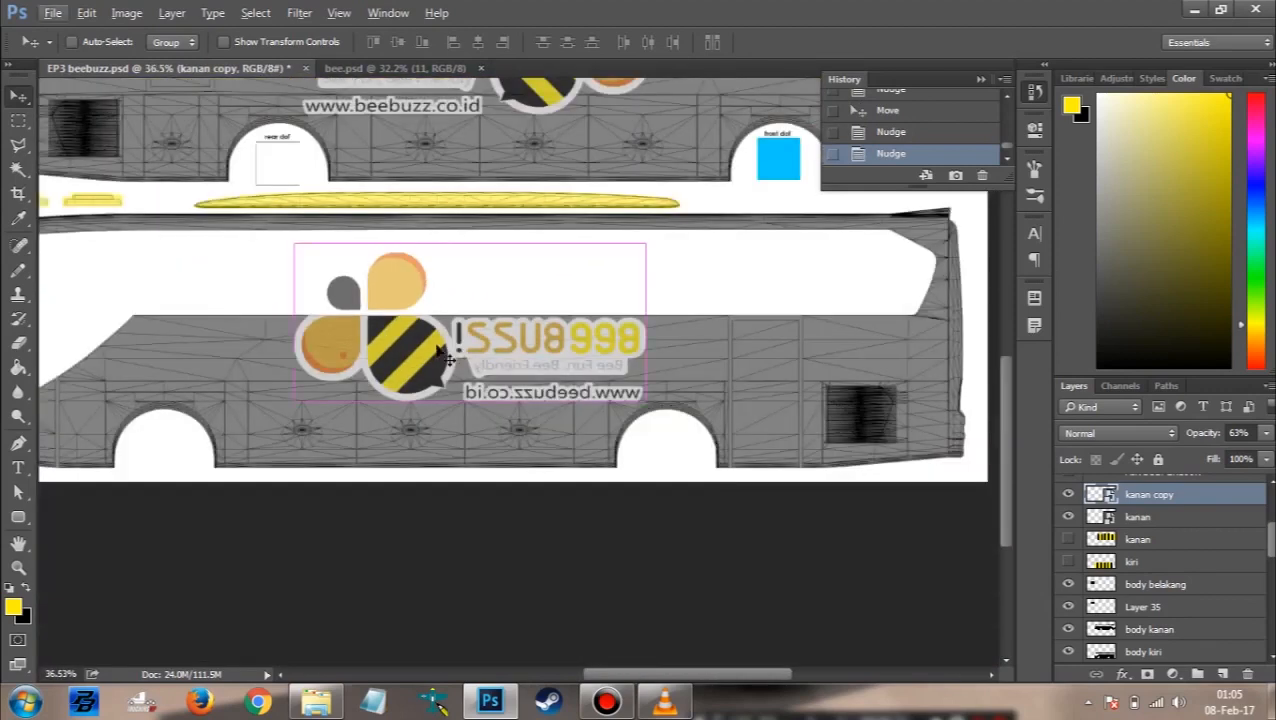
key(ctrl+t)
right_click(434, 344)
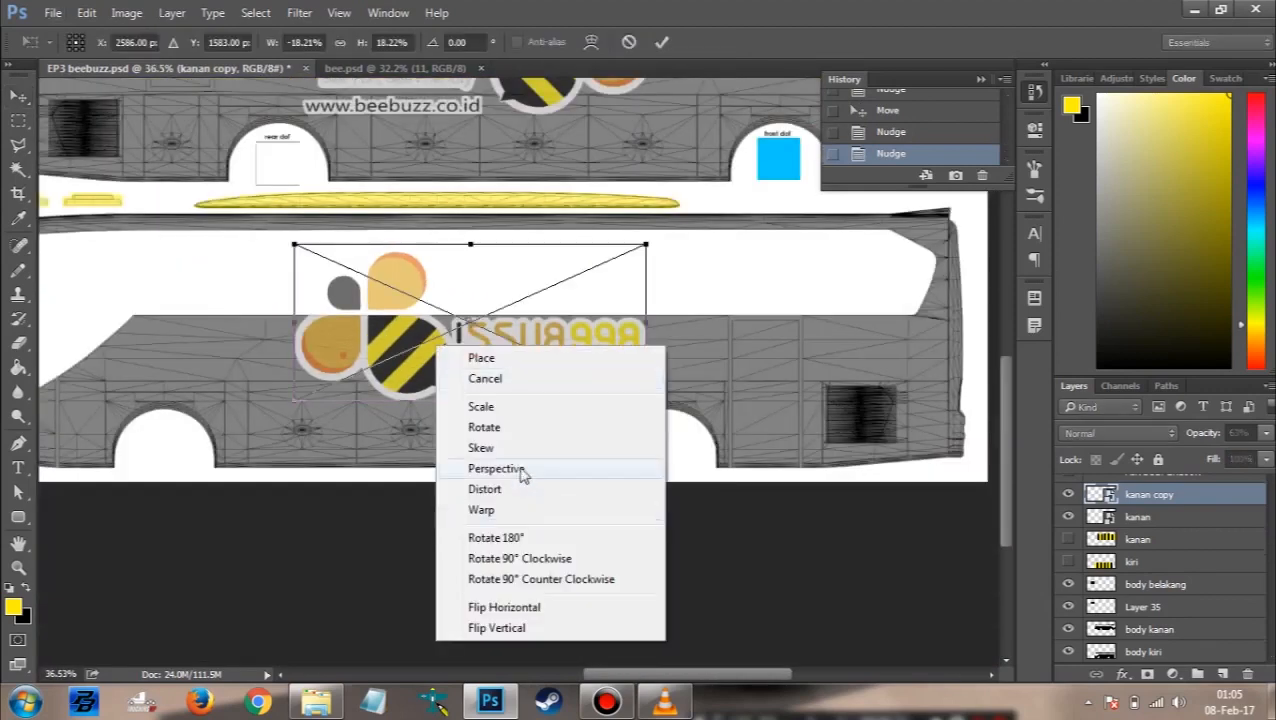
click(515, 608)
click(661, 42)
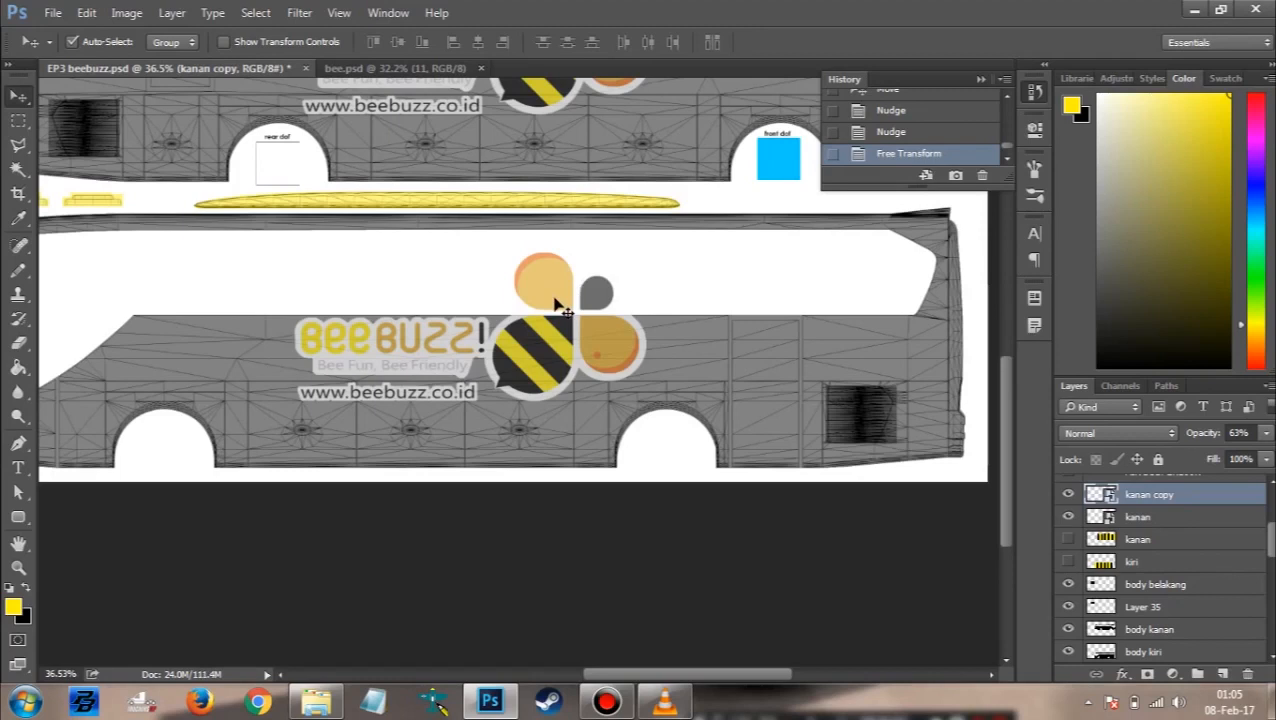
Step: Compare the logo placement on the upper and lower bus sides of the template
scroll(535, 310, up, 3)
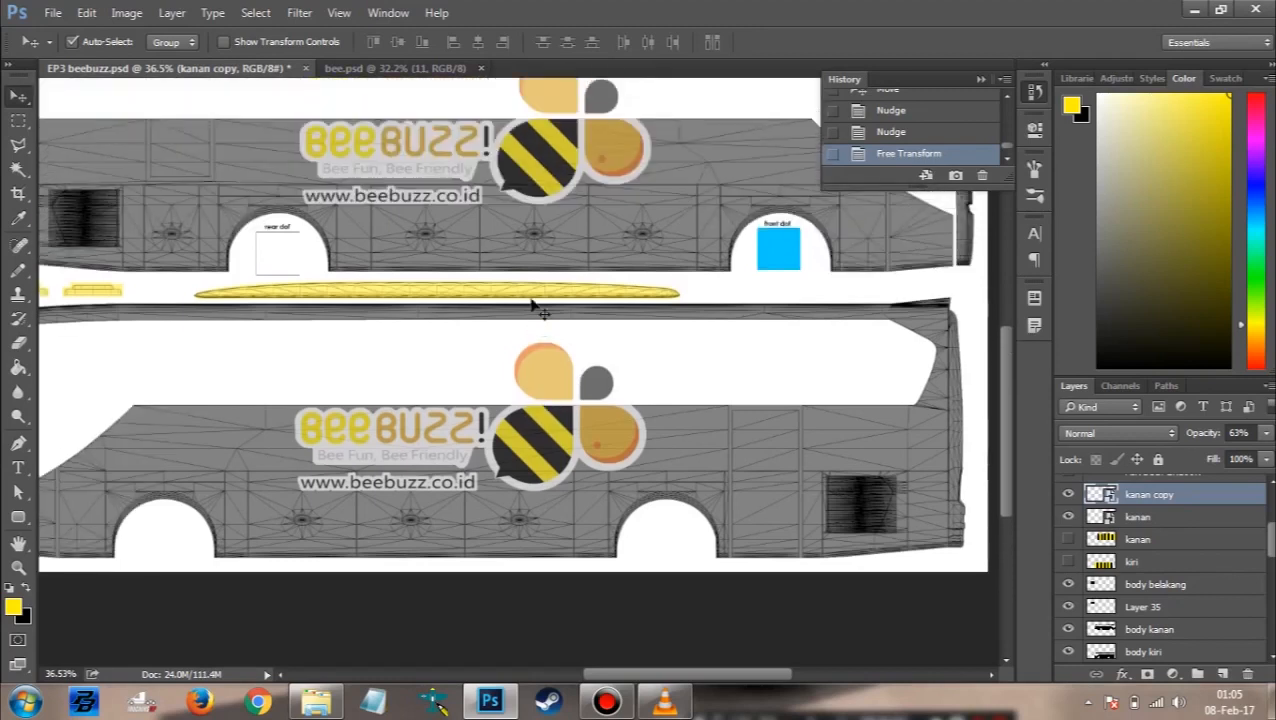
scroll(482, 369, down, 2)
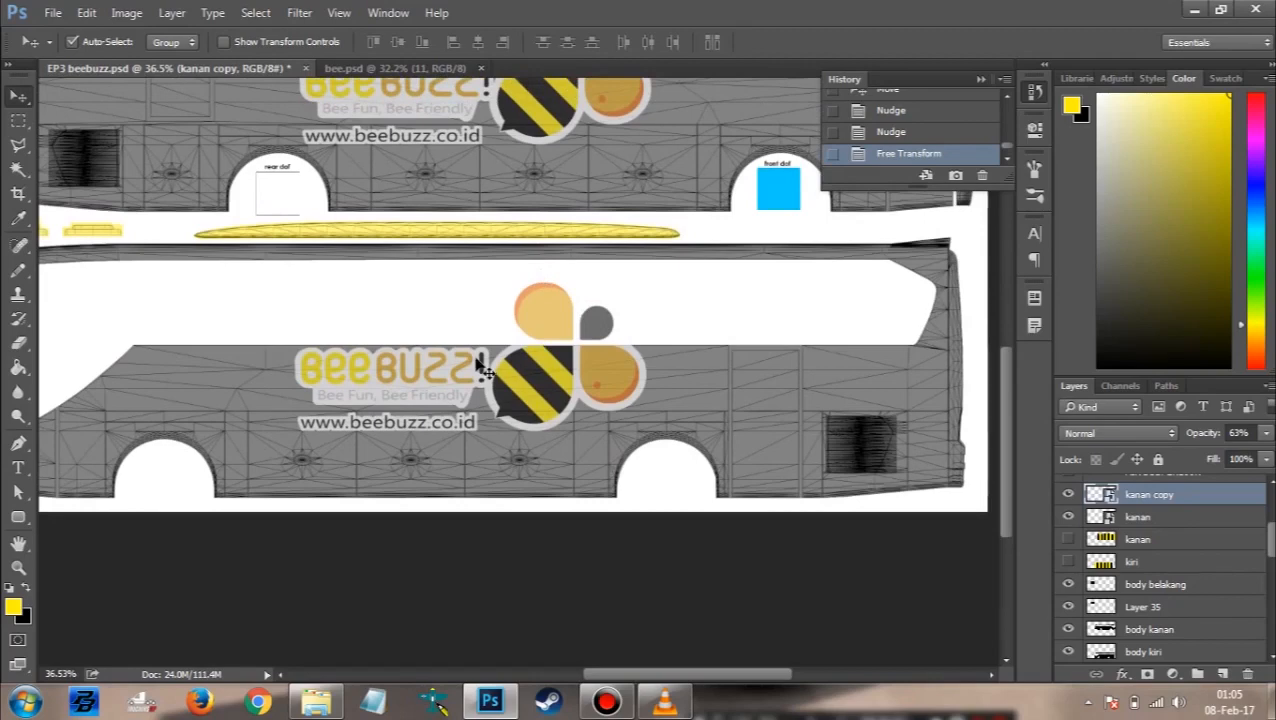
scroll(480, 368, up, 6)
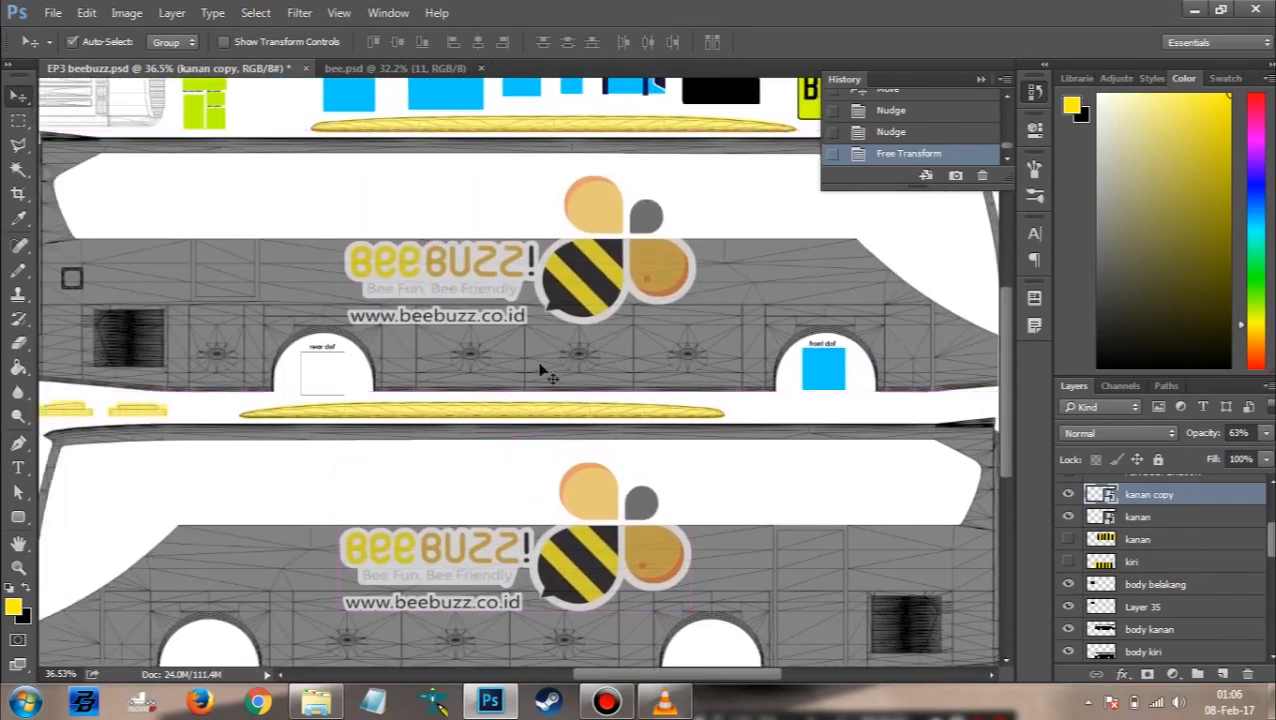
scroll(547, 385, down, 2)
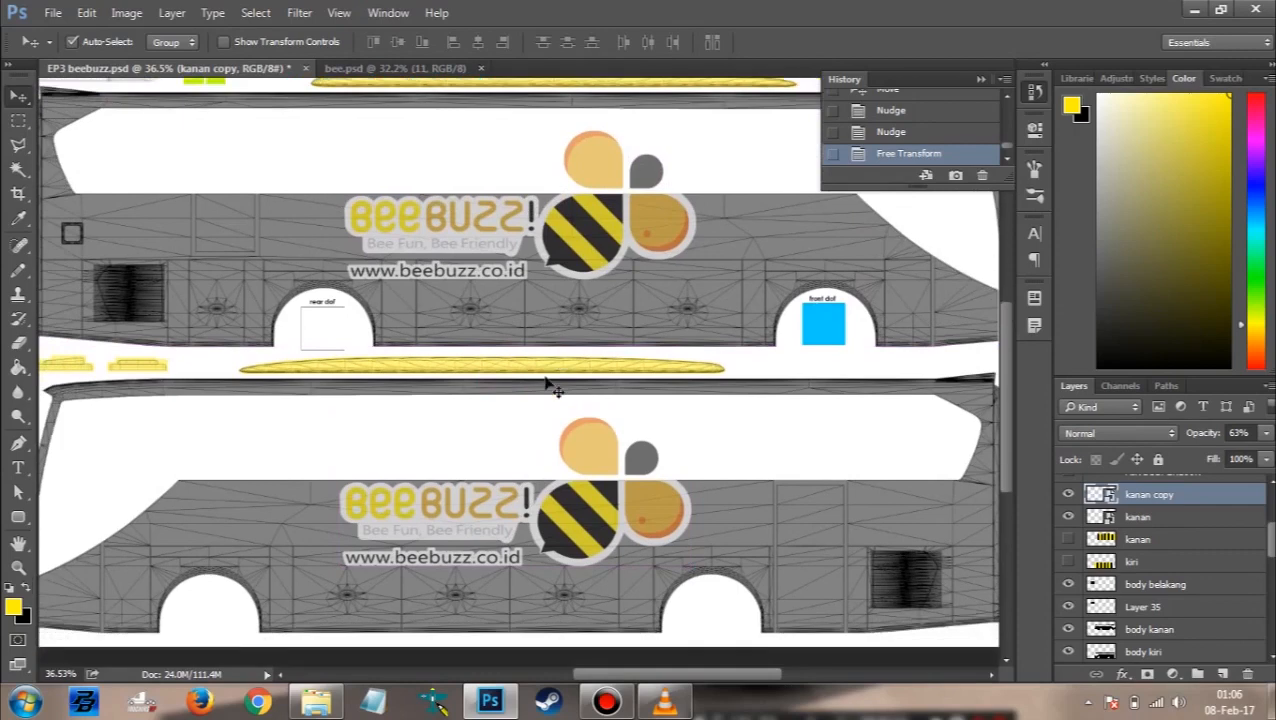
scroll(547, 385, down, 1)
scroll(547, 385, up, 5)
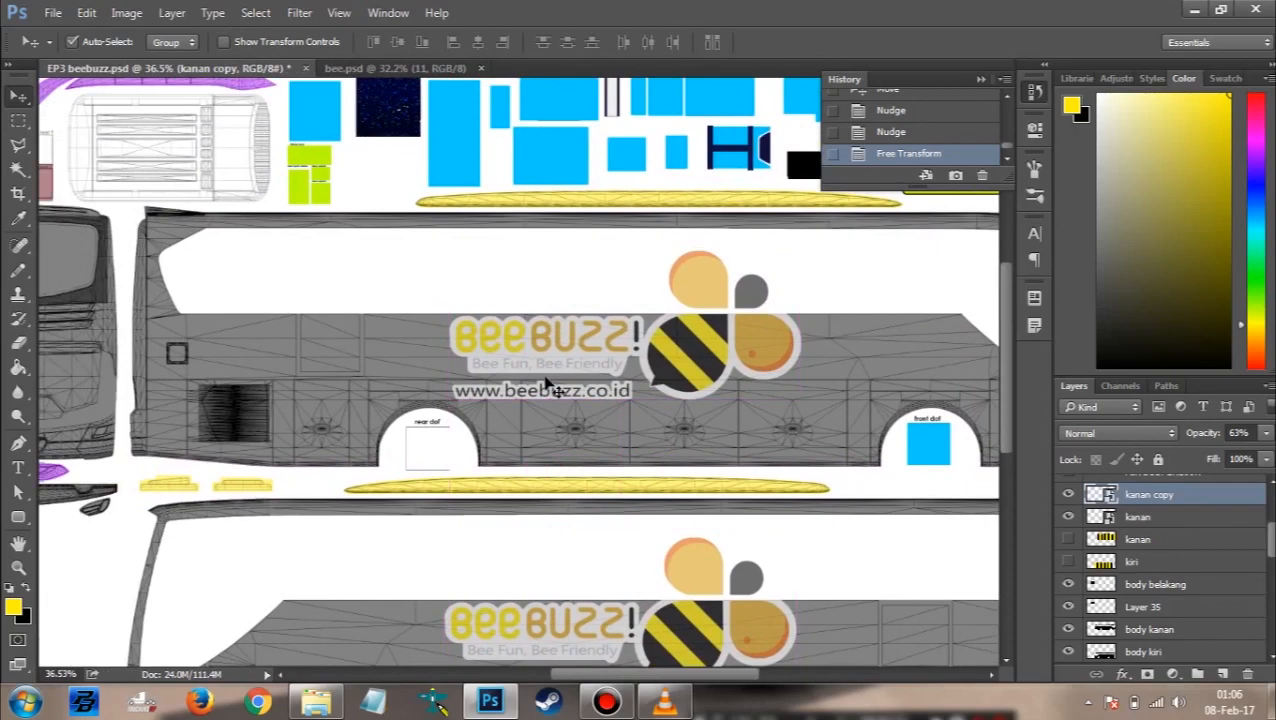
scroll(547, 385, up, 3)
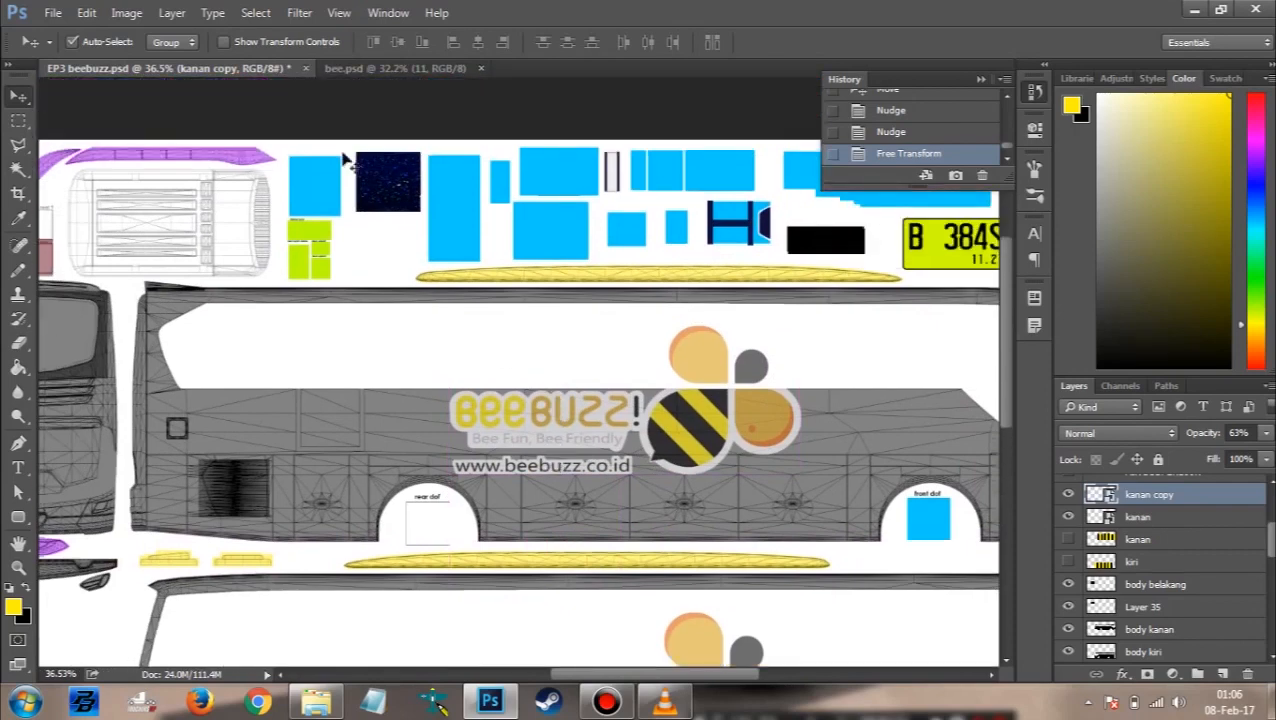
Step: Switch to bee.psd and copy the white contact details with their icons into EP3 beebuzz.psd, over the upper bus side
click(401, 66)
scroll(379, 441, down, 4)
scroll(385, 455, left, 4)
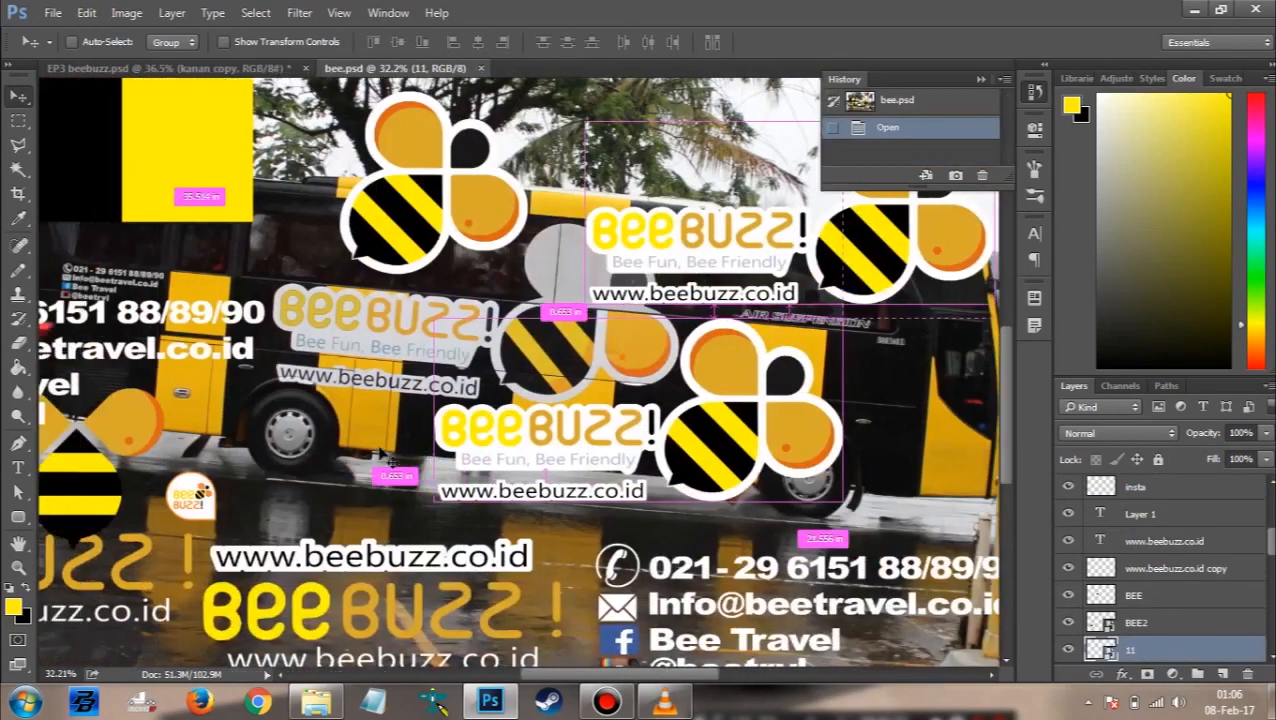
scroll(382, 455, left, 6)
ctrl+click(162, 333)
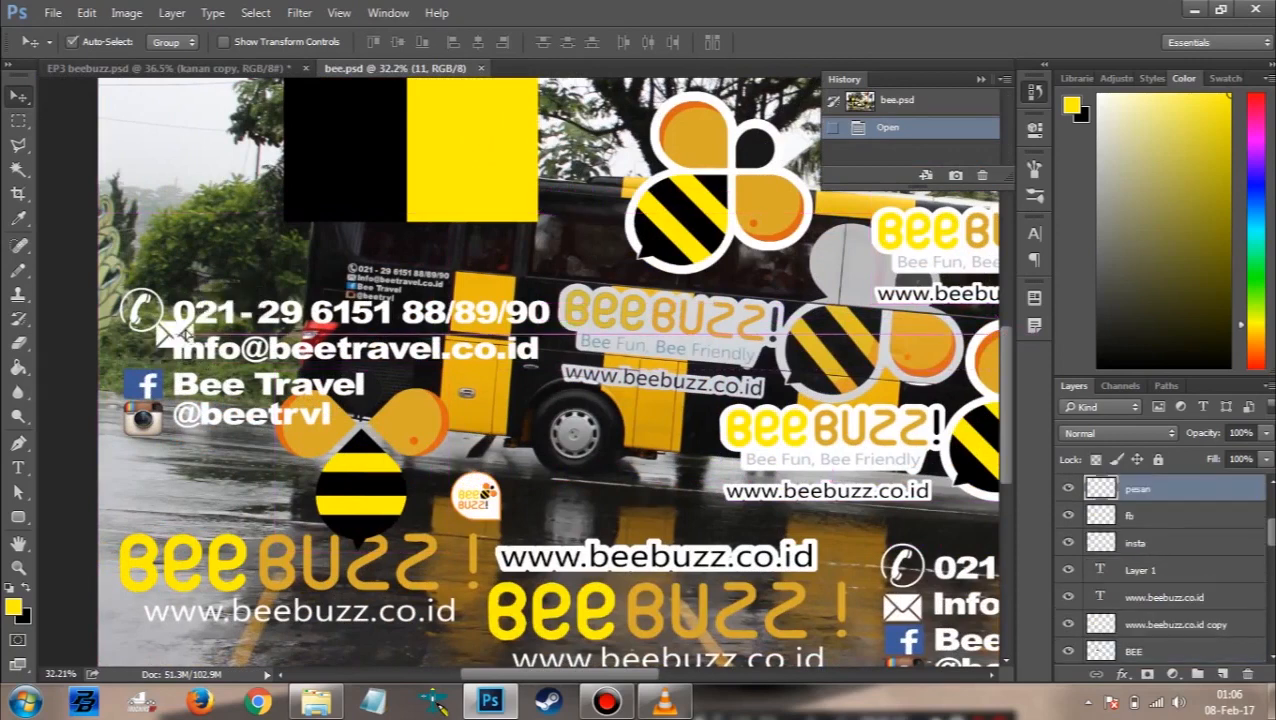
scroll(757, 512, down, 5)
drag(897, 508, 190, 457)
key(ctrl+t)
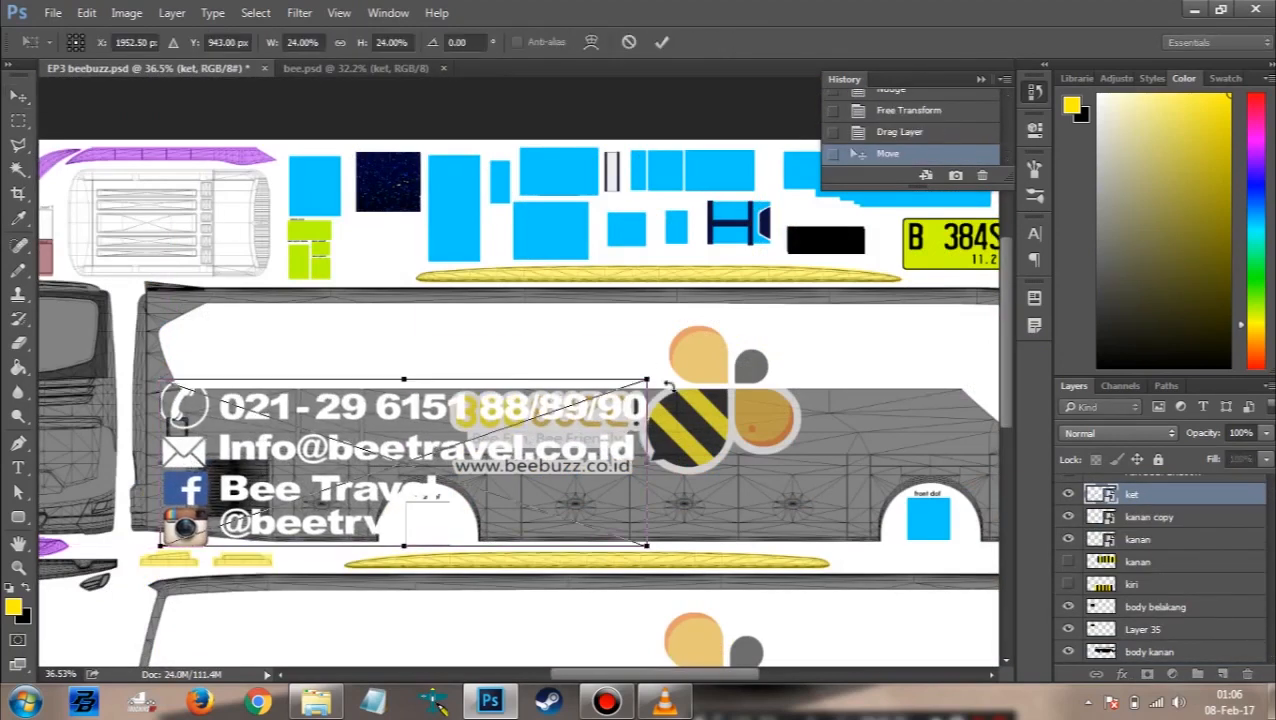
drag(650, 382, 486, 450)
scroll(486, 452, left, 3)
scroll(430, 460, up, 8)
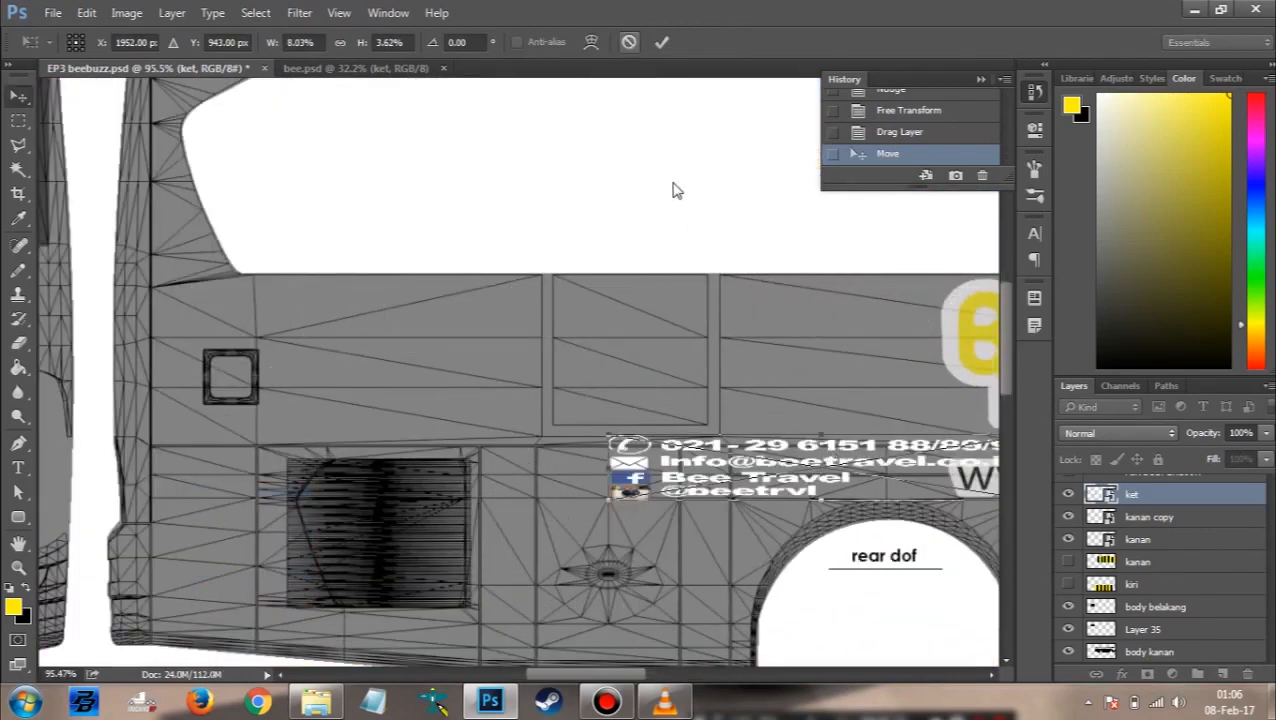
key(Escape)
drag(672, 199, 680, 220)
Step: Scale the ket contact details proportionally to 5.73% and place them at the rear of the upper bus side, just below the window edge
key(ctrl+t)
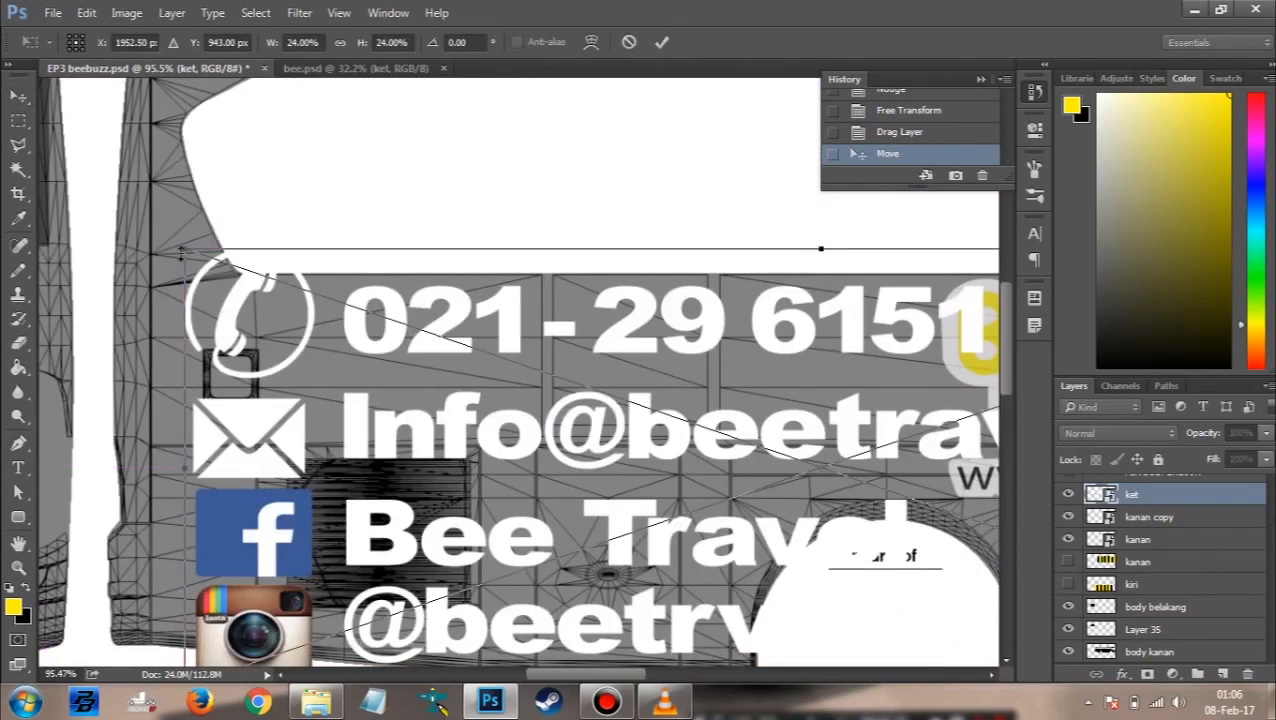
drag(186, 249, 671, 494)
drag(883, 462, 383, 330)
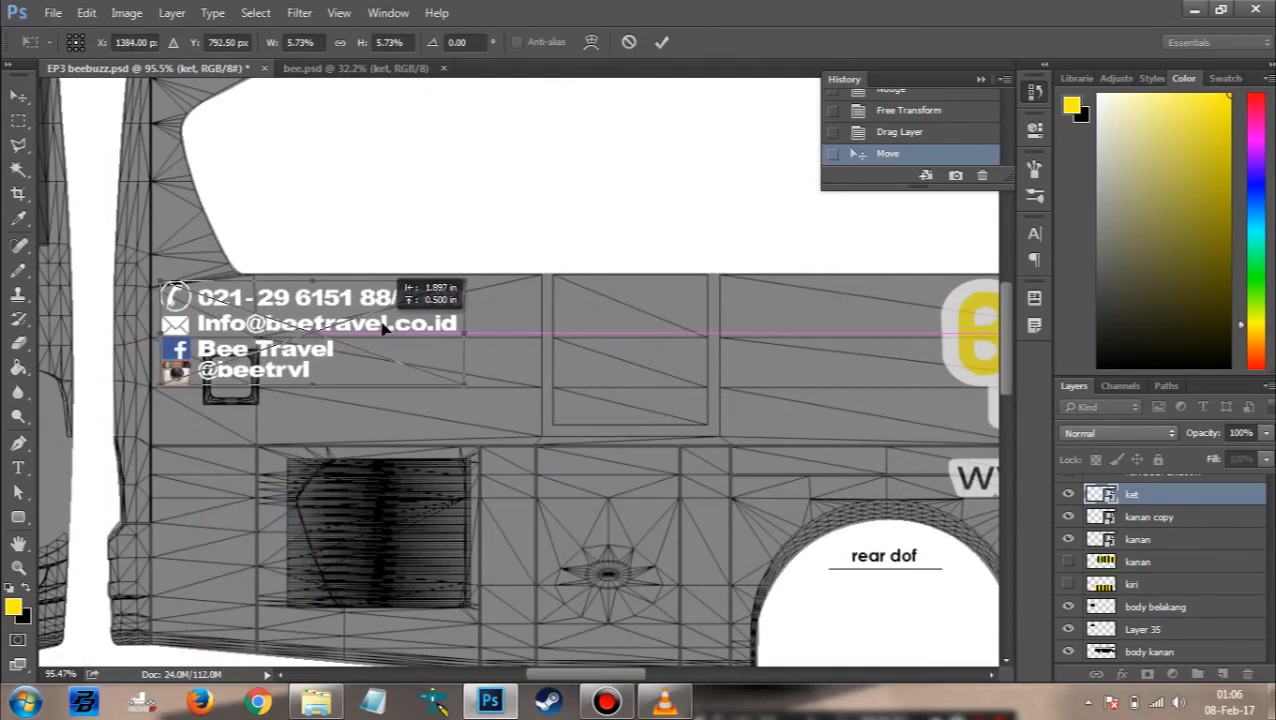
click(661, 42)
scroll(340, 290, left, 1)
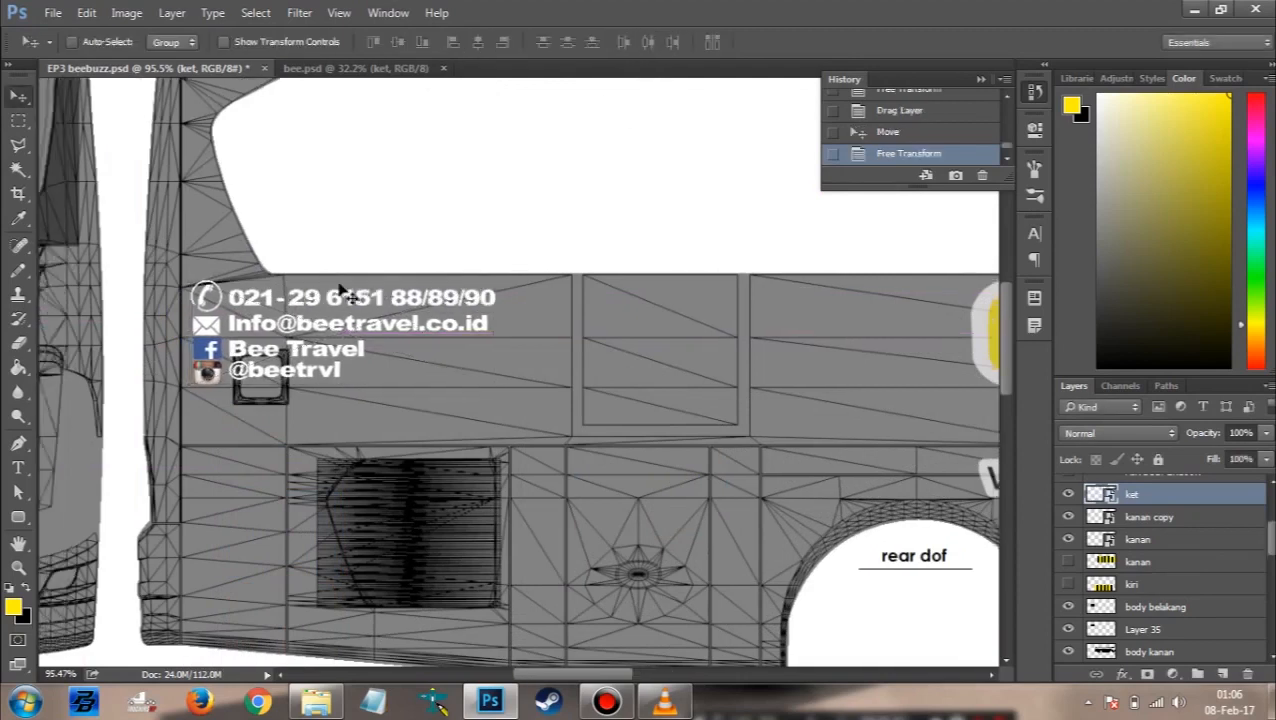
scroll(340, 290, up, 3)
drag(293, 337, 285, 352)
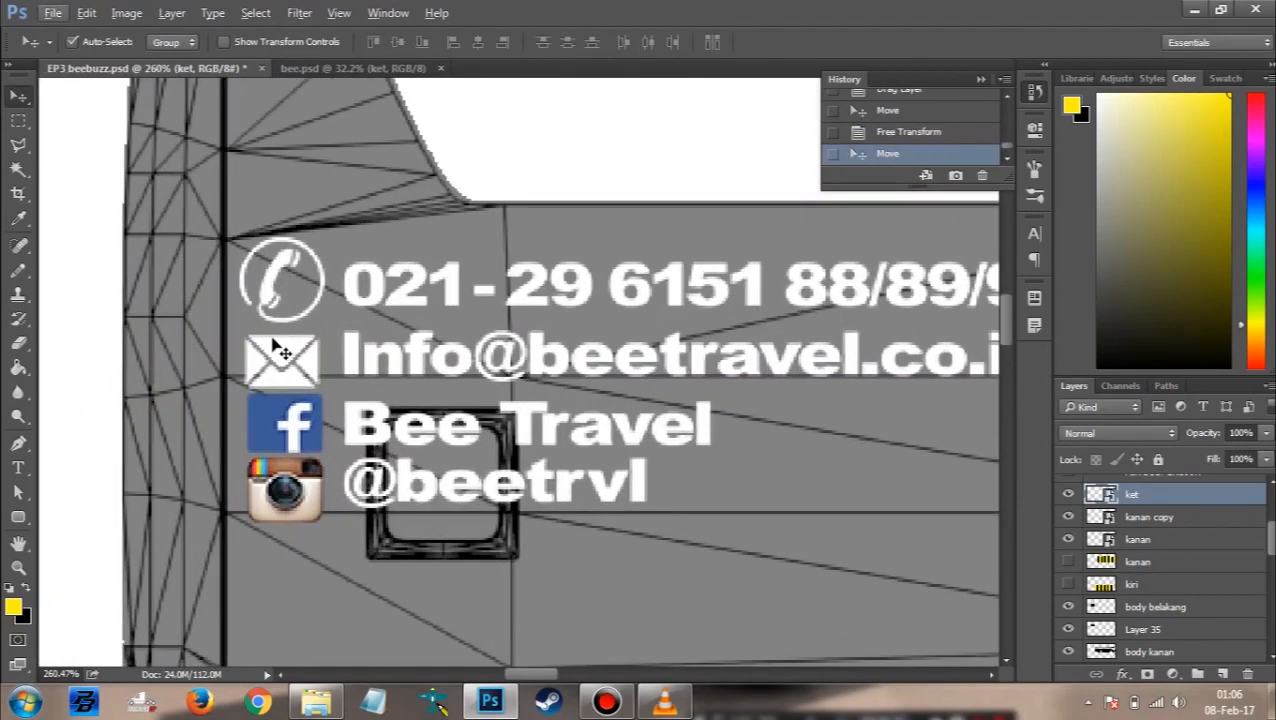
Step: Nudge the ket contact details five steps toward the front of the upper bus side and one step up
key(Right)
key(Right)
key(Right)
key(Right)
key(Right)
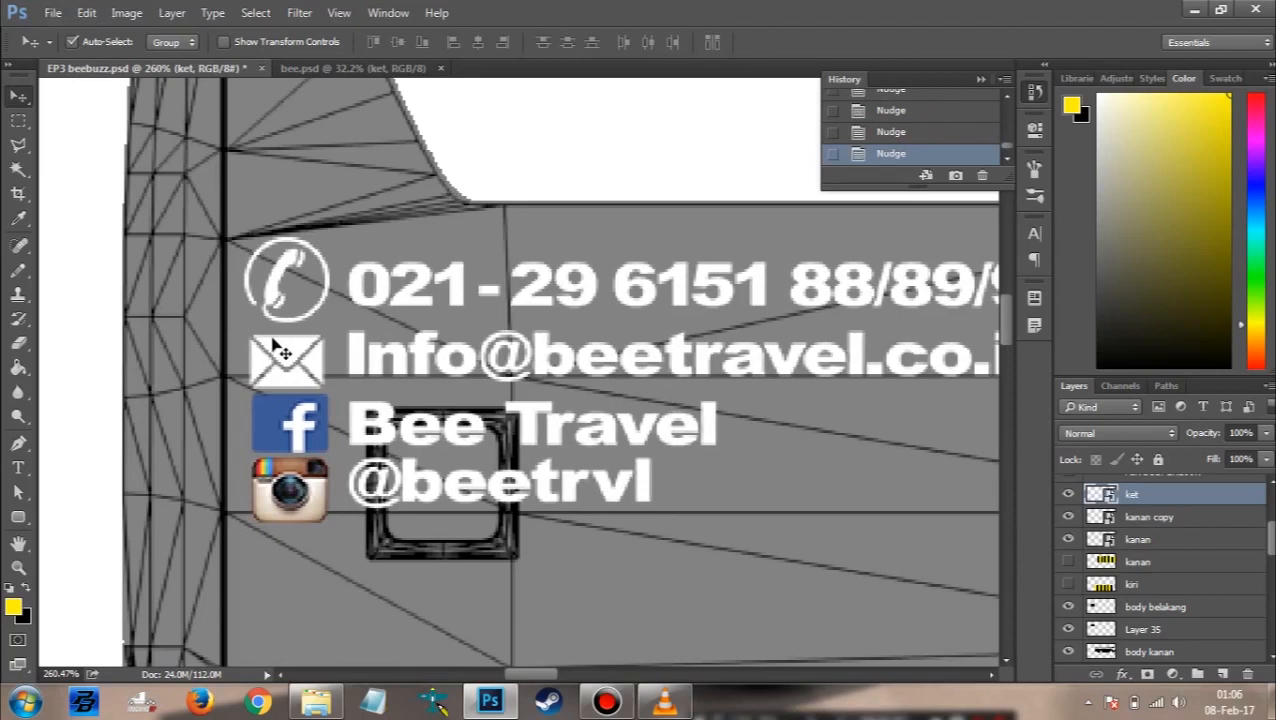
key(Up)
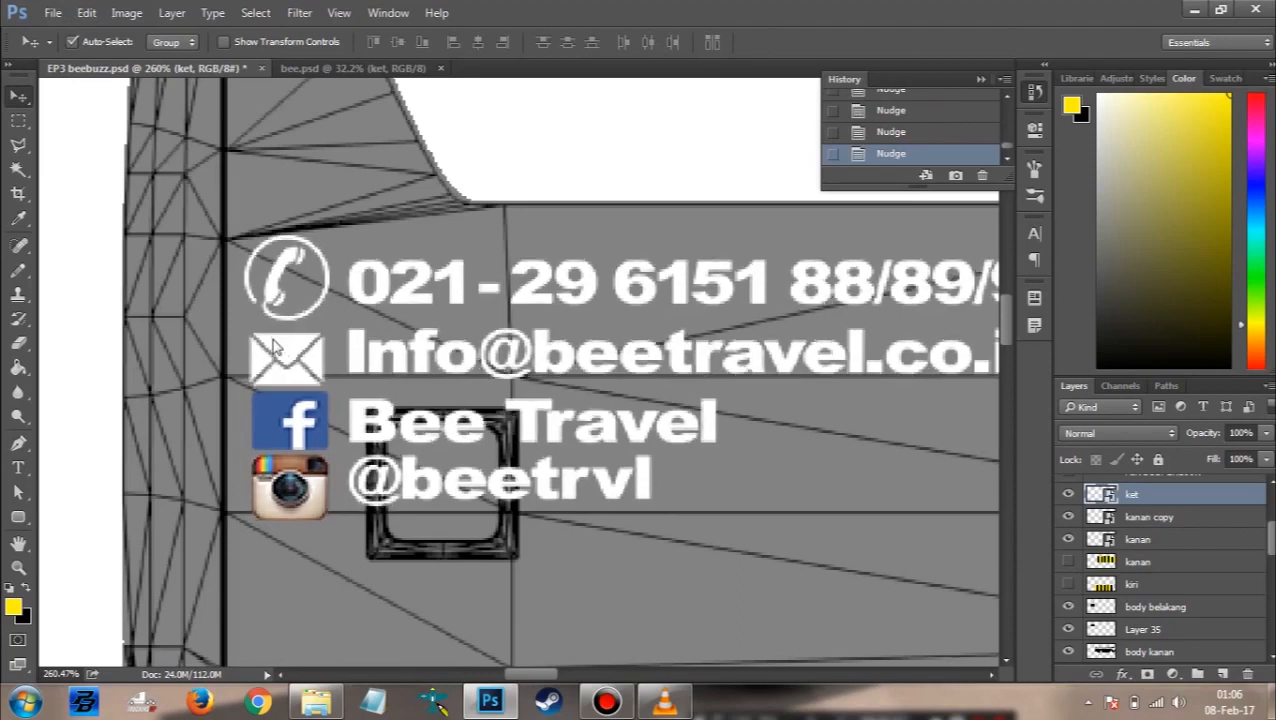
Step: Duplicate the ket contact details layer and flip the copy horizontally
key(ctrl+j)
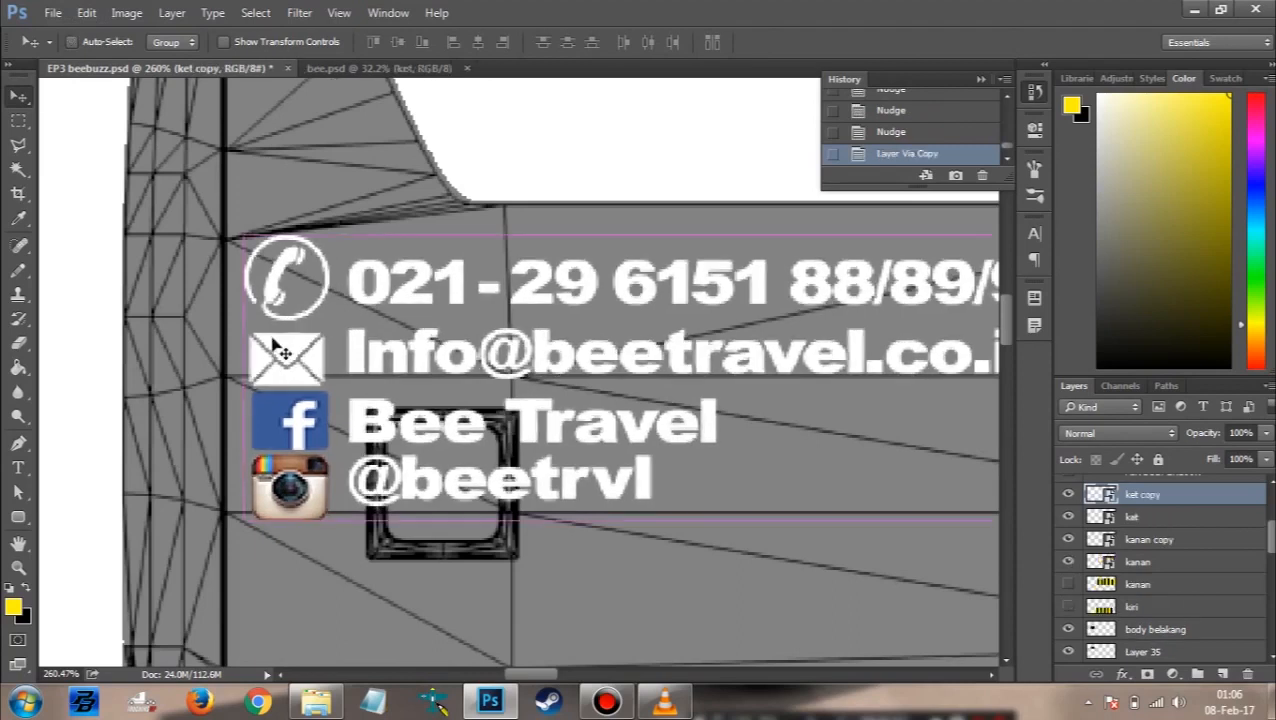
key(ctrl+t)
right_click(430, 444)
click(478, 405)
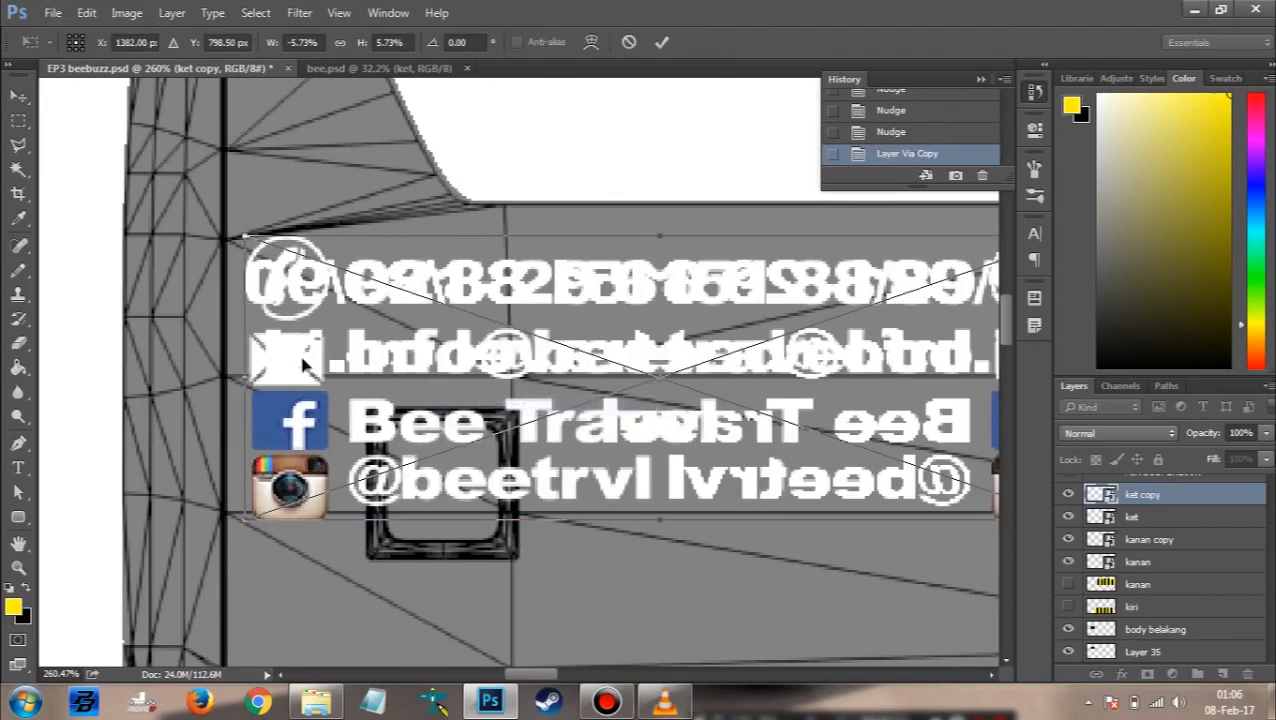
Step: Place the mirrored ket copy at the rear of the lower bus side, just below the window edge
scroll(540, 345, down, 10)
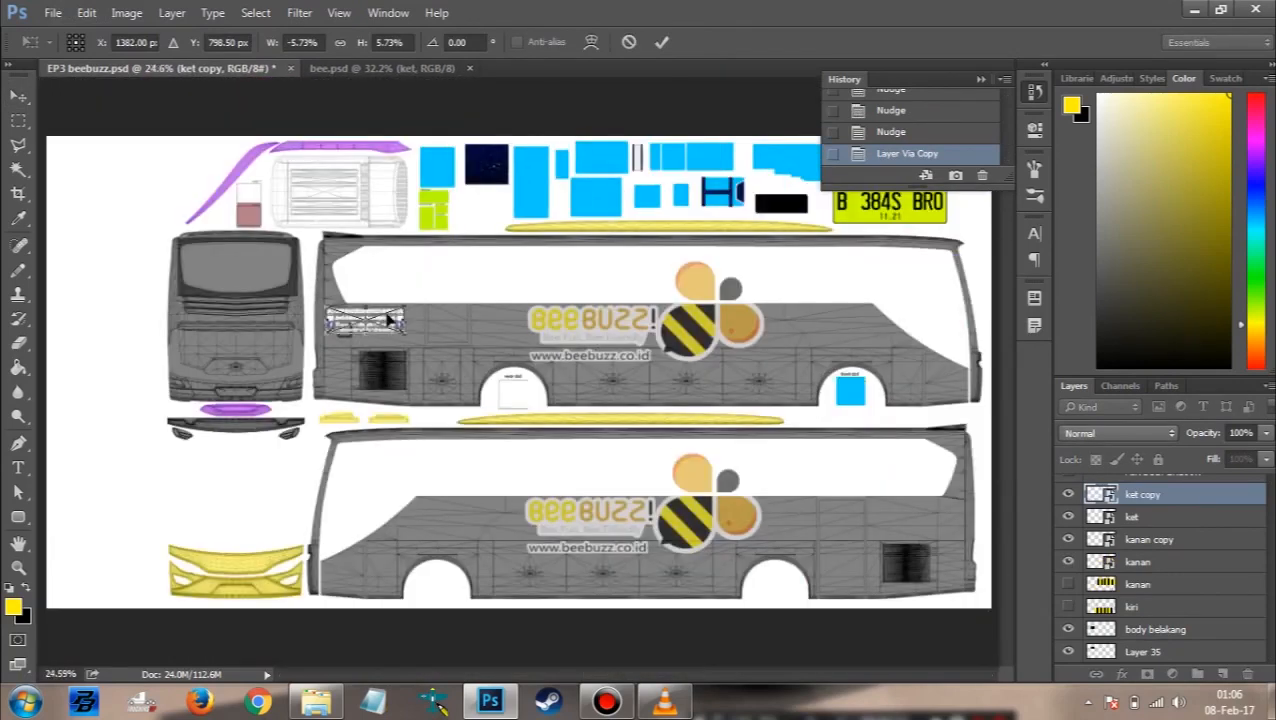
drag(390, 318, 952, 503)
scroll(980, 540, up, 1)
scroll(980, 540, up, 8)
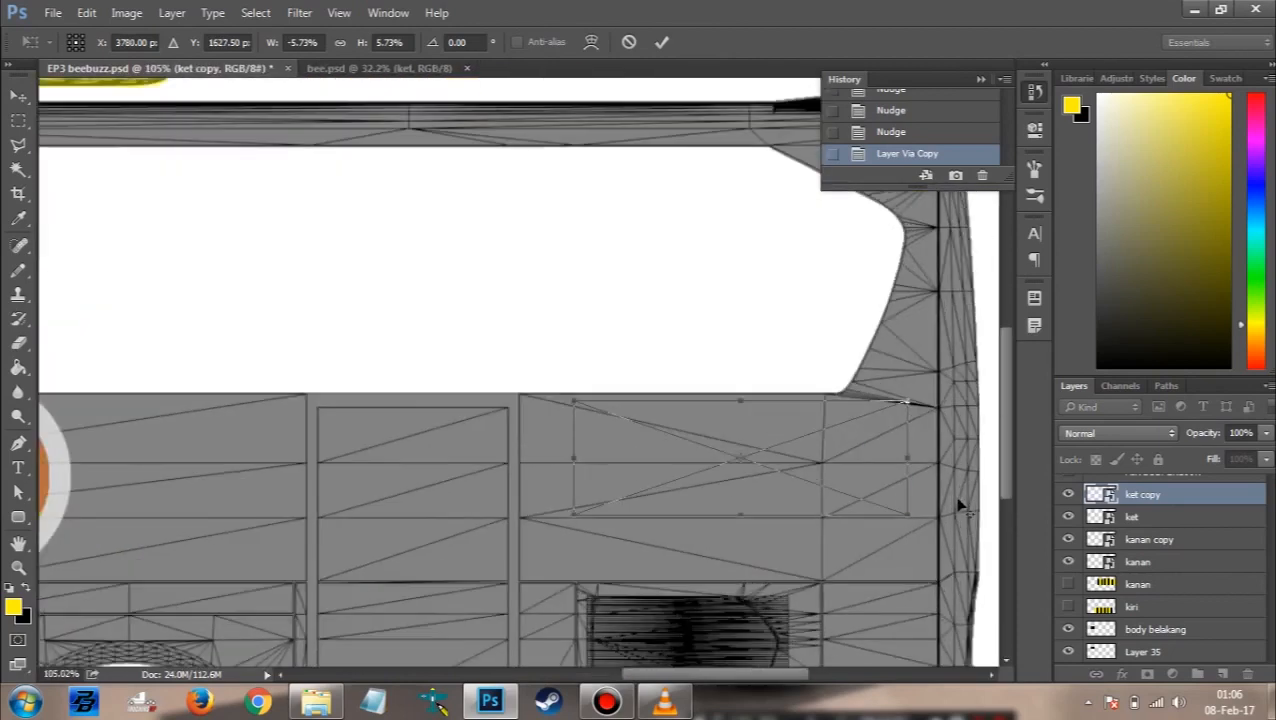
drag(733, 400, 674, 402)
scroll(698, 370, down, 3)
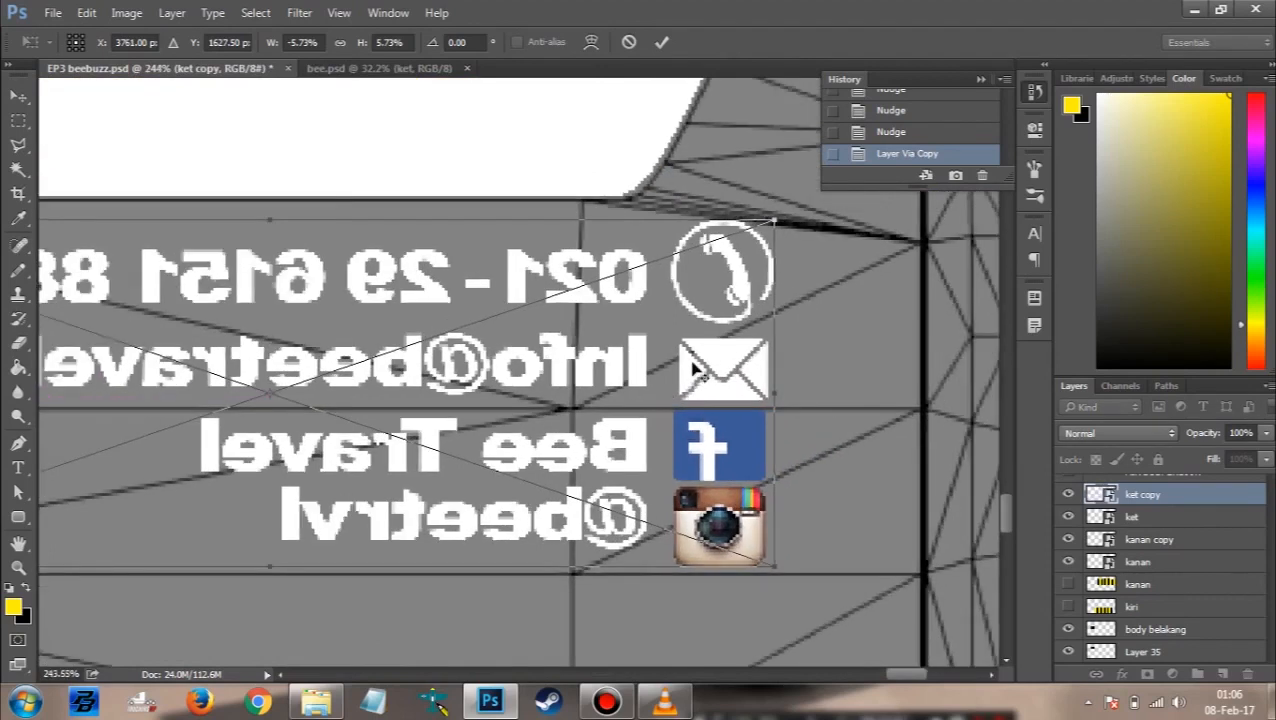
scroll(697, 370, up, 2)
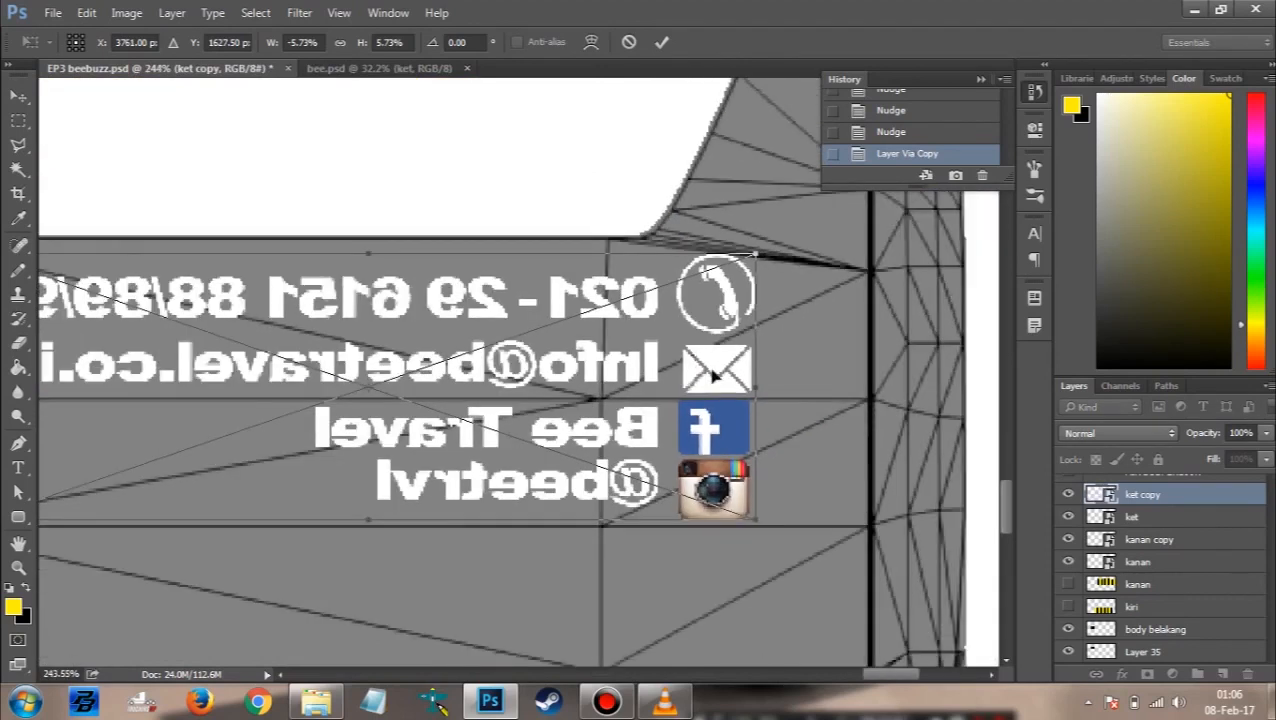
click(662, 43)
Step: Compare the placement of the contact details at the rear of the upper and lower bus sides
scroll(191, 250, down, 9)
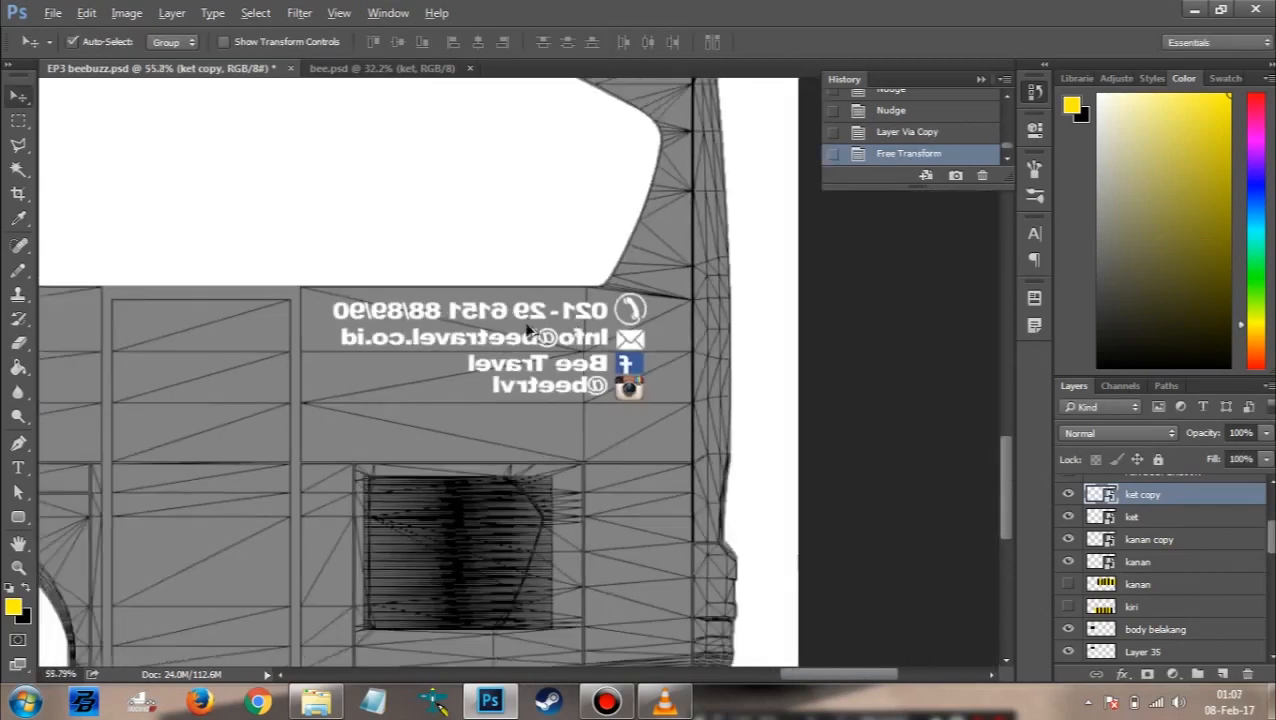
scroll(128, 236, up, 6)
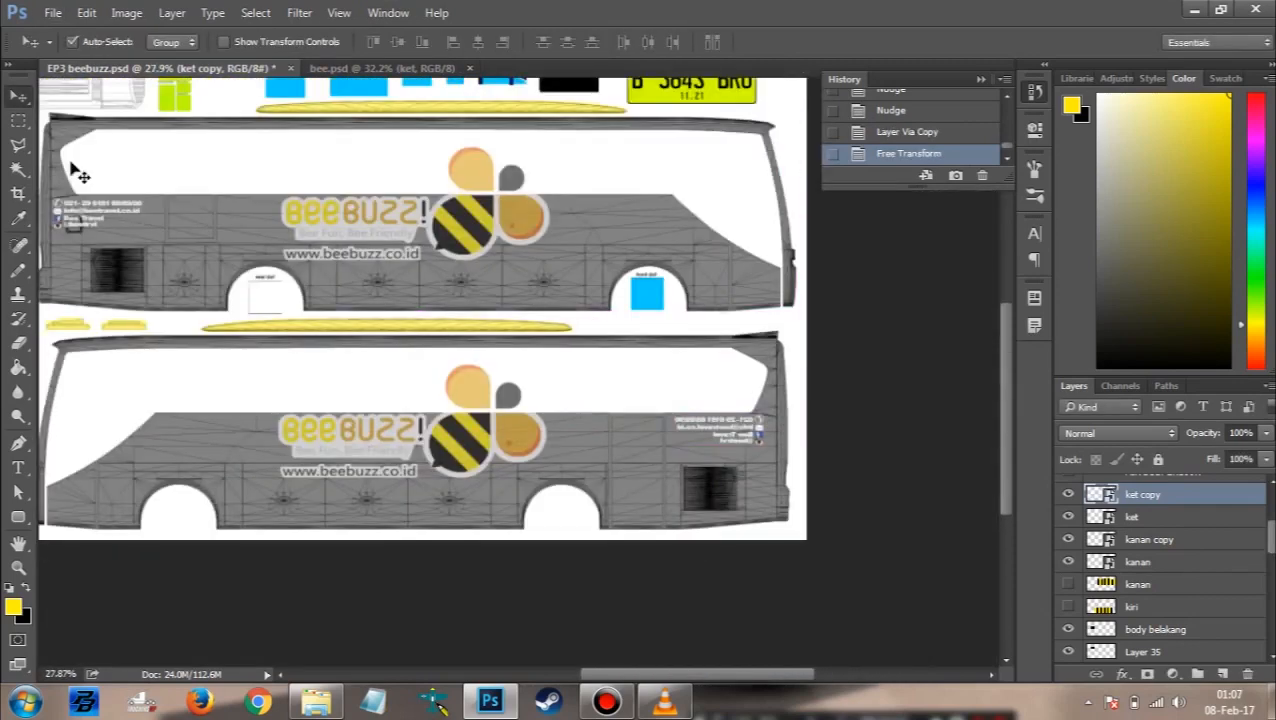
scroll(287, 229, up, 2)
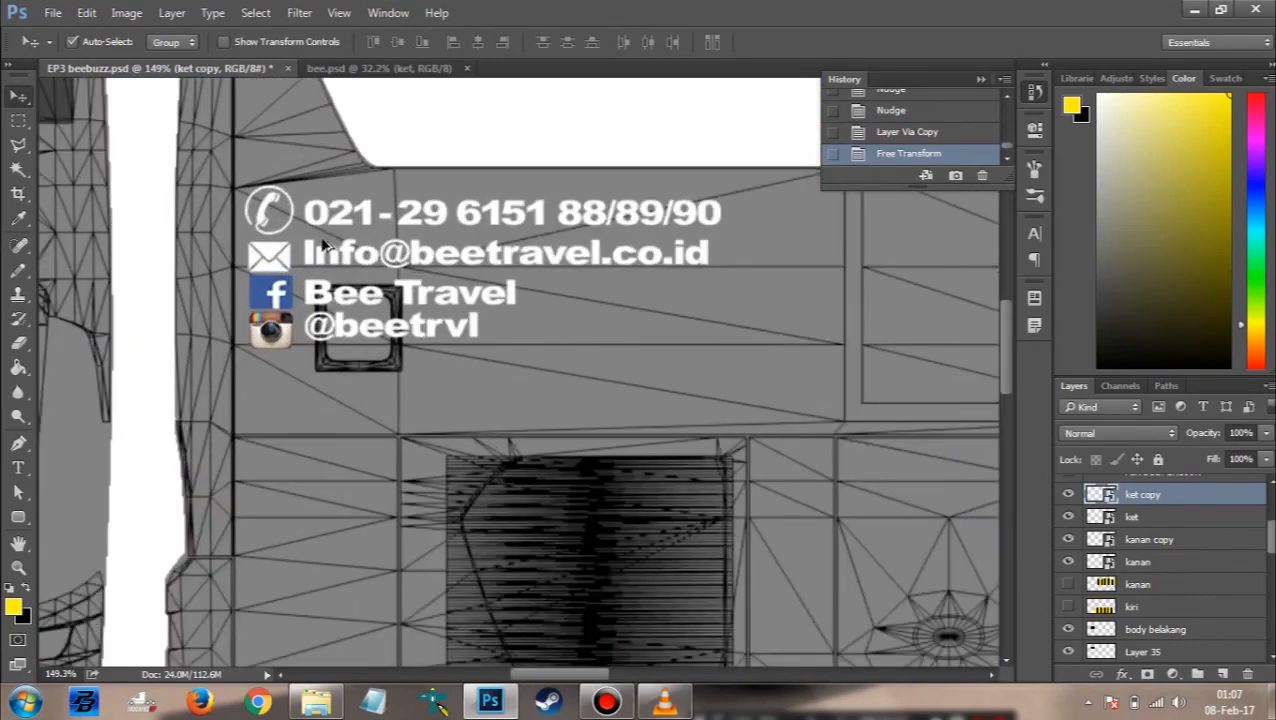
scroll(300, 235, down, 4)
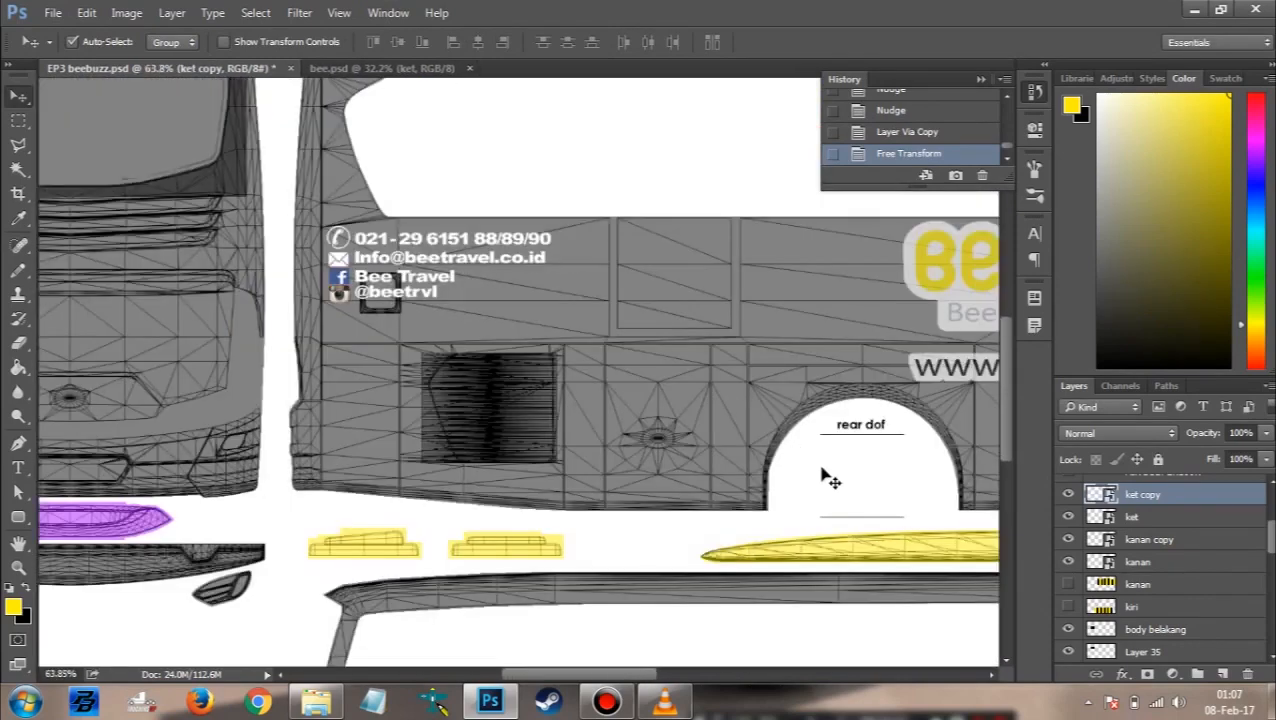
scroll(826, 476, down, 3)
scroll(826, 476, right, 5)
scroll(840, 533, right, 7)
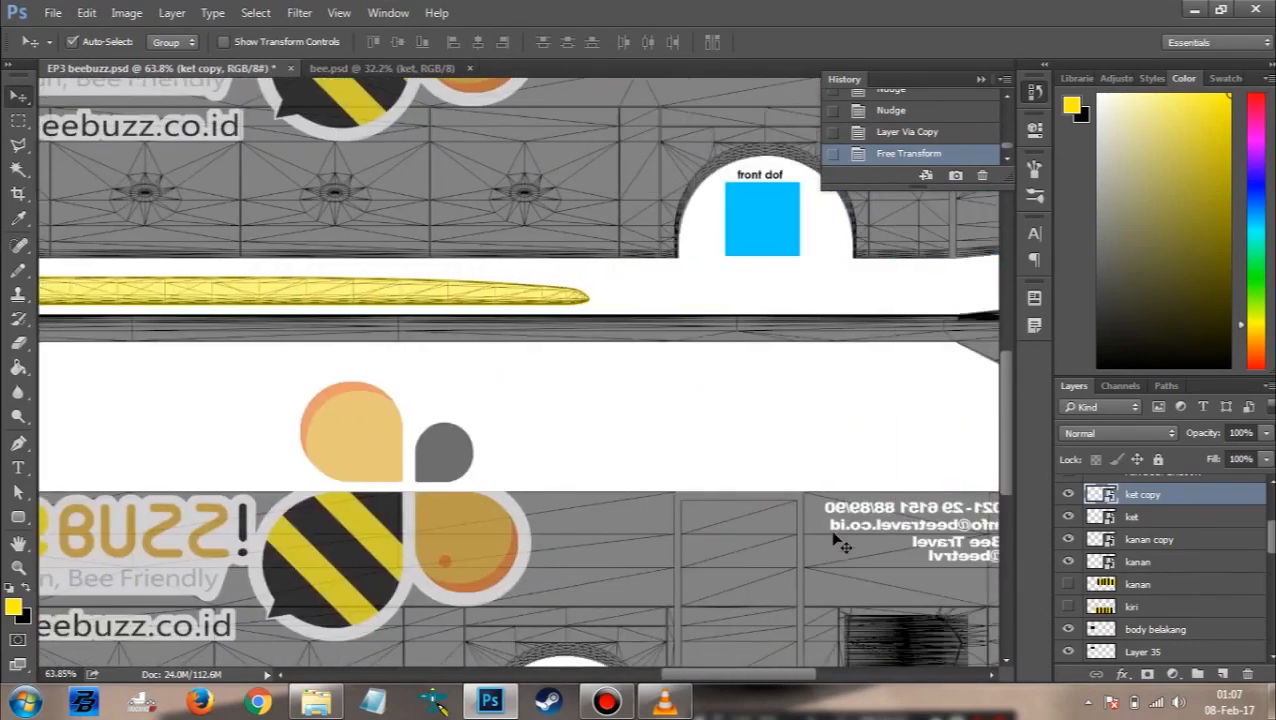
scroll(855, 527, down, 2)
scroll(826, 453, right, 2)
scroll(700, 400, up, 6)
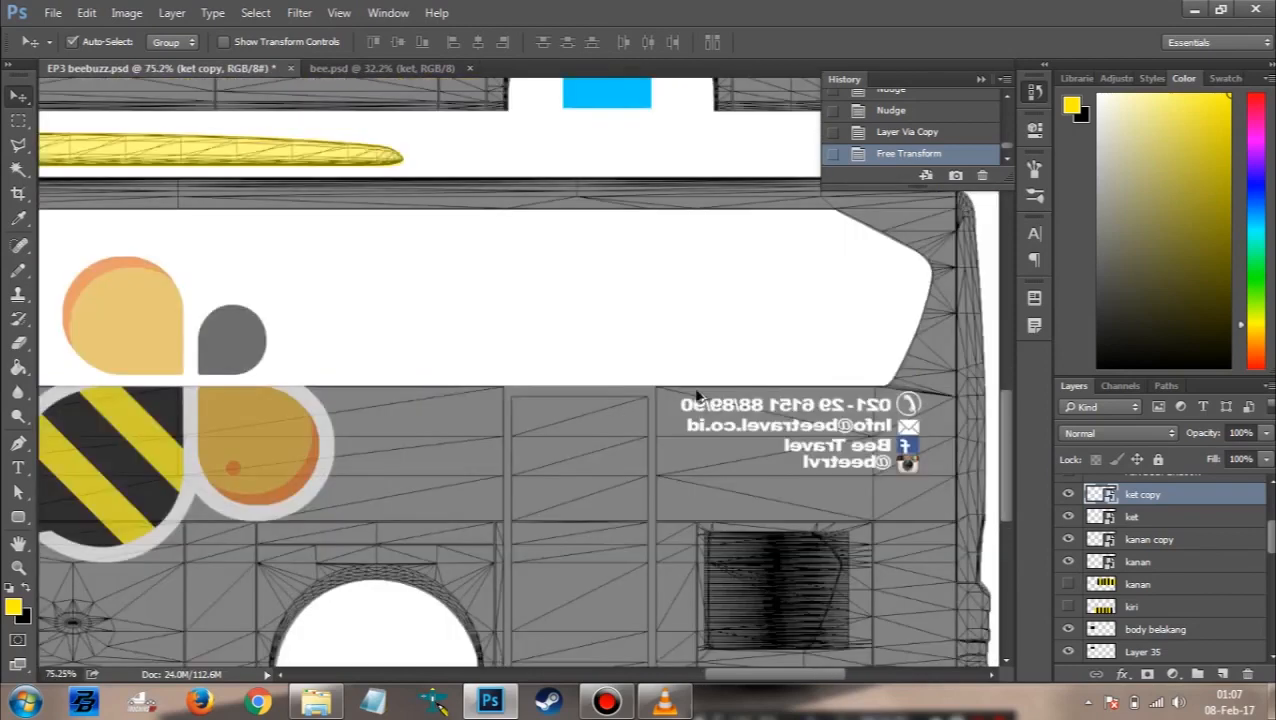
Step: Move the ket copy contact details closer to the rear edge of the lower bus side and slightly lower
scroll(905, 450, right, 3)
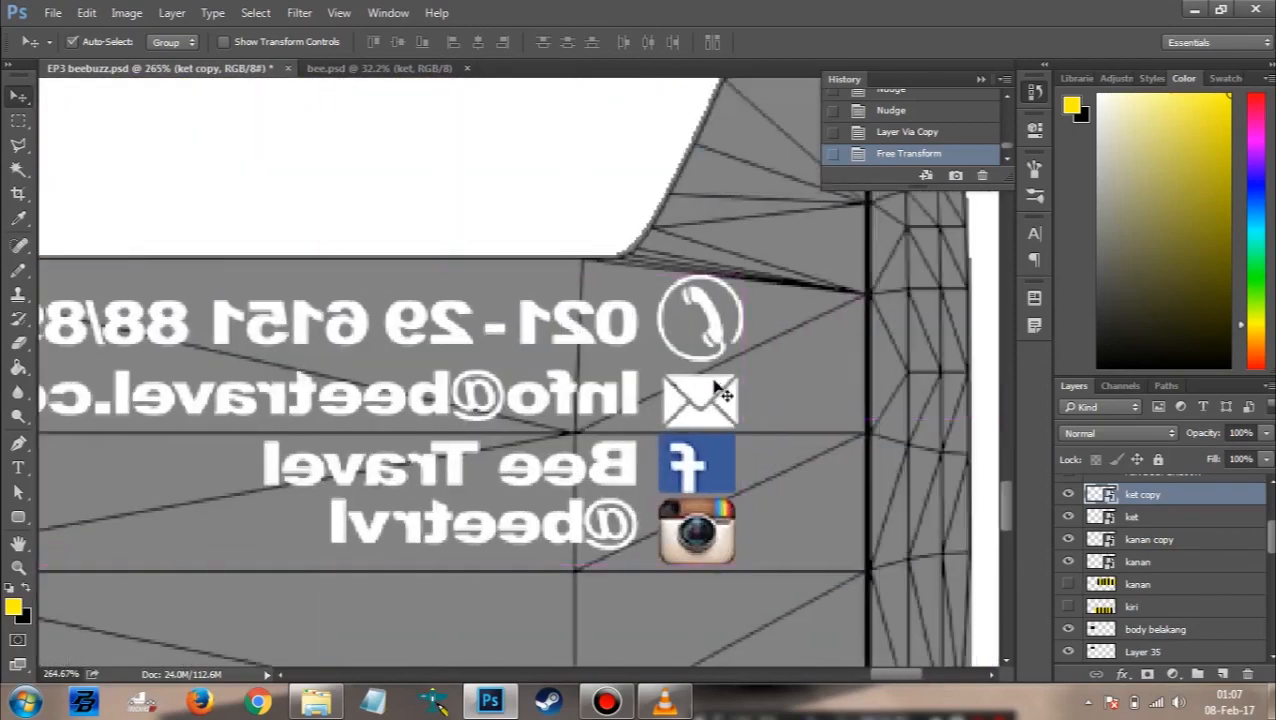
drag(700, 392, 808, 393)
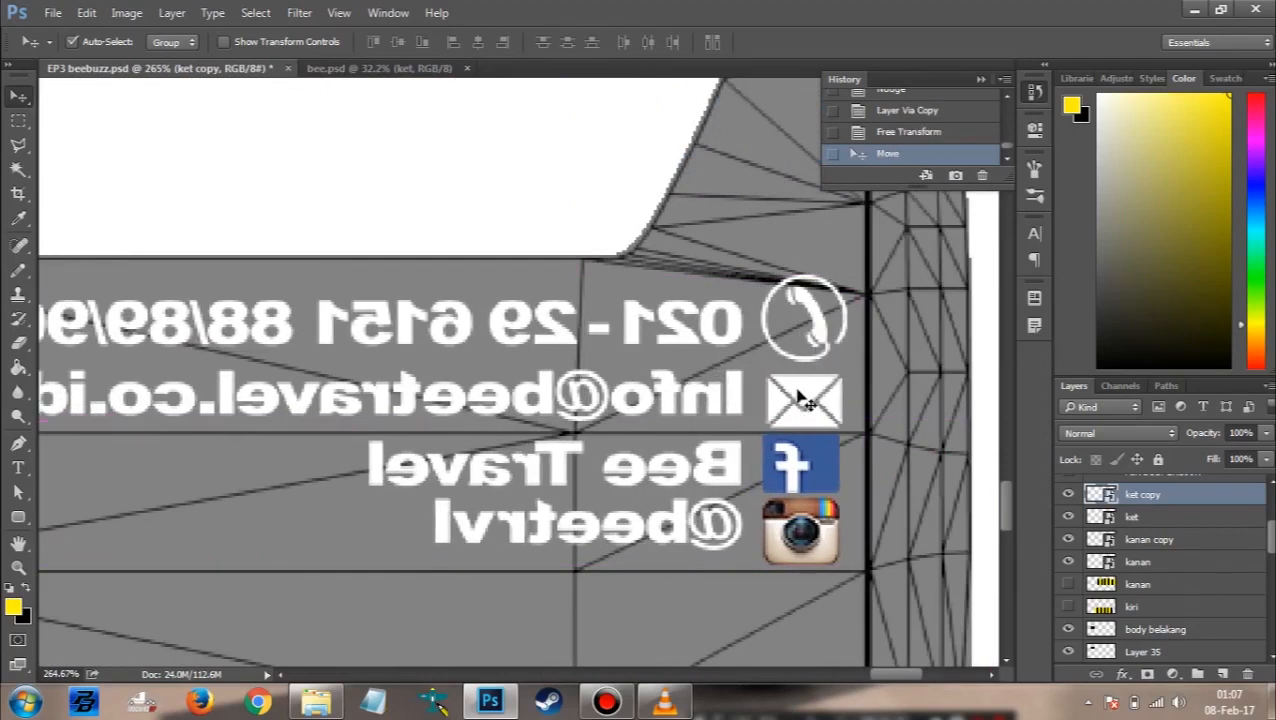
scroll(775, 405, down, 1)
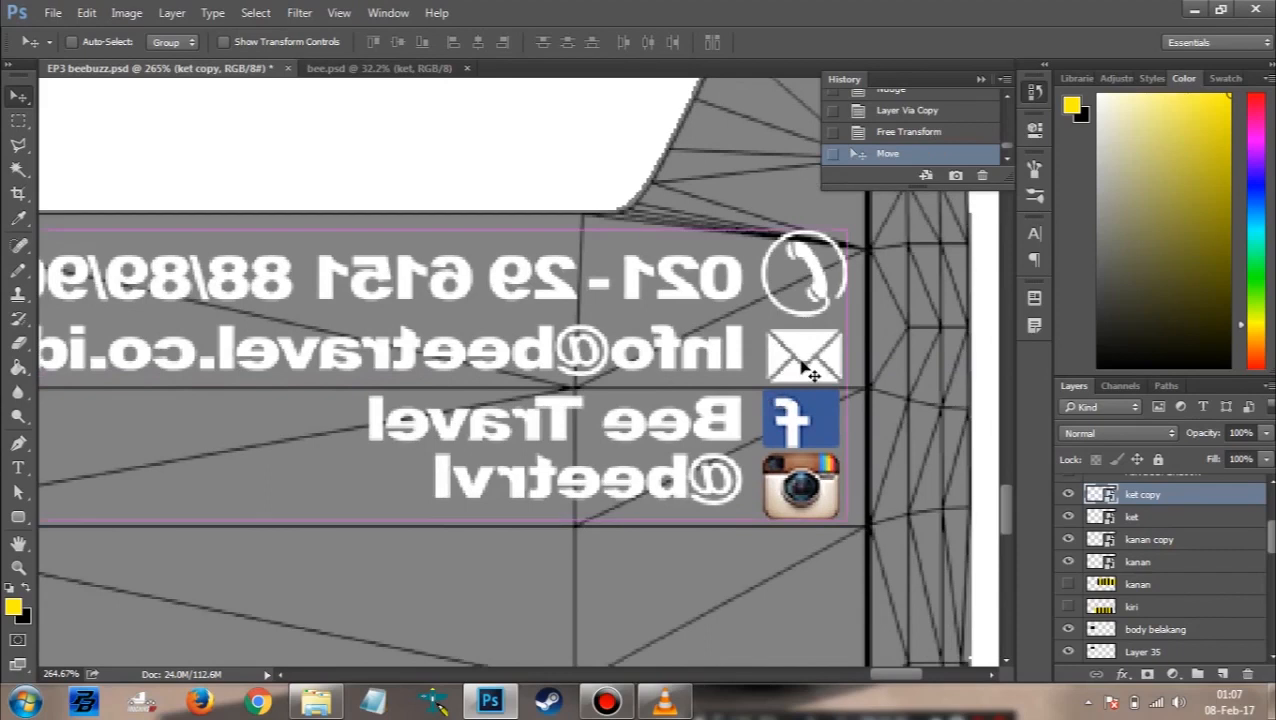
drag(809, 345, 809, 368)
key(Up)
key(Up)
key(Up)
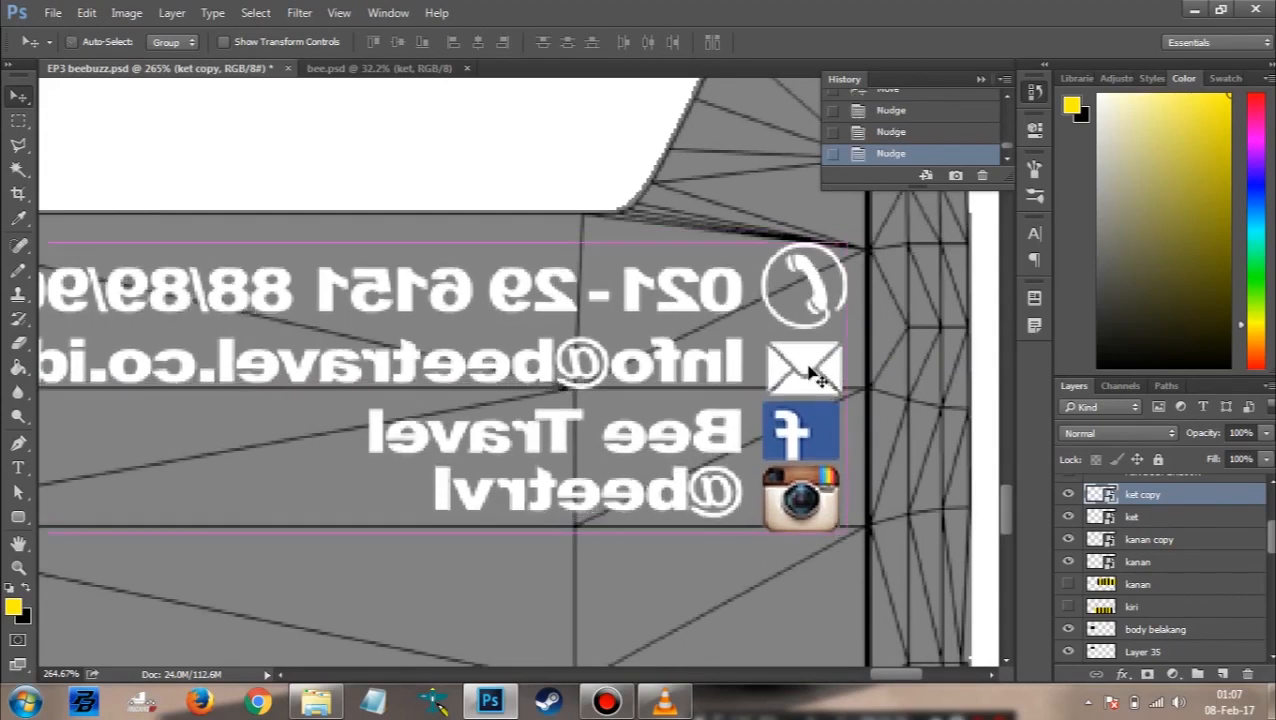
Step: Flip the ket copy contact details horizontally in place so the text reads the right way round
key(ctrl+t)
right_click(813, 370)
click(880, 629)
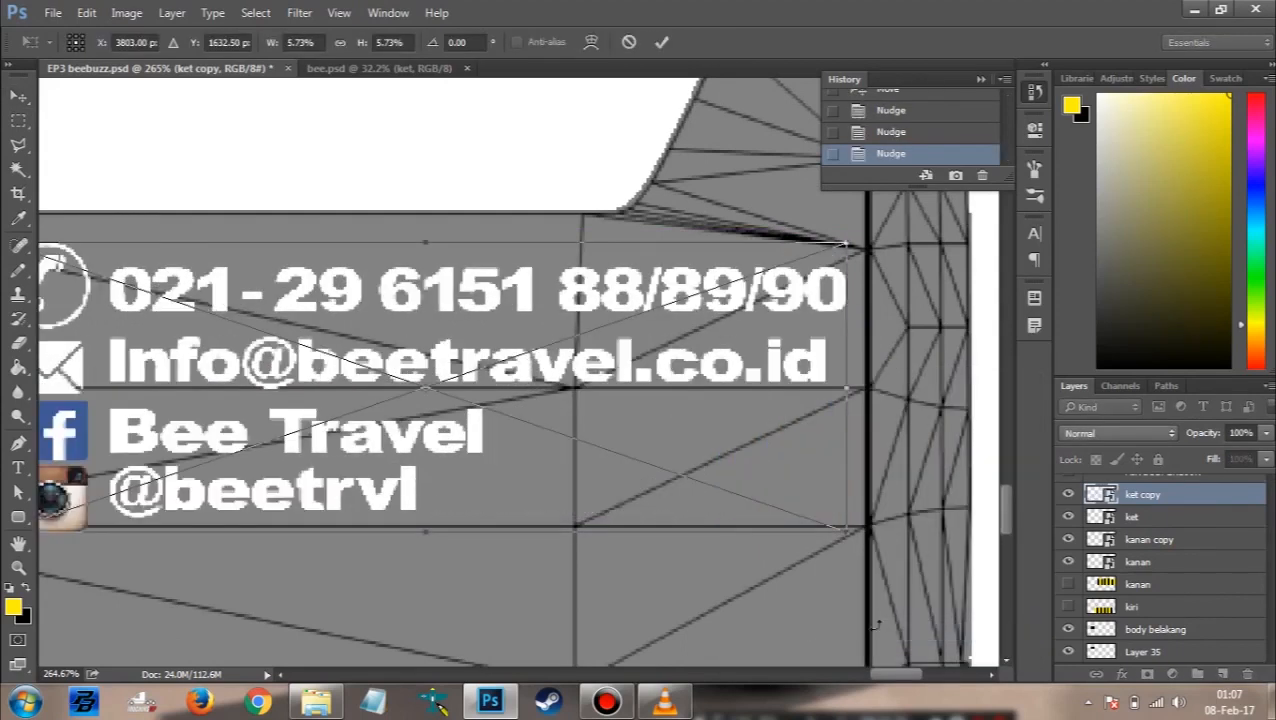
key(Return)
scroll(558, 484, down, 6)
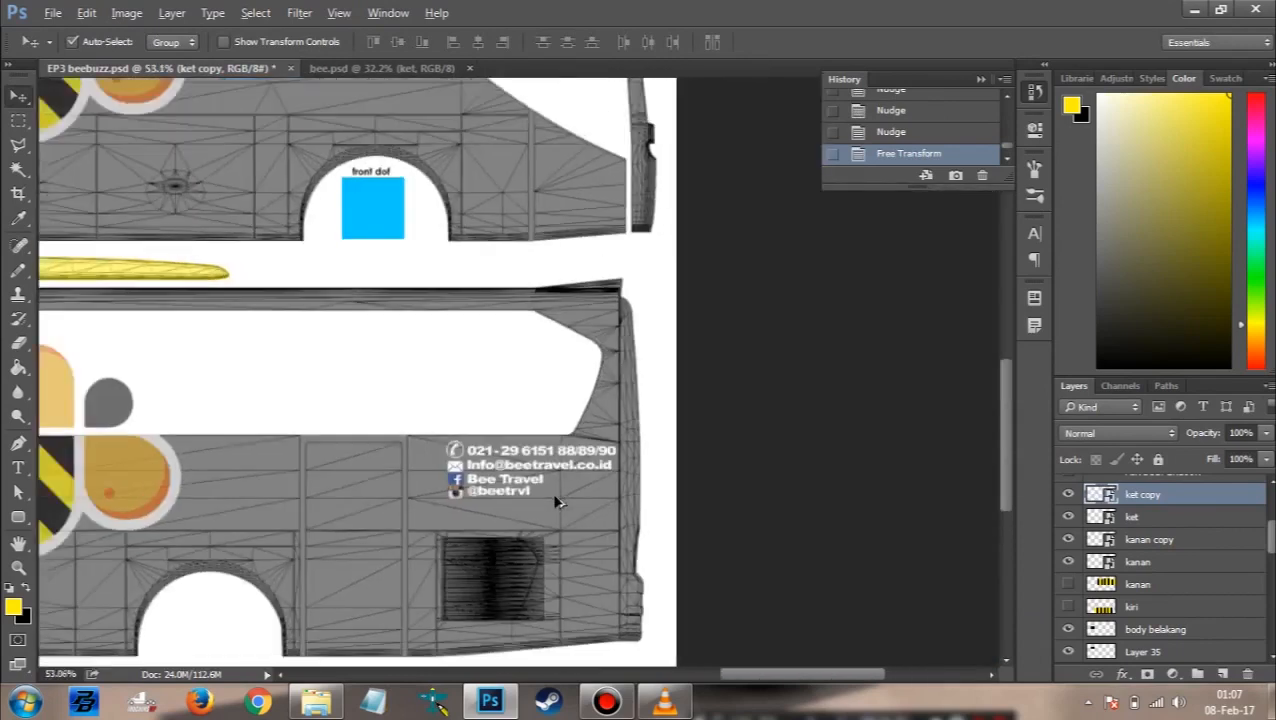
scroll(558, 503, down, 3)
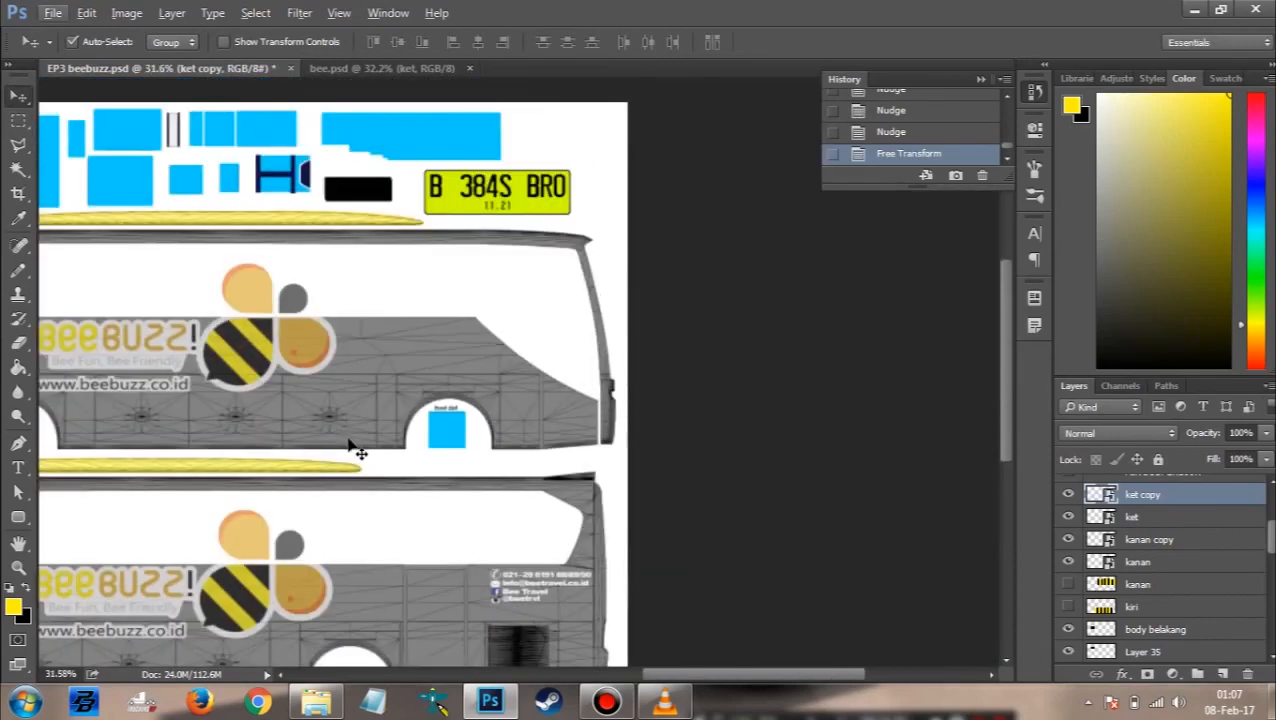
Step: Fill the tall blue part and the square blue part on the perabot layer with yellow, and set the layer's opacity to 78%
scroll(352, 450, up, 2)
scroll(352, 450, down, 1)
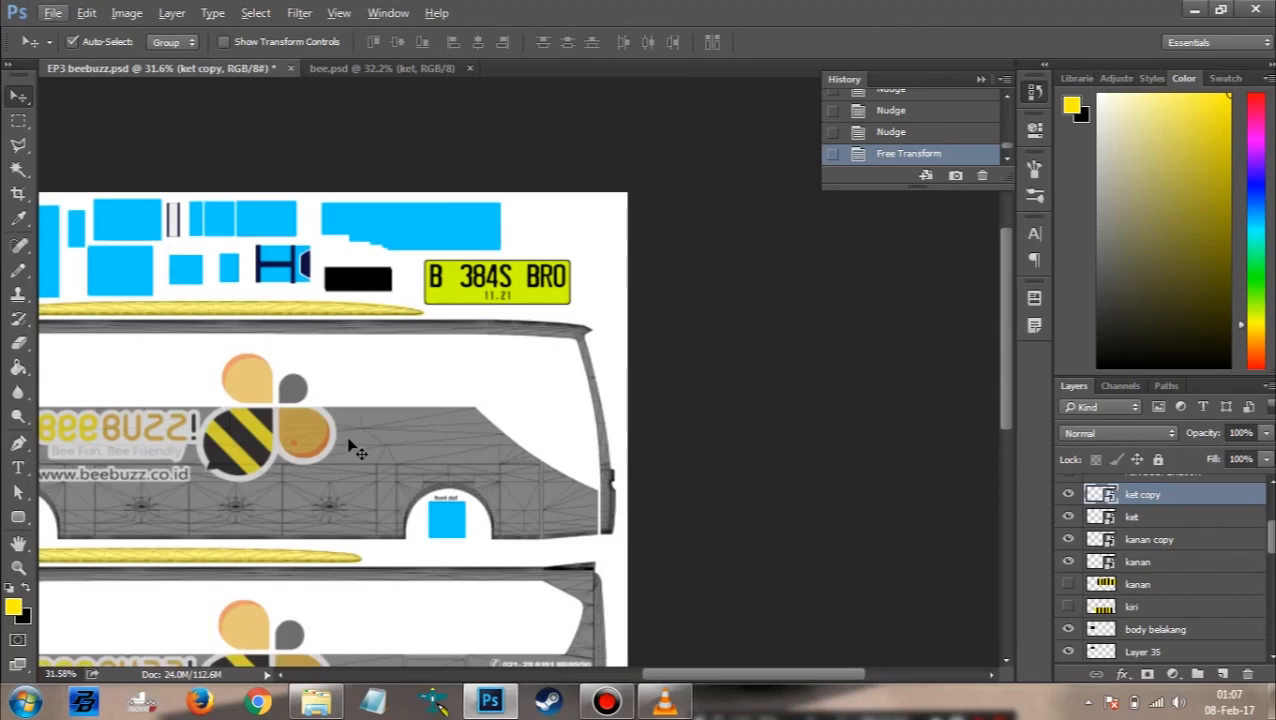
scroll(352, 450, left, 8)
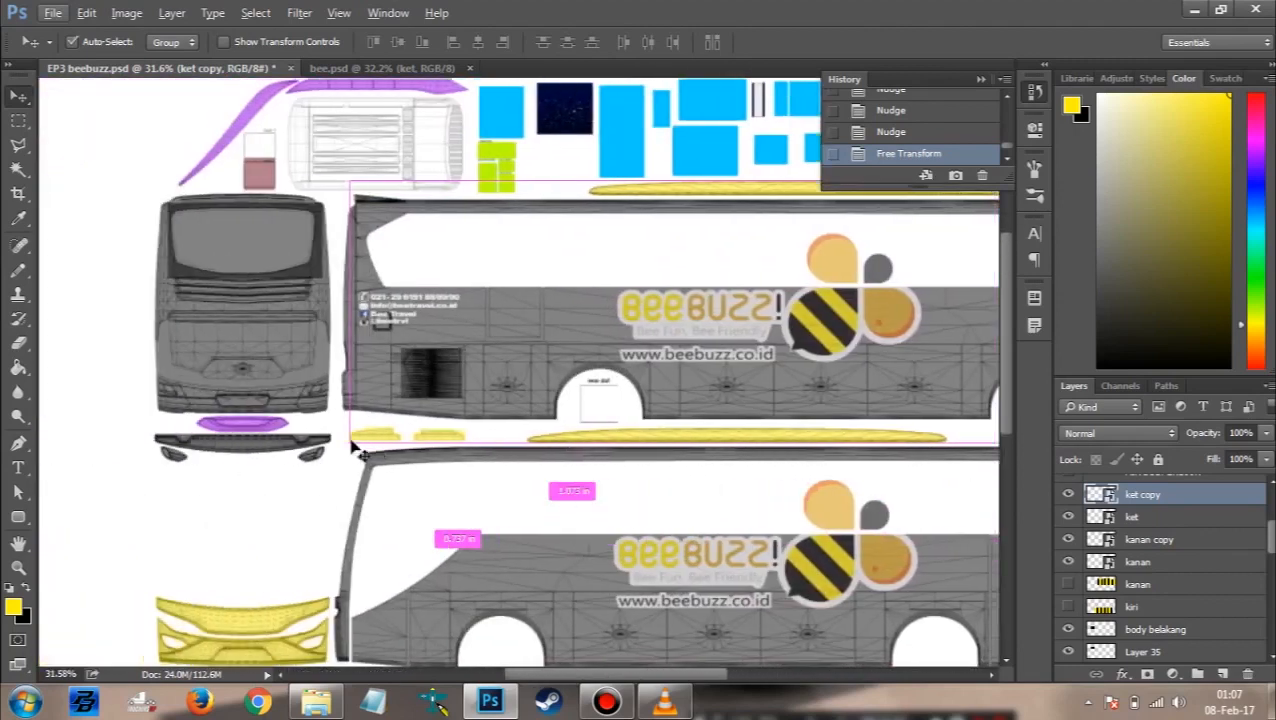
scroll(352, 450, up, 2)
click(775, 420)
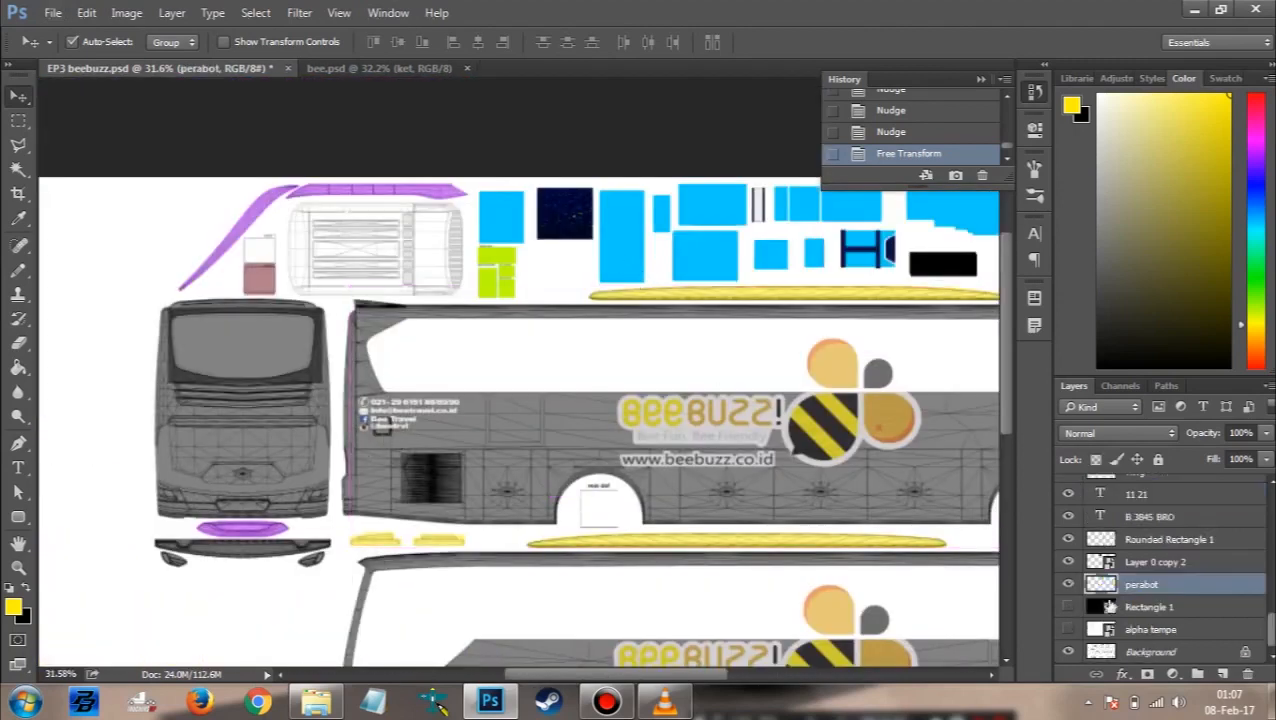
key(g)
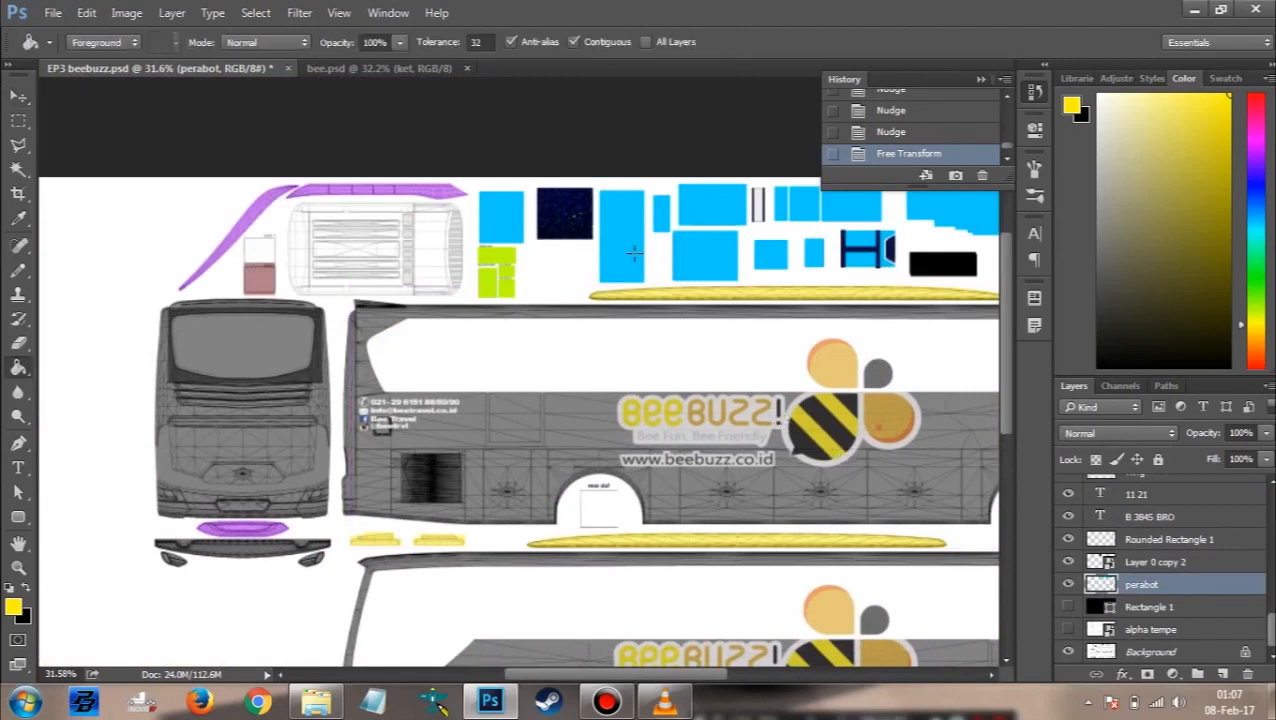
click(630, 255)
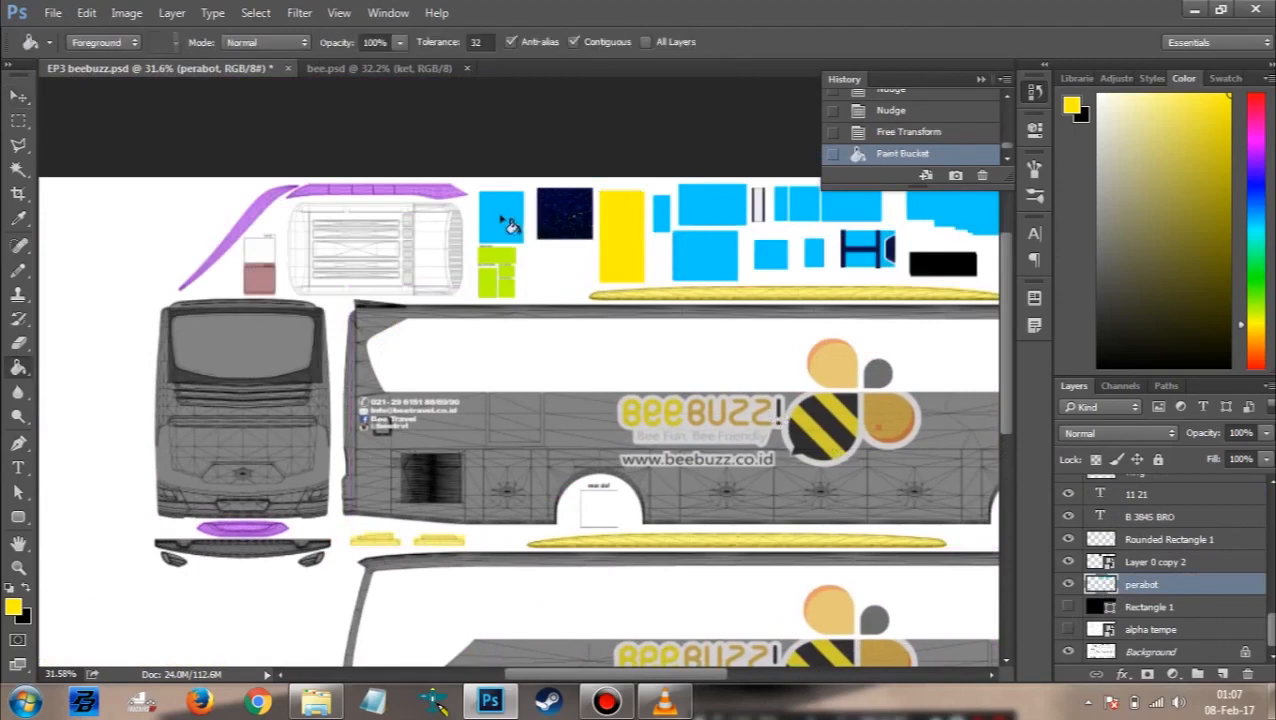
click(500, 220)
scroll(630, 255, right, 2)
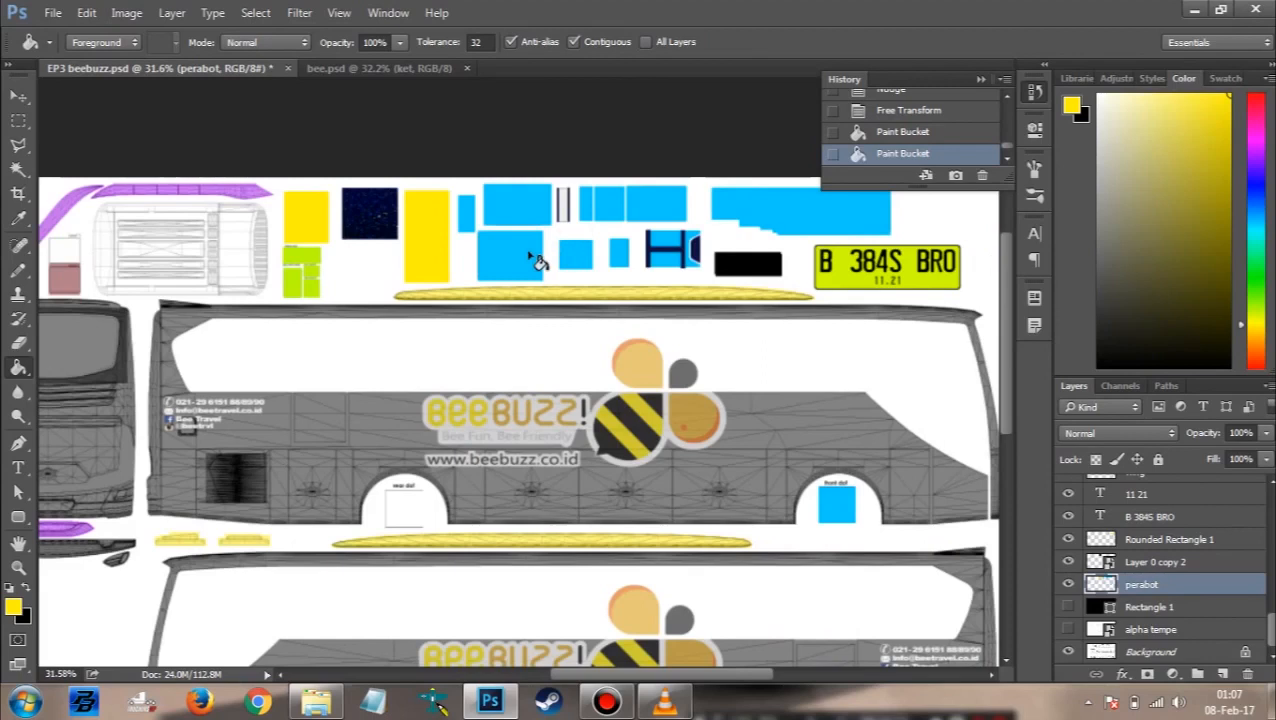
drag(1203, 433, 1182, 433)
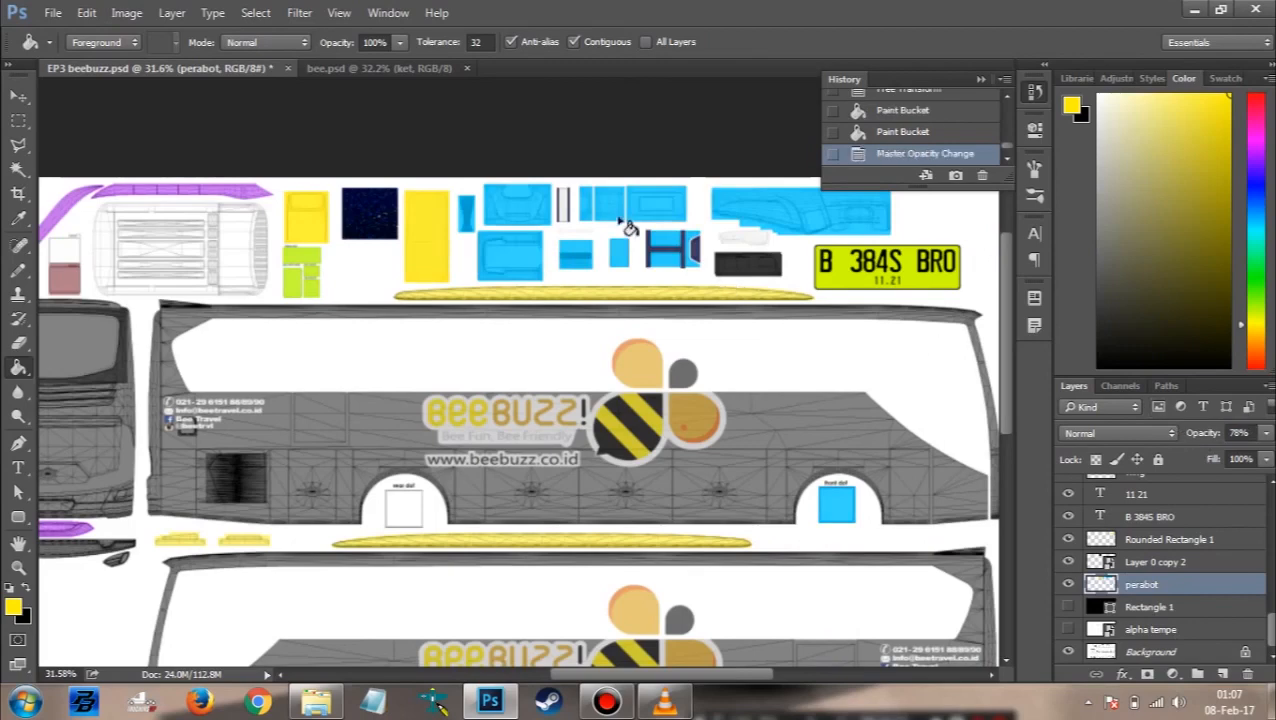
Step: Select the full-width middle band of the wide blue panel with the inner rectangle, and fill it with the black background colour
scroll(628, 228, up, 3)
key(m)
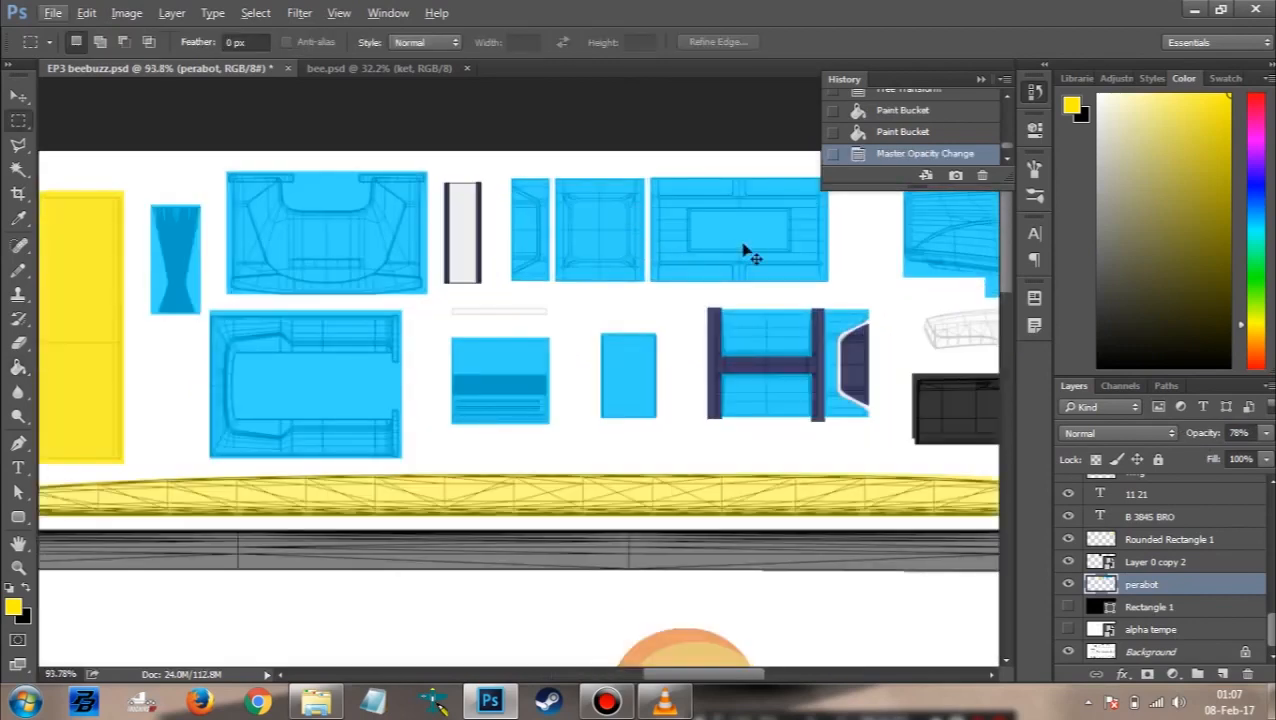
scroll(743, 253, down, 3)
scroll(749, 245, up, 5)
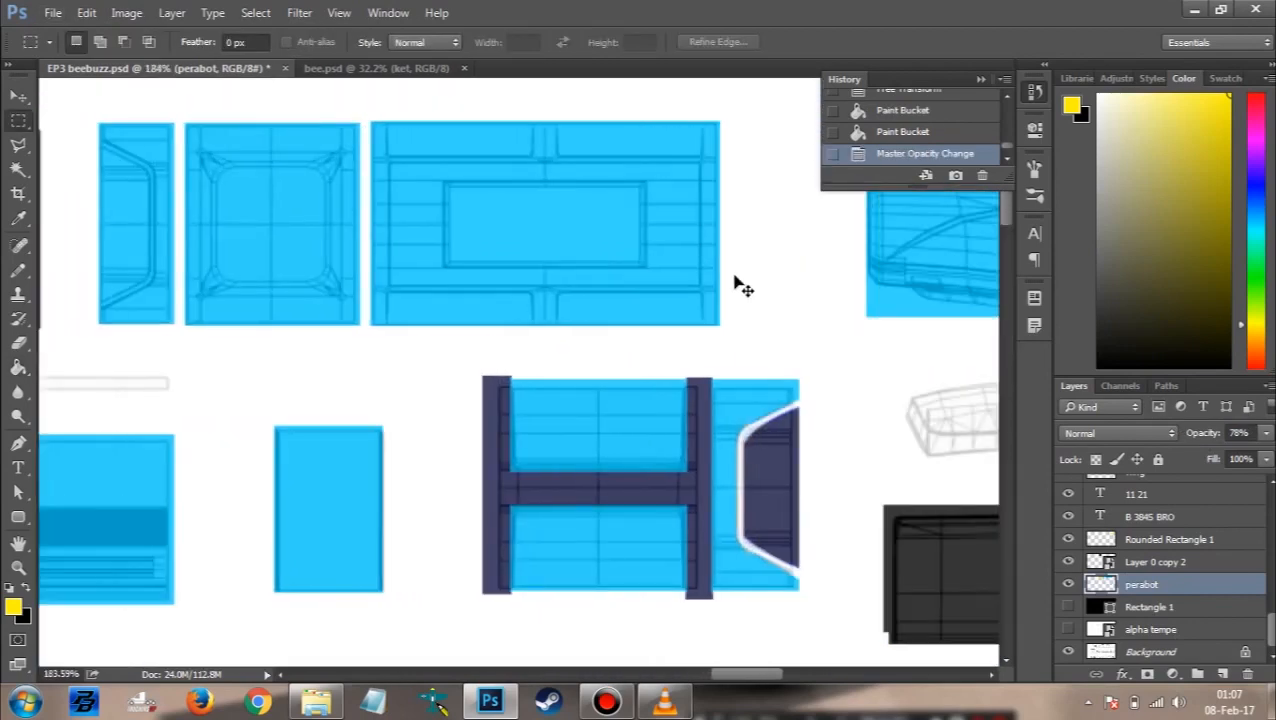
scroll(386, 255, up, 3)
drag(368, 250, 723, 374)
drag(772, 206, 352, 254)
drag(750, 452, 720, 188)
drag(343, 203, 366, 436)
key(ctrl+BackSpace)
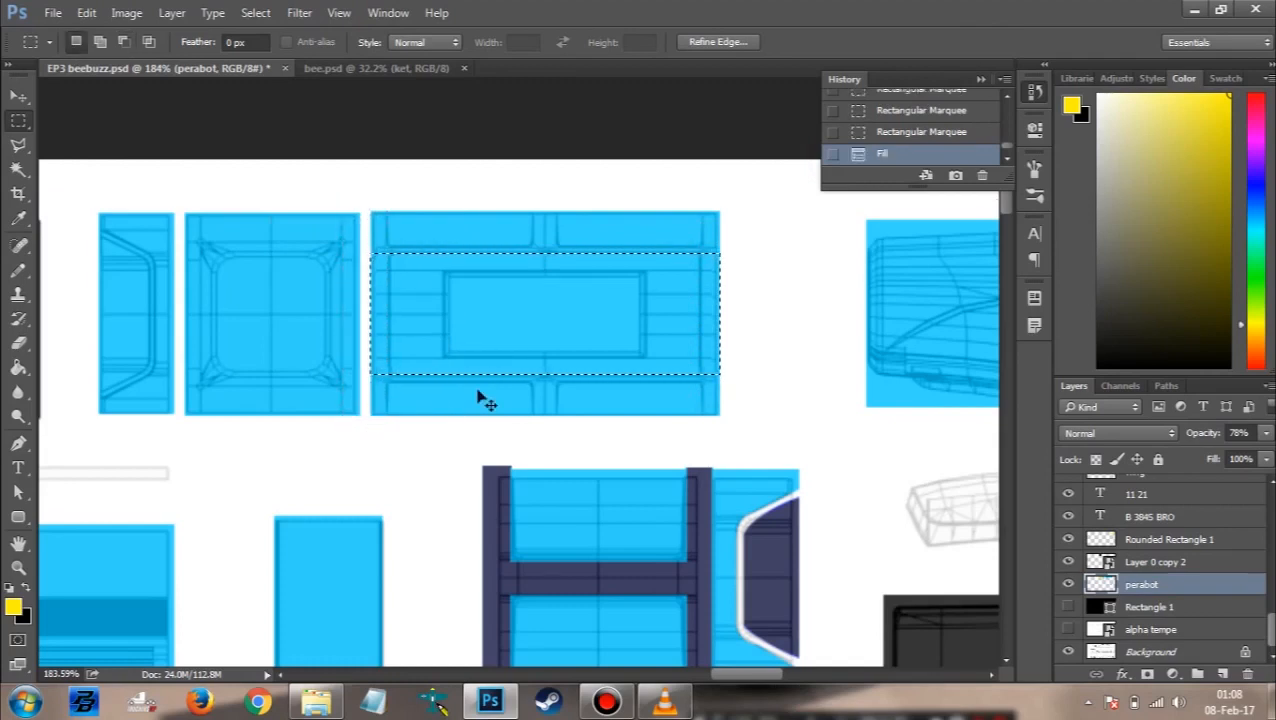
Step: Fill a narrow vertical strip through the centre of the wide blue panel with the black background colour, trimmed to the panel's edge
key(ctrl+d)
drag(529, 430, 558, 173)
drag(470, 164, 532, 455)
drag(613, 537, 464, 416)
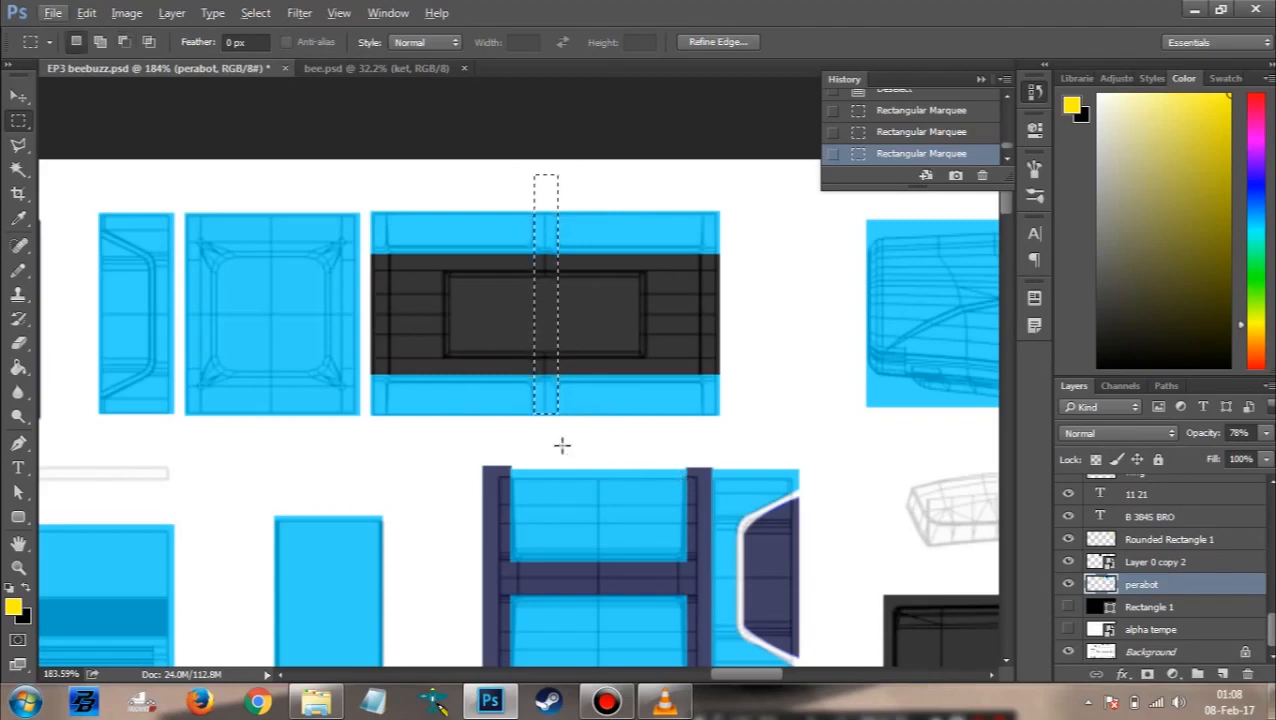
key(Down)
key(alt)
key(Down)
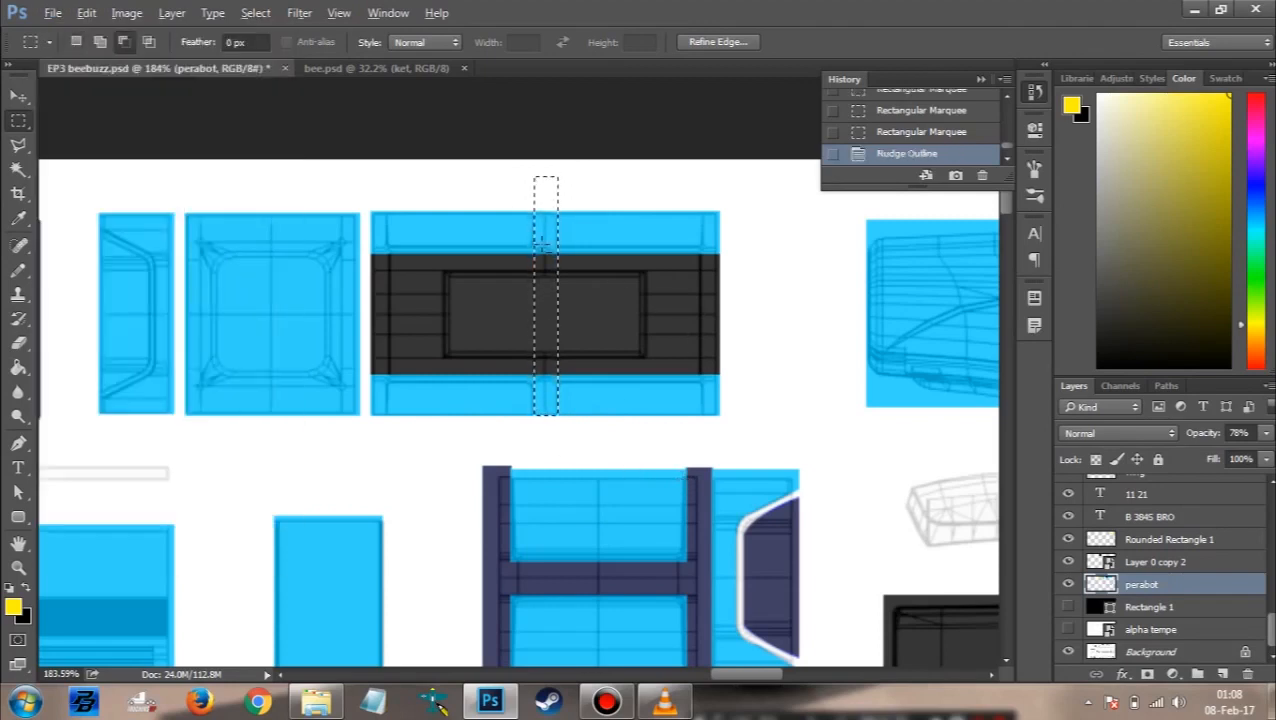
drag(458, 152, 674, 210)
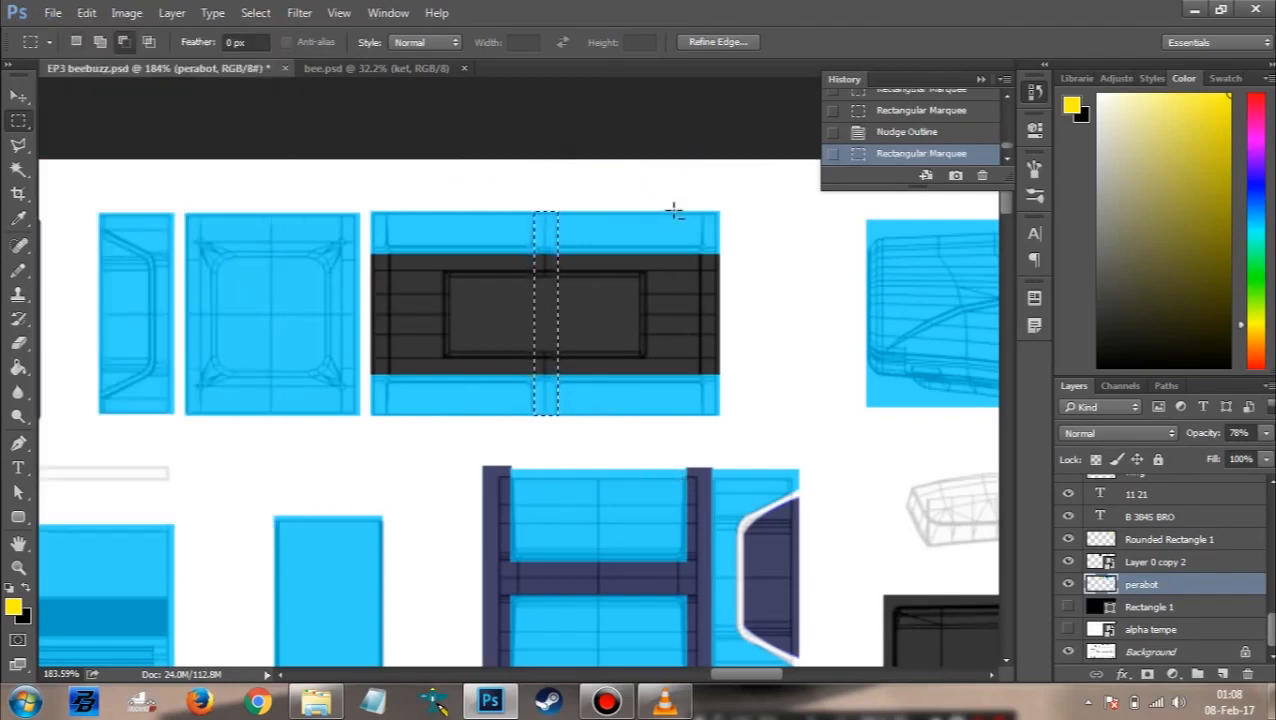
scroll(555, 176, up, 3)
scroll(555, 176, down, 1)
scroll(555, 176, down, 1)
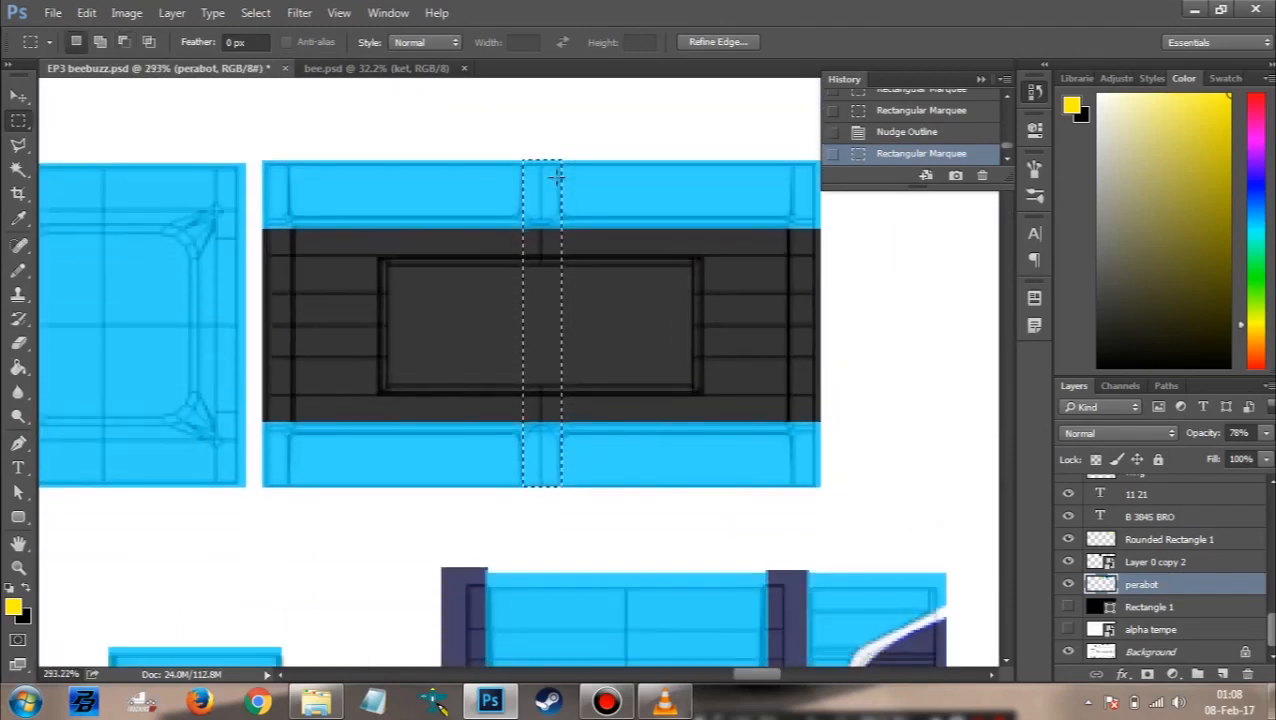
key(ctrl+BackSpace)
key(ctrl+d)
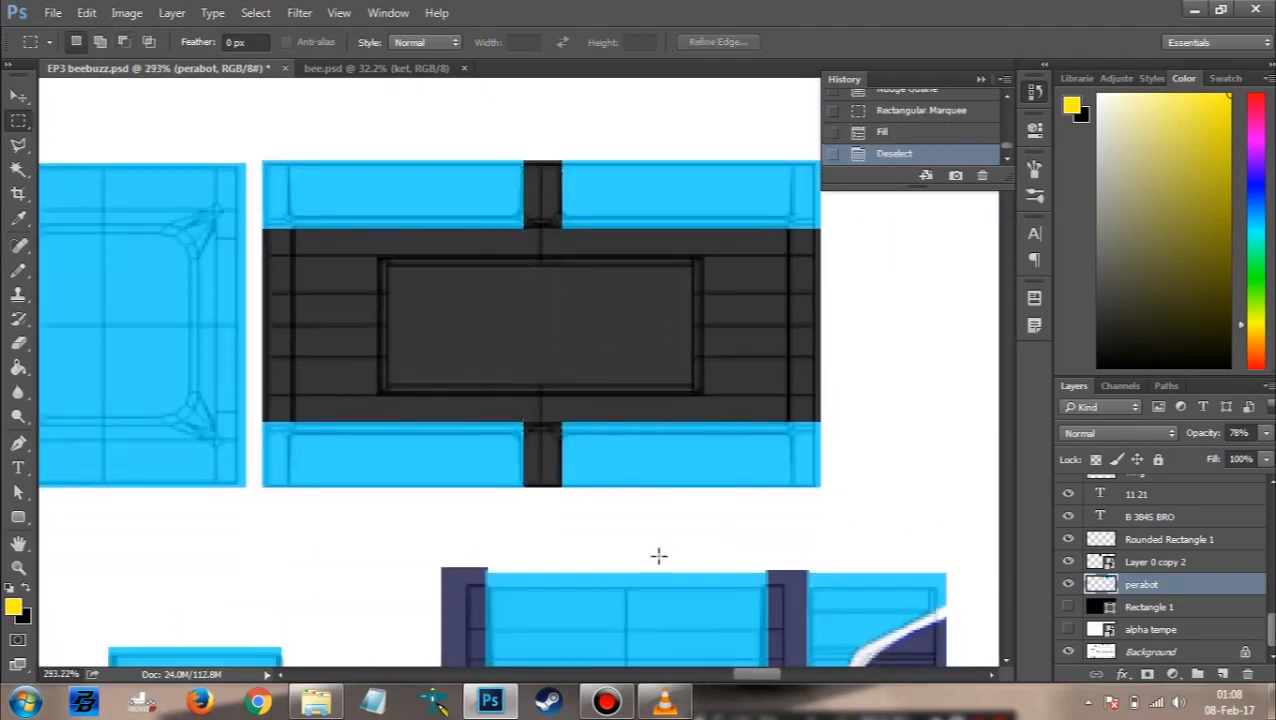
click(665, 703)
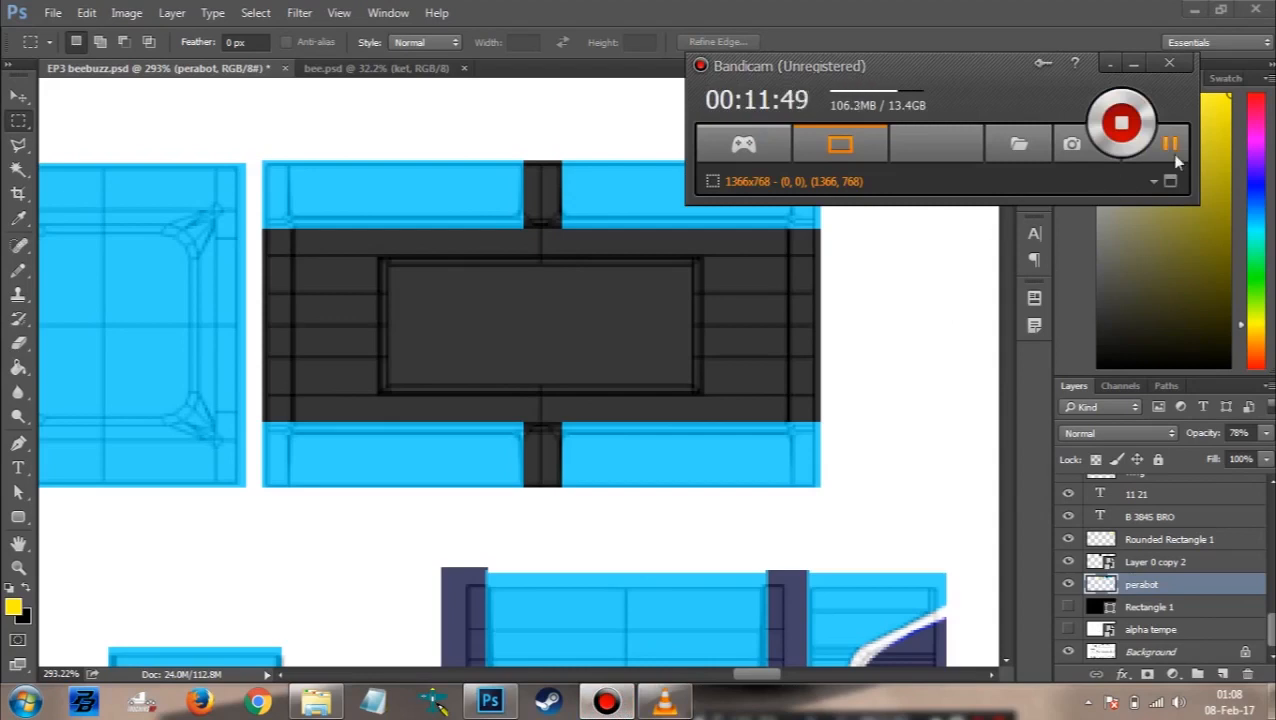
click(1170, 146)
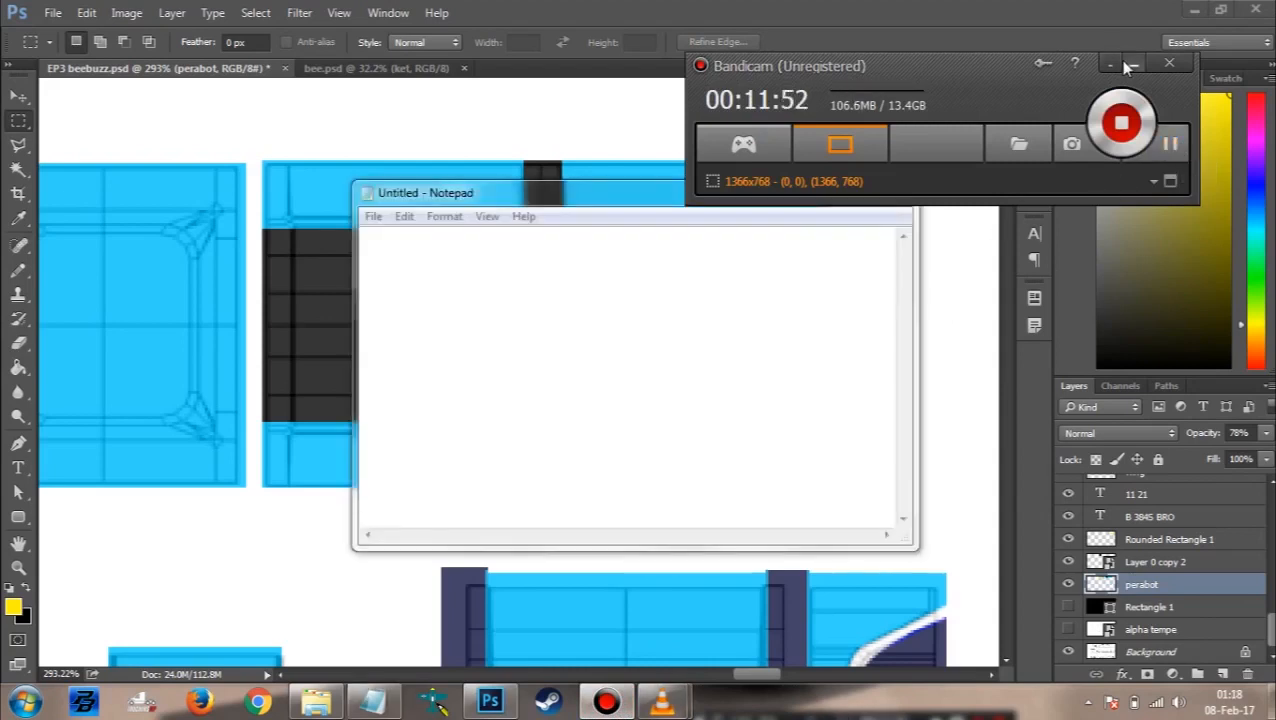
click(1117, 63)
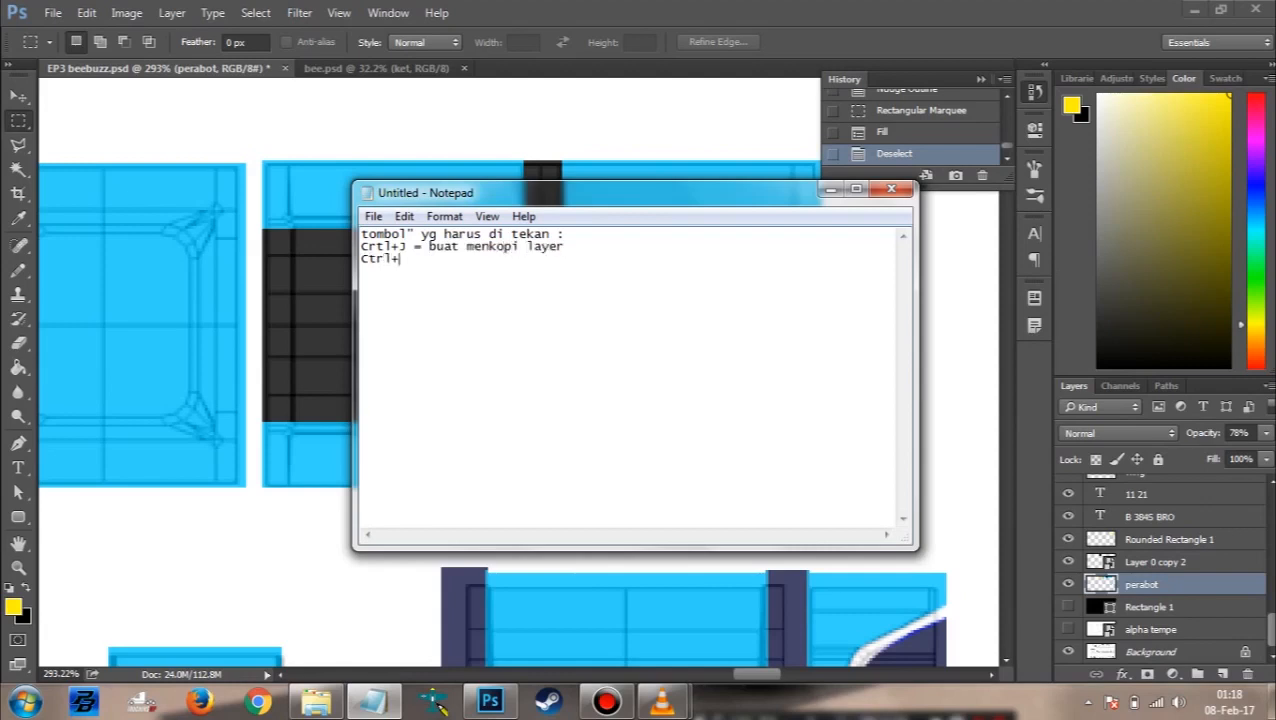
click(606, 702)
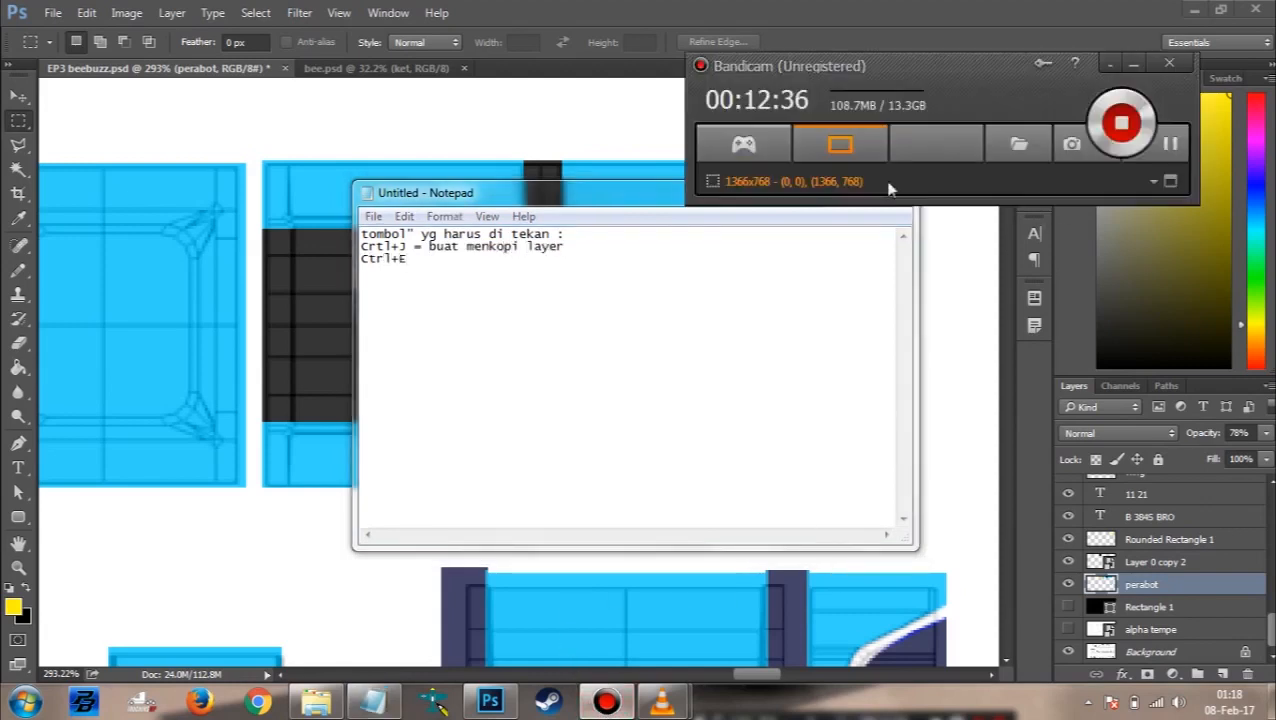
click(1170, 145)
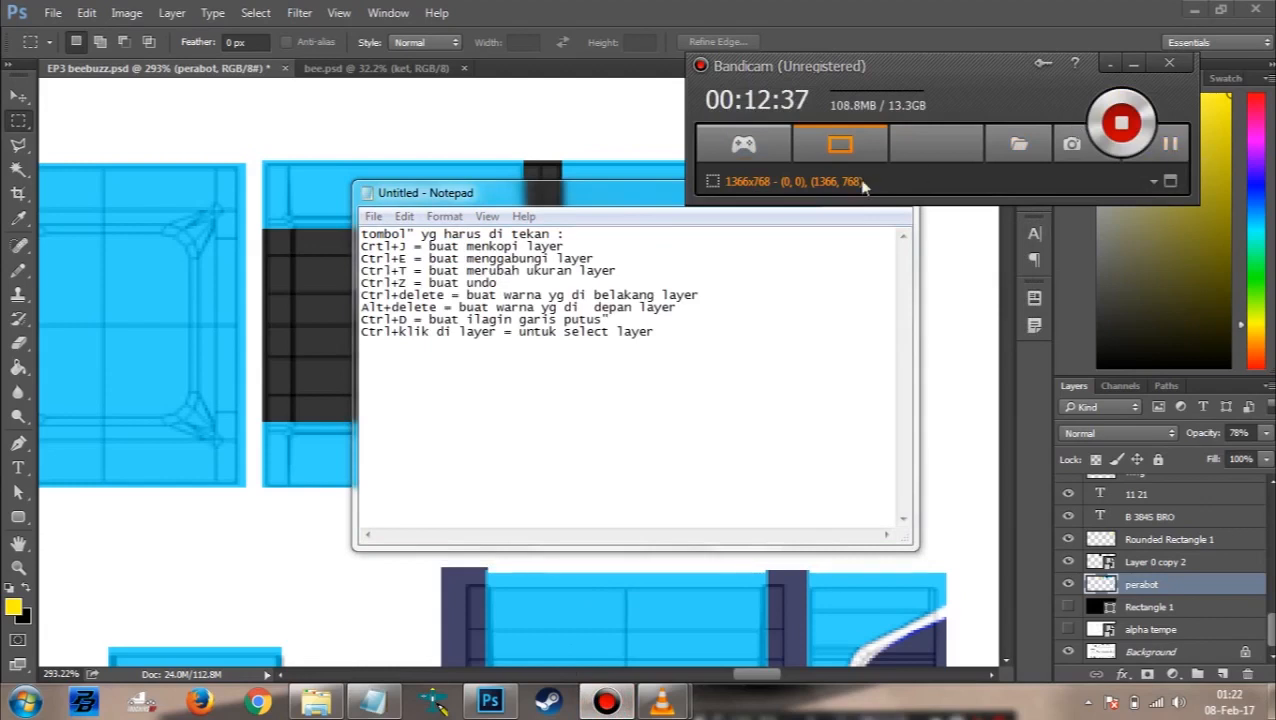
Step: Highlight the heading and the last note, about selecting a layer's contents, in the Notepad shortcut list, and return to Photoshop
click(678, 307)
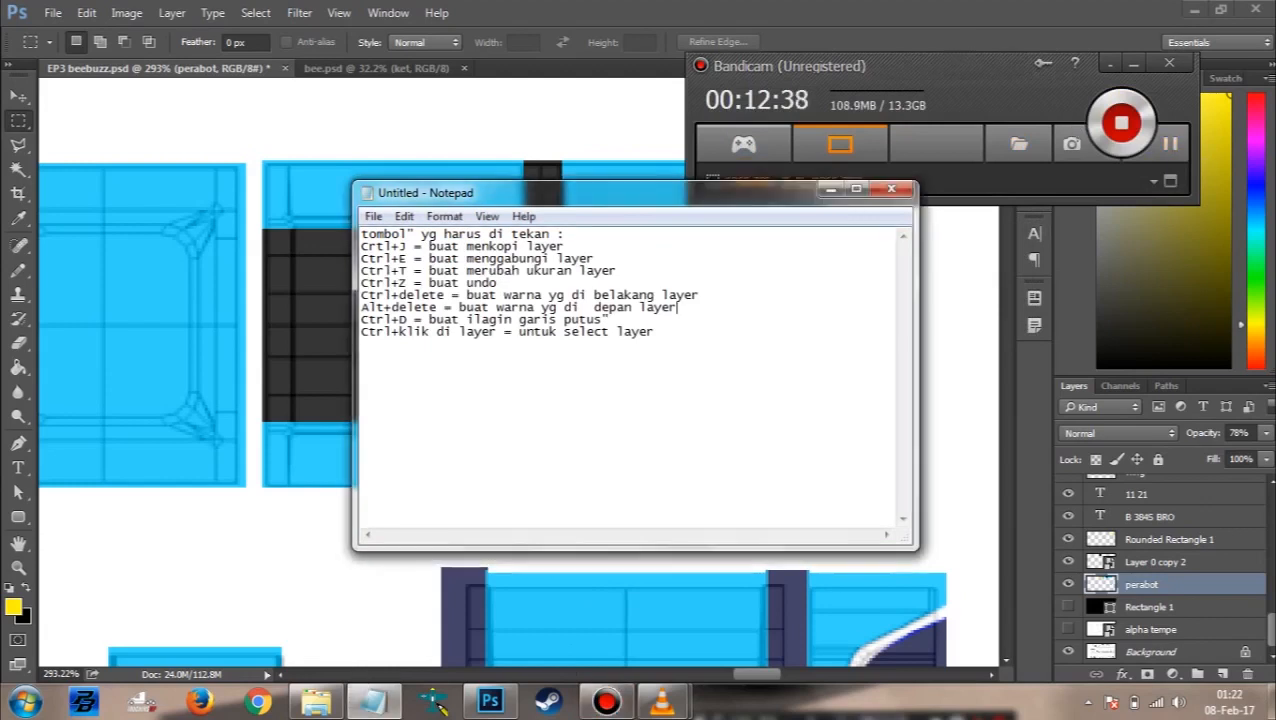
drag(361, 233, 560, 233)
click(655, 331)
drag(648, 331, 398, 332)
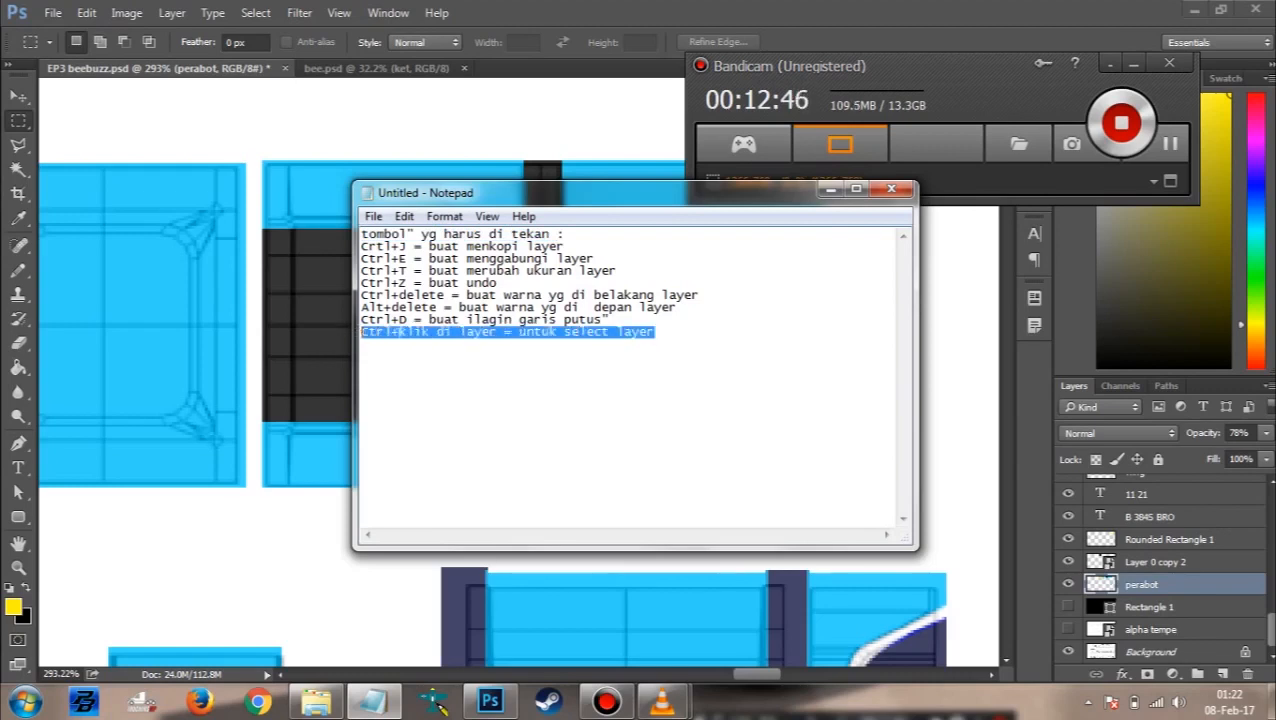
click(1047, 527)
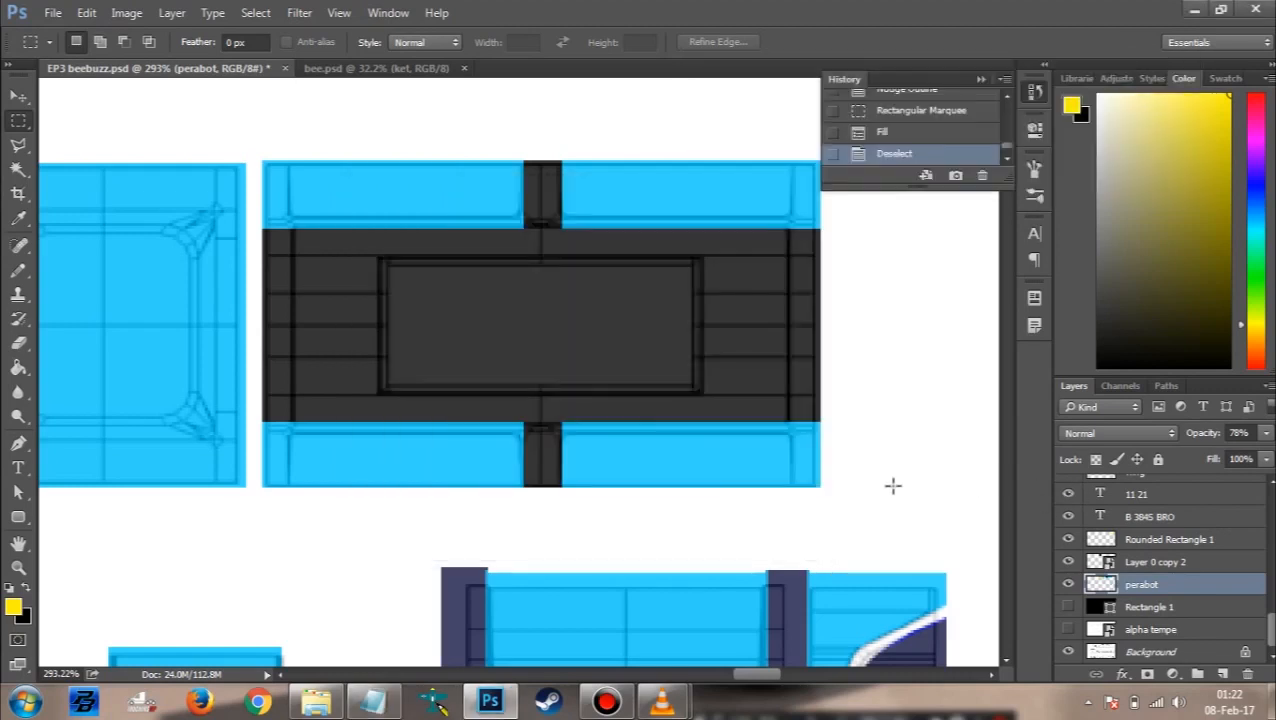
Step: Load the outline of the body kiri layer as a selection and undo it
key(ctrl+0)
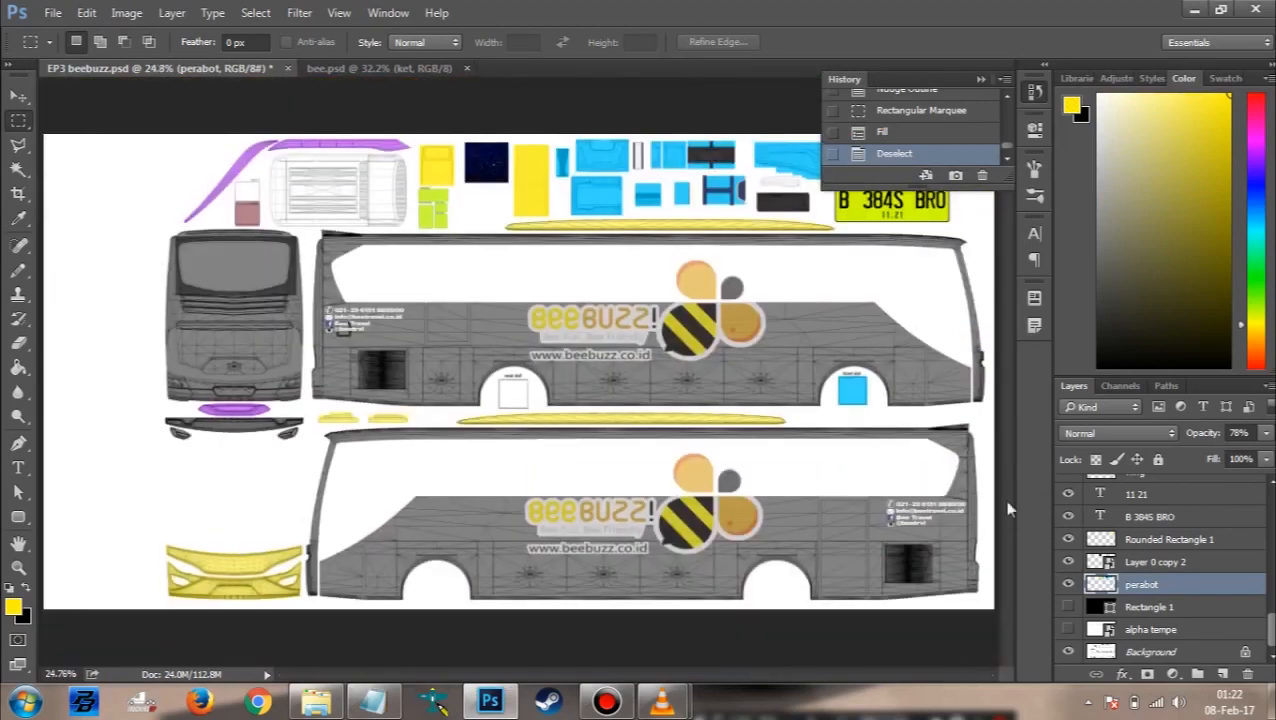
ctrl+click(938, 568)
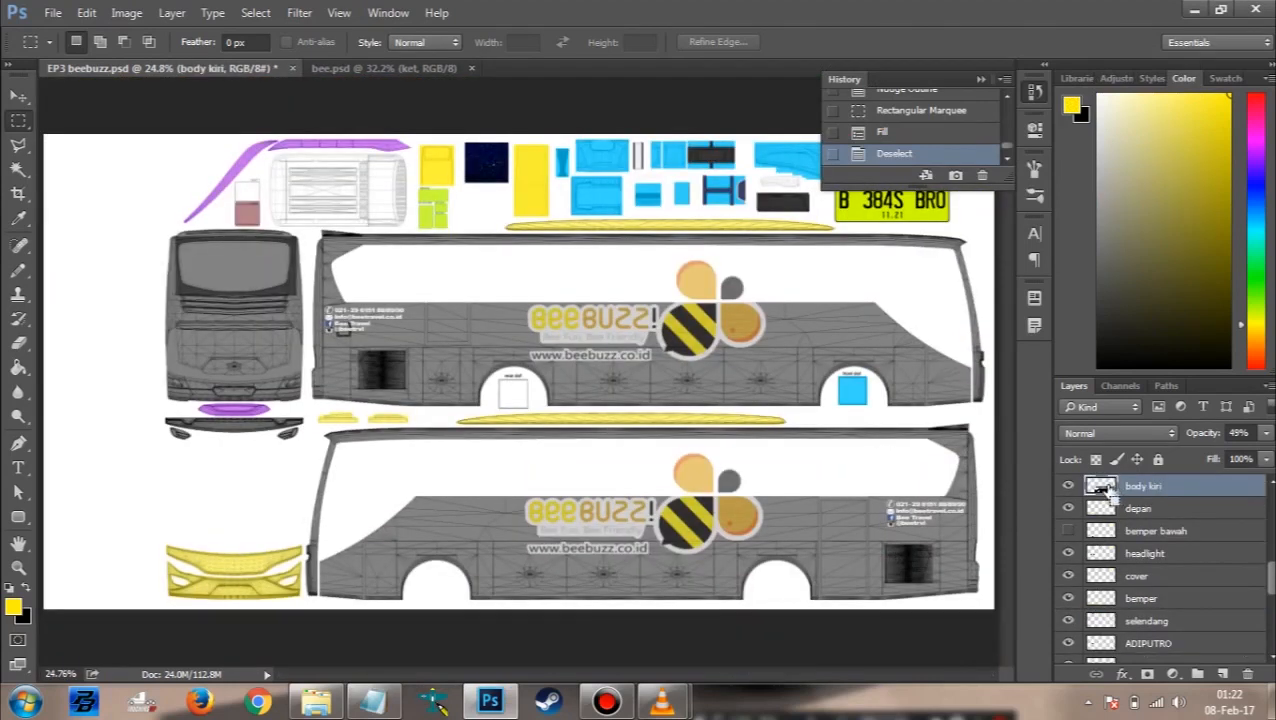
ctrl+click(1102, 486)
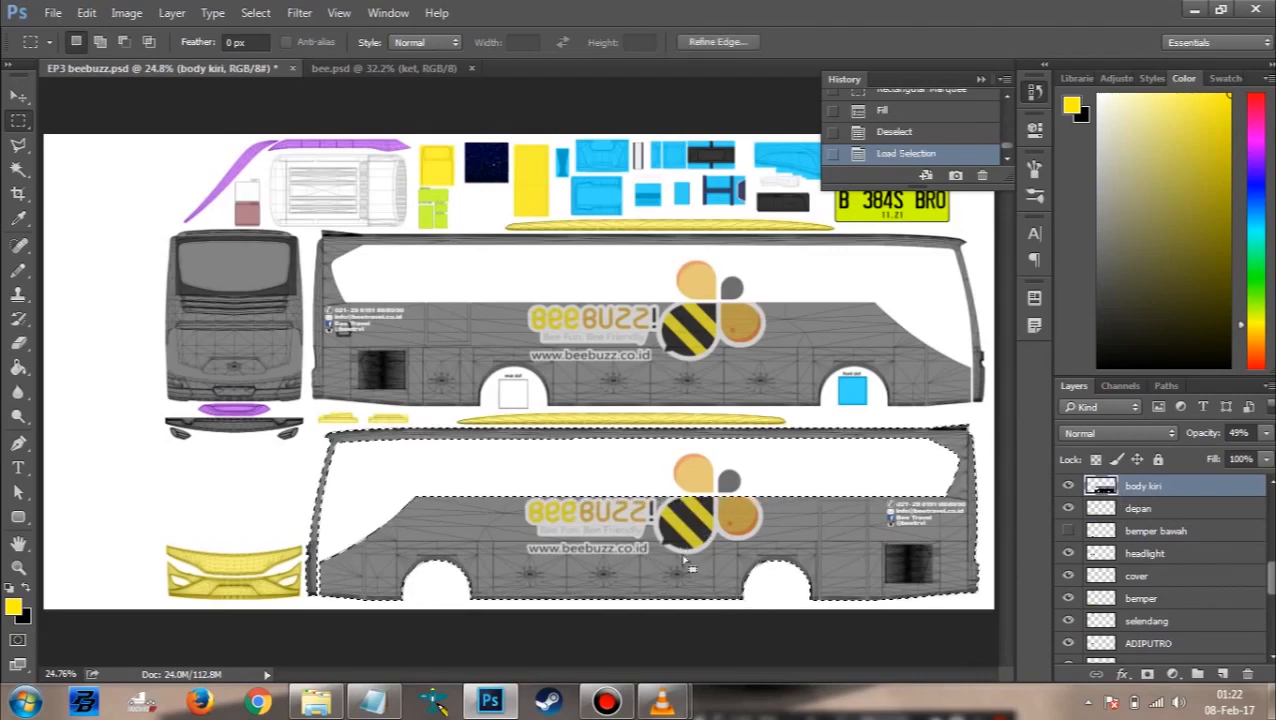
key(ctrl+z)
Step: Switch to Notepad, highlight the note about removing the dashed selection outline, and return to Photoshop
click(395, 703)
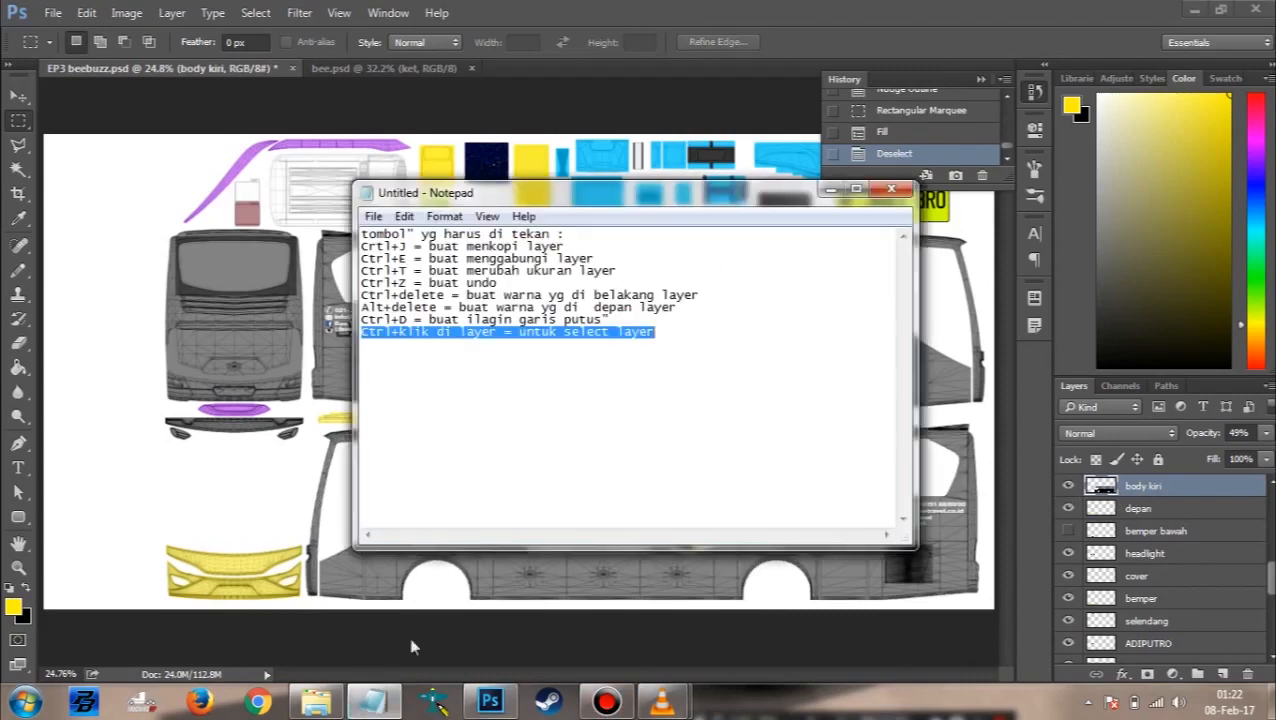
click(412, 319)
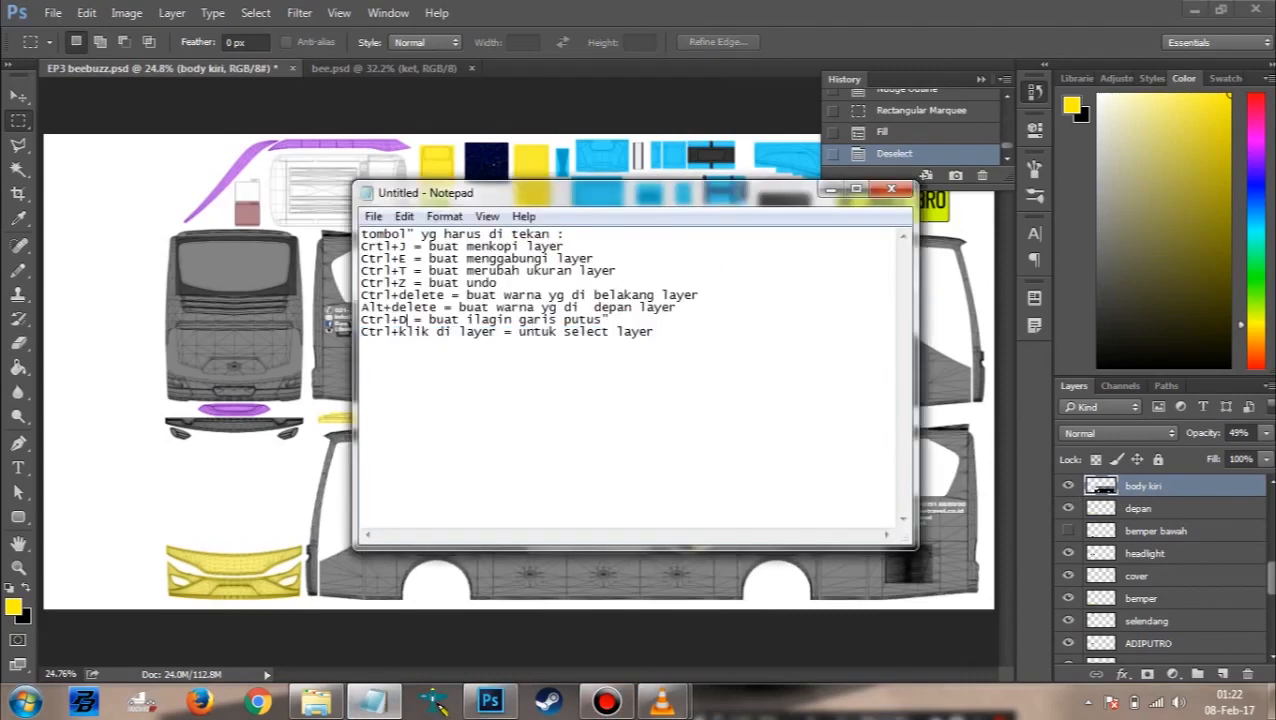
drag(550, 320, 376, 320)
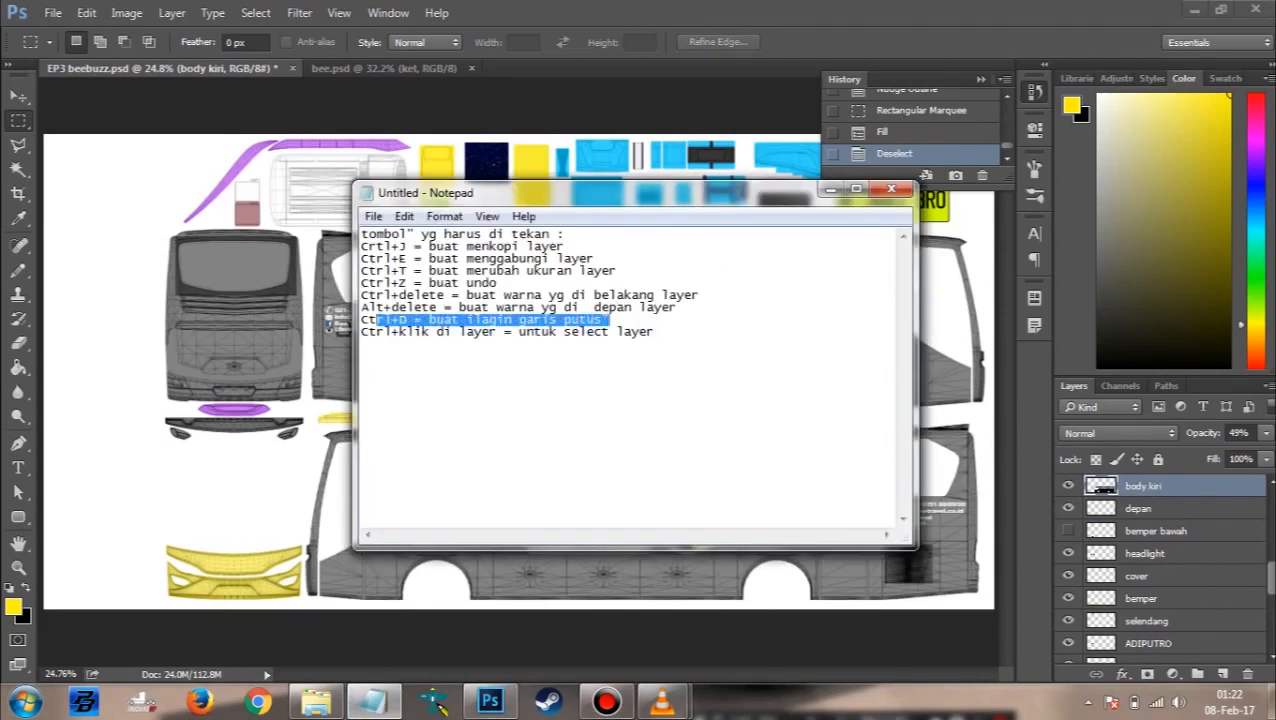
click(596, 590)
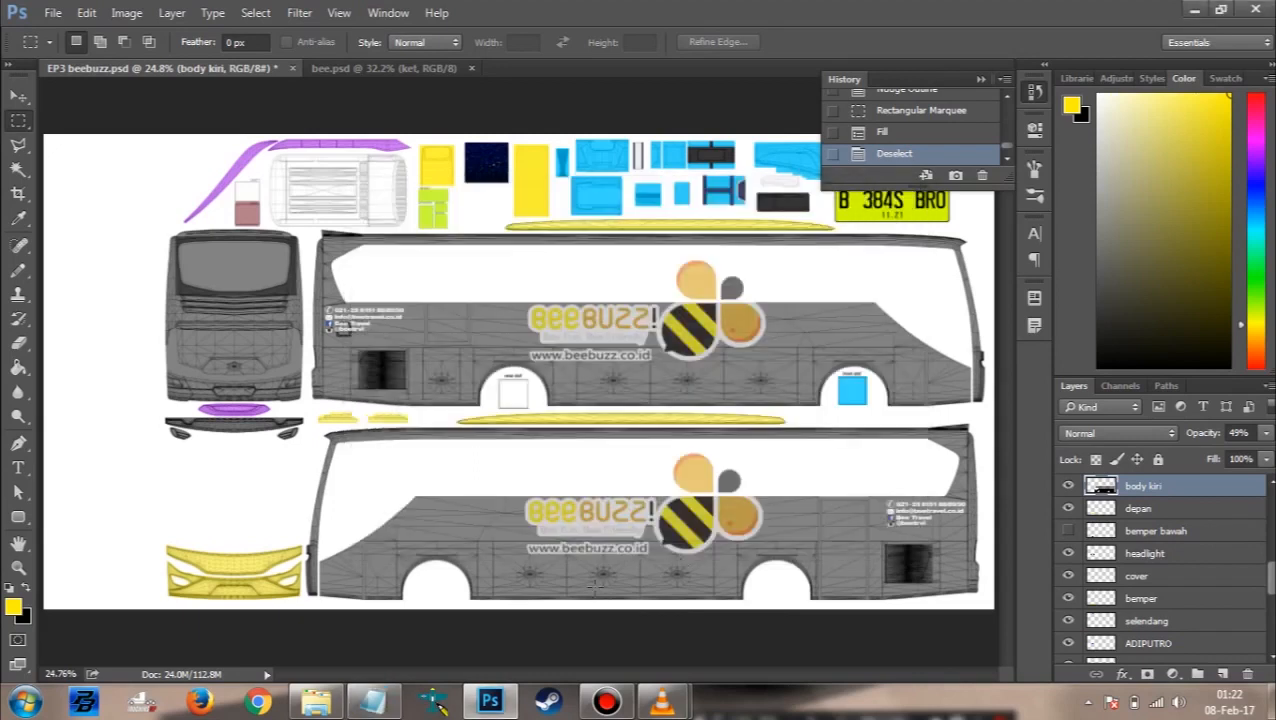
Step: Load the body kiri layer's outline as a selection again and deselect it
ctrl+click(1100, 487)
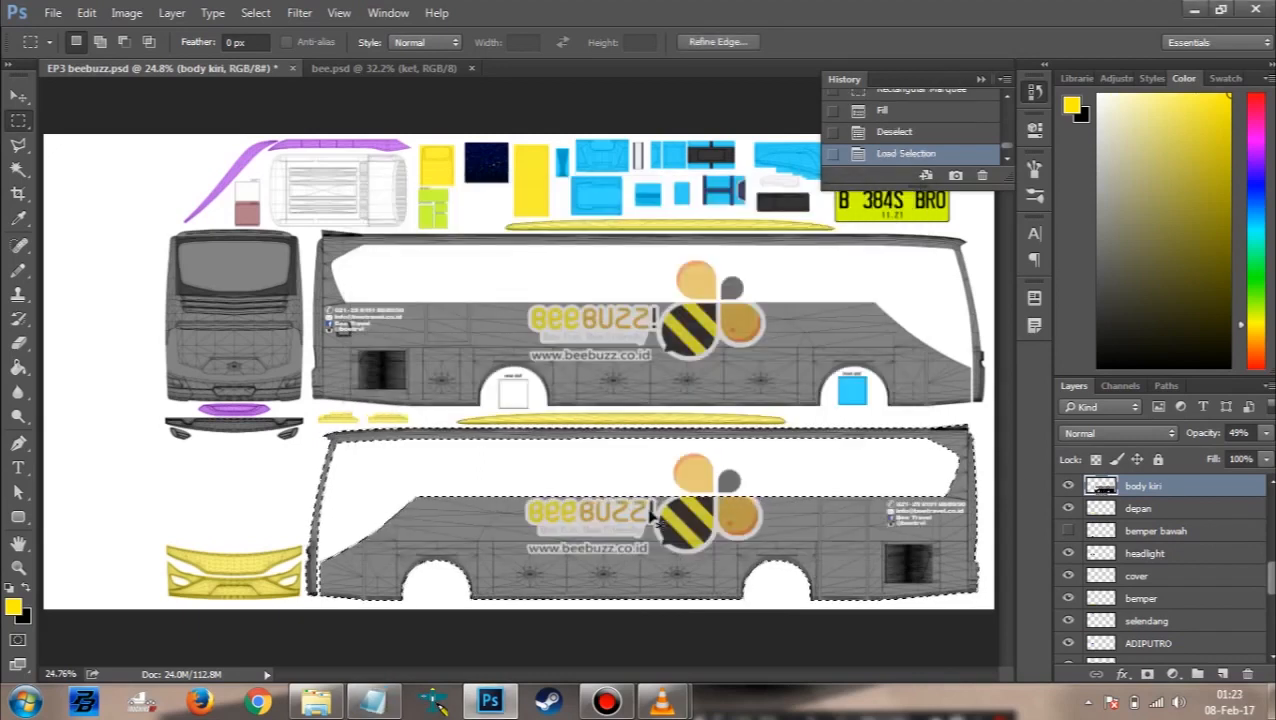
key(ctrl+d)
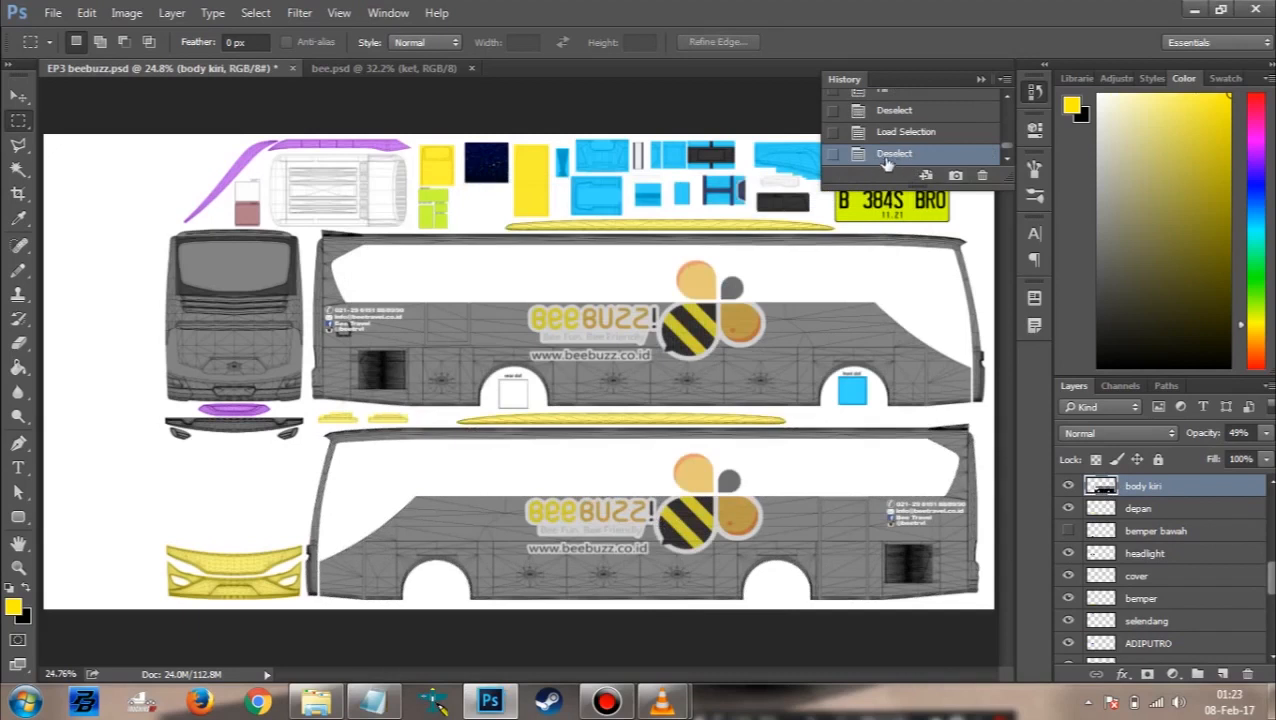
key(ctrl+z)
key(ctrl+d)
Step: Highlight the foreground-fill note in Notepad, and fill the body kiri layer's outline with the yellow foreground colour in Photoshop
click(372, 700)
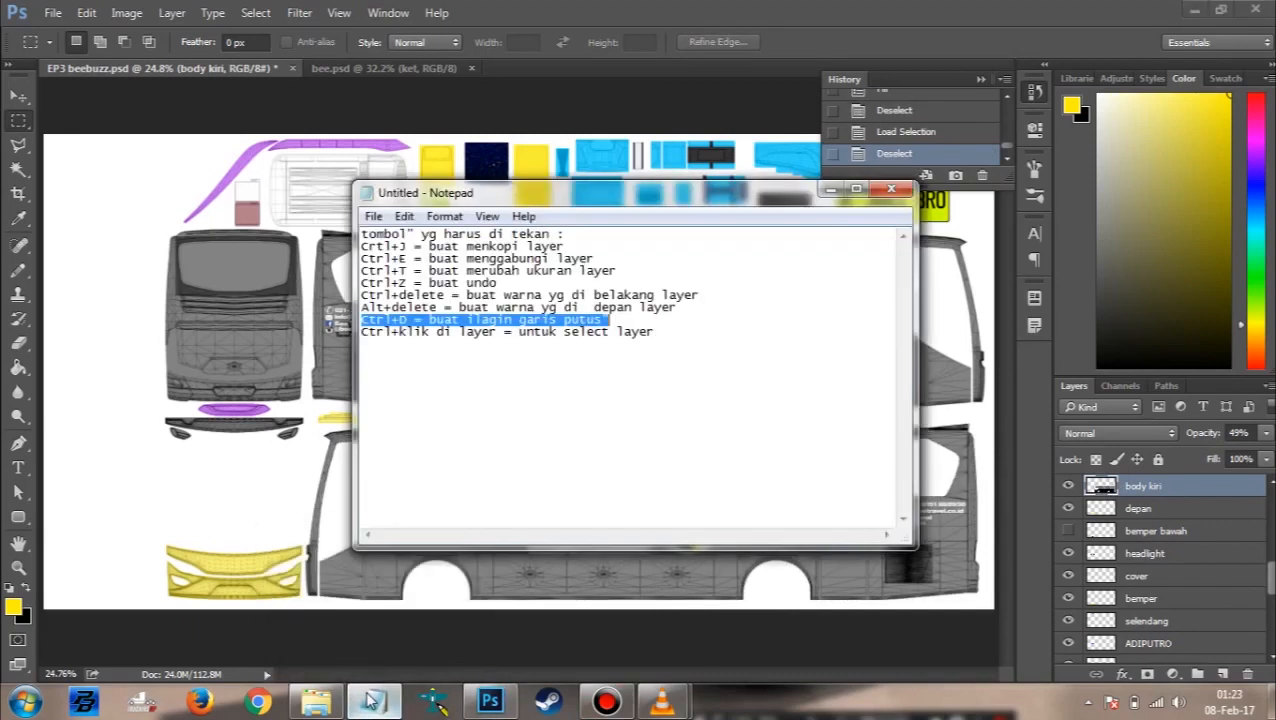
click(365, 310)
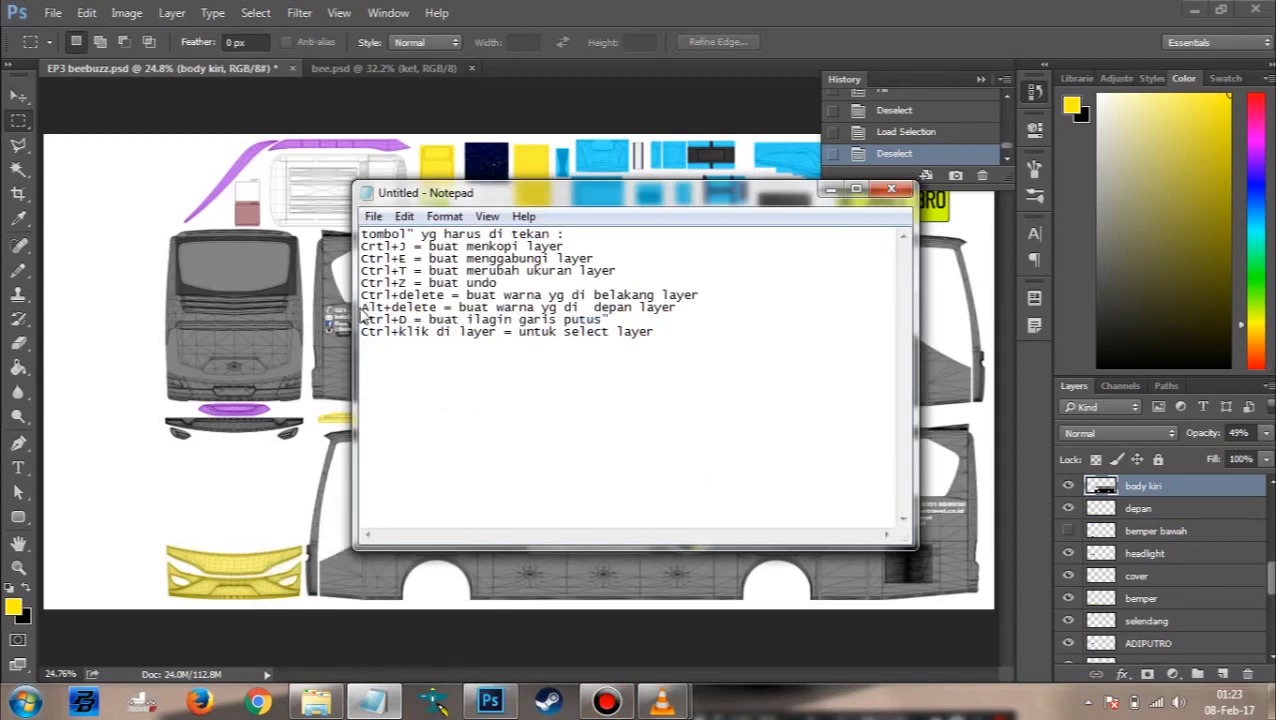
drag(677, 307, 340, 308)
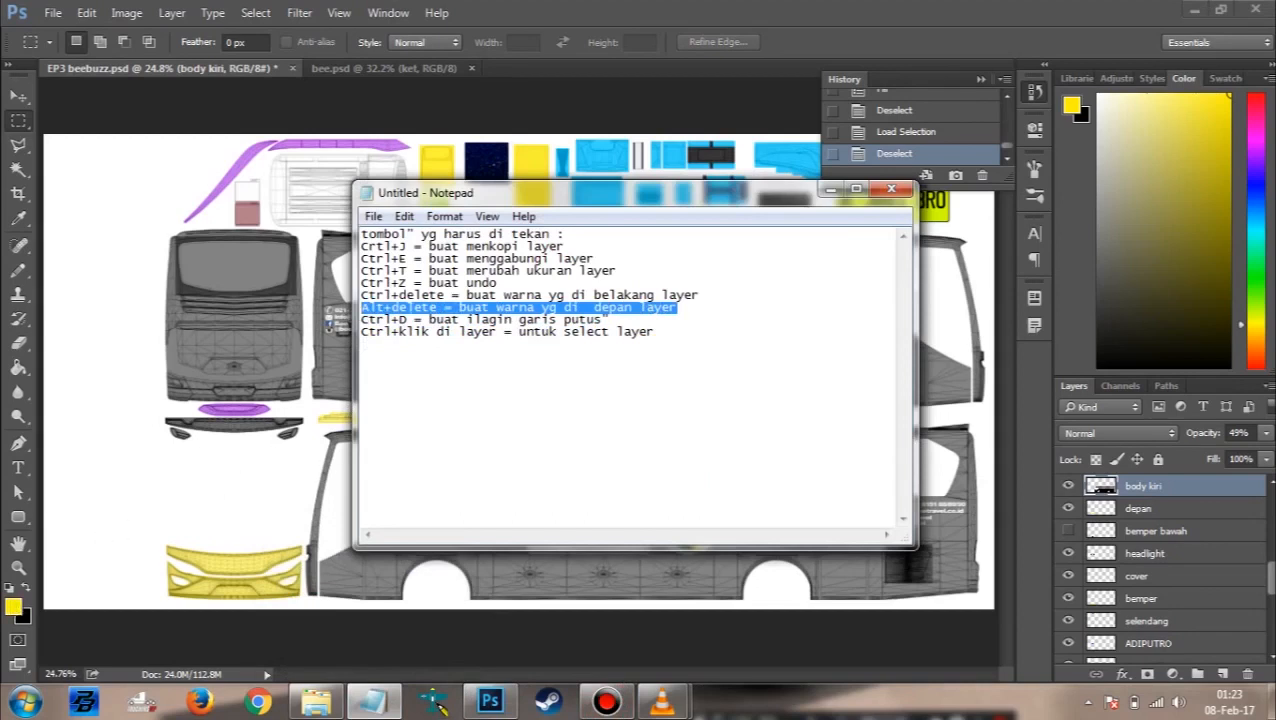
click(978, 430)
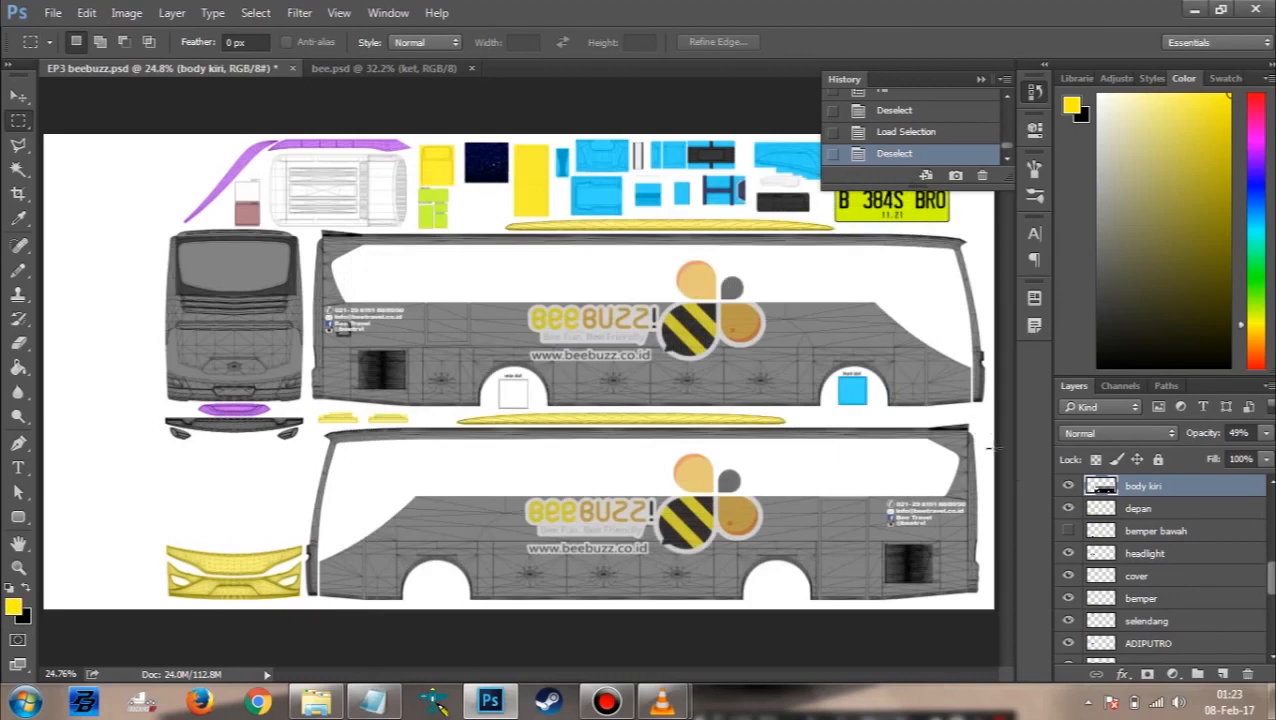
ctrl+click(1103, 488)
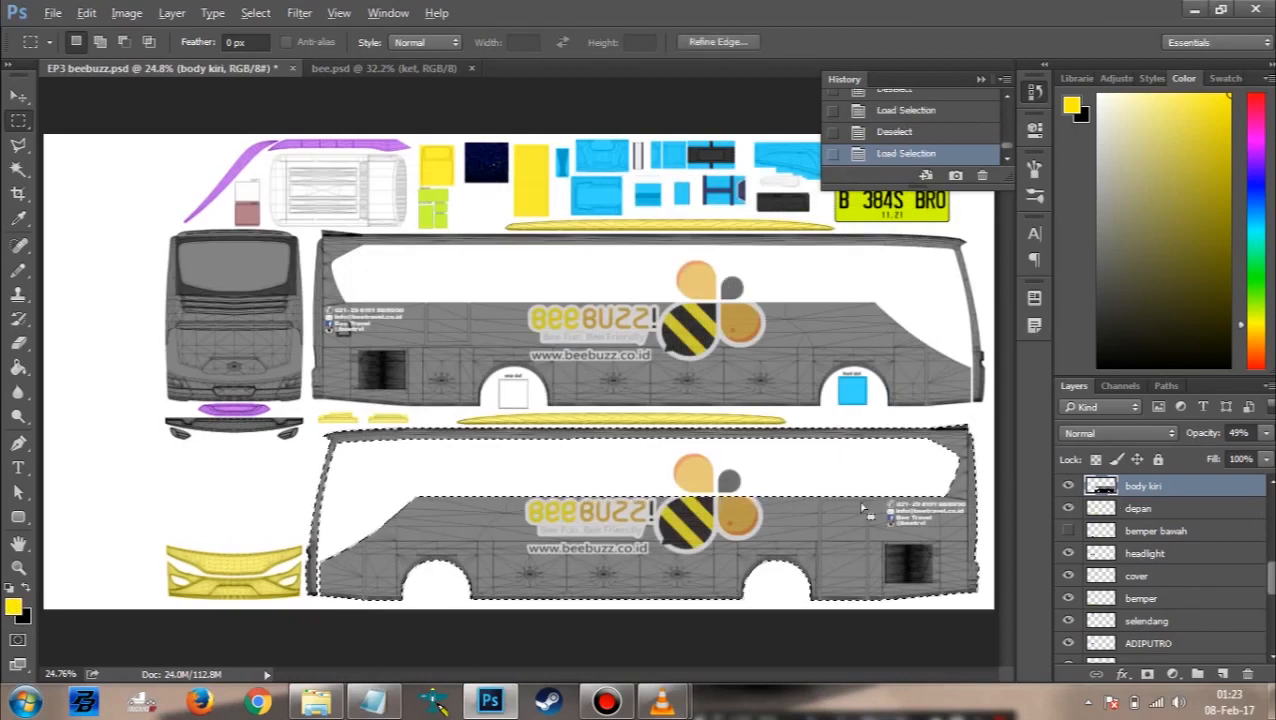
key(alt+BackSpace)
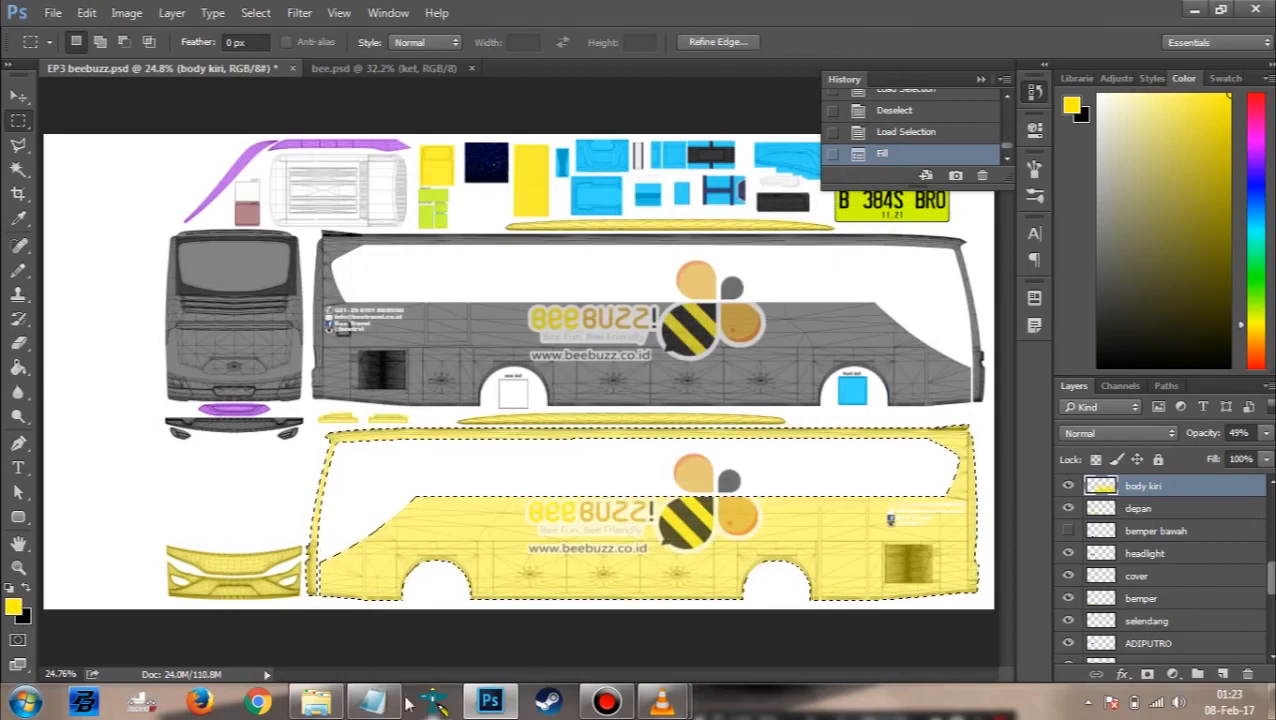
Step: Highlight the background-fill note in Notepad, and refill the selected body kiri area with the black background colour in Photoshop
click(373, 703)
drag(361, 295, 694, 295)
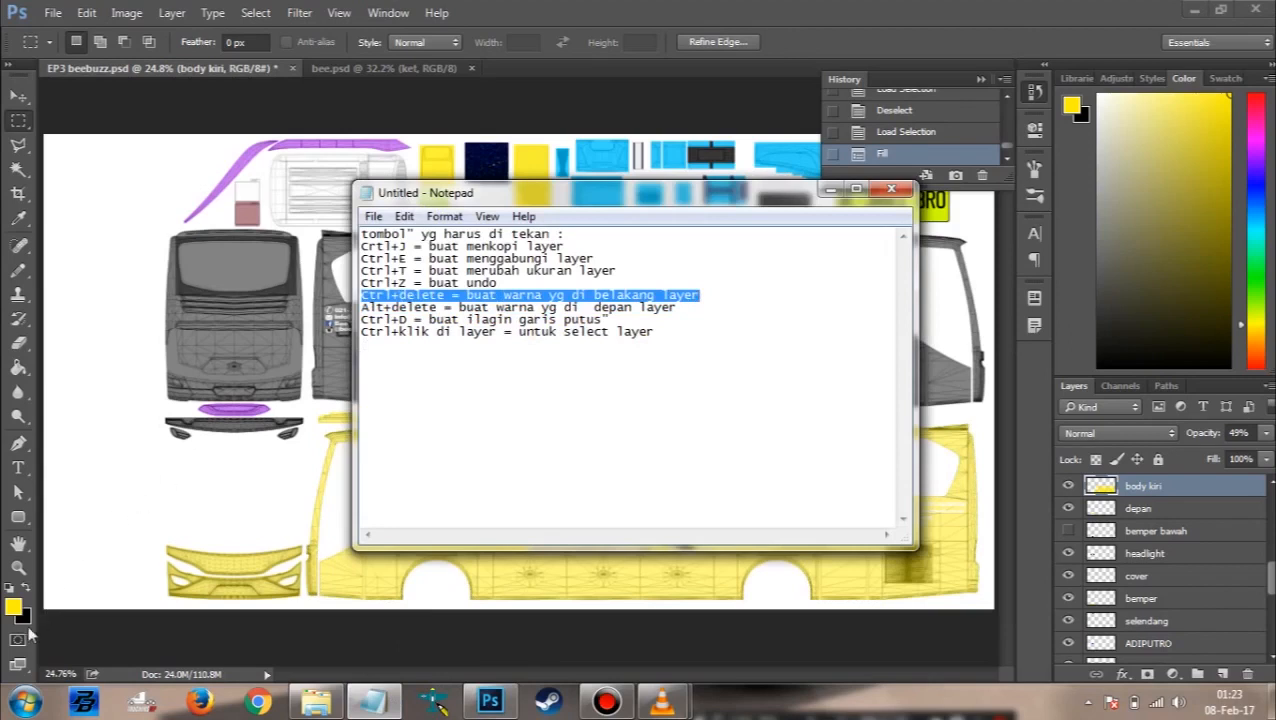
click(156, 480)
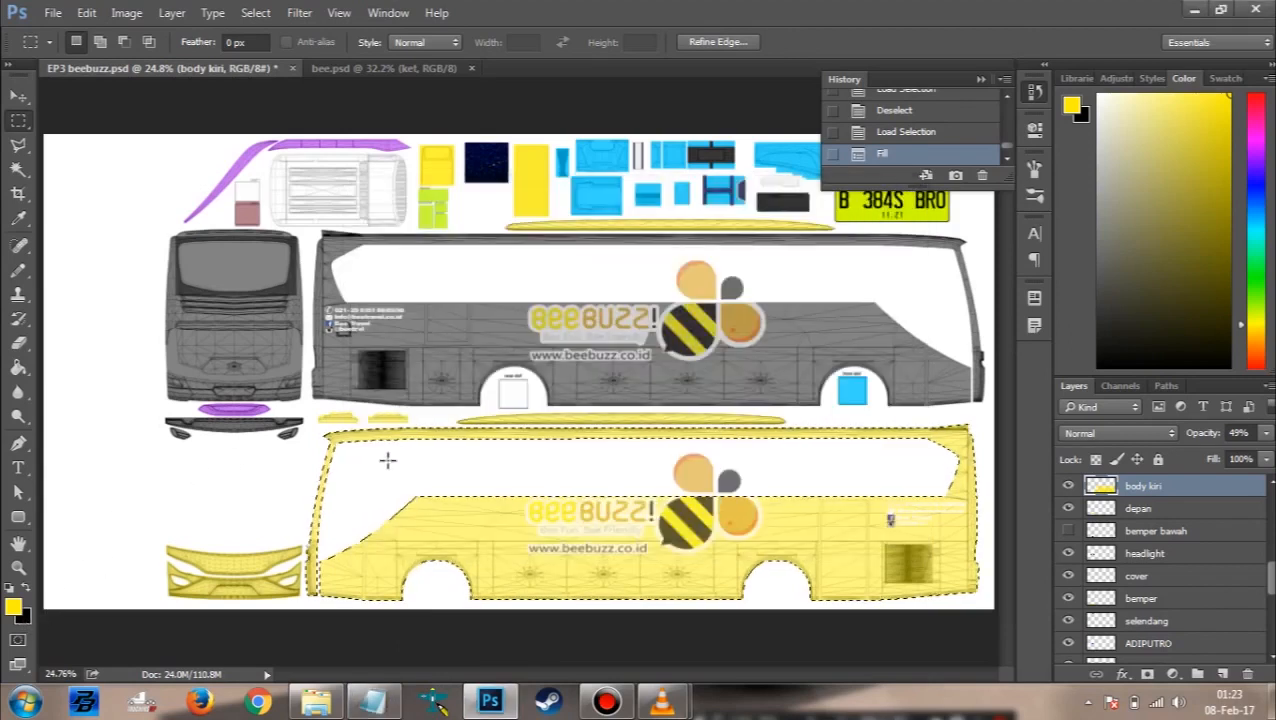
key(ctrl+Delete)
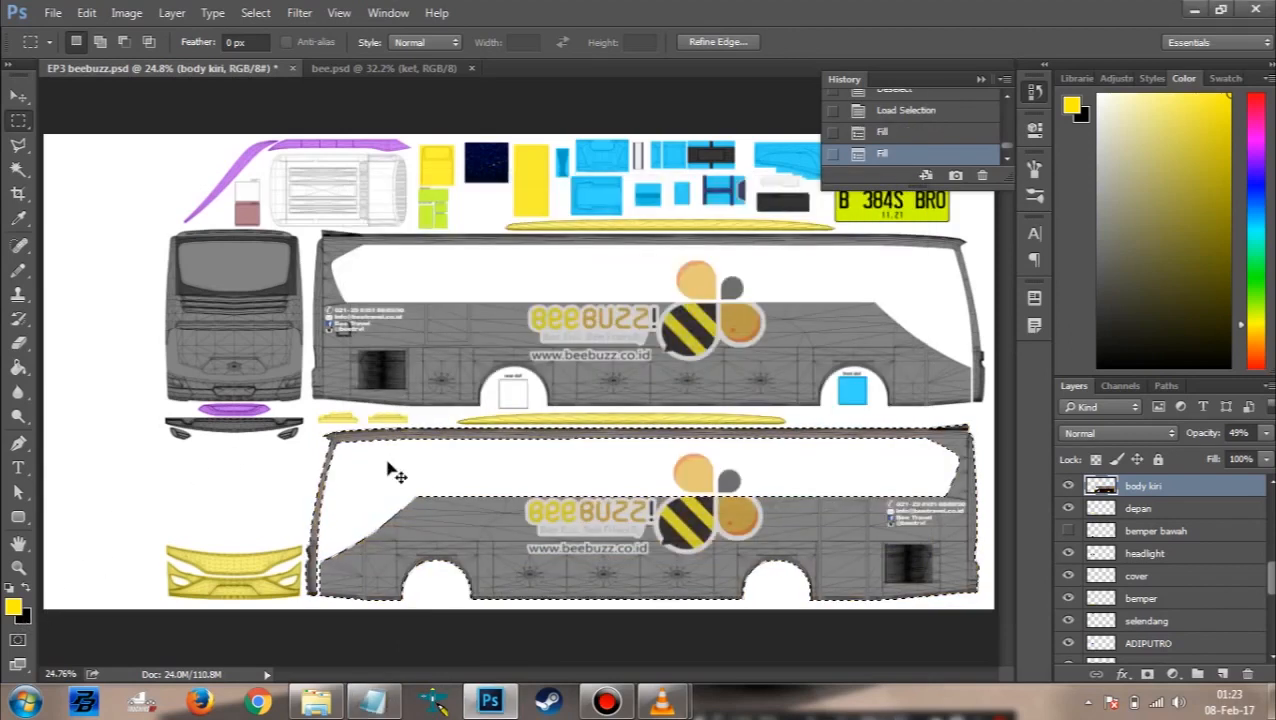
key(ctrl+d)
Step: Switch to Notepad and highlight the note about undoing, followed by the one about resizing a layer
click(370, 703)
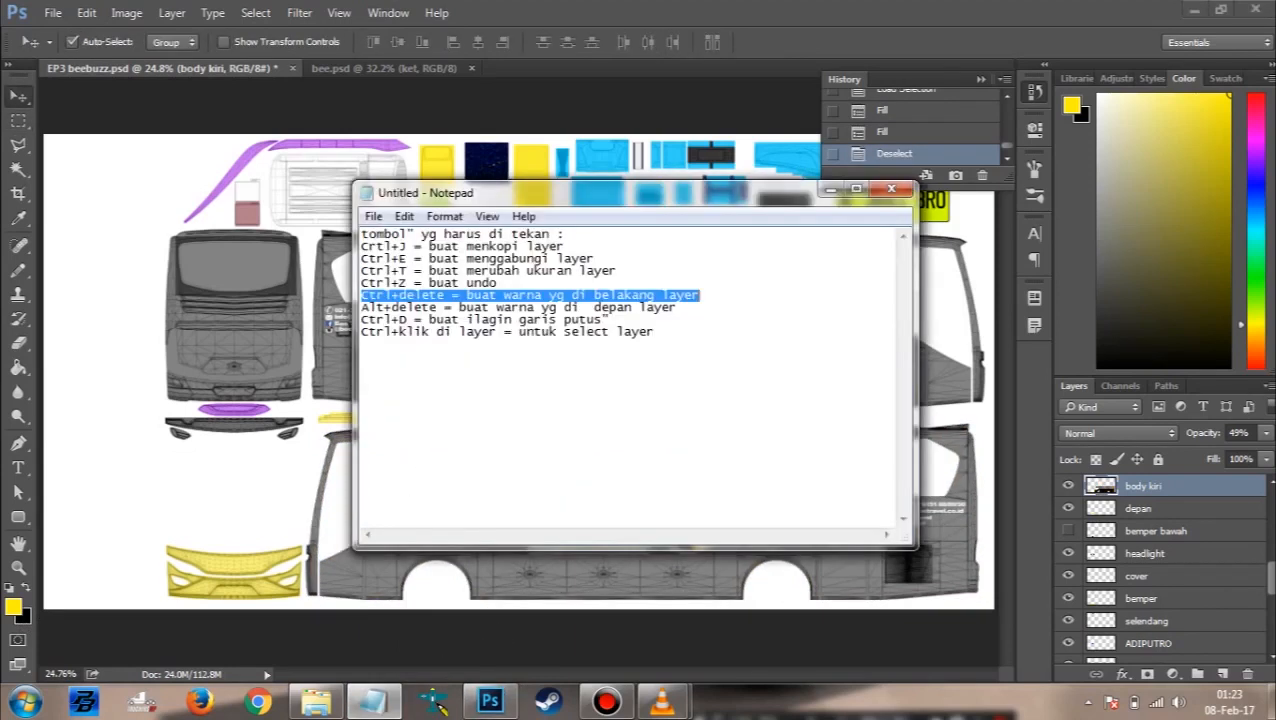
drag(499, 284, 362, 284)
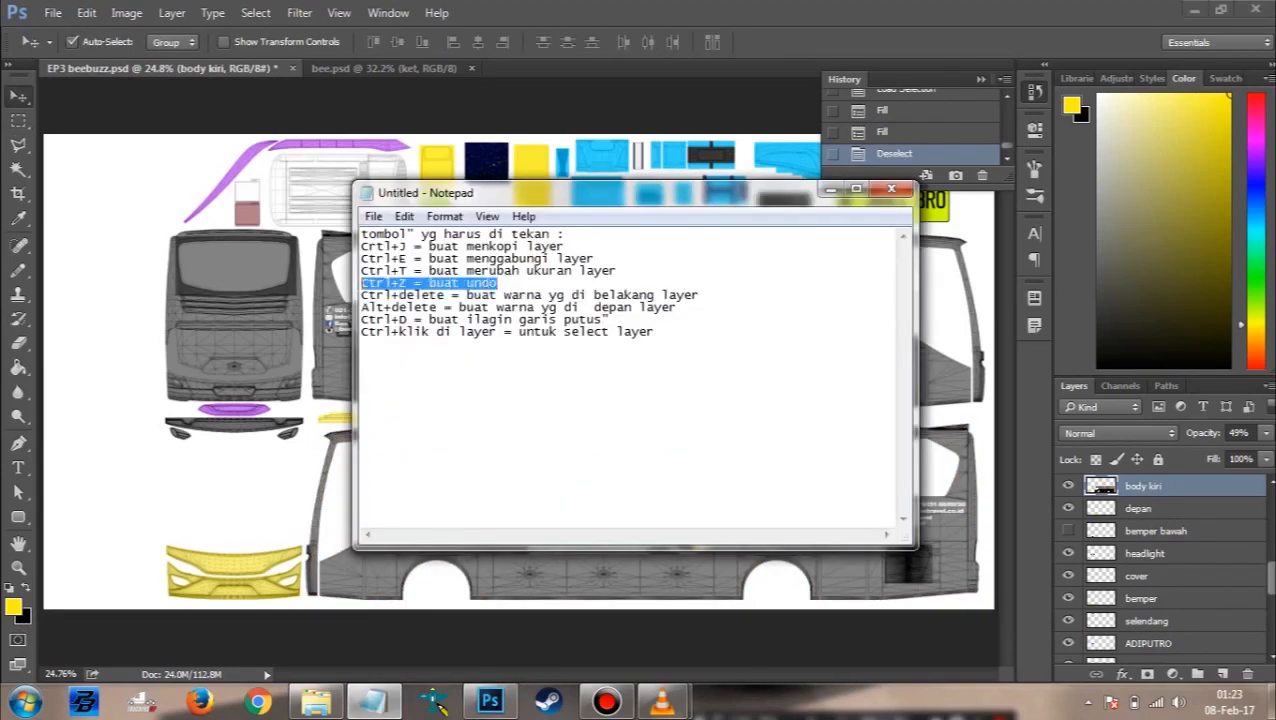
drag(616, 271, 343, 278)
Step: Back in Photoshop, enlarge the kanan copy BeeBuzz logo on the lower bus side with Free Transform, and undo the resize
click(333, 437)
click(563, 517)
click(493, 544)
click(673, 510)
key(ctrl)
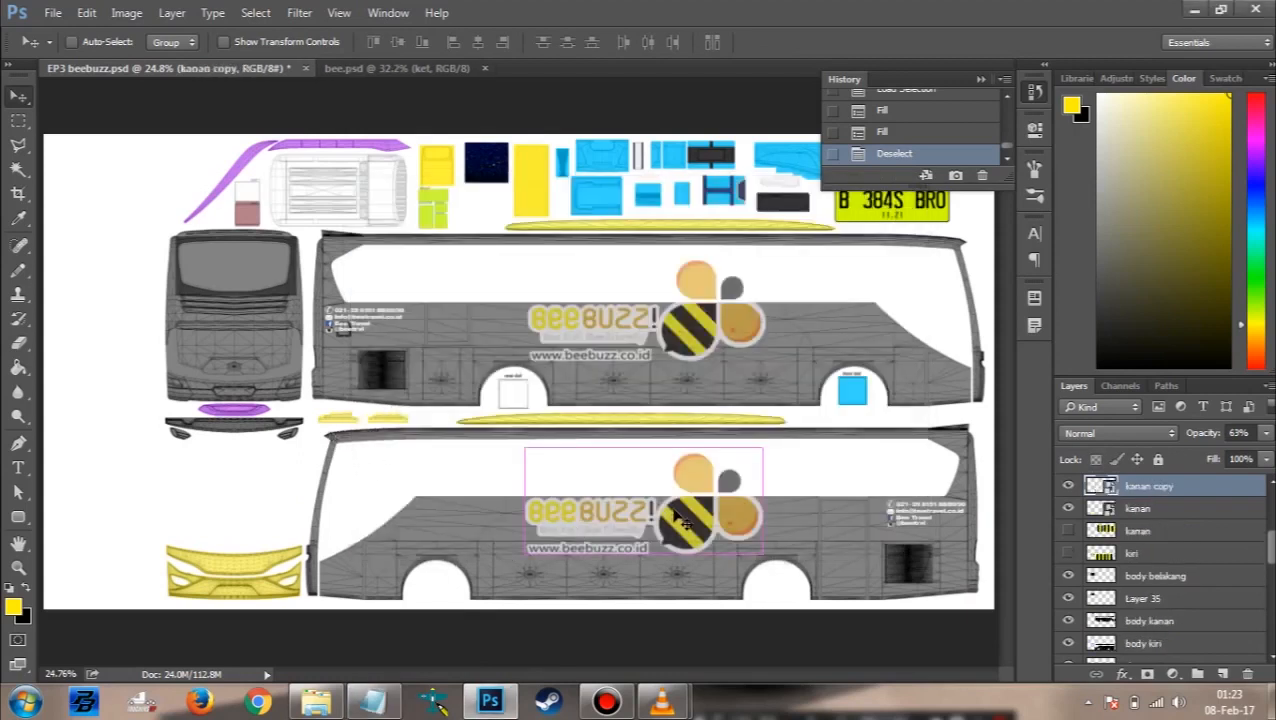
key(ctrl+t)
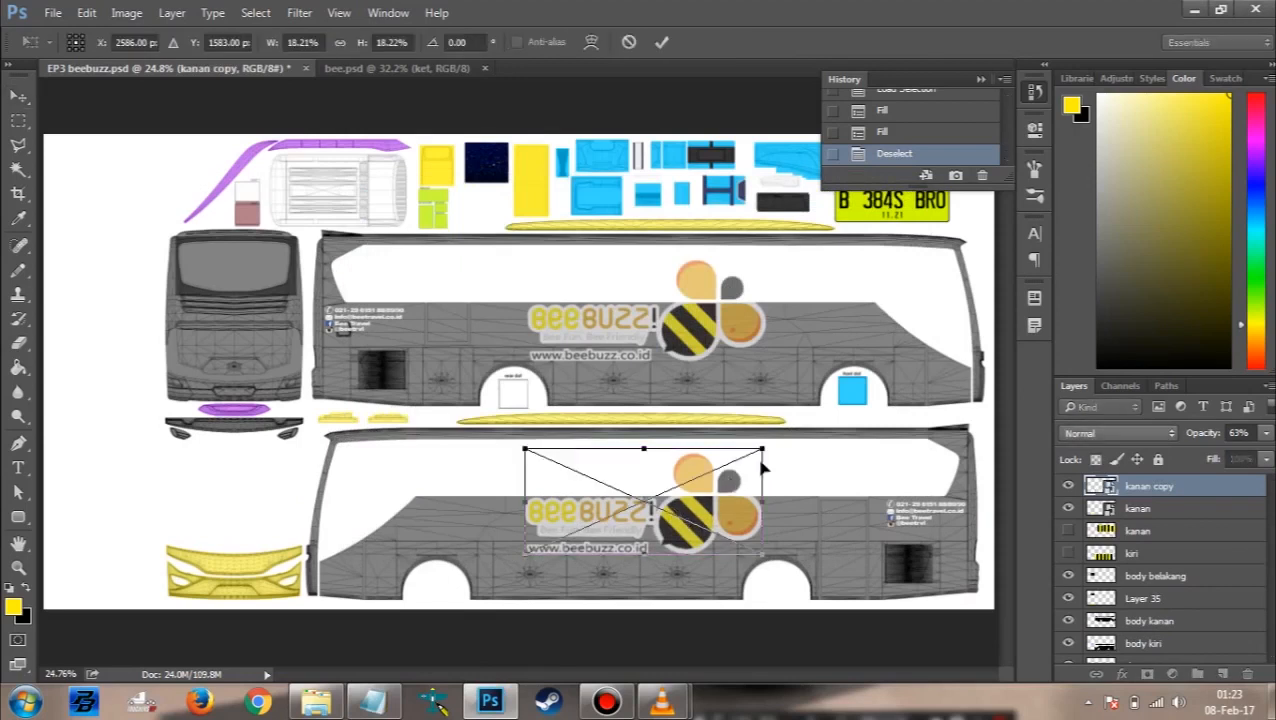
drag(770, 421, 803, 380)
key(ctrl+z)
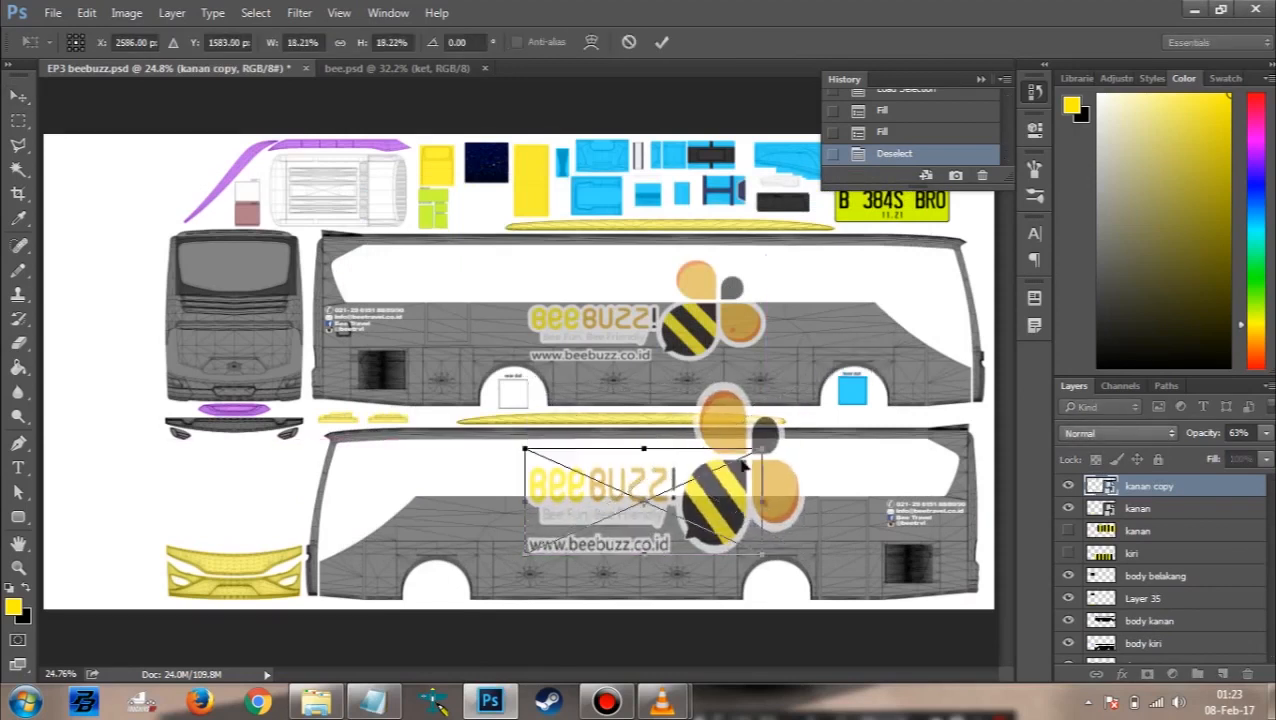
Step: Add the note "tekan shift+alt biar ukurannya sama" below the shortcut list in Notepad, and return to Photoshop
click(374, 702)
click(654, 331)
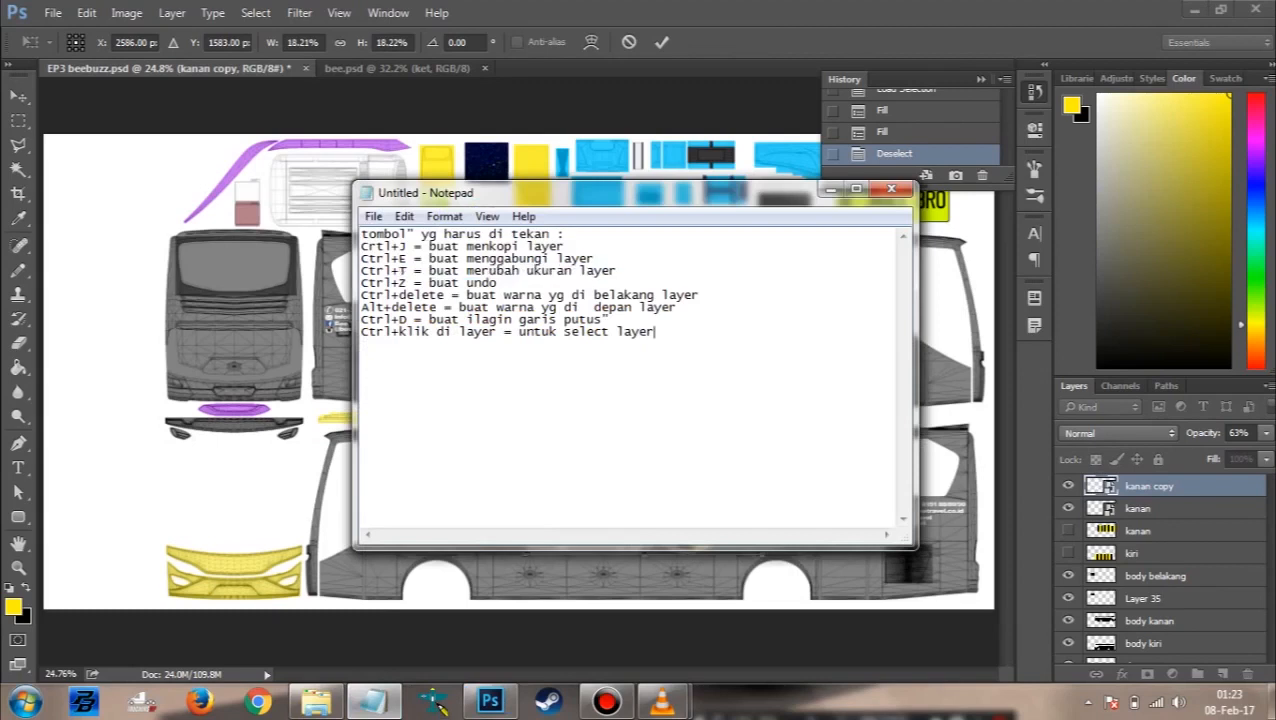
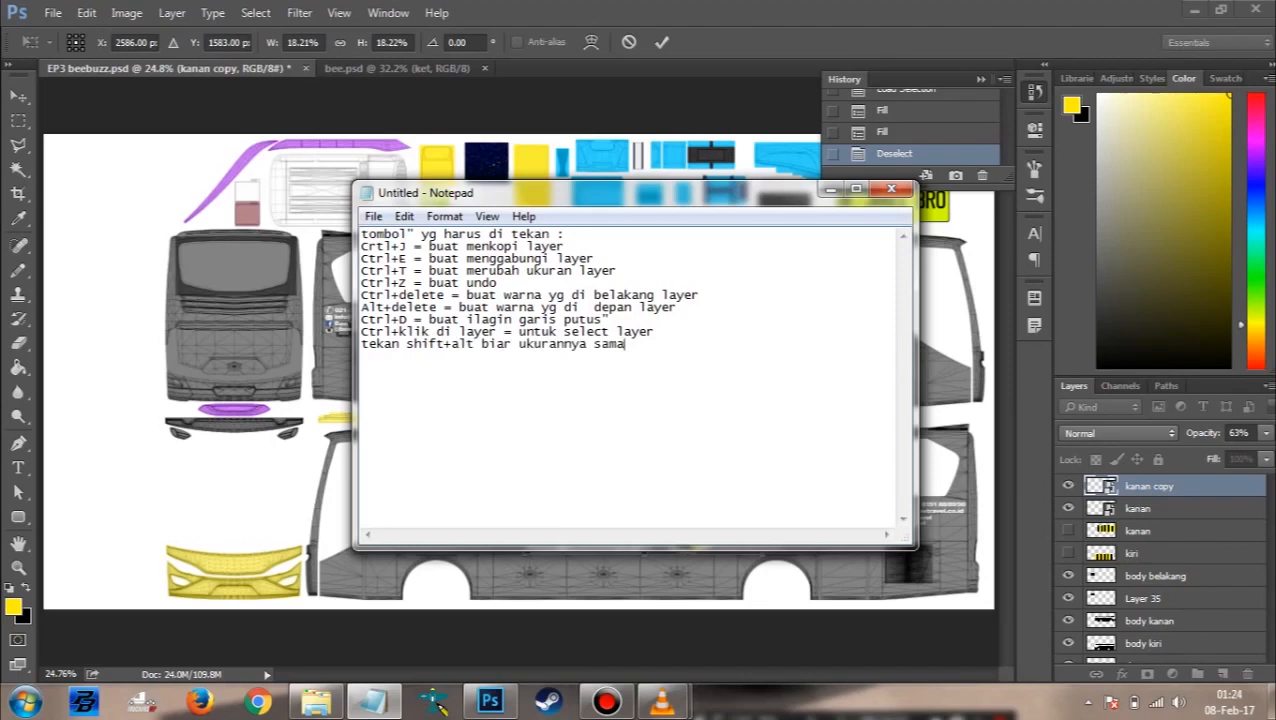
click(251, 503)
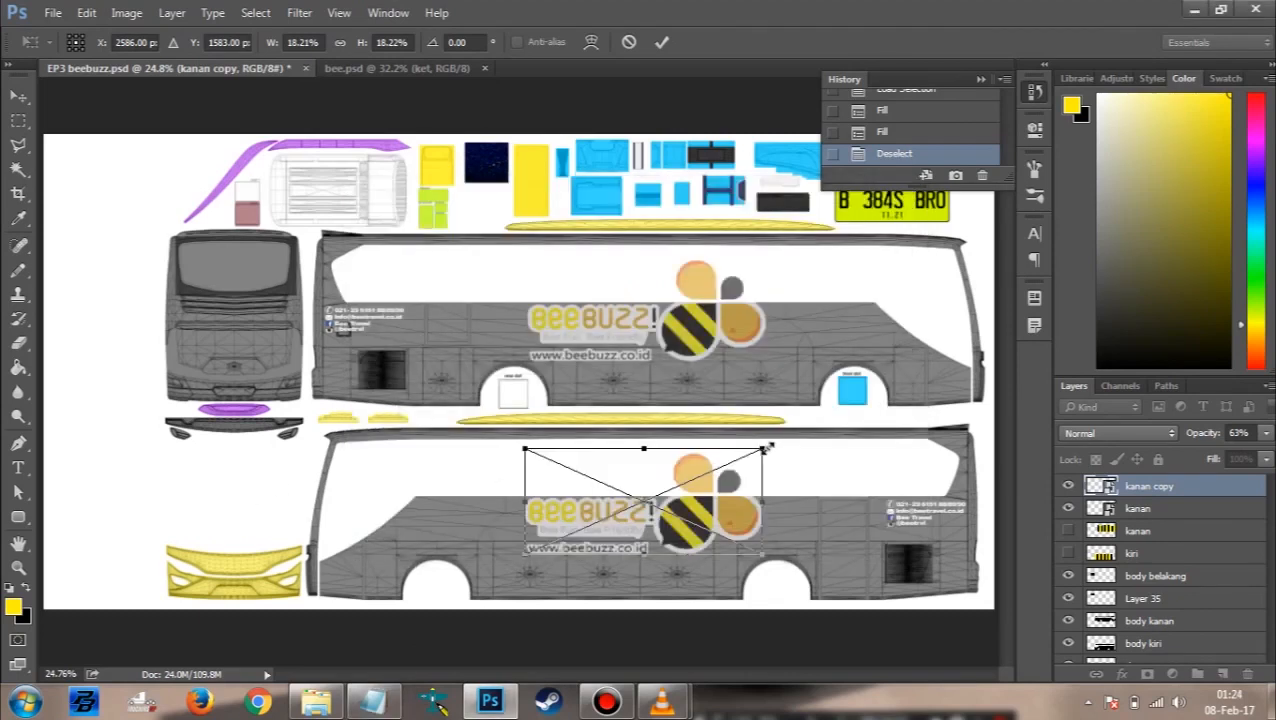
Step: Scale the kanan copy logo up proportionally from its centre as a demonstration, undo the scaling and cancel the transform
drag(766, 445, 825, 404)
key(ctrl+z)
click(629, 42)
Step: Add the line "oke lanjutkan" to the Notepad notes and return to Photoshop
click(373, 702)
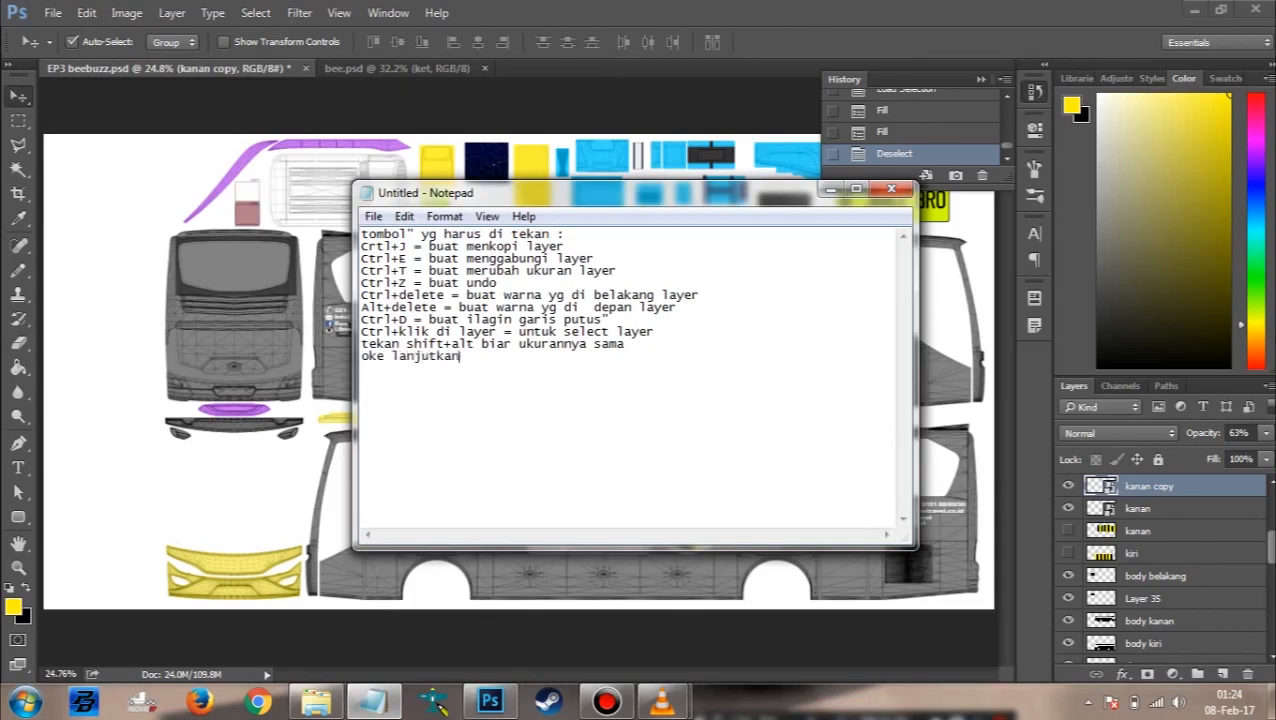
click(662, 701)
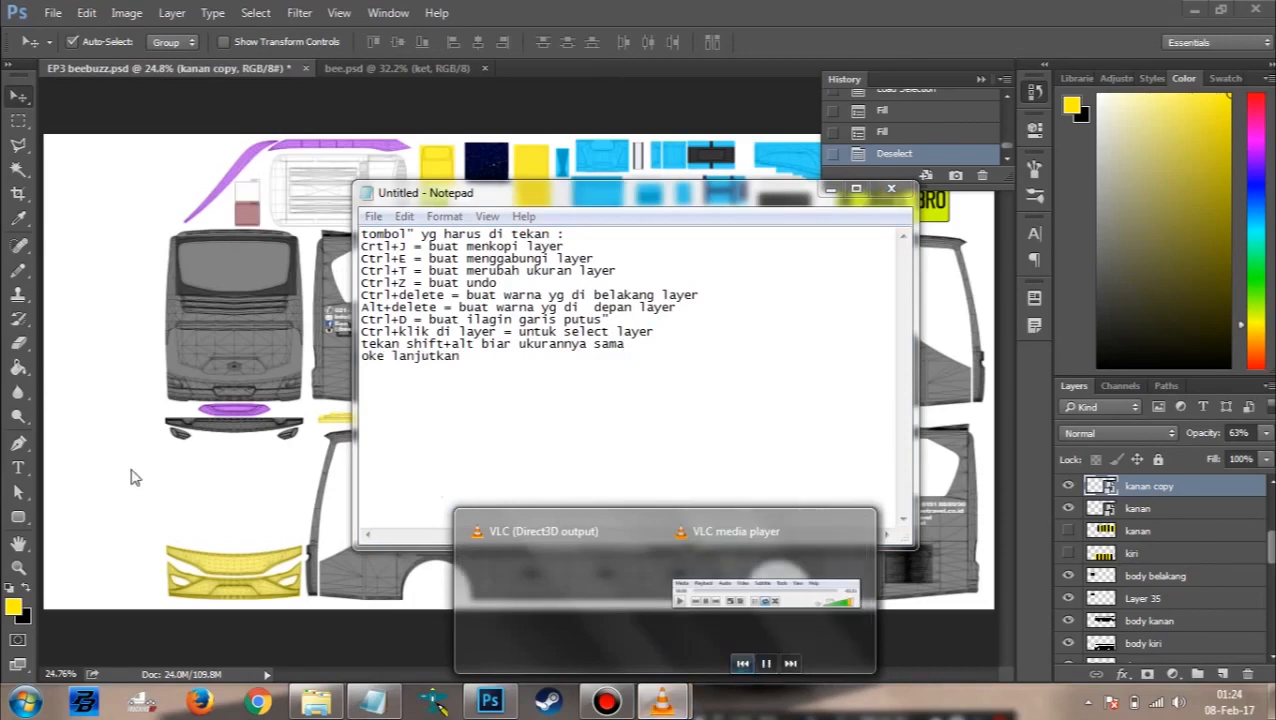
click(204, 456)
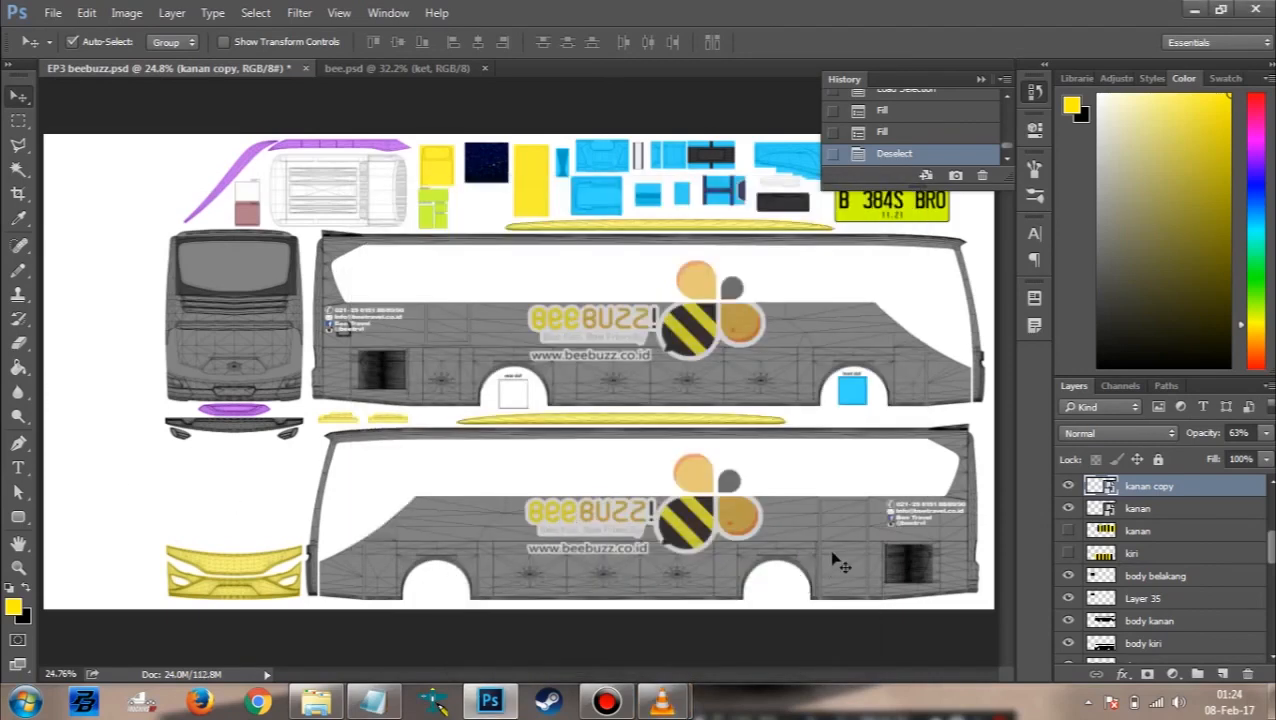
Step: Load the outline of the AC roof part's layer as a selection, fill it with the yellow foreground colour and deselect
scroll(432, 210, up, 7)
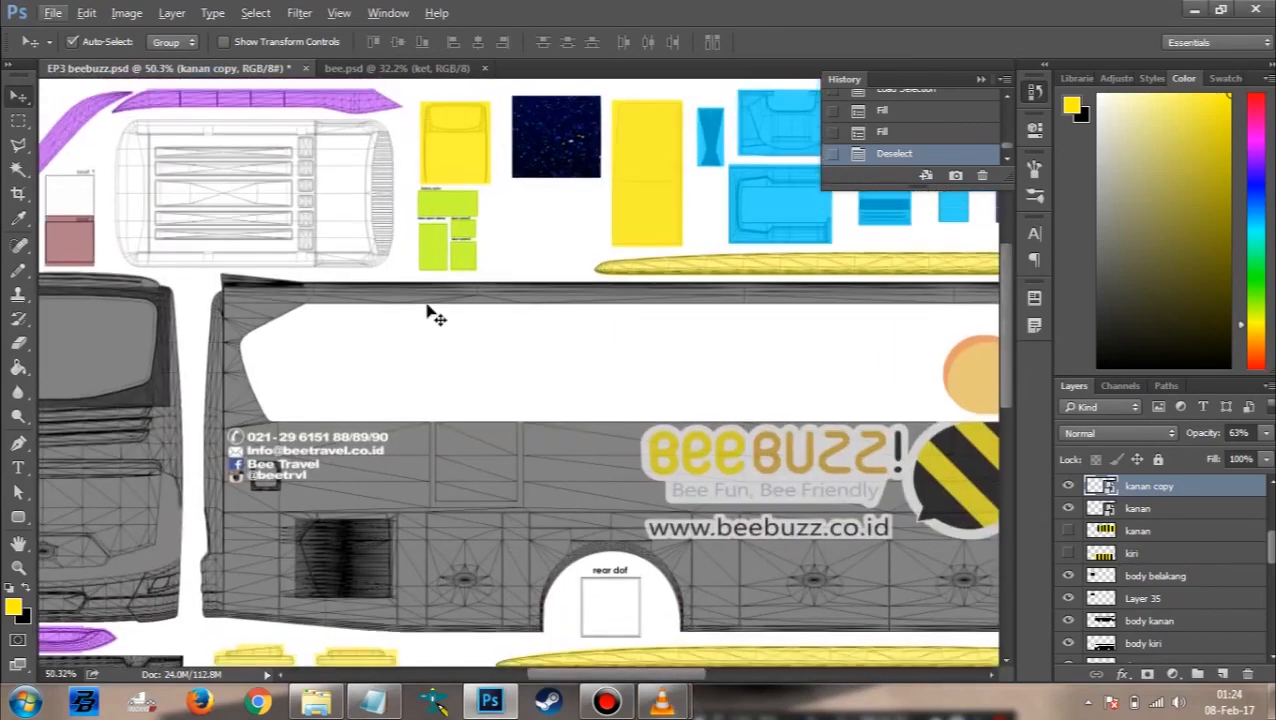
scroll(428, 305, down, 4)
scroll(345, 150, up, 4)
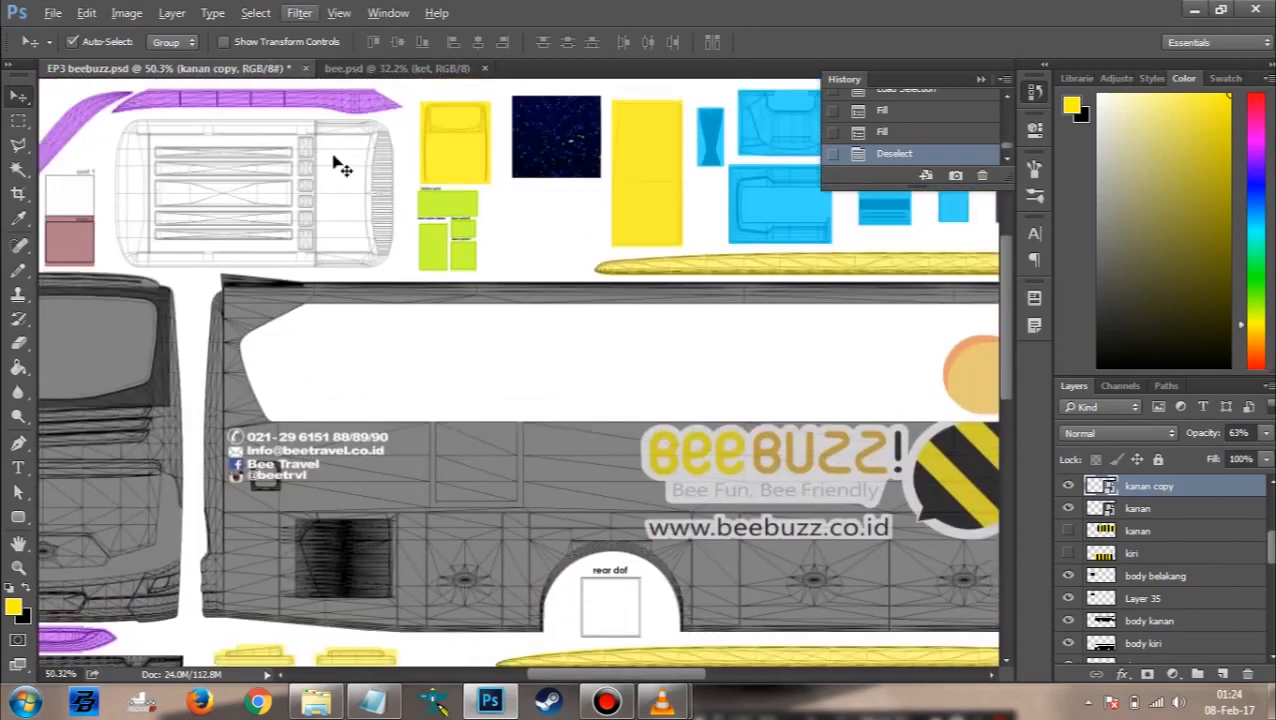
click(316, 193)
ctrl+click(1100, 486)
key(alt+BackSpace)
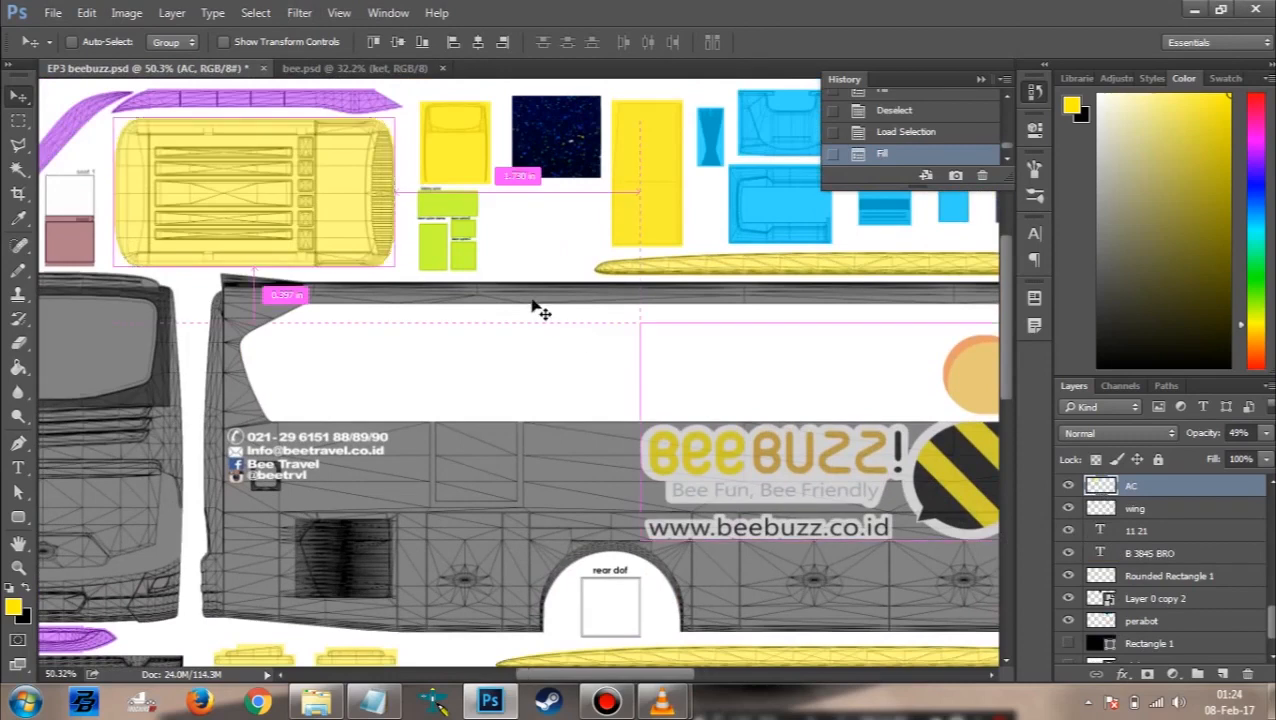
key(ctrl+d)
Step: Load the outline of the purple selendang strips, fill them with the yellow foreground colour and deselect
scroll(533, 304, left, 5)
scroll(532, 303, down, 3)
scroll(454, 219, up, 5)
scroll(447, 217, left, 1)
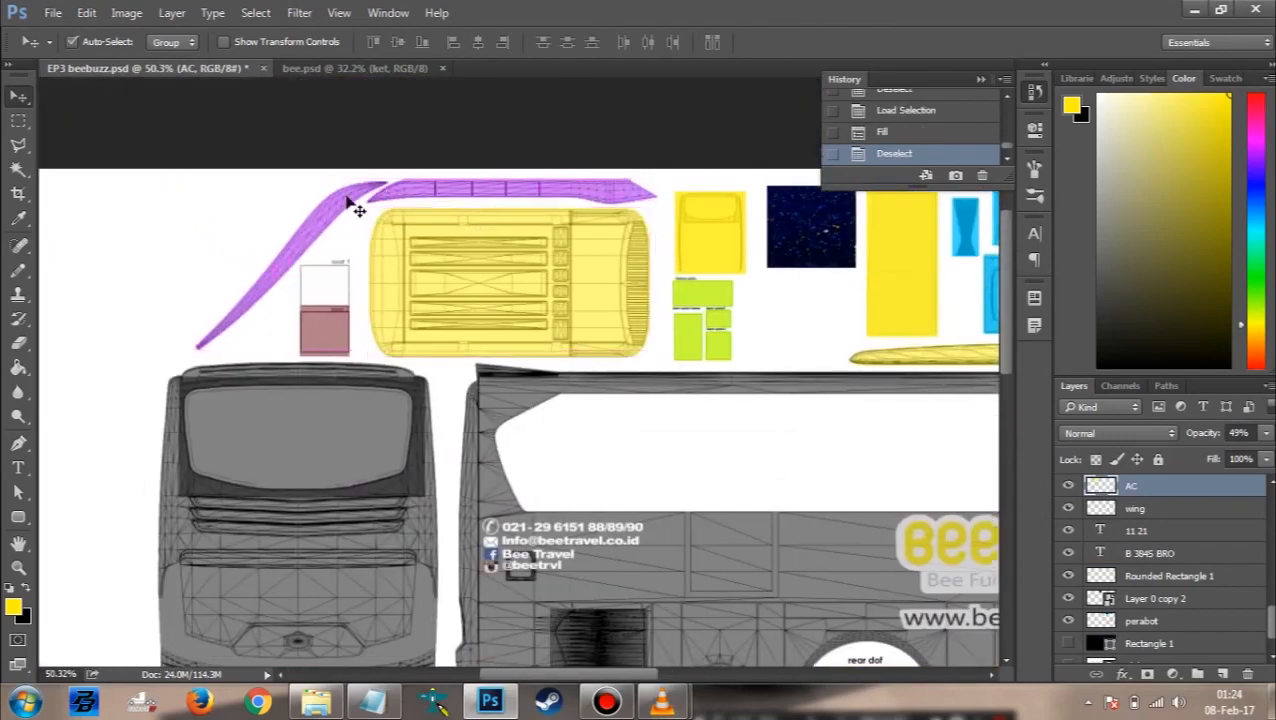
click(355, 208)
ctrl+click(1106, 491)
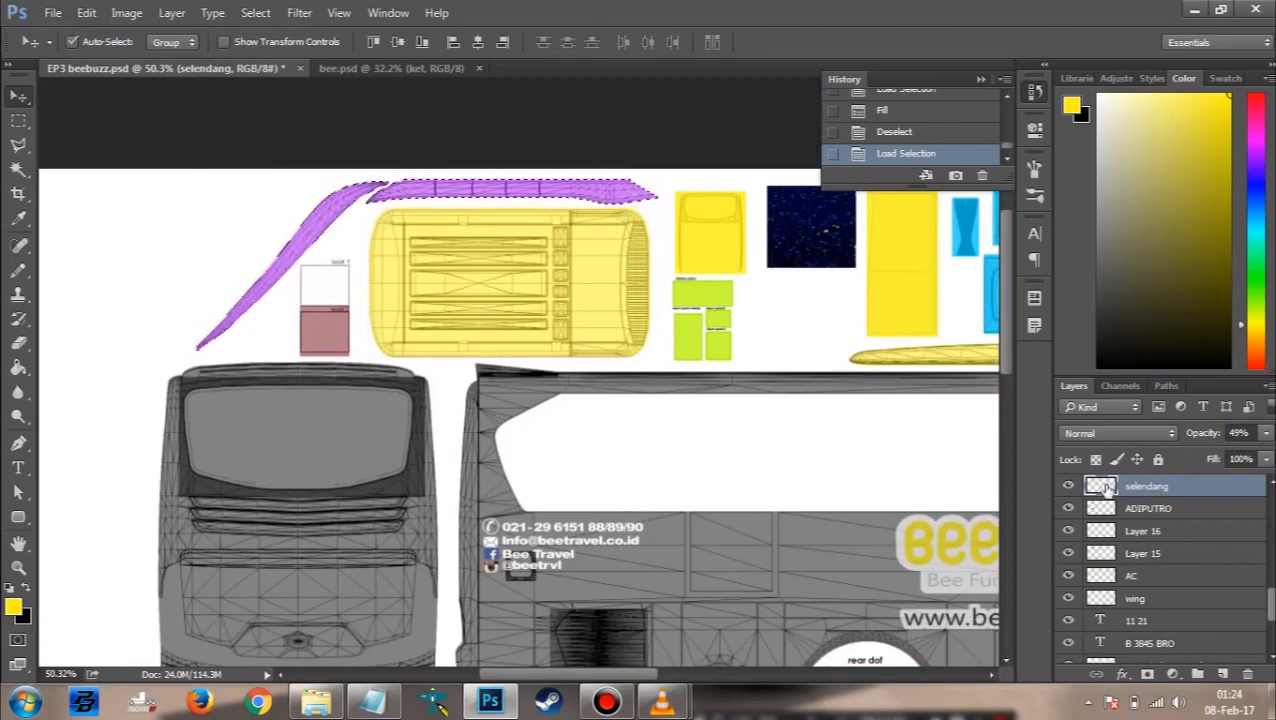
key(alt+BackSpace)
key(ctrl+d)
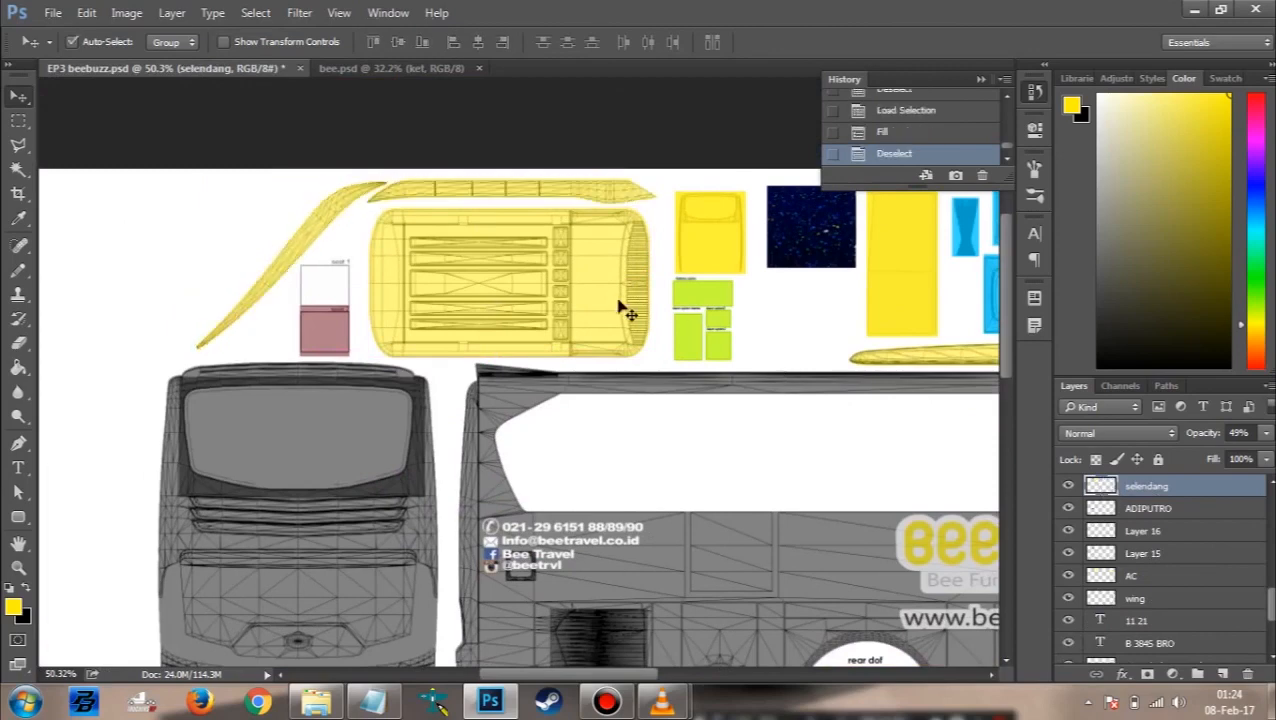
scroll(620, 307, down, 3)
scroll(618, 306, right, 6)
scroll(566, 334, down, 6)
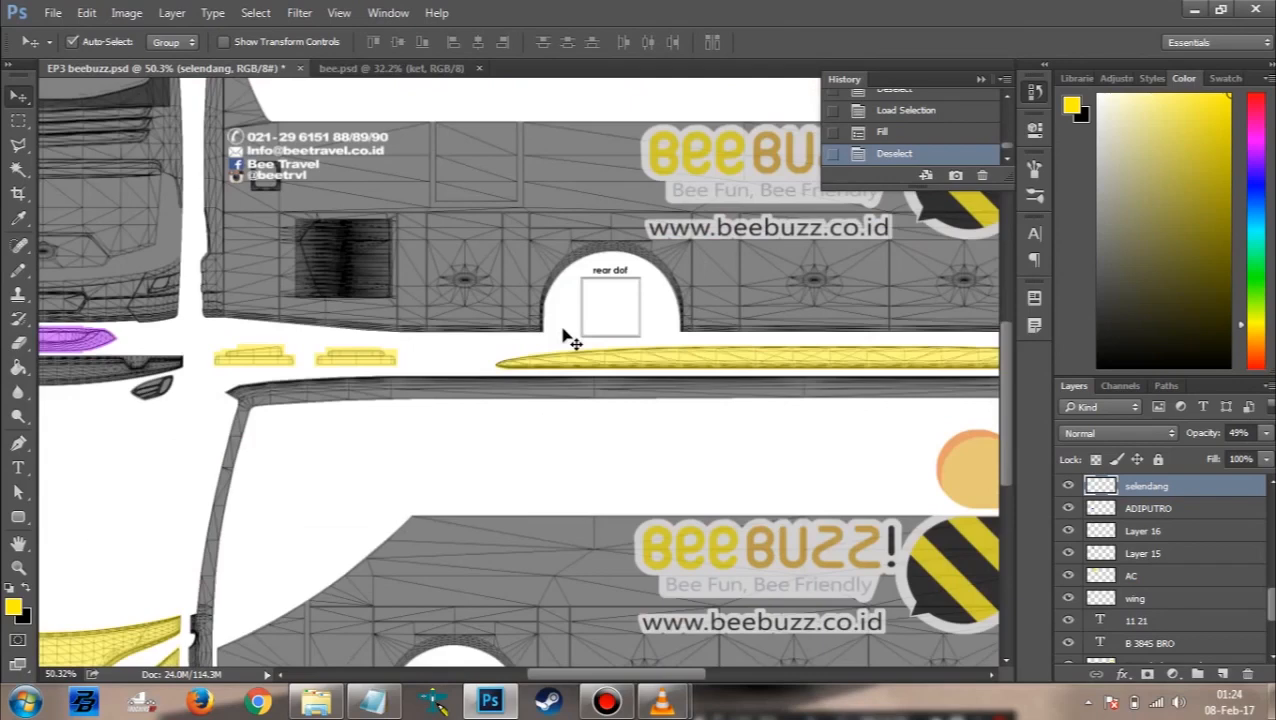
scroll(568, 340, down, 3)
scroll(570, 345, right, 6)
scroll(570, 350, up, 3)
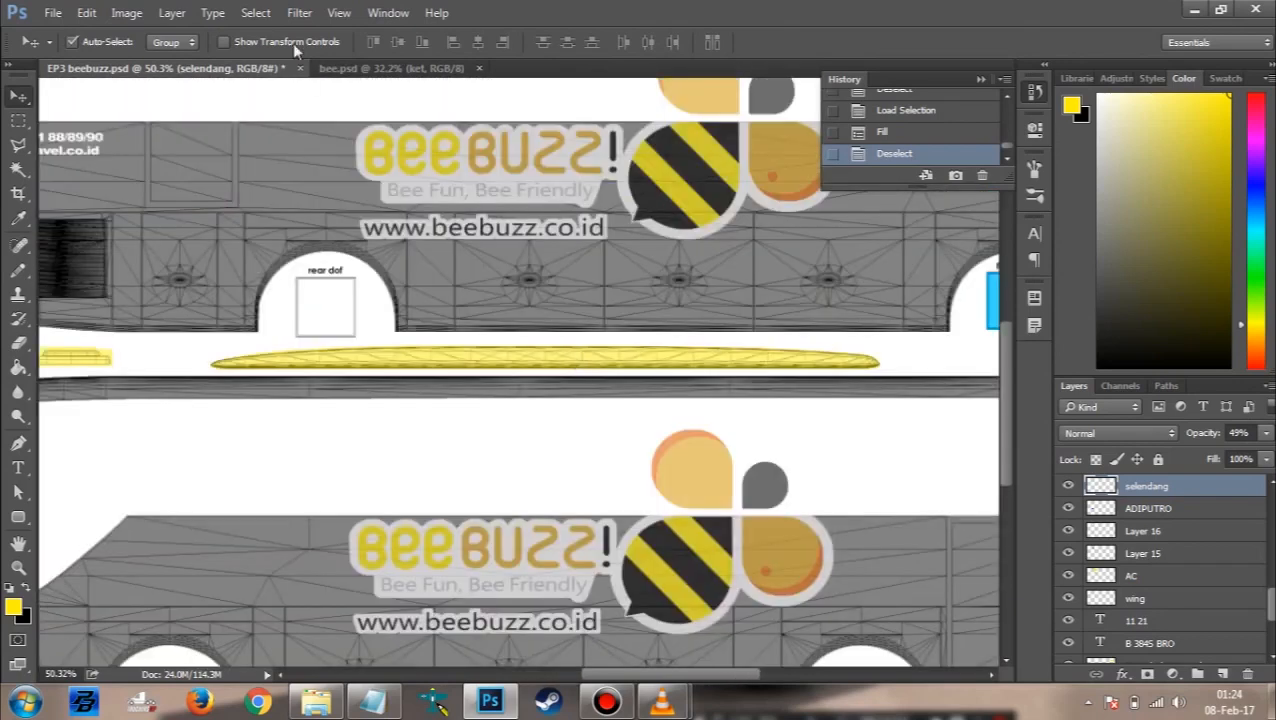
click(390, 68)
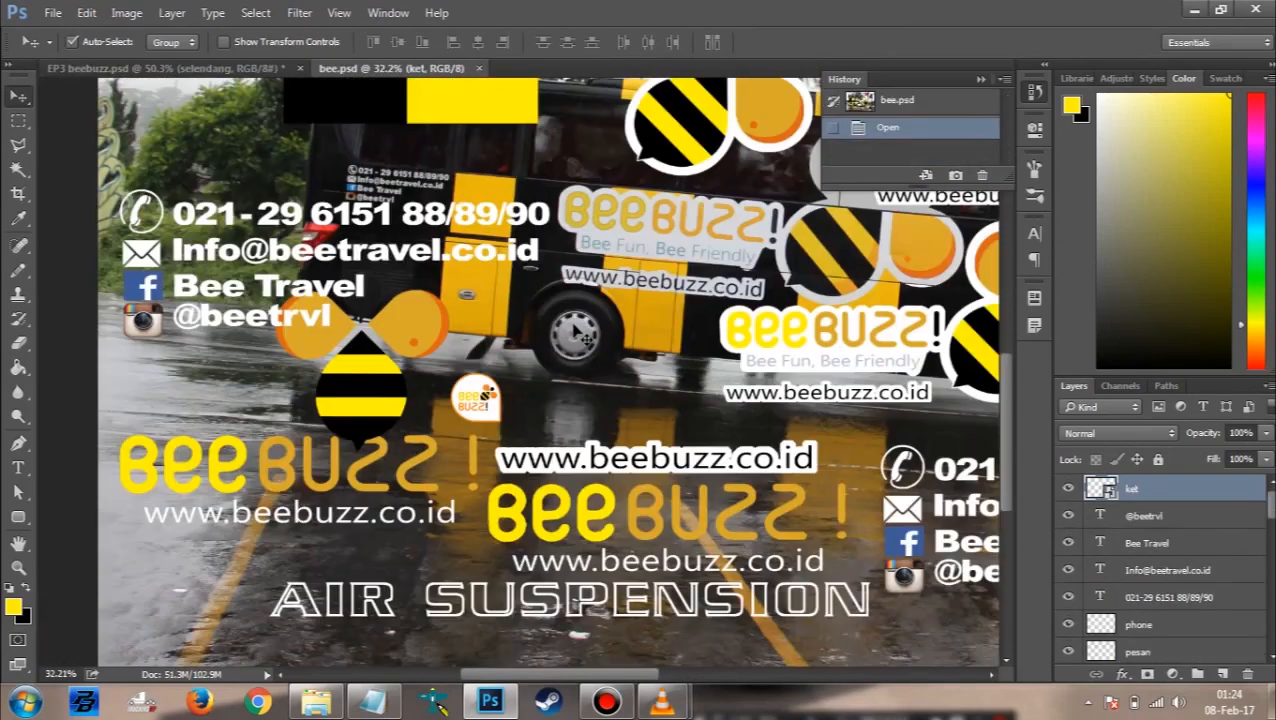
click(652, 457)
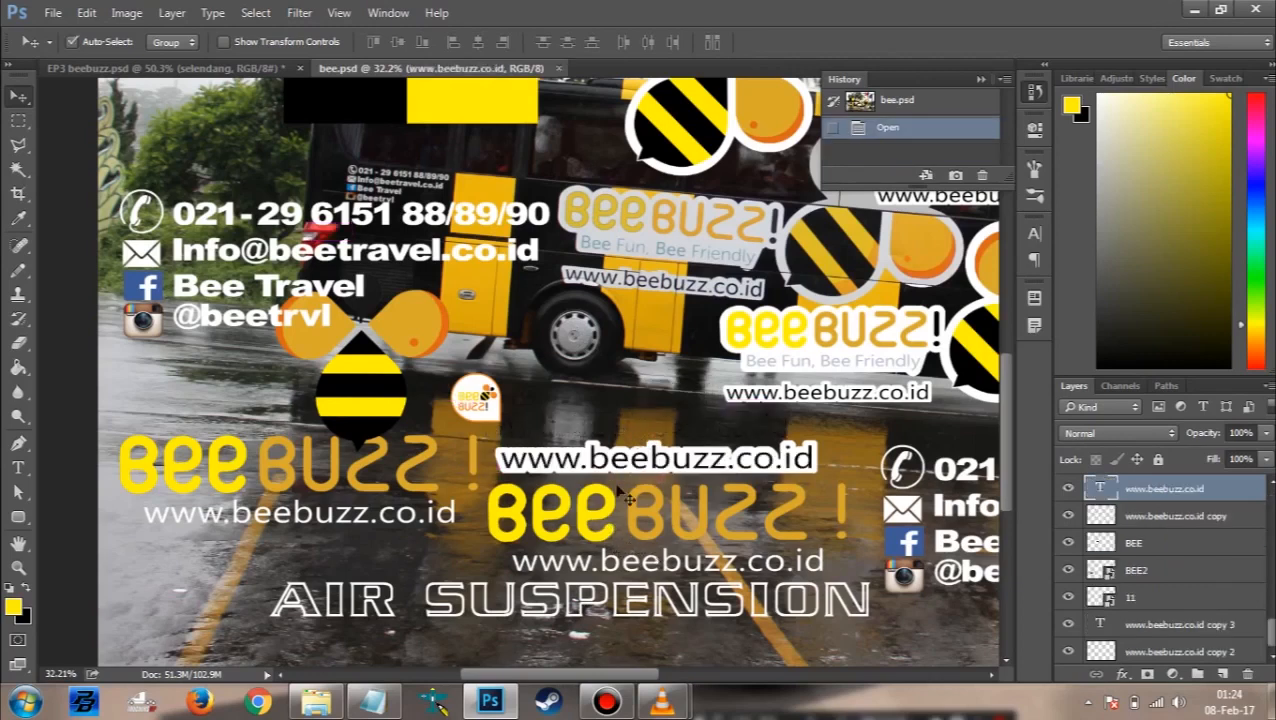
click(599, 524)
drag(600, 532, 217, 239)
Step: Move the beebuz copy layer up the layer order to sit directly above ket copy
scroll(217, 239, left, 10)
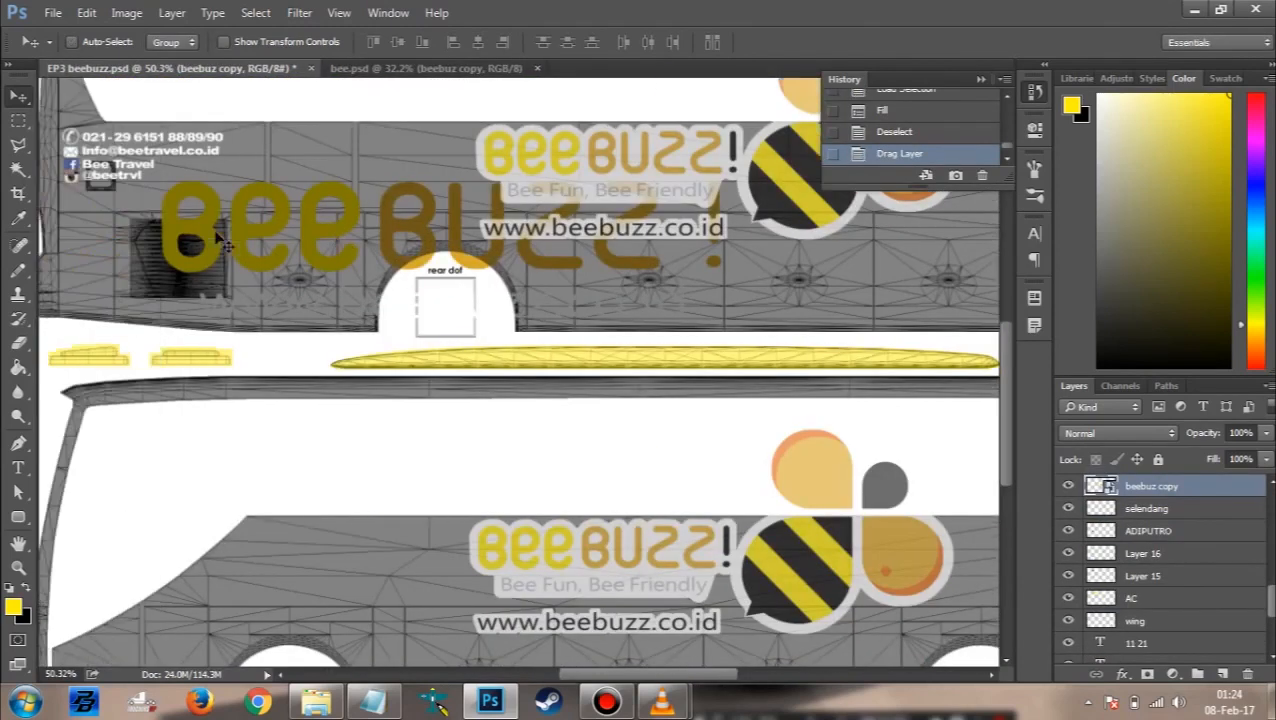
scroll(1160, 601, up, 3)
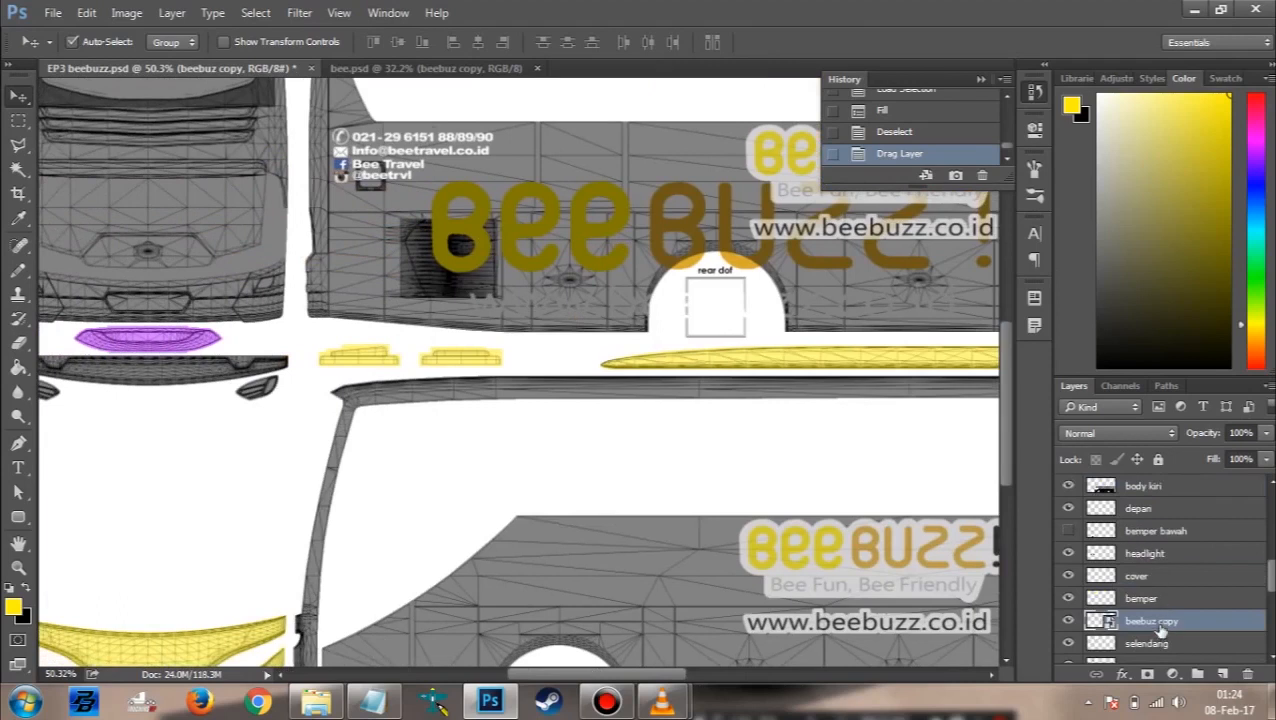
scroll(1152, 625, up, 5)
drag(1187, 457, 1158, 497)
Step: Move the beebuz copy logo onto the bus's rear window and scale it to about 7.8%, centred on the glass
scroll(693, 507, up, 5)
scroll(693, 507, left, 5)
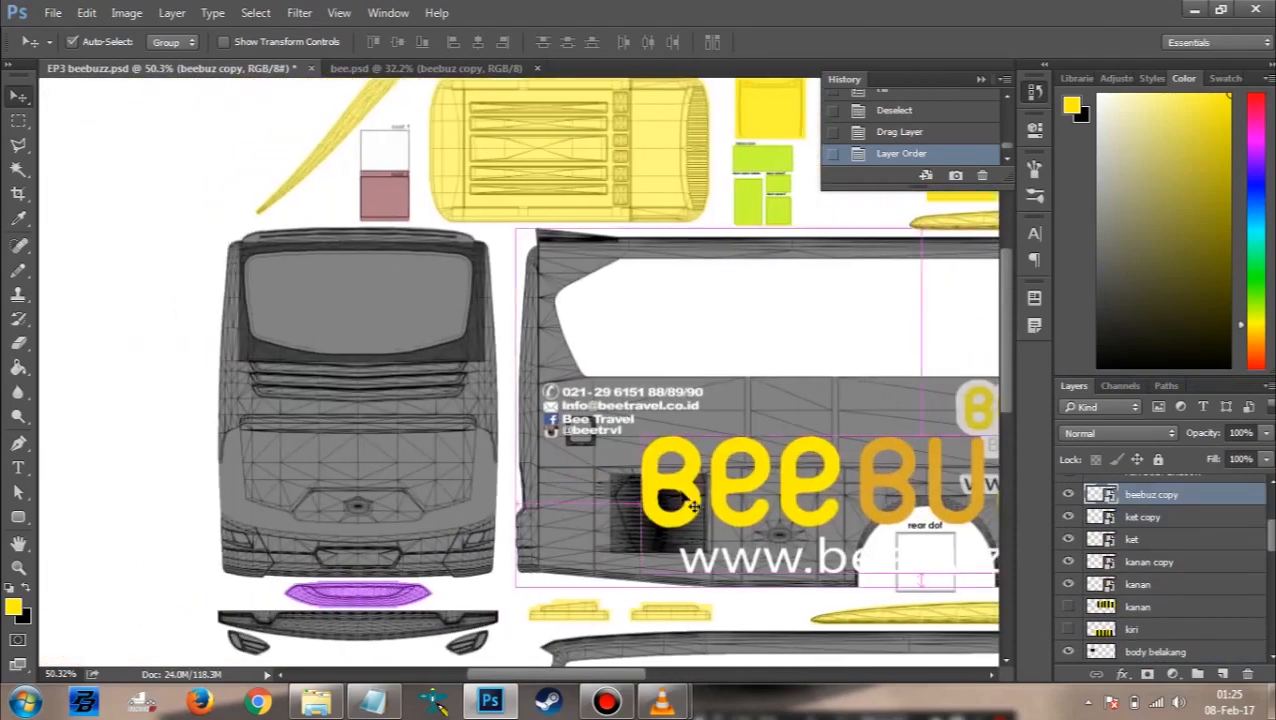
drag(693, 507, 238, 320)
key(ctrl+t)
drag(753, 271, 581, 313)
scroll(516, 342, up, 4)
scroll(671, 342, left, 3)
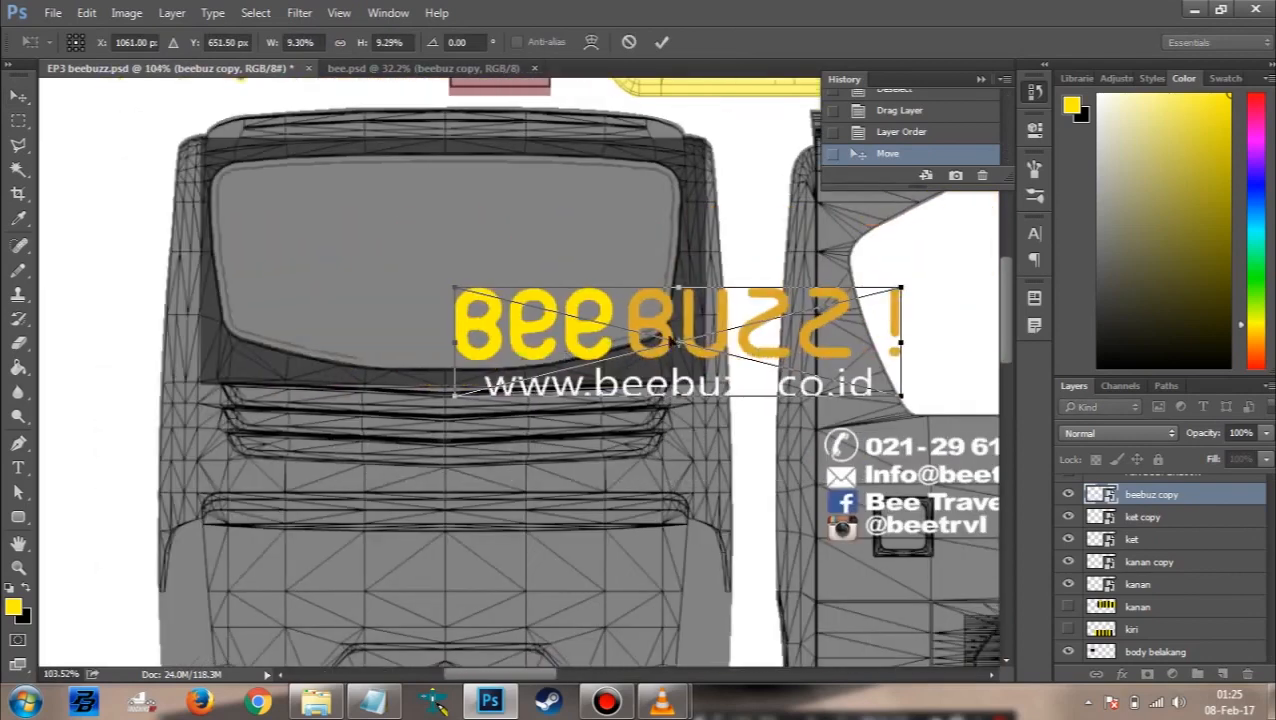
drag(829, 341, 594, 265)
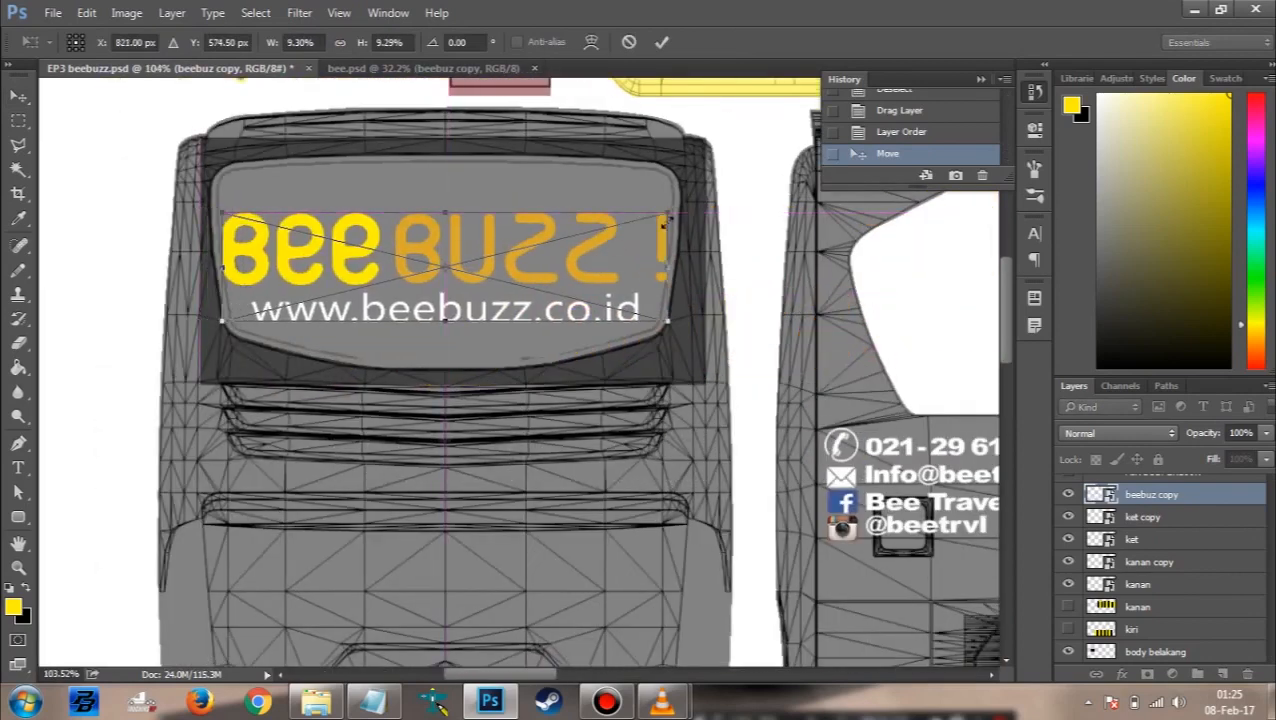
drag(655, 222, 638, 244)
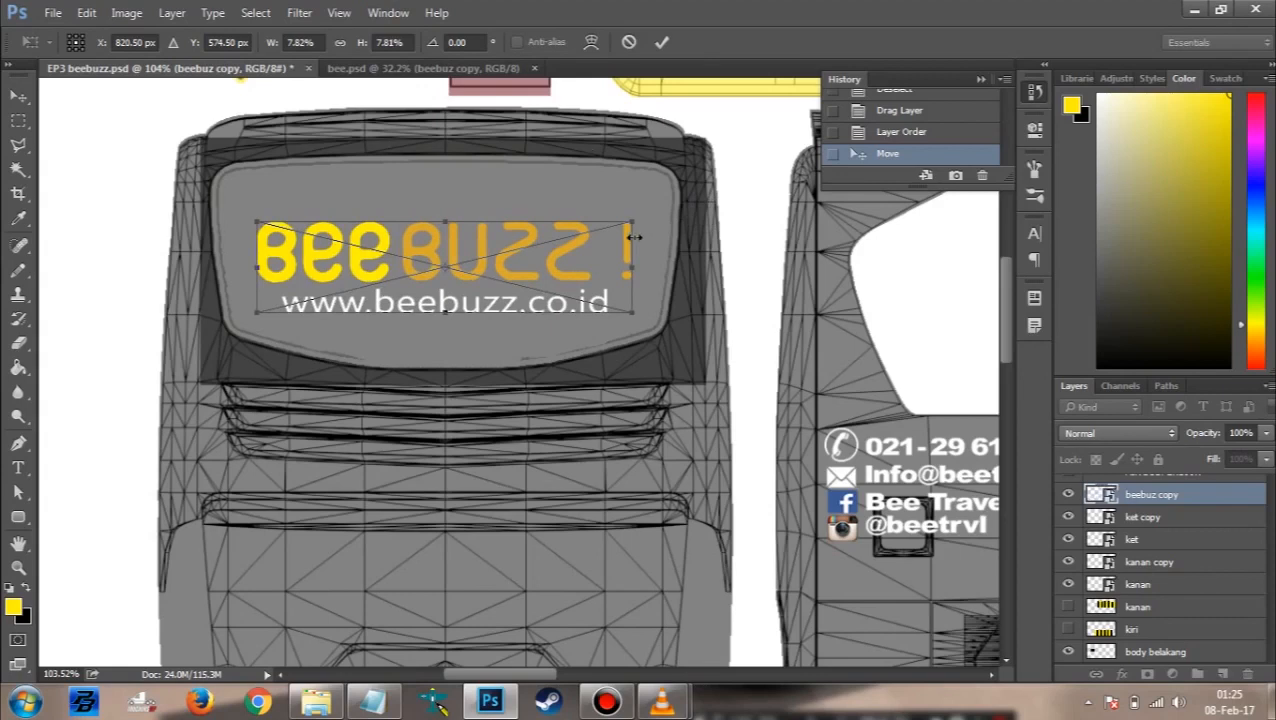
click(660, 41)
Step: Show the alpha tempe wireframe layer, and reposition the logo in the rear window's upper half, scaled to about 6%
scroll(1166, 590, down, 5)
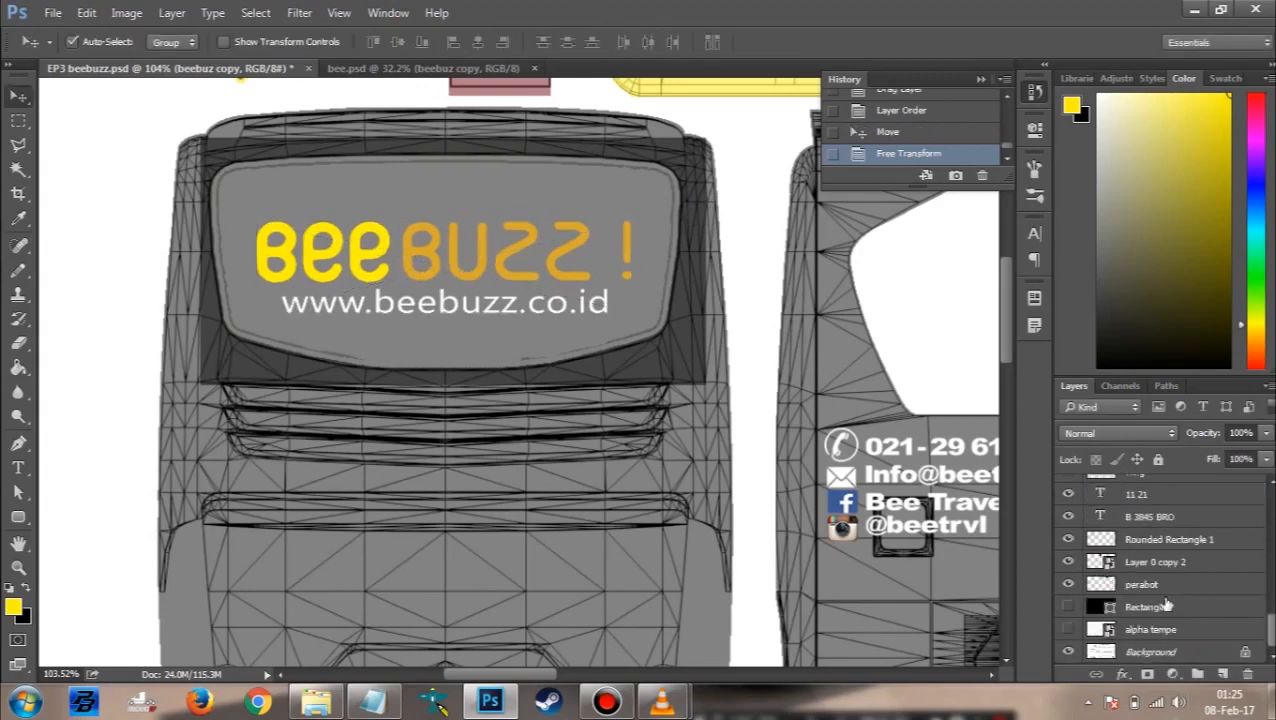
click(1067, 630)
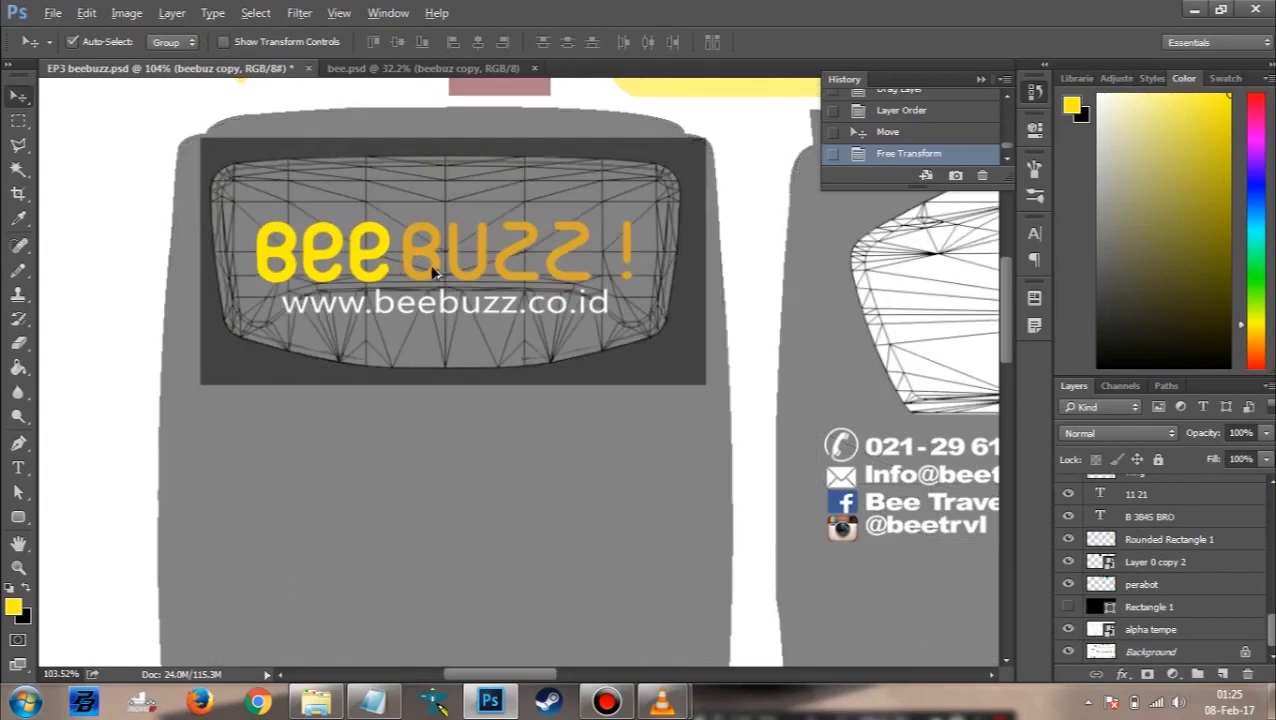
scroll(440, 275, up, 3)
drag(475, 345, 478, 285)
key(ctrl+t)
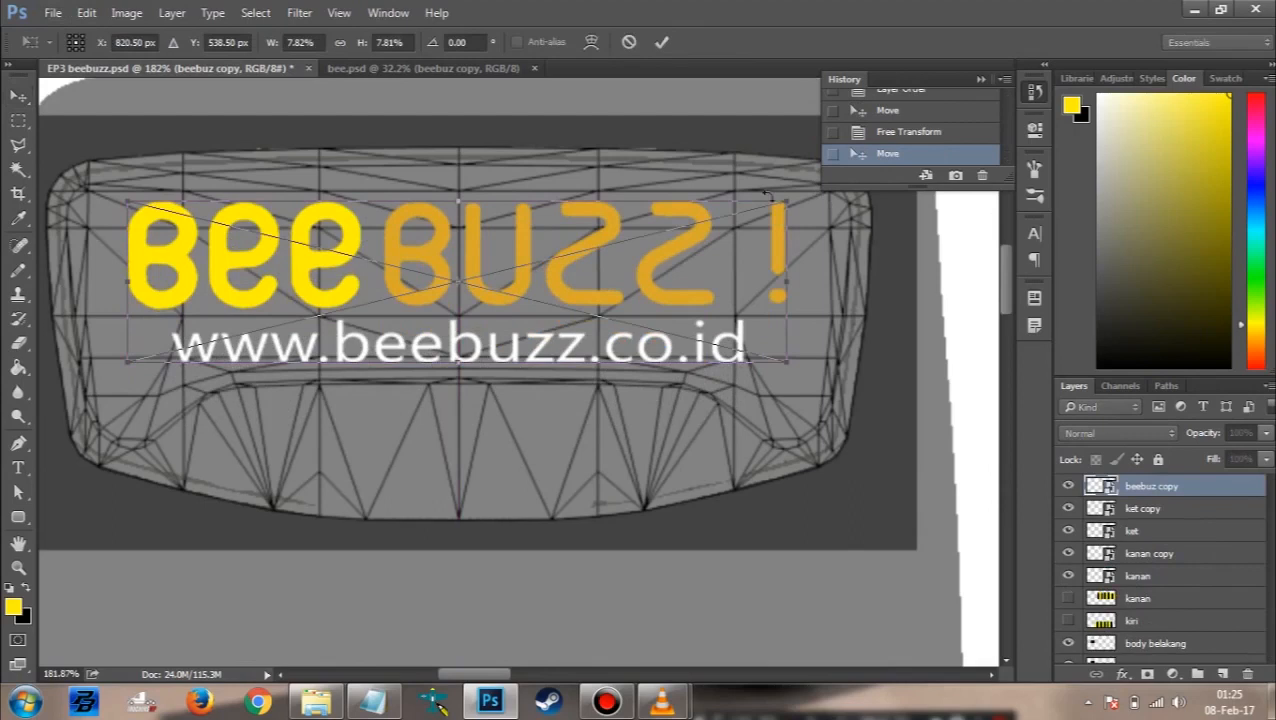
drag(786, 202, 704, 249)
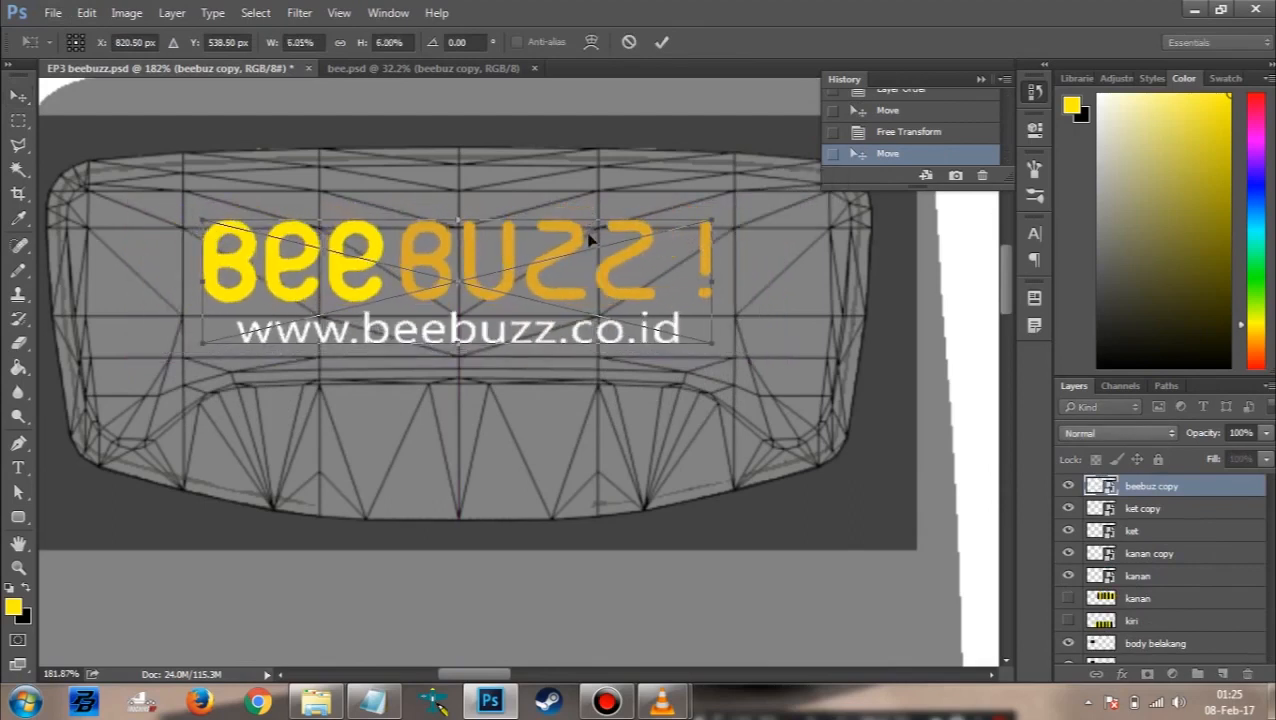
drag(588, 258, 587, 270)
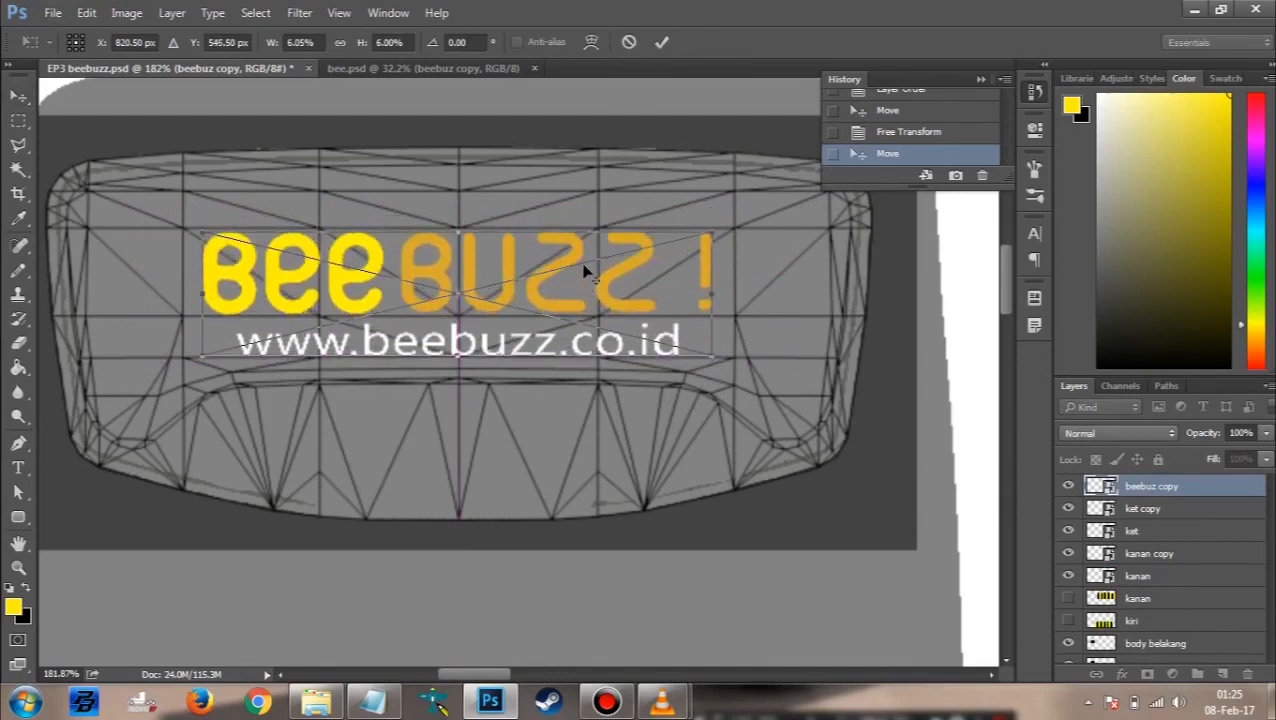
click(658, 46)
Step: Marquee-select the wireframe area around the rear window logo, align the logo to its horizontal and vertical centres, and deselect
key(m)
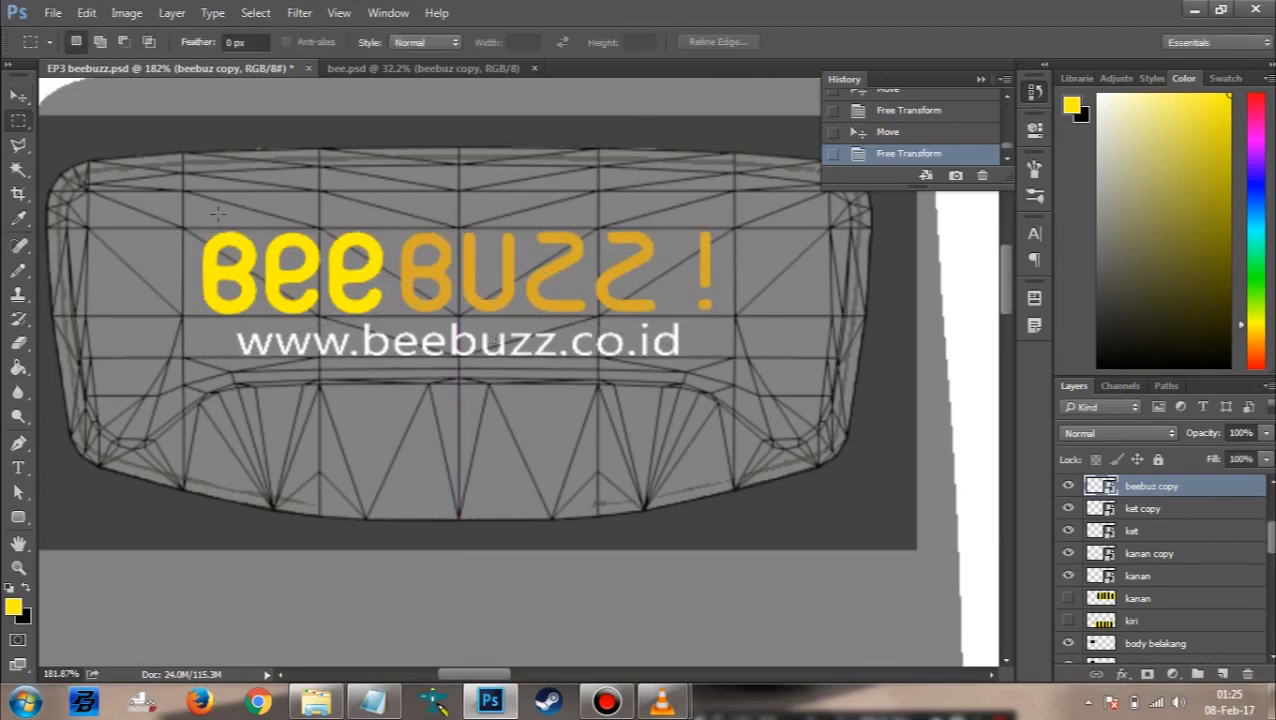
drag(181, 193, 737, 358)
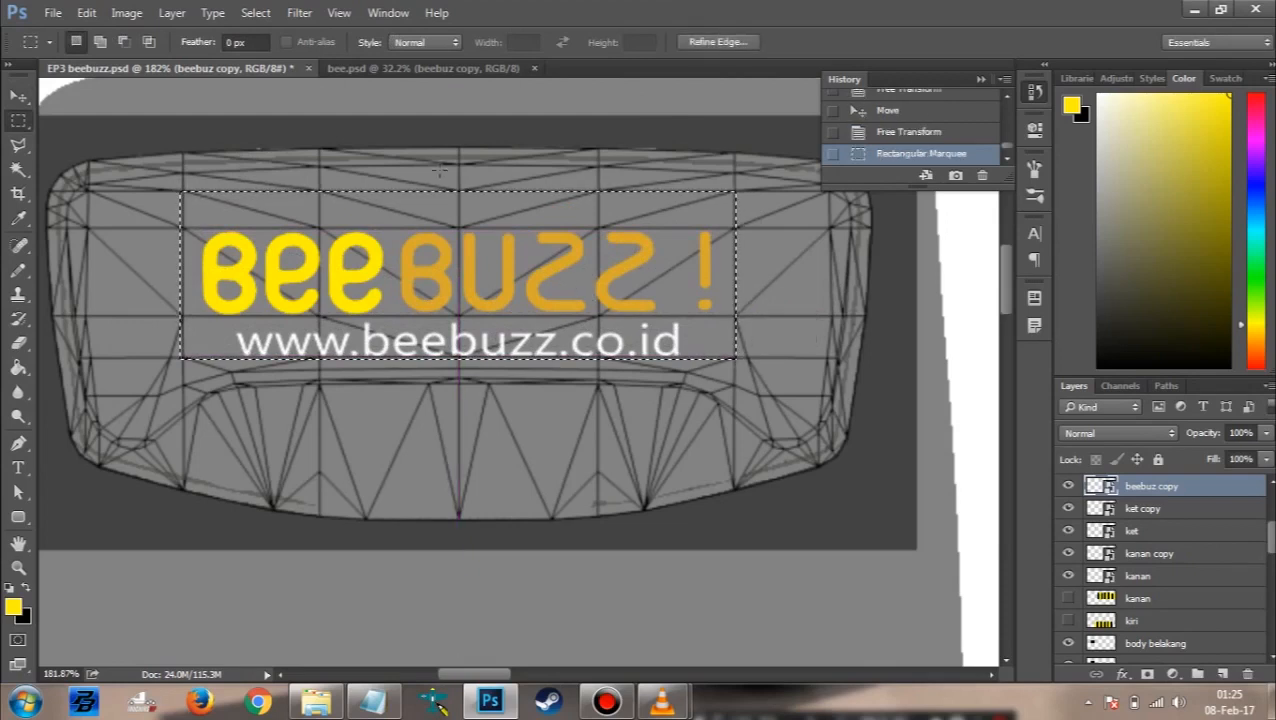
key(v)
click(482, 41)
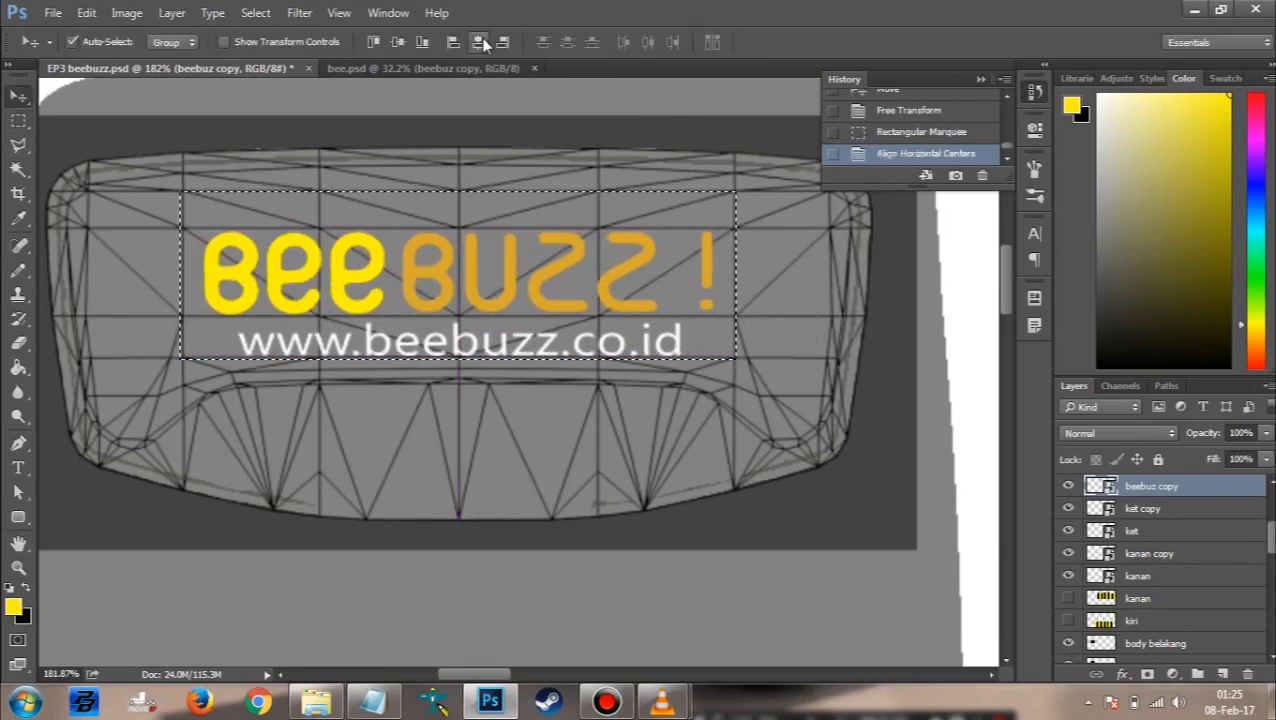
click(396, 48)
key(ctrl+d)
Step: Nudge the beebuz copy logo down a few pixels on the rear window
key(Down)
key(Down)
key(Down)
key(Down)
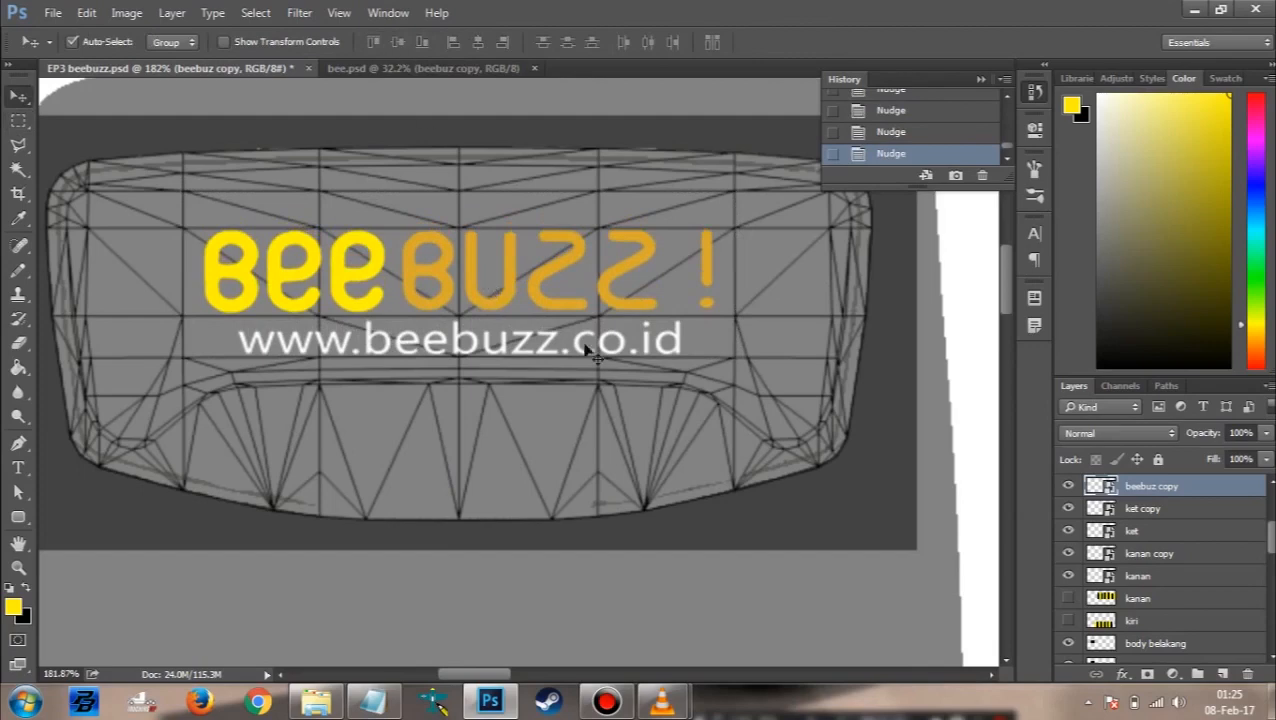
Step: Look over the logo artwork in bee.psd, and return to the bus template
click(430, 70)
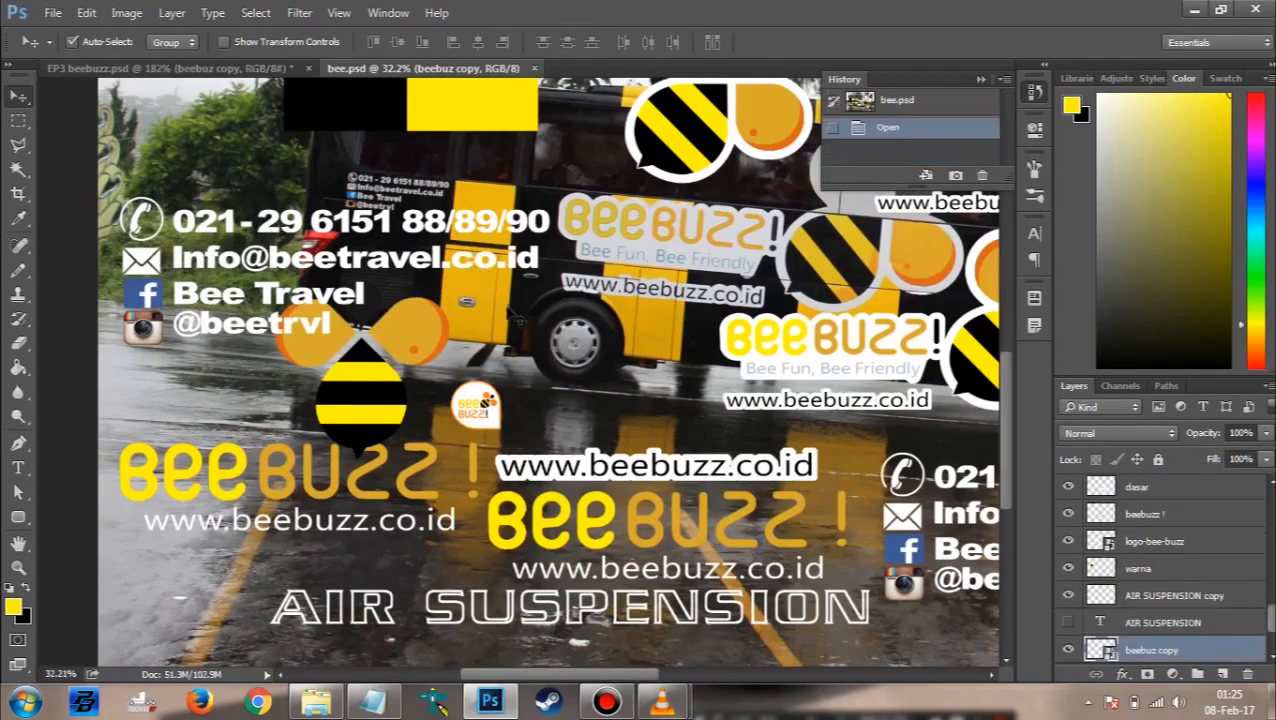
scroll(648, 333, down, 3)
scroll(650, 336, right, 3)
scroll(655, 340, right, 3)
scroll(650, 342, down, 1)
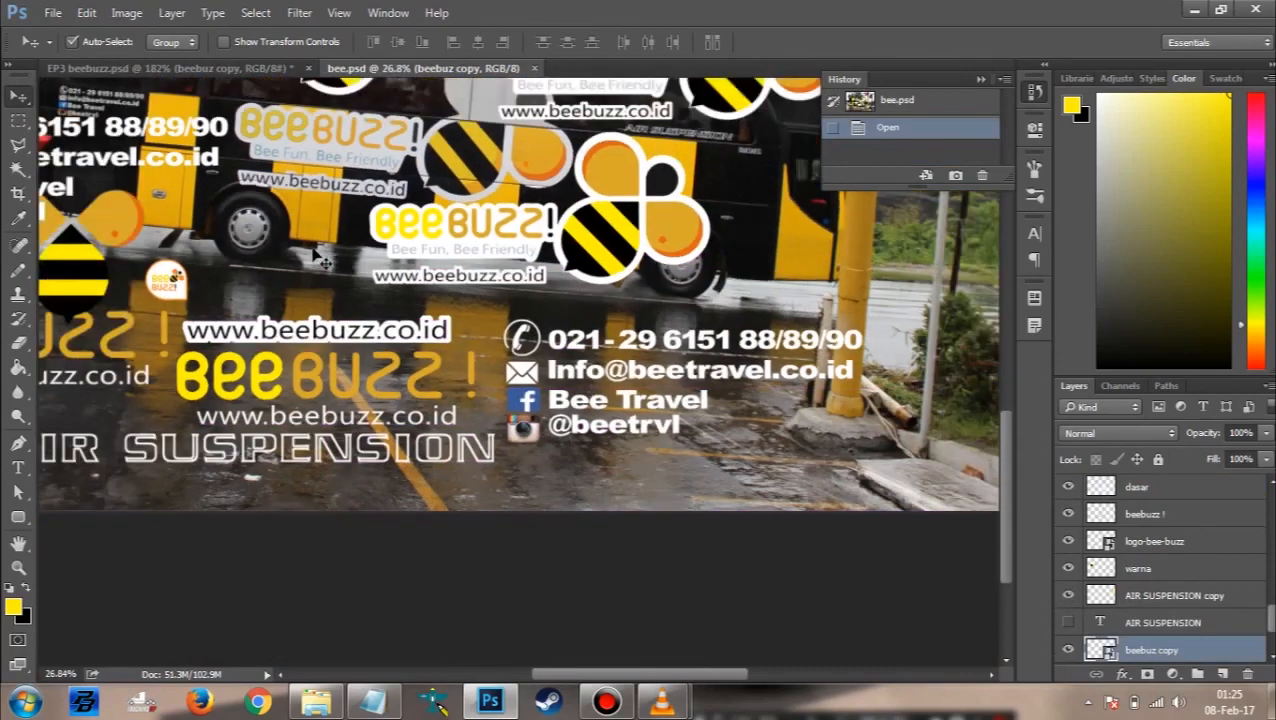
scroll(318, 252, up, 6)
scroll(312, 248, left, 3)
scroll(318, 256, down, 3)
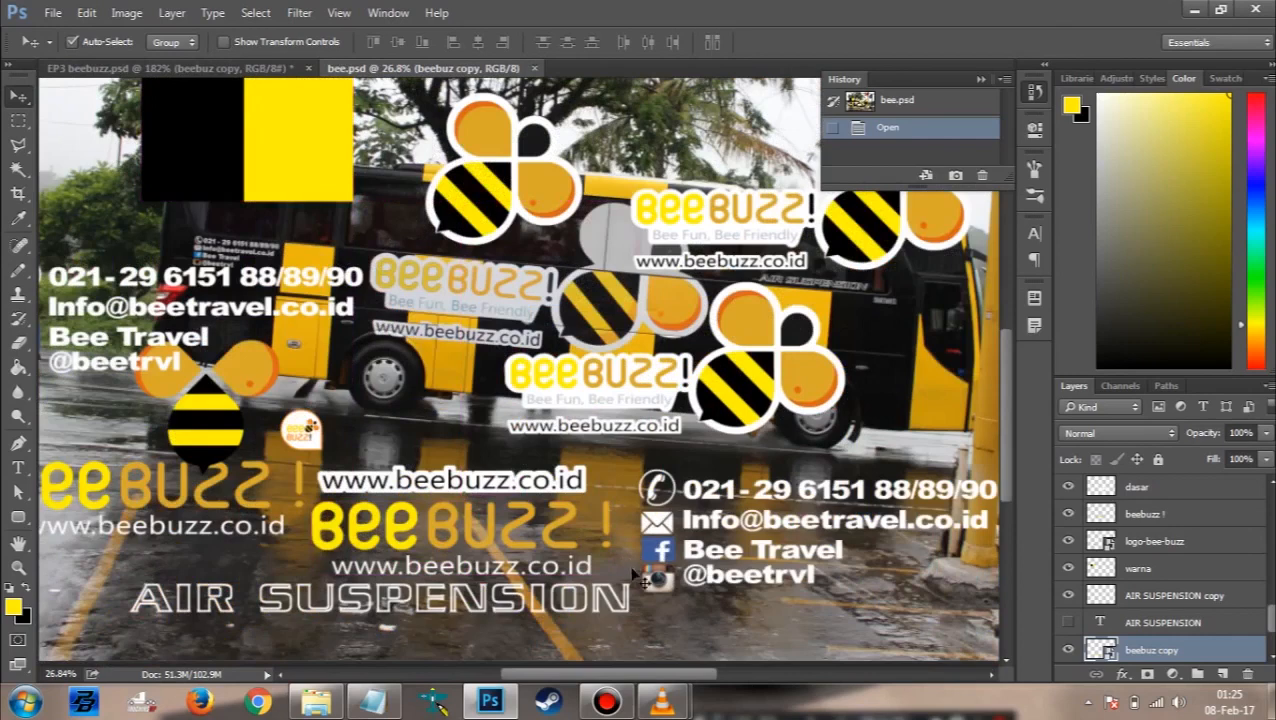
click(238, 67)
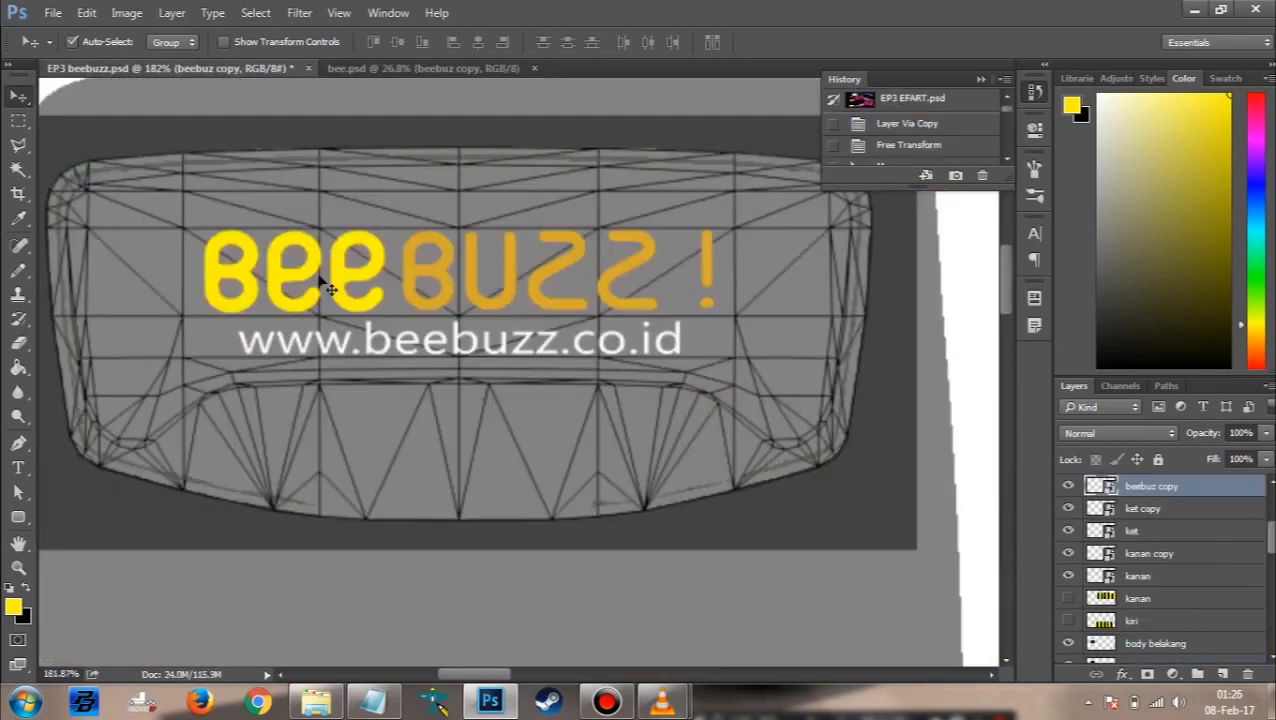
scroll(323, 287, down, 10)
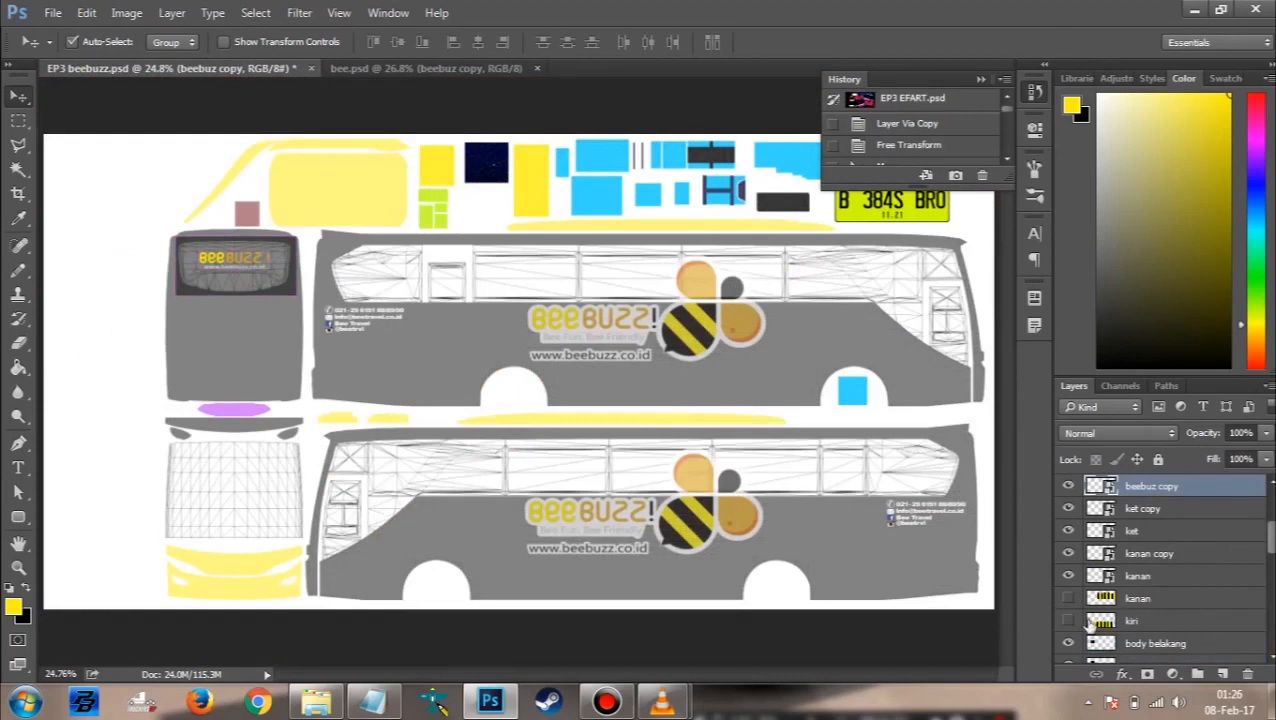
scroll(1075, 637, down, 10)
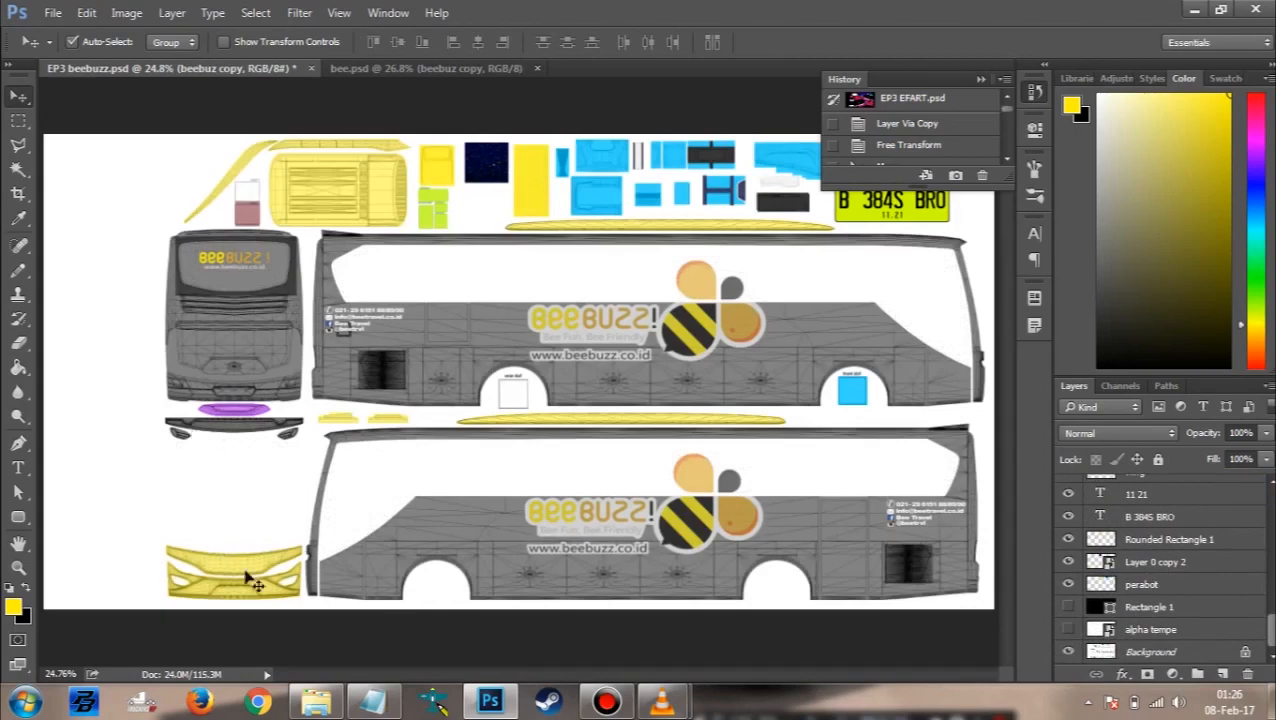
click(425, 72)
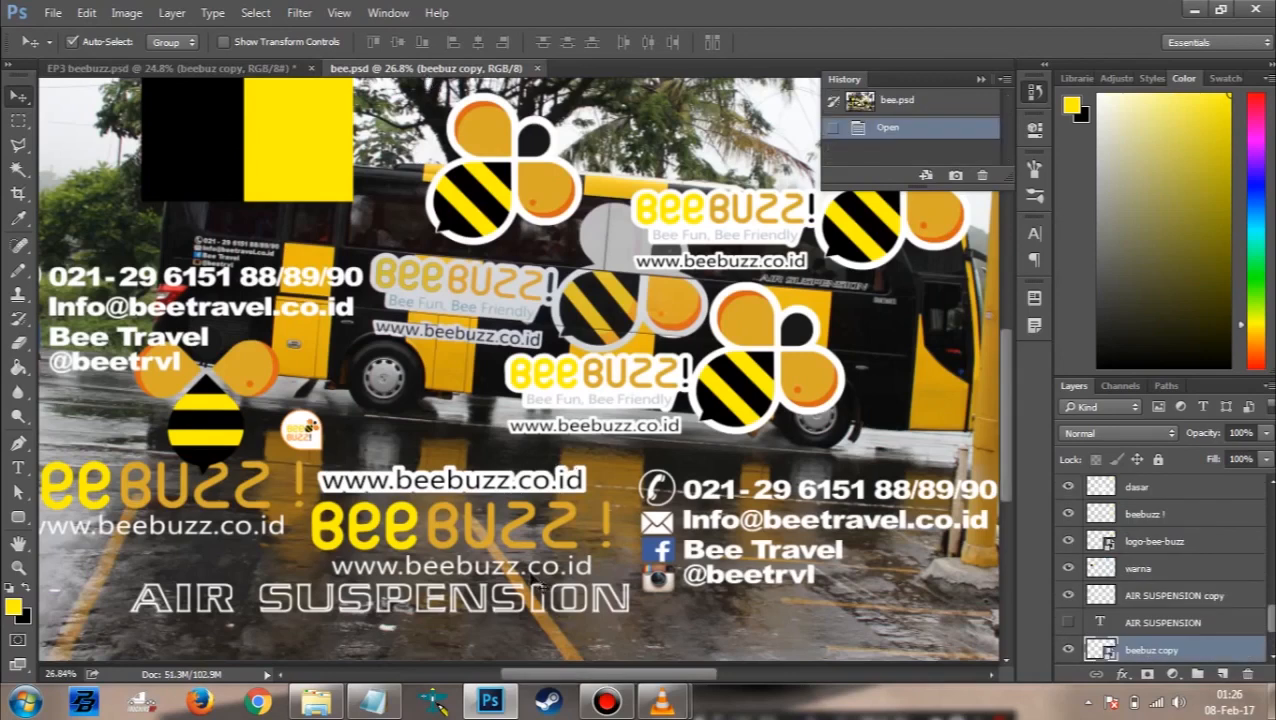
drag(582, 565, 672, 460)
drag(591, 462, 642, 465)
drag(580, 430, 543, 416)
key(ctrl+z)
click(346, 437)
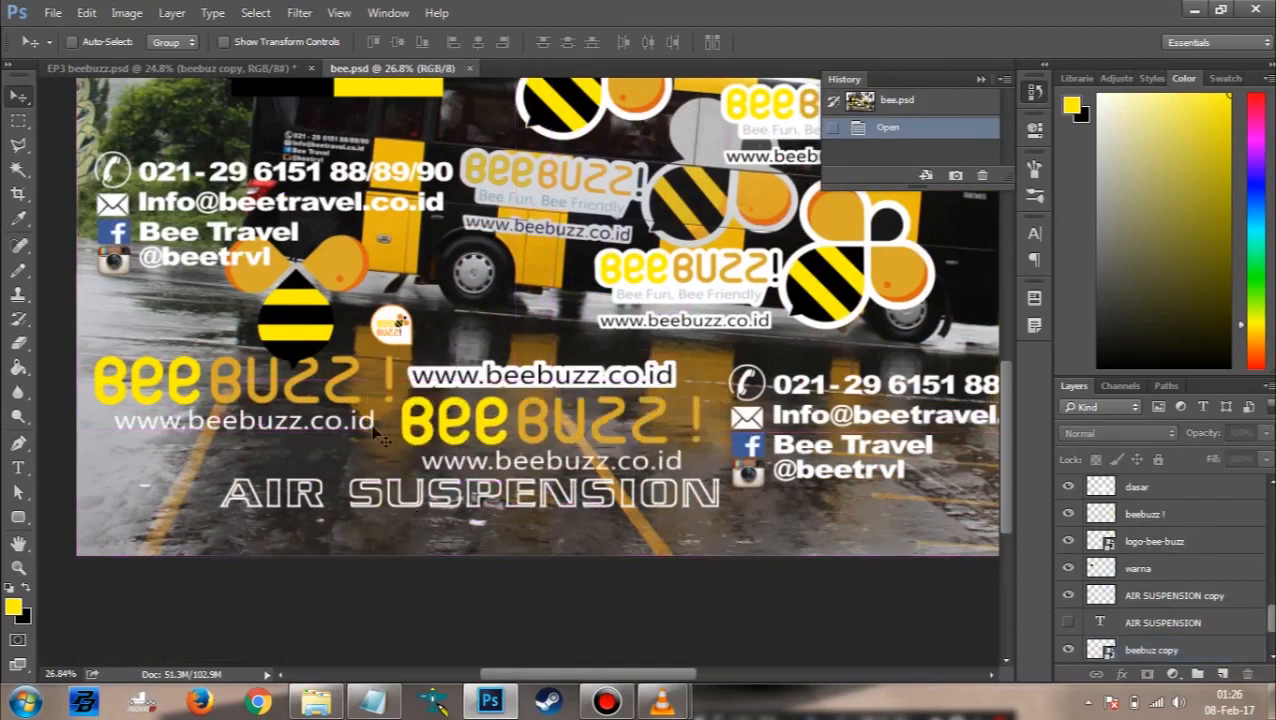
click(334, 429)
drag(347, 430, 256, 317)
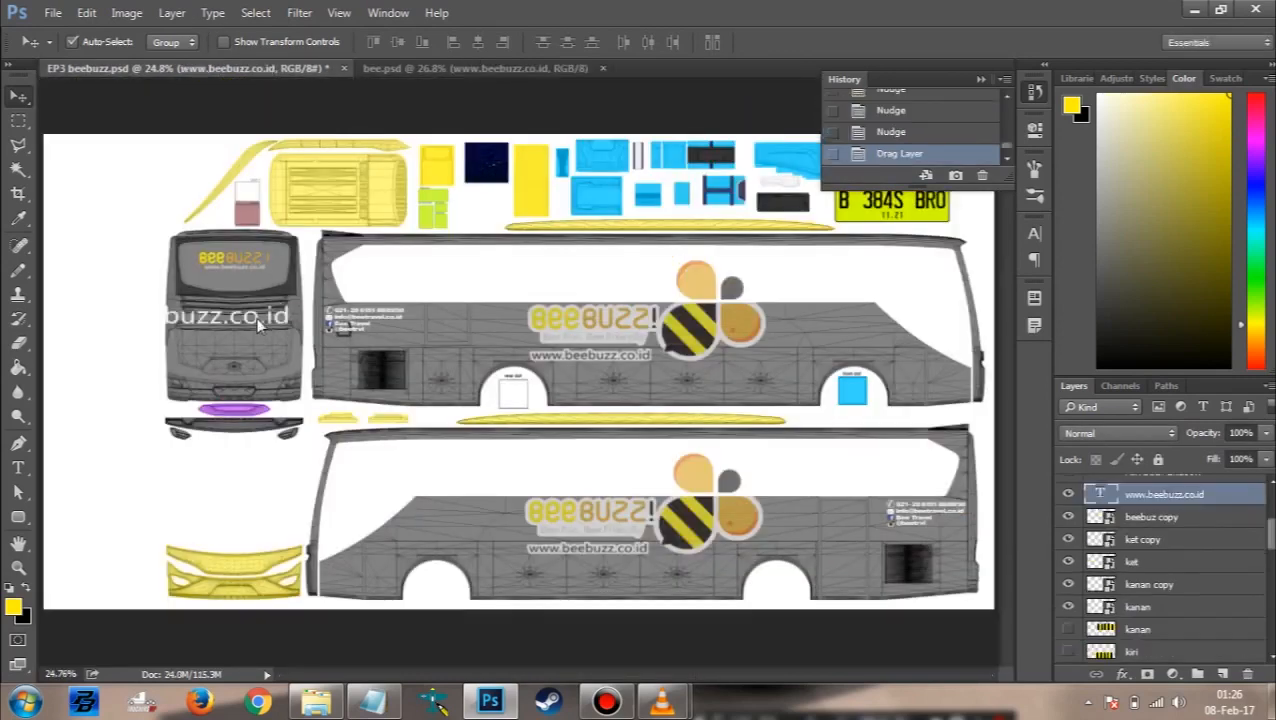
key(ctrl)
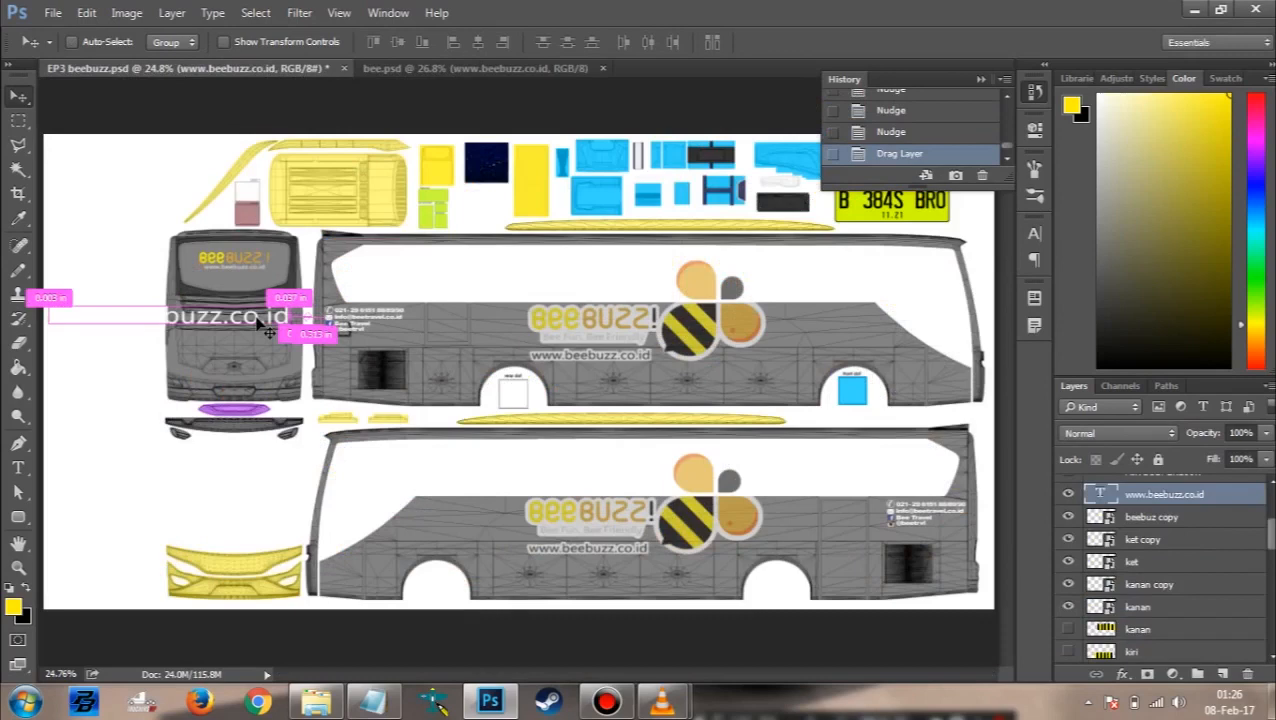
key(ctrl+t)
scroll(260, 330, up, 6)
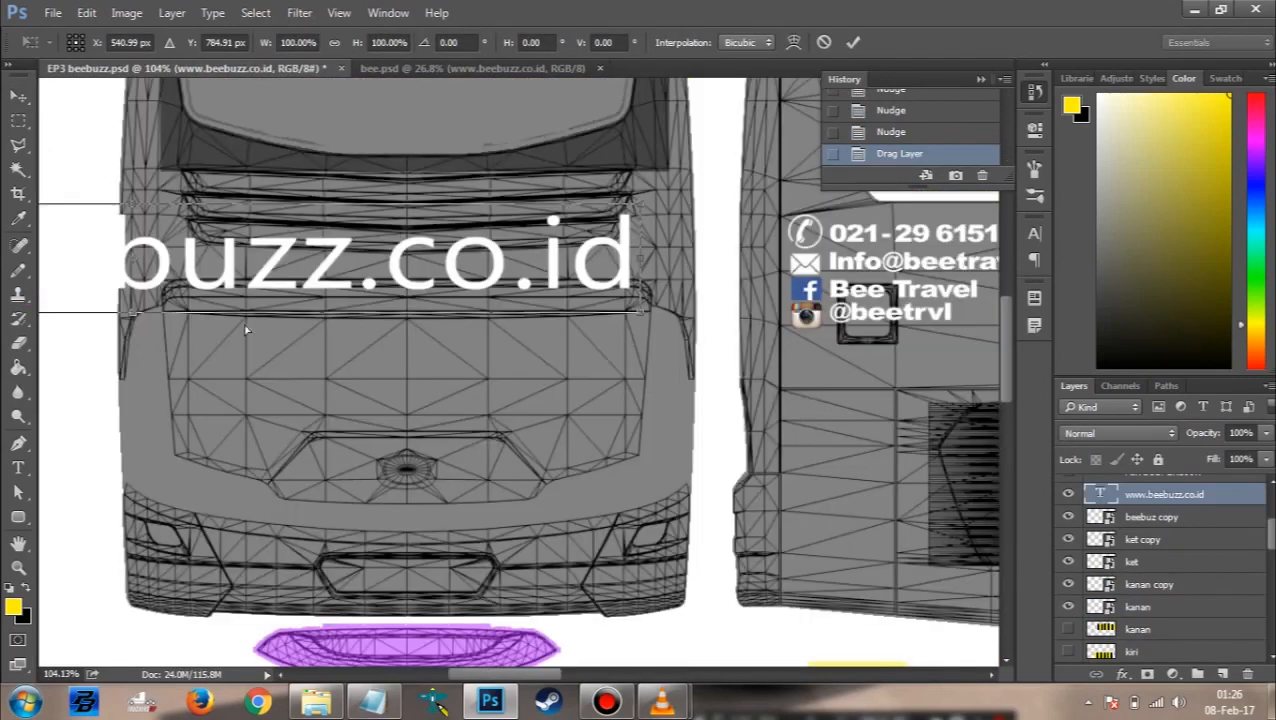
scroll(470, 243, left, 3)
drag(780, 202, 553, 278)
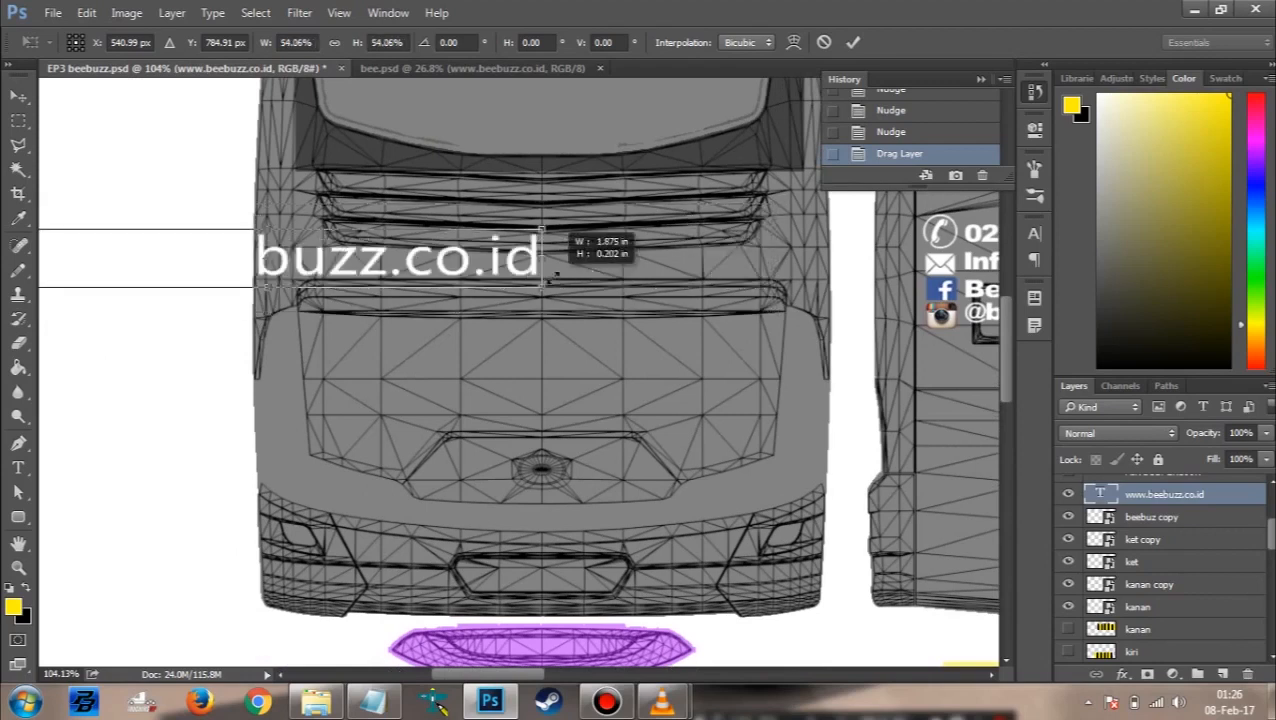
drag(390, 262, 666, 286)
drag(818, 248, 742, 286)
scroll(677, 256, up, 2)
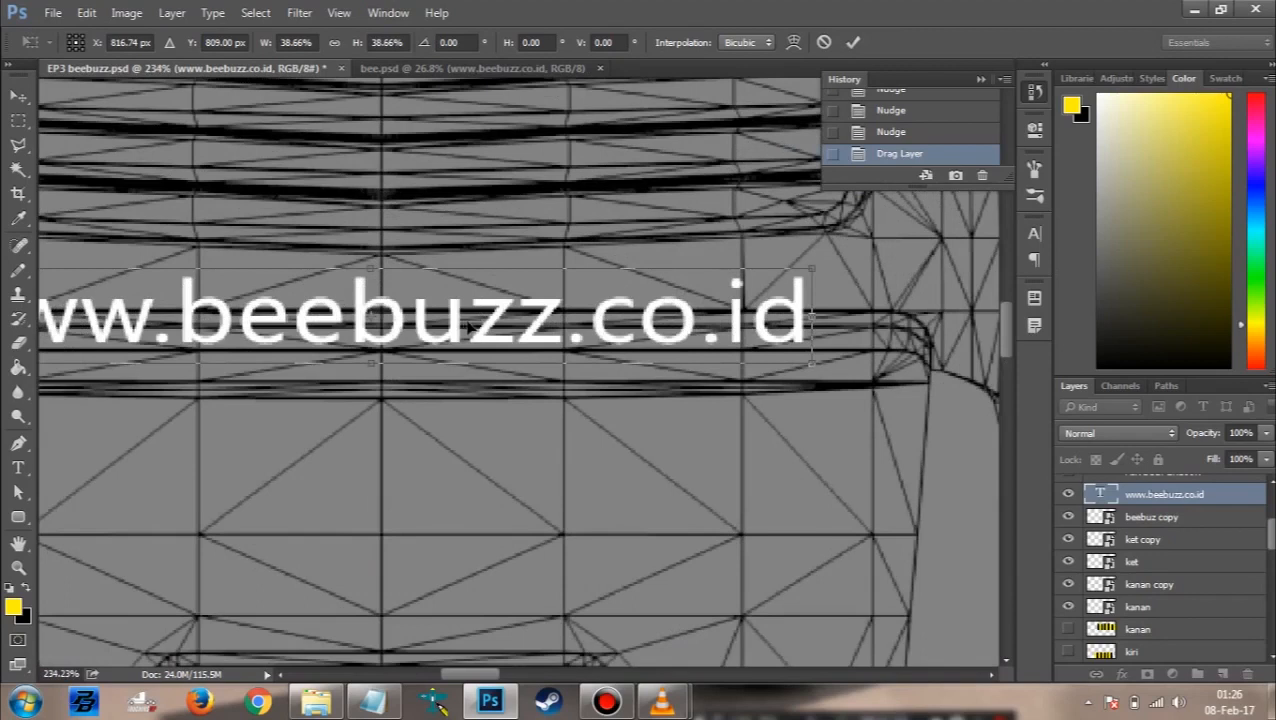
drag(468, 327, 486, 316)
drag(831, 256, 772, 290)
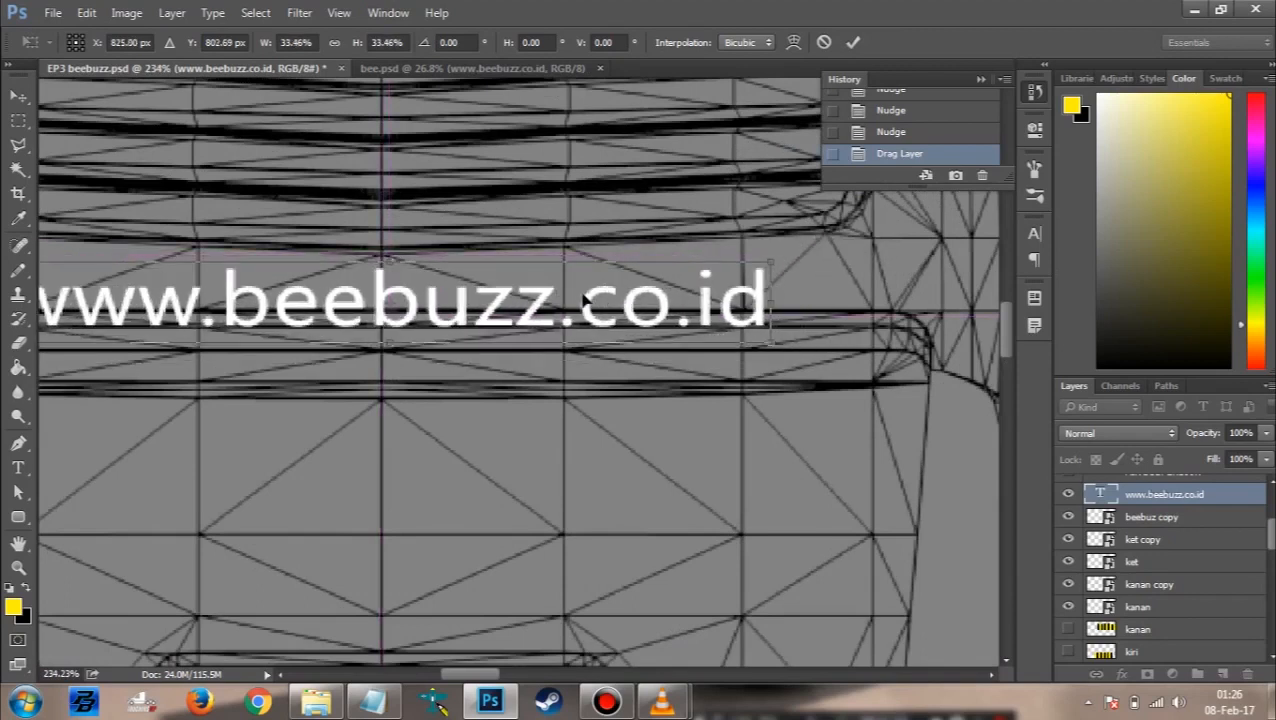
drag(583, 300, 584, 293)
drag(768, 253, 720, 254)
drag(567, 285, 573, 279)
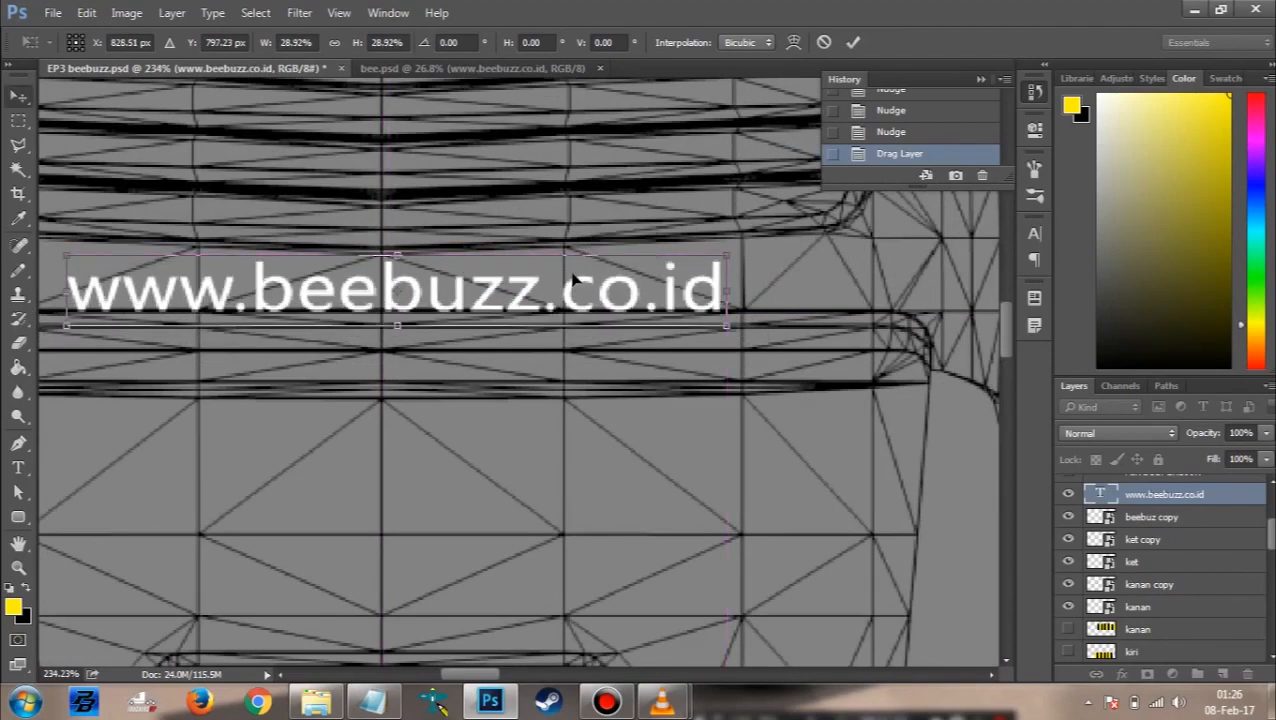
key(Return)
key(m)
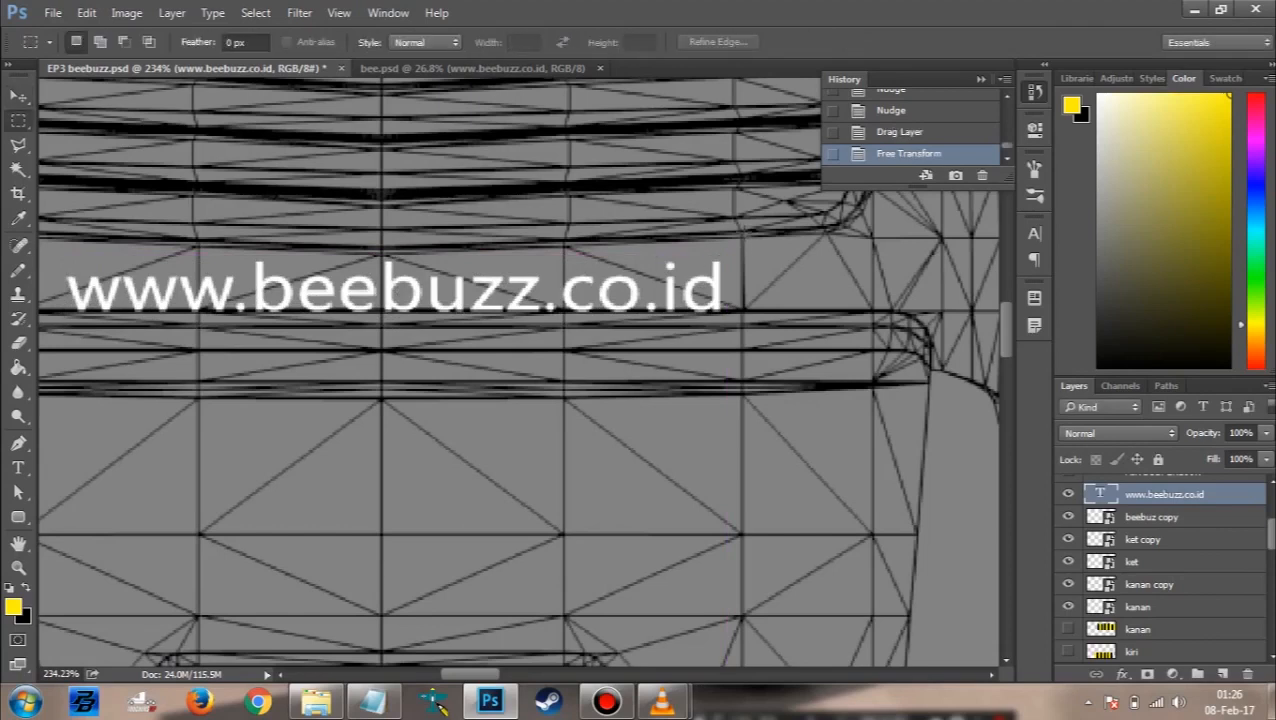
drag(687, 258, 199, 400)
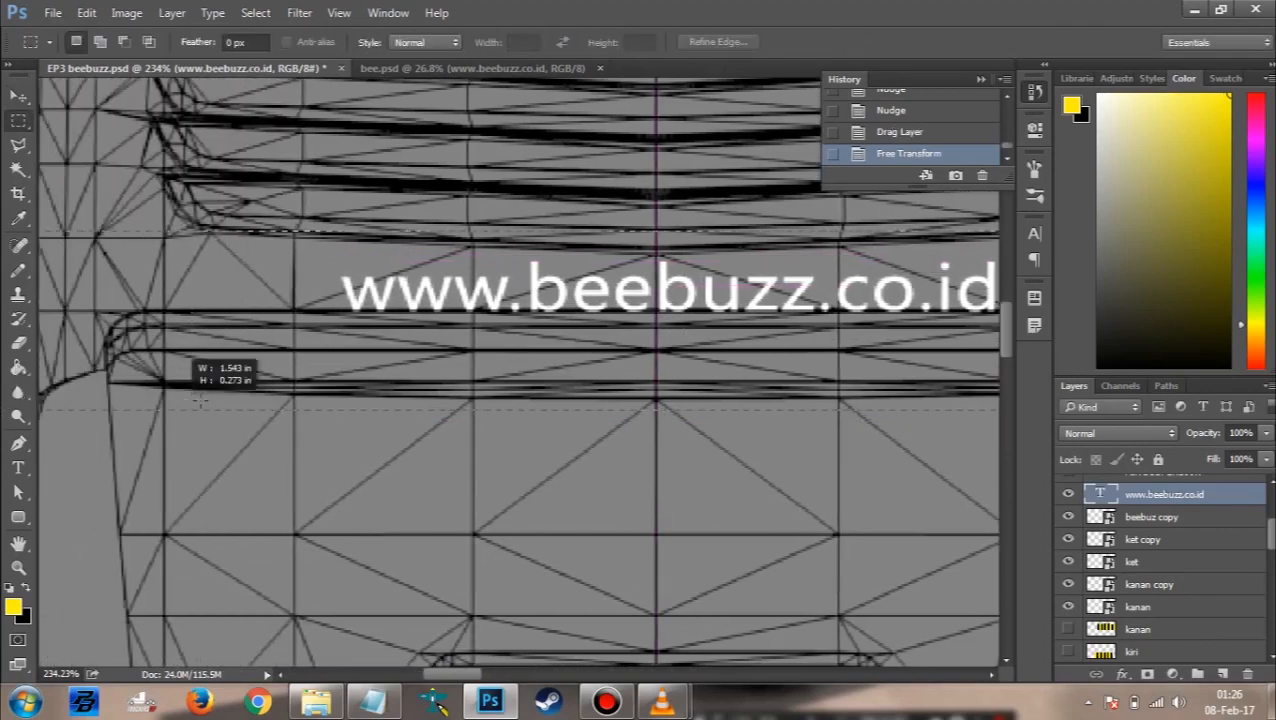
drag(612, 398, 207, 403)
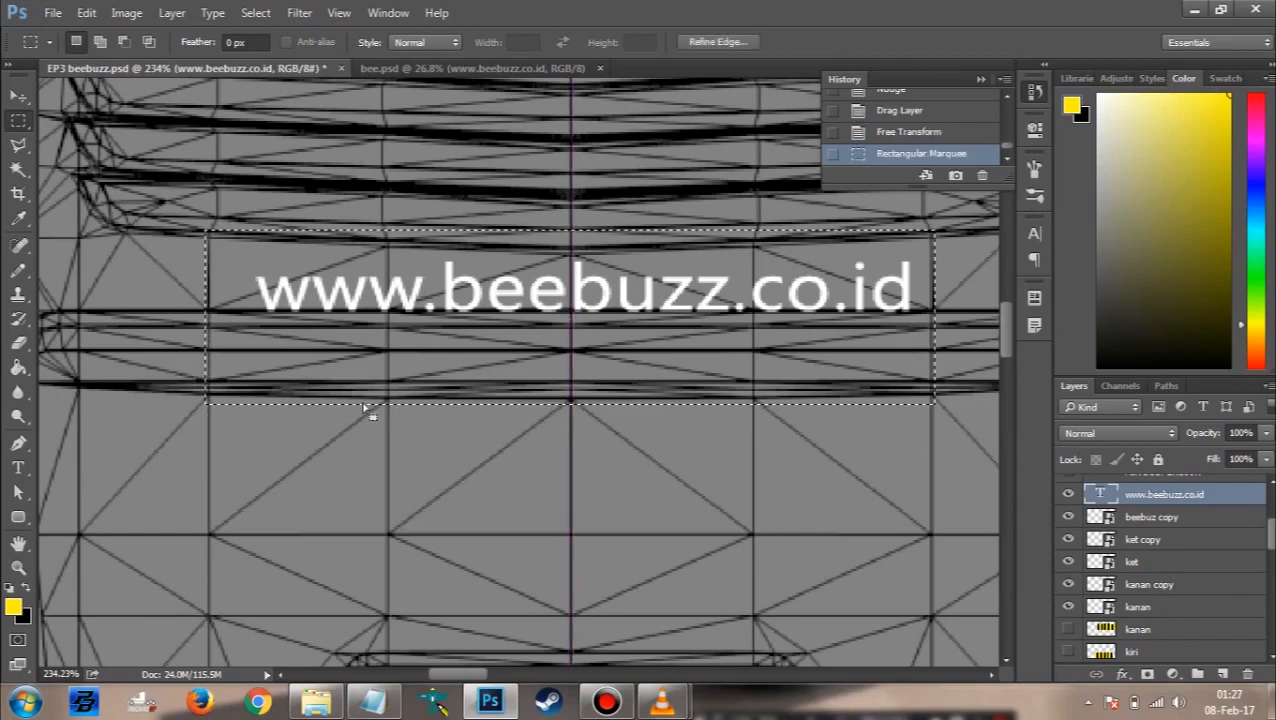
key(Right)
key(Left)
key(v)
click(478, 42)
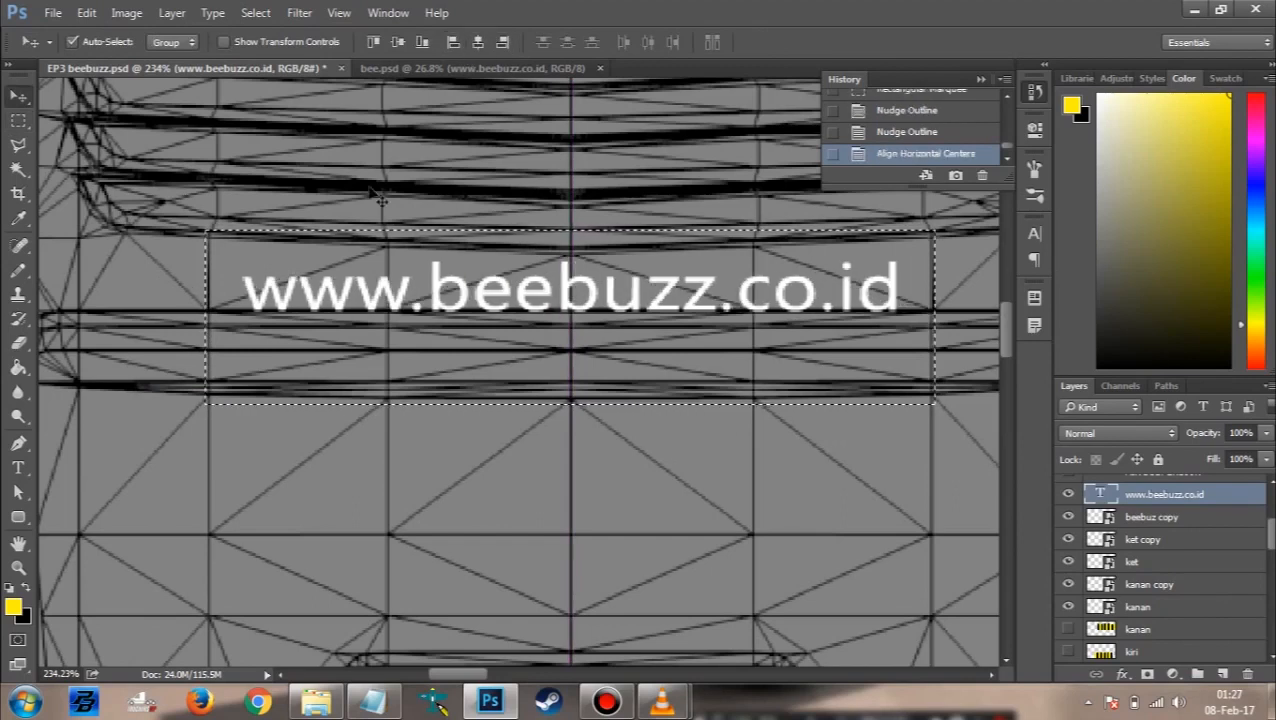
key(ctrl+d)
key(Up)
key(Up)
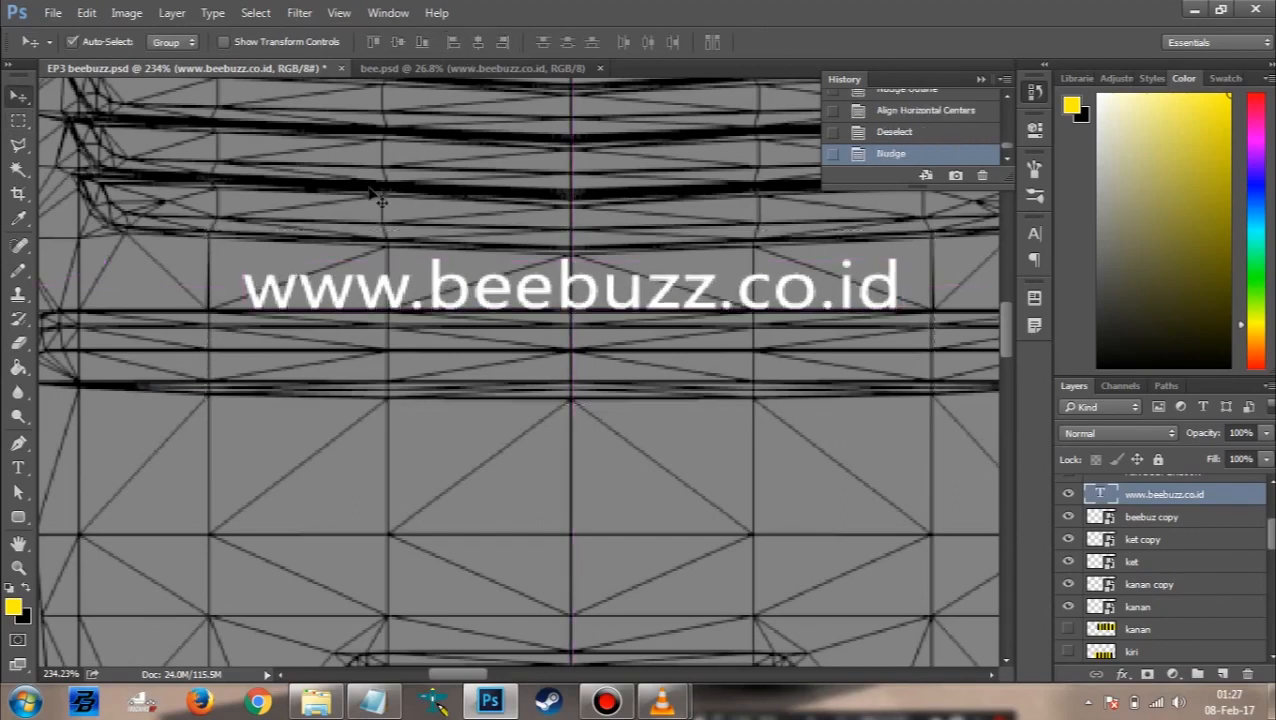
key(Up)
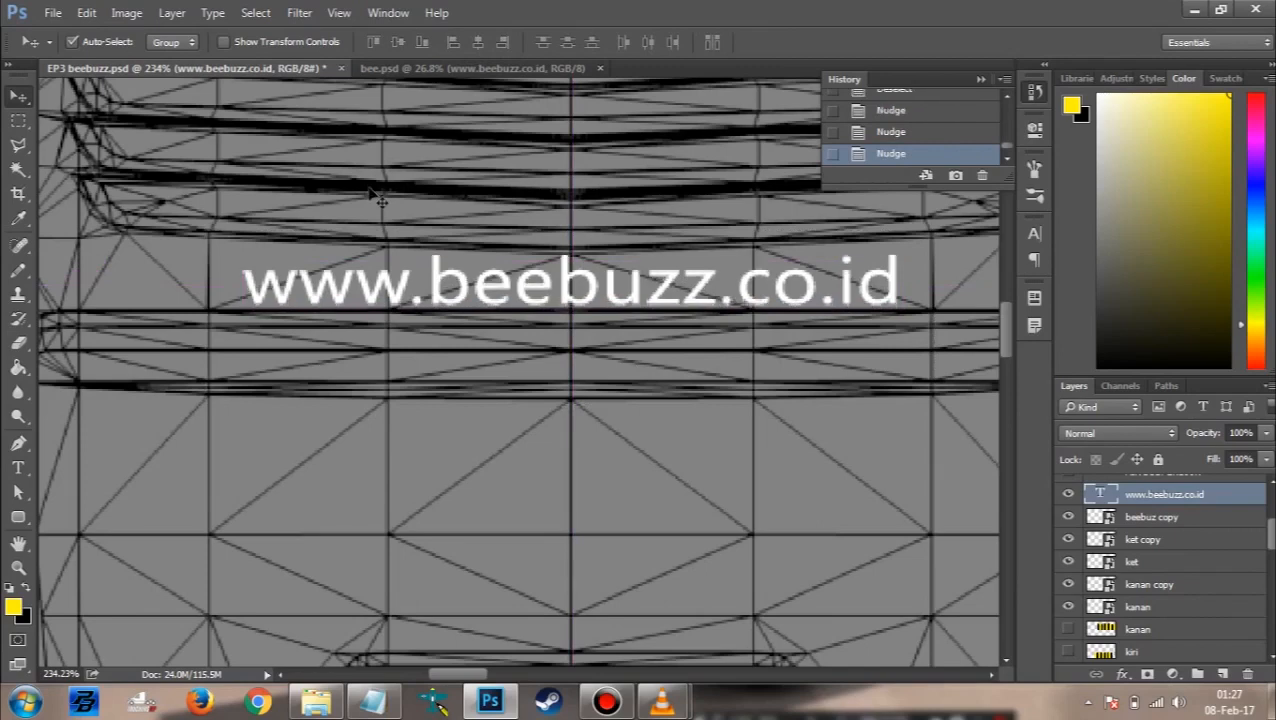
Step: Copy the unoutlined BEE2 bee logo from bee.psd onto the rear of the bus template
scroll(474, 248, down, 5)
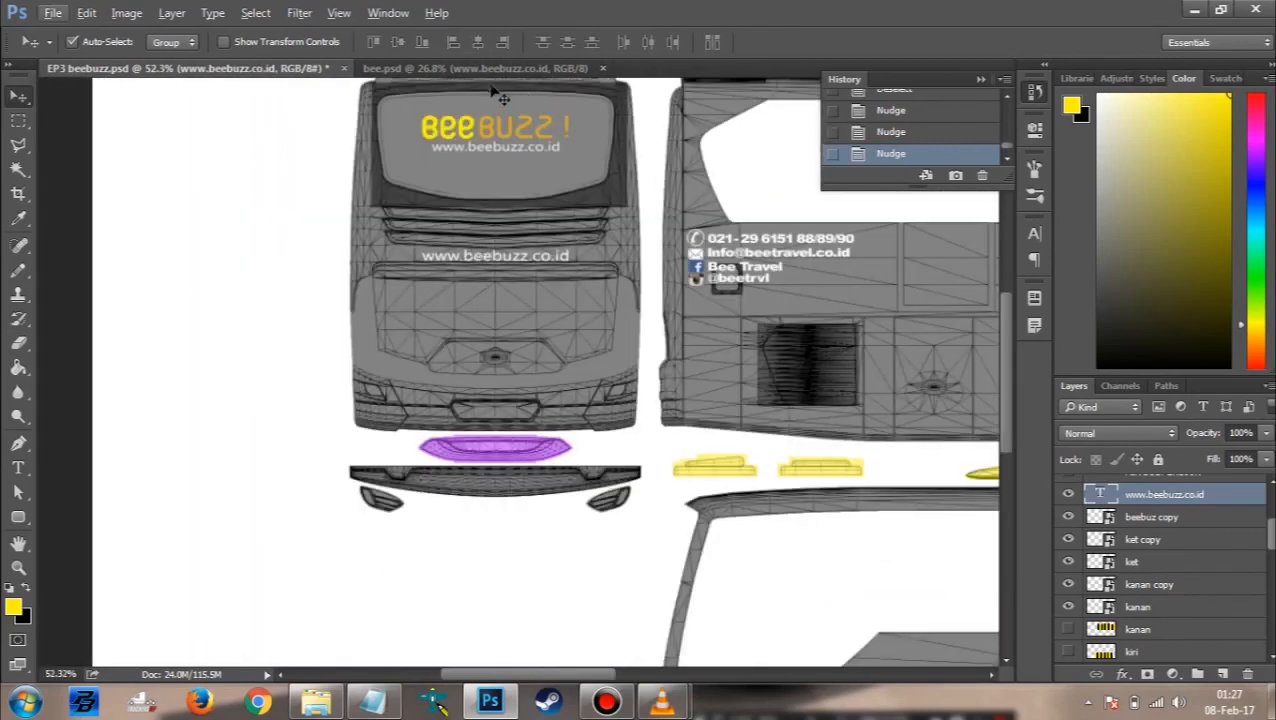
click(497, 69)
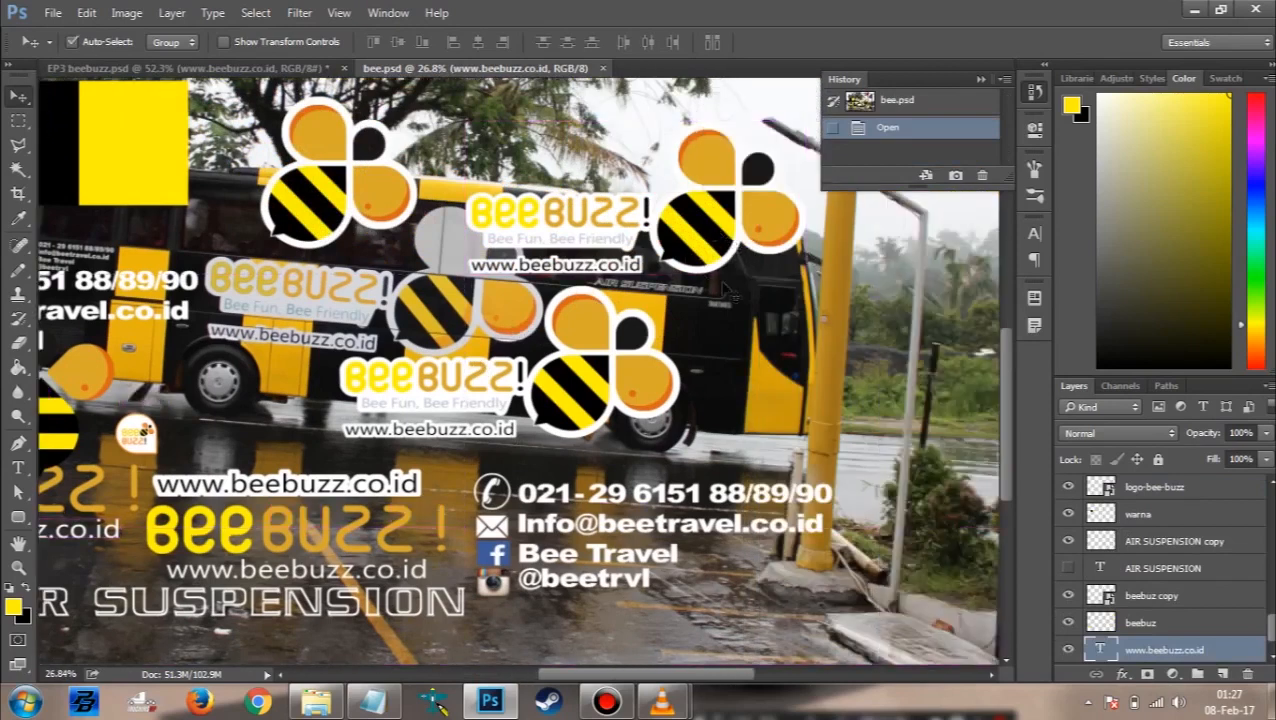
click(725, 290)
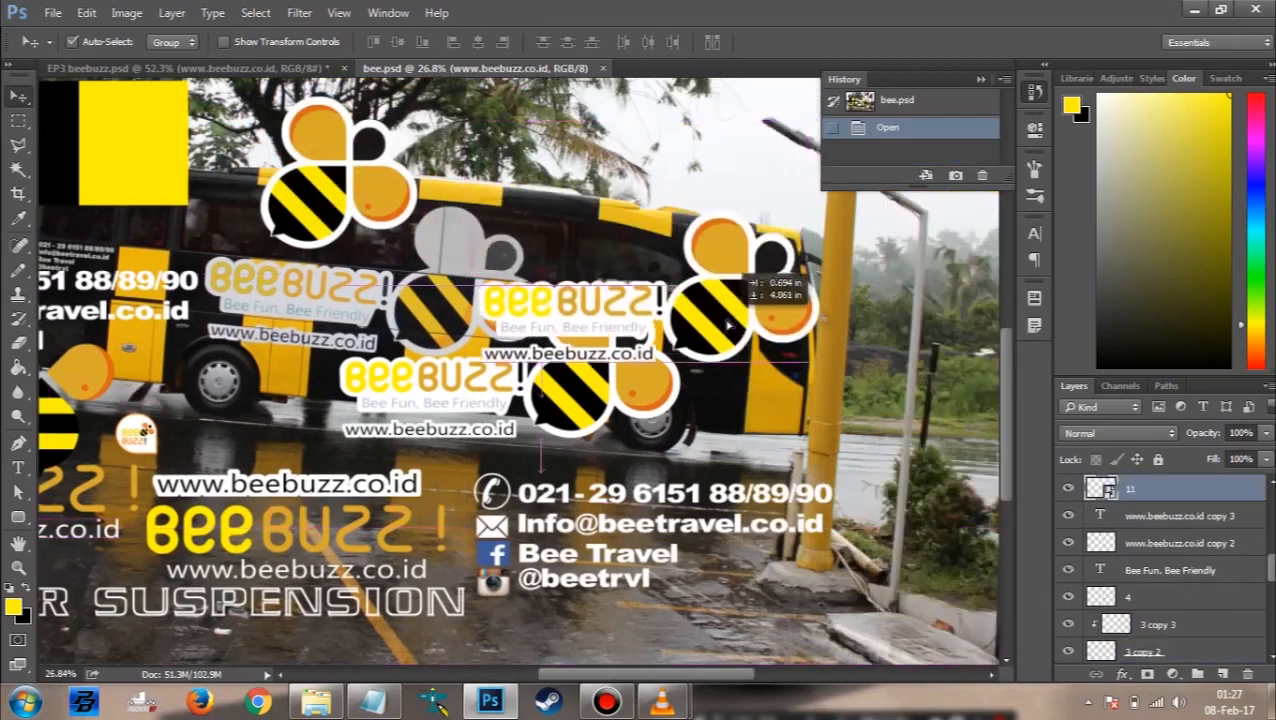
click(342, 200)
scroll(797, 432, down, 3)
scroll(797, 432, right, 3)
scroll(797, 432, right, 2)
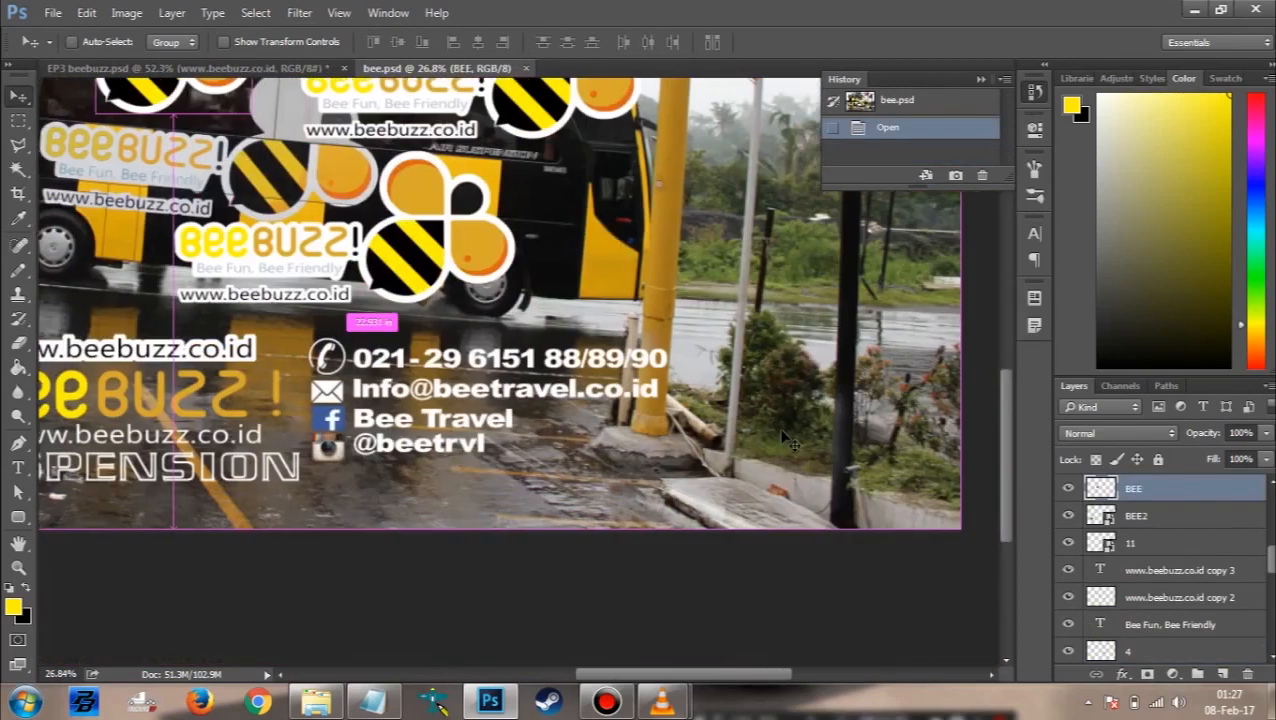
scroll(600, 400, up, 3)
scroll(370, 375, left, 3)
scroll(370, 375, left, 1)
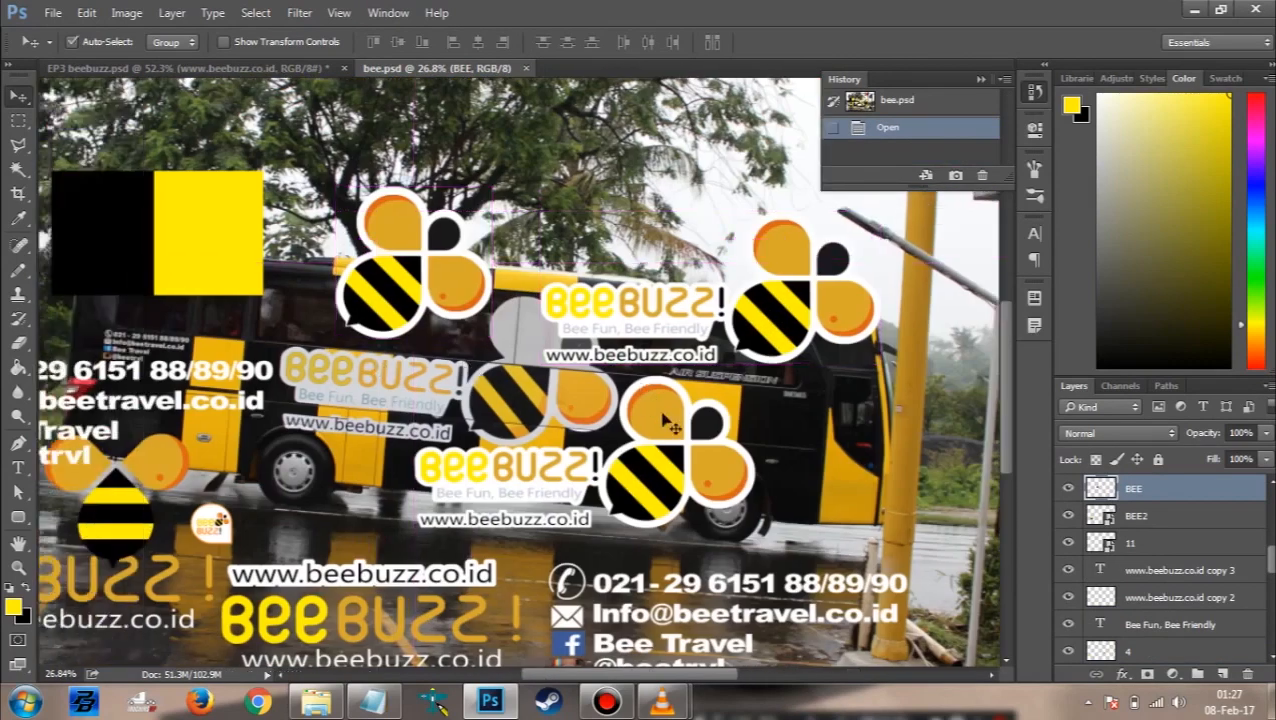
drag(170, 485, 510, 340)
Step: Scale down the BEE2 logo, place it on the rear lid just above the emblem, and nudge it left towards the centre line
key(ctrl+t)
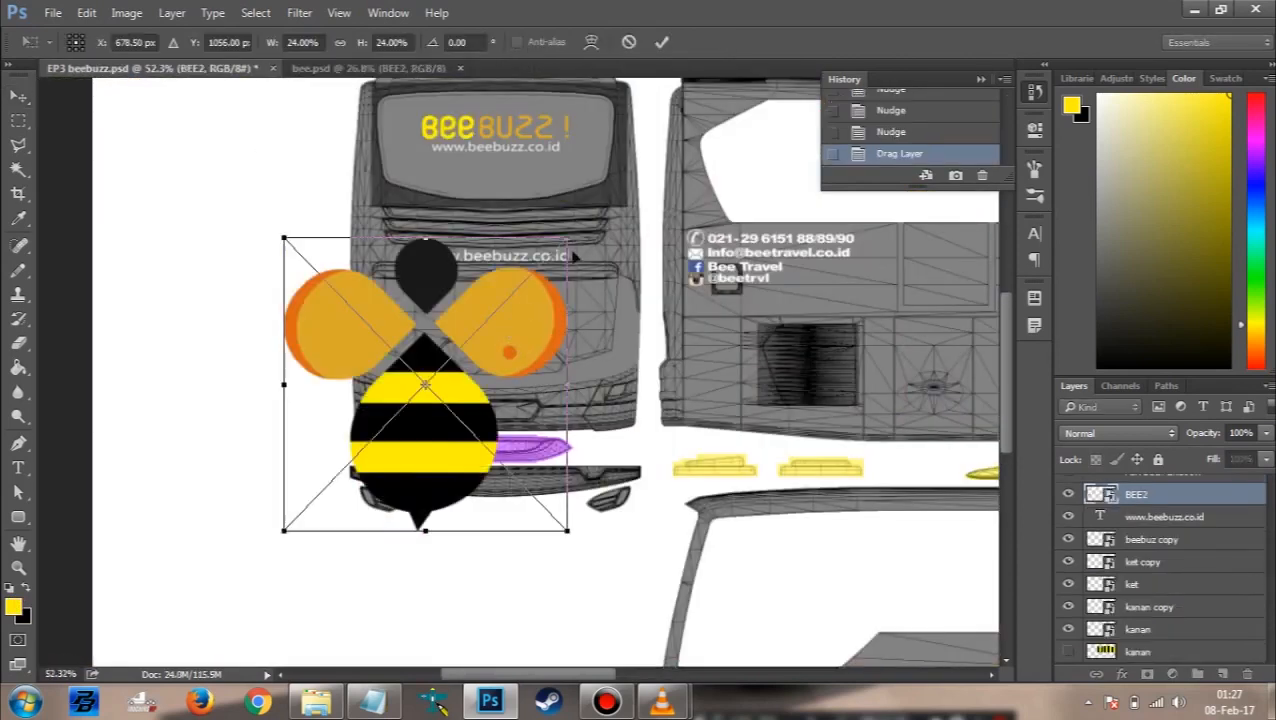
drag(567, 237, 484, 338)
scroll(476, 357, up, 9)
drag(410, 429, 698, 237)
drag(795, 527, 678, 430)
scroll(605, 395, up, 2)
drag(605, 395, 643, 301)
key(Return)
key(Left)
key(Left)
key(Left)
Step: Marquee-select the wireframe area around the BEE2 logo, align the logo to its horizontal and vertical centres, and deselect
key(m)
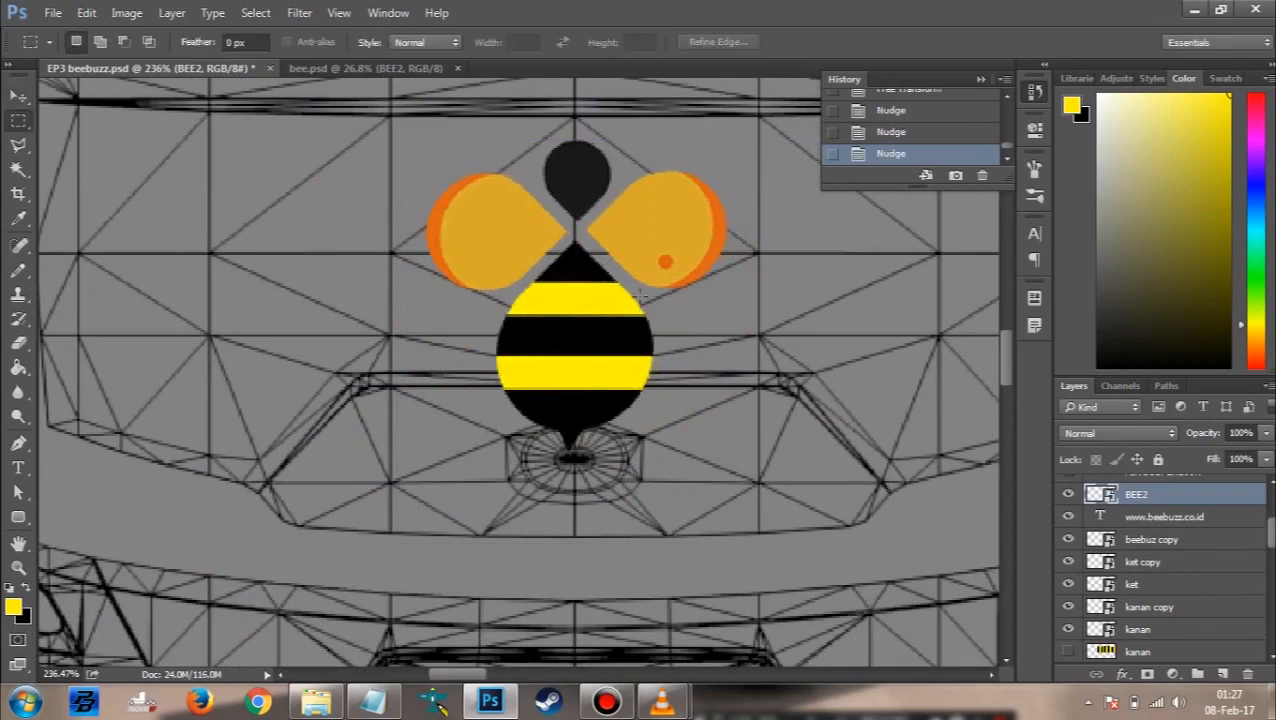
drag(389, 117, 760, 486)
key(v)
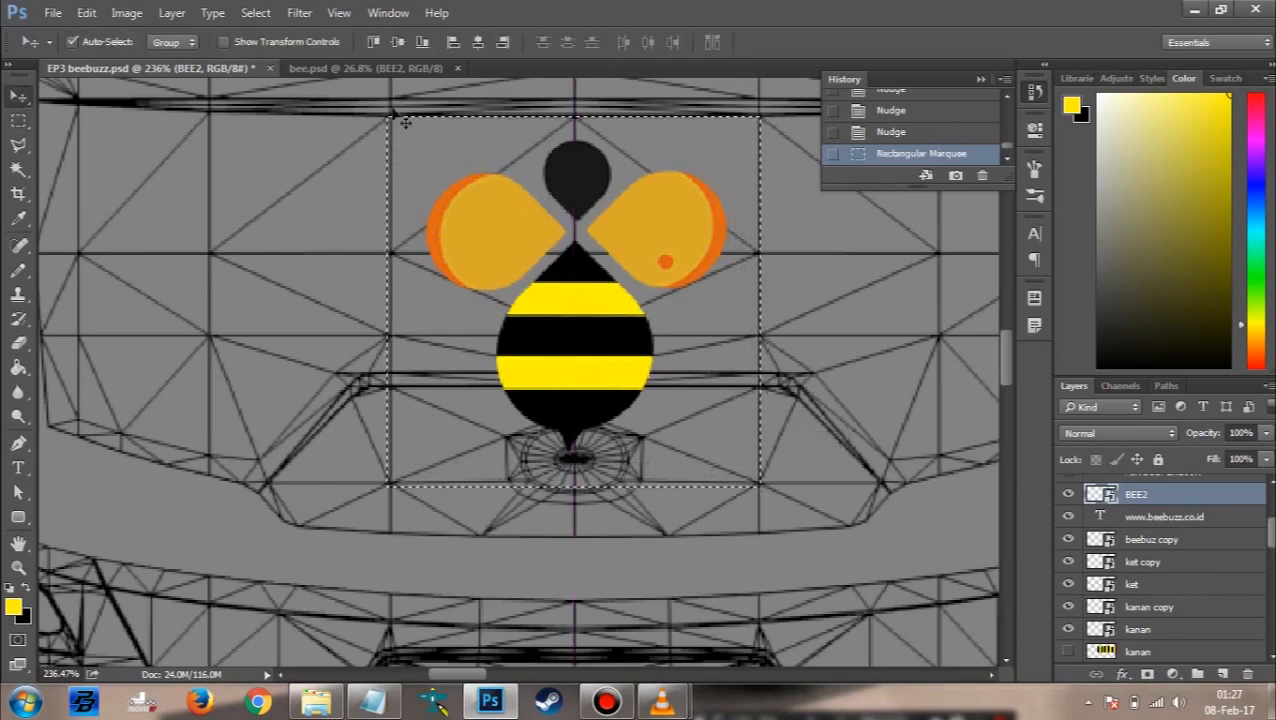
click(479, 43)
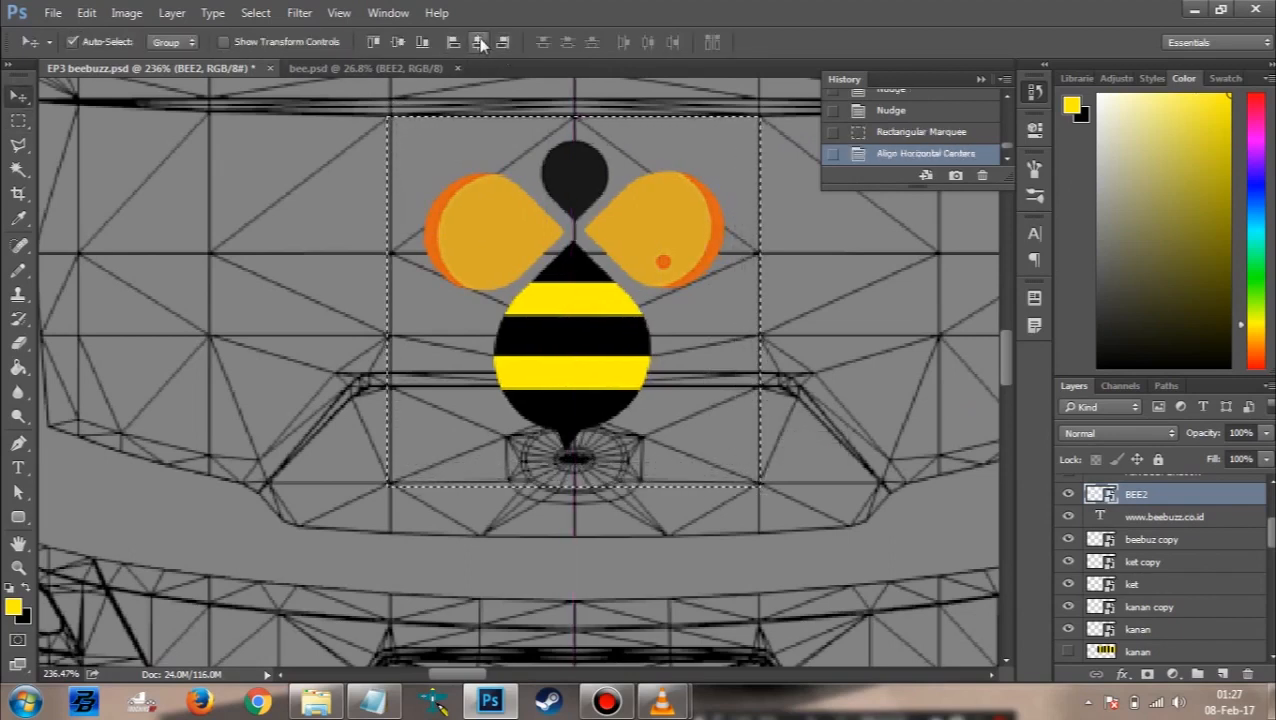
click(404, 44)
key(ctrl+d)
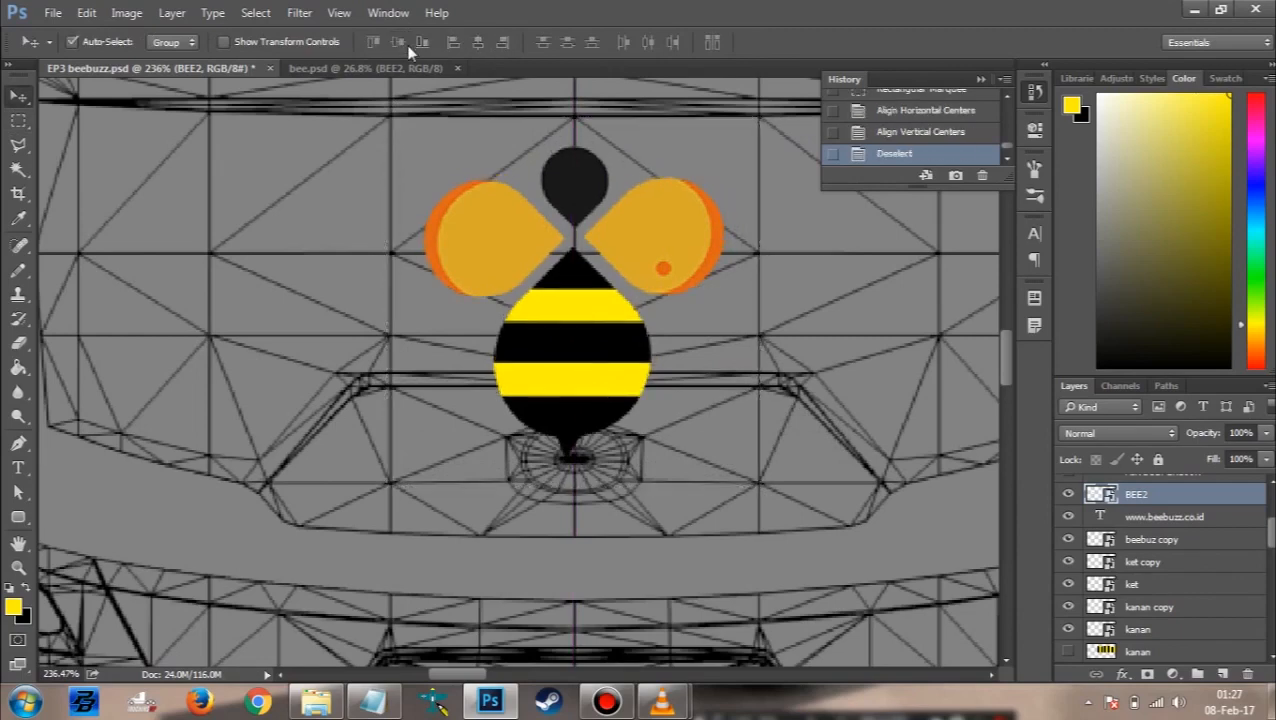
scroll(601, 274, down, 6)
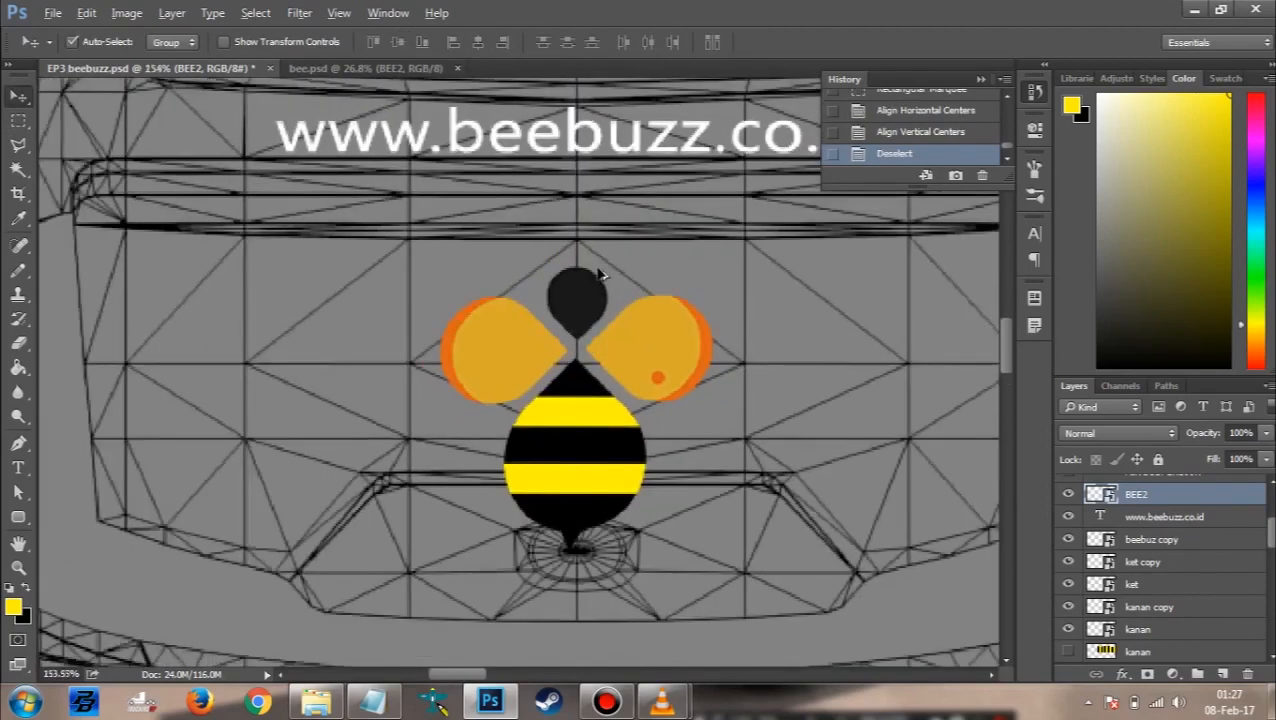
scroll(601, 274, down, 2)
scroll(603, 280, up, 3)
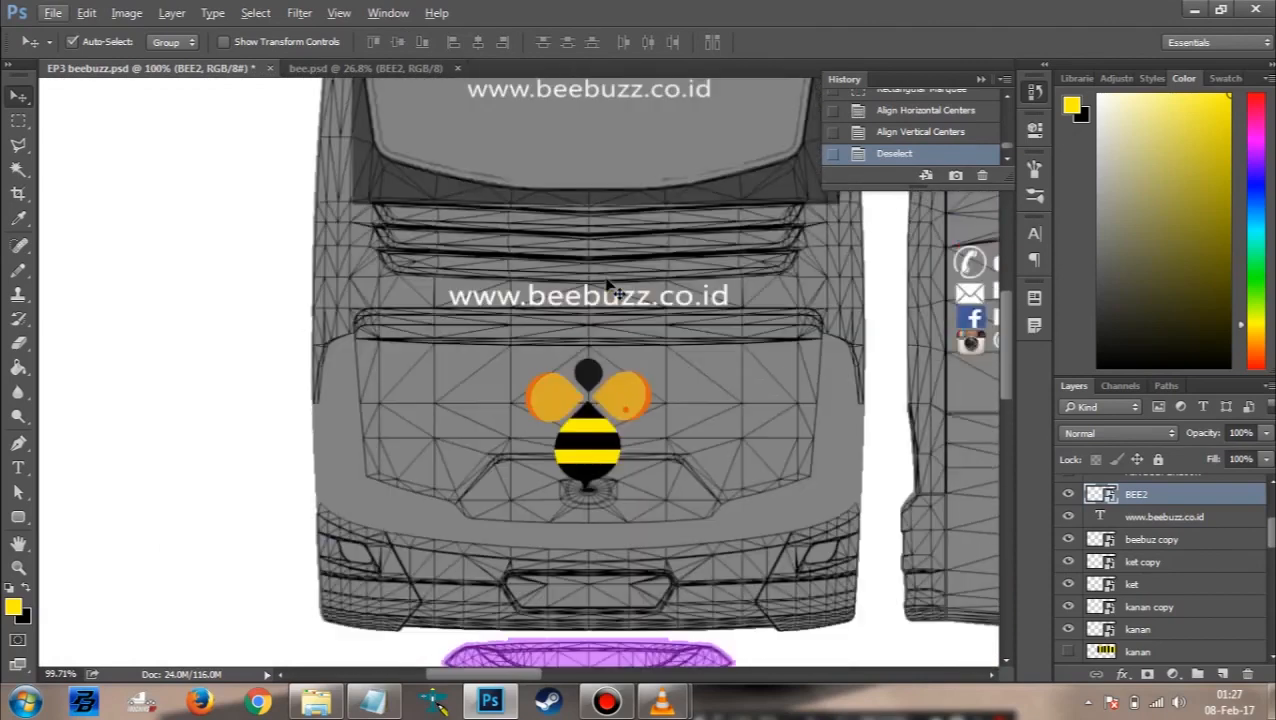
scroll(605, 285, down, 2)
scroll(607, 285, down, 1)
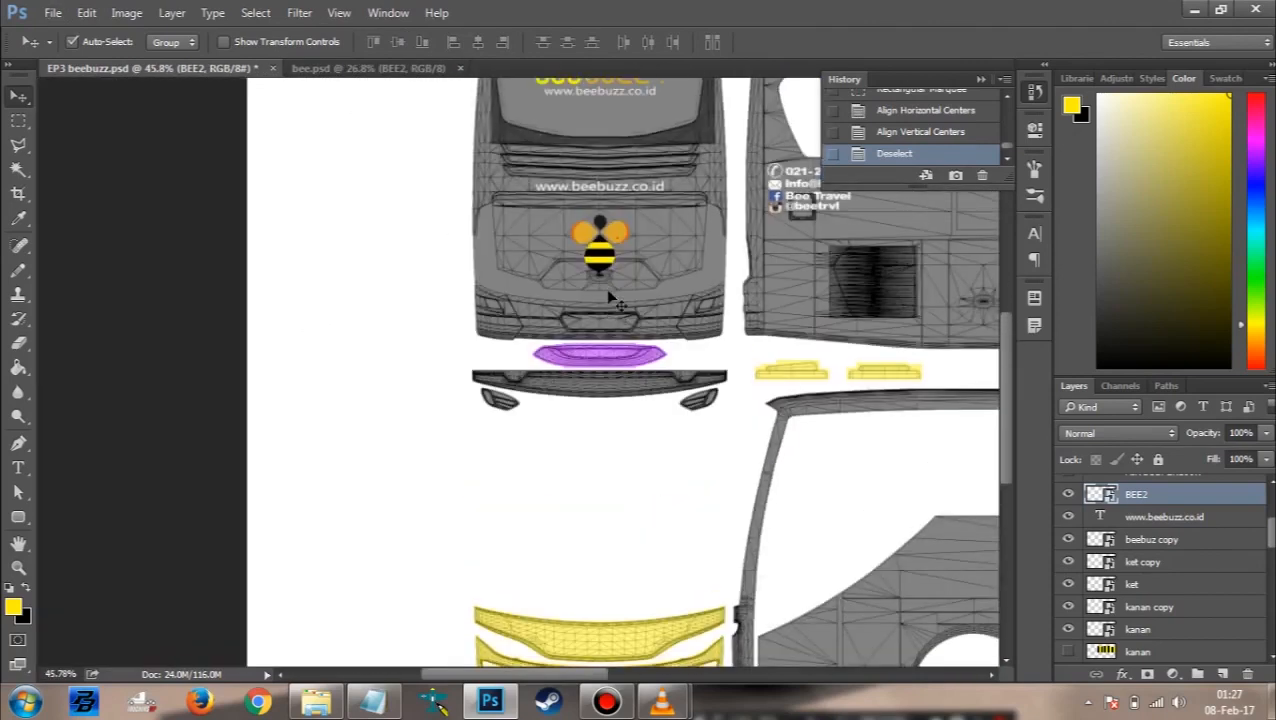
scroll(611, 292, up, 3)
scroll(612, 300, down, 3)
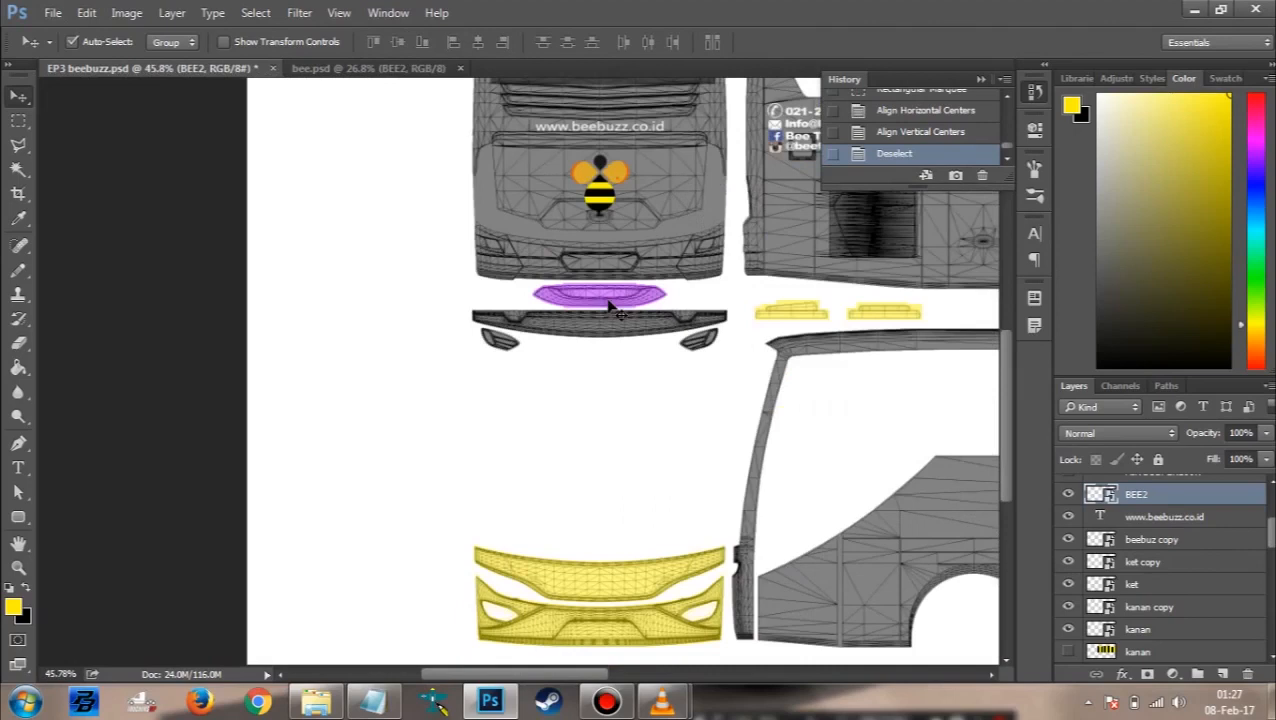
Step: Add a new empty layer directly above the body belakang layer
scroll(609, 305, right, 2)
scroll(540, 420, down, 1)
scroll(520, 430, down, 2)
scroll(533, 362, up, 3)
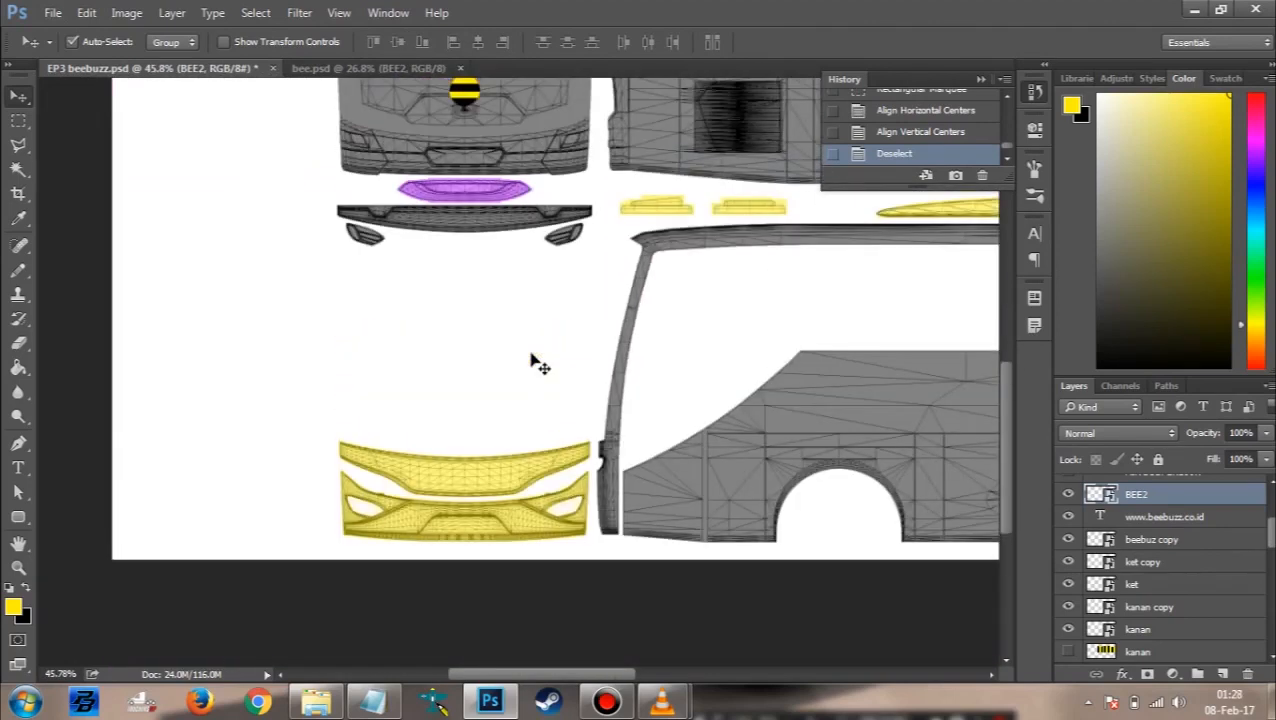
click(505, 118)
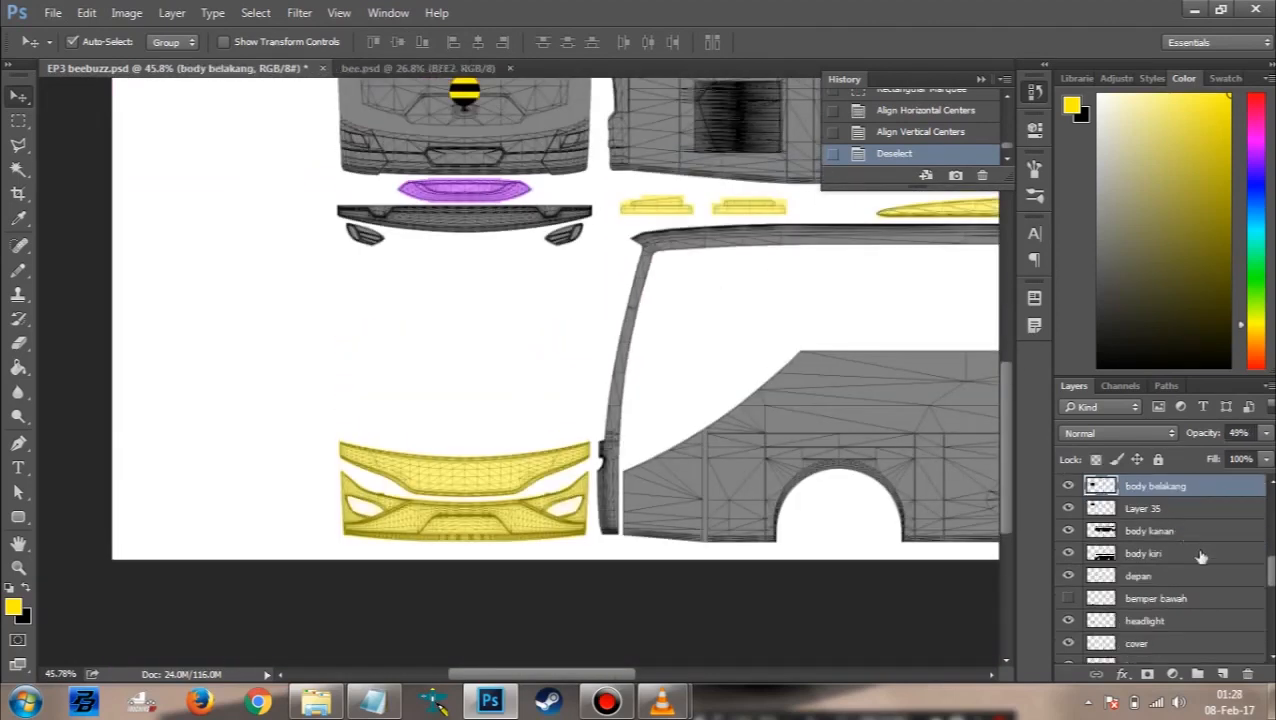
click(1224, 672)
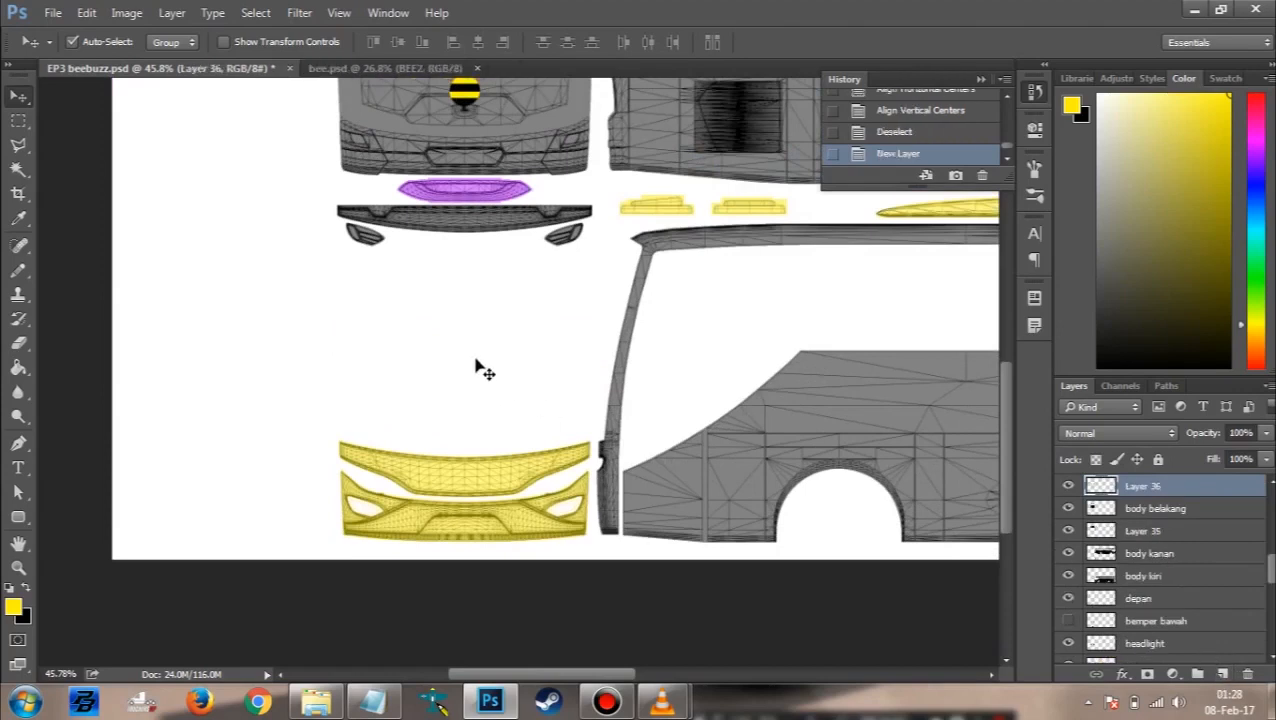
Step: Start a Pen tool path at the rear lid's centre line below the web address and trace its upper edge around the upper right corner
click(18, 443)
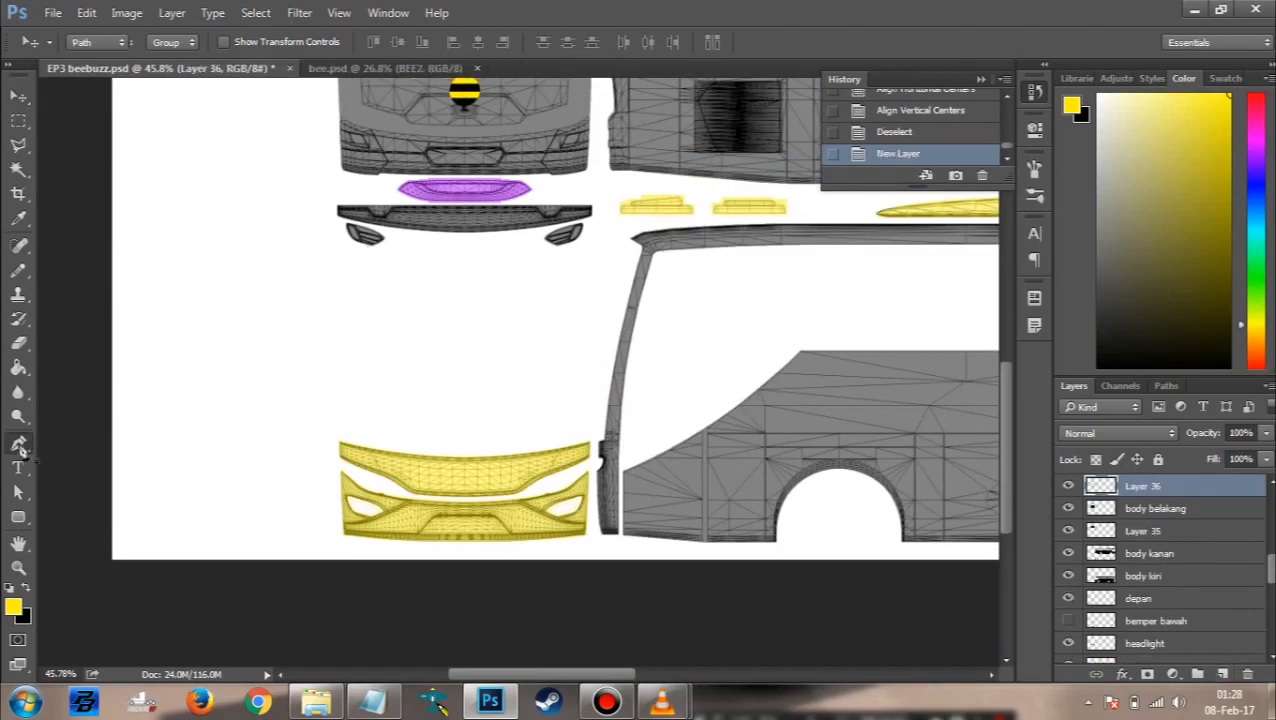
scroll(480, 275, up, 5)
scroll(400, 285, up, 5)
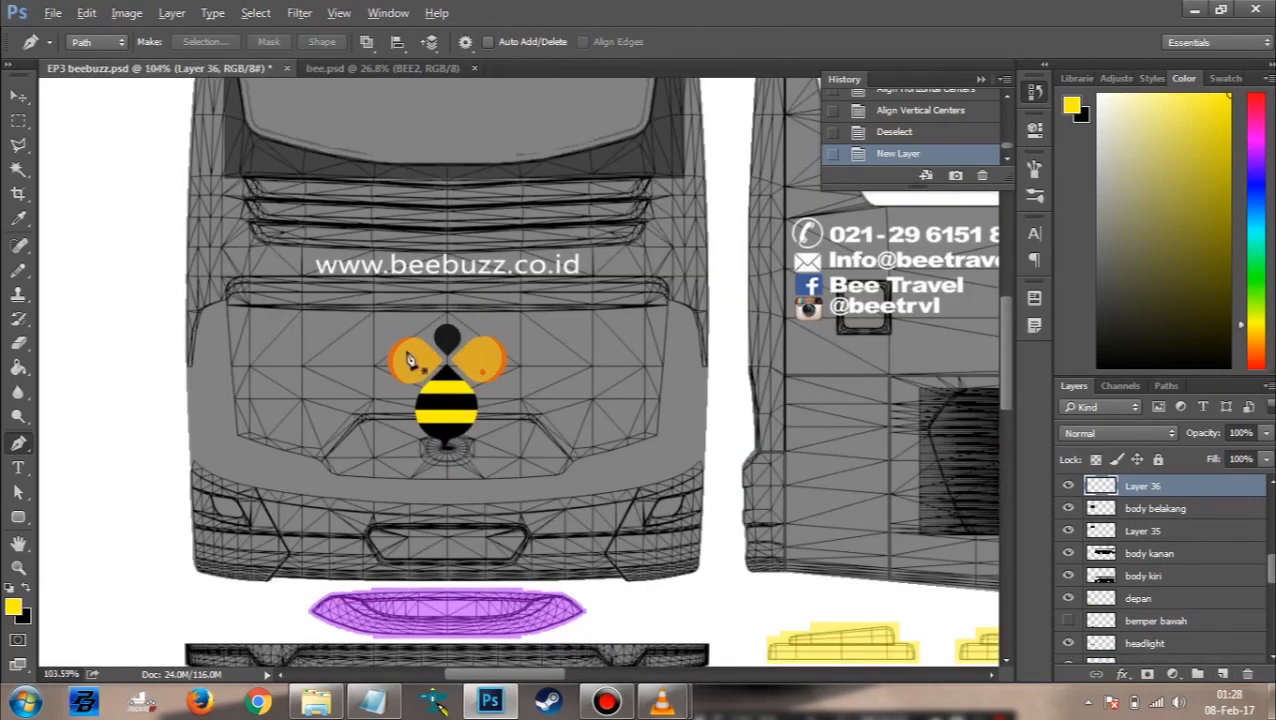
scroll(160, 308, left, 3)
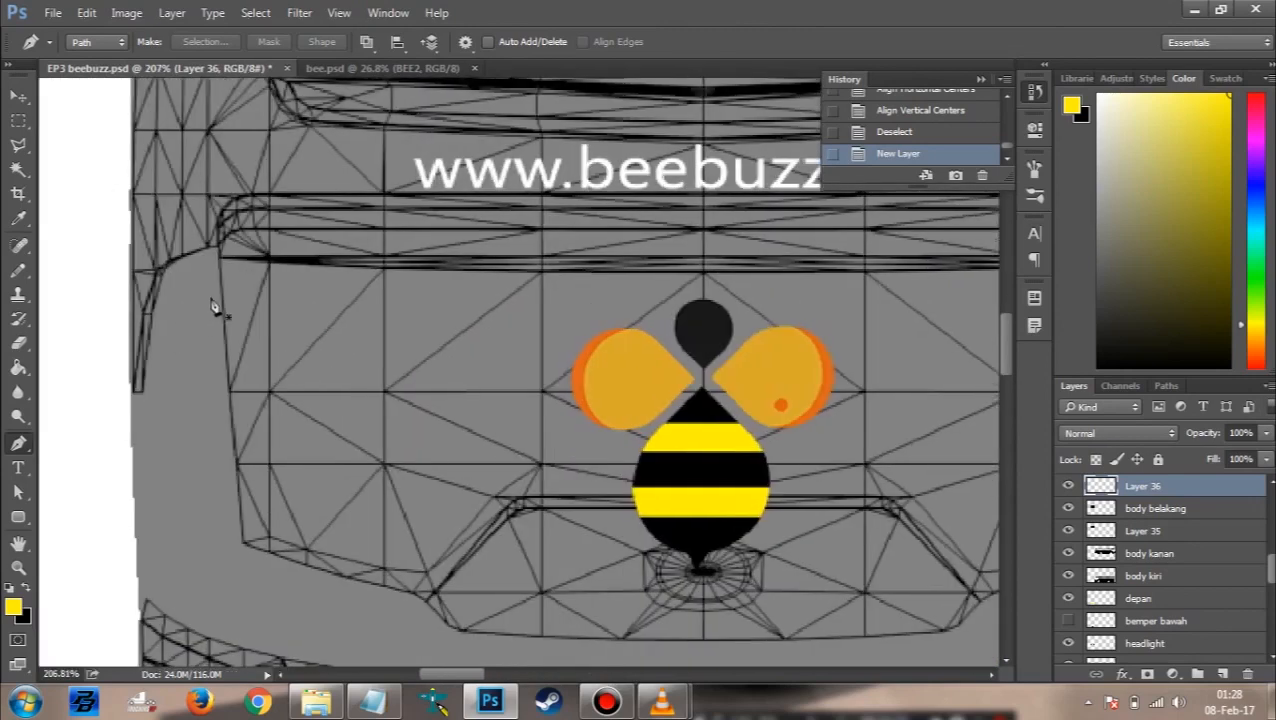
scroll(213, 307, down, 1)
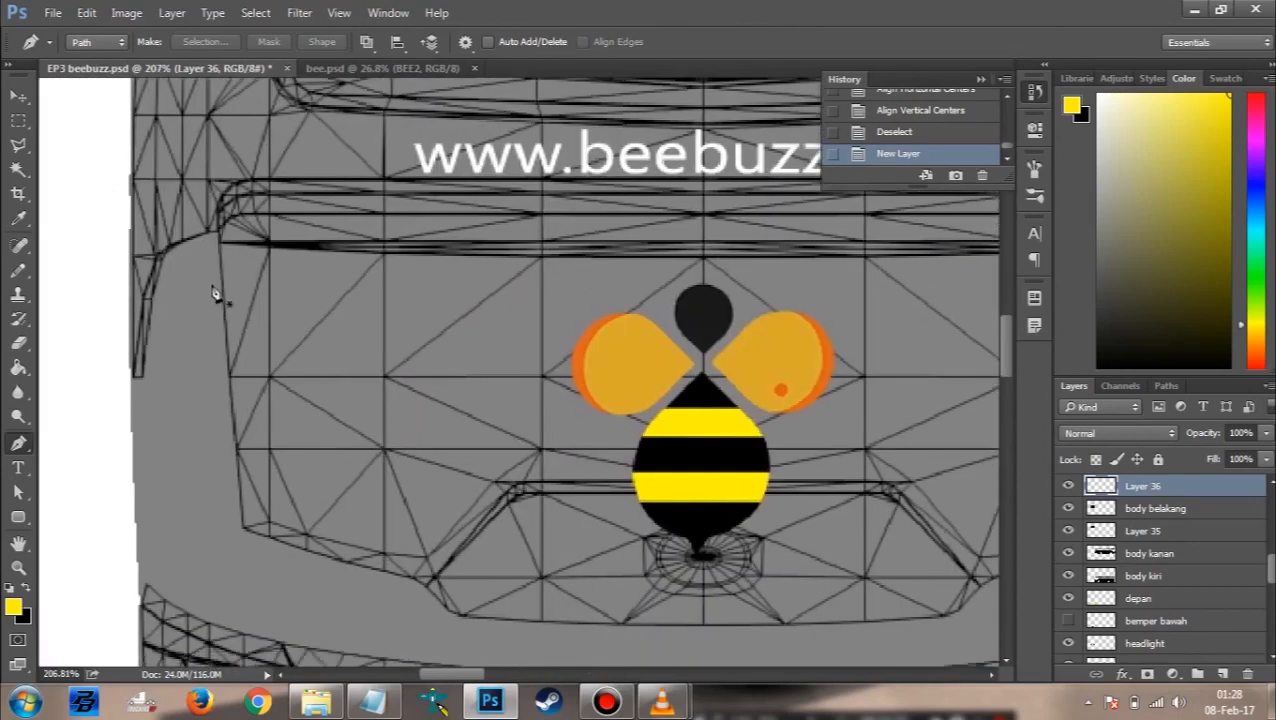
scroll(205, 255, up, 4)
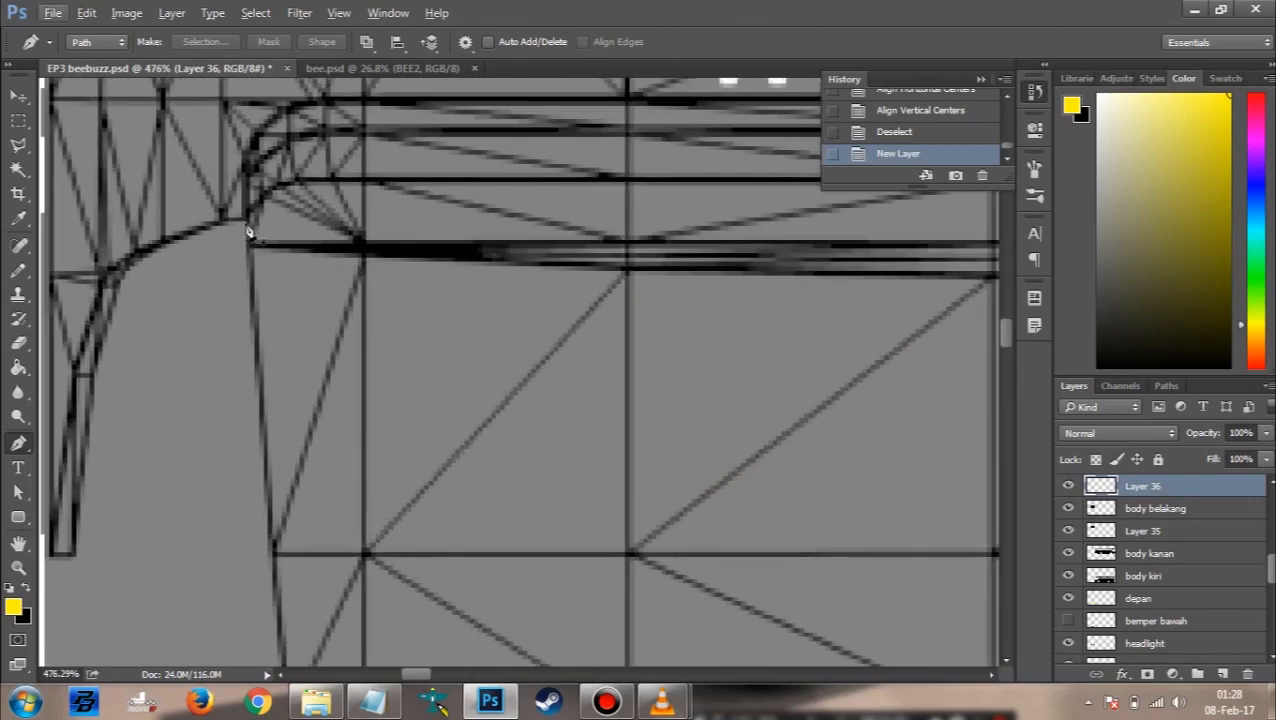
scroll(680, 225, down, 3)
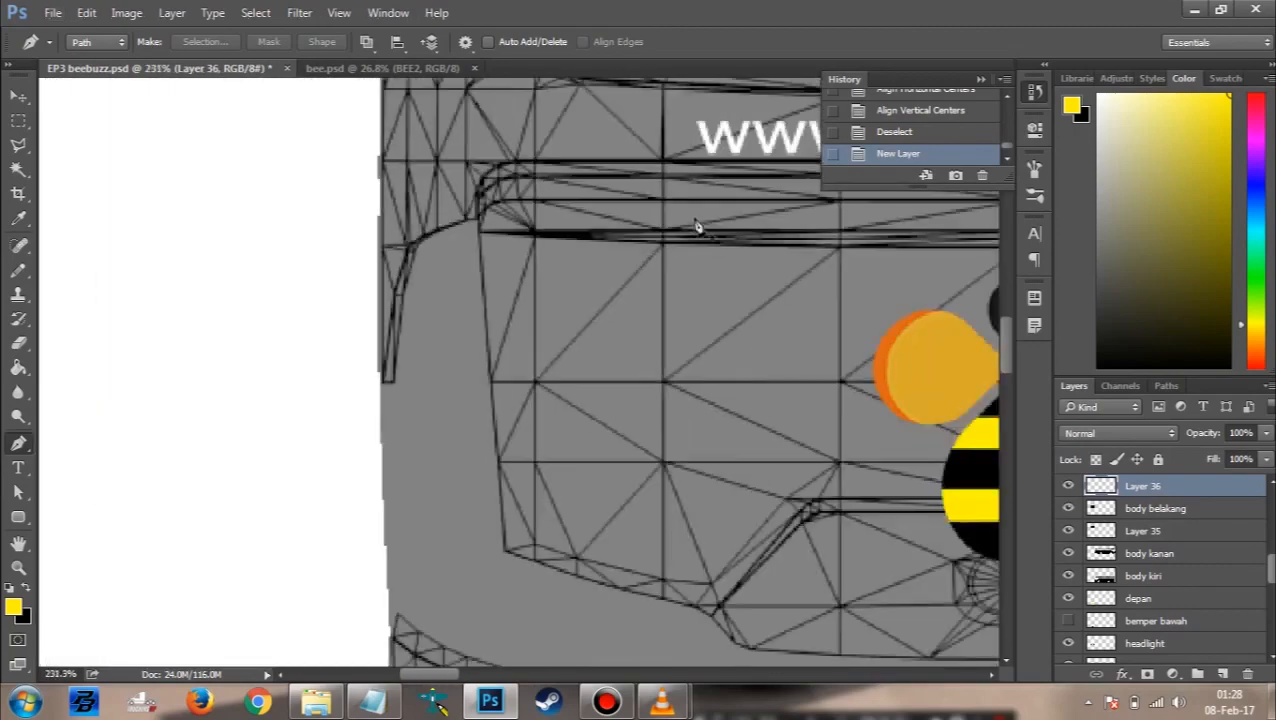
scroll(697, 227, down, 1)
scroll(697, 227, right, 6)
scroll(651, 225, up, 4)
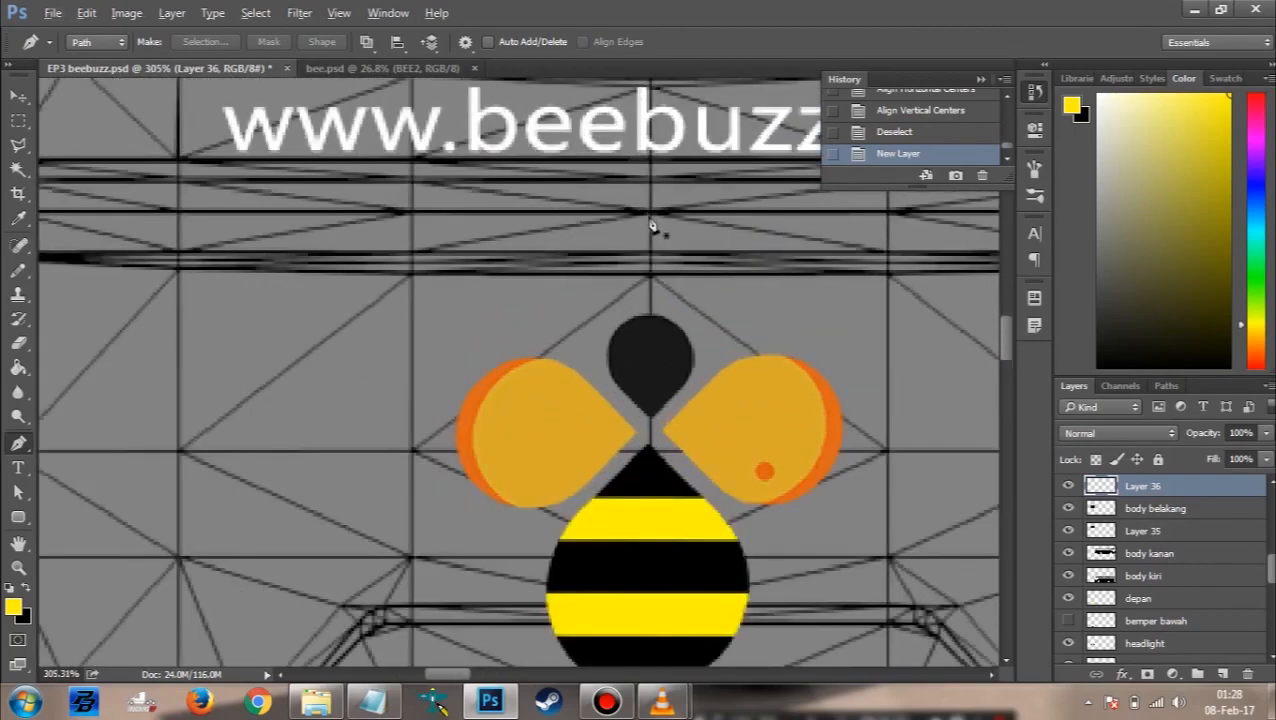
scroll(651, 225, up, 2)
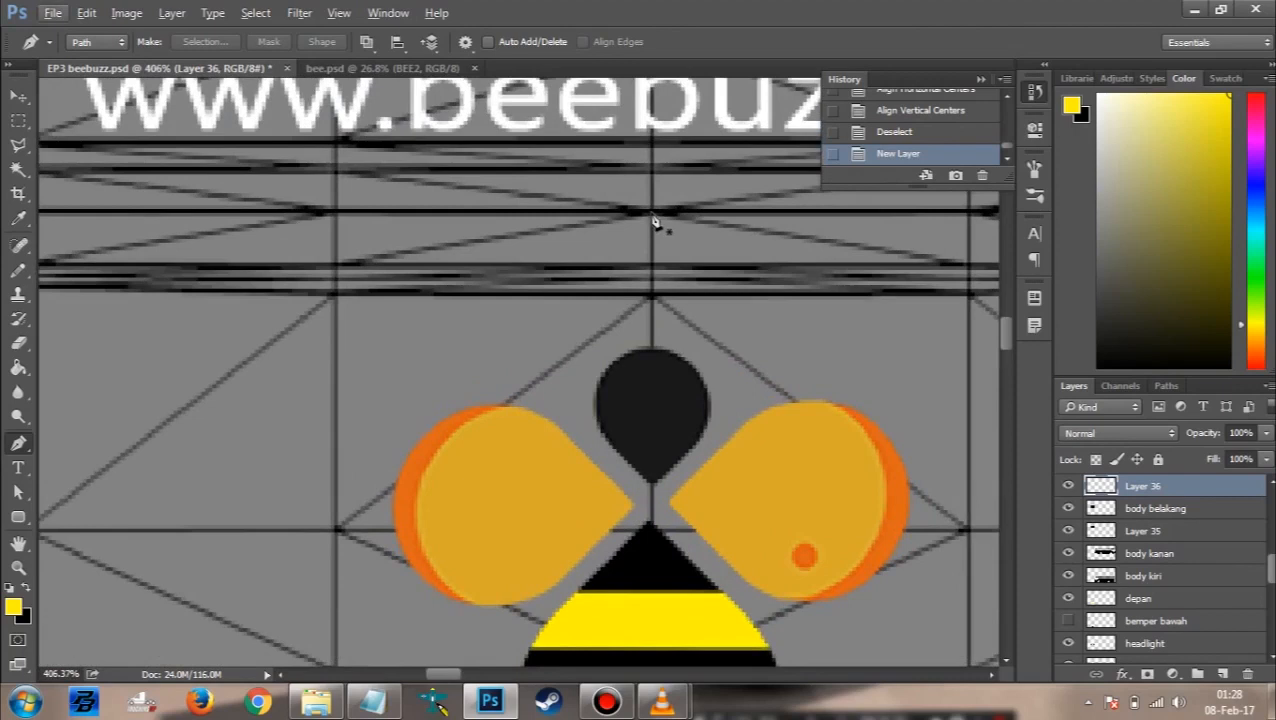
click(652, 214)
scroll(706, 242, right, 6)
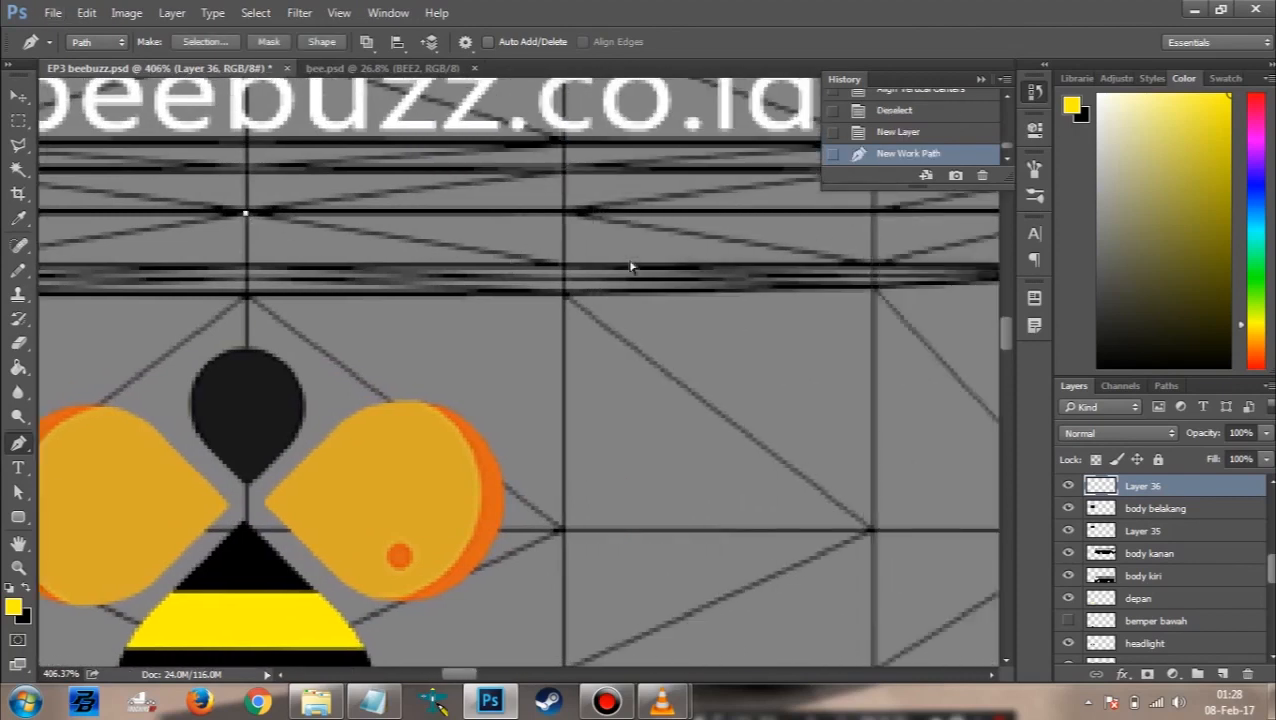
scroll(631, 266, right, 7)
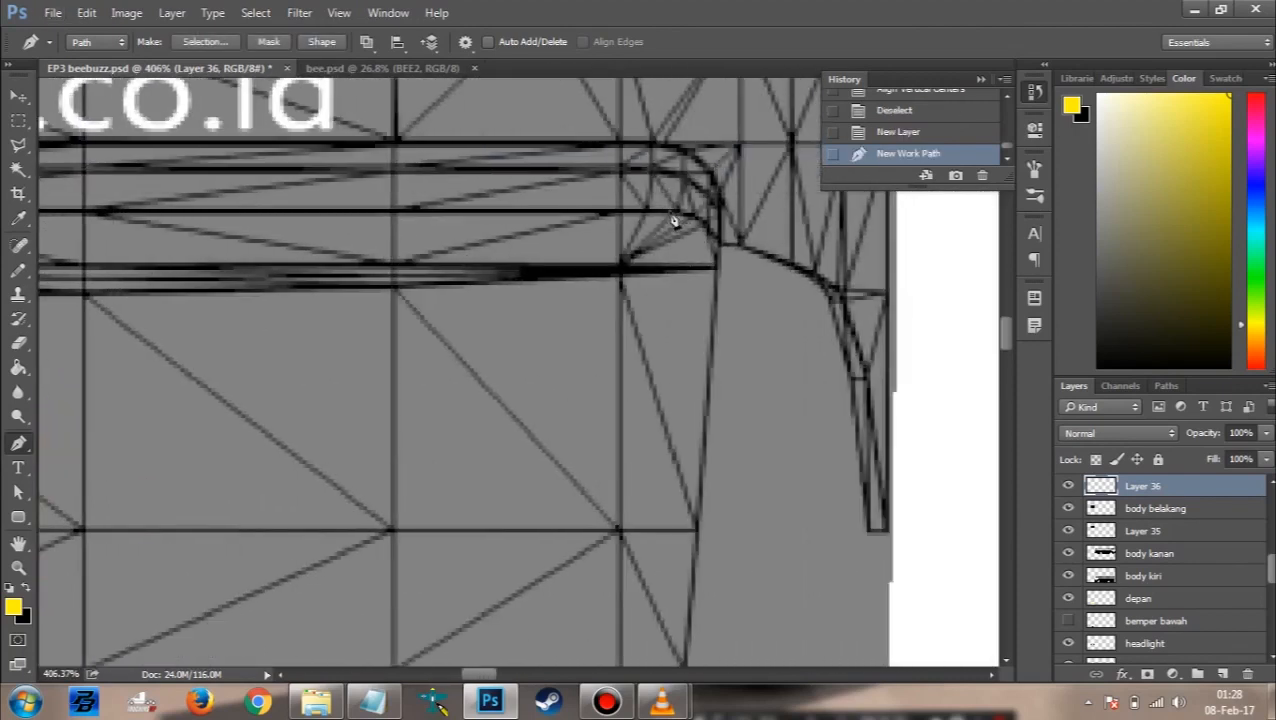
click(714, 259)
drag(727, 270, 726, 260)
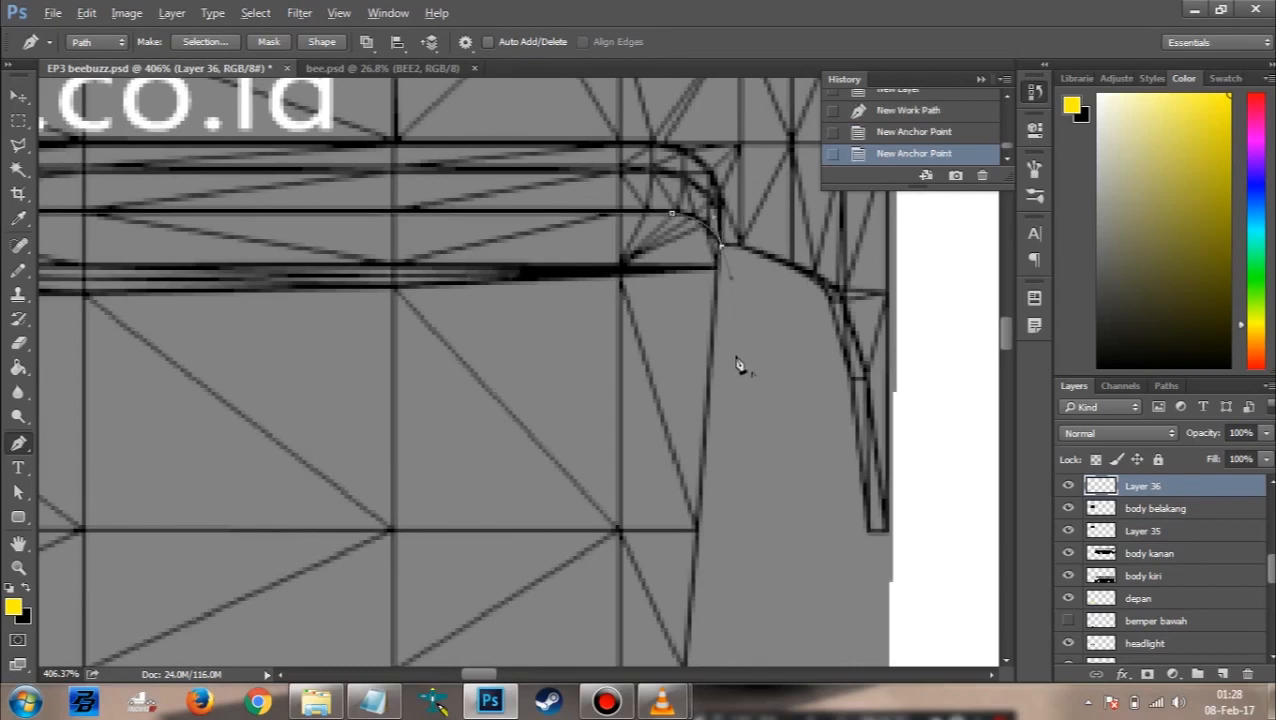
Step: Extend the path down the rear lid's right side to its lower corner and adjust the upper corner anchor to follow the wireframe
scroll(729, 393, down, 5)
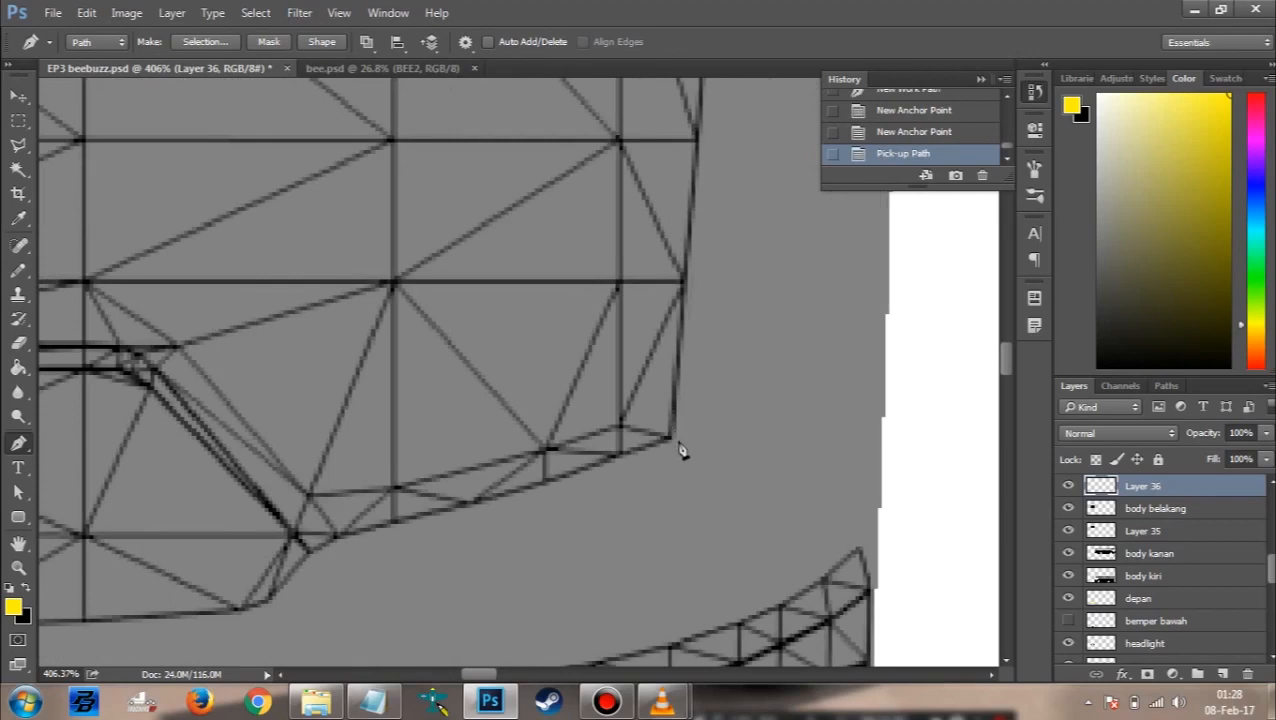
click(700, 430)
scroll(738, 373, down, 5)
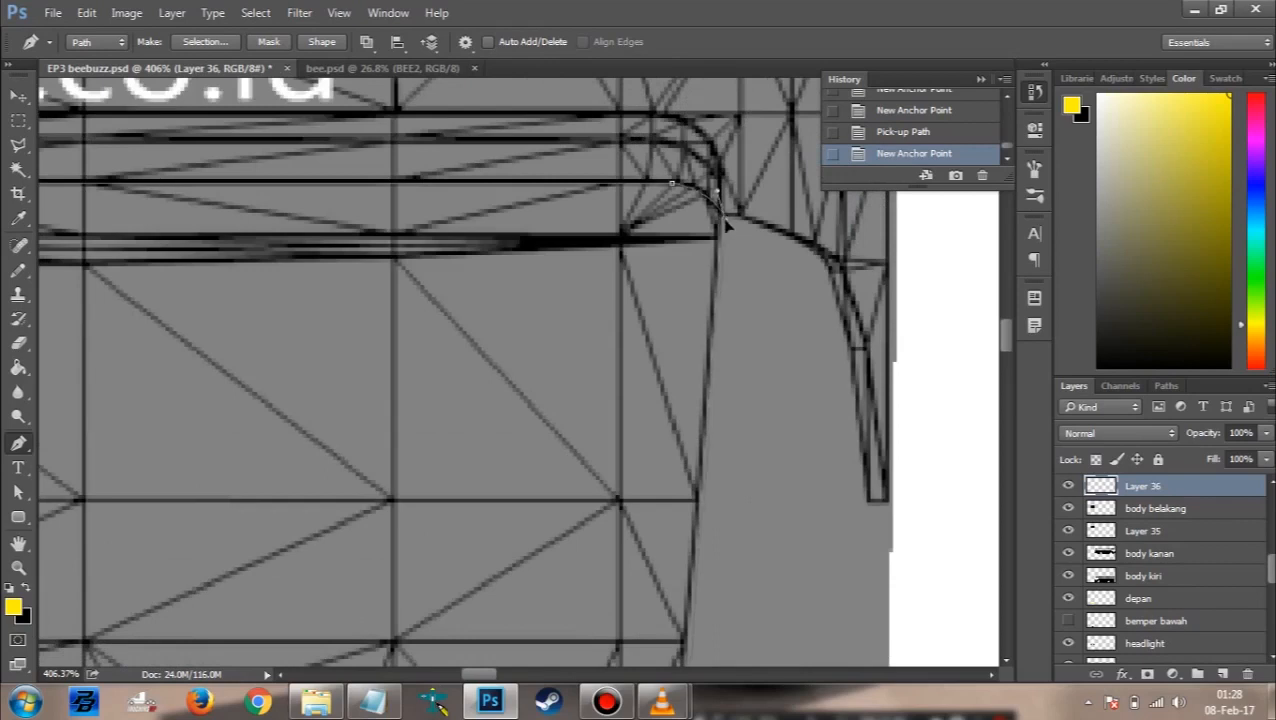
drag(727, 226, 740, 235)
scroll(720, 265, down, 5)
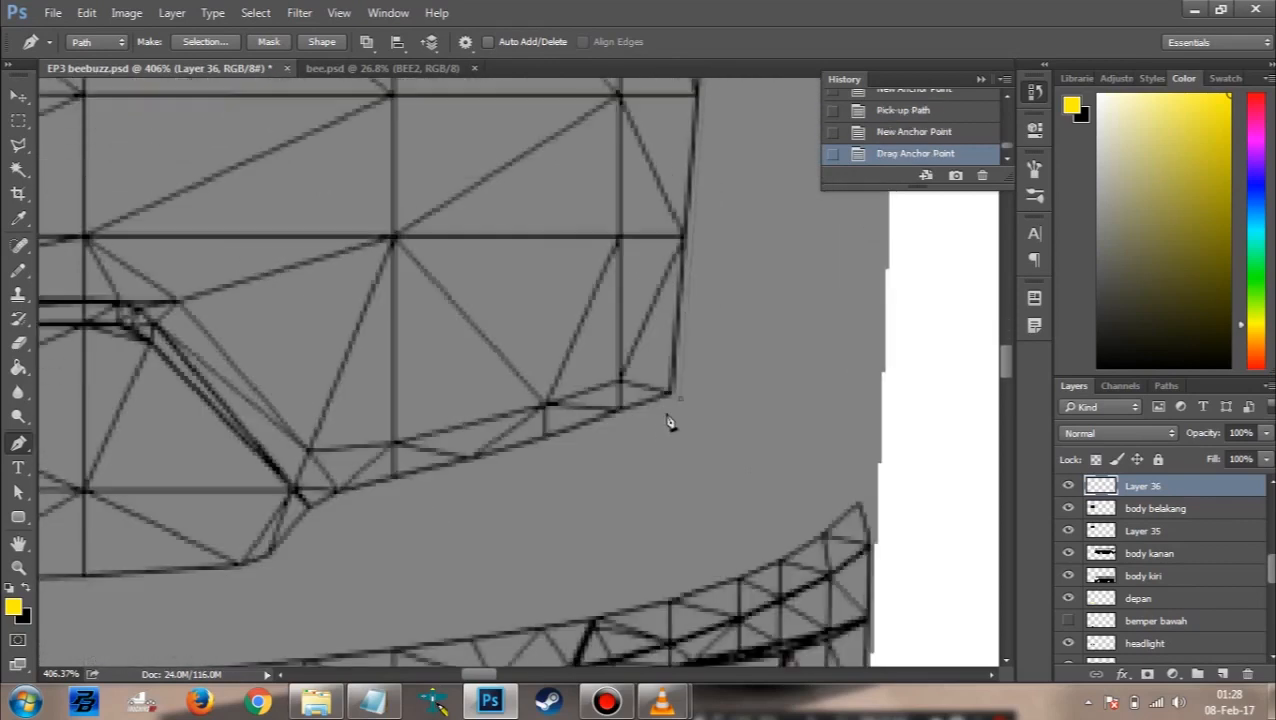
Step: Trace the path along the lid's lower right edge and around the curved notch to its bottom corner
scroll(352, 480, down, 1)
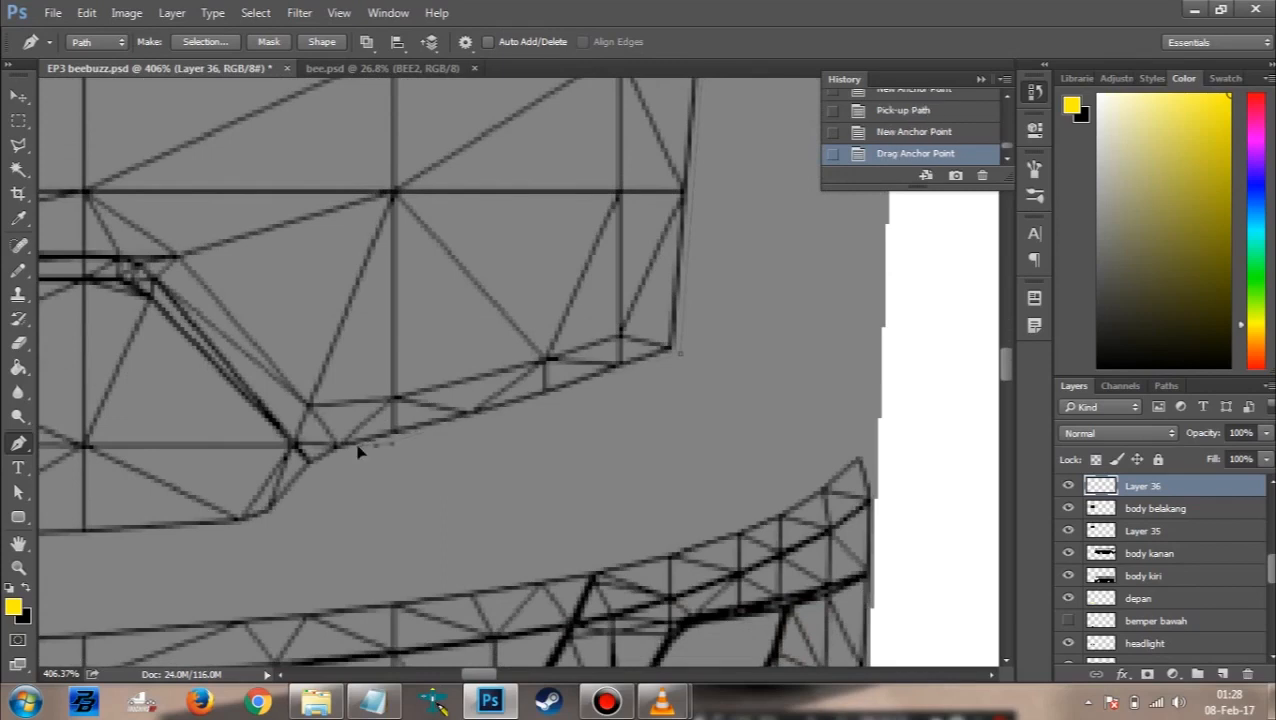
click(425, 437)
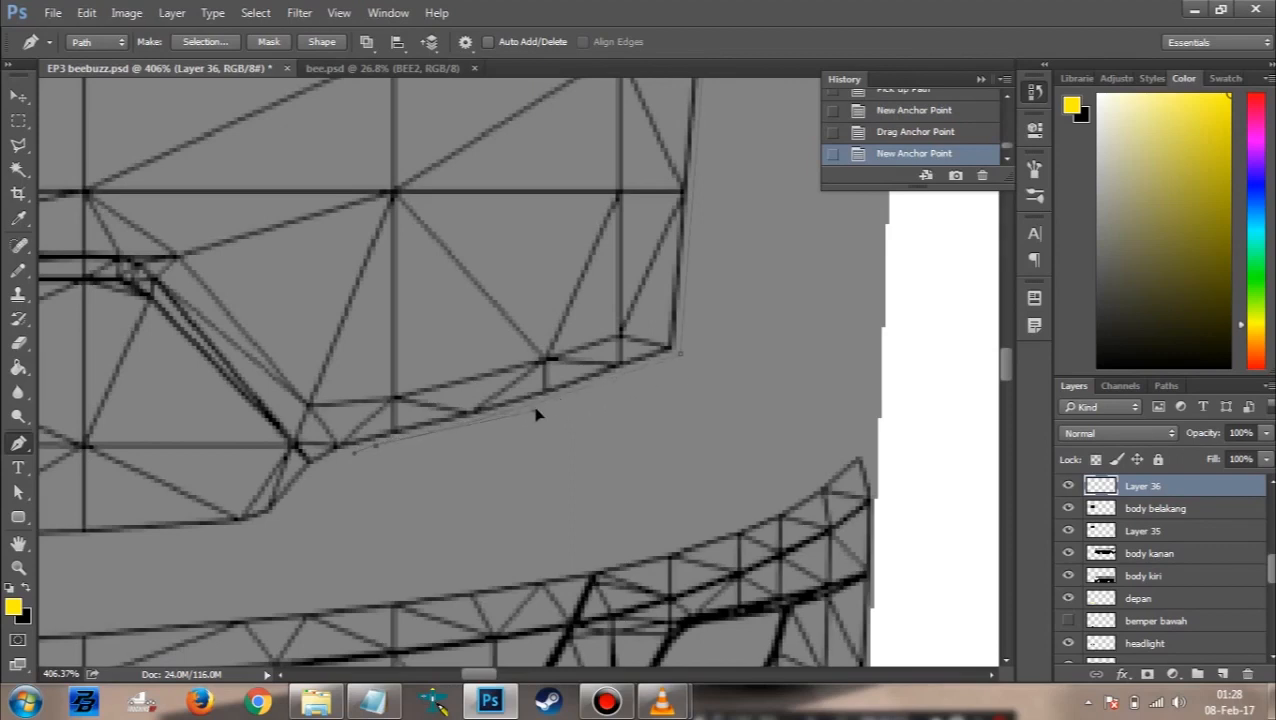
drag(533, 409, 532, 411)
scroll(392, 446, left, 2)
scroll(442, 428, down, 2)
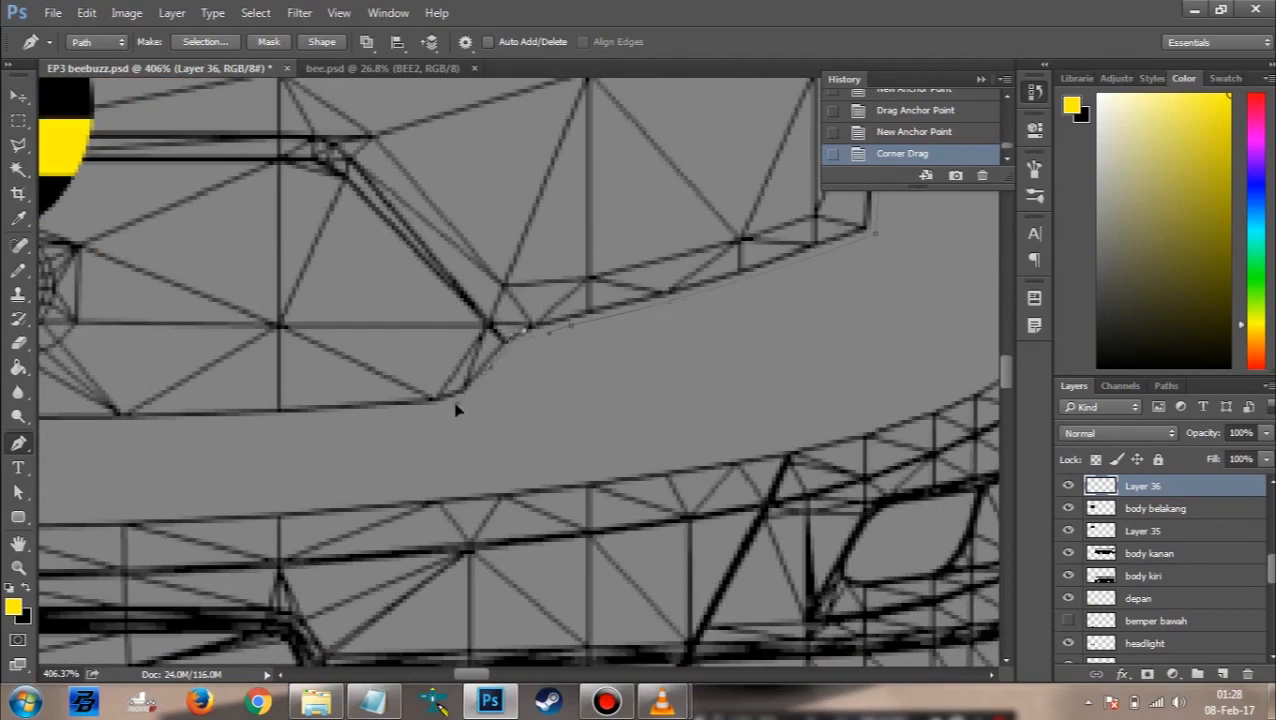
drag(476, 397, 475, 397)
key(ctrl+z)
click(464, 404)
Step: Curve the path along the lid's bottom edge to the centre line and refine the handles at the notch corner
scroll(251, 464, left, 3)
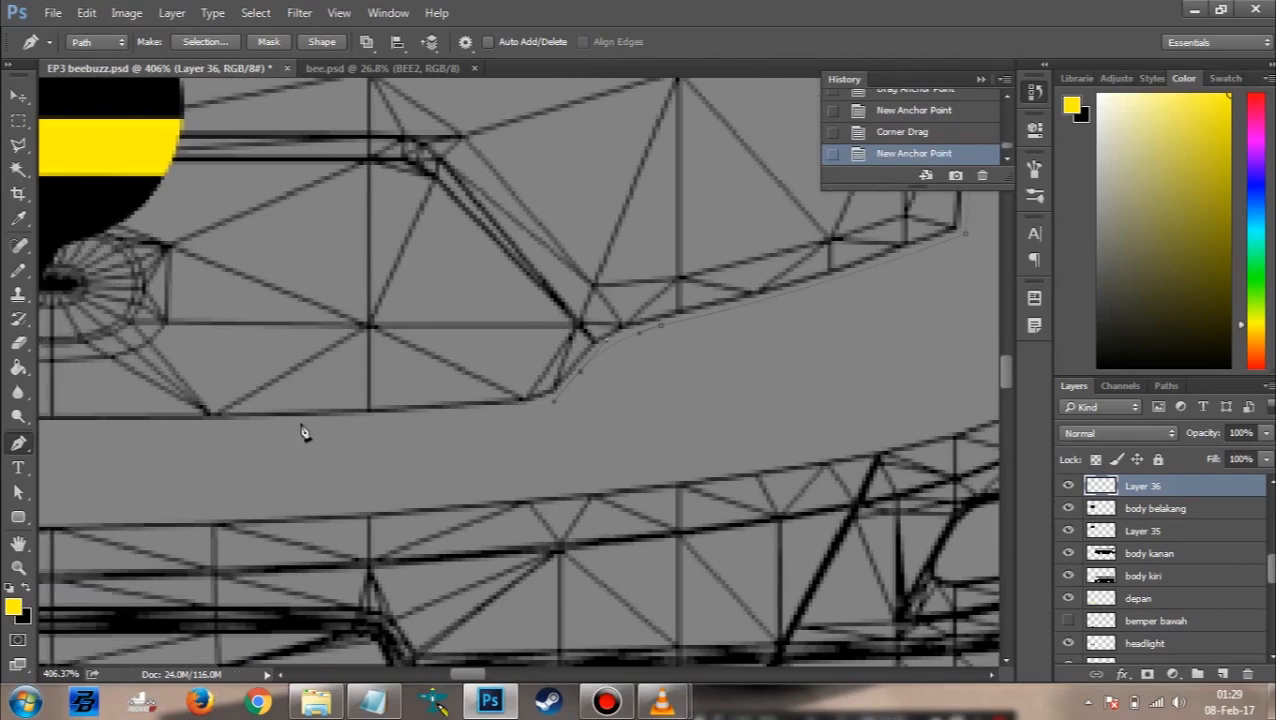
scroll(150, 434, left, 3)
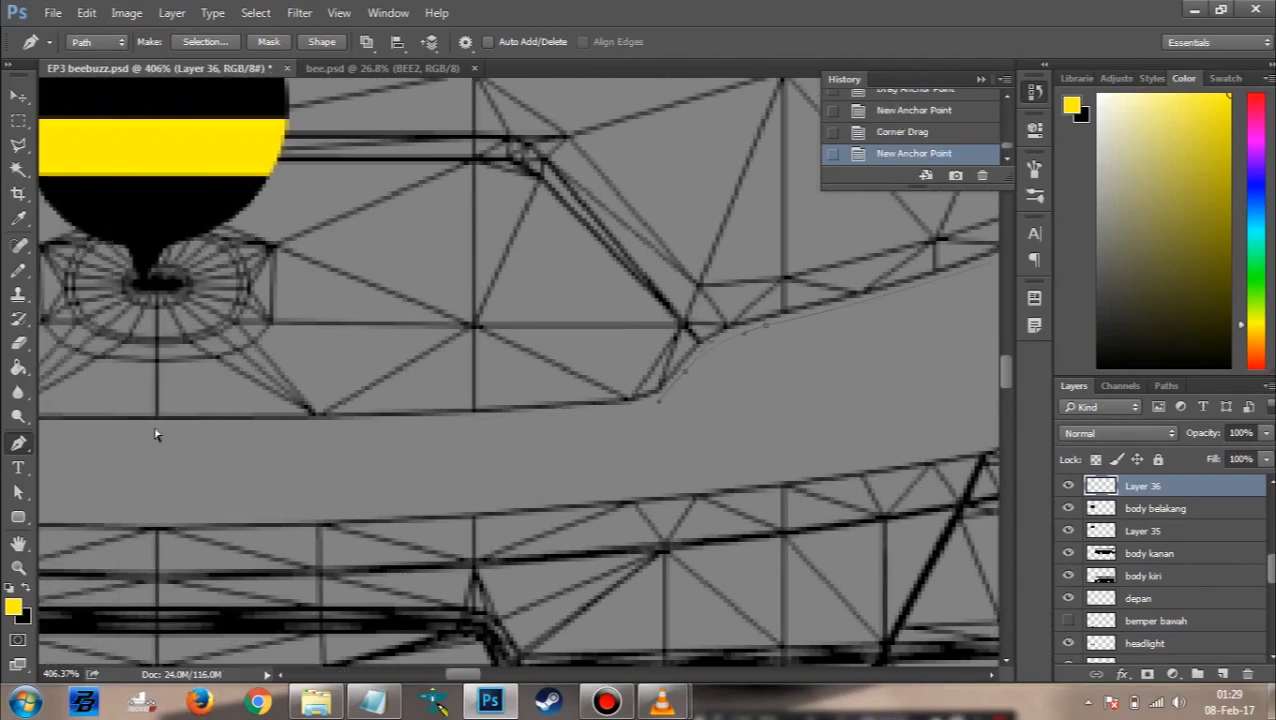
drag(140, 430, 185, 440)
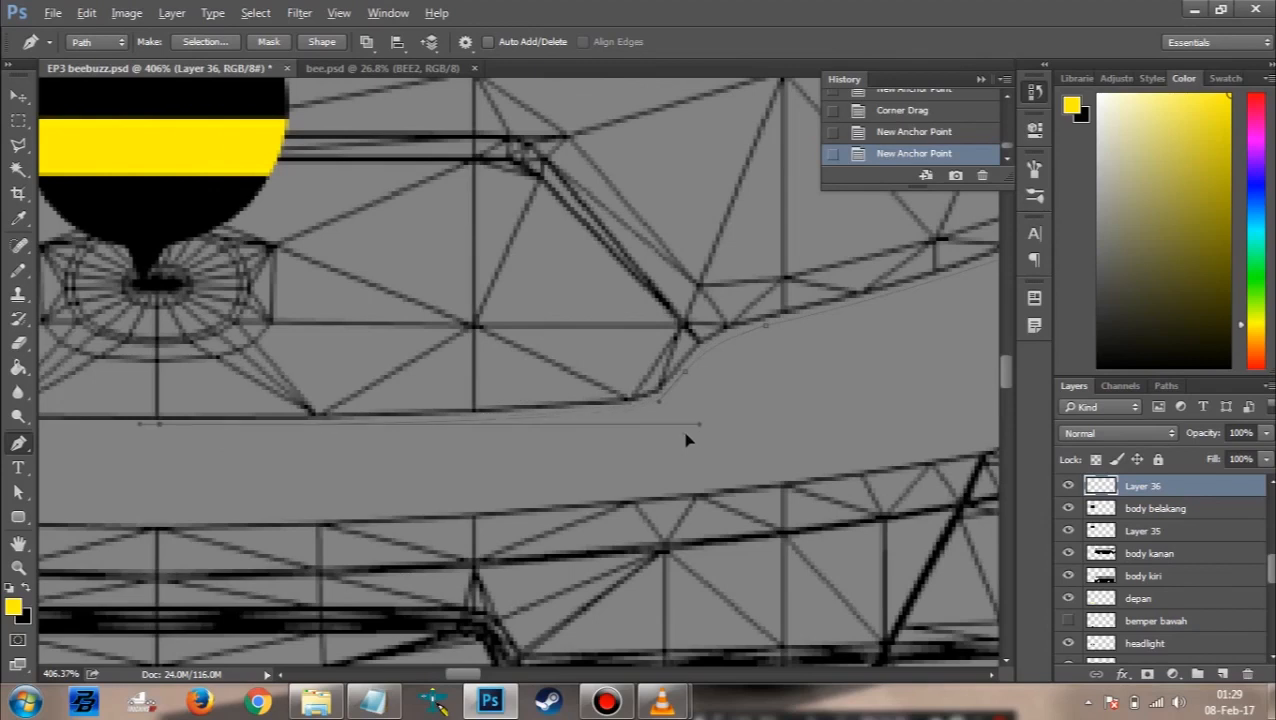
alt+click(657, 402)
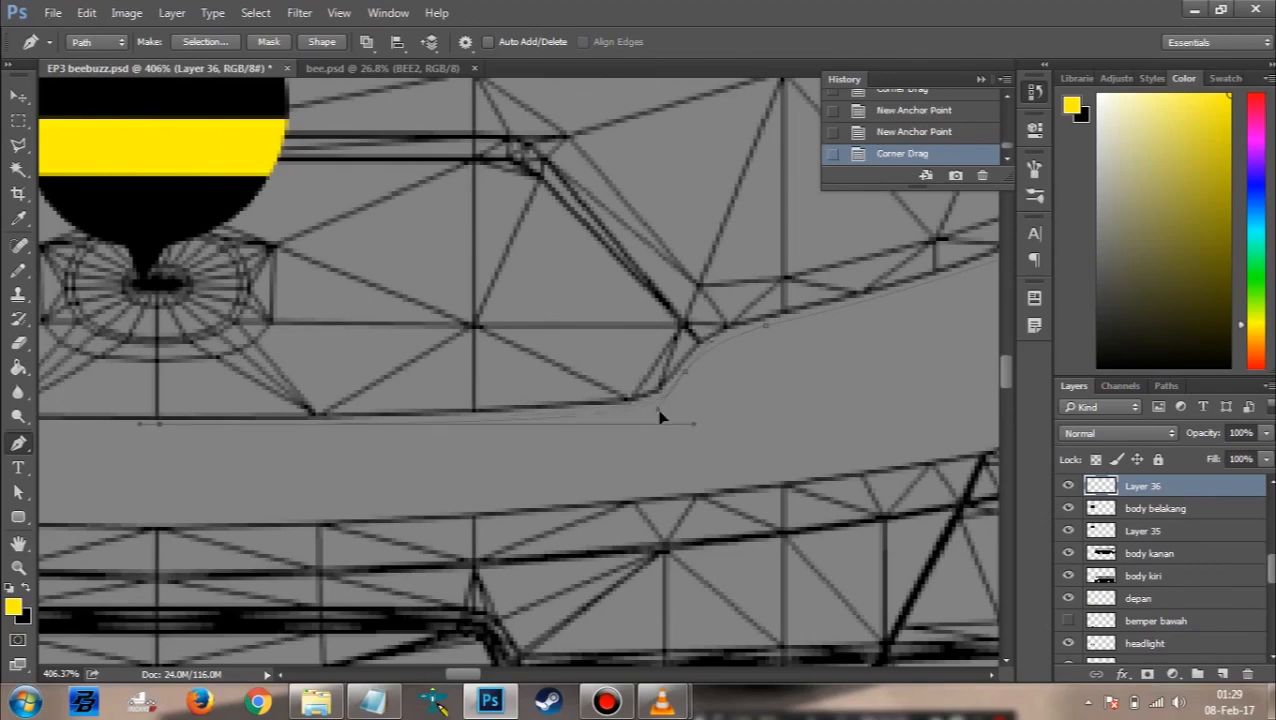
alt+click(657, 418)
scroll(253, 431, left, 2)
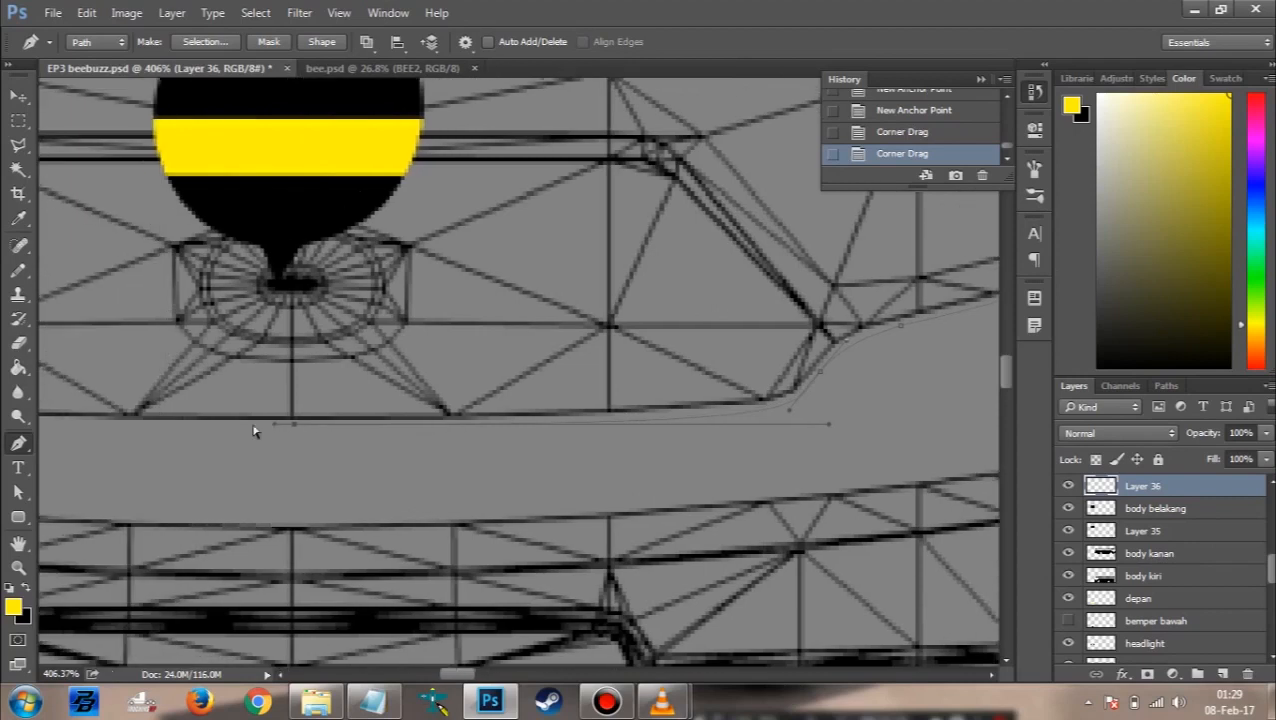
click(296, 432)
click(312, 448)
alt+scroll(316, 449, down, 5)
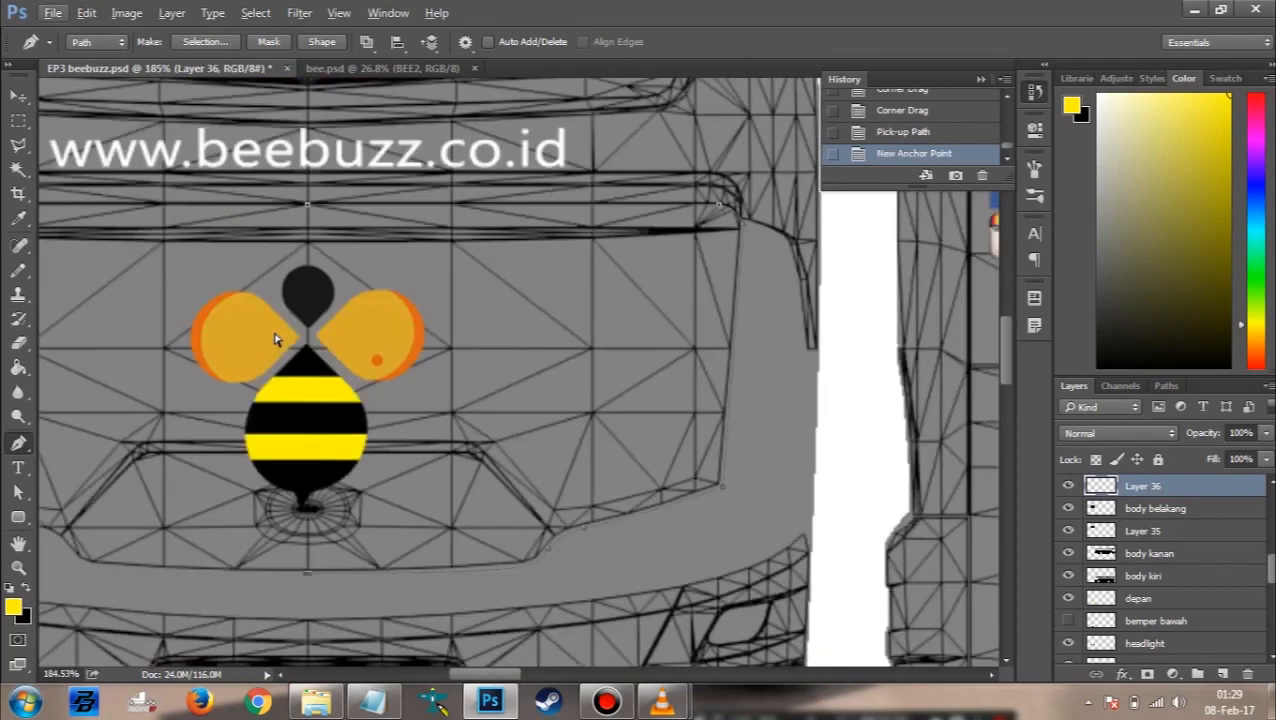
key(ctrl+z)
Step: Anchor the path at the lid's bottom centre, close it at the starting point, and convert it to a selection
scroll(313, 577, right, 2)
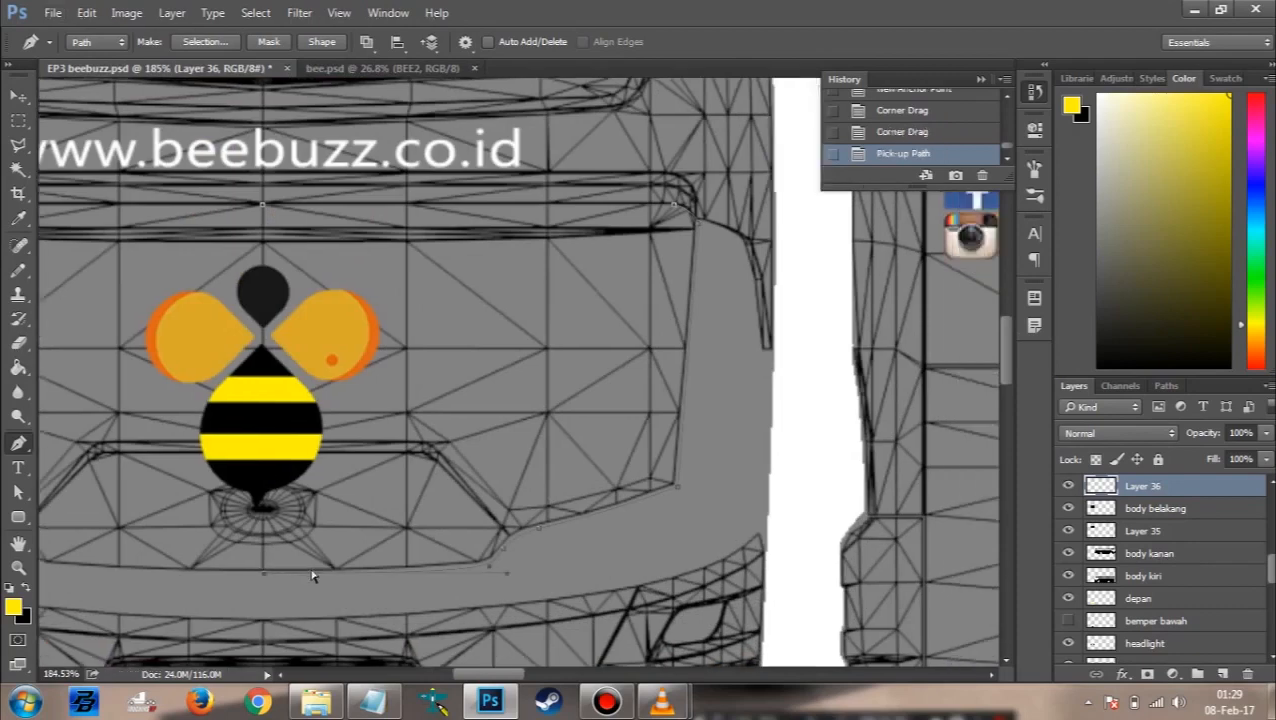
scroll(264, 590, left, 3)
scroll(272, 590, up, 4)
scroll(436, 456, up, 5)
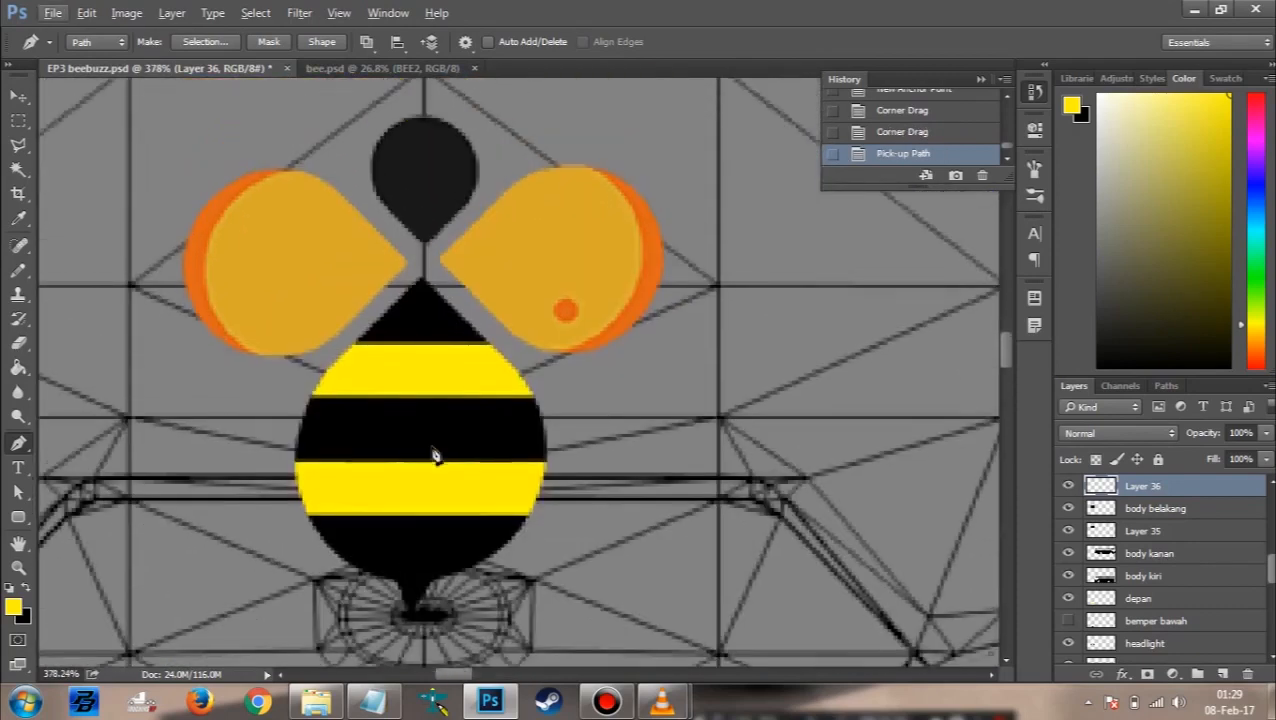
scroll(436, 450, down, 6)
scroll(420, 530, down, 2)
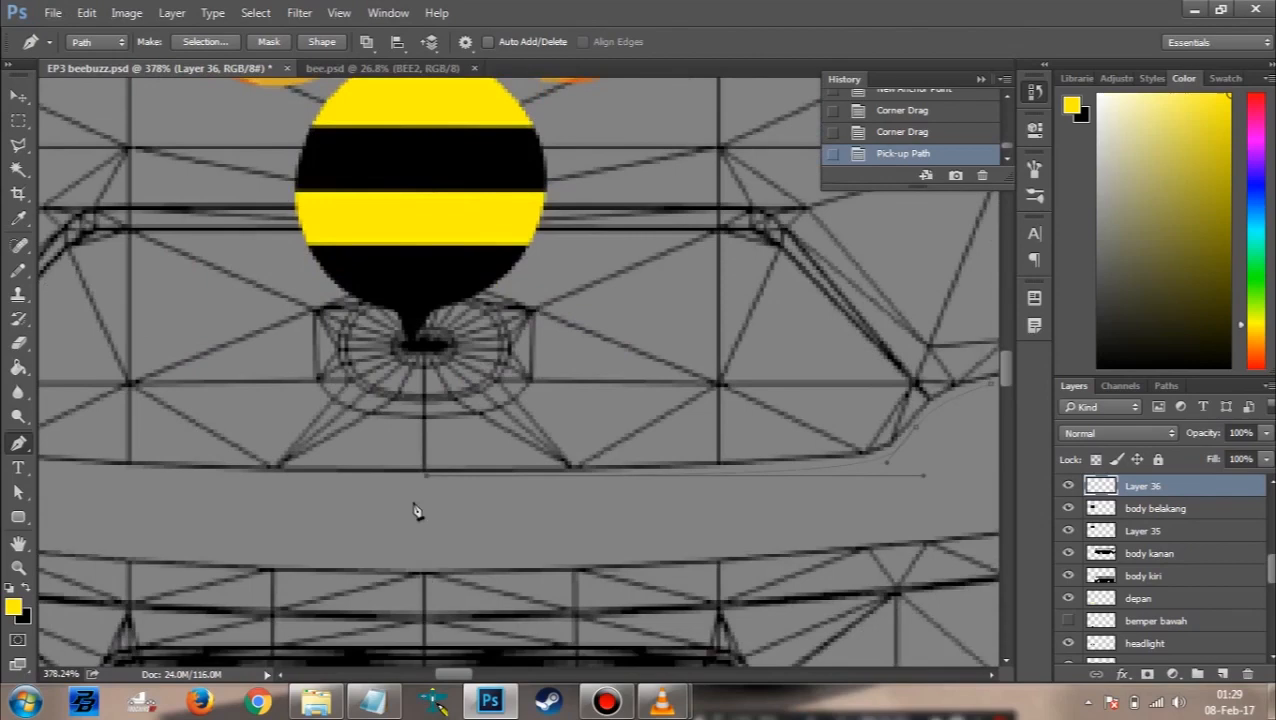
alt+scroll(426, 490, up, 2)
click(429, 469)
scroll(425, 505, down, 4)
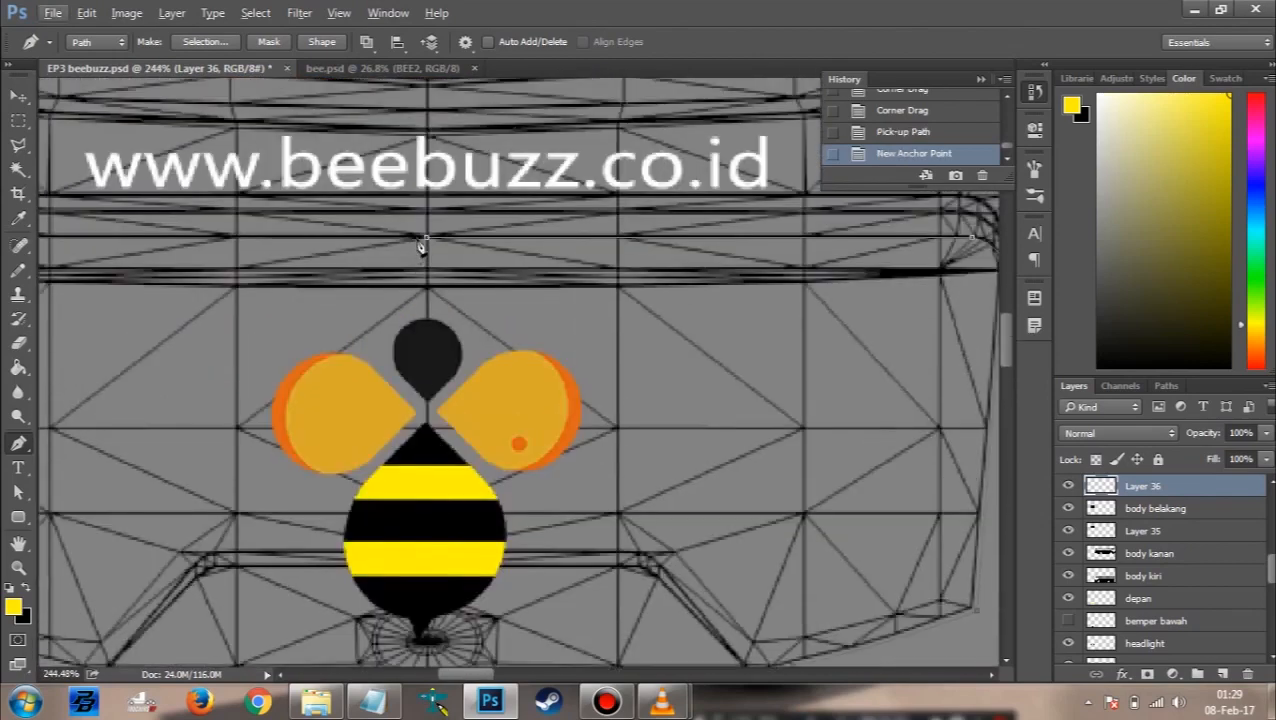
click(425, 238)
key(ctrl+Return)
Step: Trim the selection's inner edge with the Rectangular Marquee along the centre line, fill it with the yellow foreground colour, and deselect
alt+scroll(424, 272, up, 2)
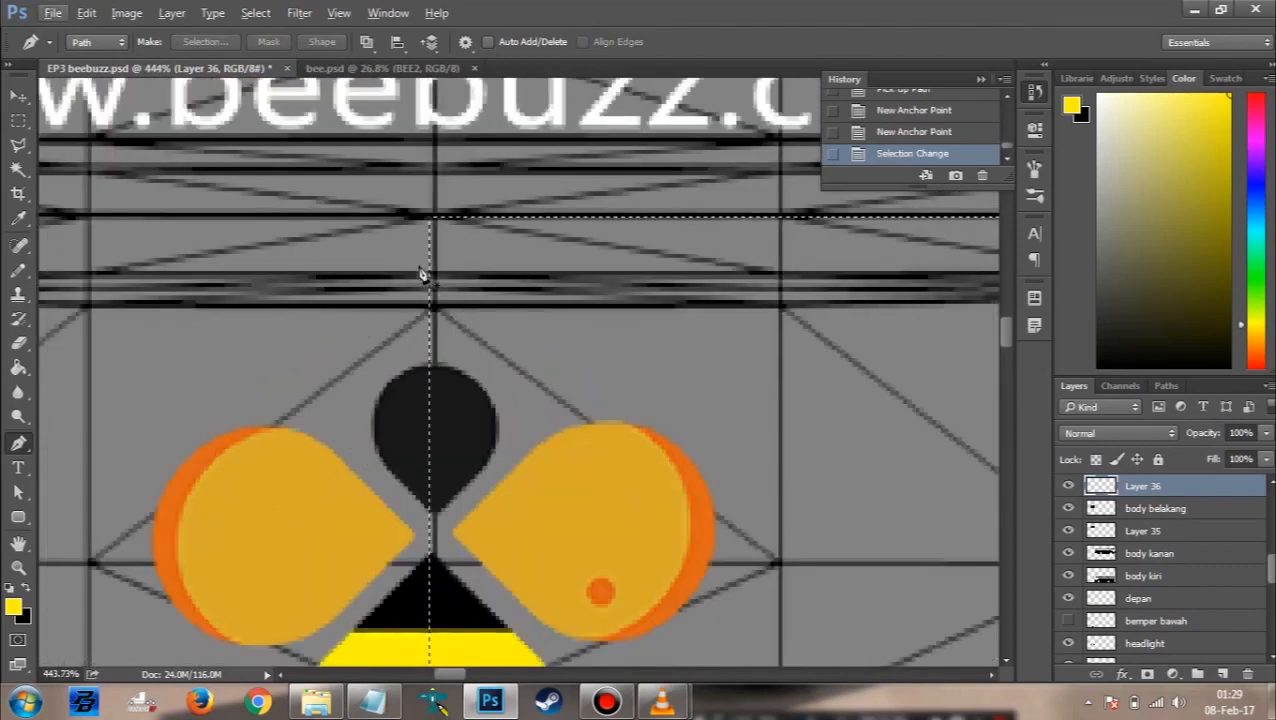
key(m)
drag(254, 134, 444, 495)
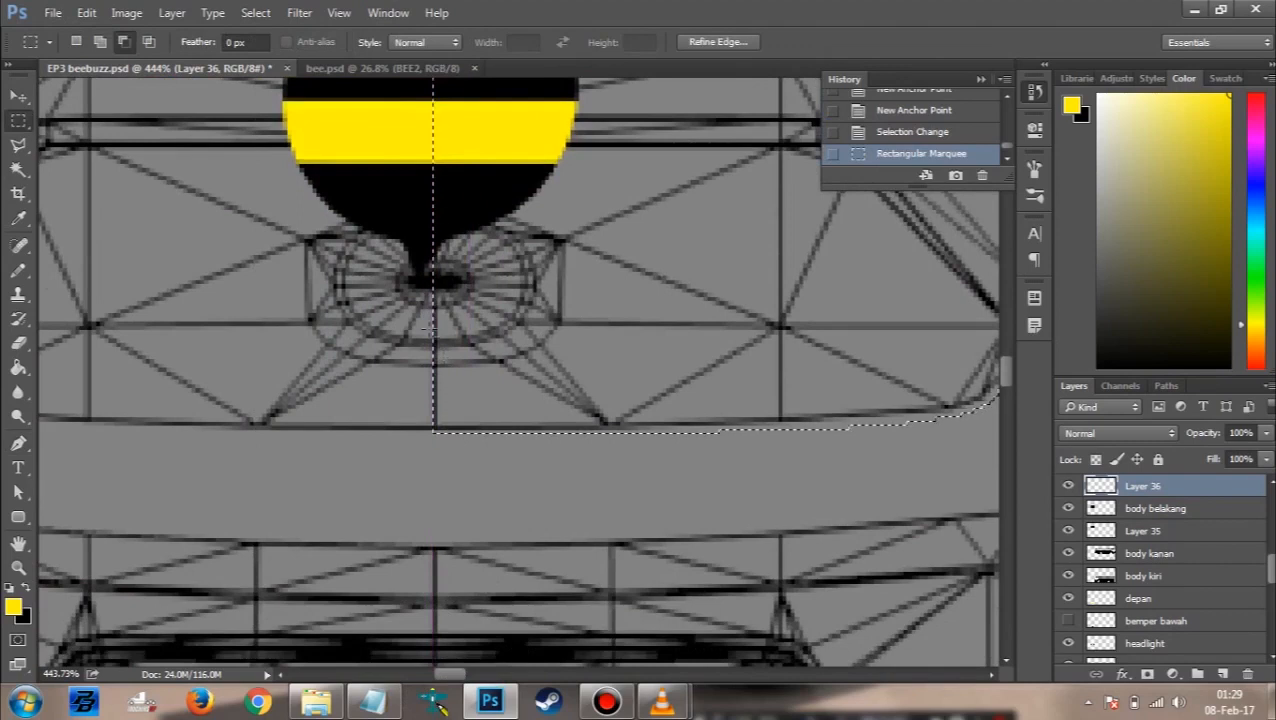
key(alt+BackSpace)
key(ctrl+d)
Step: Duplicate the yellow half-lid layer, flip the copy horizontally, and move it onto the left half of the rear lid
key(ctrl+j)
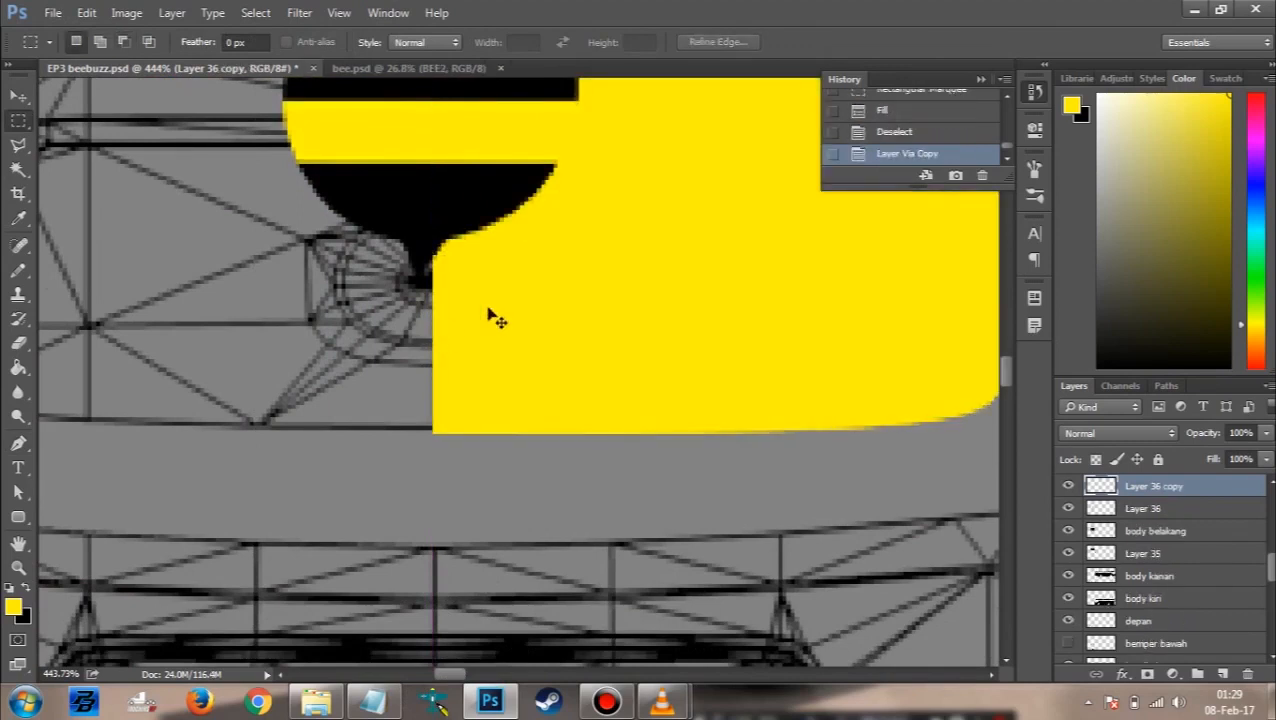
key(ctrl+t)
right_click(613, 290)
click(708, 568)
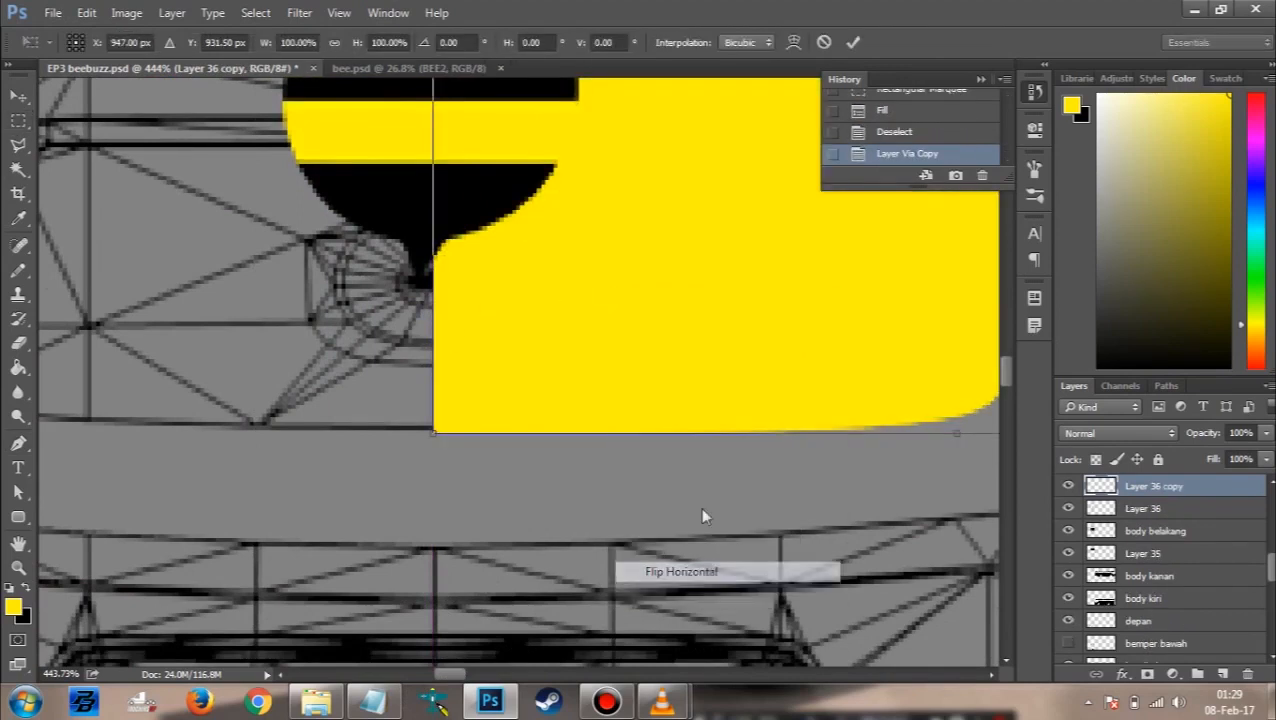
drag(818, 308, 288, 305)
drag(480, 325, 350, 324)
key(Return)
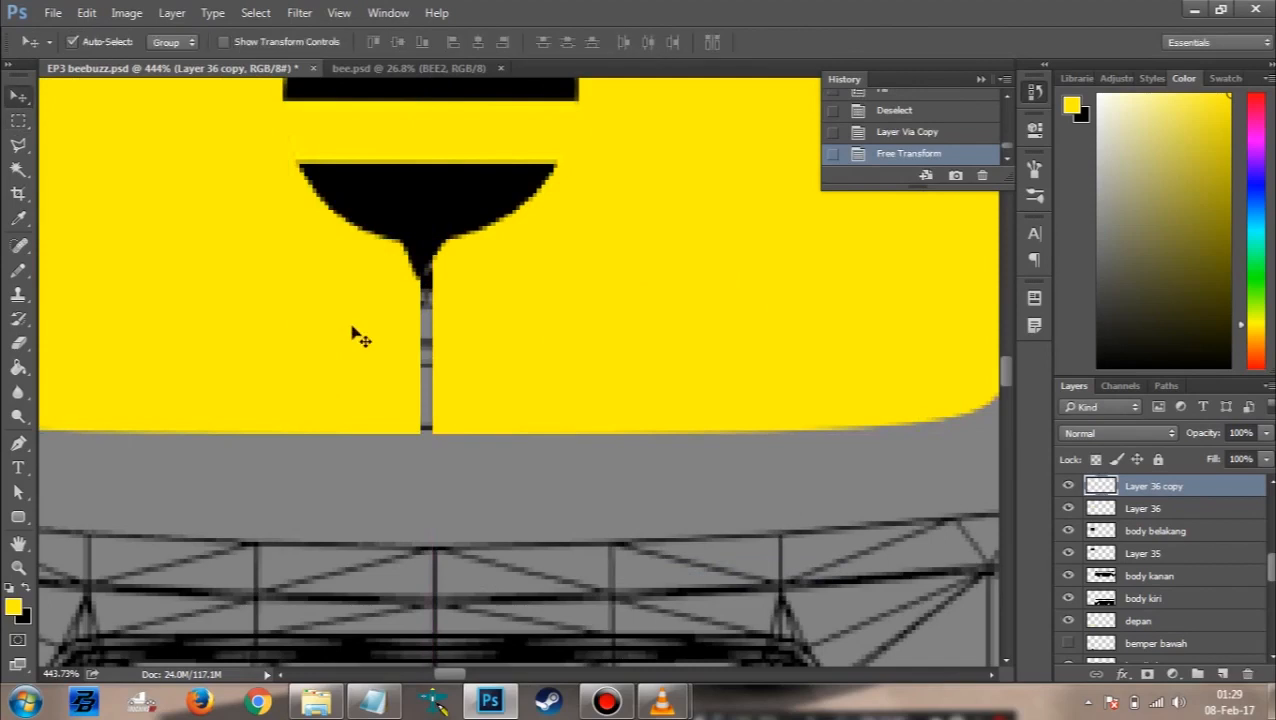
Step: Nudge the flipped yellow half-lid right to close the centre gap and merge it with the original half
key(Right)
key(Right)
key(Right)
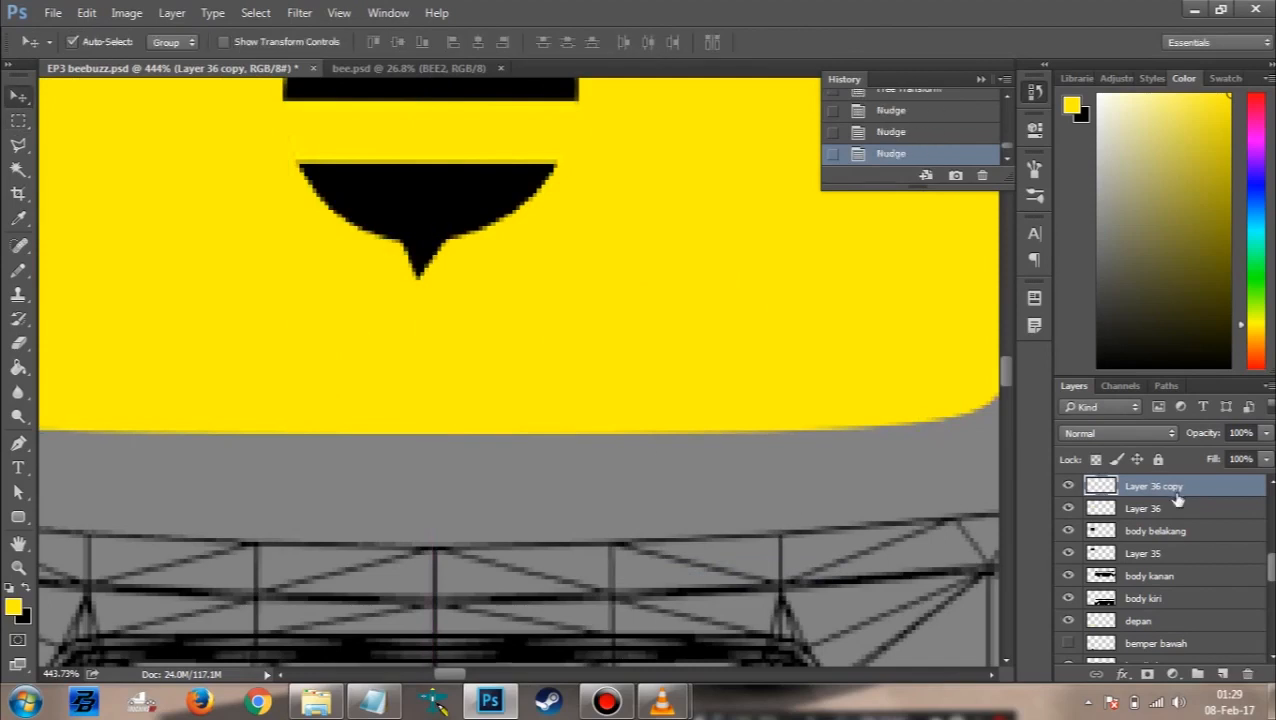
ctrl+click(1178, 518)
key(ctrl+e)
Step: Rename the merged yellow lid layer as kuning and lower its opacity to 42%
double_click(1155, 486)
text(kuning)
key(Return)
drag(1214, 432, 1160, 436)
scroll(583, 440, up, 3)
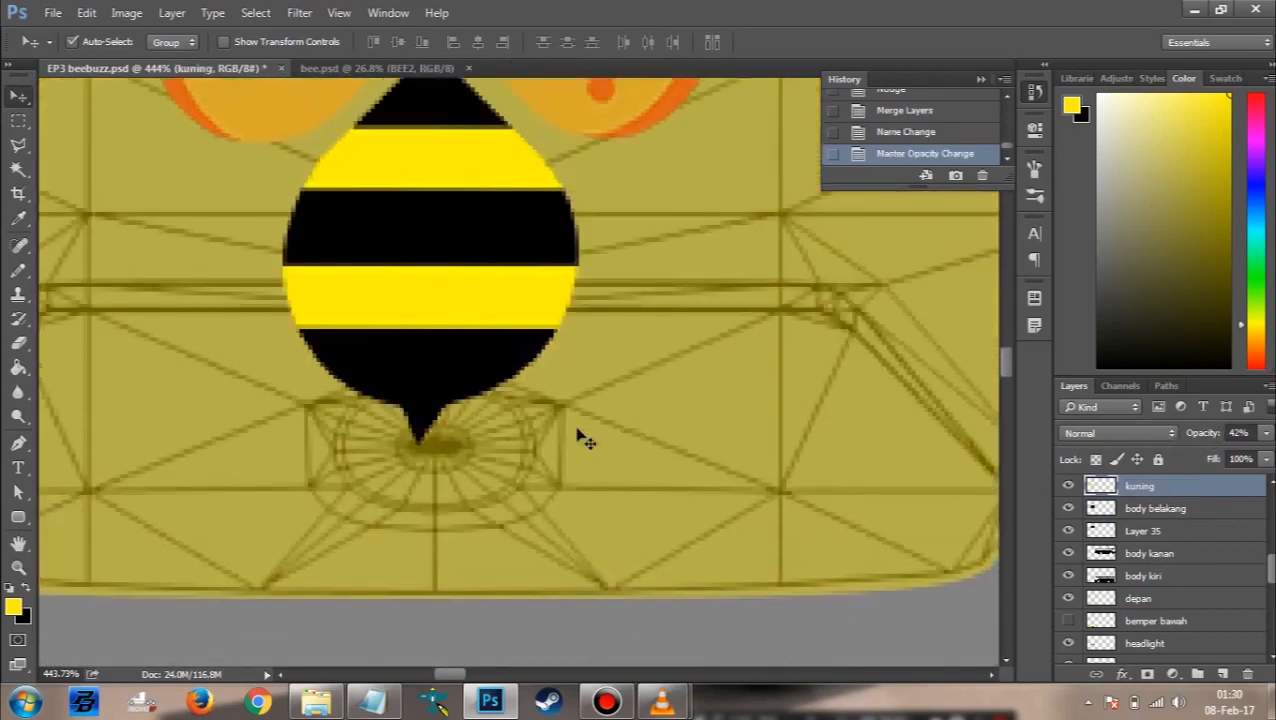
Step: Examine how the translucent yellow lid lines up with the wireframe edges of the bus rear
scroll(583, 440, down, 5)
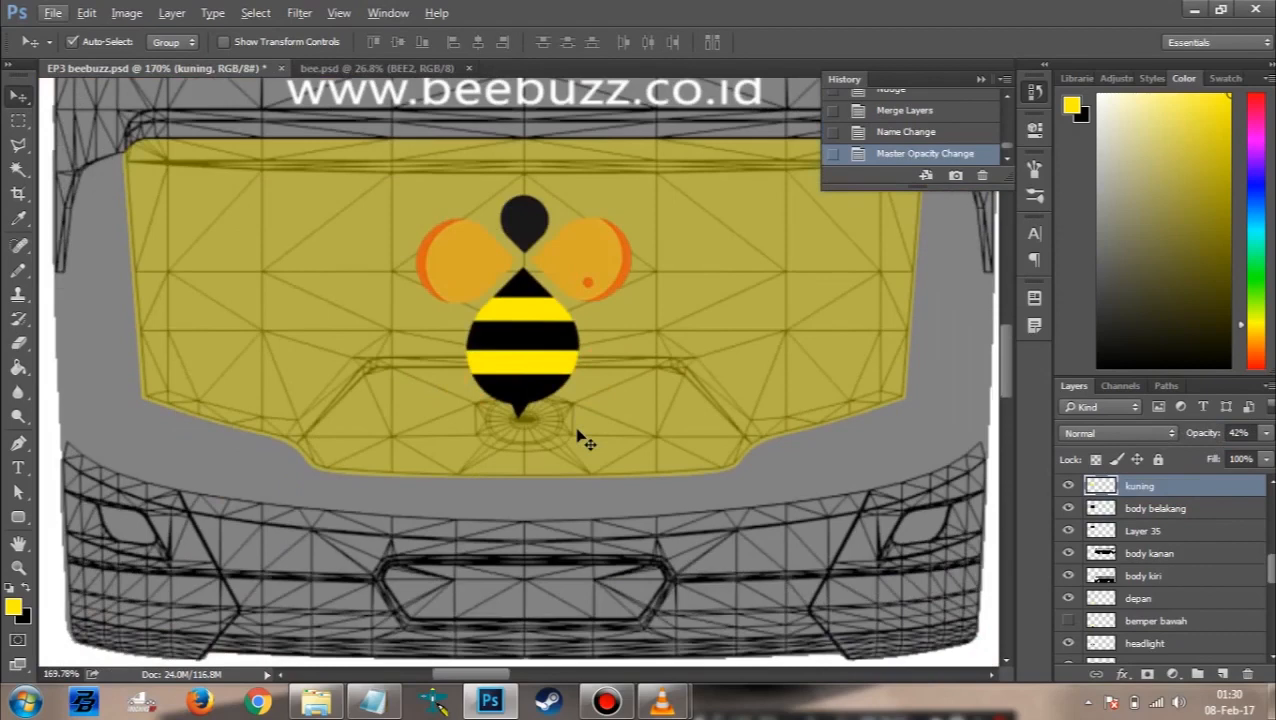
scroll(583, 440, up, 4)
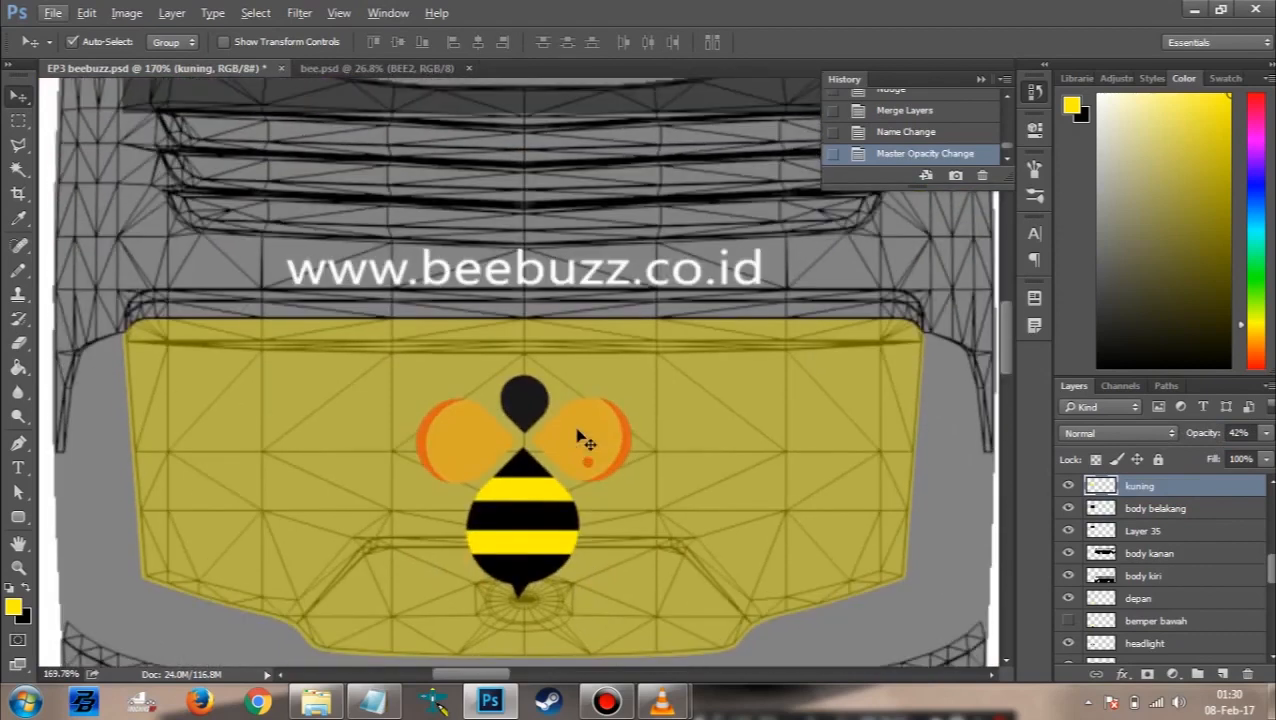
scroll(583, 440, up, 2)
scroll(583, 440, down, 3)
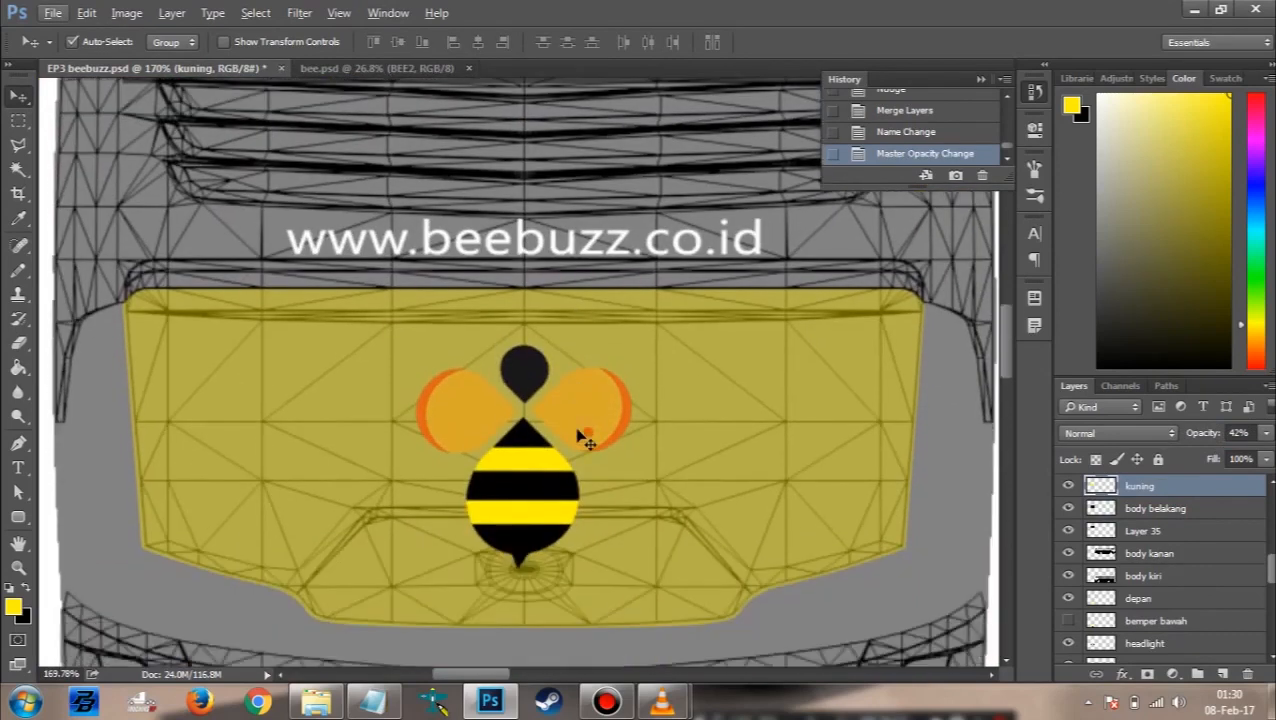
scroll(583, 440, down, 3)
scroll(583, 440, up, 2)
scroll(583, 440, down, 4)
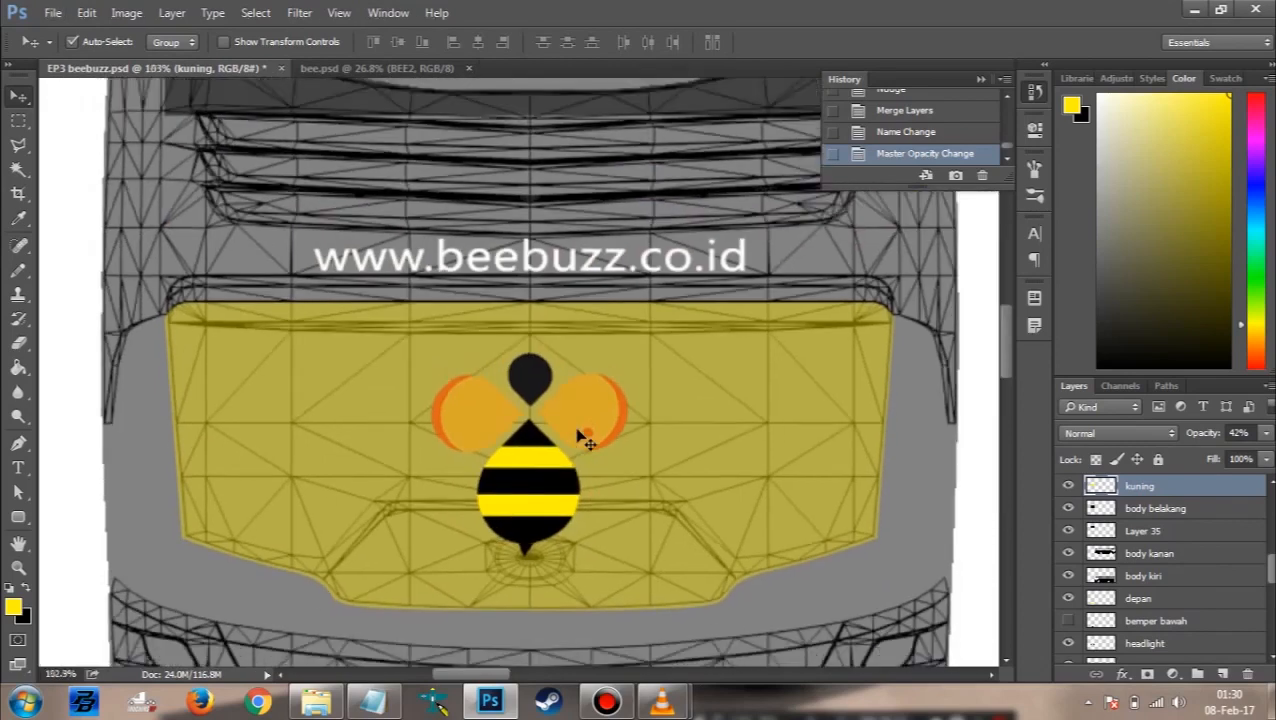
scroll(583, 440, down, 2)
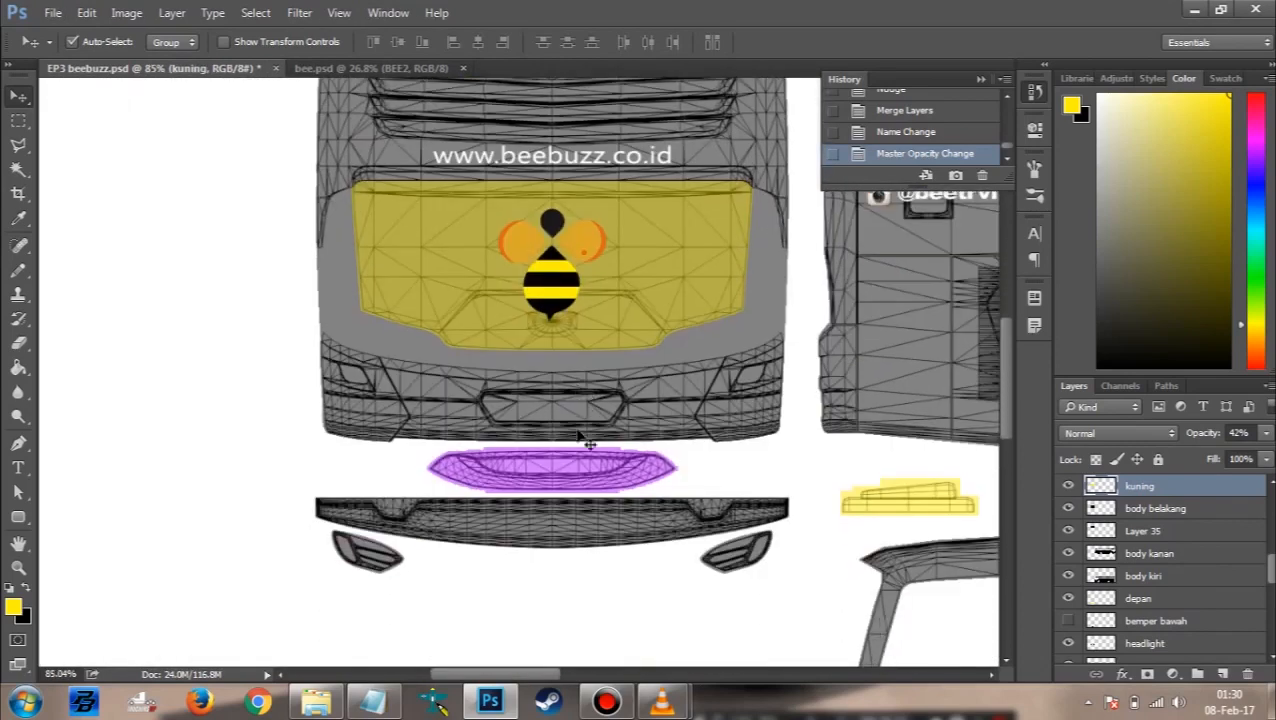
scroll(580, 437, up, 6)
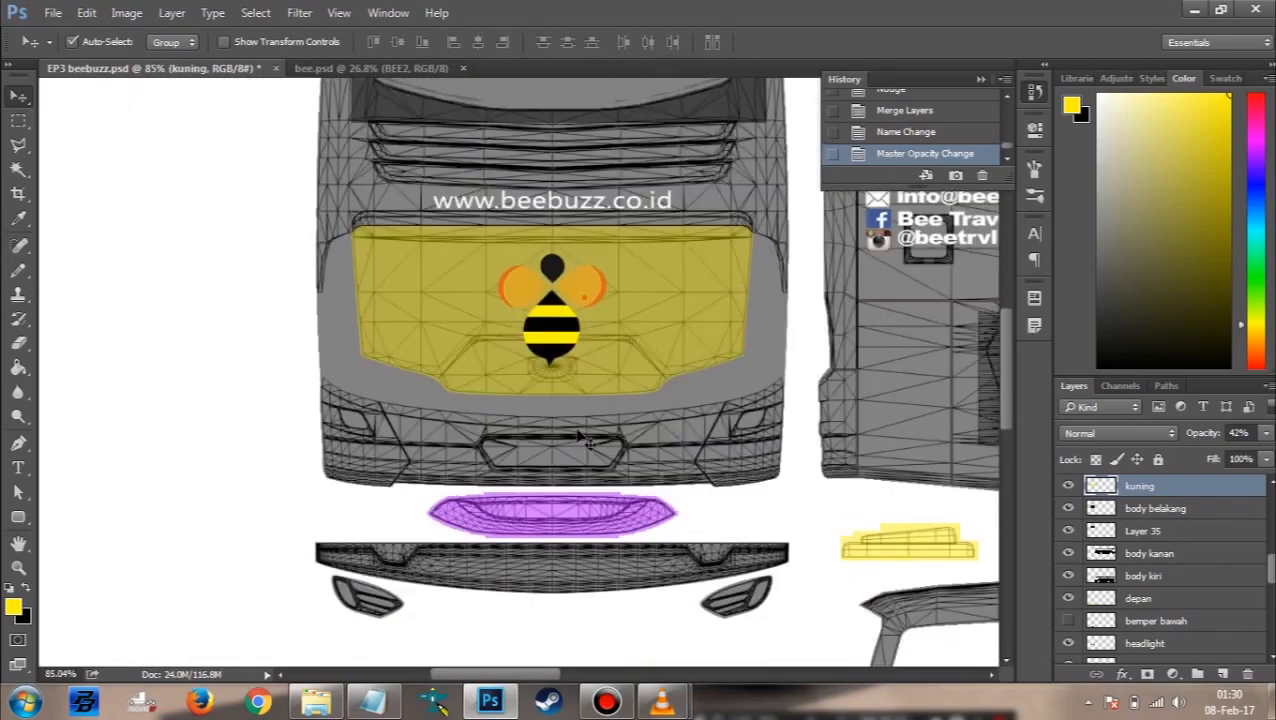
click(313, 705)
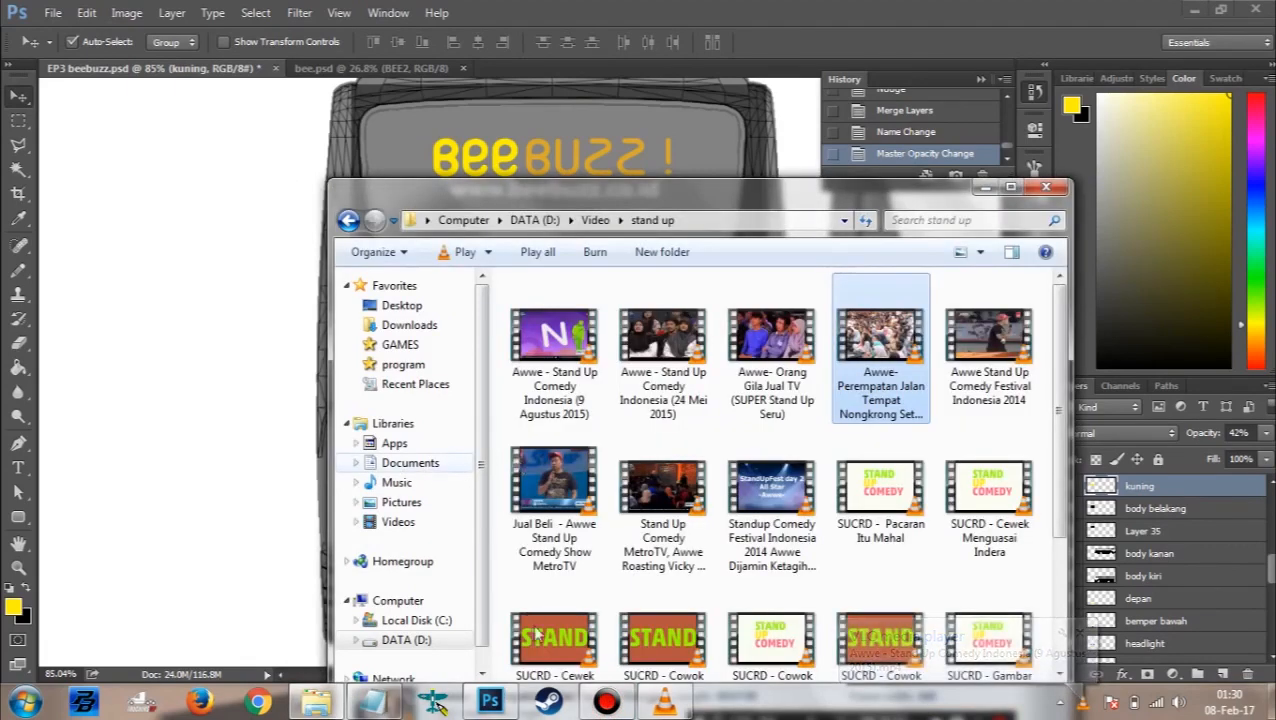
click(619, 702)
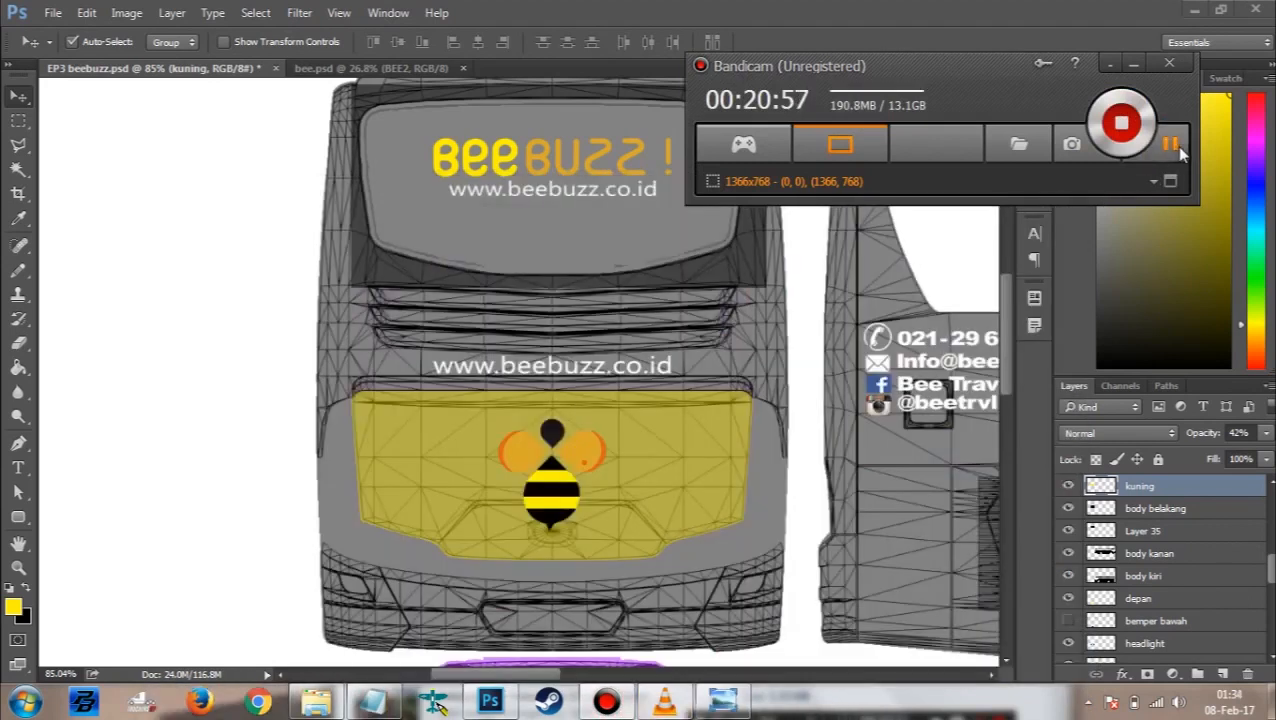
click(667, 328)
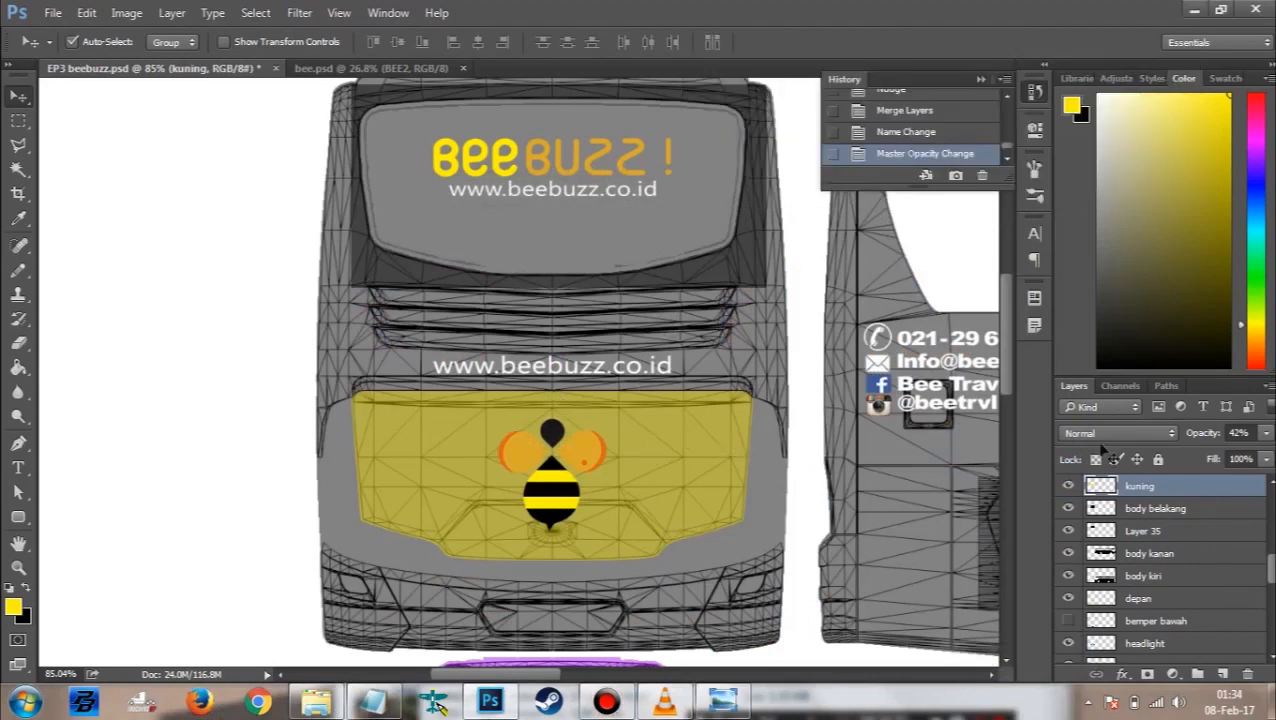
Step: Step back through the document history to the single yellow half-lid, before it was duplicated and flipped
key(p)
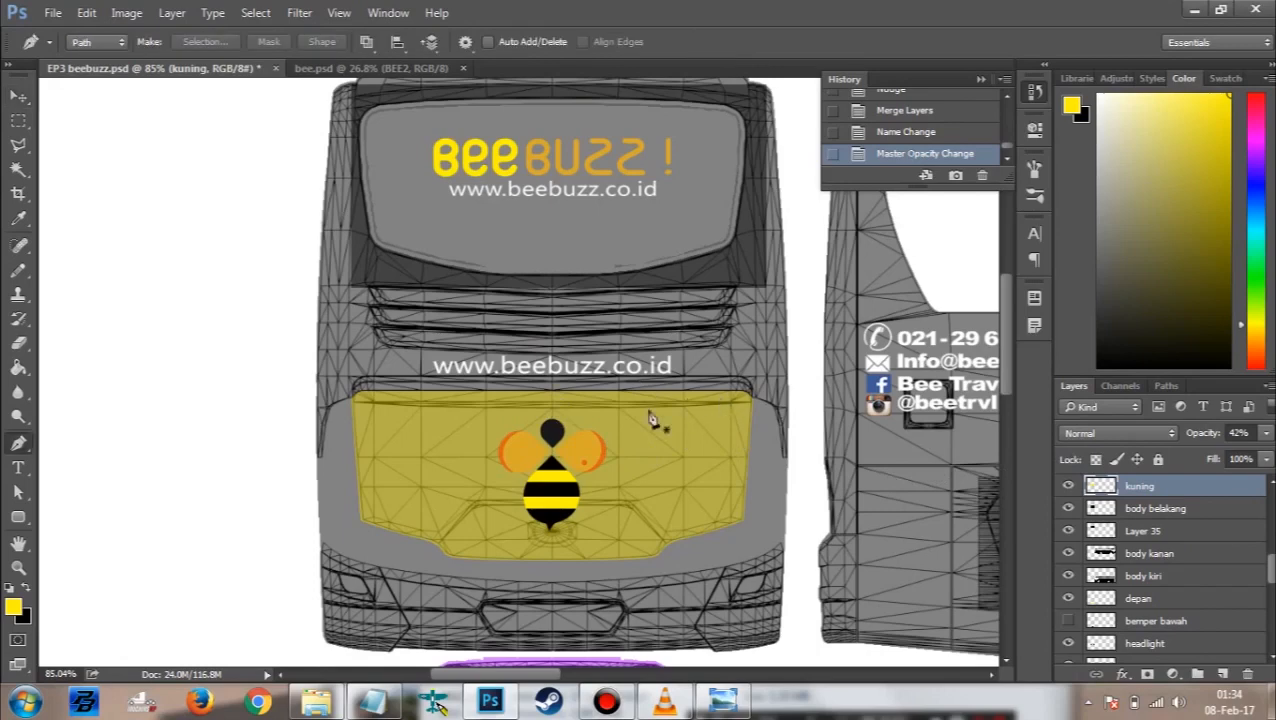
scroll(563, 405, up, 5)
scroll(563, 388, up, 2)
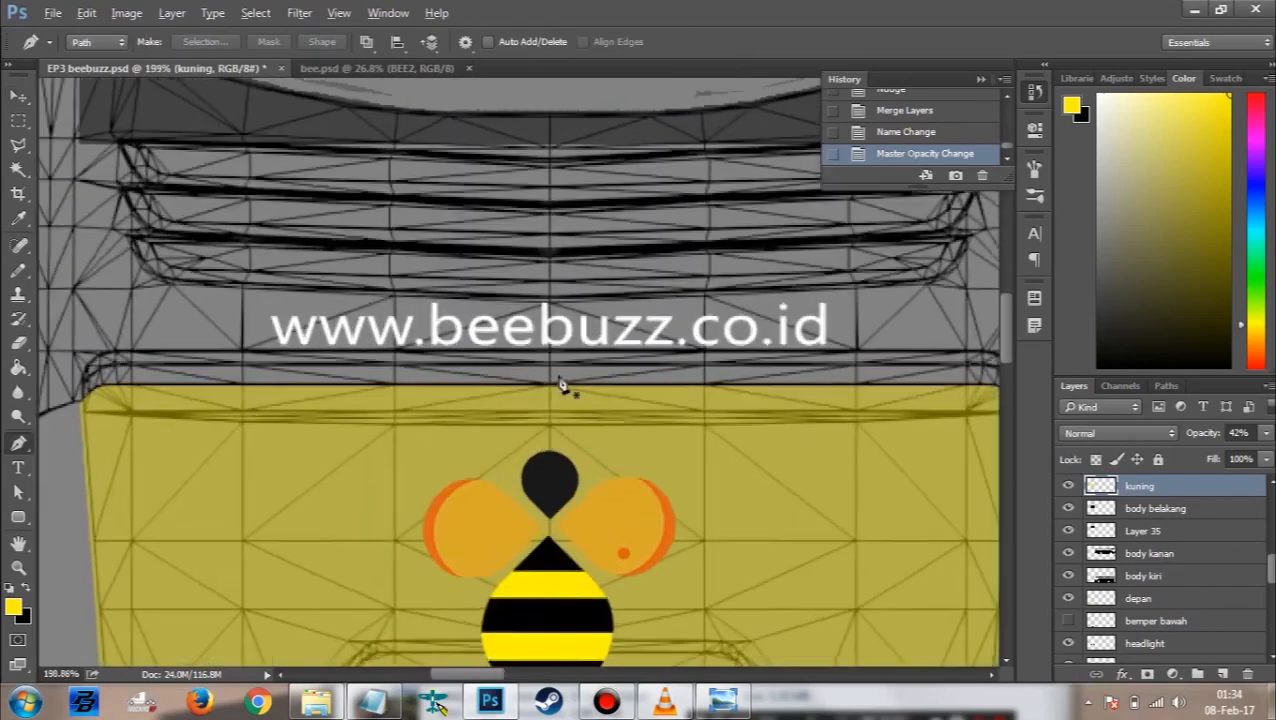
click(906, 138)
scroll(906, 136, up, 1)
click(906, 132)
scroll(904, 132, up, 1)
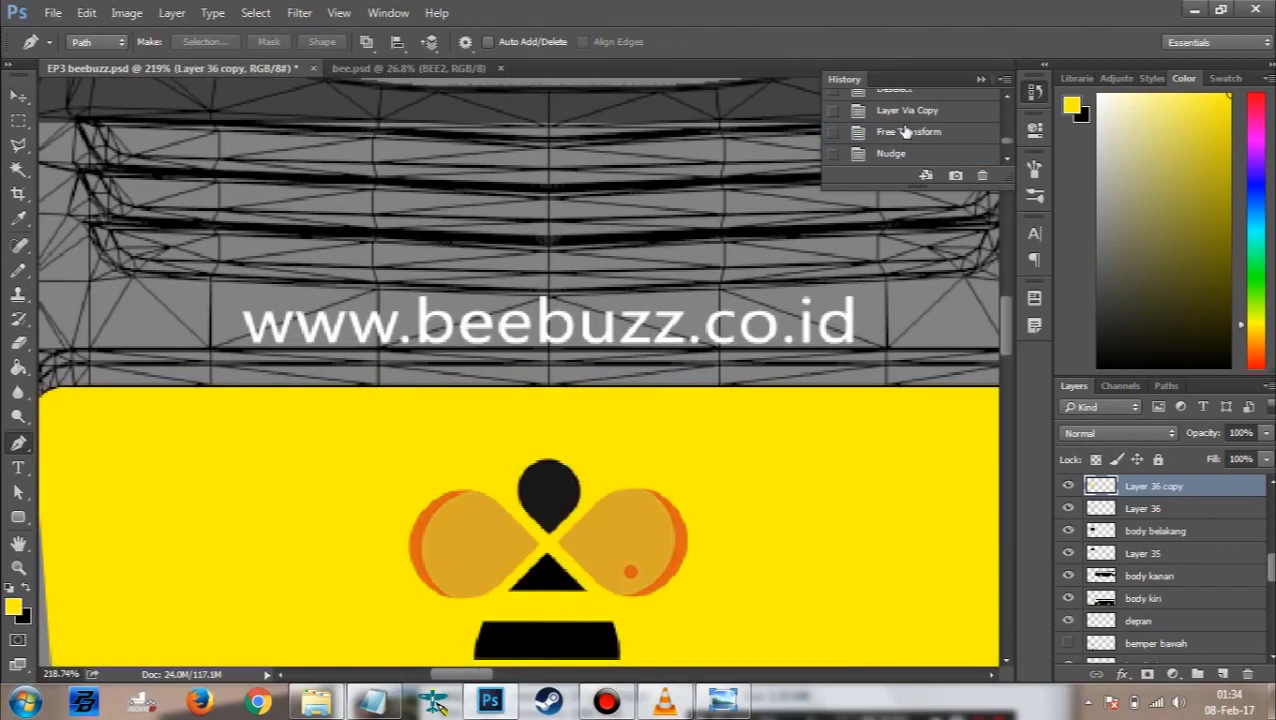
click(906, 132)
click(911, 112)
scroll(913, 110, up, 1)
click(913, 108)
scroll(913, 110, up, 1)
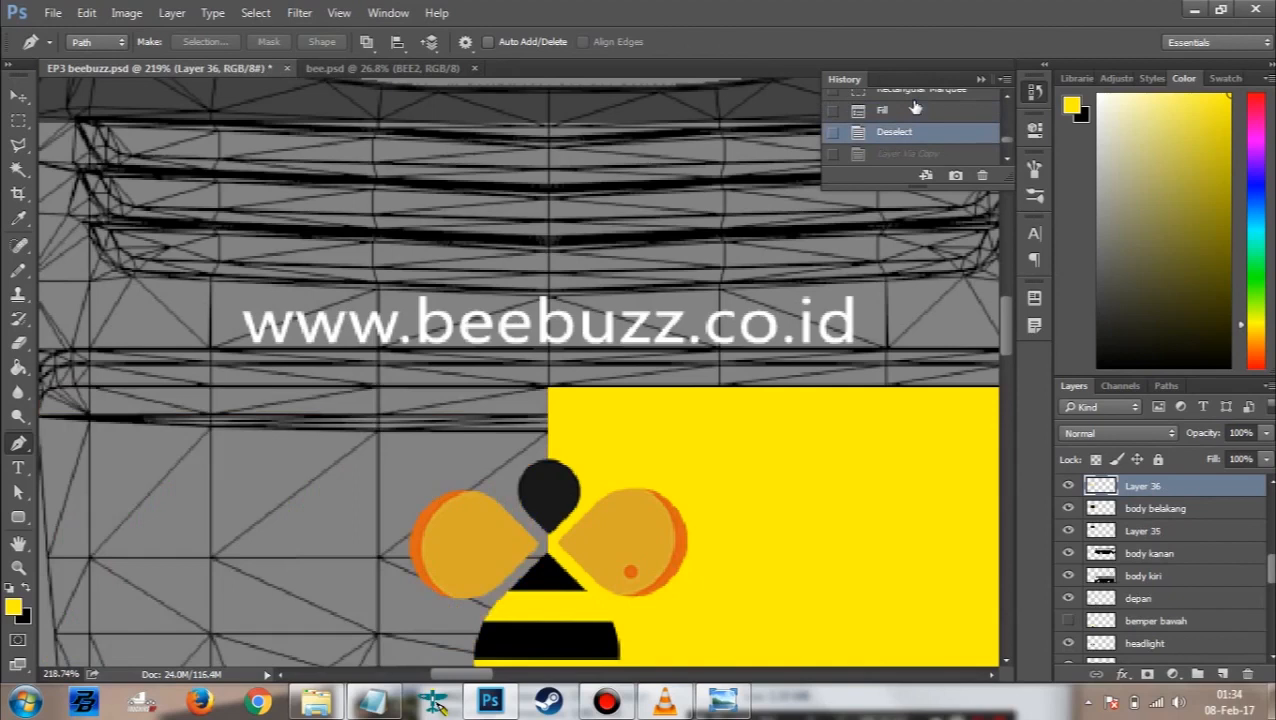
Step: Revert the history further, past the fill and selection, to the lid path before its closing anchor point was added
click(913, 106)
scroll(913, 106, up, 1)
click(914, 104)
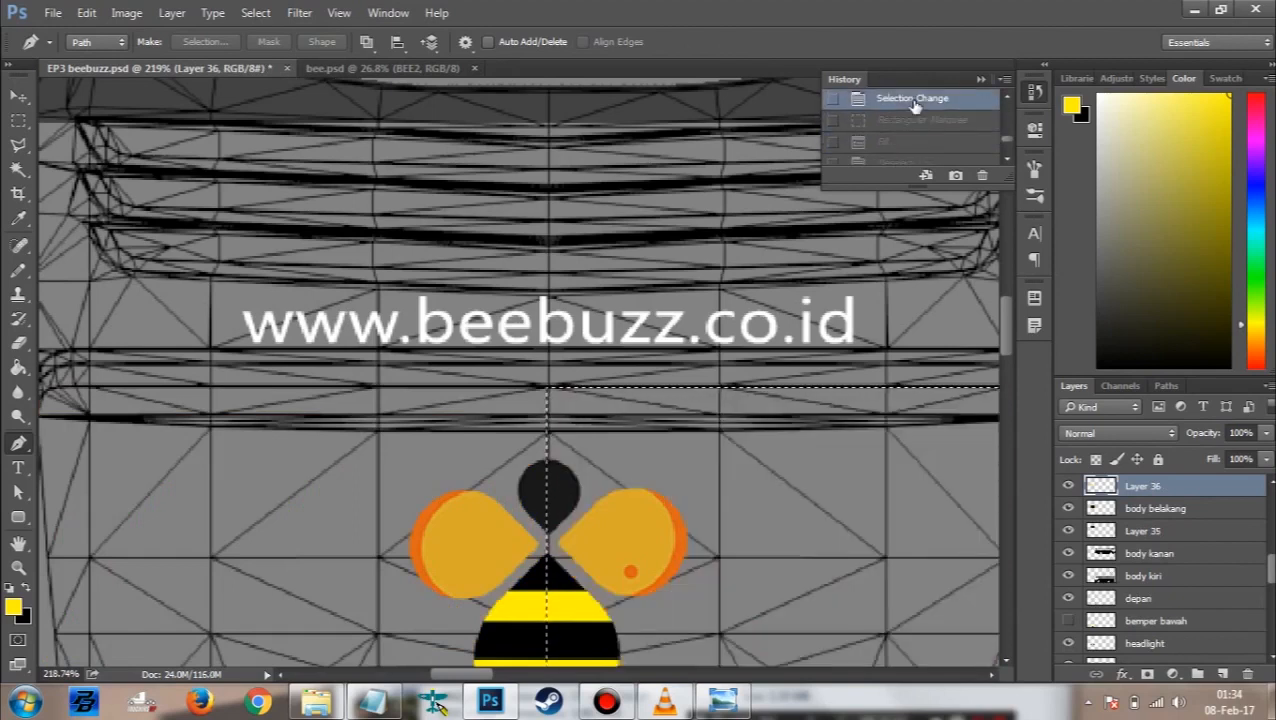
scroll(913, 106, up, 1)
click(913, 104)
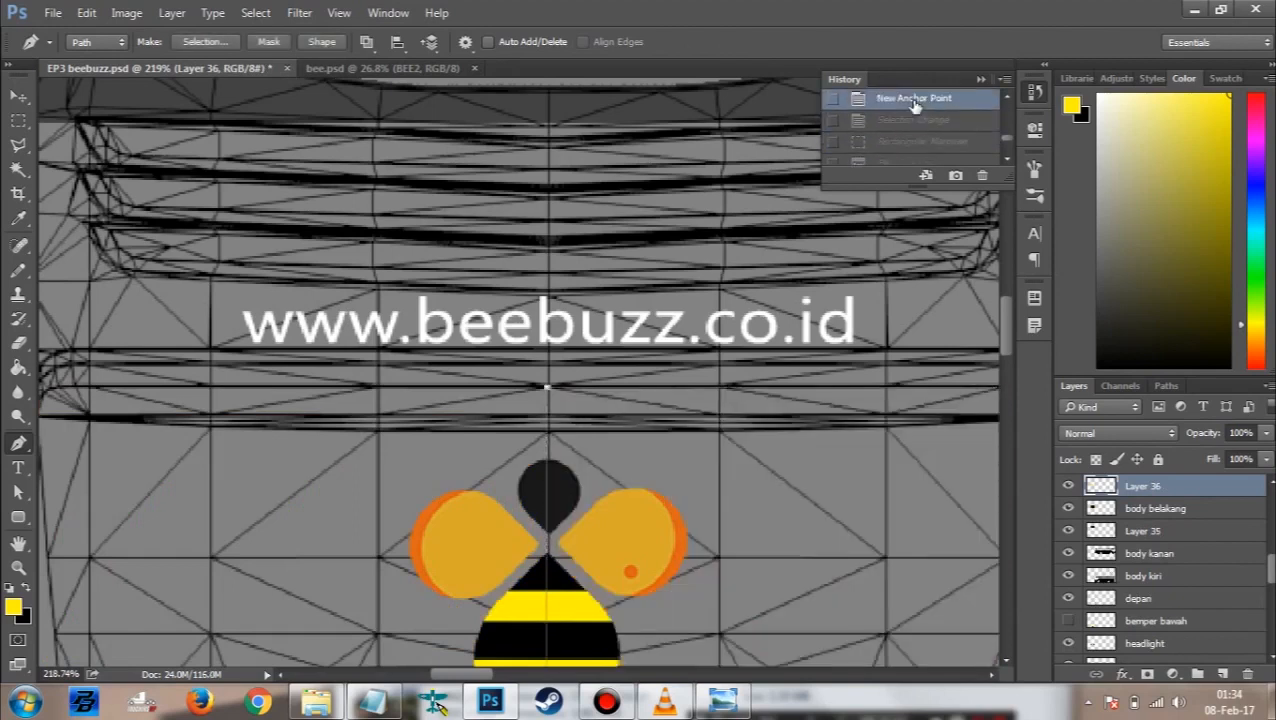
scroll(710, 342, right, 2)
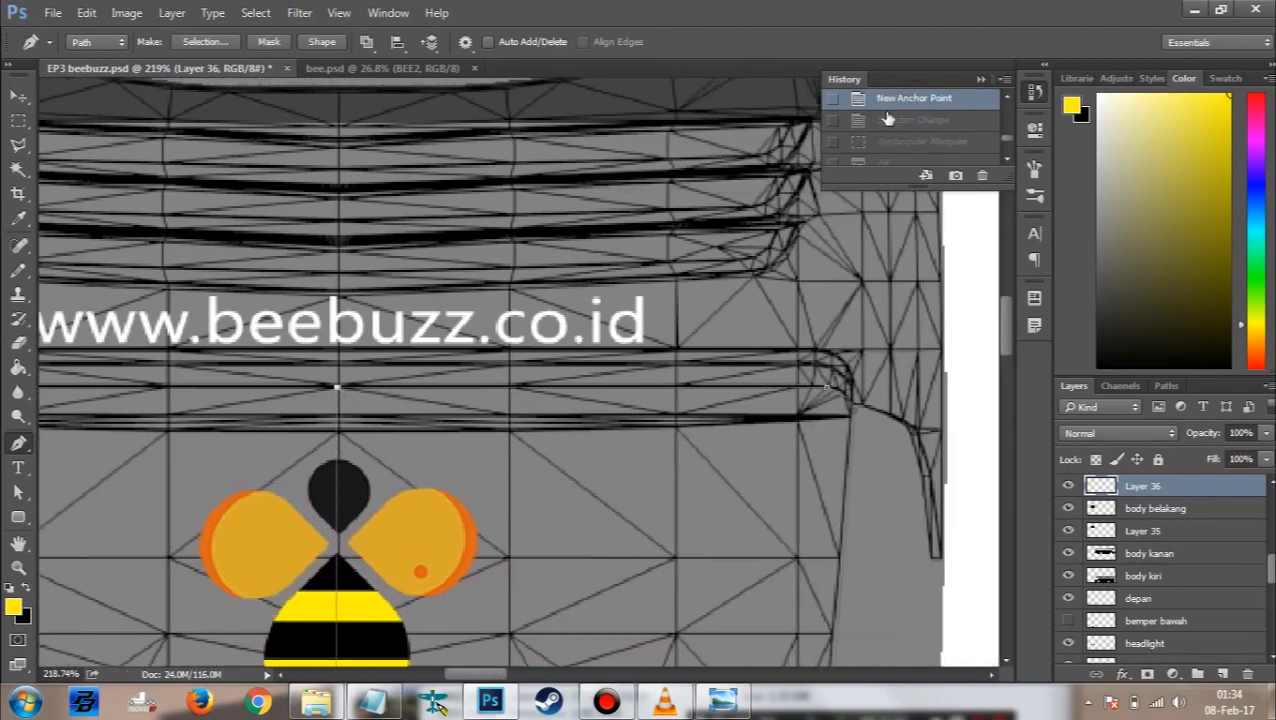
scroll(887, 119, up, 1)
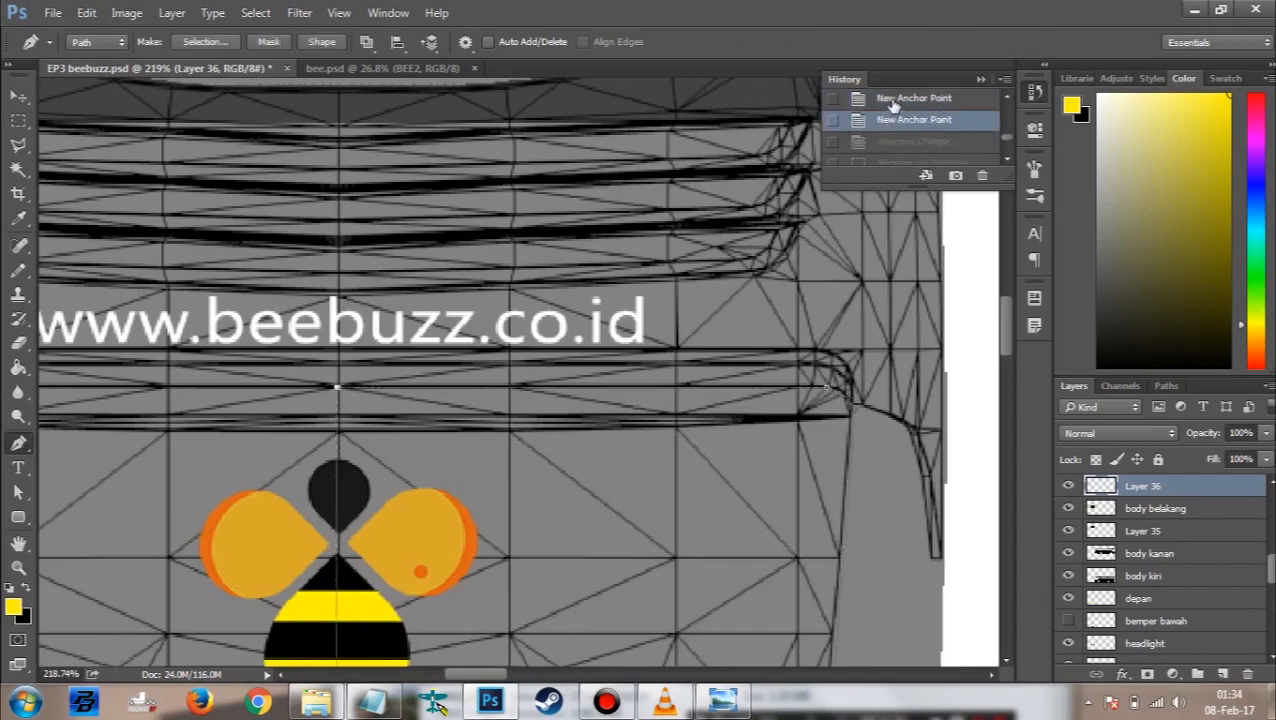
click(893, 100)
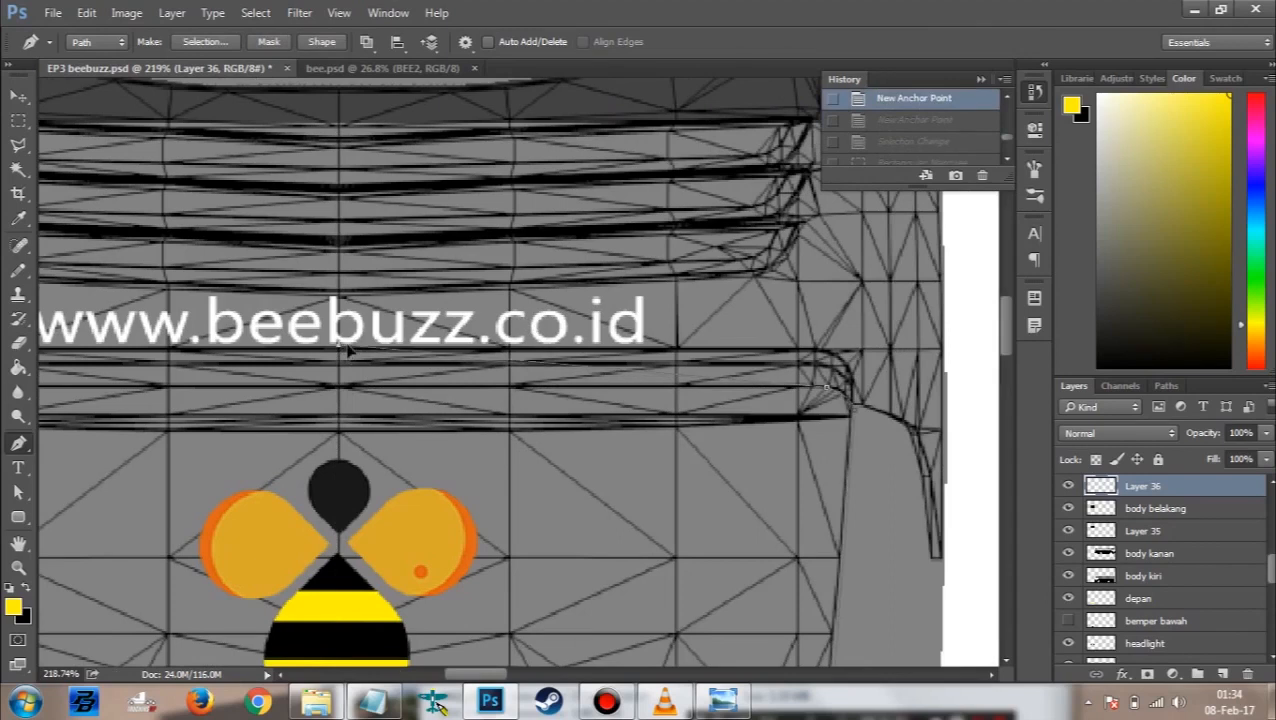
Step: Move the path's top centre and corner anchors up to the upper ridge line and adjust the corner handle to its curve
drag(347, 345, 339, 346)
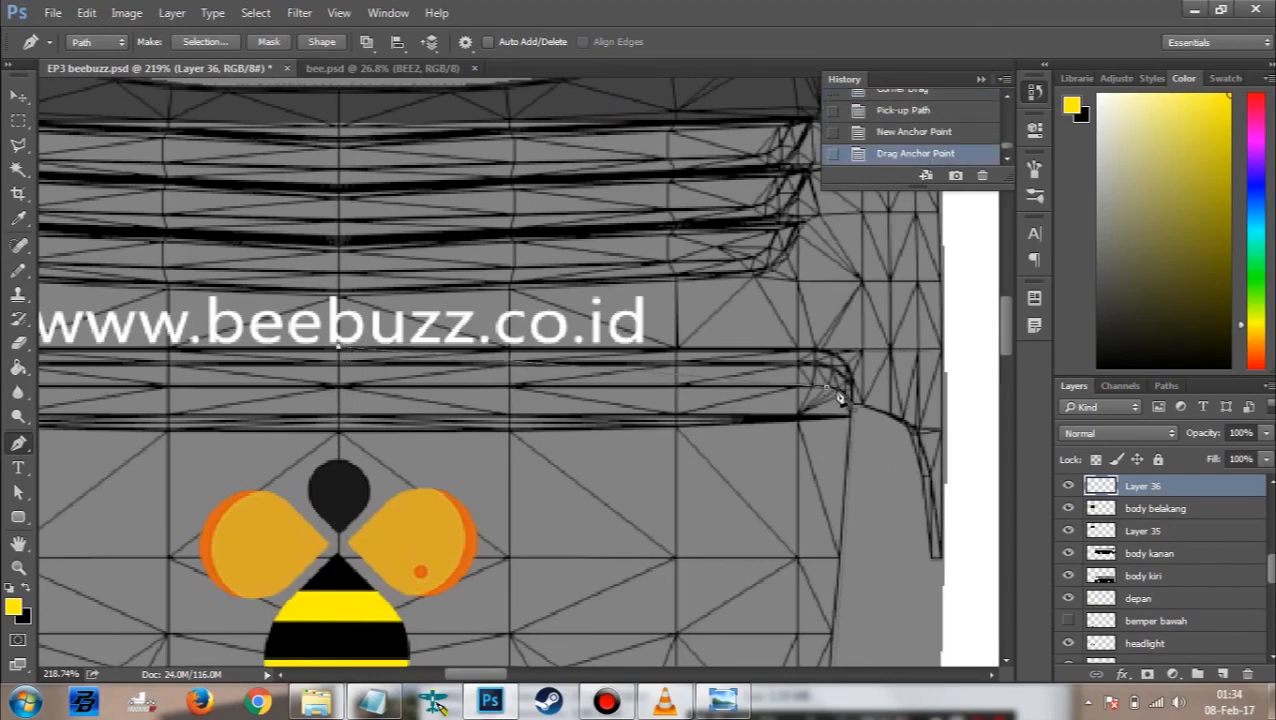
drag(826, 386, 825, 350)
key(ctrl+z)
drag(826, 350, 829, 368)
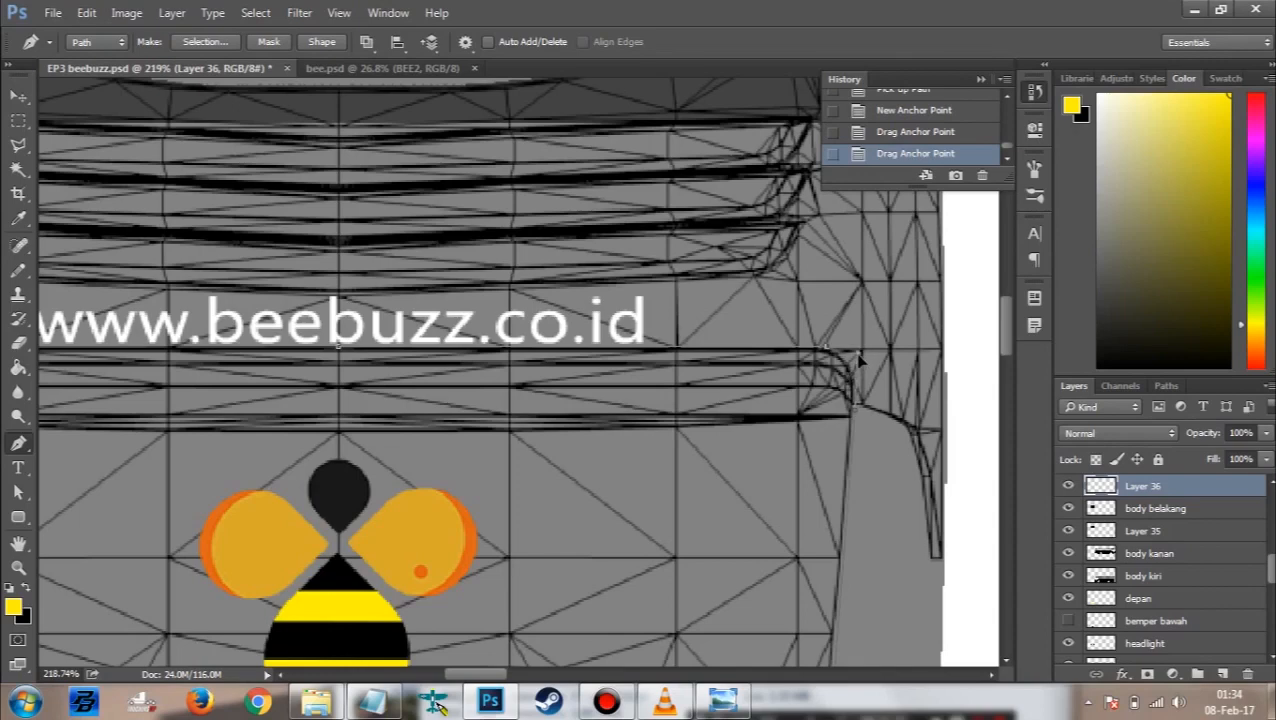
drag(858, 362, 854, 370)
Step: Convert the enlarged half-lid path to a selection and subtract its uneven inner edge along the centre line with the Rectangular Marquee
scroll(854, 370, up, 3)
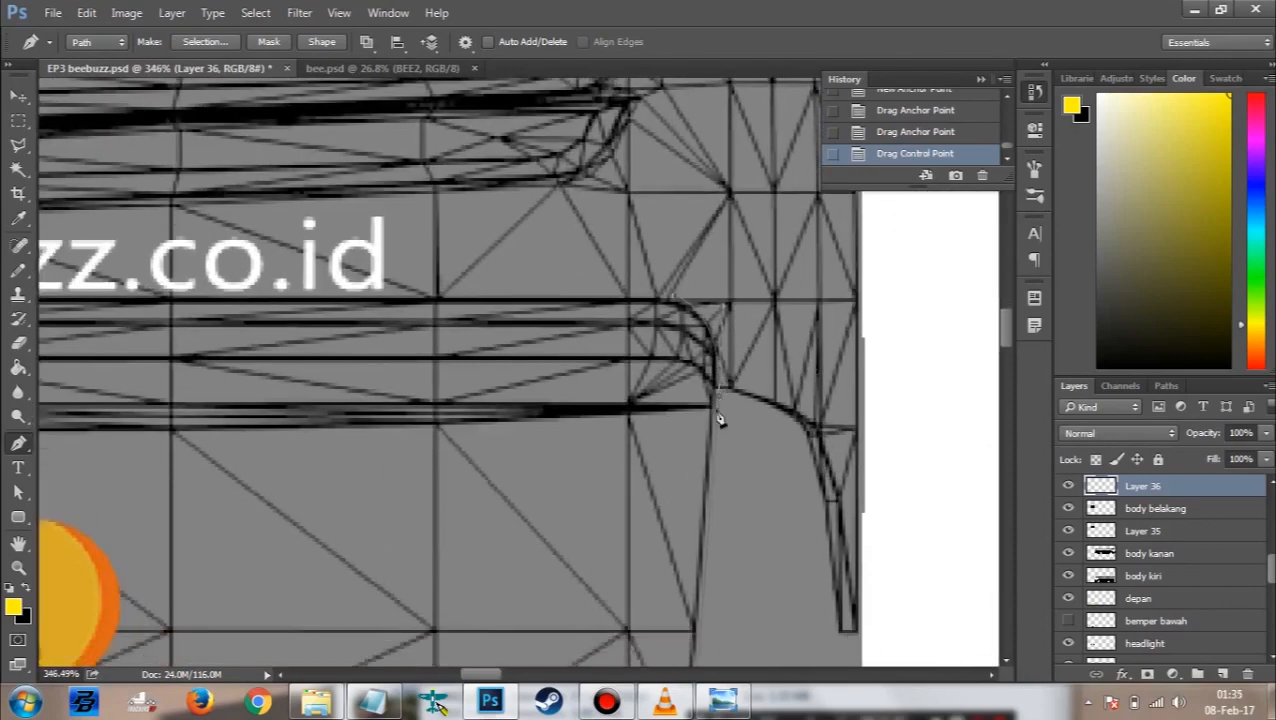
scroll(719, 420, down, 6)
scroll(642, 524, down, 4)
scroll(524, 537, left, 3)
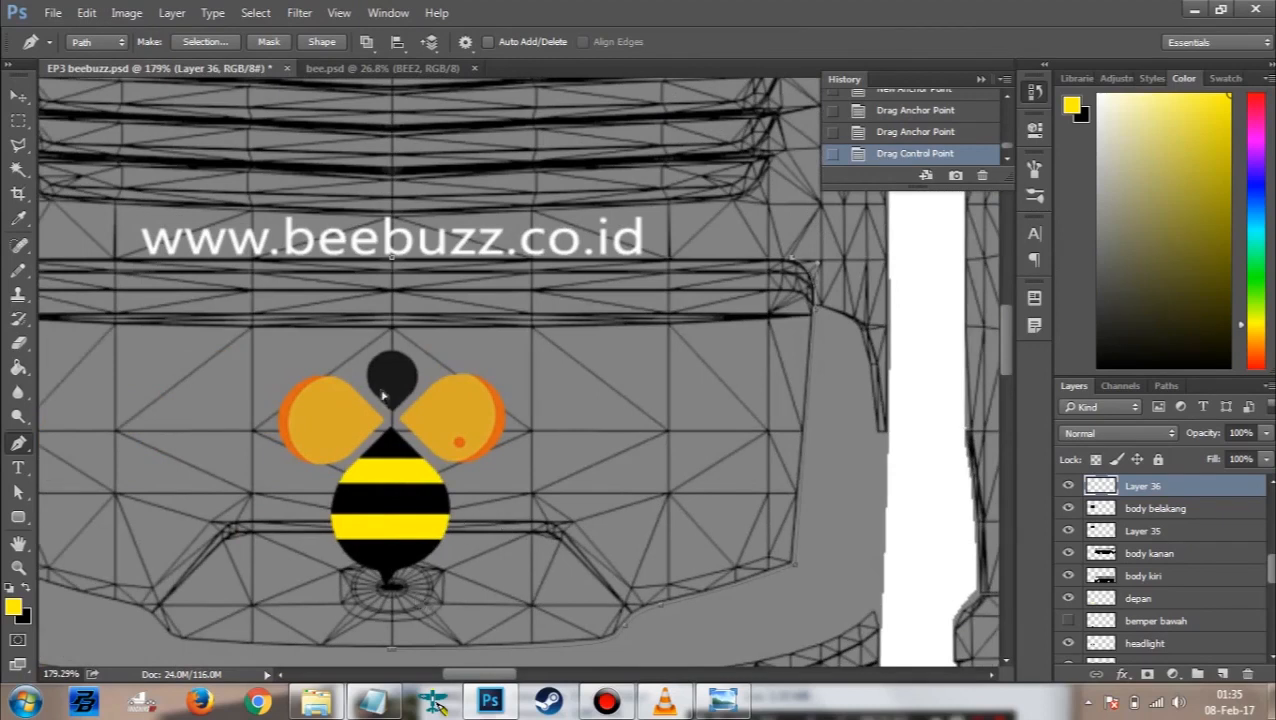
key(ctrl+Return)
scroll(430, 440, down, 2)
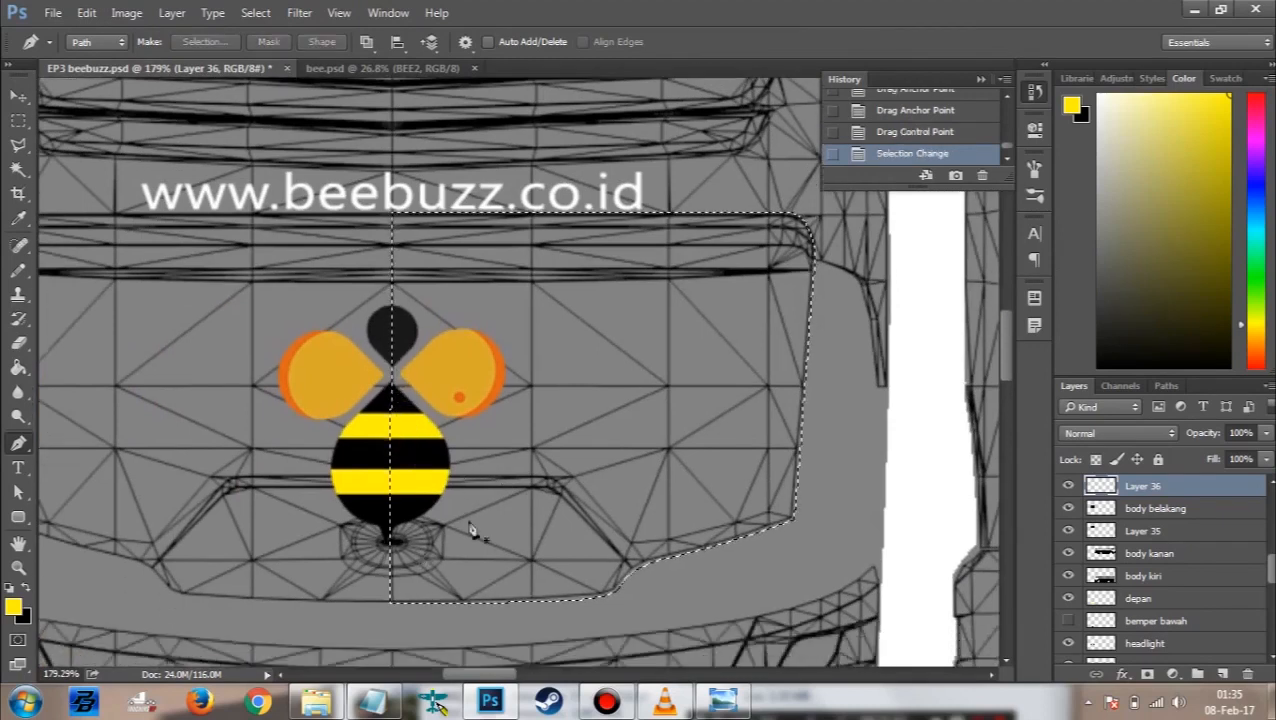
key(m)
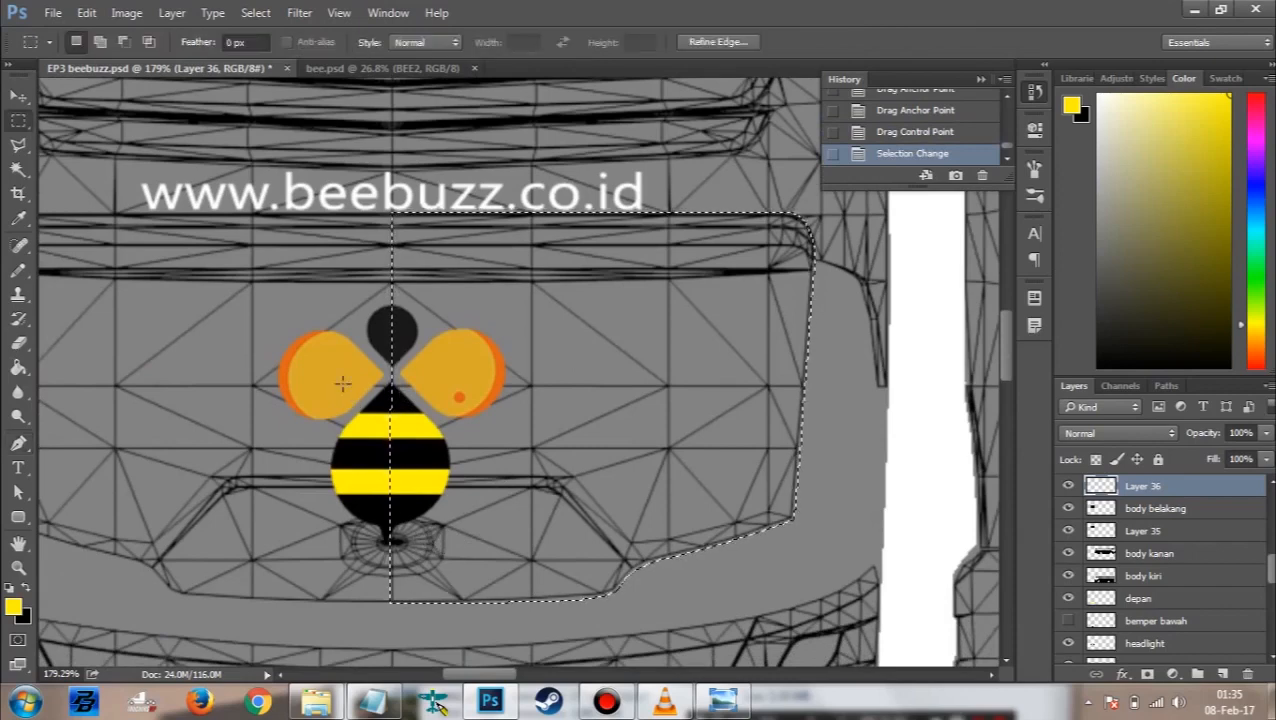
scroll(350, 207, up, 3)
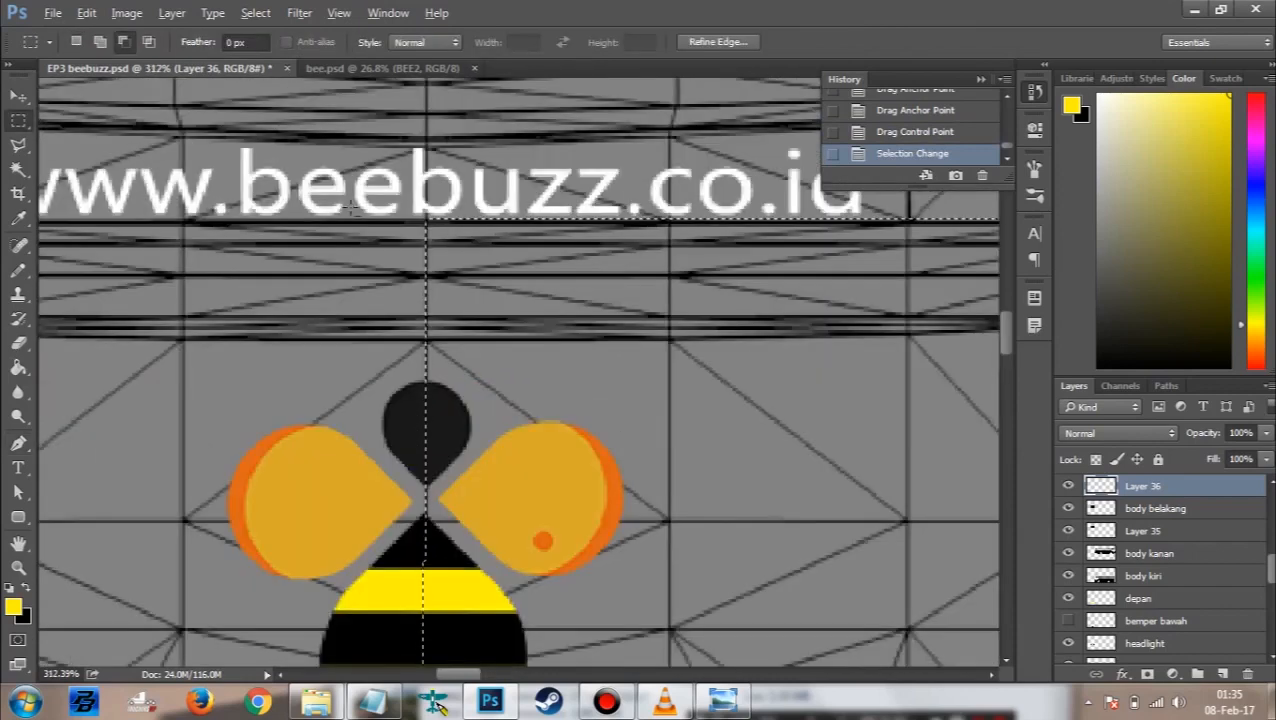
scroll(352, 209, down, 8)
drag(297, 133, 426, 612)
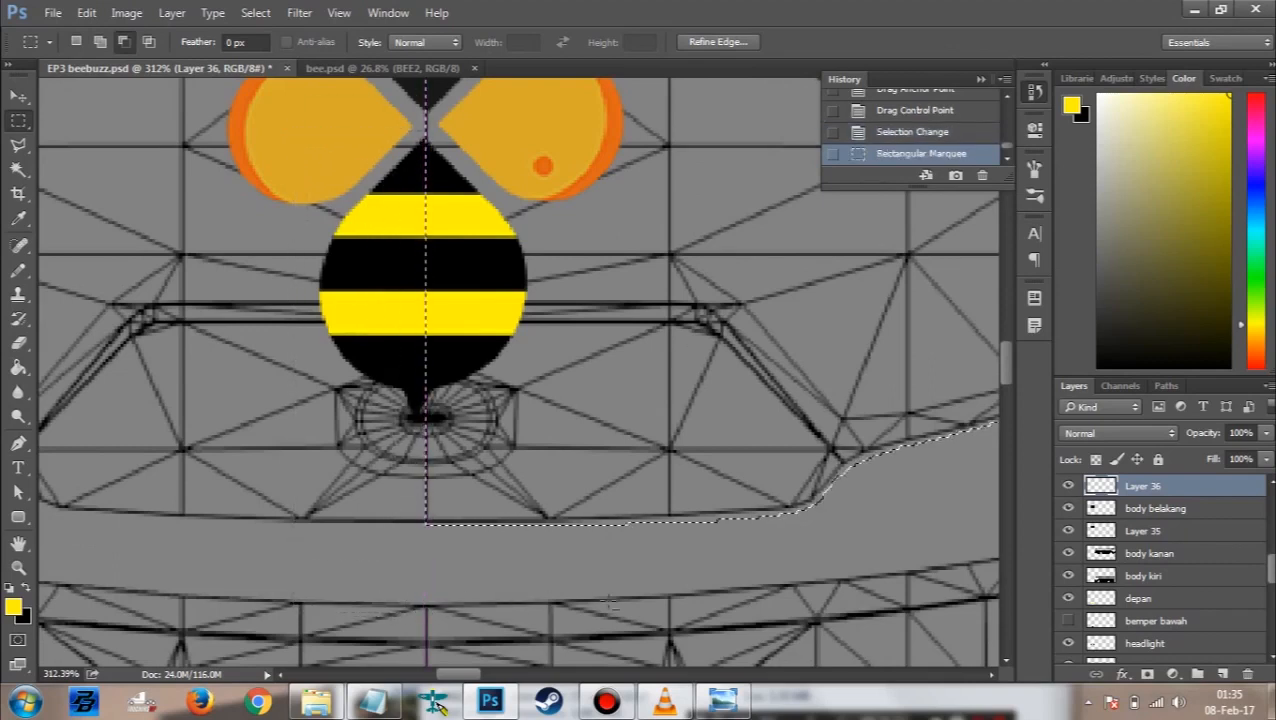
Step: Fill the half-lid selection with the yellow foreground colour and deselect it
scroll(442, 443, up, 2)
key(alt+BackSpace)
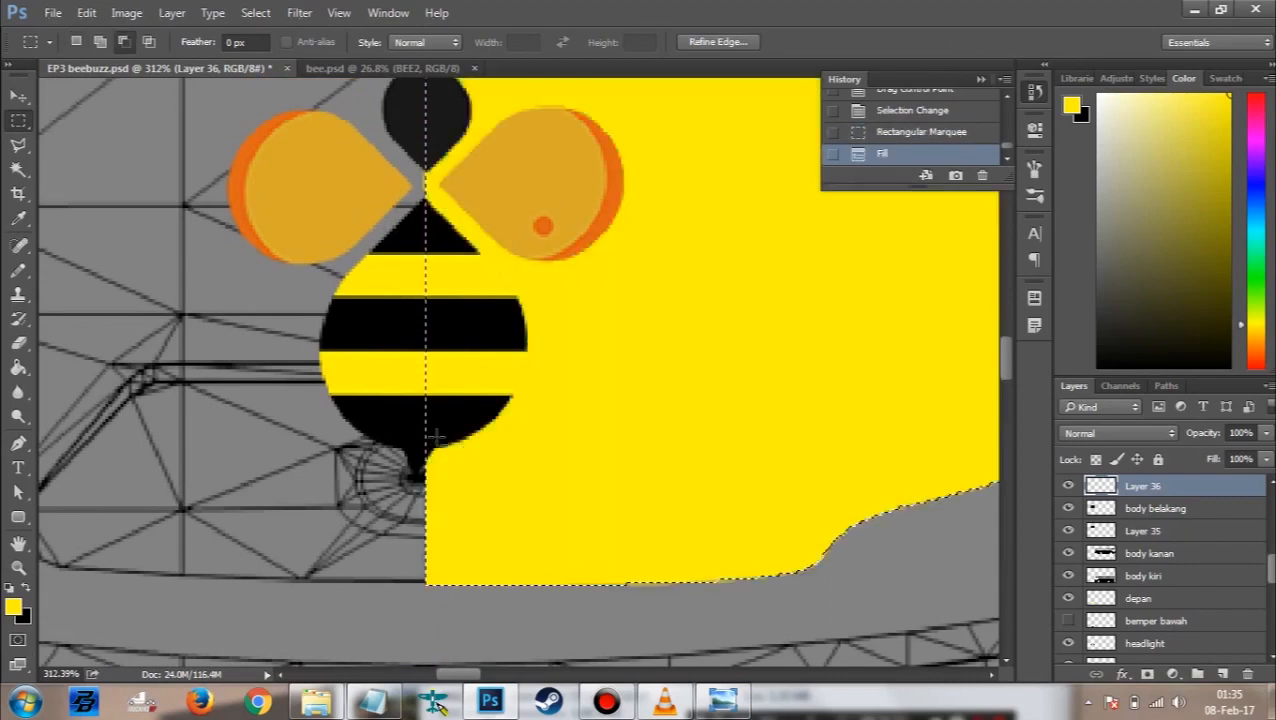
key(ctrl+d)
Step: Duplicate the yellow half-lid layer, flip the copy horizontally, and align it on the left half of the rear lid
key(ctrl+j)
key(v)
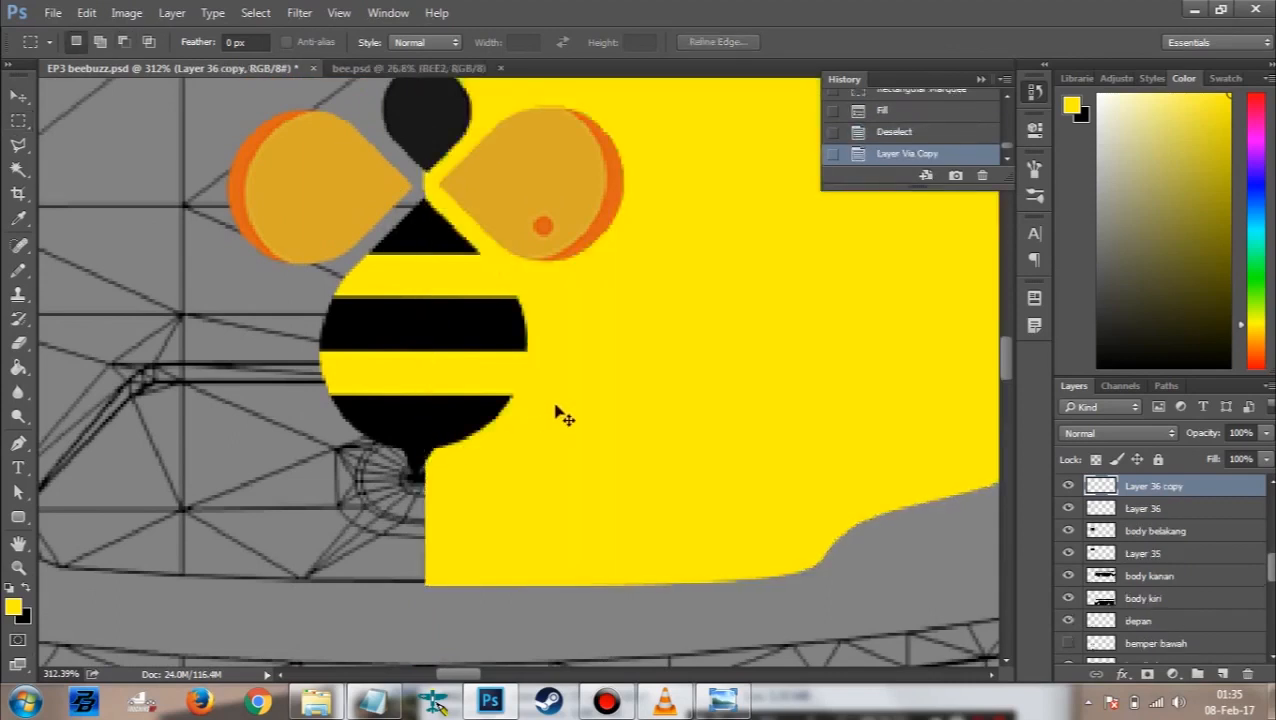
key(ctrl+t)
right_click(556, 418)
click(633, 378)
drag(855, 395, 366, 410)
key(Return)
key(Right)
key(Left)
Step: Merge the two yellow half-lid layers into one layer named kuning and set its opacity to 60%
shift+click(1180, 510)
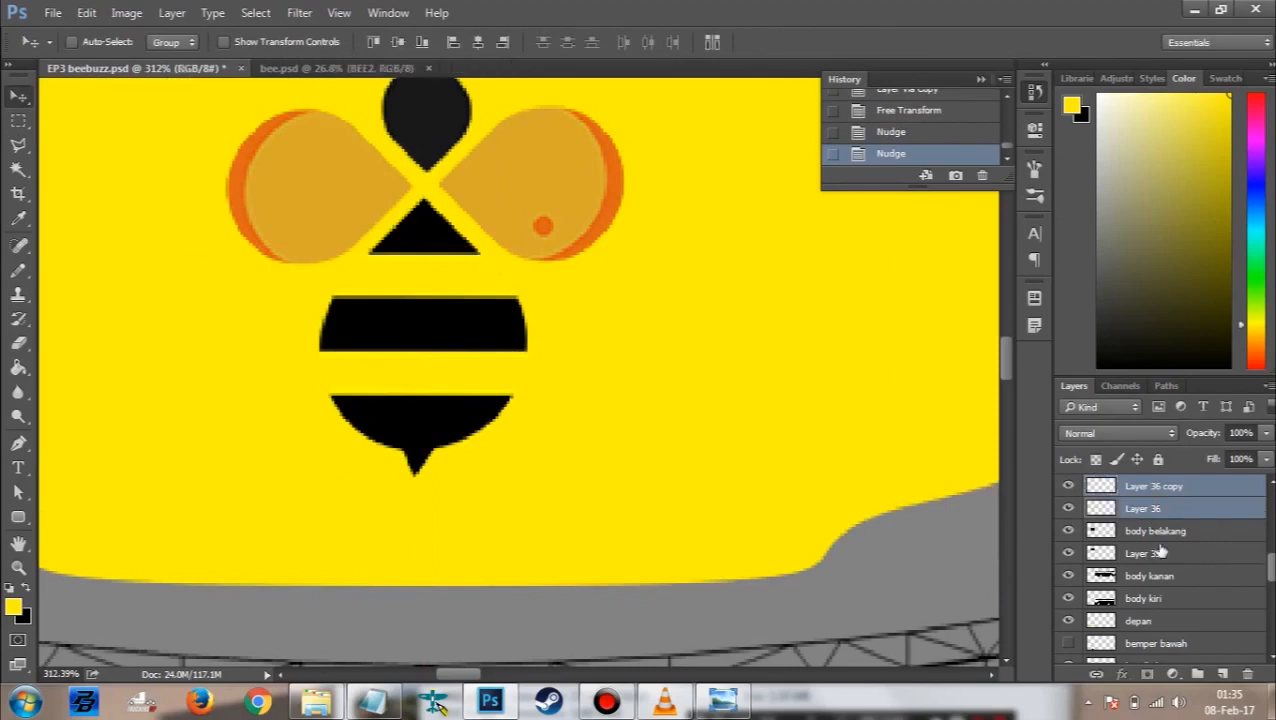
key(ctrl+e)
double_click(1176, 486)
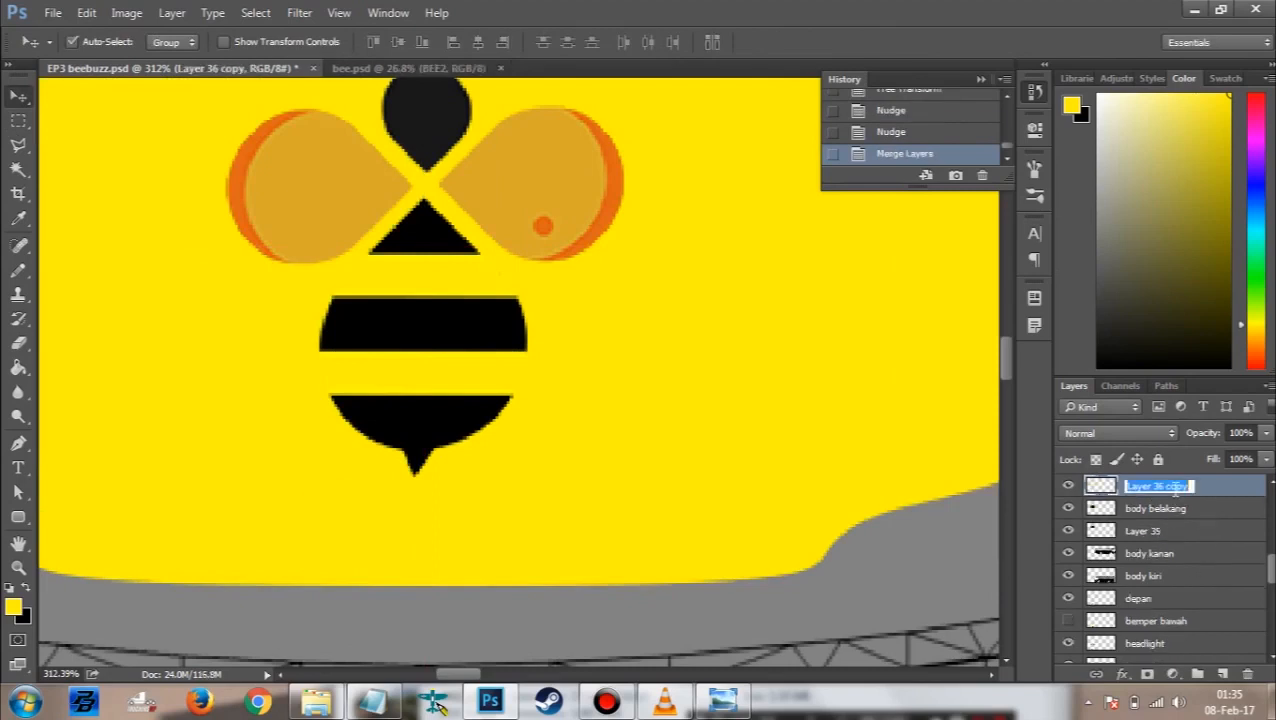
text(kuning)
key(Return)
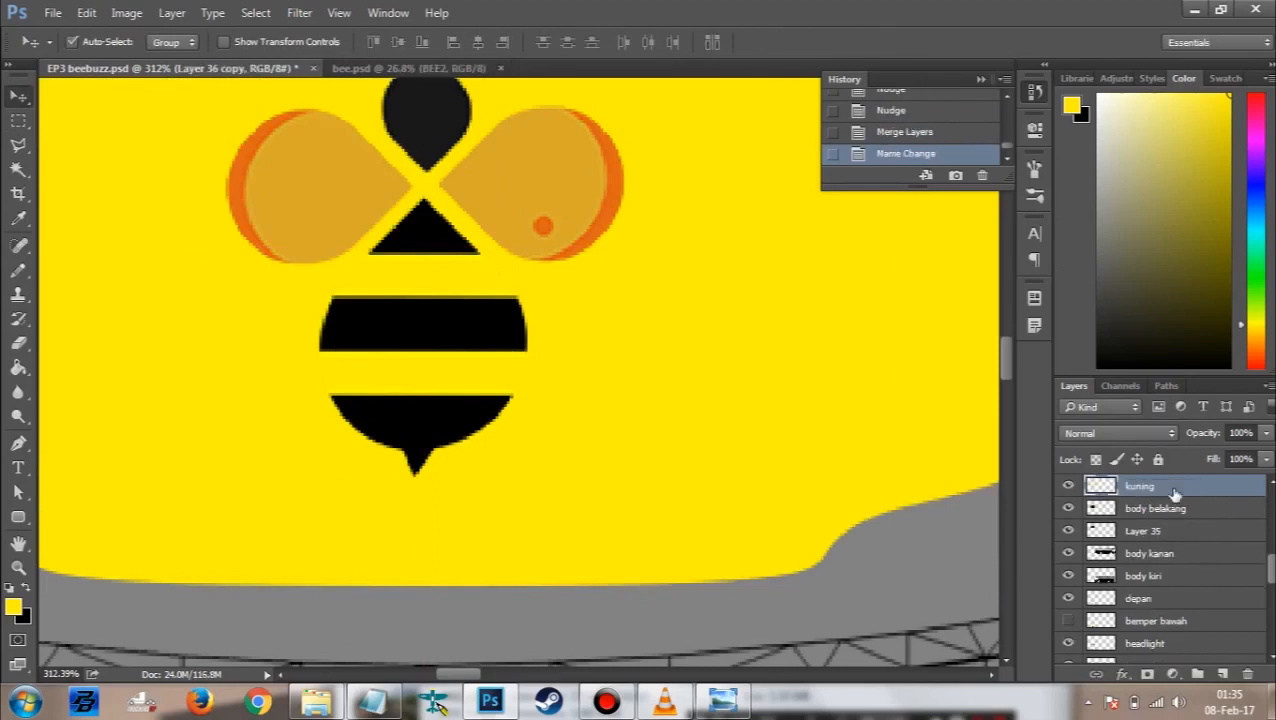
drag(1197, 441, 1160, 432)
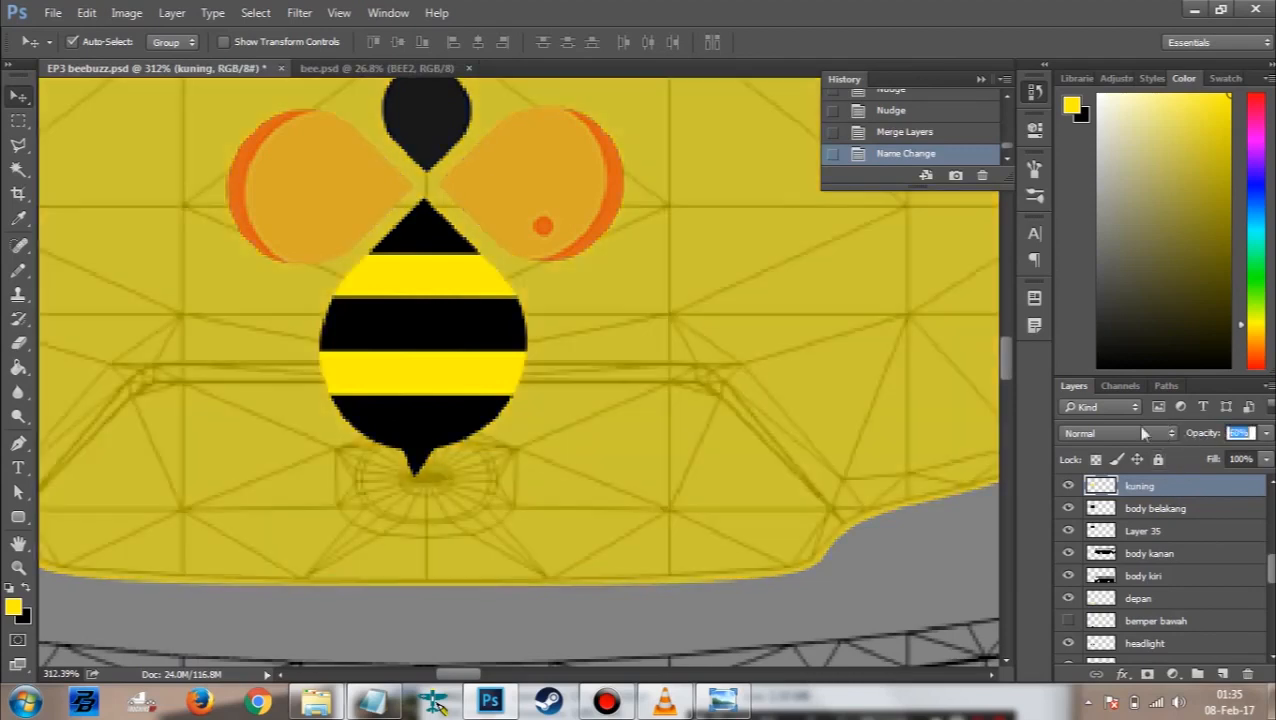
scroll(373, 333, up, 5)
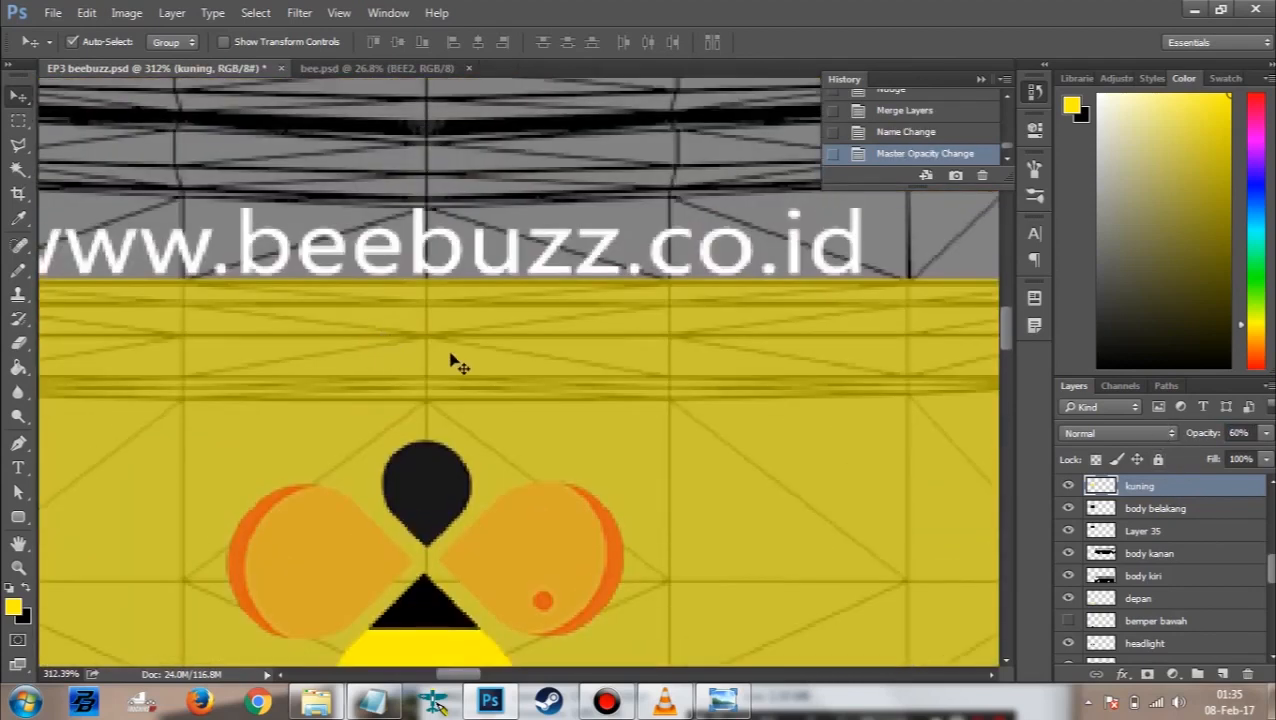
Step: Compare the yellow rear lid and its bee logo with the bus rear in the Windows Photo Viewer reference image ets2_00434
scroll(456, 362, down, 1)
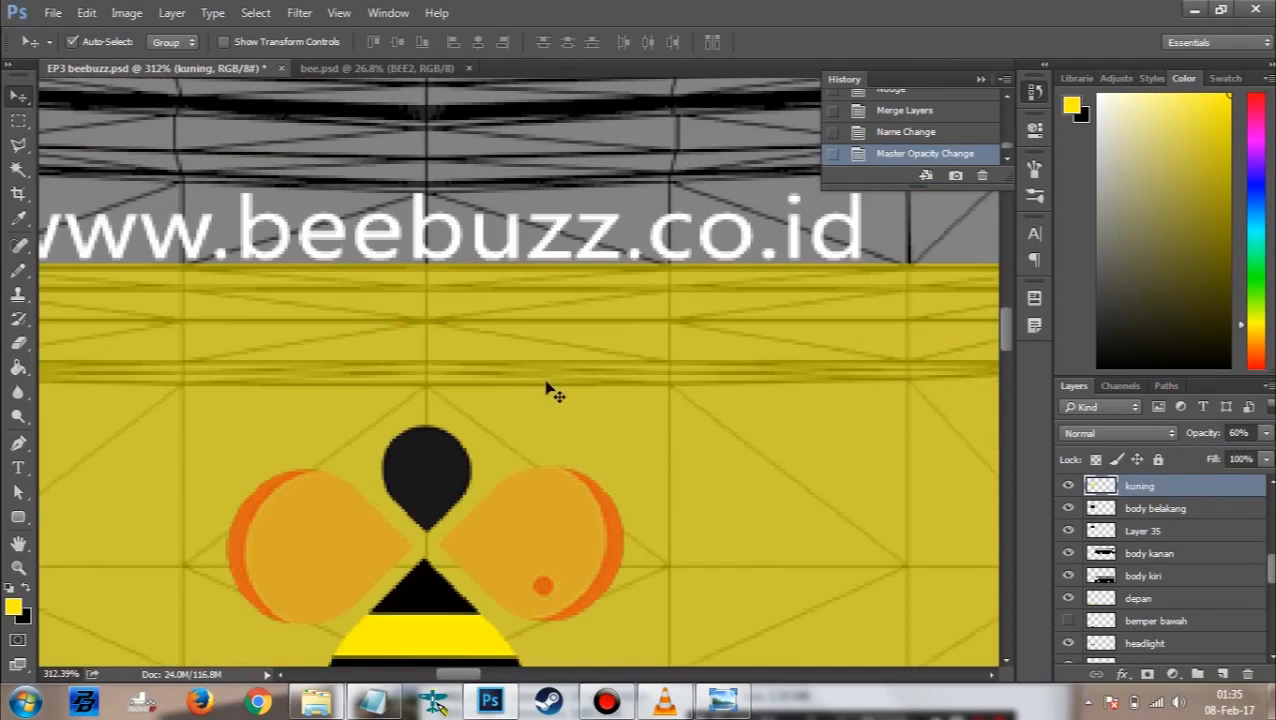
scroll(548, 390, down, 4)
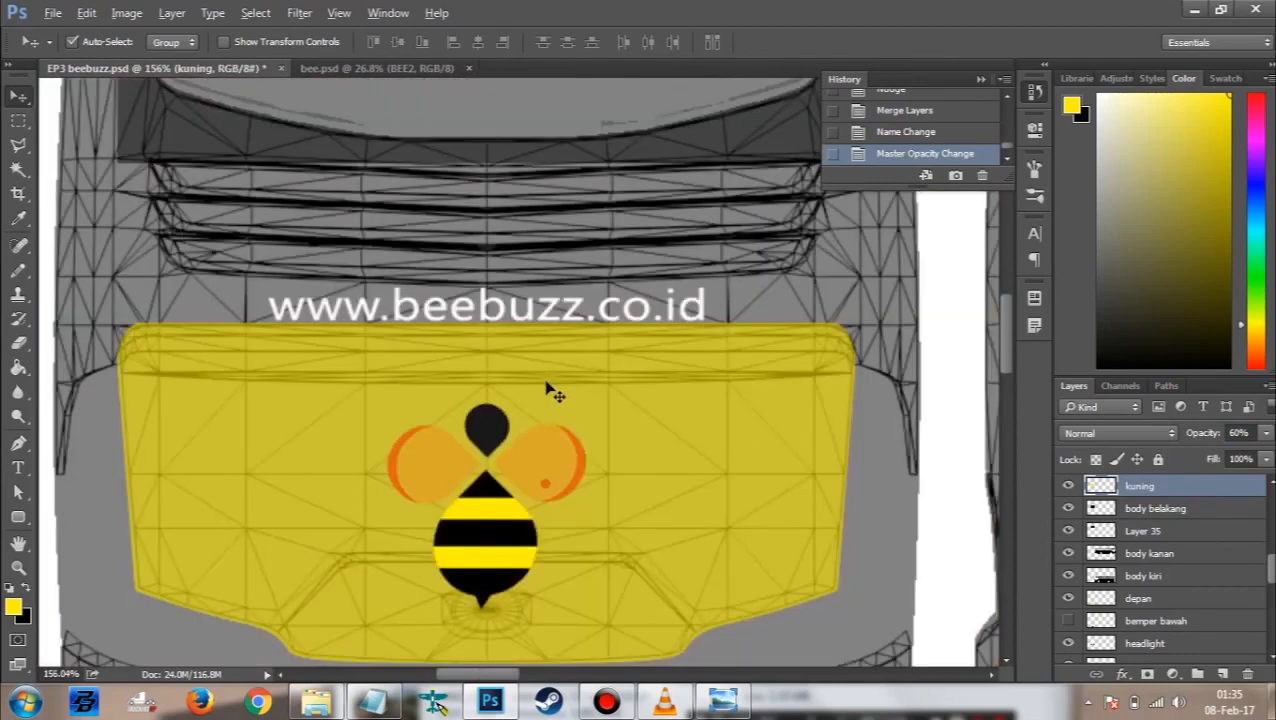
scroll(424, 384, up, 3)
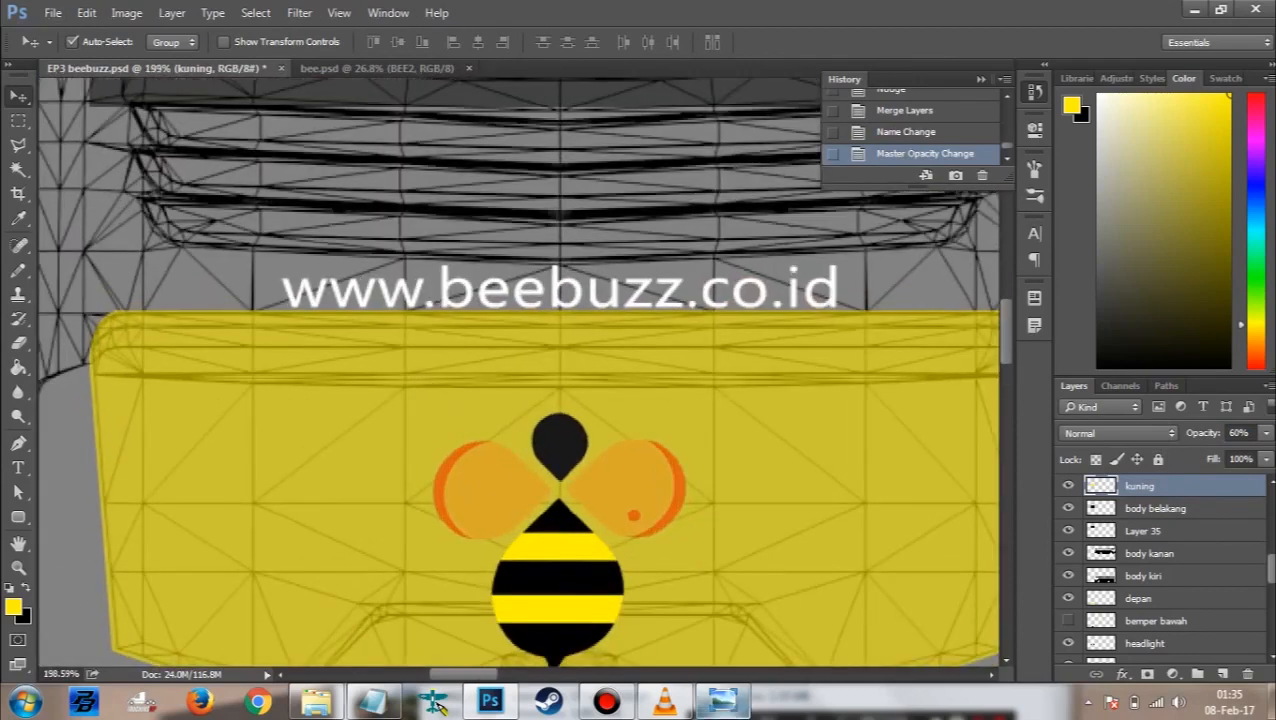
click(722, 702)
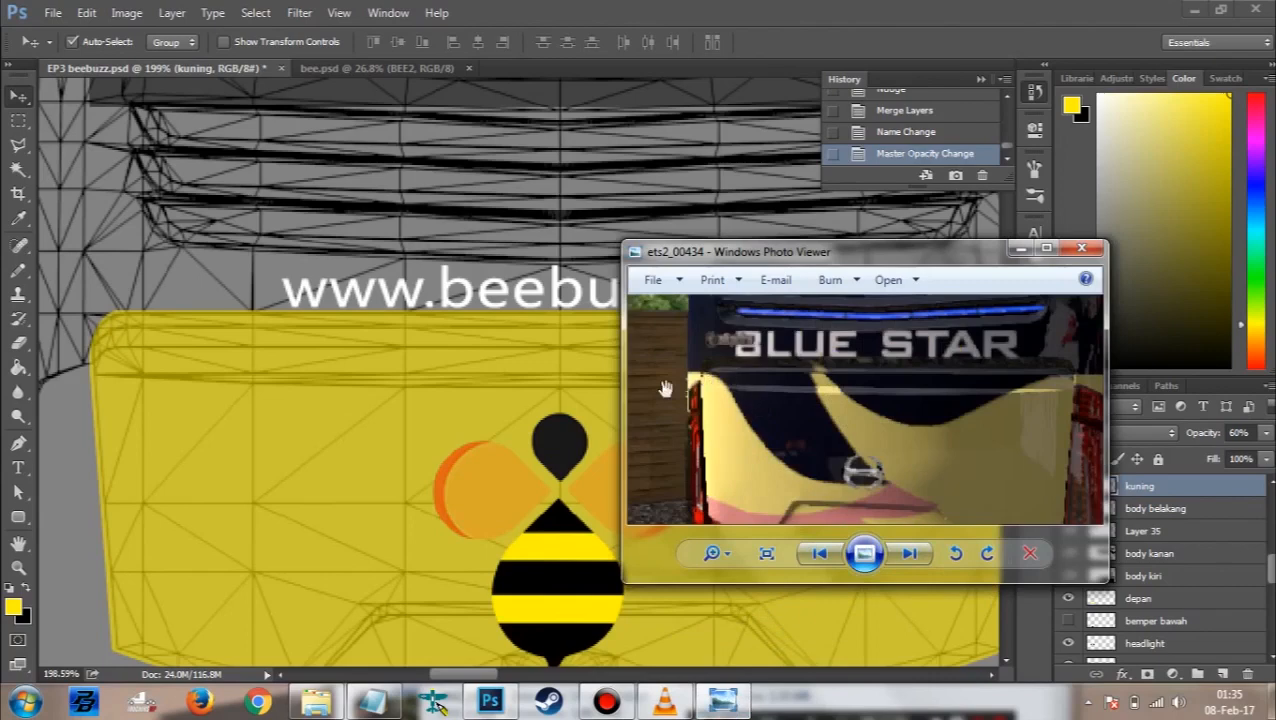
click(430, 480)
scroll(638, 657, down, 3)
click(722, 702)
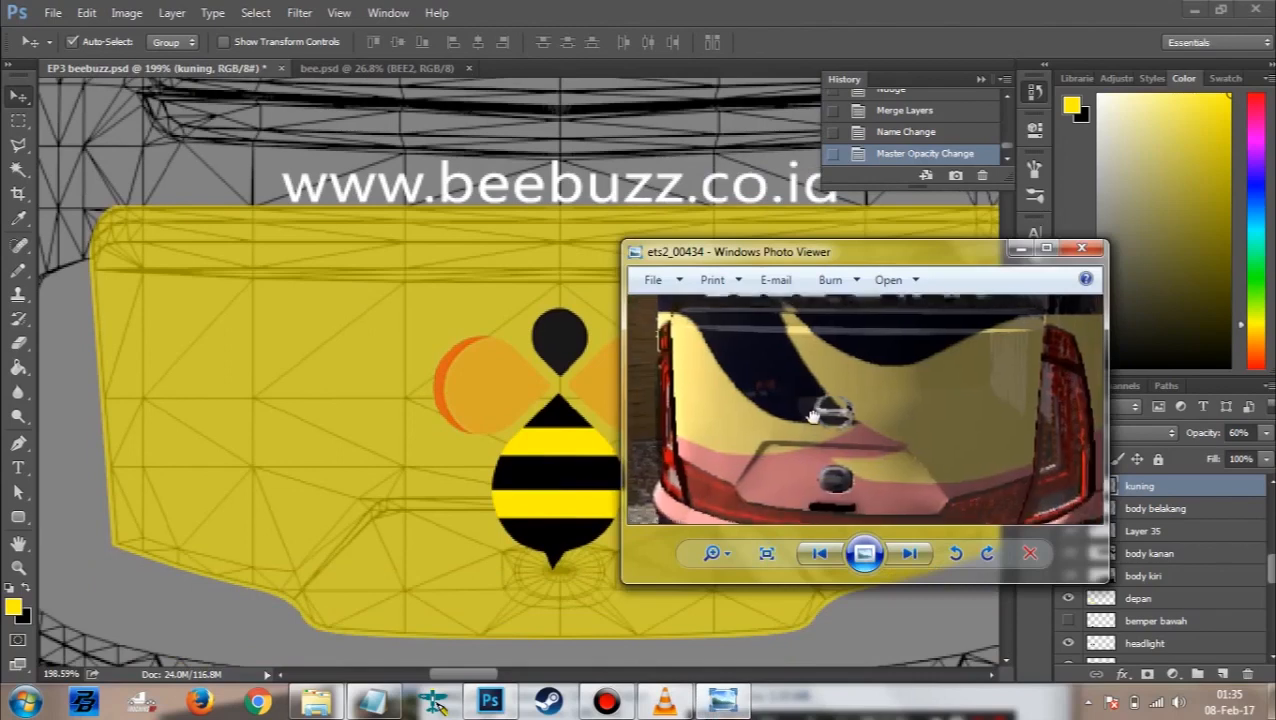
click(1019, 250)
scroll(518, 474, down, 3)
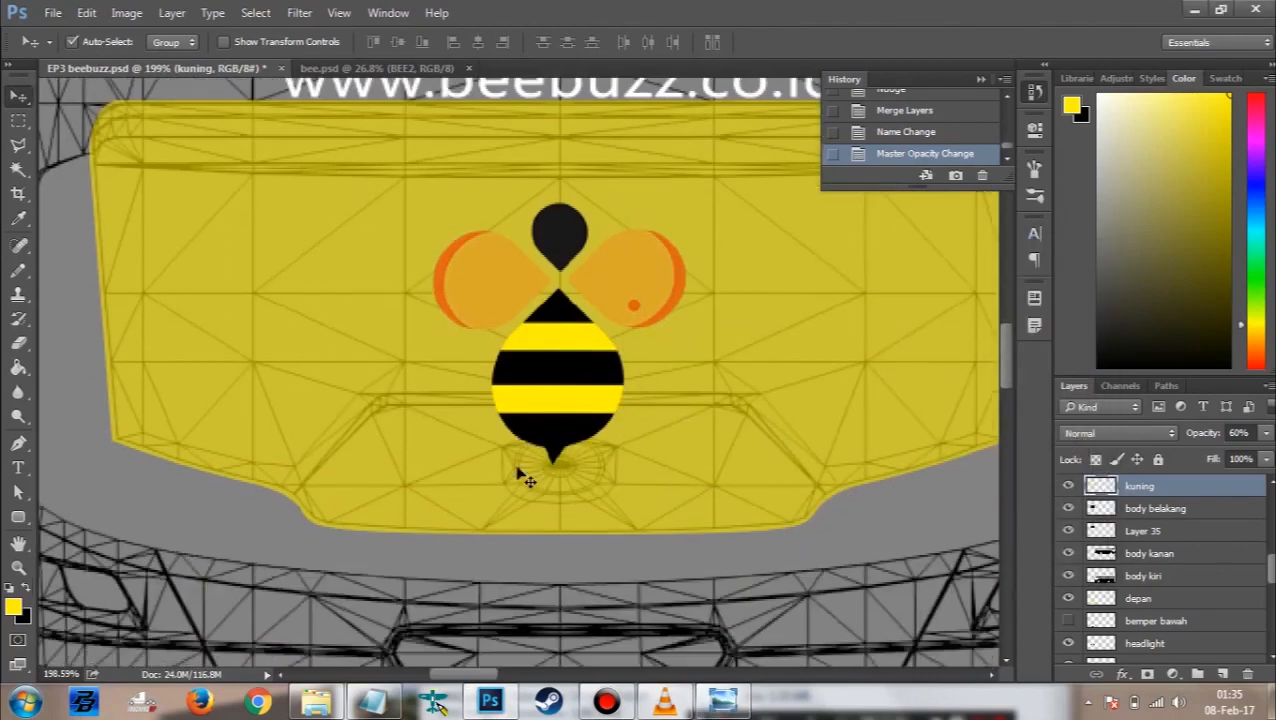
Step: Load the outline of the purple part on the ADIPUTRO layer, below the rear bumper, as a selection
scroll(518, 478, down, 5)
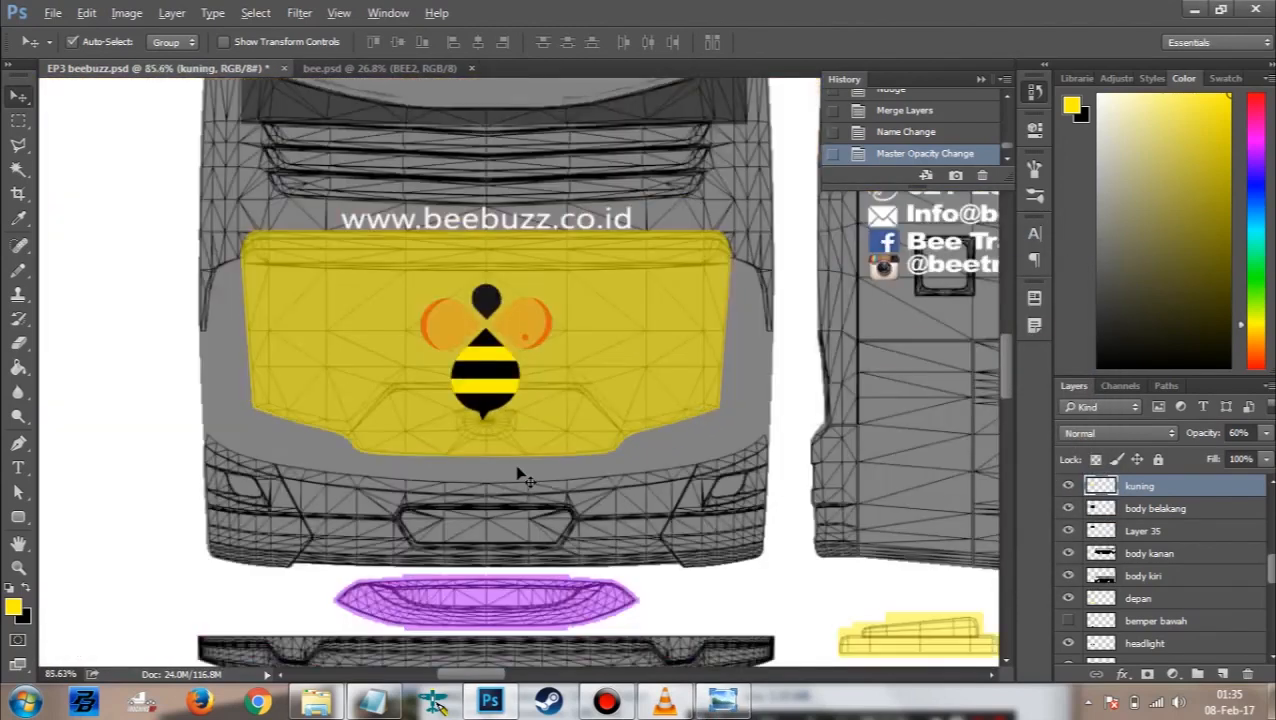
scroll(518, 474, down, 1)
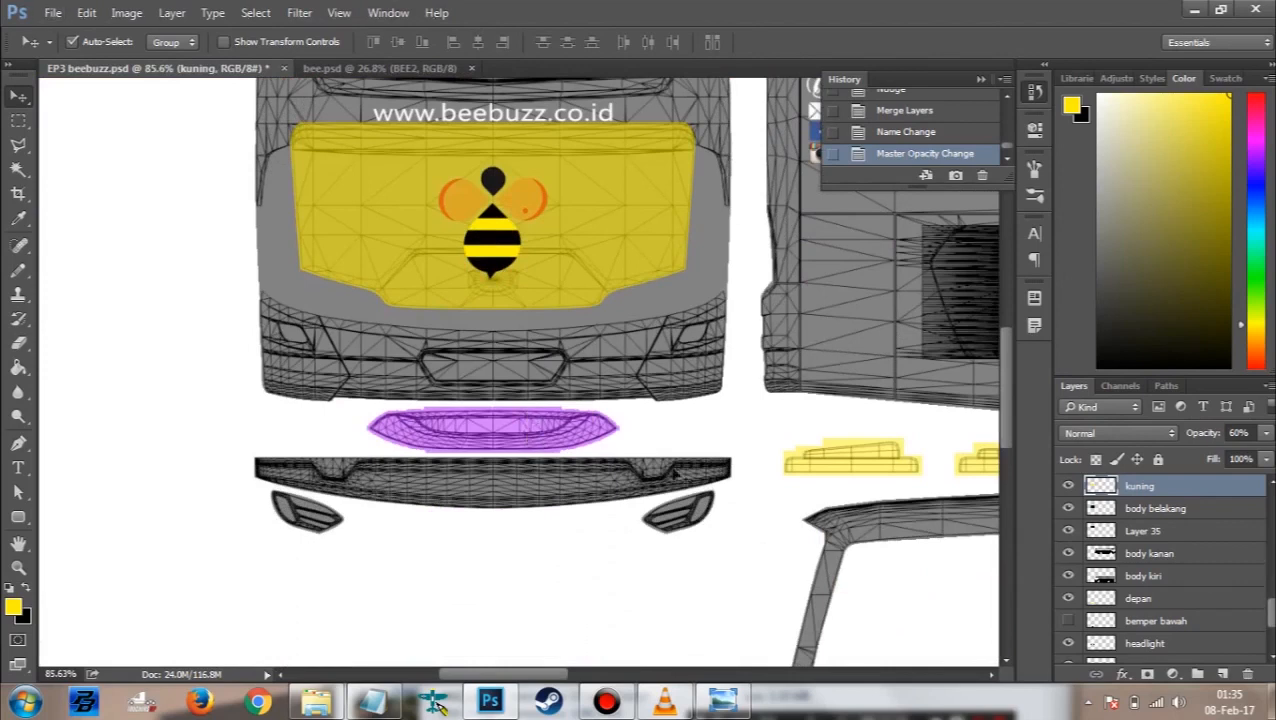
click(943, 506)
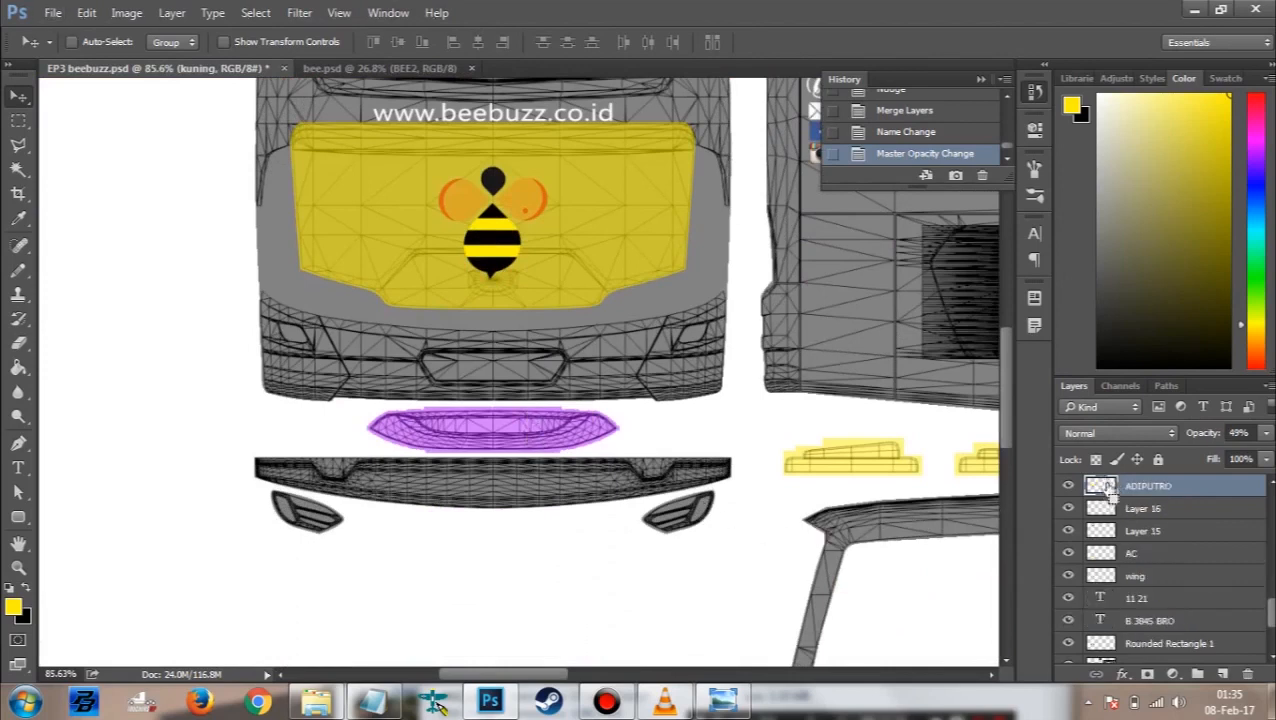
ctrl+click(1106, 486)
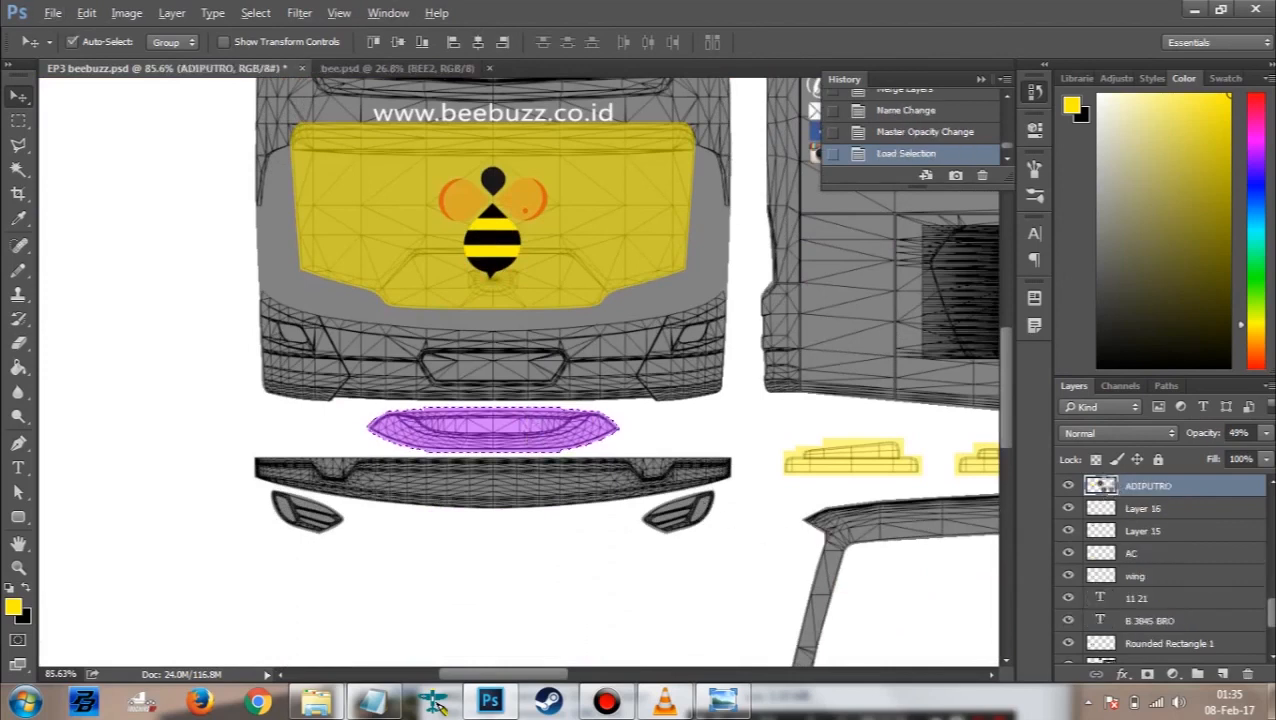
Step: Fill the loaded selection of the purple part on the ADIPUTRO layer with the yellow foreground colour and deselect it
key(alt+BackSpace)
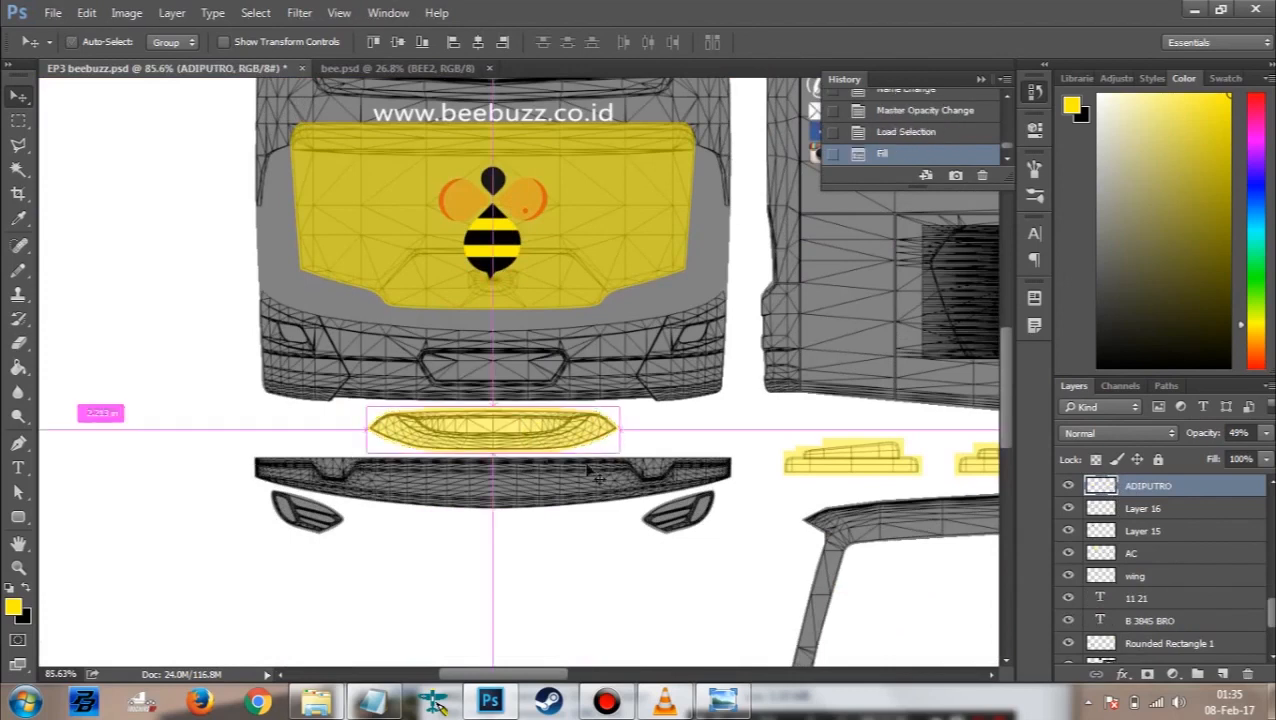
key(ctrl+d)
Step: Add a new empty layer directly above the depan layer and activate the Pen tool
scroll(590, 475, down, 5)
scroll(590, 483, down, 5)
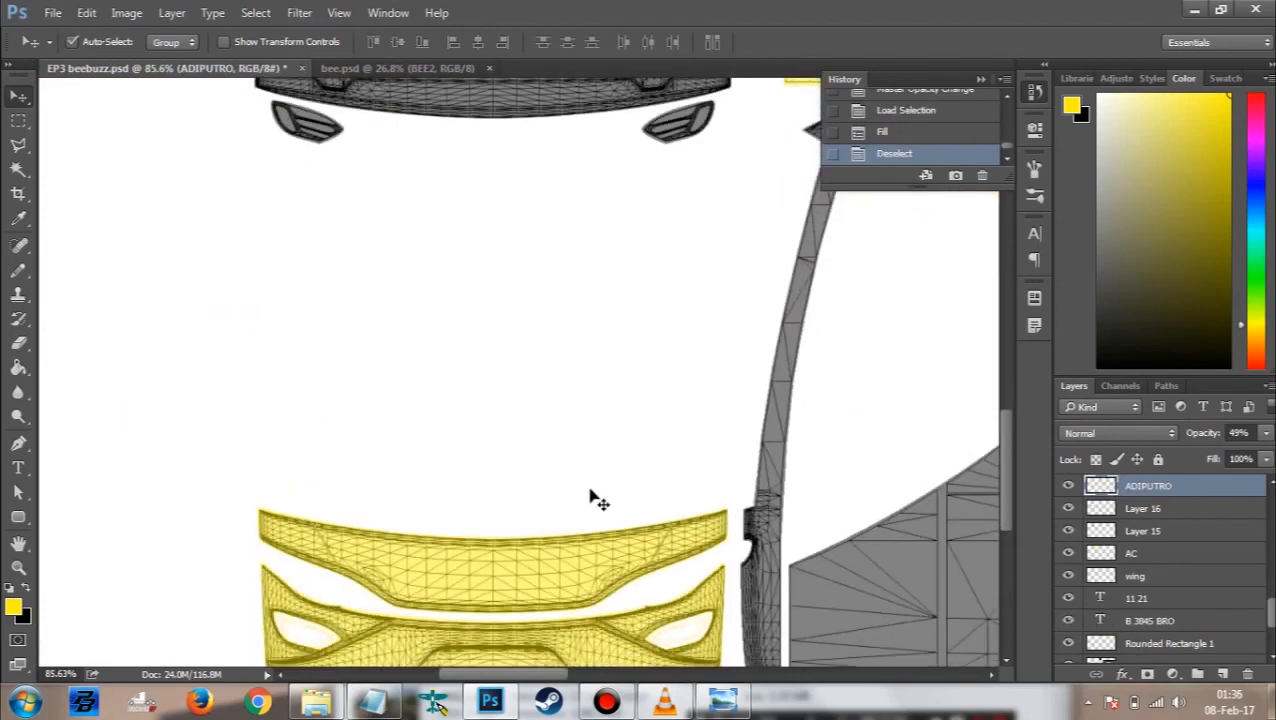
click(535, 475)
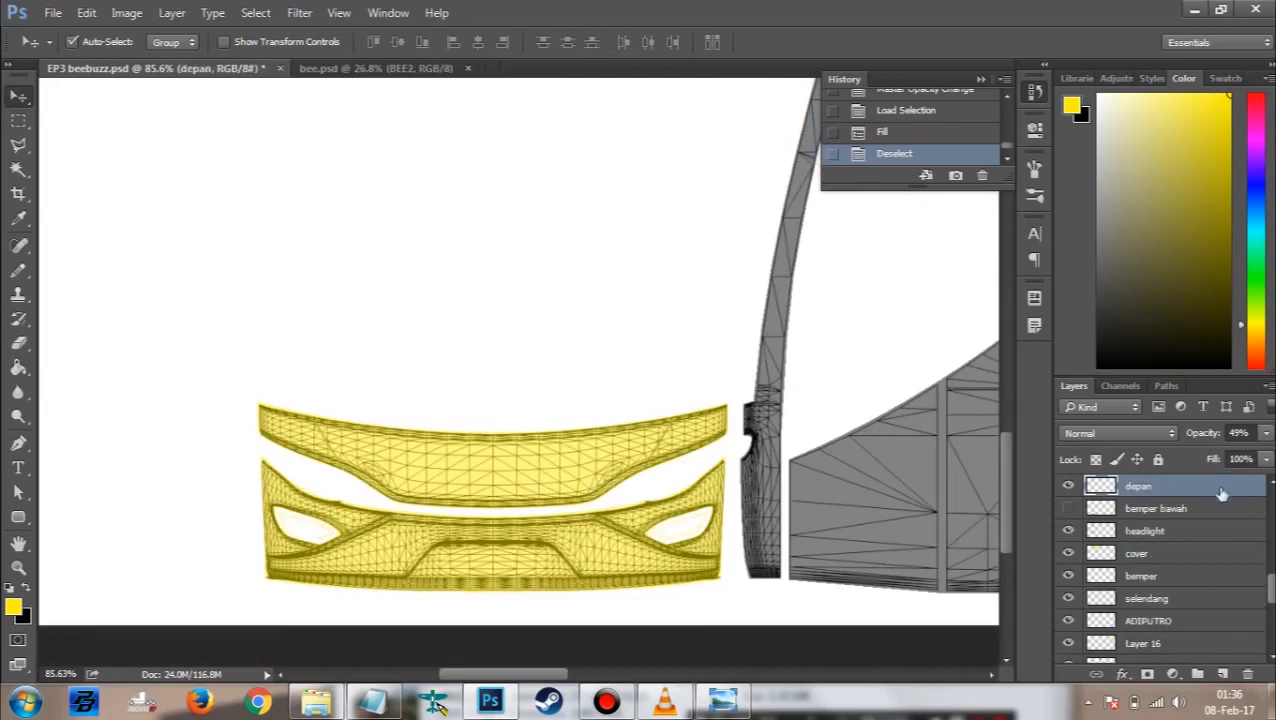
click(1222, 674)
key(p)
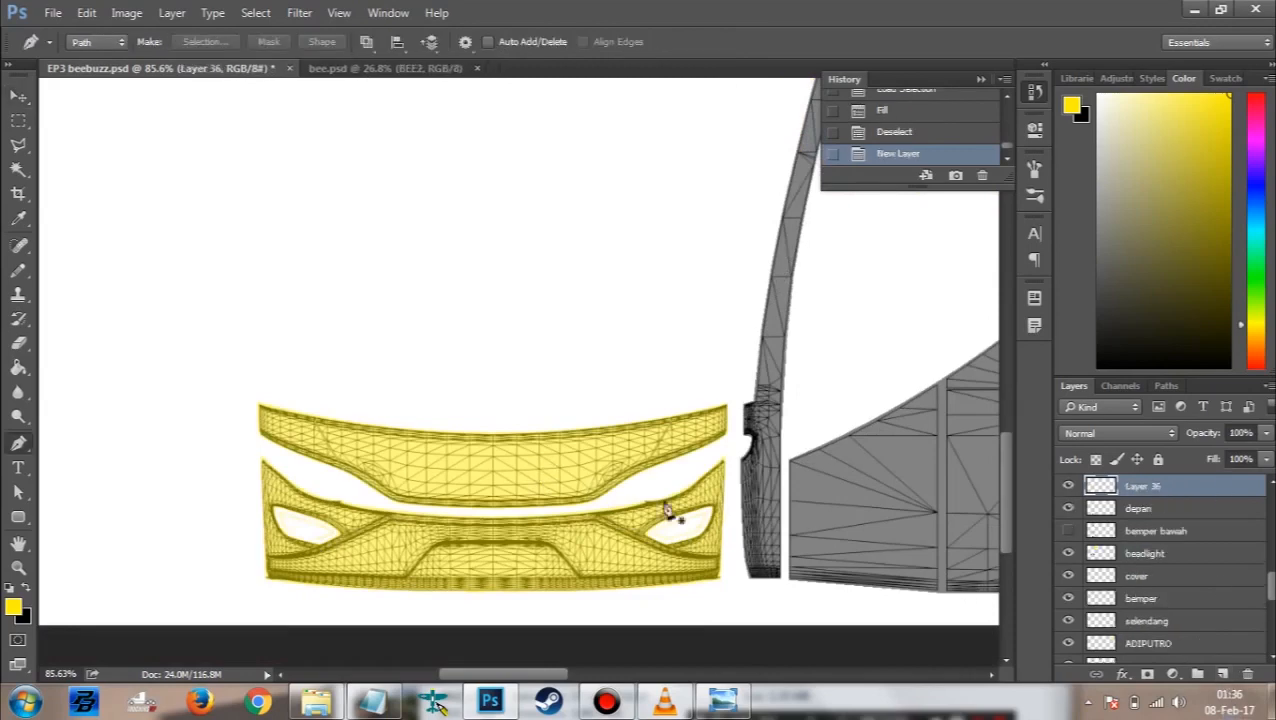
scroll(495, 472, up, 2)
scroll(493, 470, up, 3)
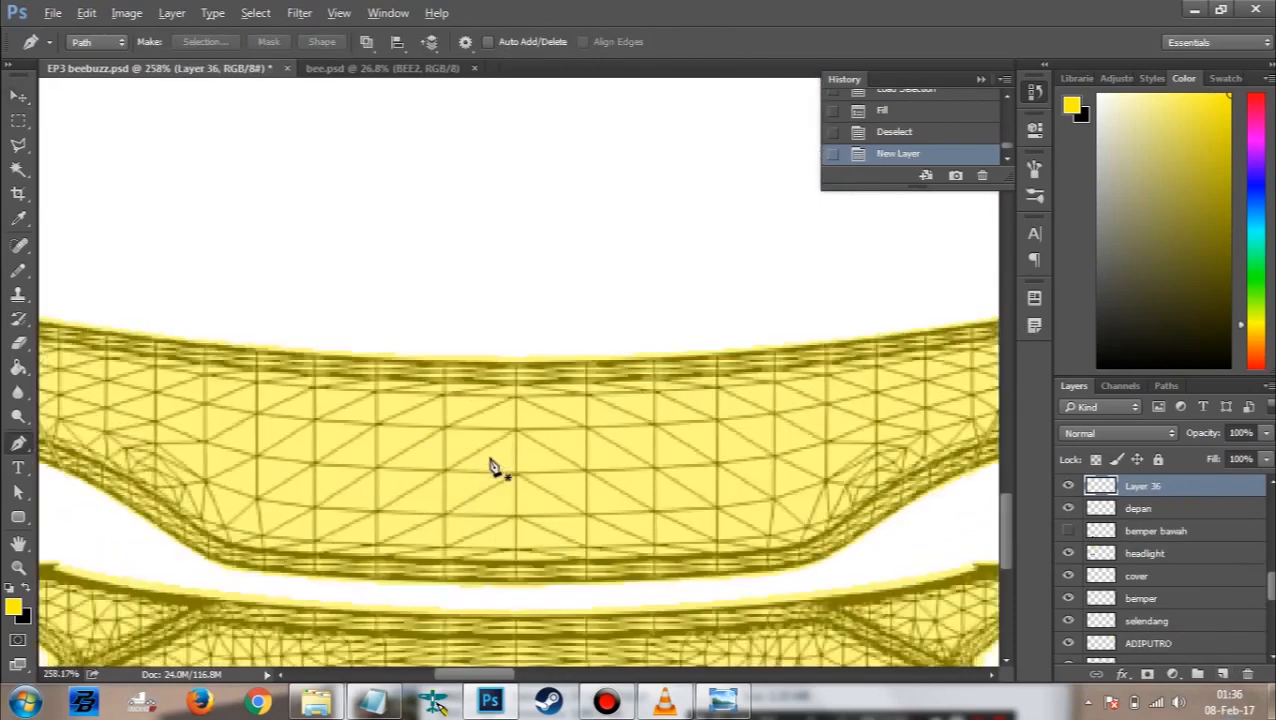
click(526, 318)
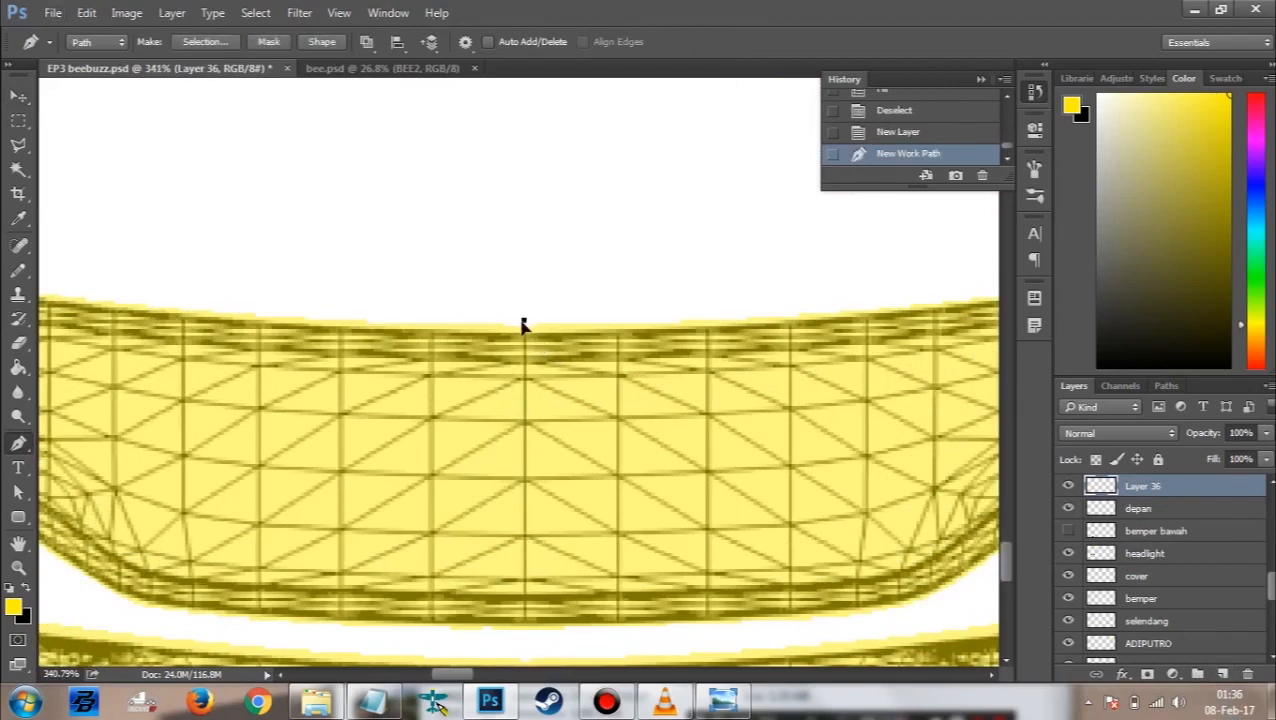
drag(528, 325, 572, 313)
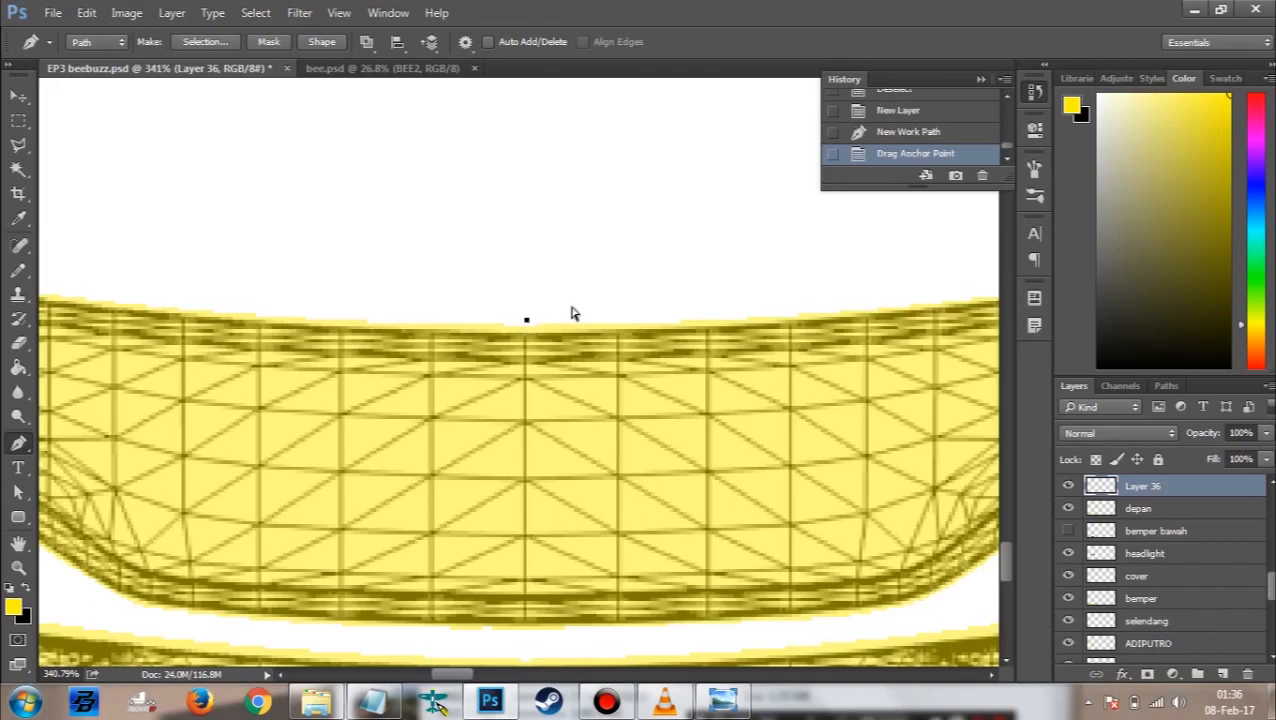
scroll(572, 313, right, 4)
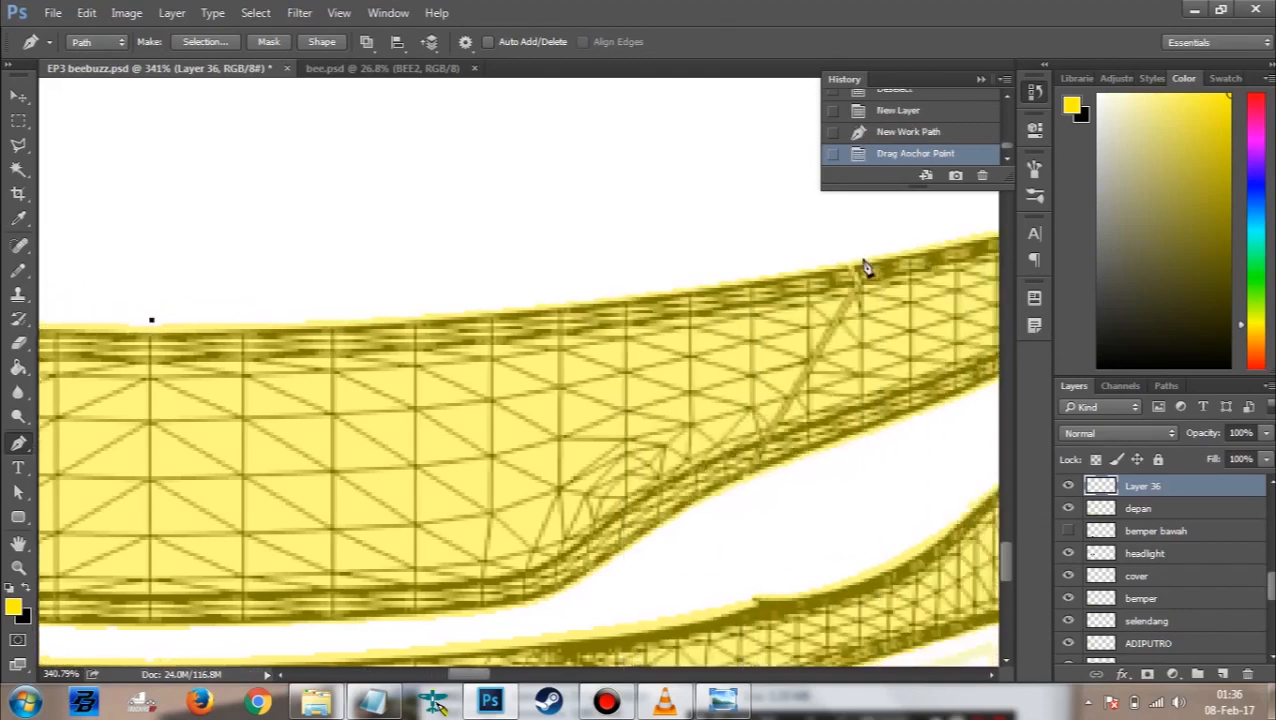
drag(870, 254, 903, 243)
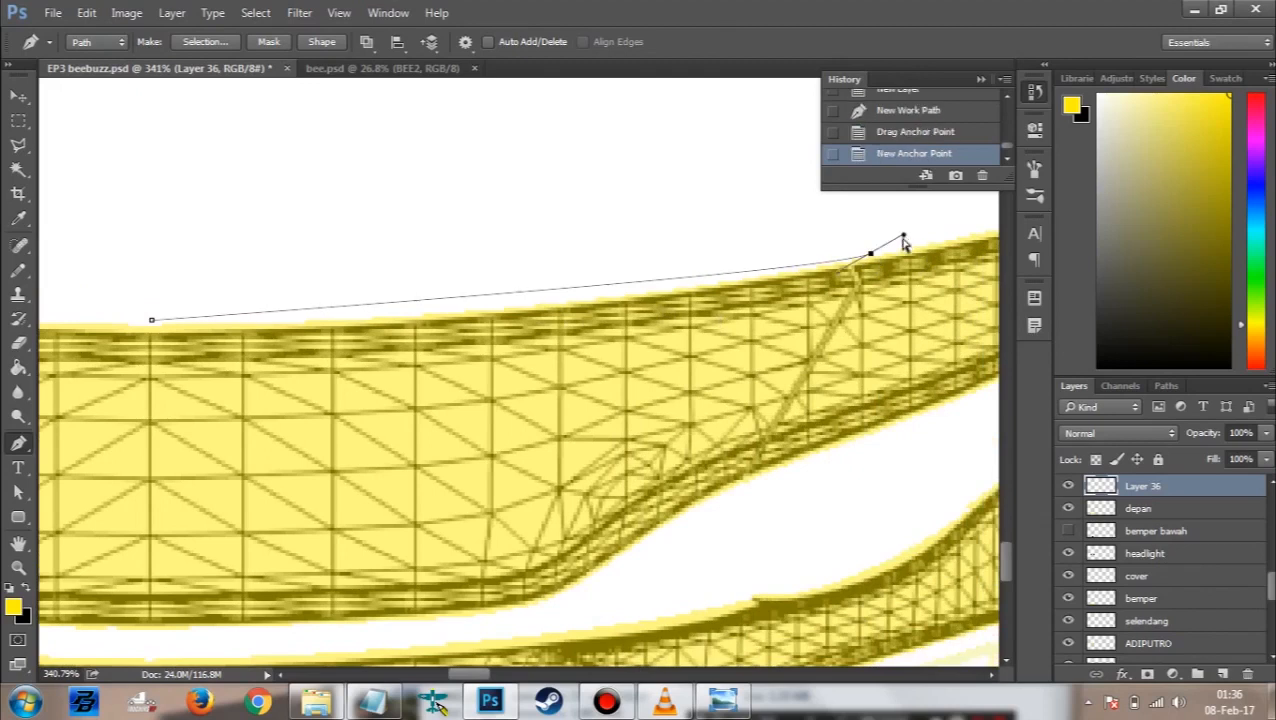
key(ctrl+z)
click(887, 112)
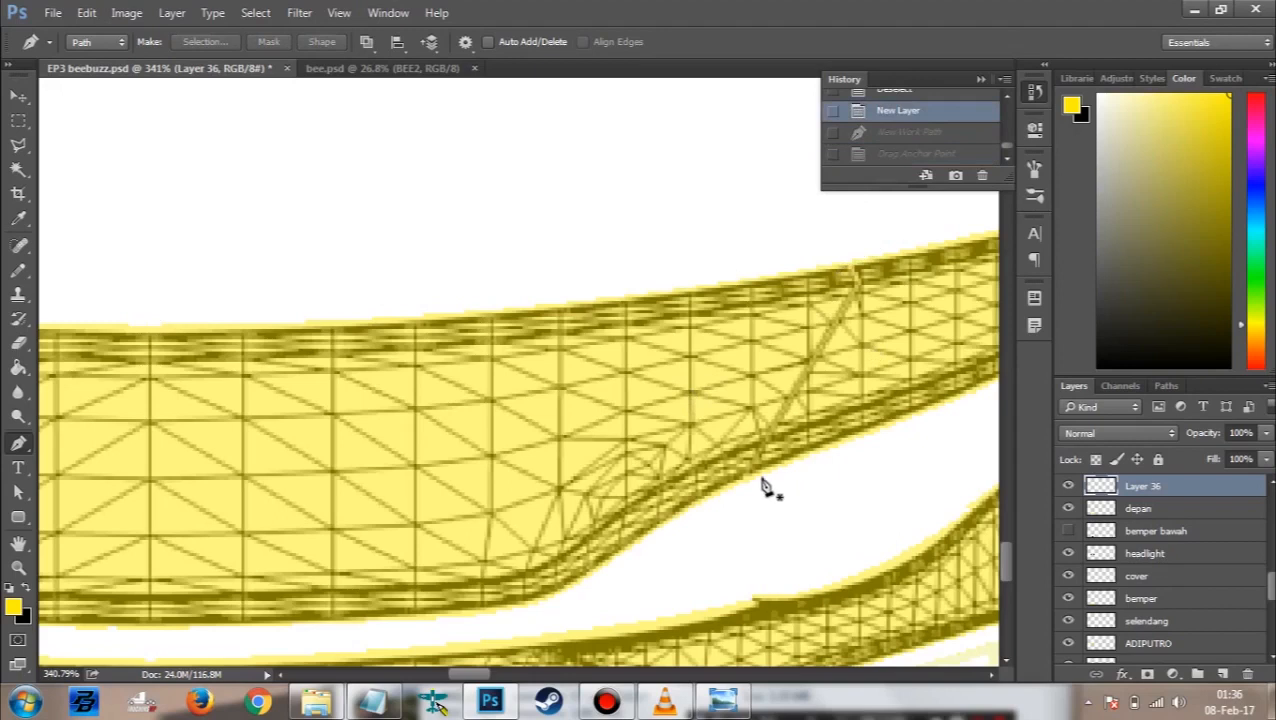
Step: Trace a pen path along the upper yellow front panel's lower edge, from its centre line to the diagonal seam, with handles trimmed for corners
scroll(319, 584, down, 2)
scroll(300, 588, left, 1)
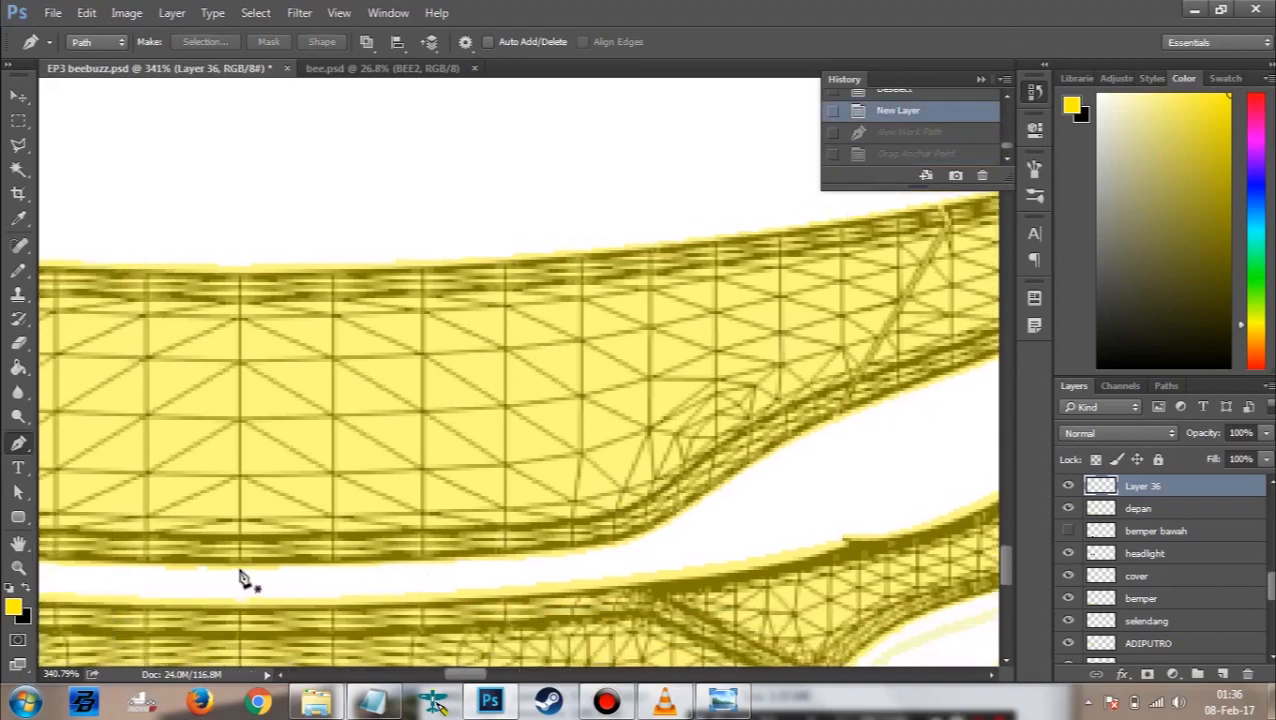
click(238, 570)
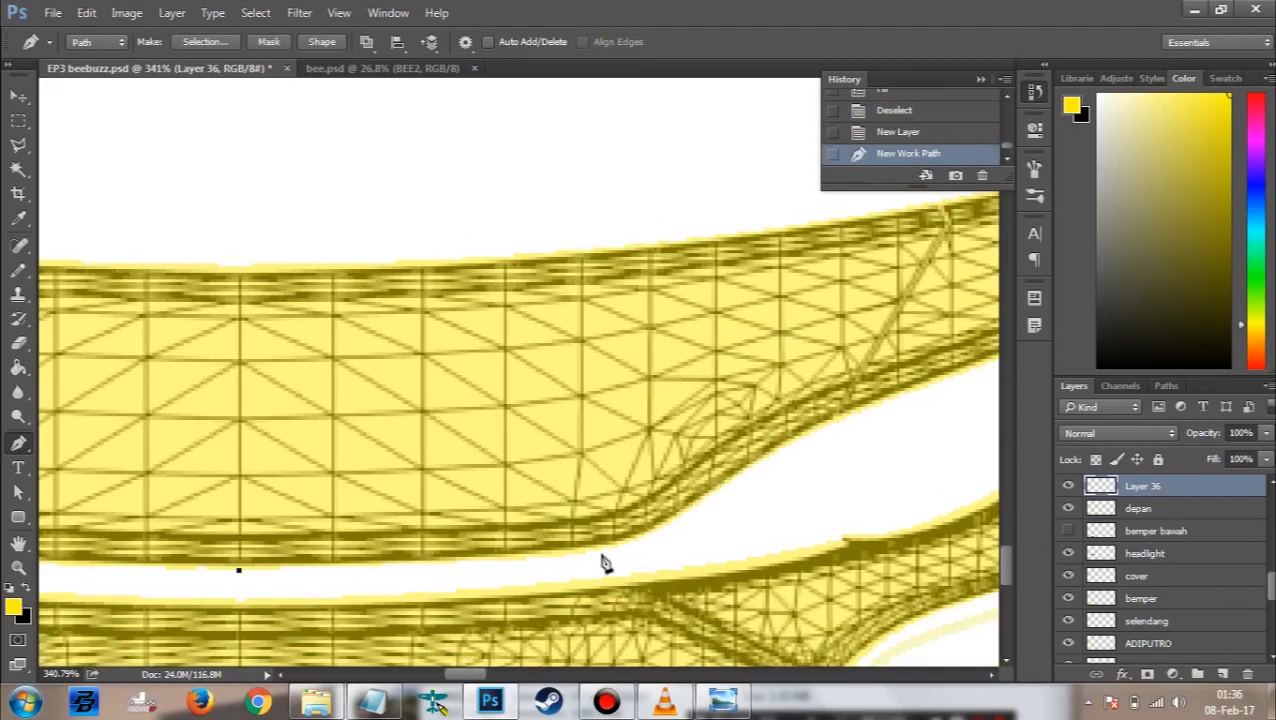
mouse_move(587, 550)
mouse_down()
mouse_move(644, 535)
mouse_move(641, 550)
mouse_move(721, 516)
mouse_move(751, 523)
mouse_move(732, 524)
mouse_up()
key(ctrl+z)
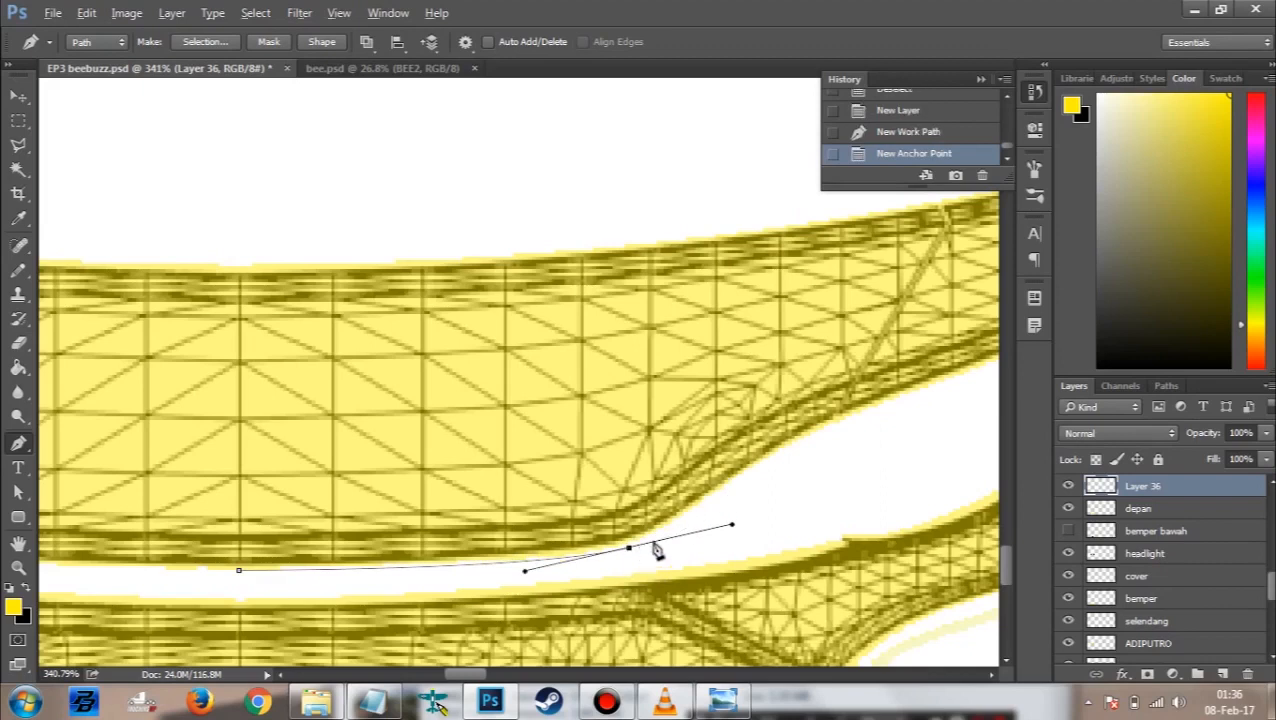
drag(734, 527, 655, 539)
drag(833, 424, 858, 417)
scroll(836, 435, right, 3)
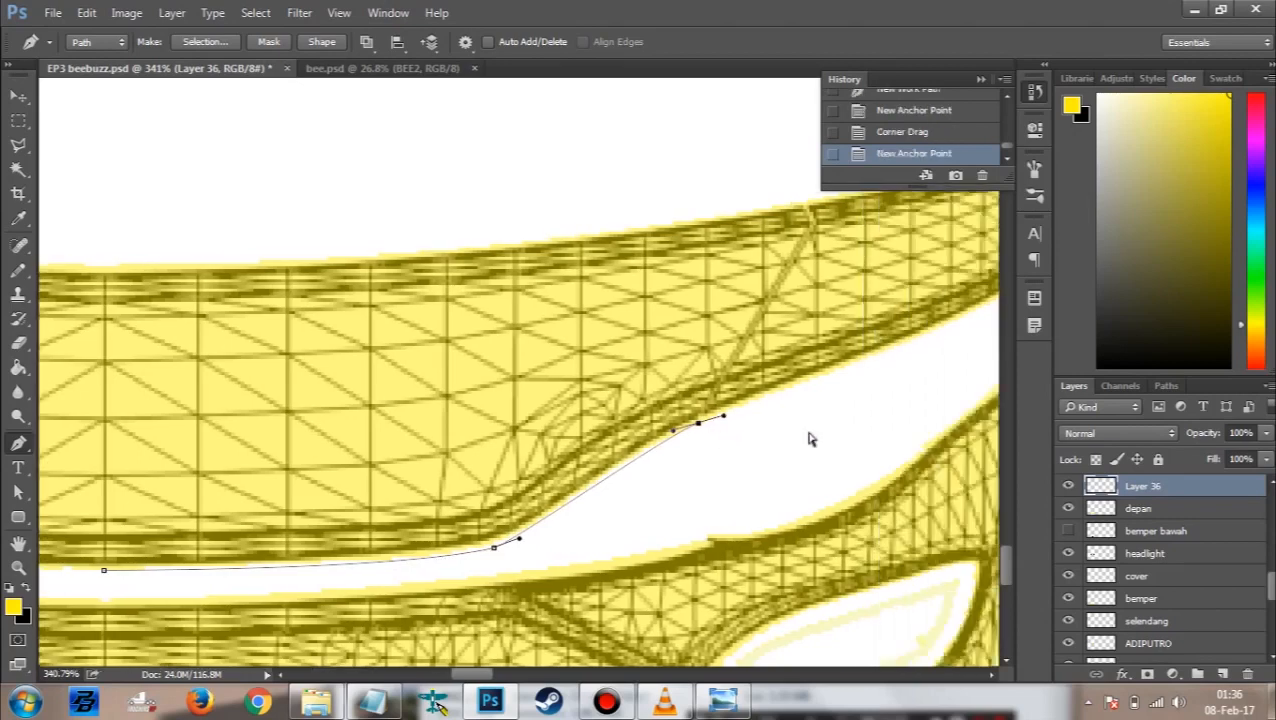
click(704, 430)
Step: Continue the path up the diagonal seam, curve it along the panel's upper edge to the centre line and close it at the starting point
scroll(806, 362, up, 2)
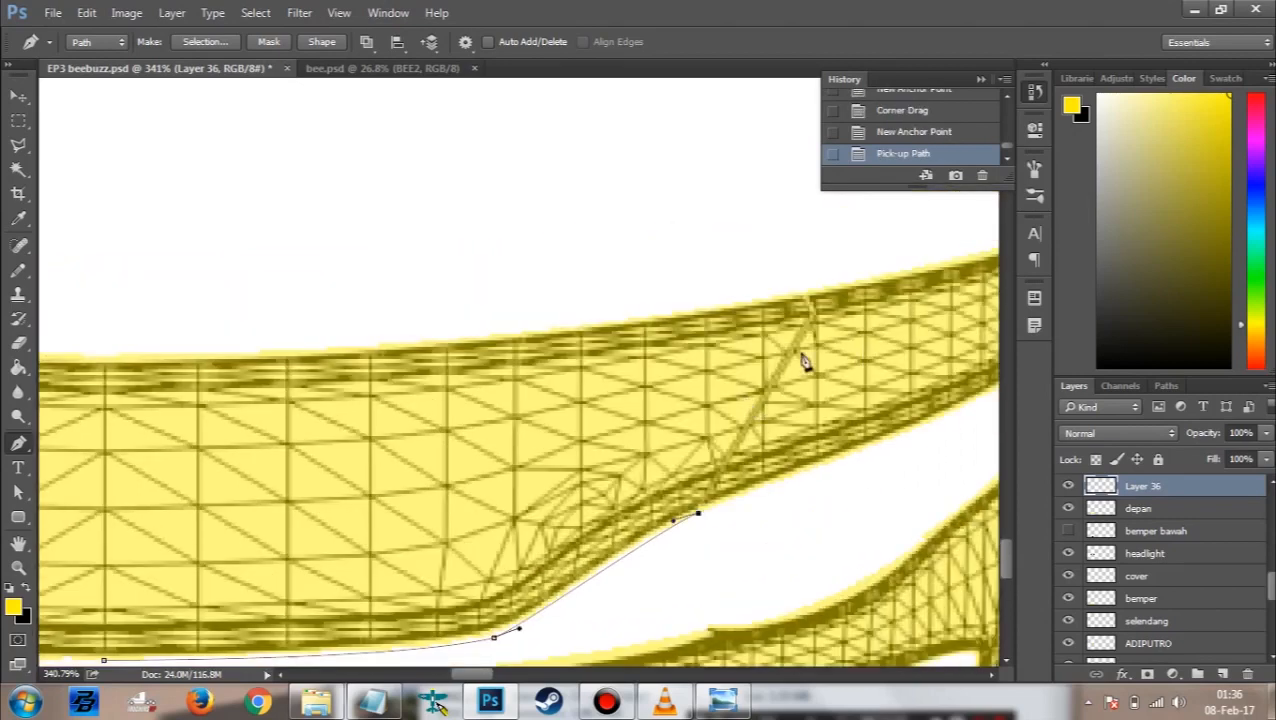
click(832, 288)
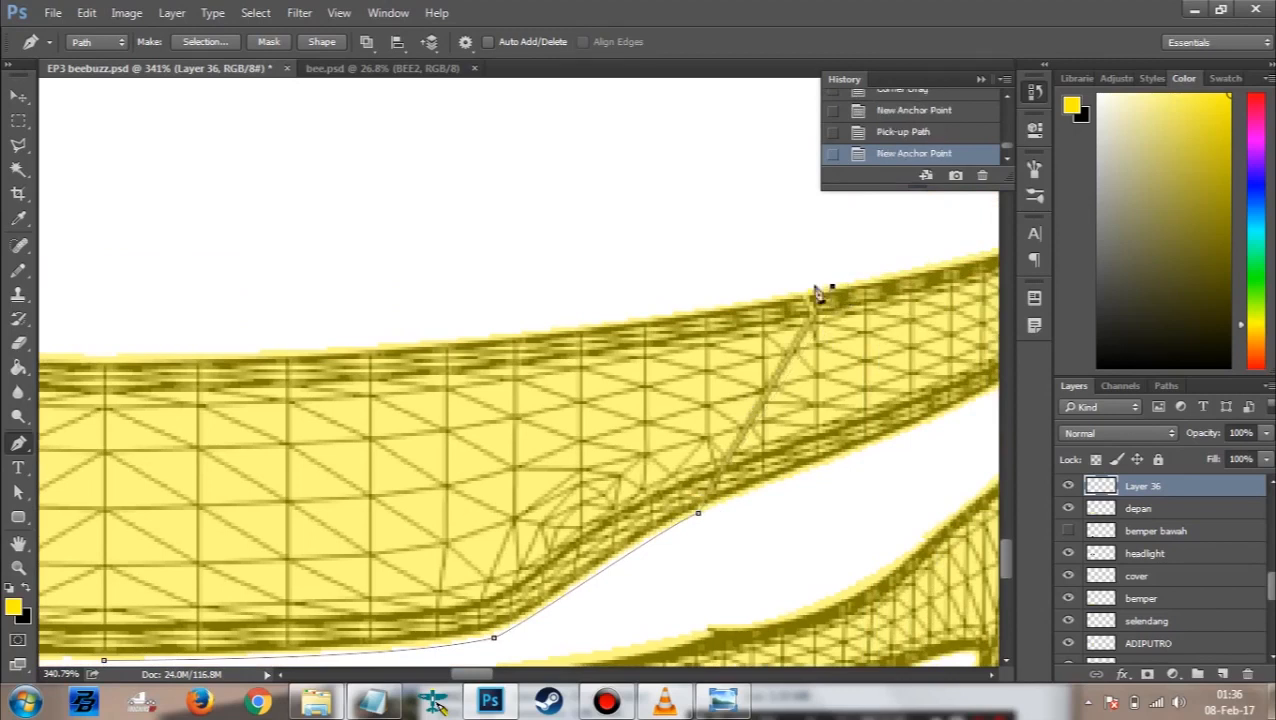
key(ctrl+z)
click(835, 288)
drag(840, 284, 838, 286)
scroll(250, 373, left, 2)
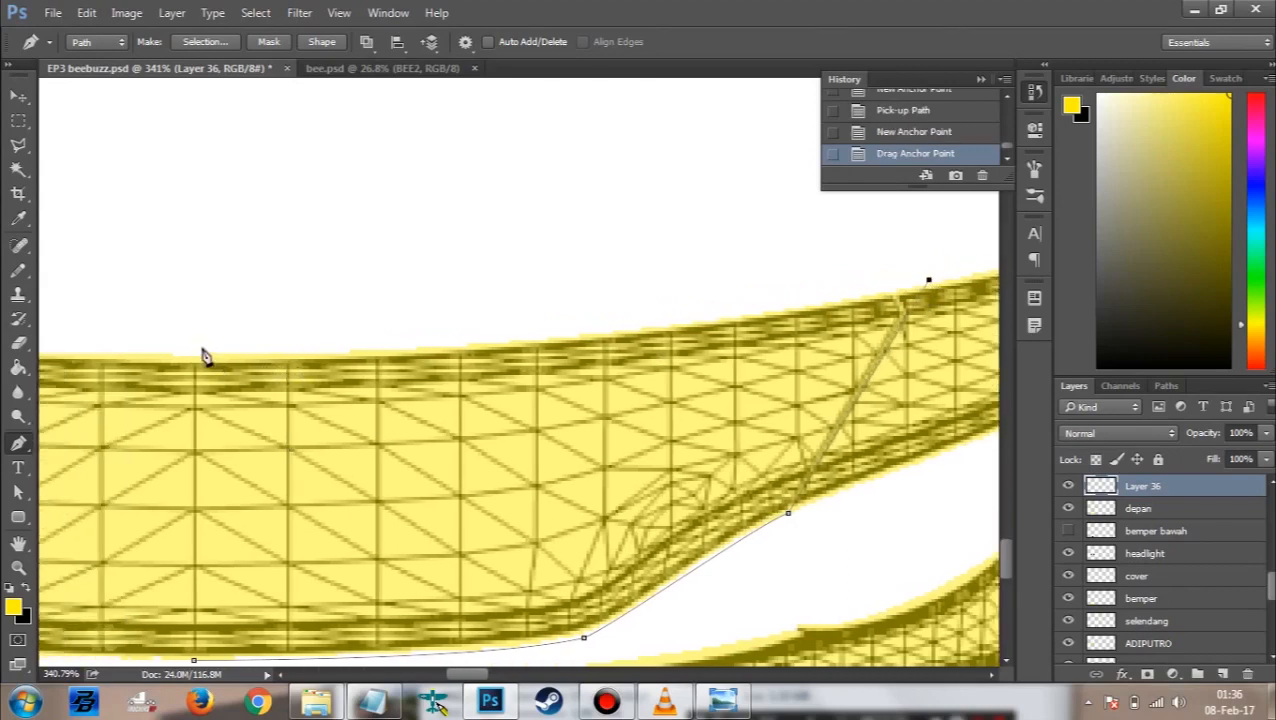
drag(198, 358, 620, 358)
key(ctrl+z)
click(197, 357)
scroll(186, 448, down, 2)
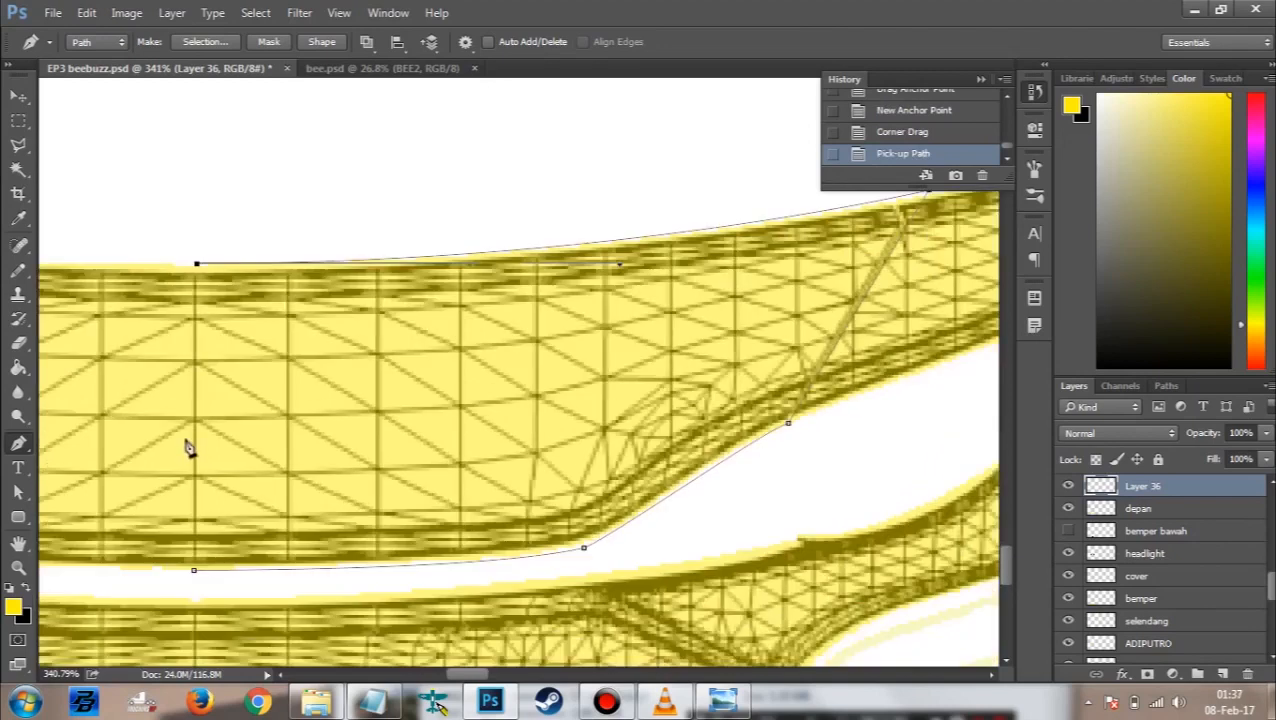
click(195, 575)
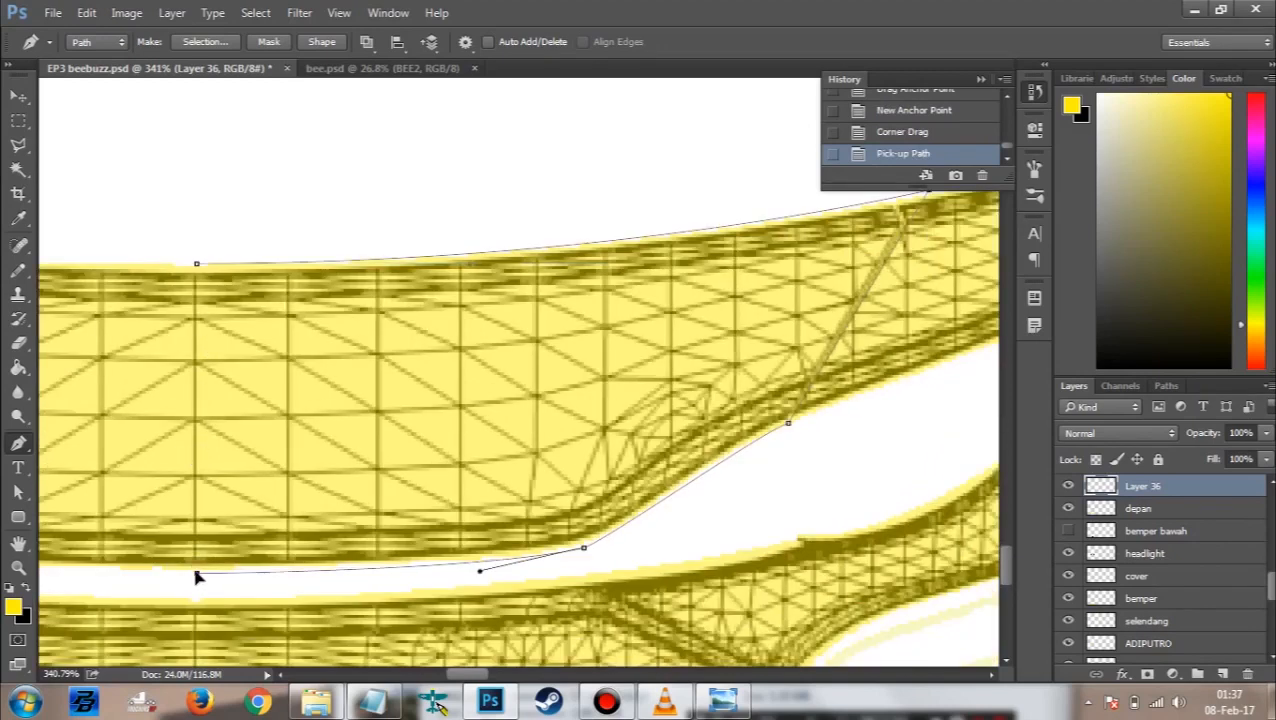
click(197, 578)
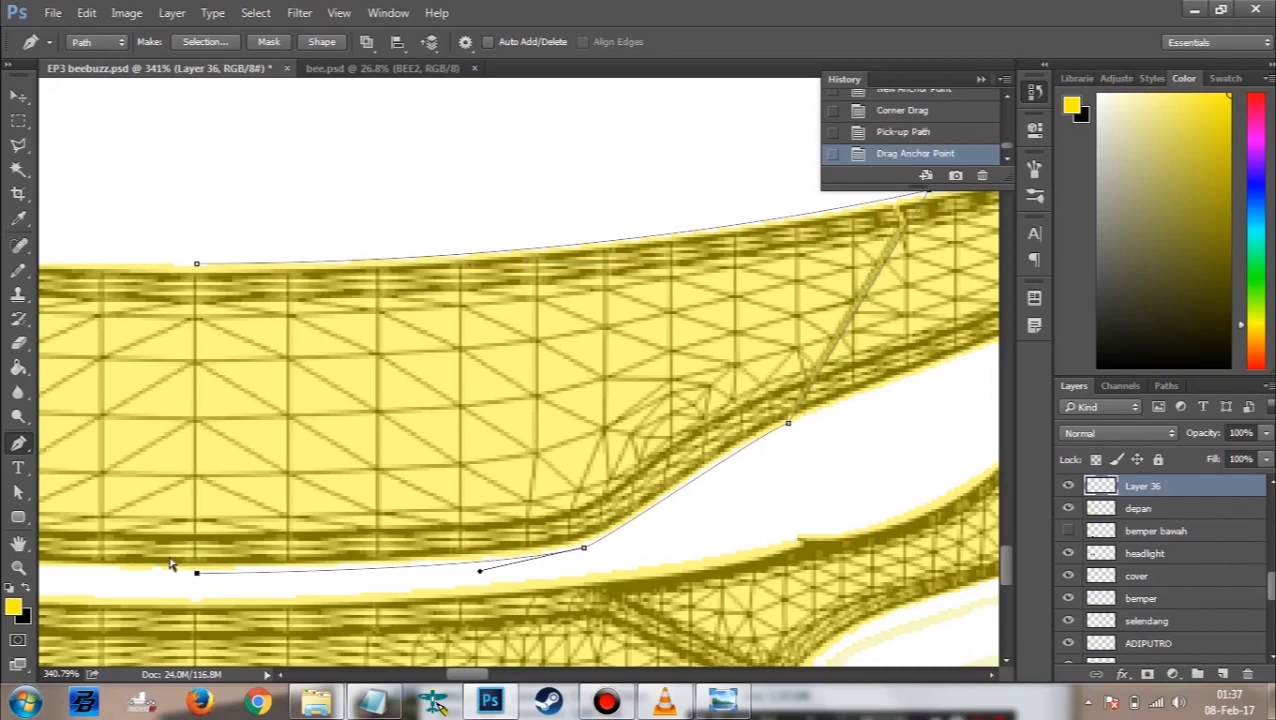
Step: Convert the closed path to a selection, fill it with the black background colour and deselect it
key(ctrl+Return)
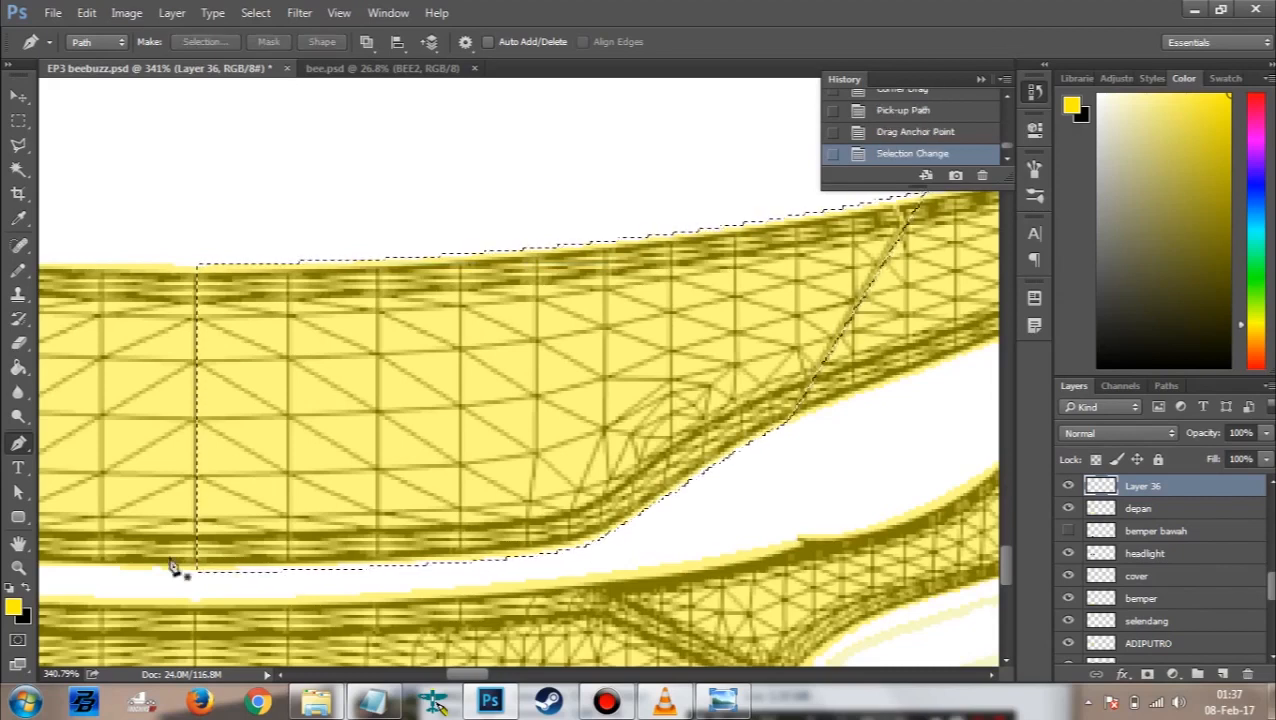
key(ctrl+BackSpace)
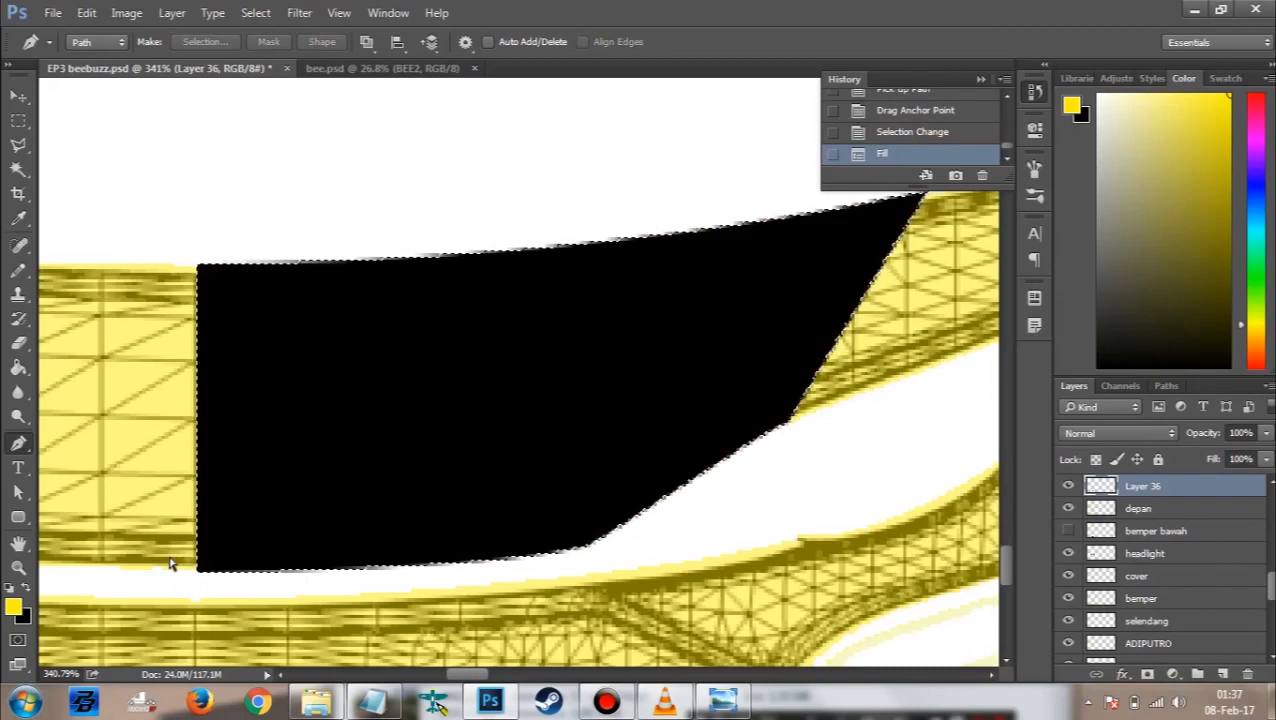
key(ctrl+d)
Step: Duplicate the black half-panel, flip the copy horizontally and position it against the original at the panel's centre line
key(ctrl+j)
key(ctrl+t)
right_click(446, 193)
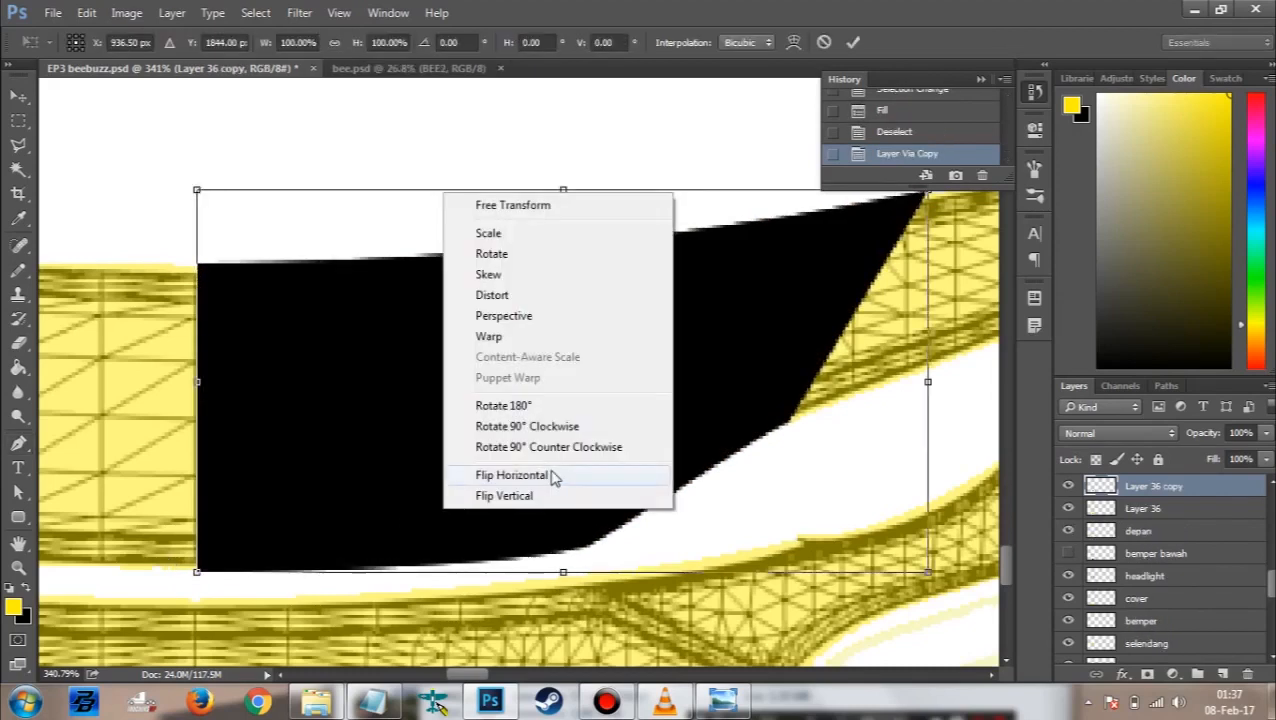
click(552, 474)
drag(470, 476, 176, 432)
key(Return)
key(Right)
key(Right)
key(Right)
key(Right)
key(Right)
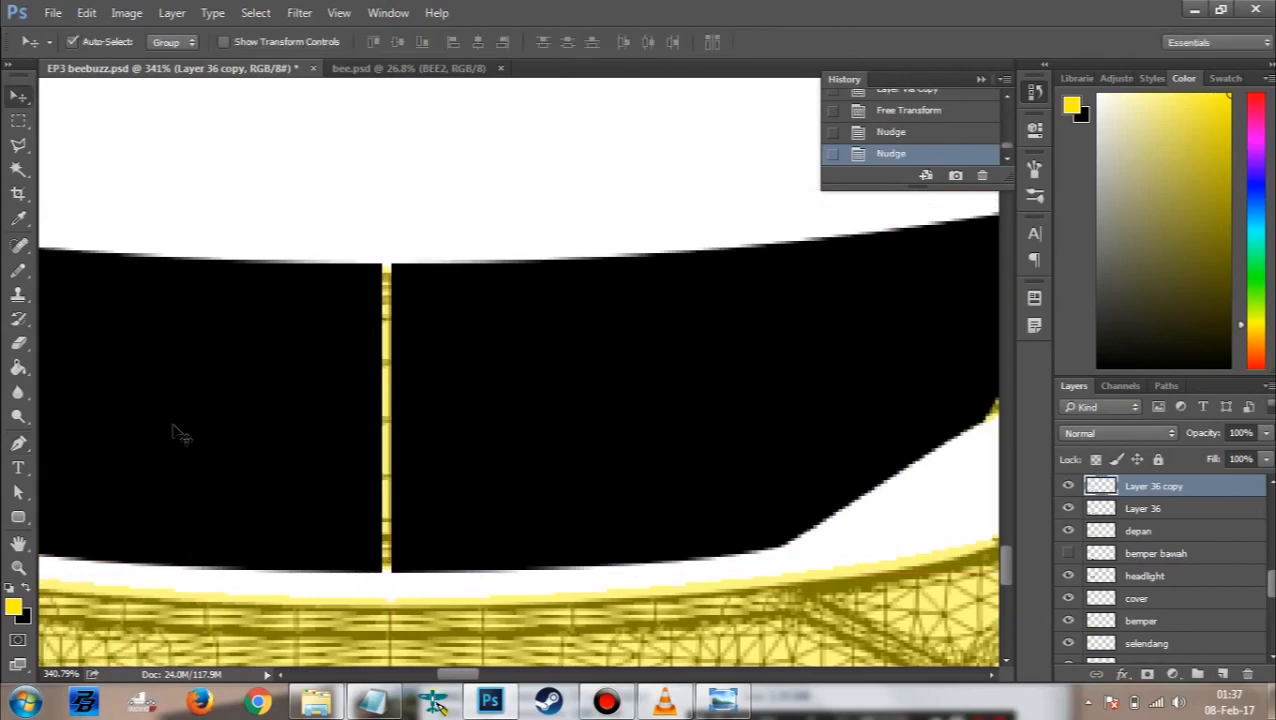
Step: Cover the thin centre seam between the two black halves with a black Pencil stroke and merge their two layers
key(b)
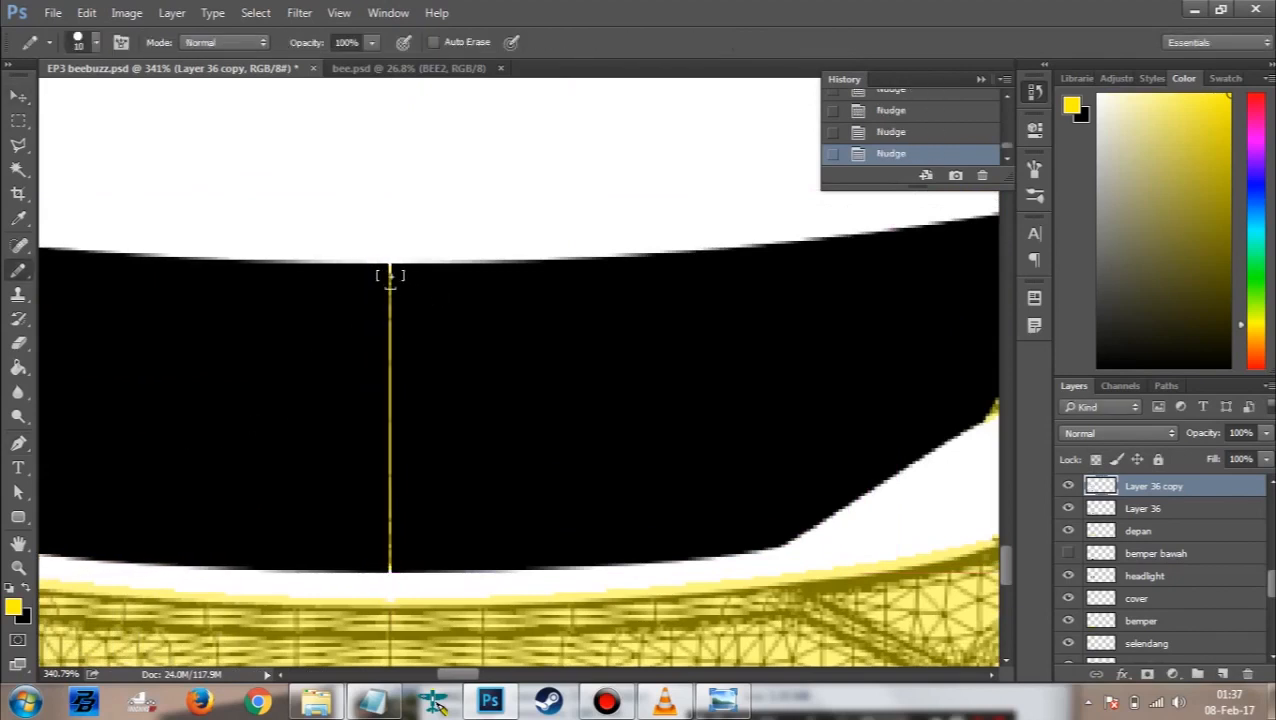
drag(389, 277, 389, 398)
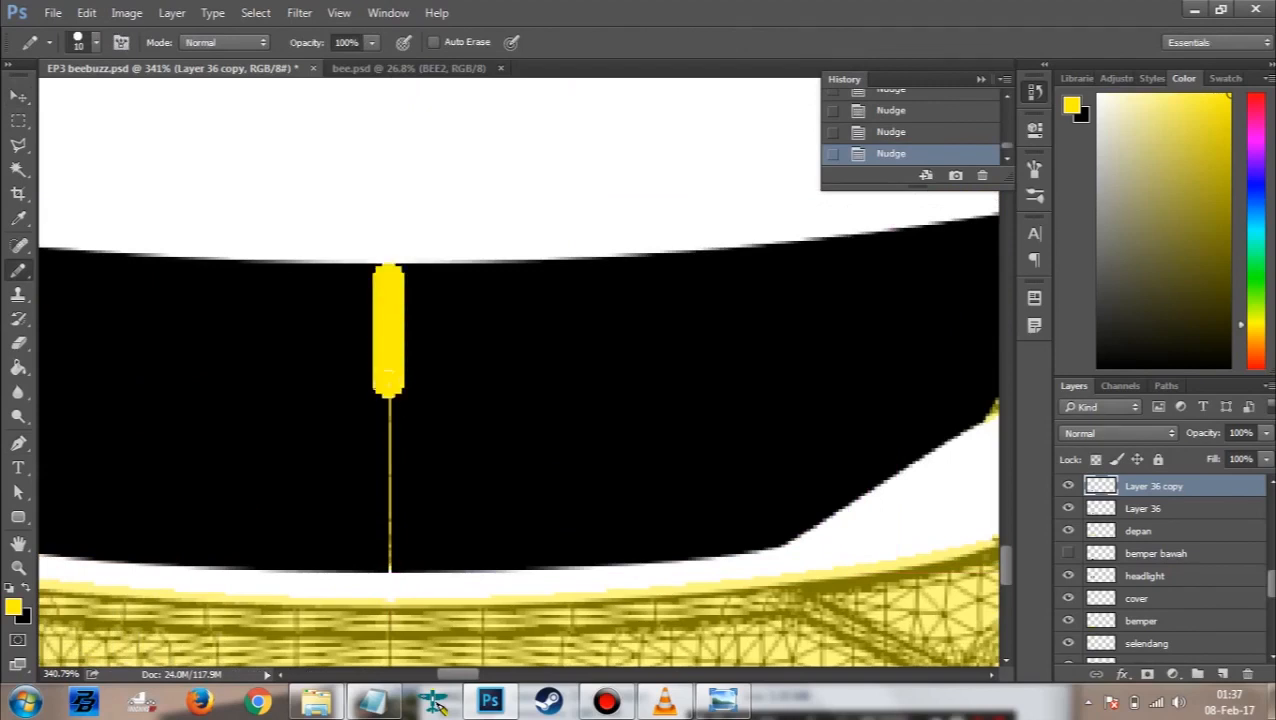
key(ctrl+z)
alt+click(386, 281)
mouse_move(388, 277)
mouse_down()
mouse_move(404, 407)
mouse_move(386, 566)
mouse_up()
key(v)
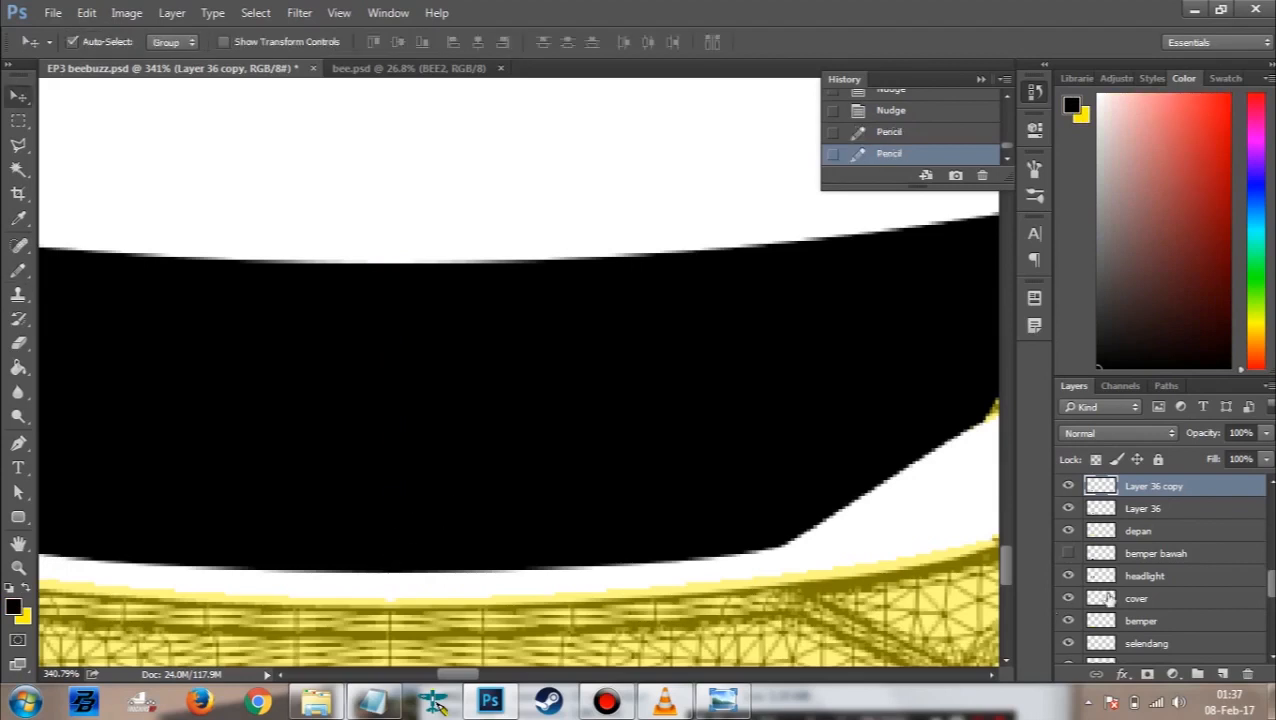
shift+click(1153, 508)
key(ctrl+e)
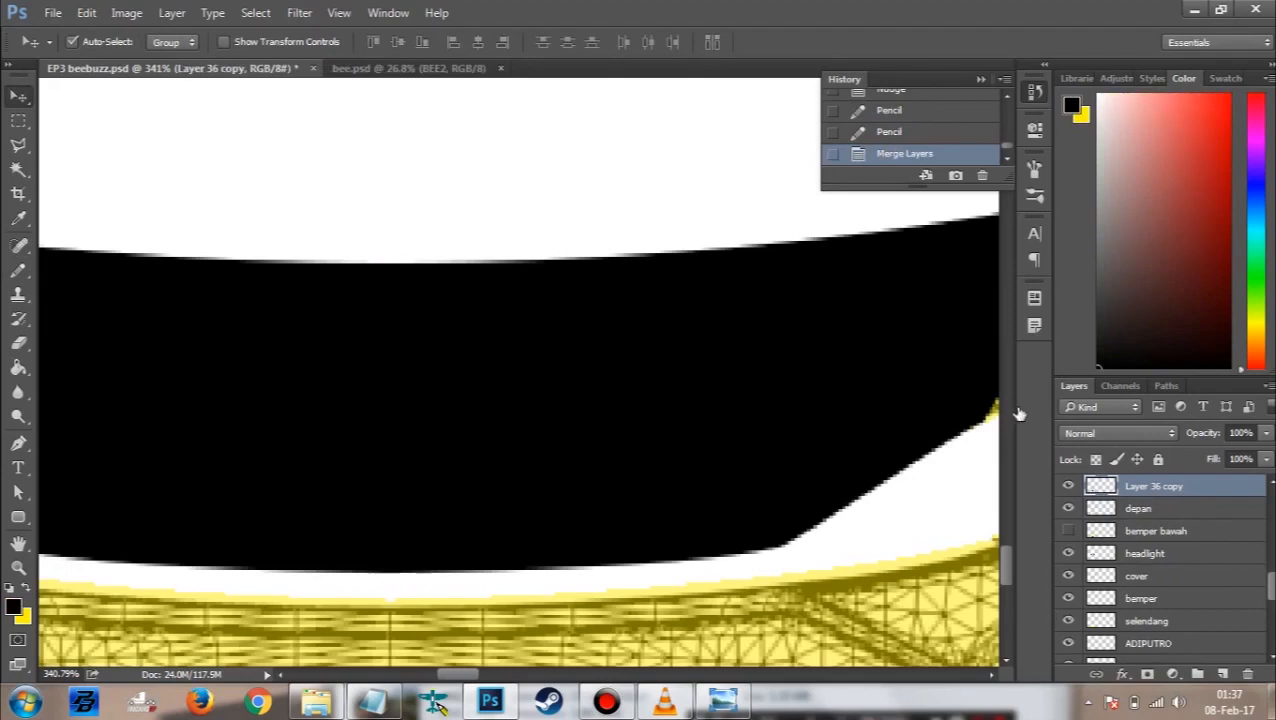
Step: Rename the merged black layer to hitam and set its opacity to 56%
double_click(1101, 485)
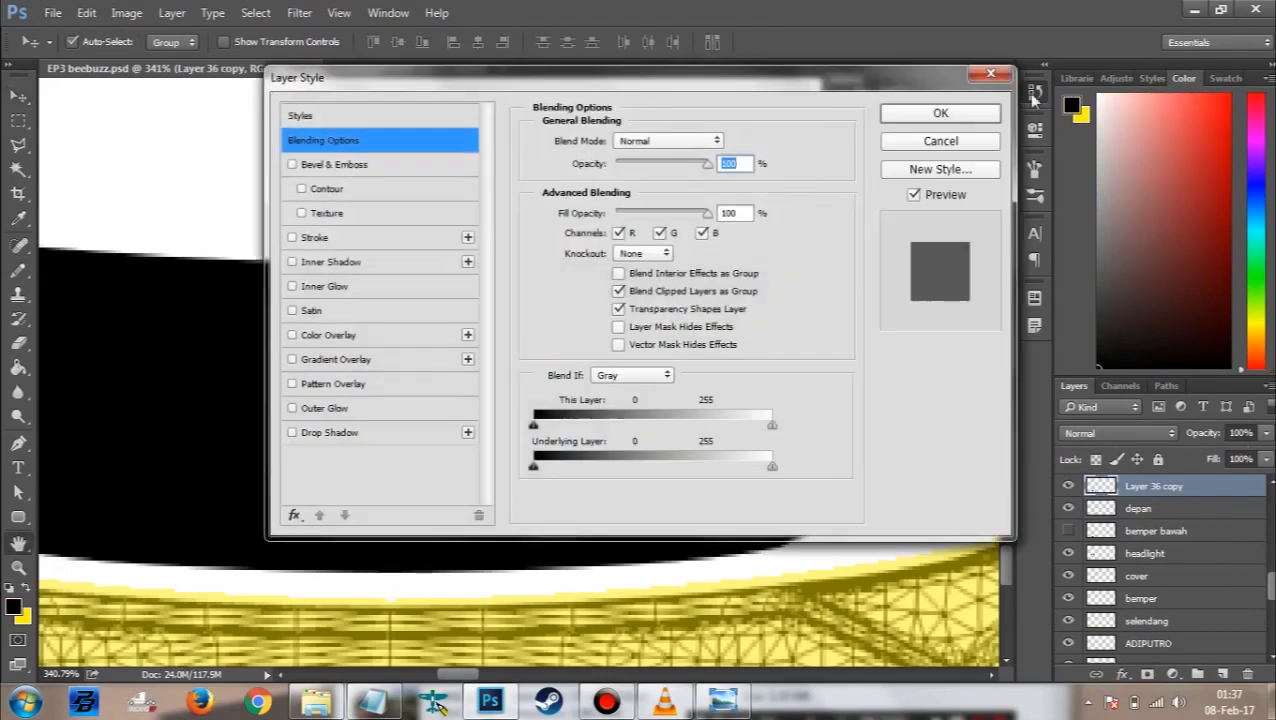
key(Escape)
double_click(1165, 486)
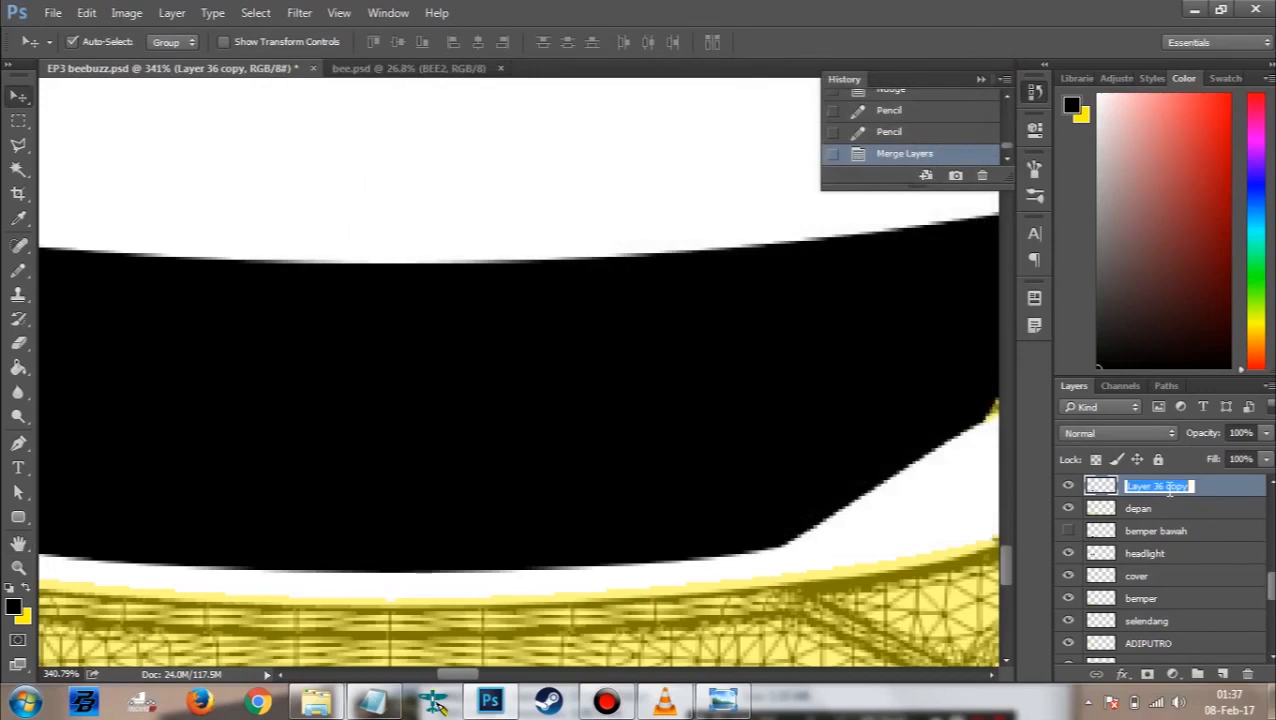
text(hl)
text(tam)
key(Return)
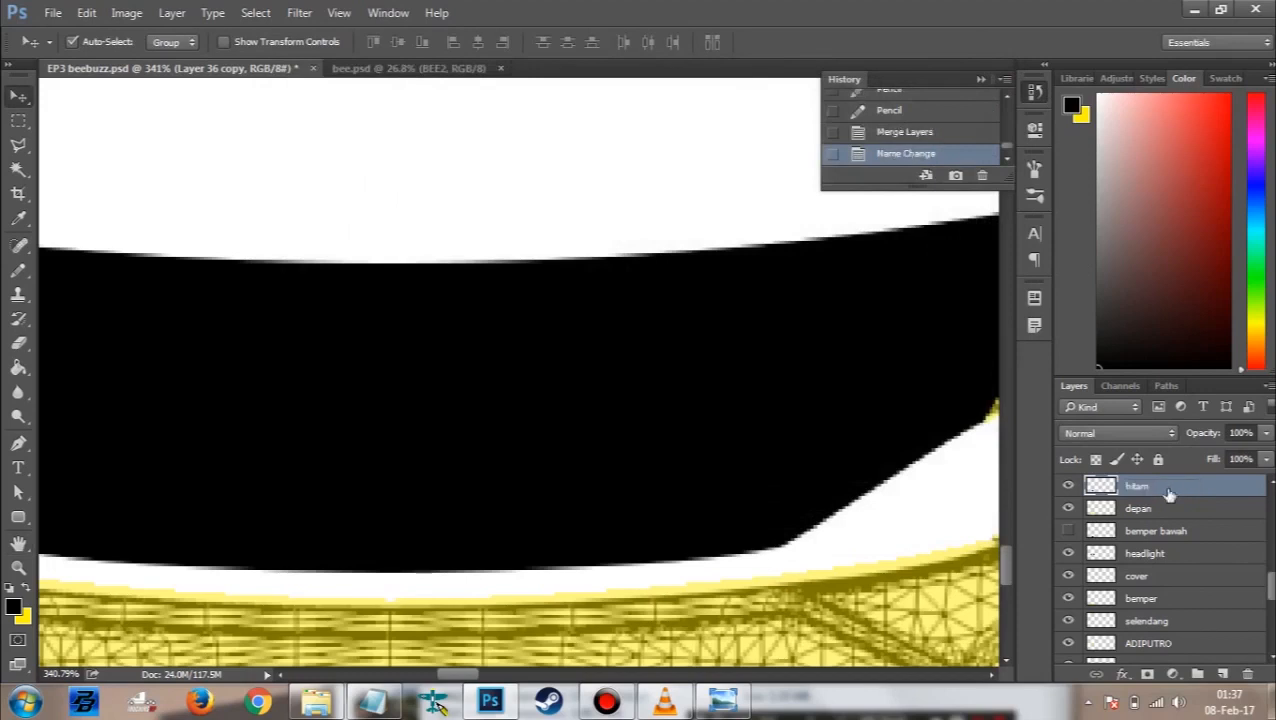
drag(1208, 432, 1164, 432)
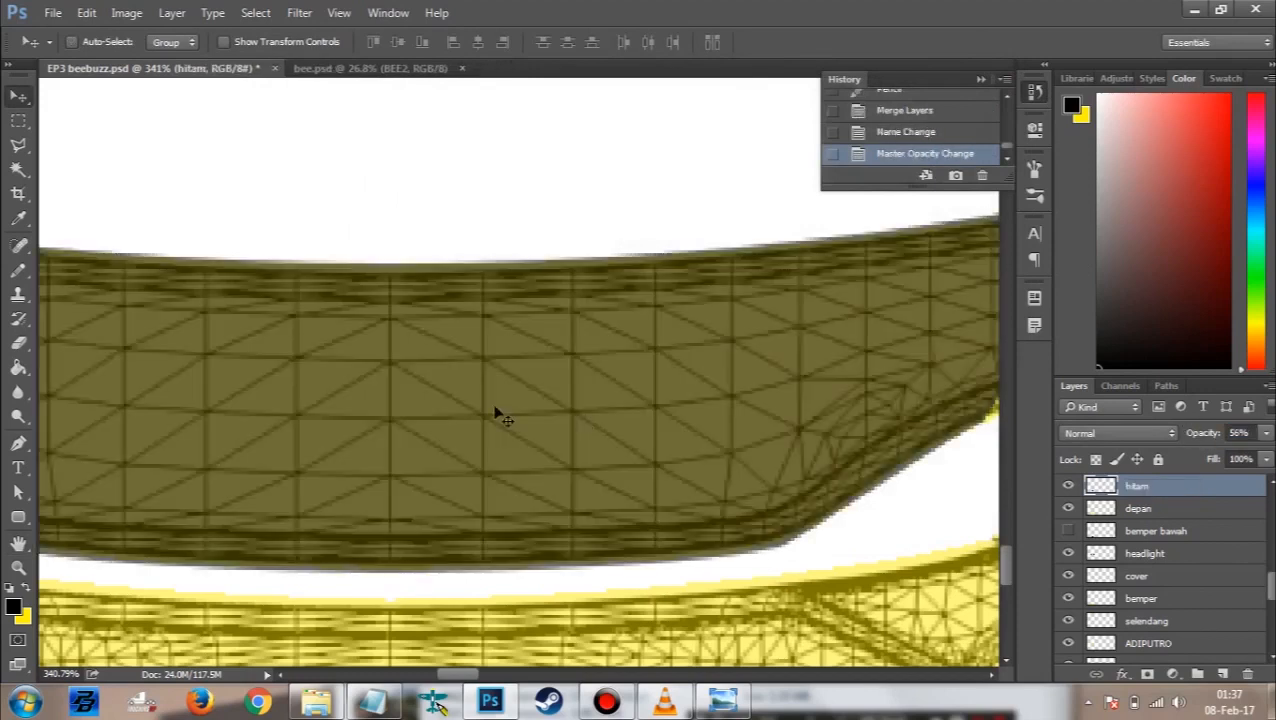
scroll(494, 411, down, 5)
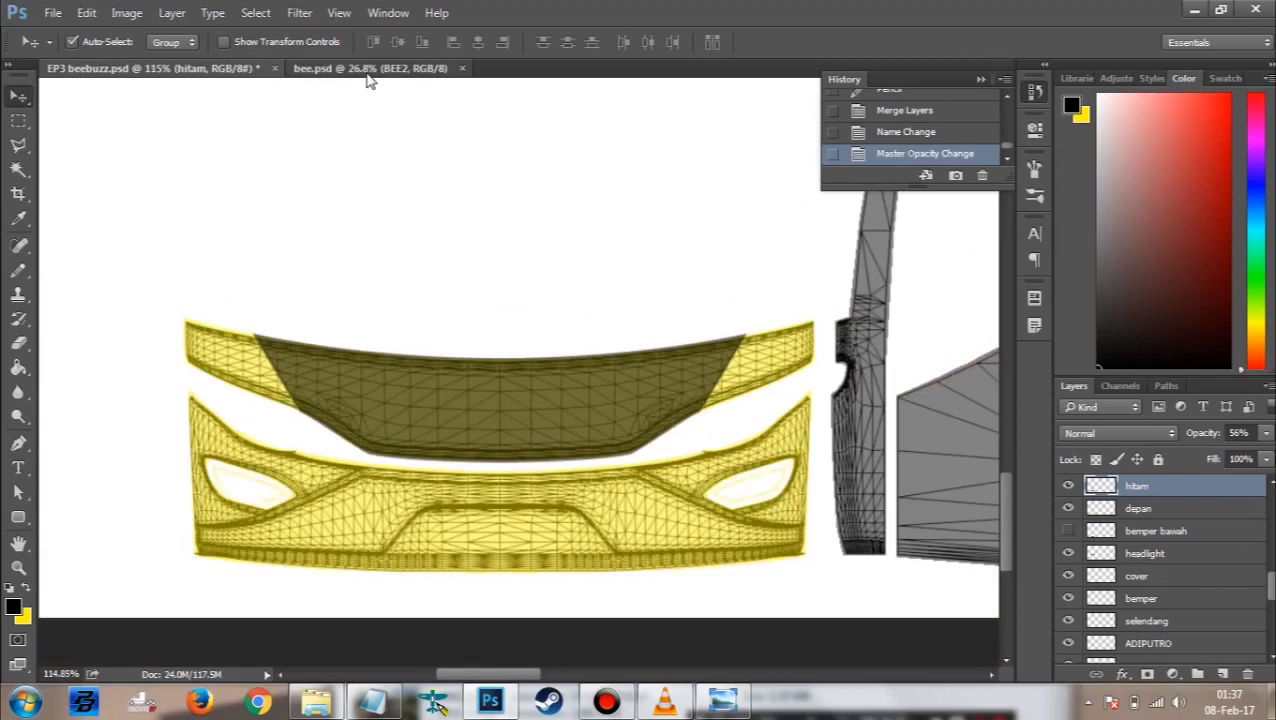
Step: Switch to the bee.psd document and examine the reference bus photo and logo artwork
click(367, 68)
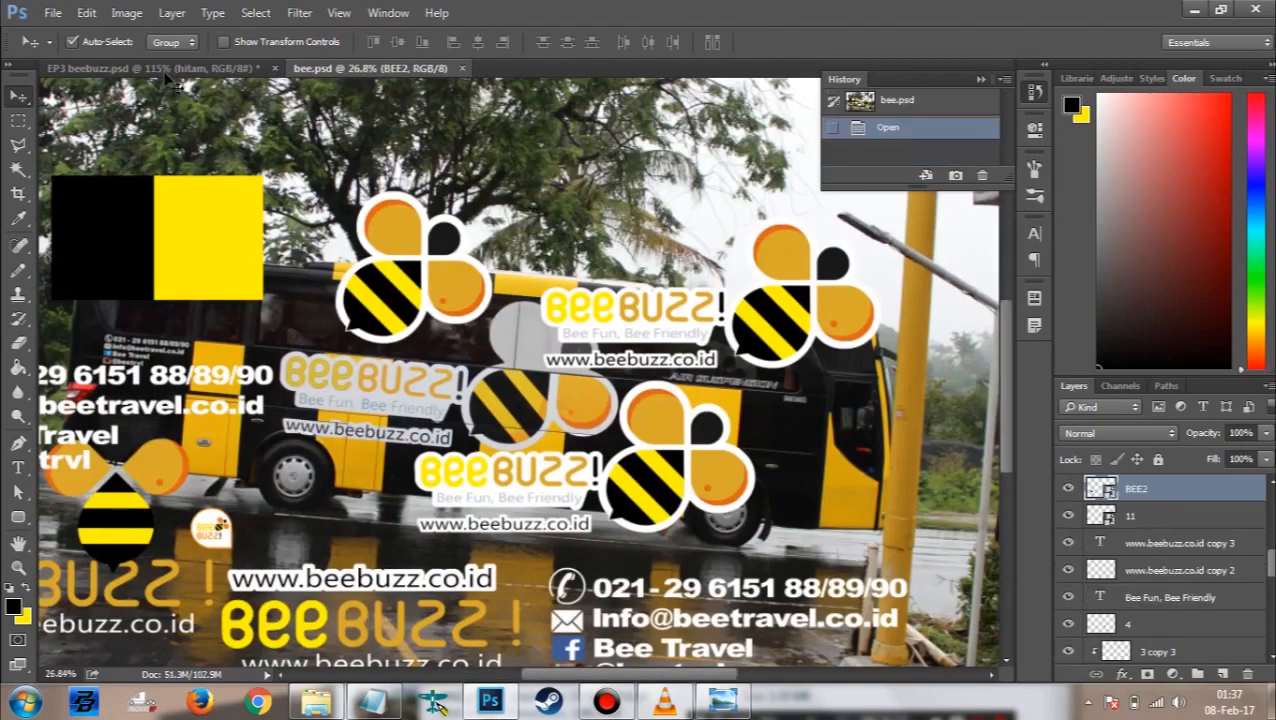
scroll(171, 74, up, 1)
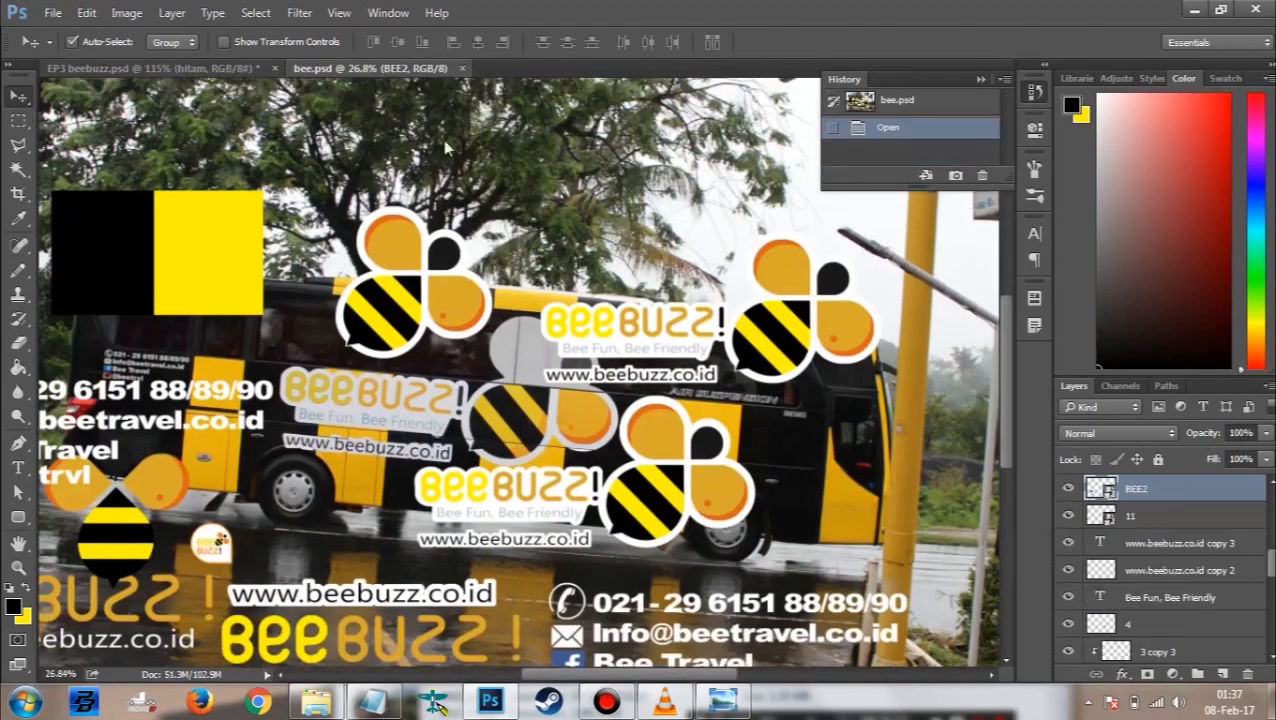
Step: Return to EP3 beebuzz.psd, duplicate the rear-window BEEBUZZ logo with its web address, and place the copy on the dark front panel
click(205, 71)
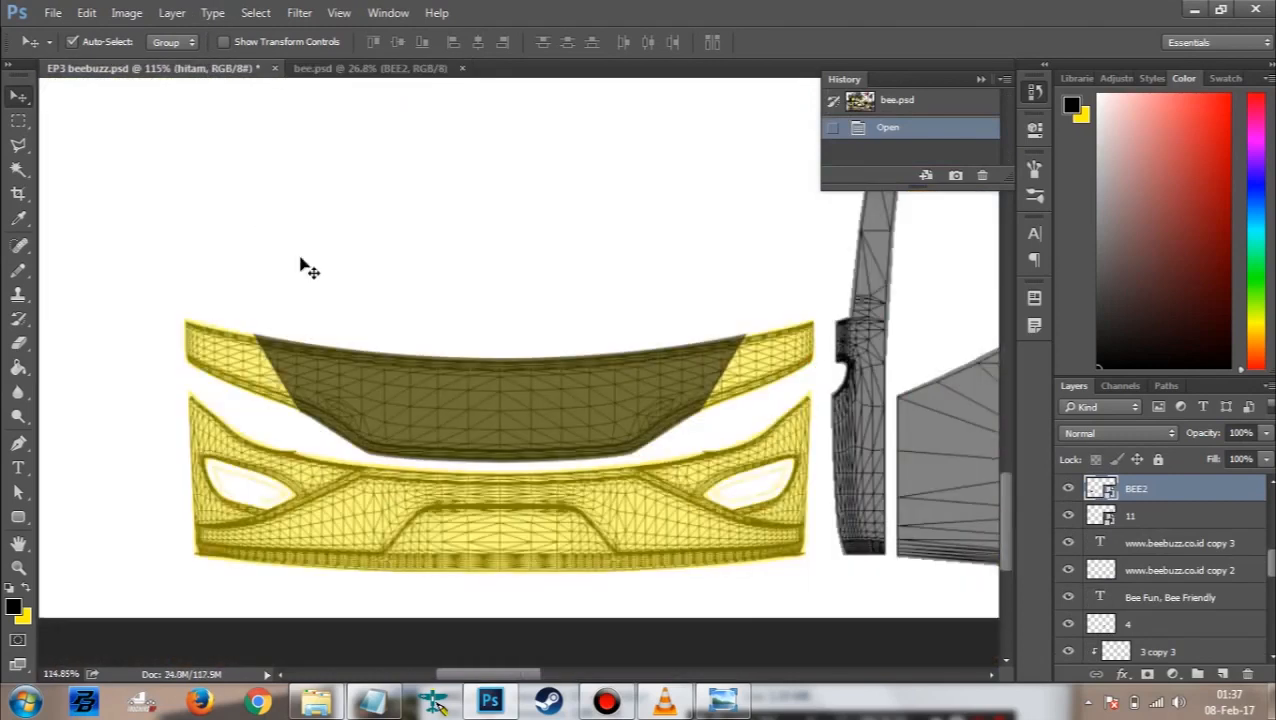
scroll(388, 286, up, 3)
scroll(392, 289, down, 5)
scroll(570, 425, up, 10)
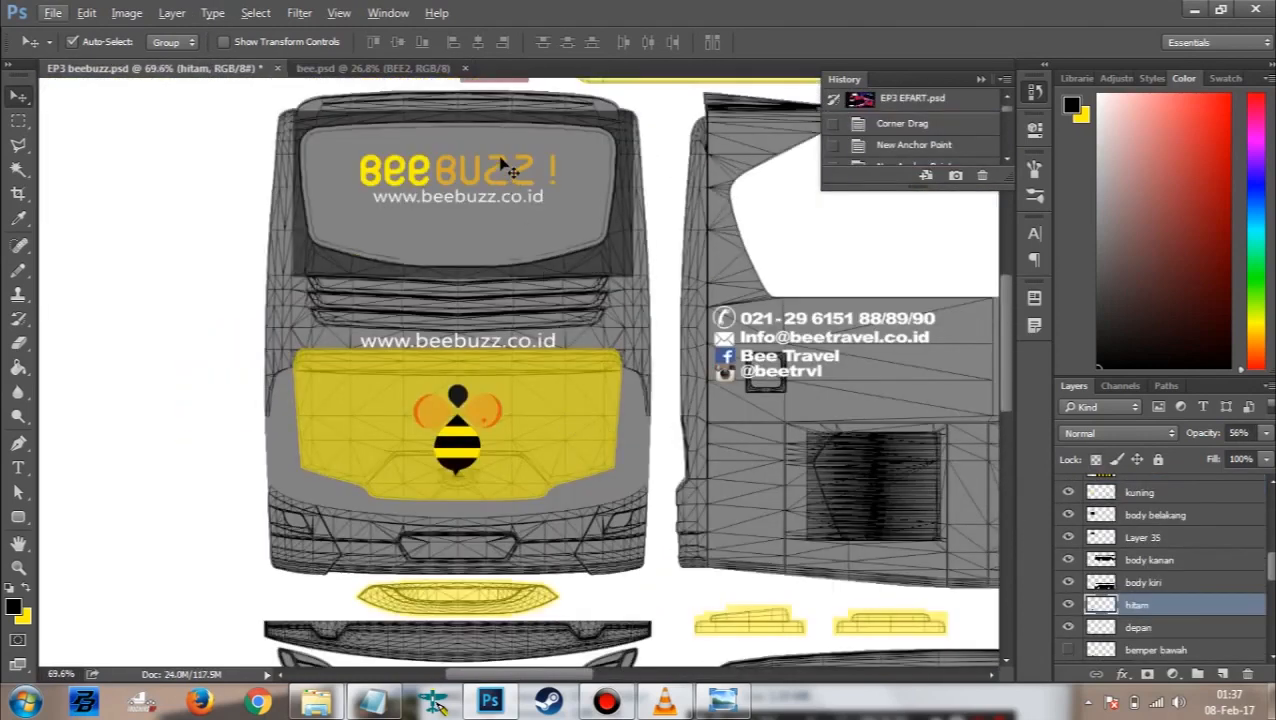
click(511, 171)
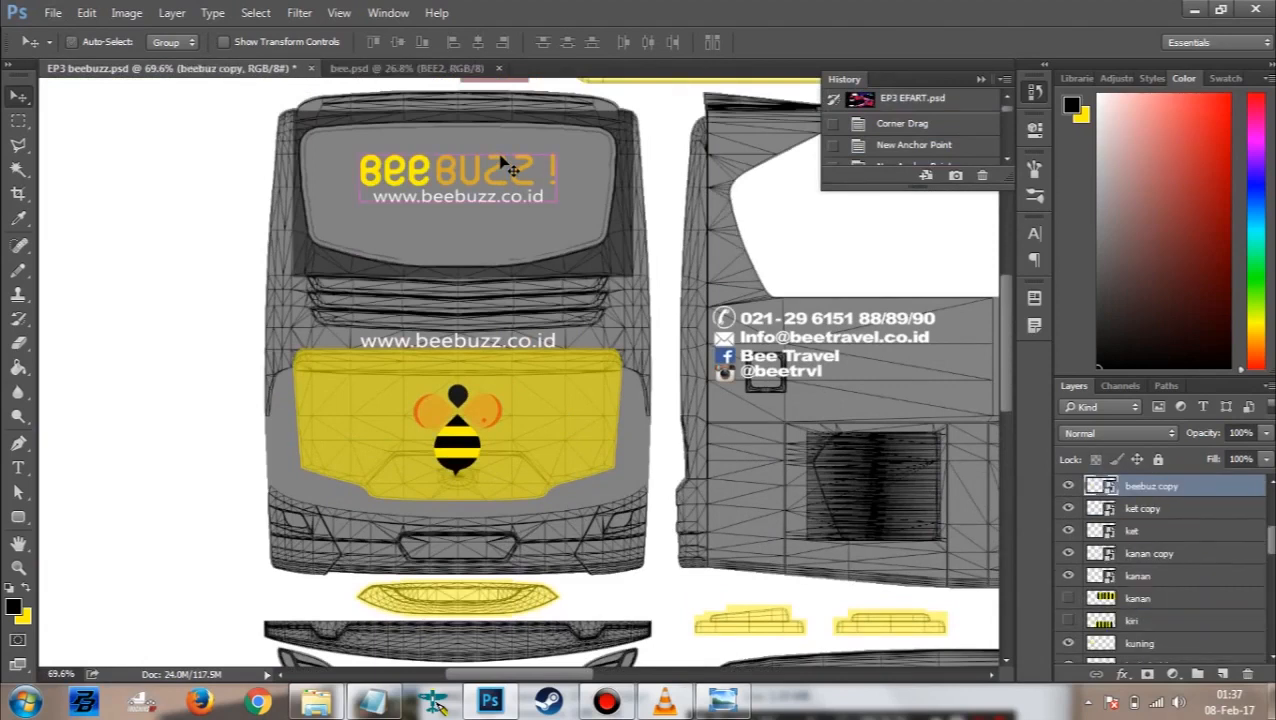
key(ctrl+j)
drag(518, 290, 528, 706)
drag(568, 645, 533, 437)
key(ctrl+t)
scroll(436, 467, up, 6)
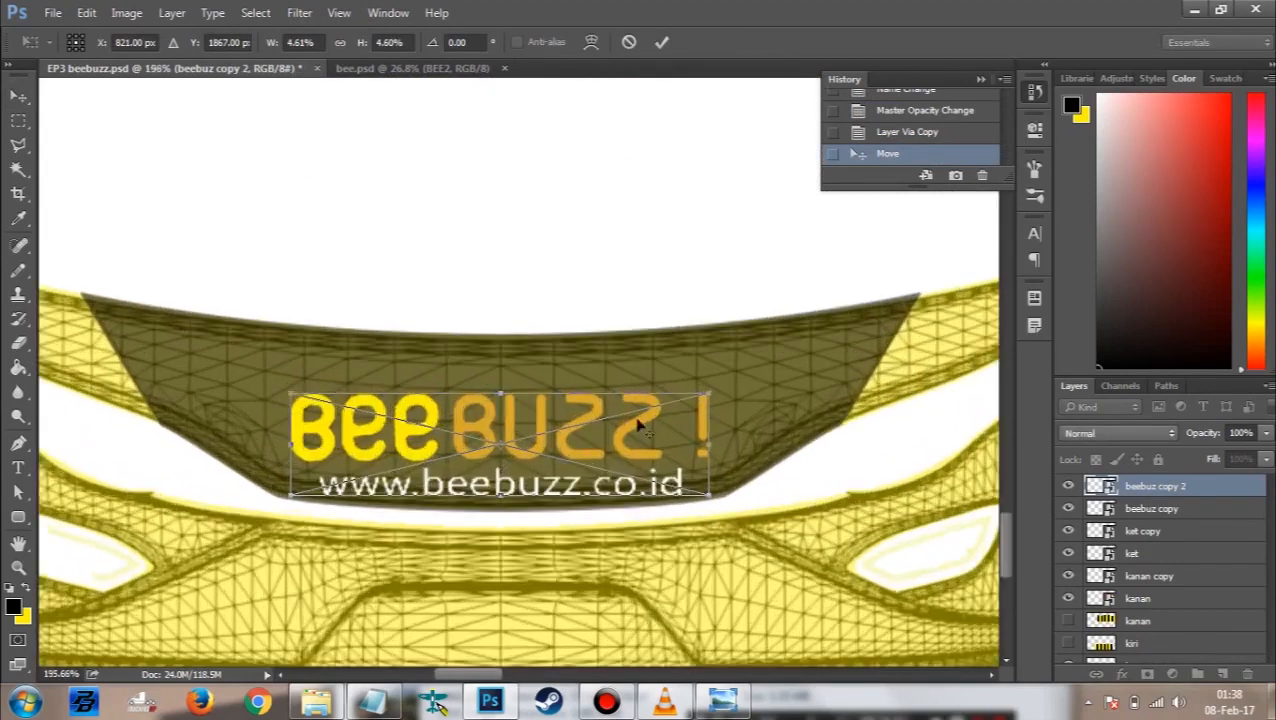
drag(625, 440, 625, 425)
key(Return)
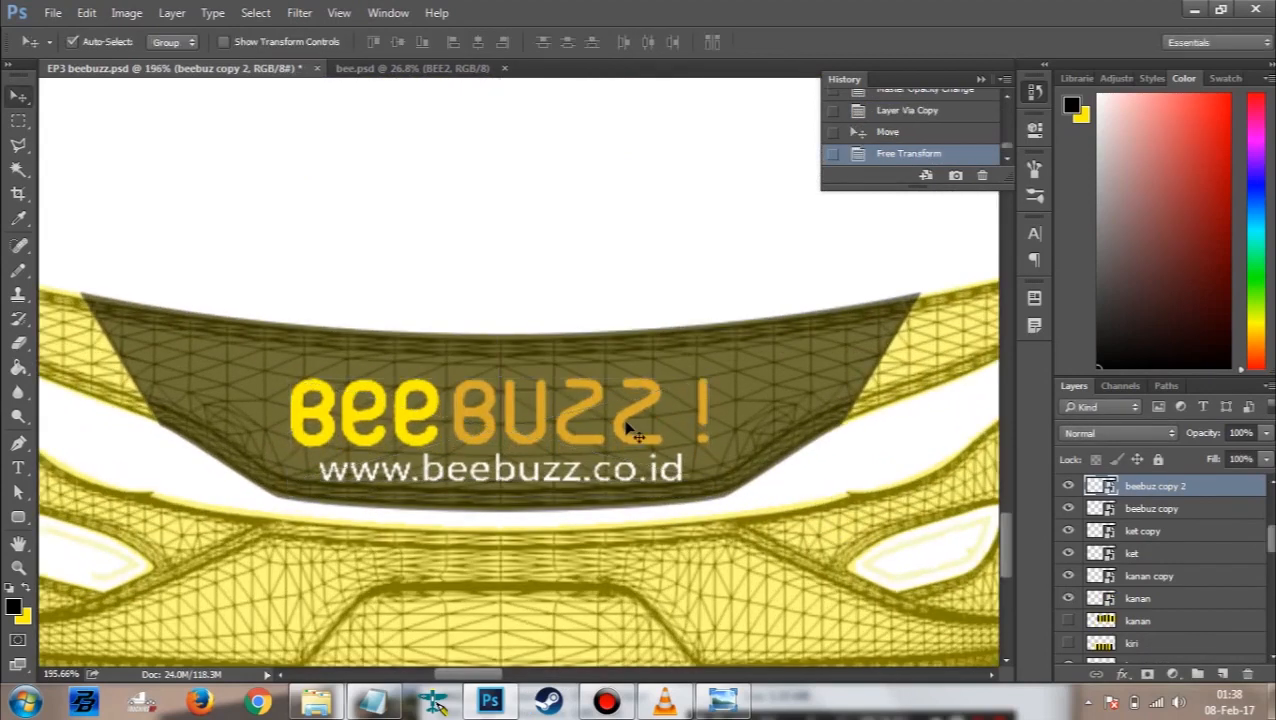
Step: Centre the logo copy horizontally and vertically on the outline of the hitam layer, deselect, and nudge the logo slightly upward
scroll(1143, 553, down, 5)
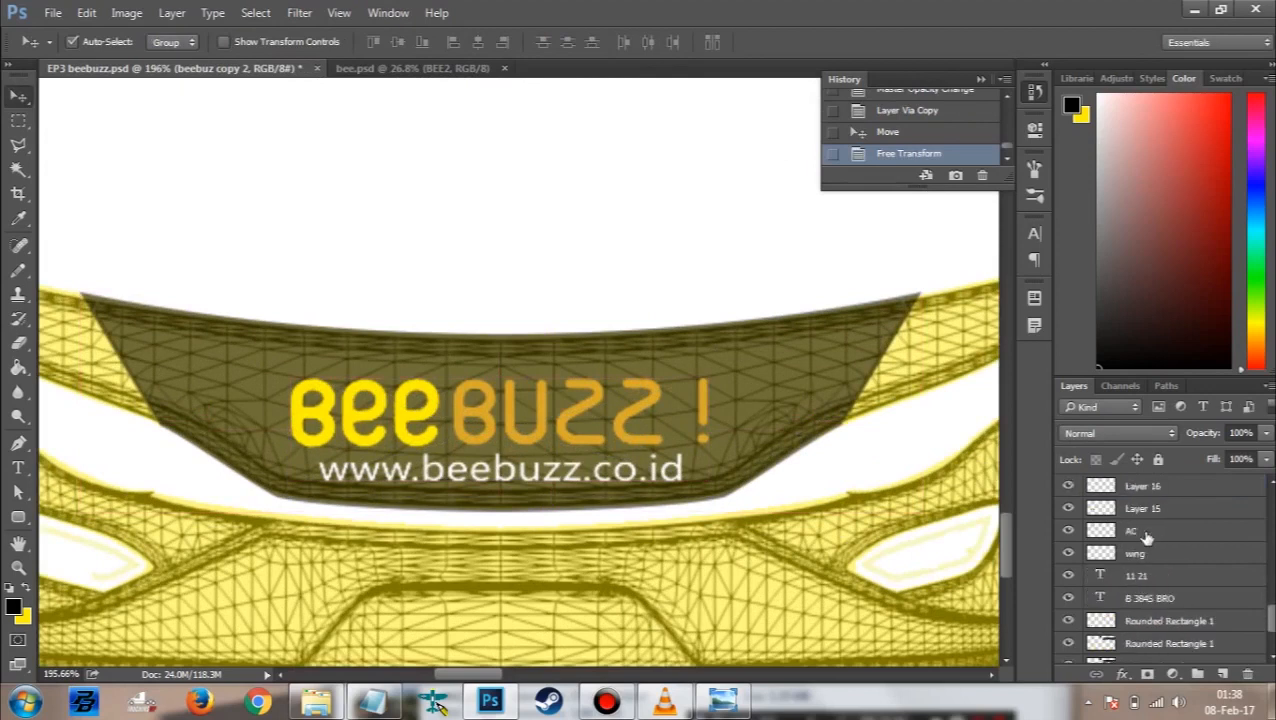
scroll(1143, 553, up, 1)
scroll(1143, 555, up, 1)
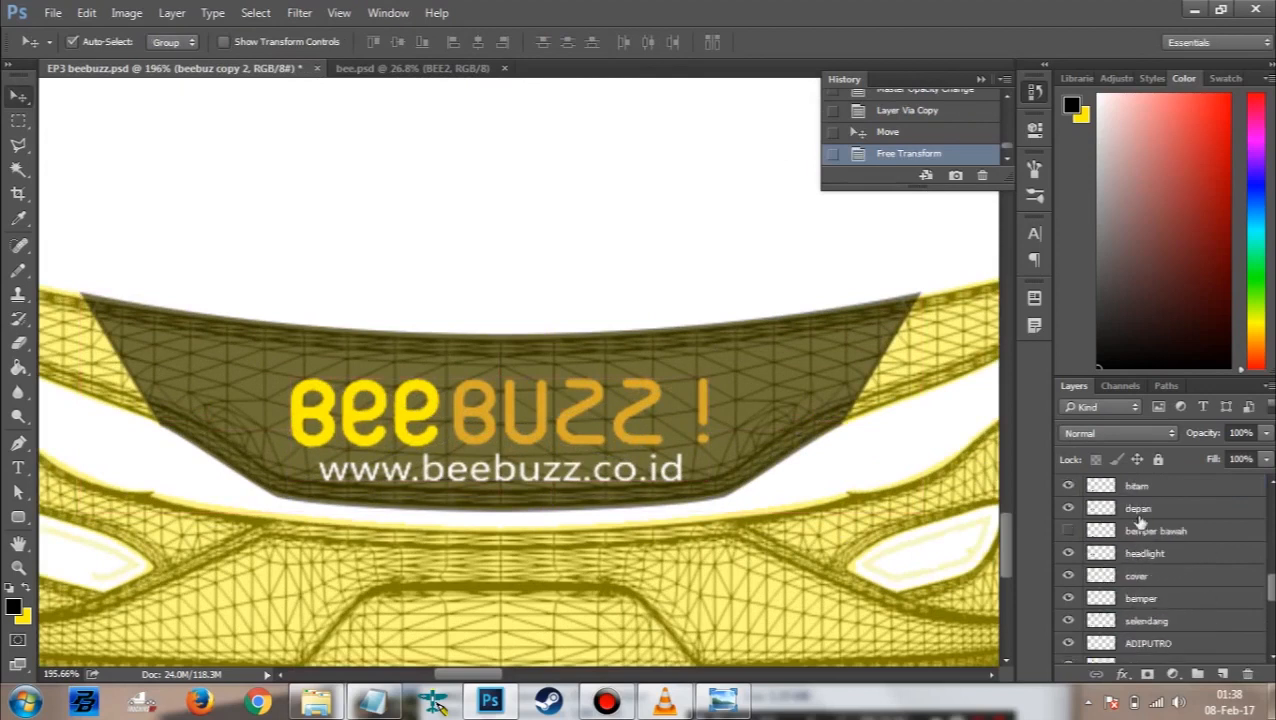
ctrl+click(1101, 487)
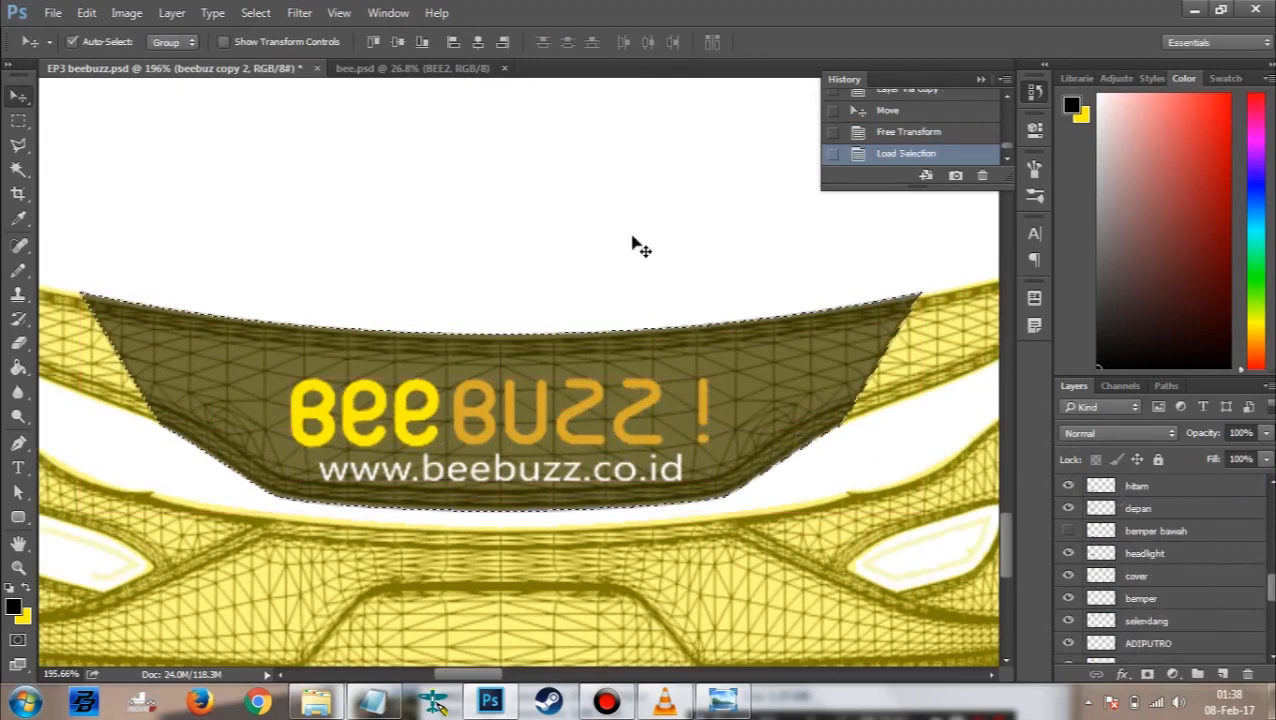
click(479, 43)
click(400, 42)
key(ctrl+d)
key(Up)
key(Up)
key(Up)
key(Up)
key(Up)
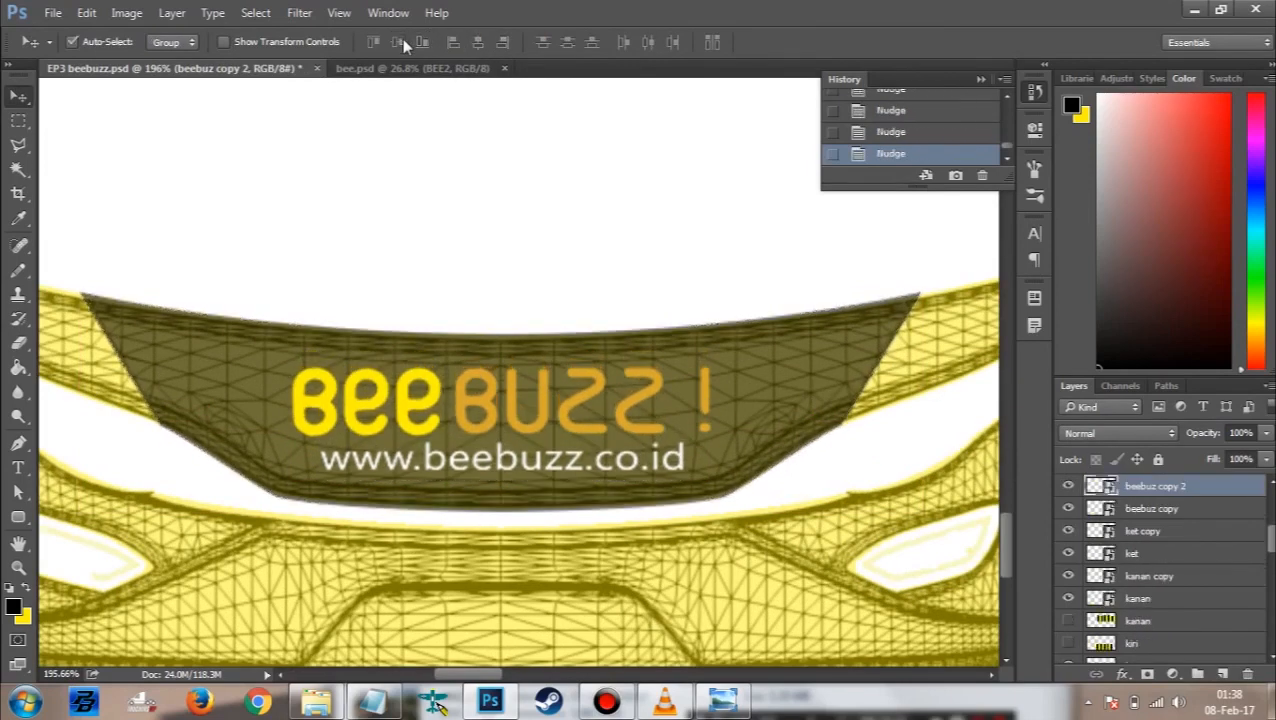
Step: Review the whole livery template and compare it with the reference bus photo in bee.psd
scroll(530, 216, down, 4)
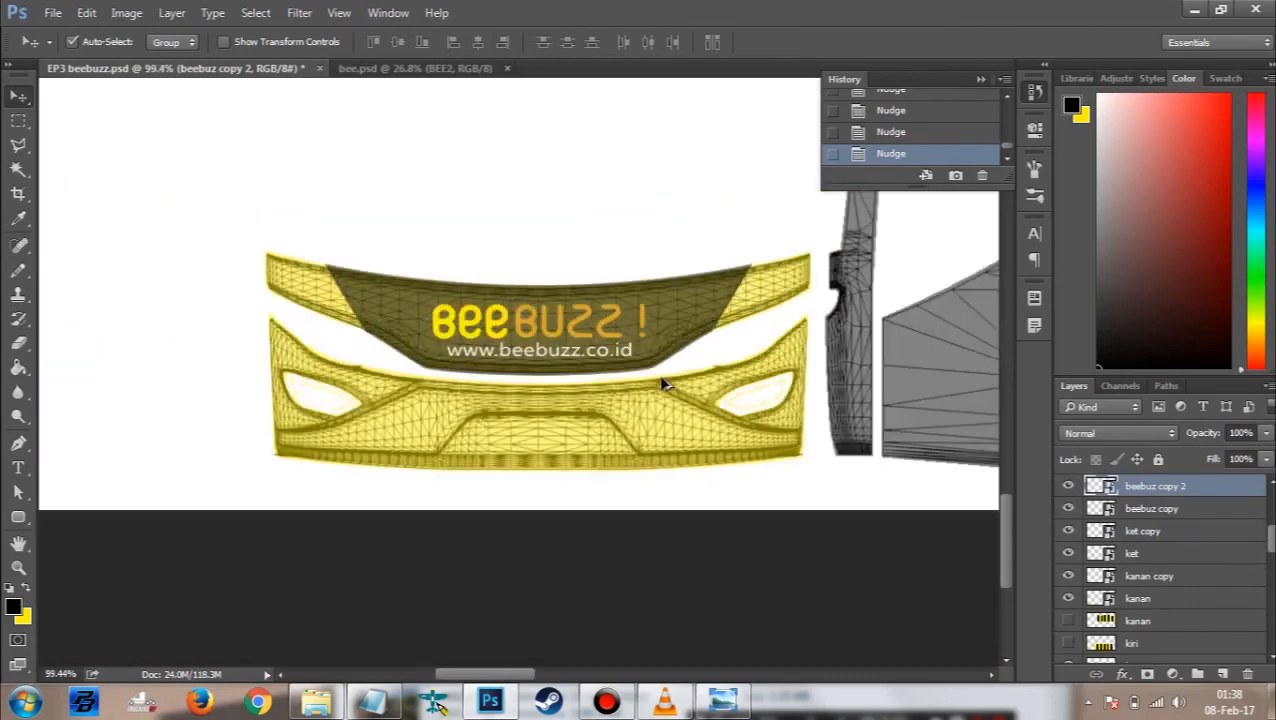
scroll(663, 383, down, 4)
scroll(732, 396, up, 4)
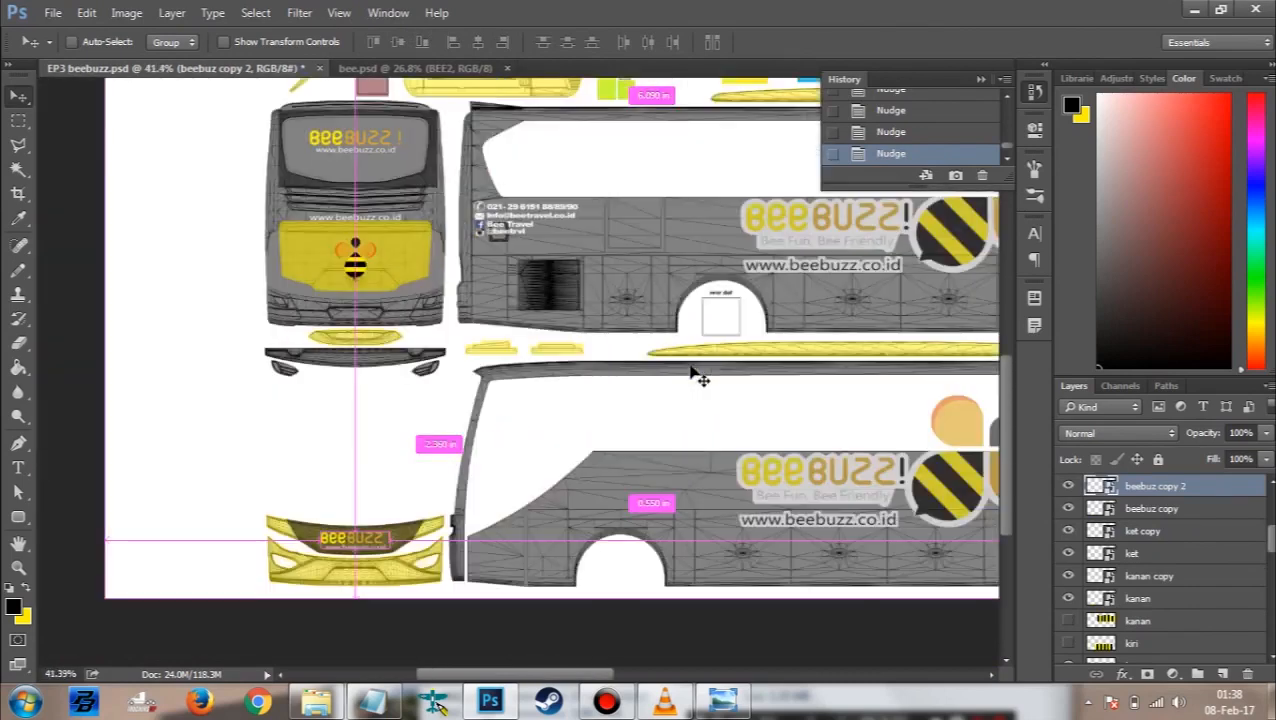
scroll(697, 376, down, 2)
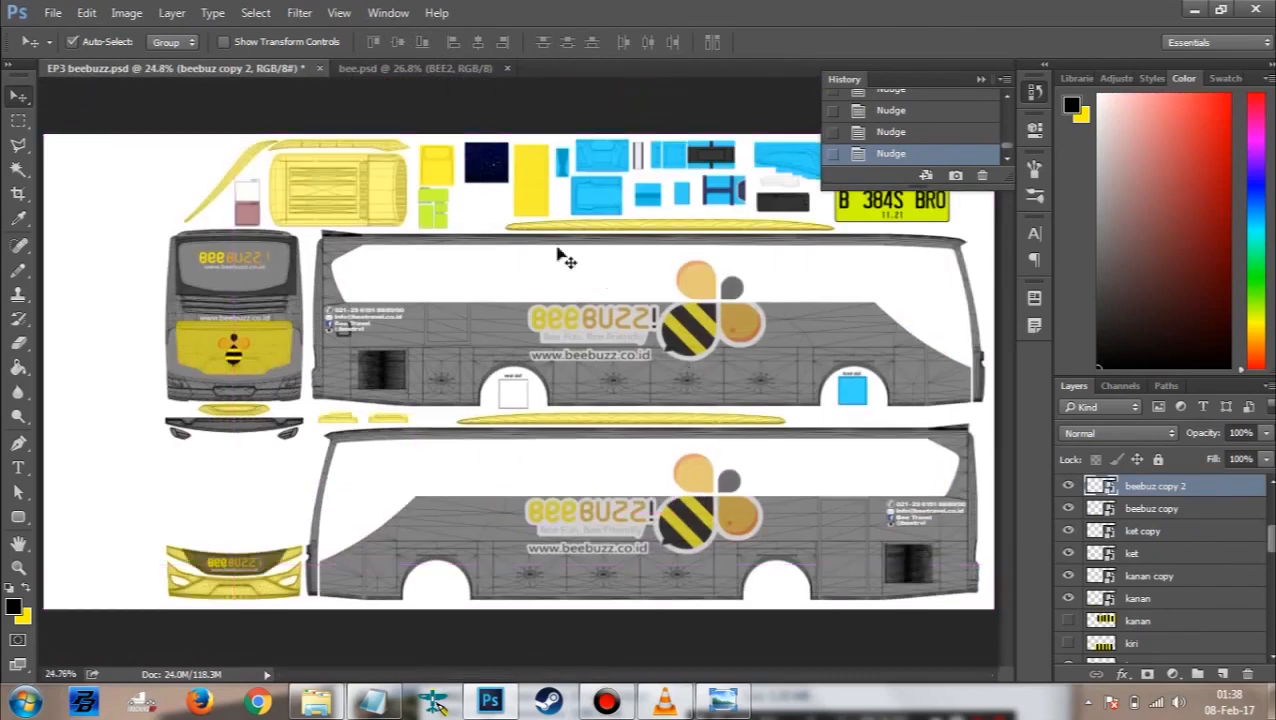
click(408, 70)
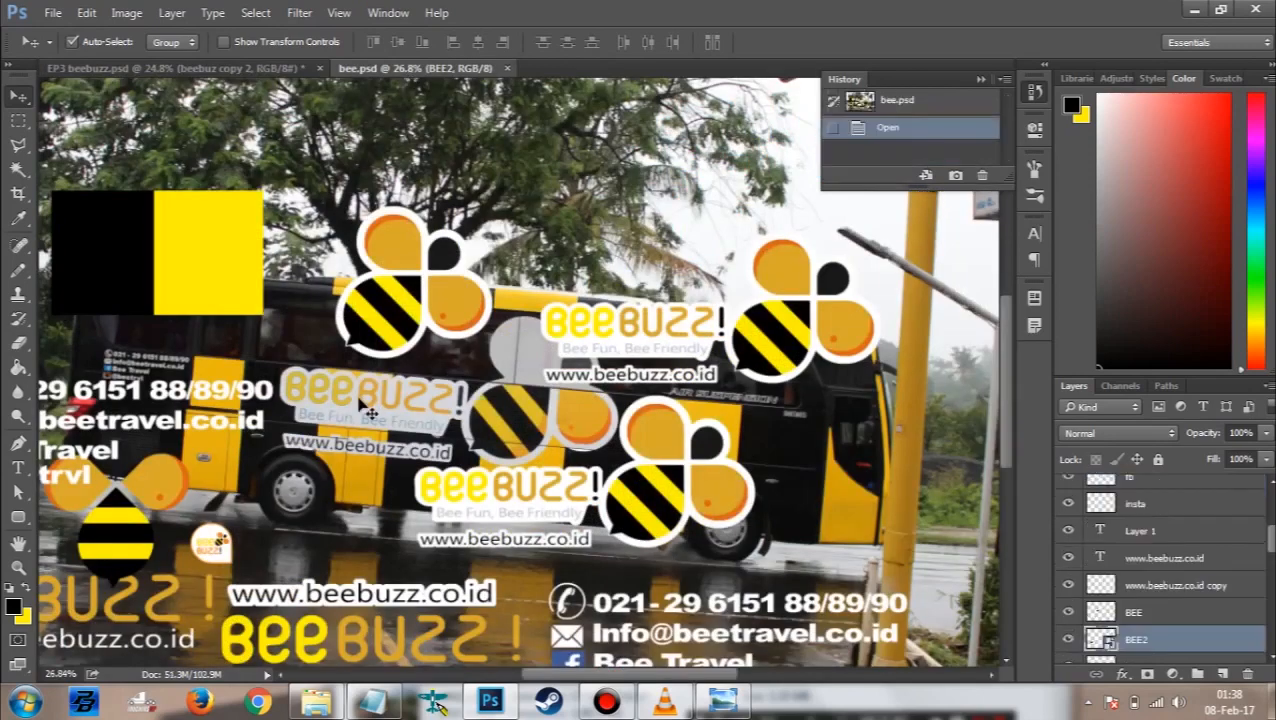
click(175, 67)
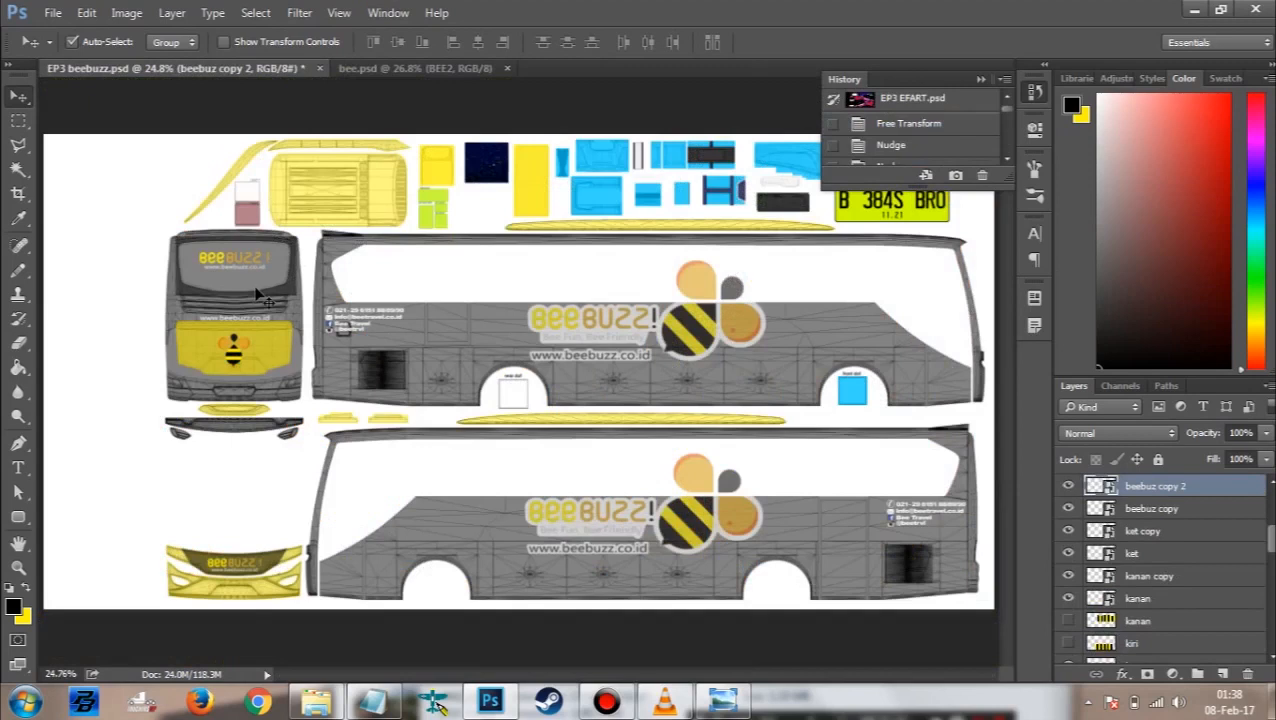
Step: Set the Type tool's font to Arial Black
key(y)
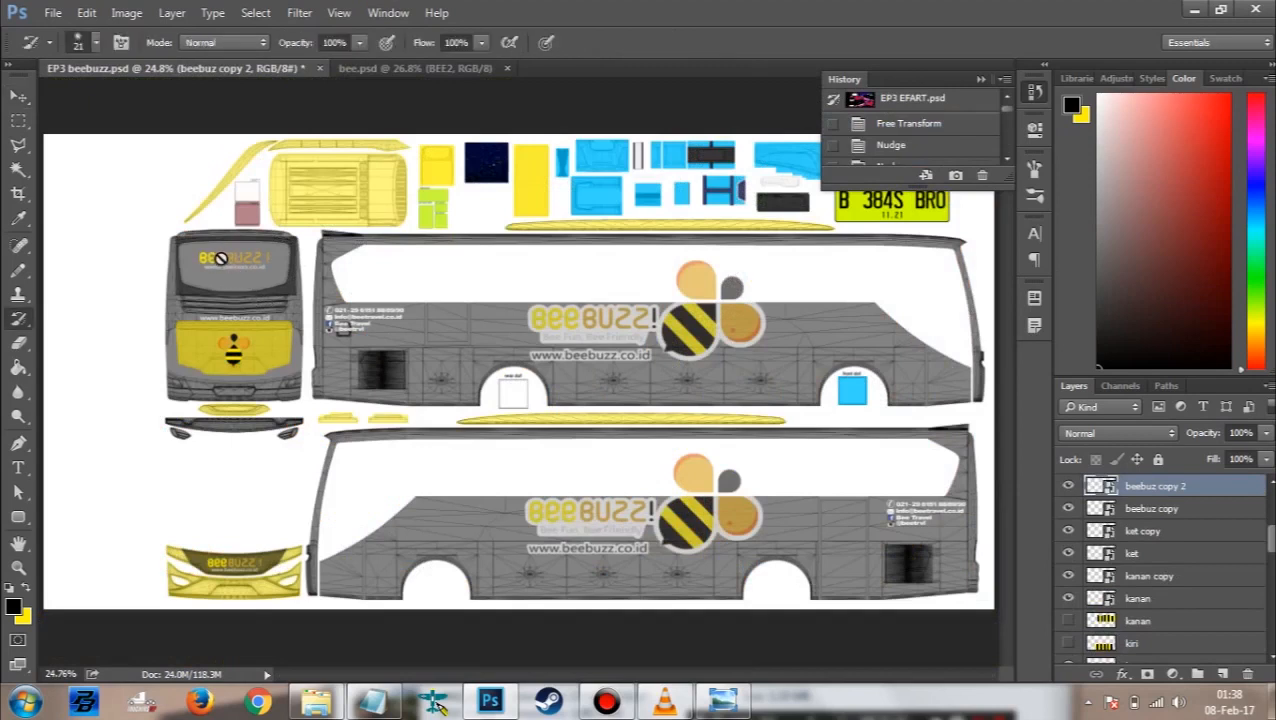
key(t)
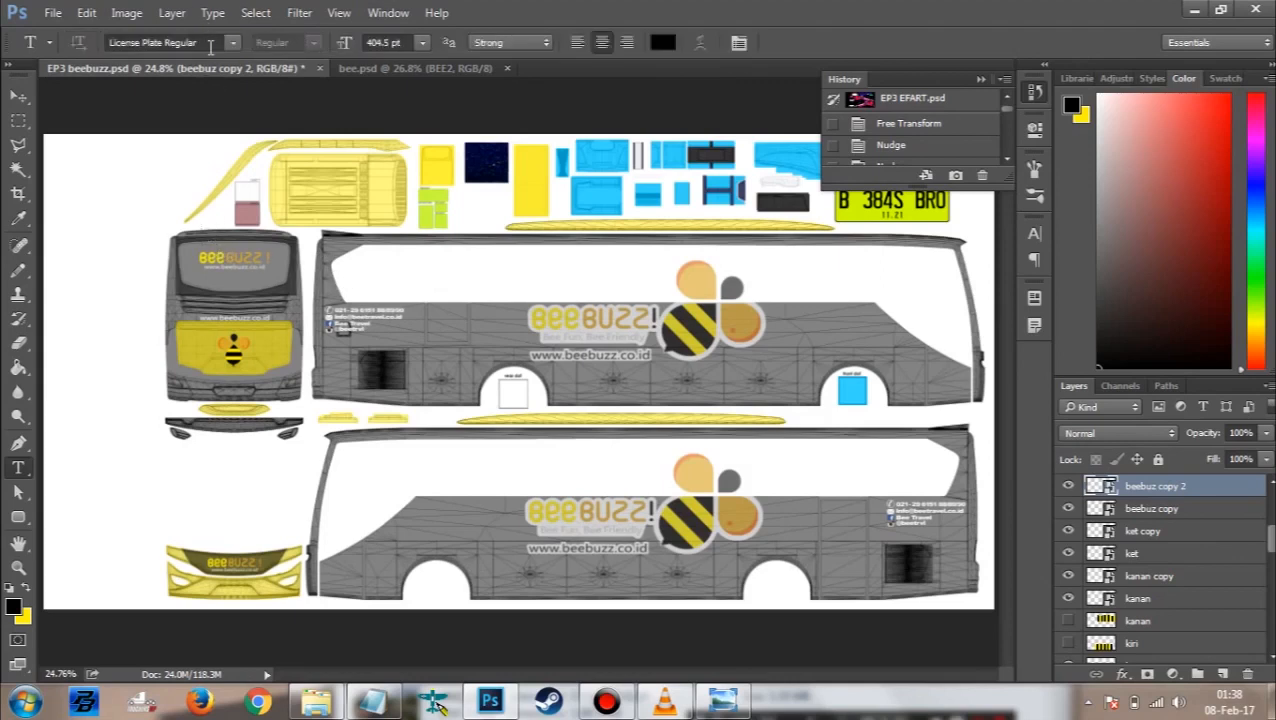
click(210, 43)
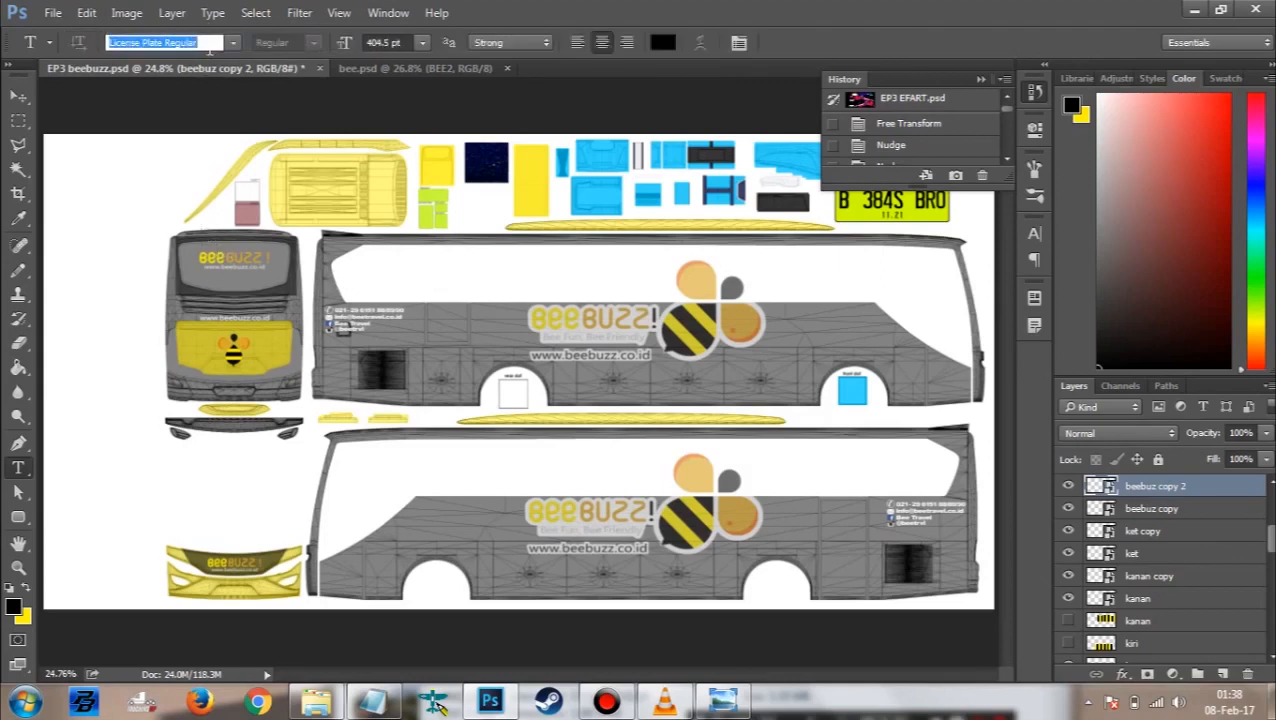
text(a)
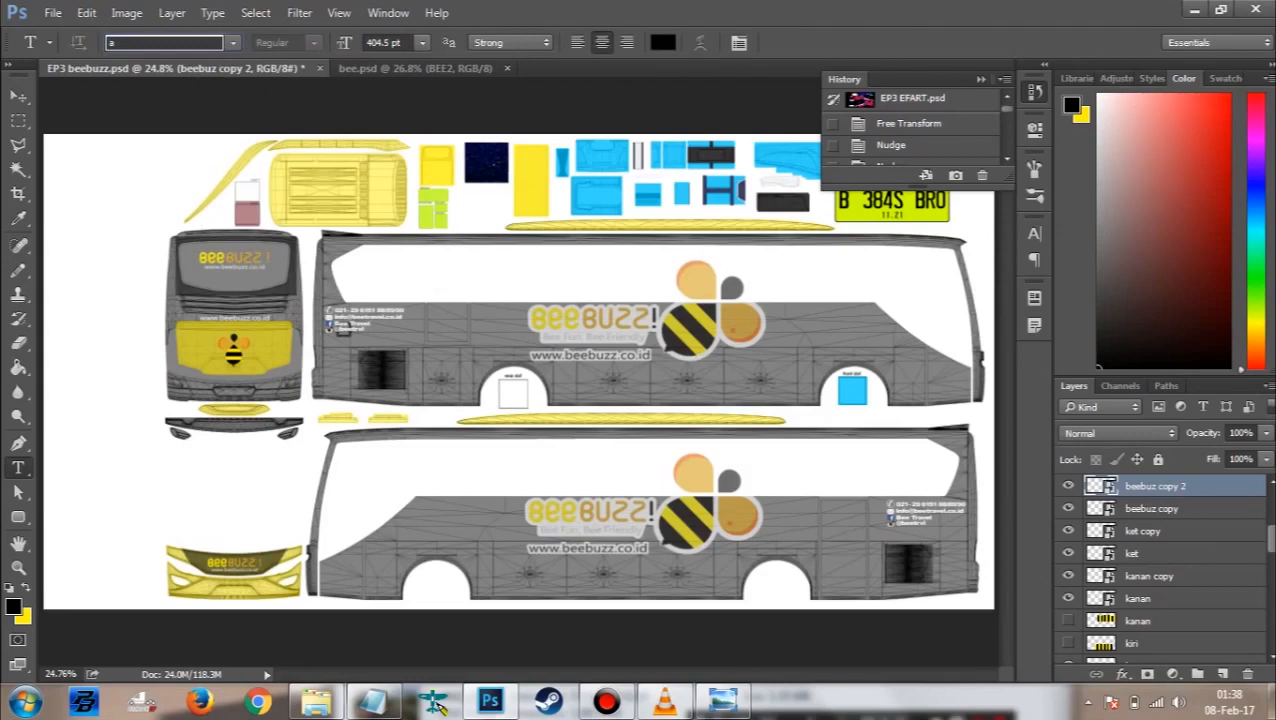
click(232, 42)
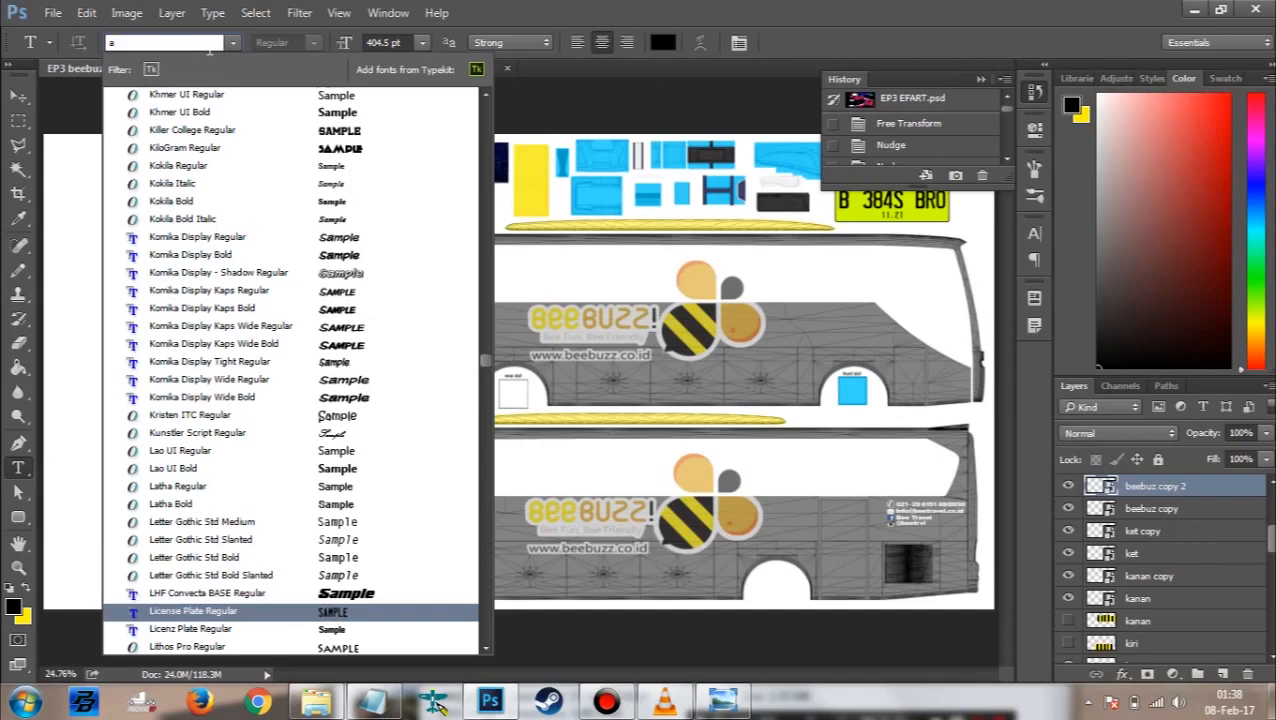
text(r)
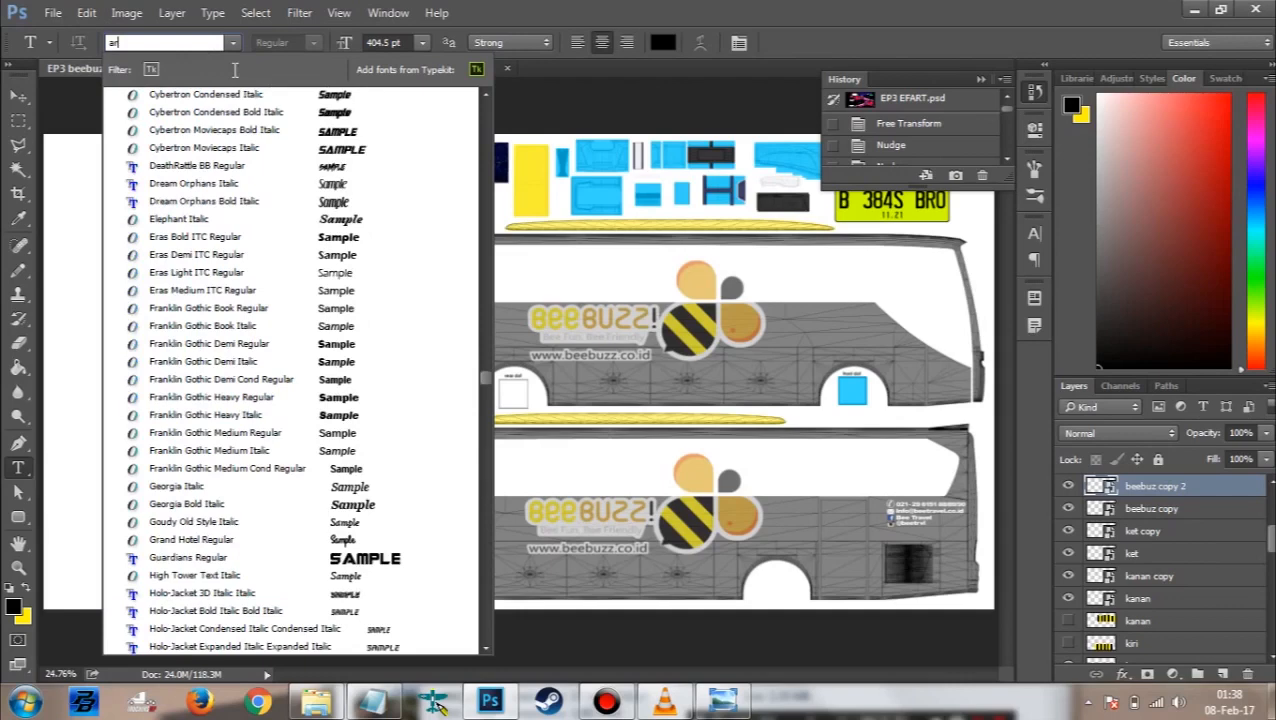
scroll(235, 70, down, 15)
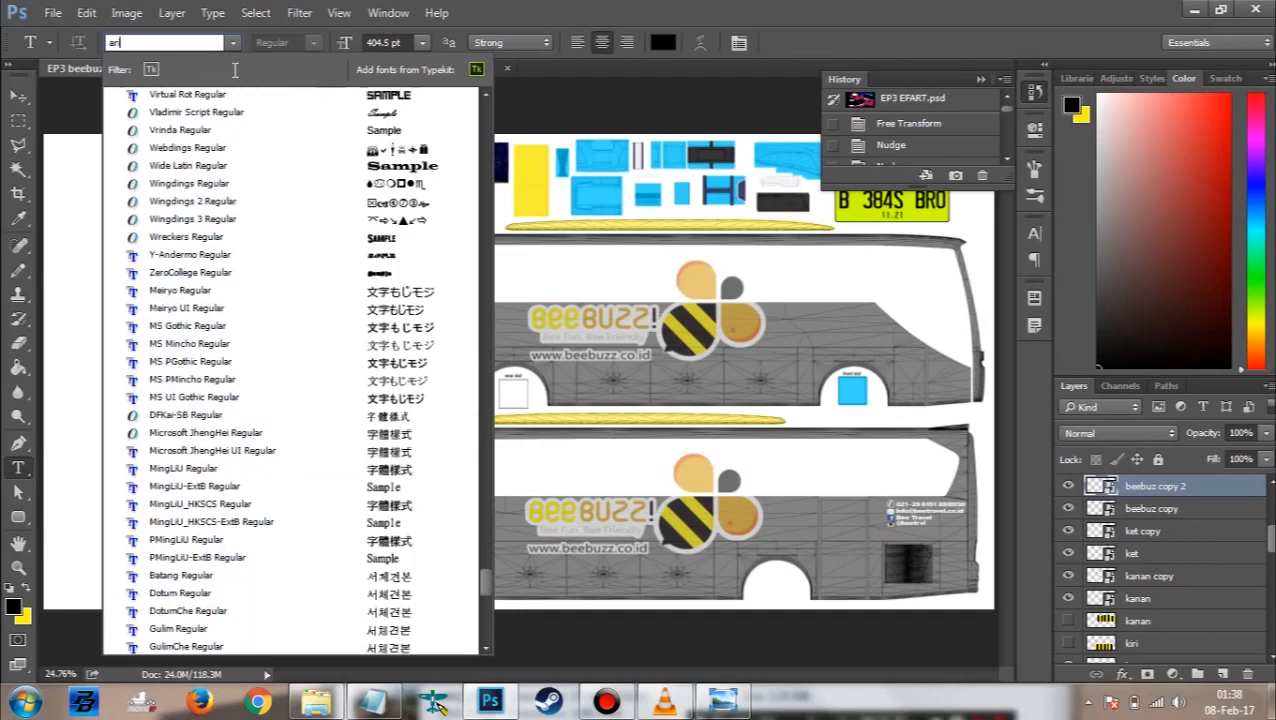
text(ia)
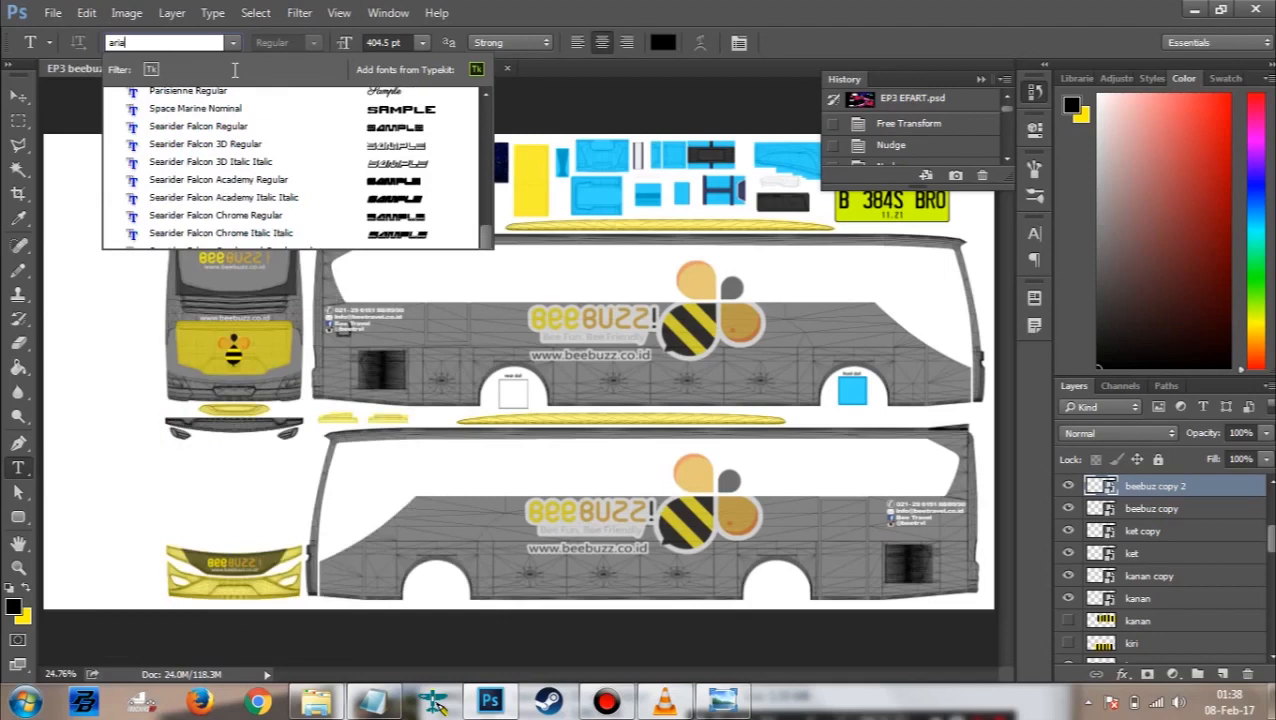
text(l)
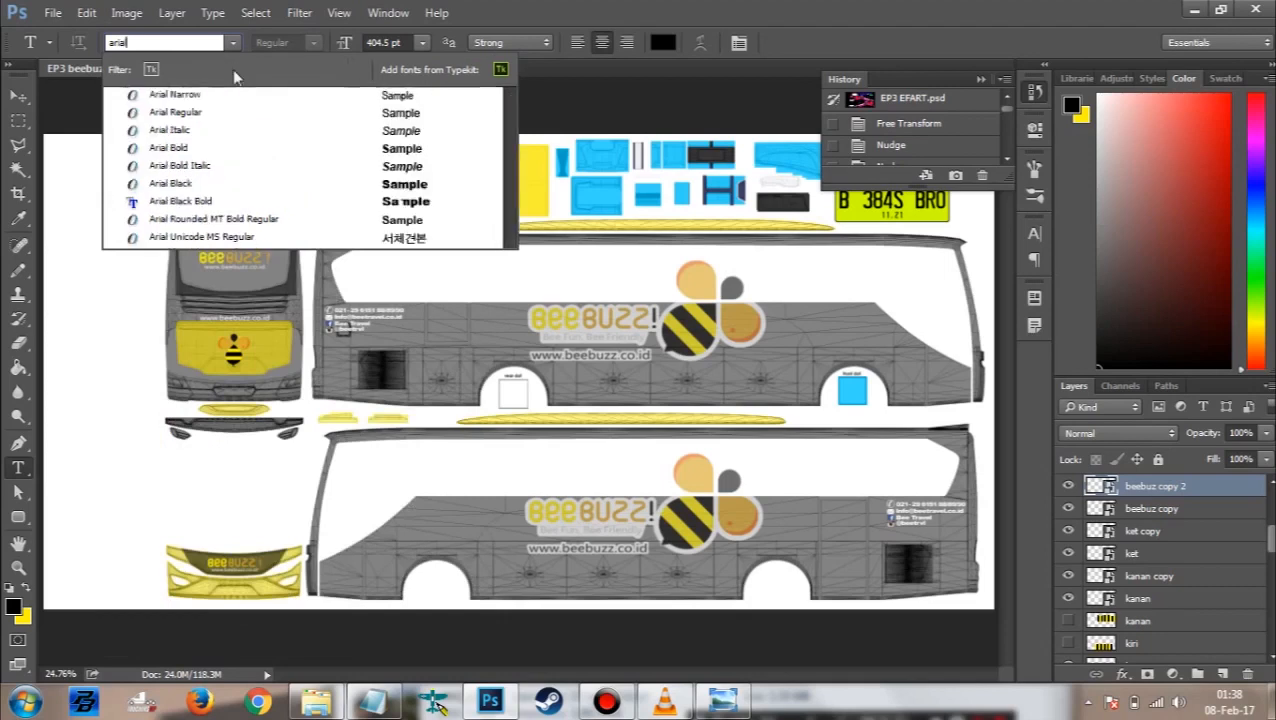
click(366, 185)
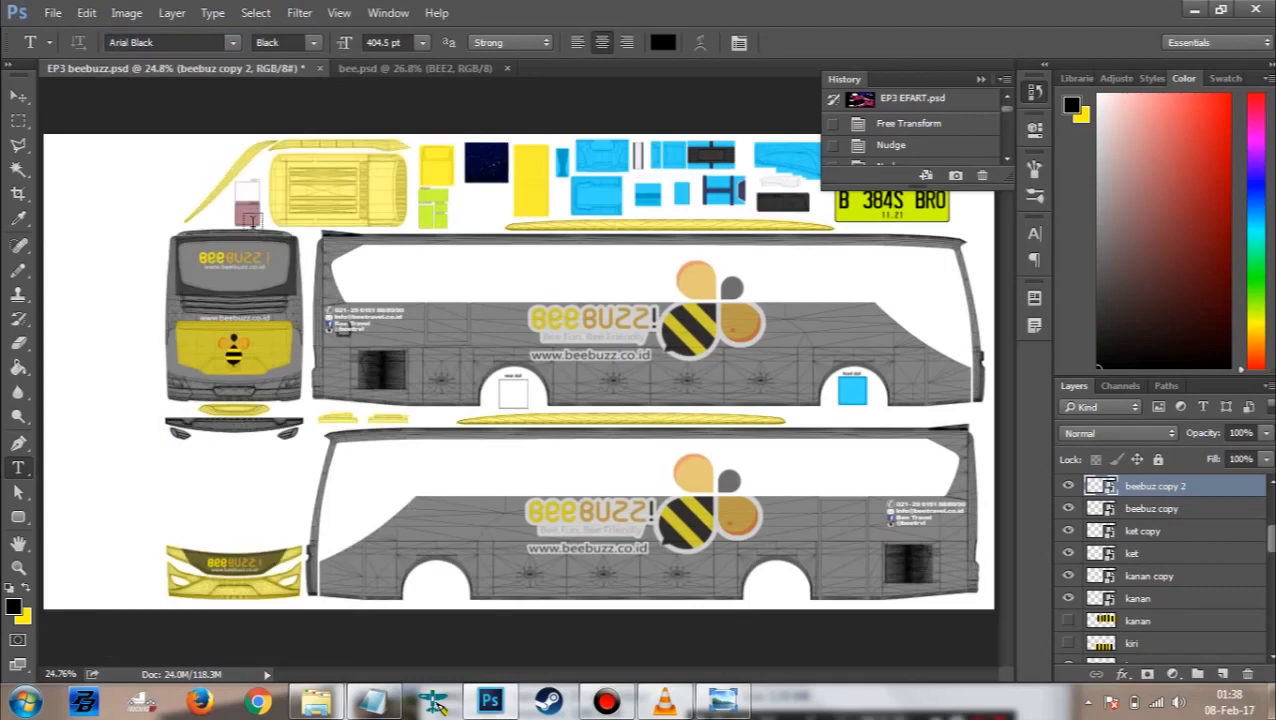
Step: Set the text colour to white (ffffff)
click(664, 44)
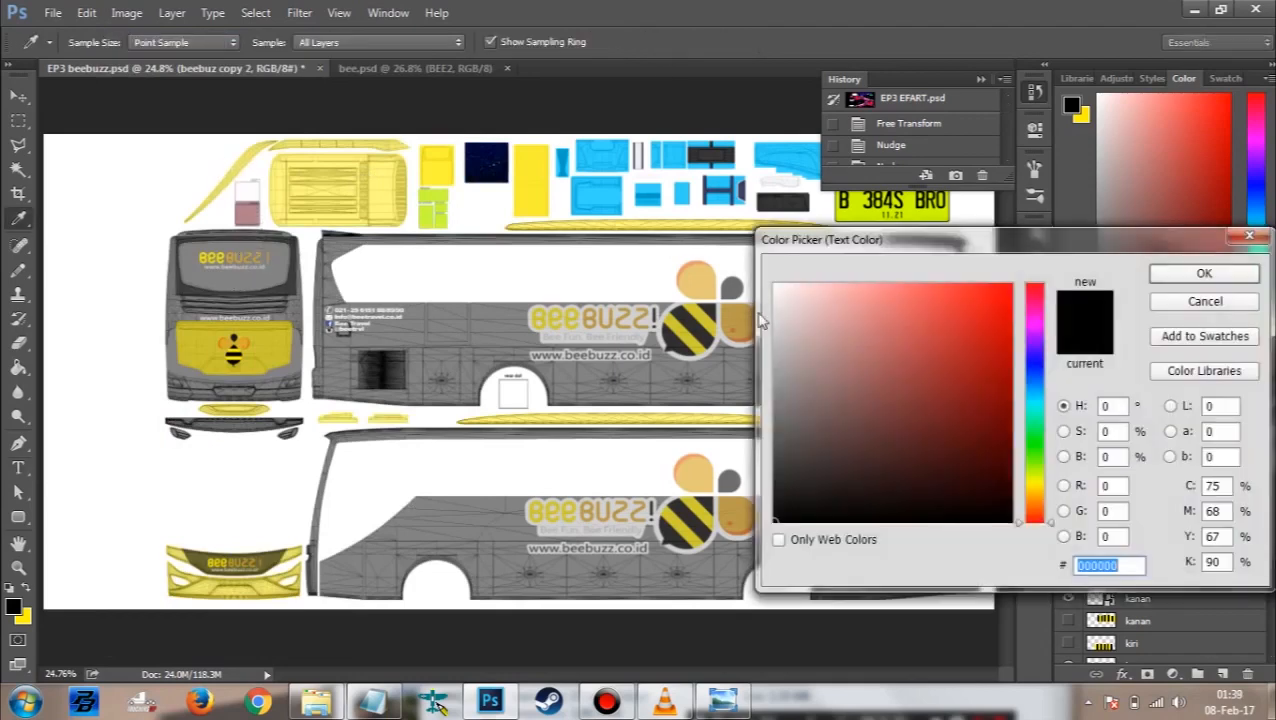
click(748, 278)
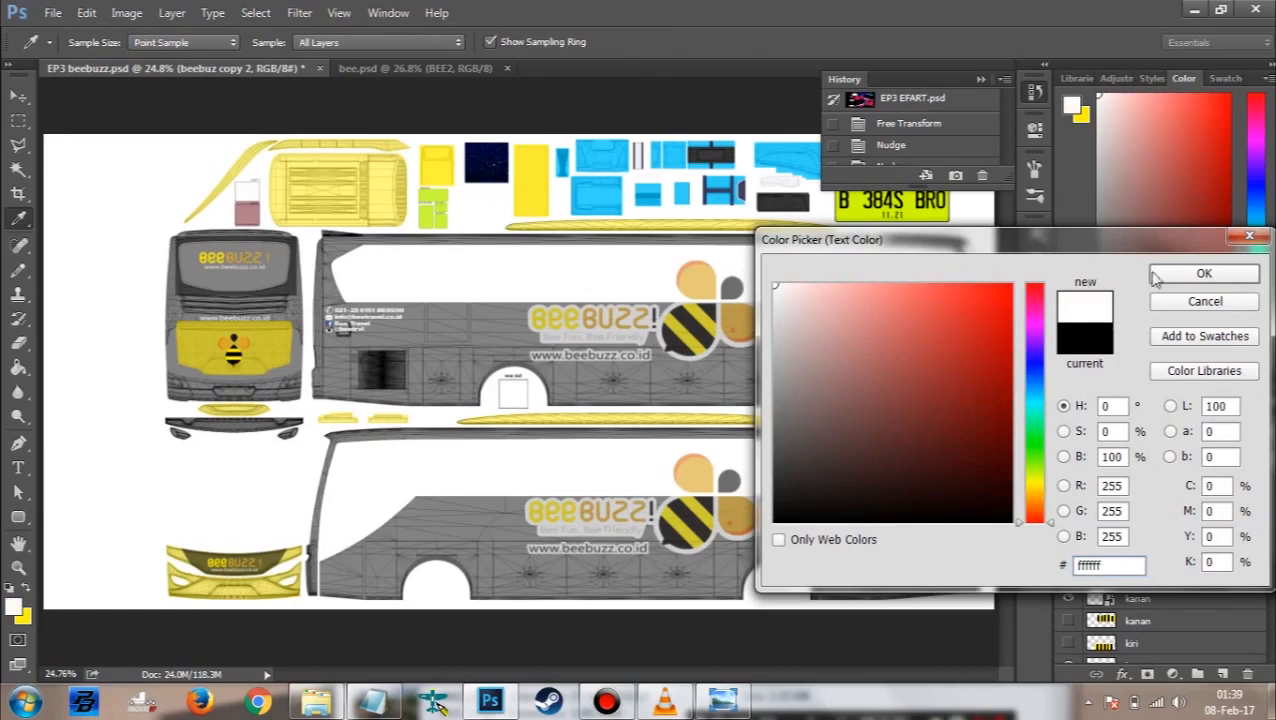
click(1190, 273)
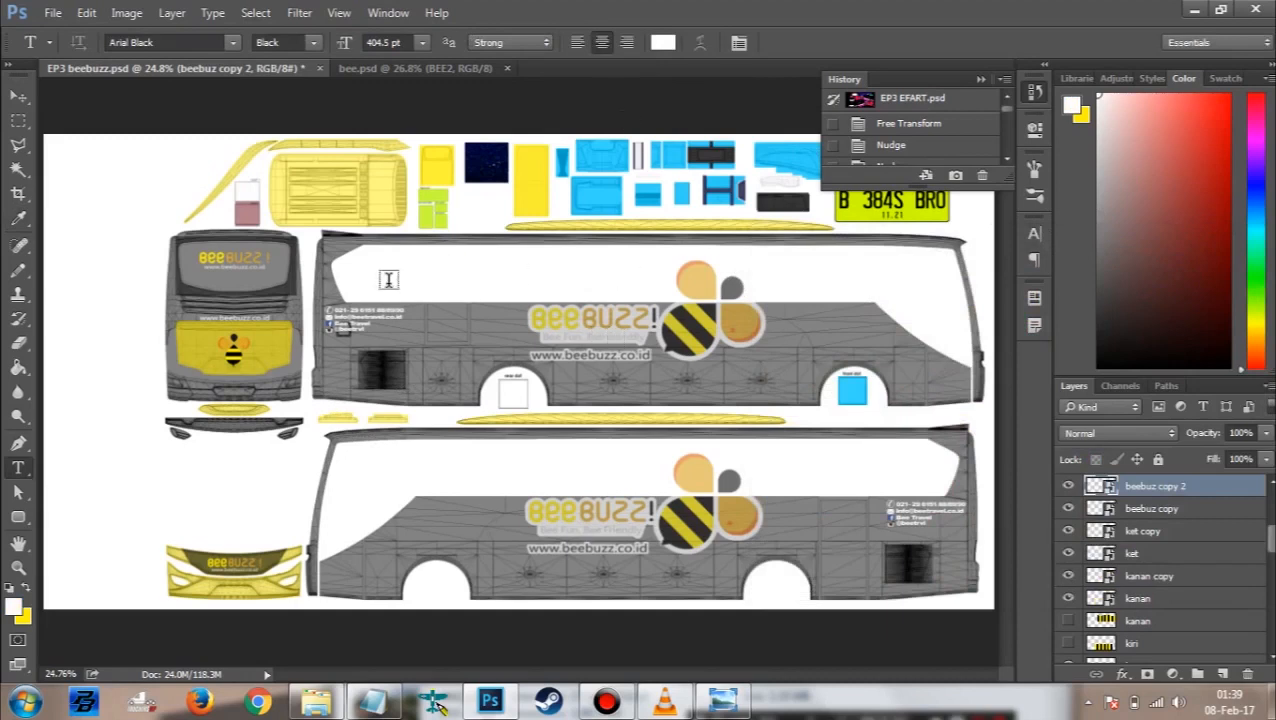
Step: Add the text PARIWISATA at 66.5 pt and position it across the rear panel and the upper side view
click(388, 320)
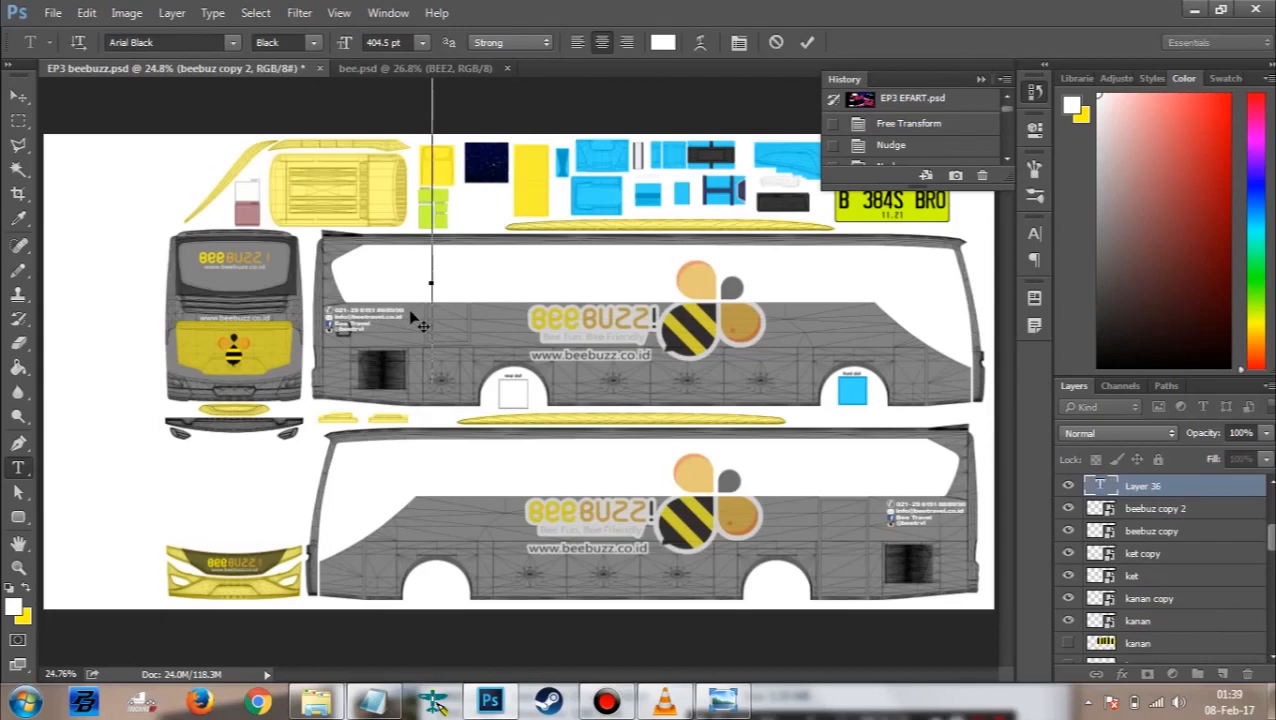
drag(355, 45, 80, 42)
drag(346, 46, 190, 40)
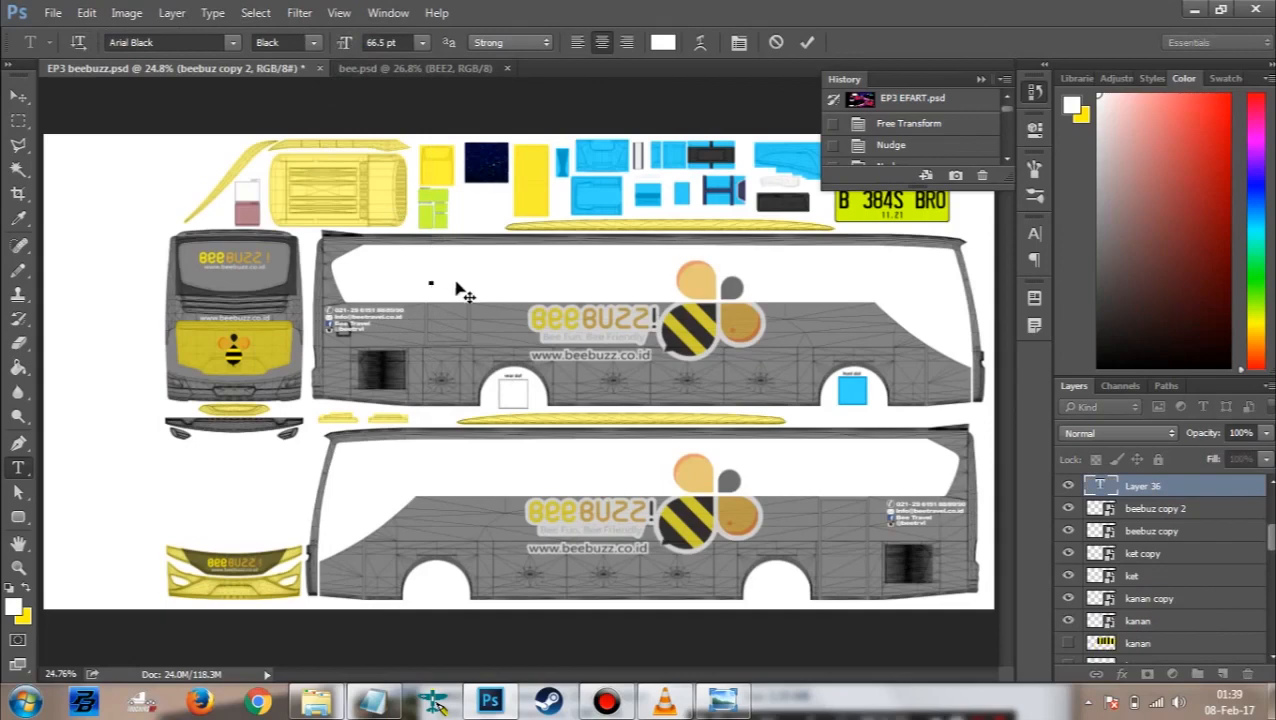
text(PARIWISATA)
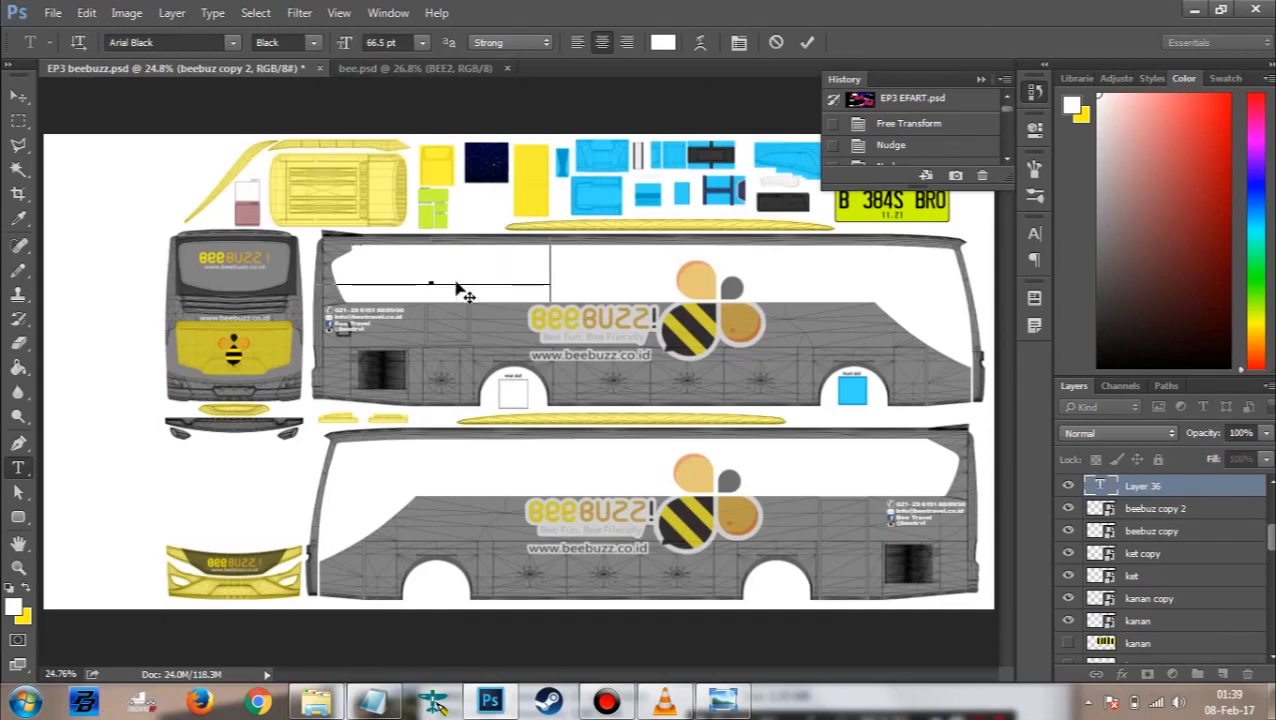
drag(588, 380, 470, 433)
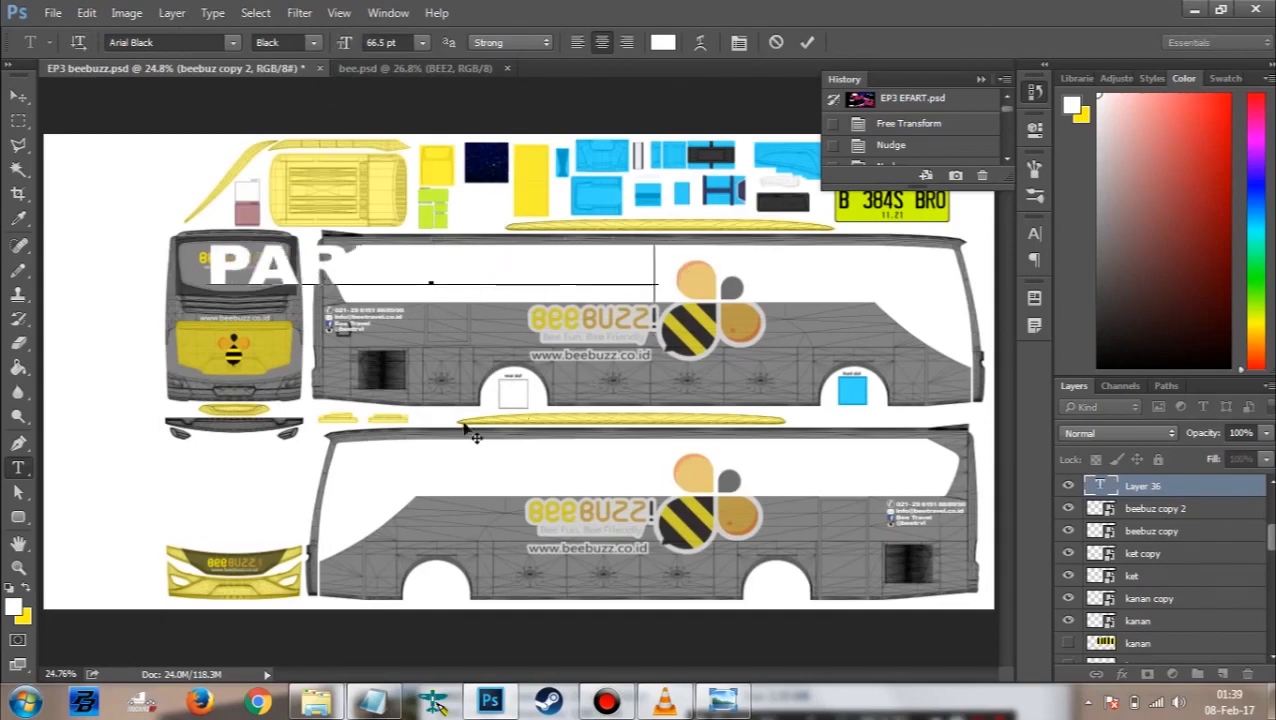
click(808, 45)
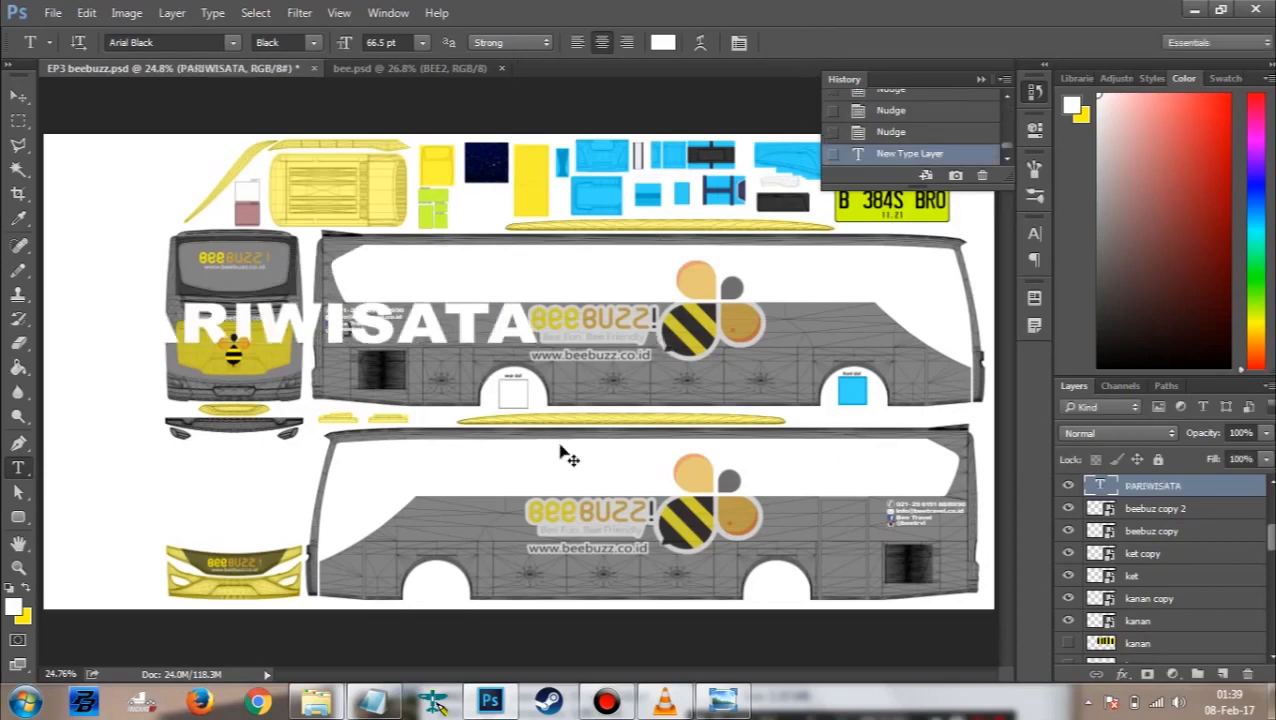
Step: Scale the PARIWISATA text down to about 17% and move it above the Bee Buzz logo on the rear window
key(ctrl+t)
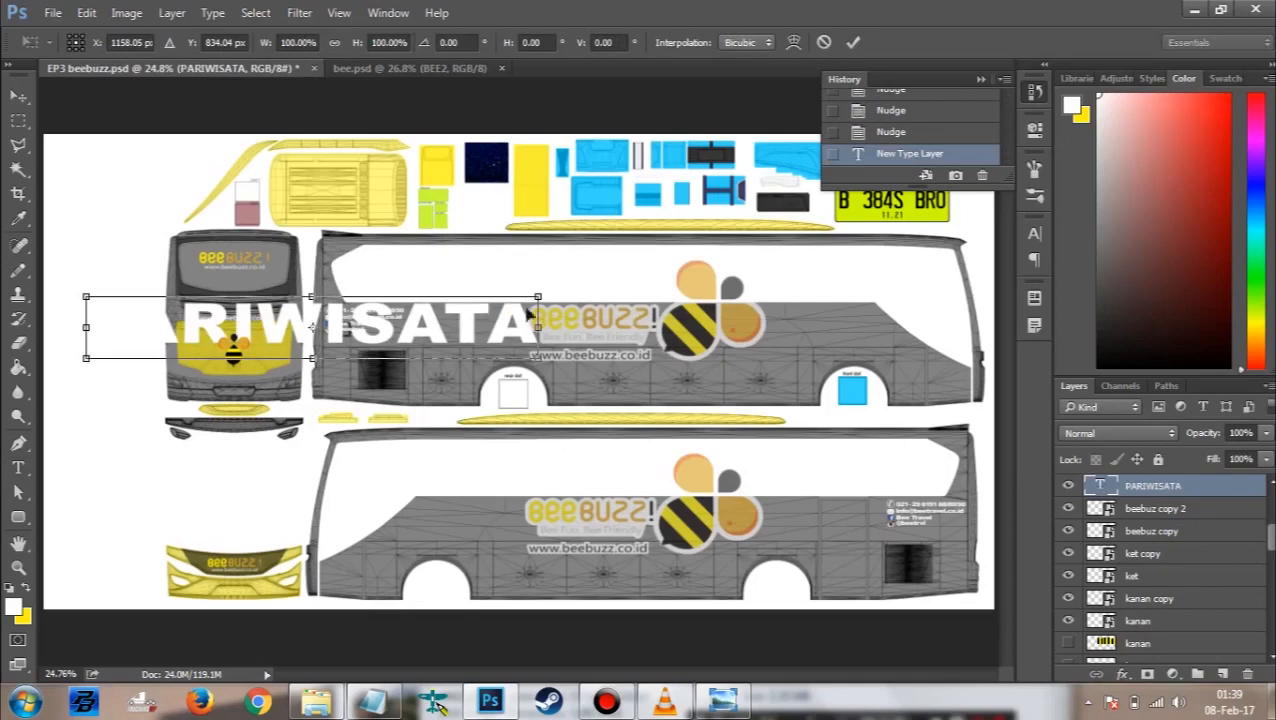
drag(538, 291, 392, 316)
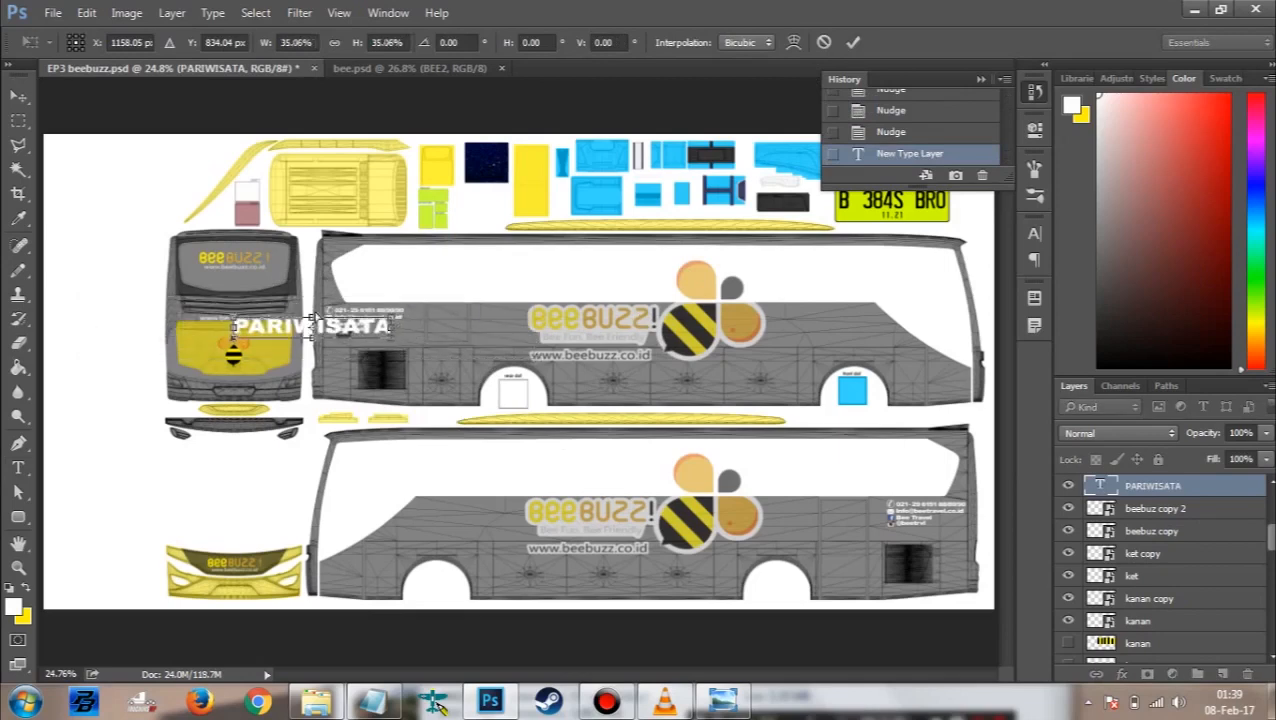
scroll(264, 346, up, 1)
scroll(264, 346, up, 13)
scroll(577, 307, left, 2)
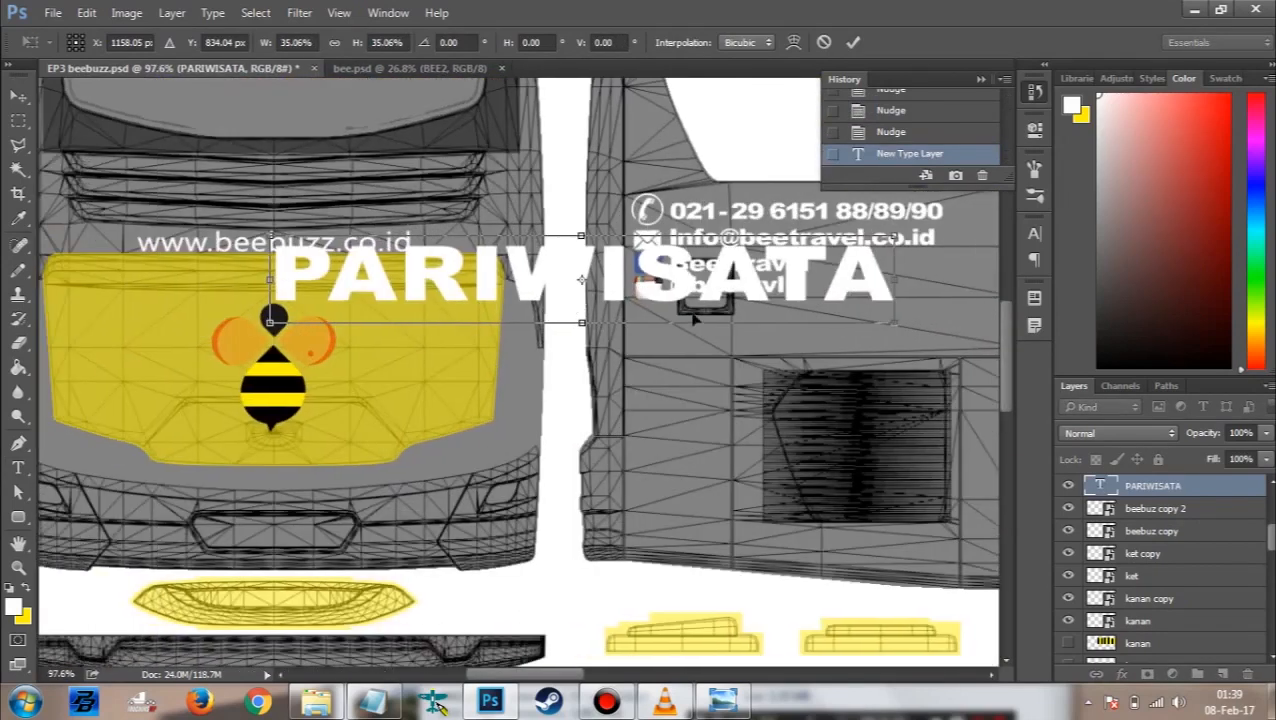
scroll(695, 316, up, 3)
scroll(755, 478, left, 1)
drag(861, 506, 571, 294)
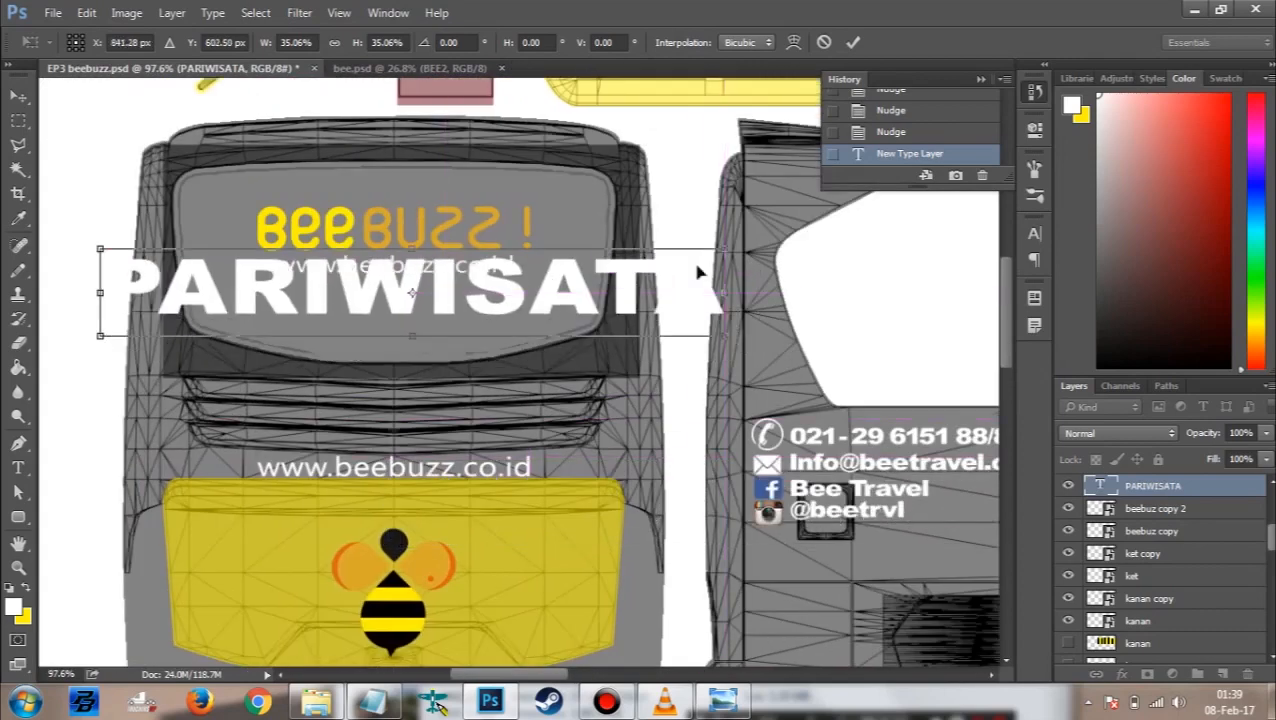
drag(725, 251, 586, 256)
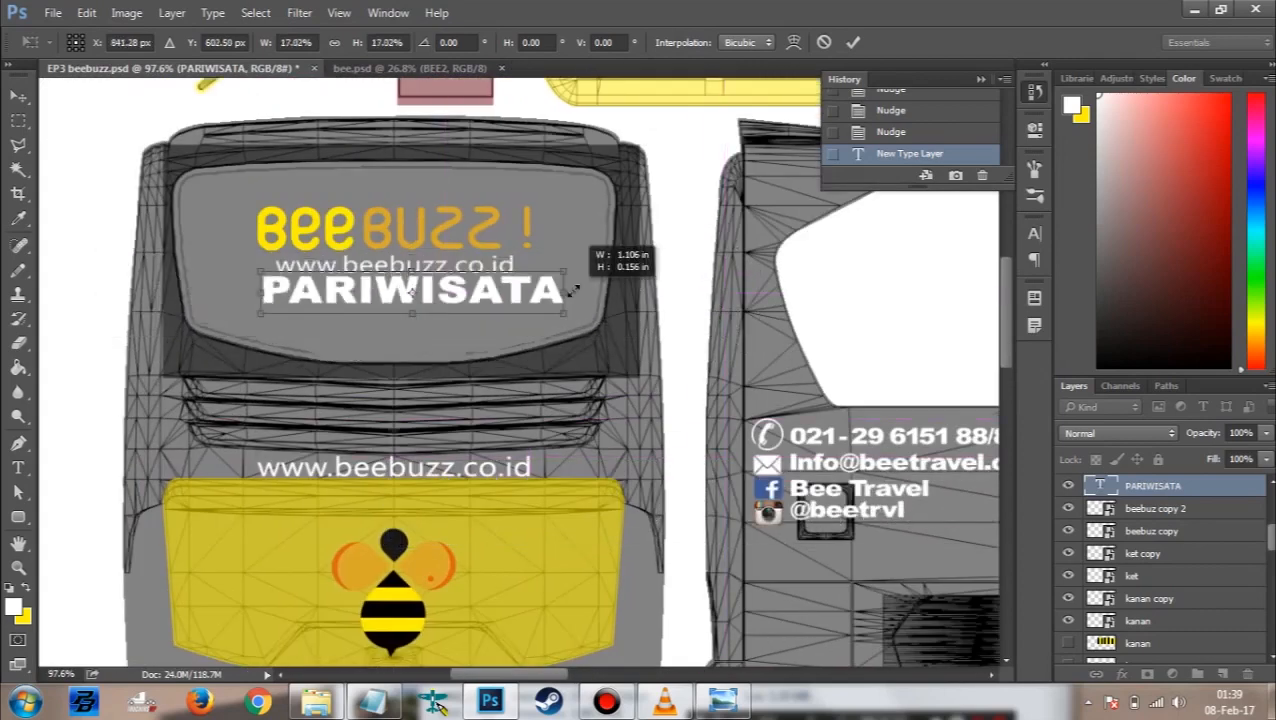
drag(472, 300, 455, 207)
Step: Reduce the rear PARIWISATA text to 15.49% to match the Bee Buzz logo's width and place it directly above the logo
scroll(284, 143, up, 5)
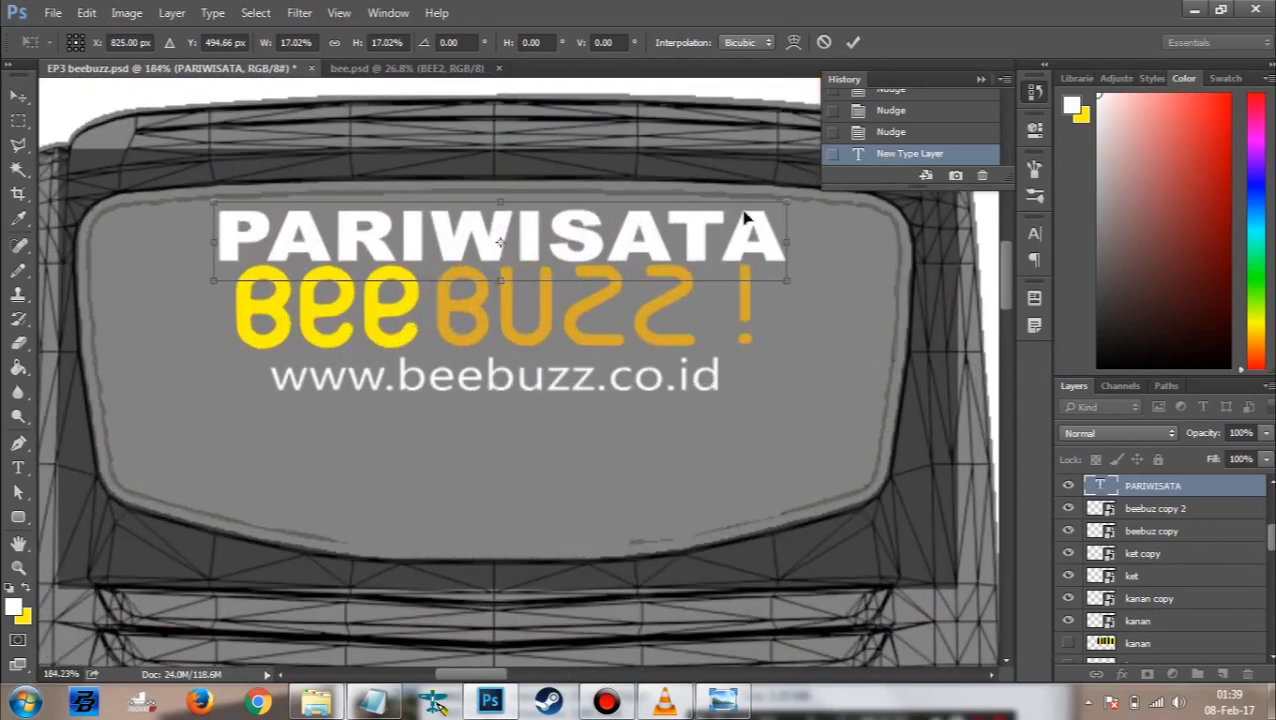
drag(796, 199, 762, 205)
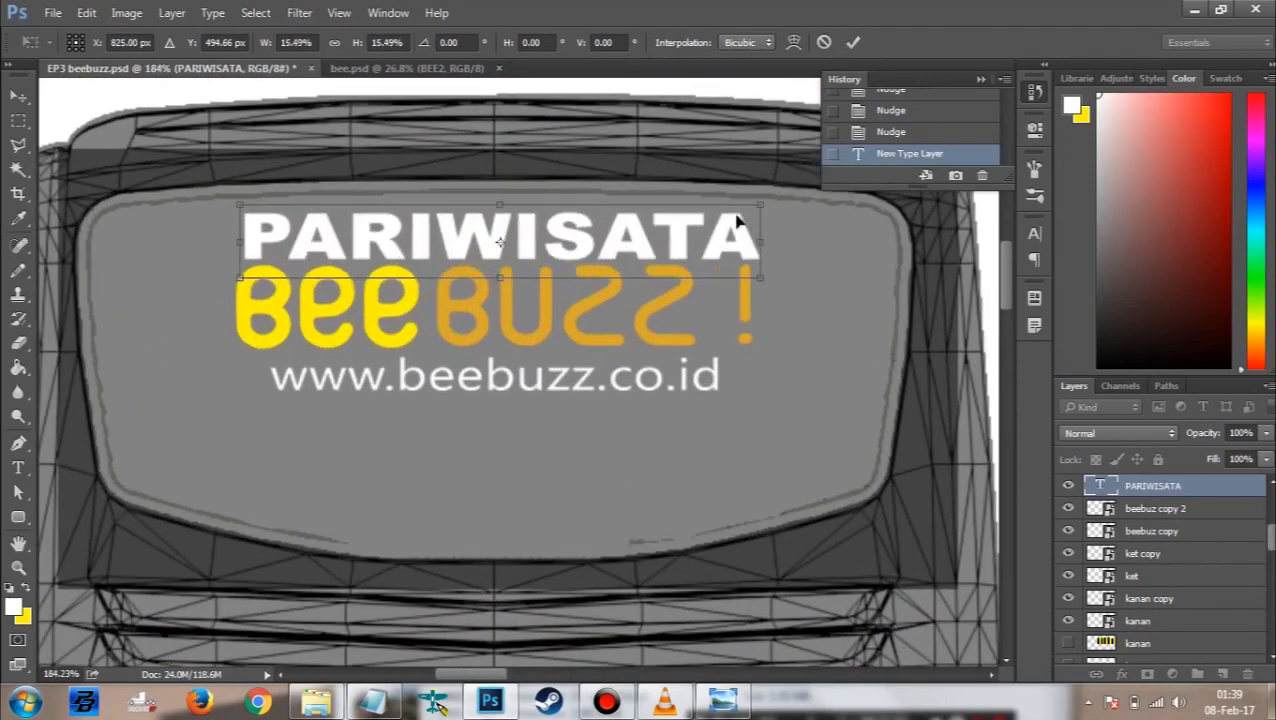
drag(681, 229, 679, 228)
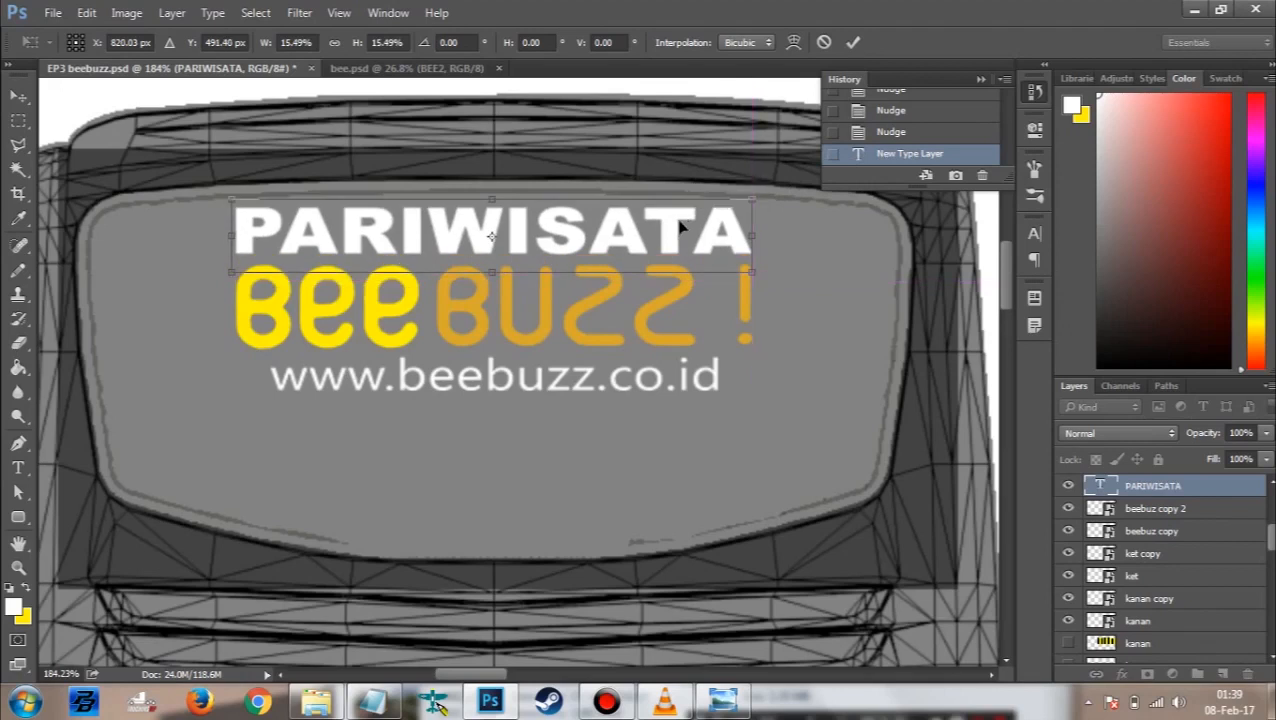
key(Return)
key(t)
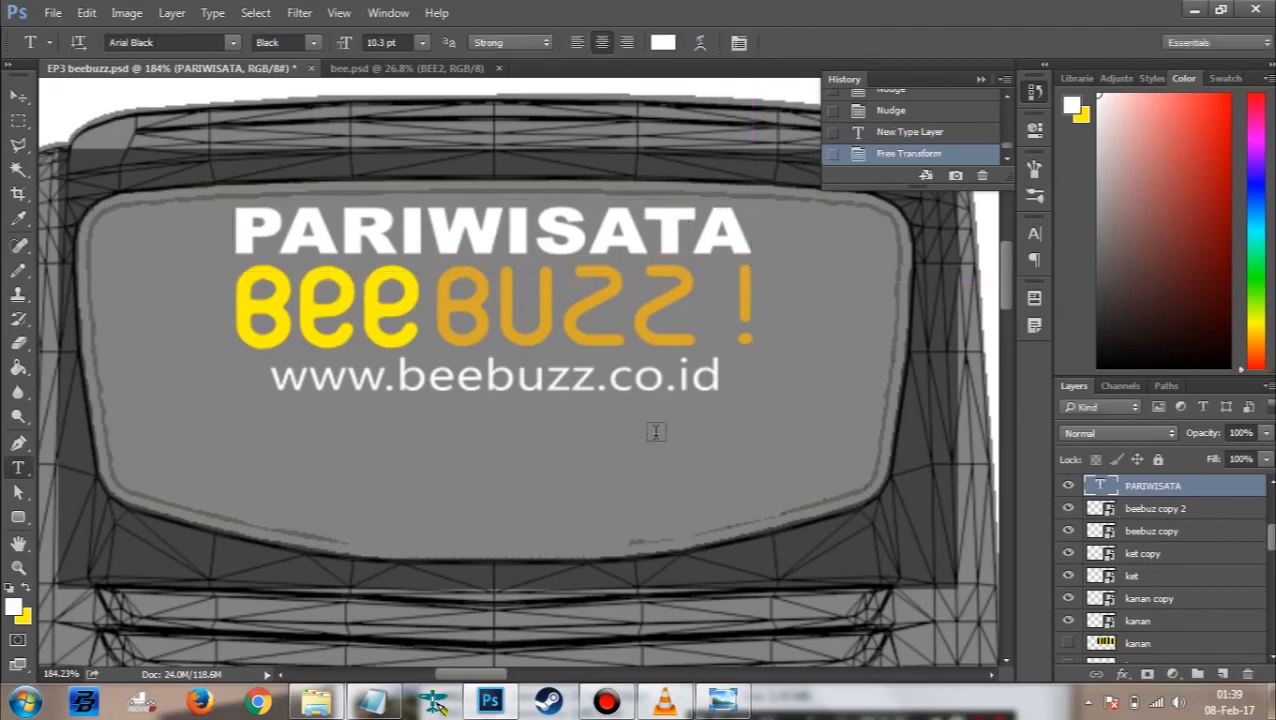
key(v)
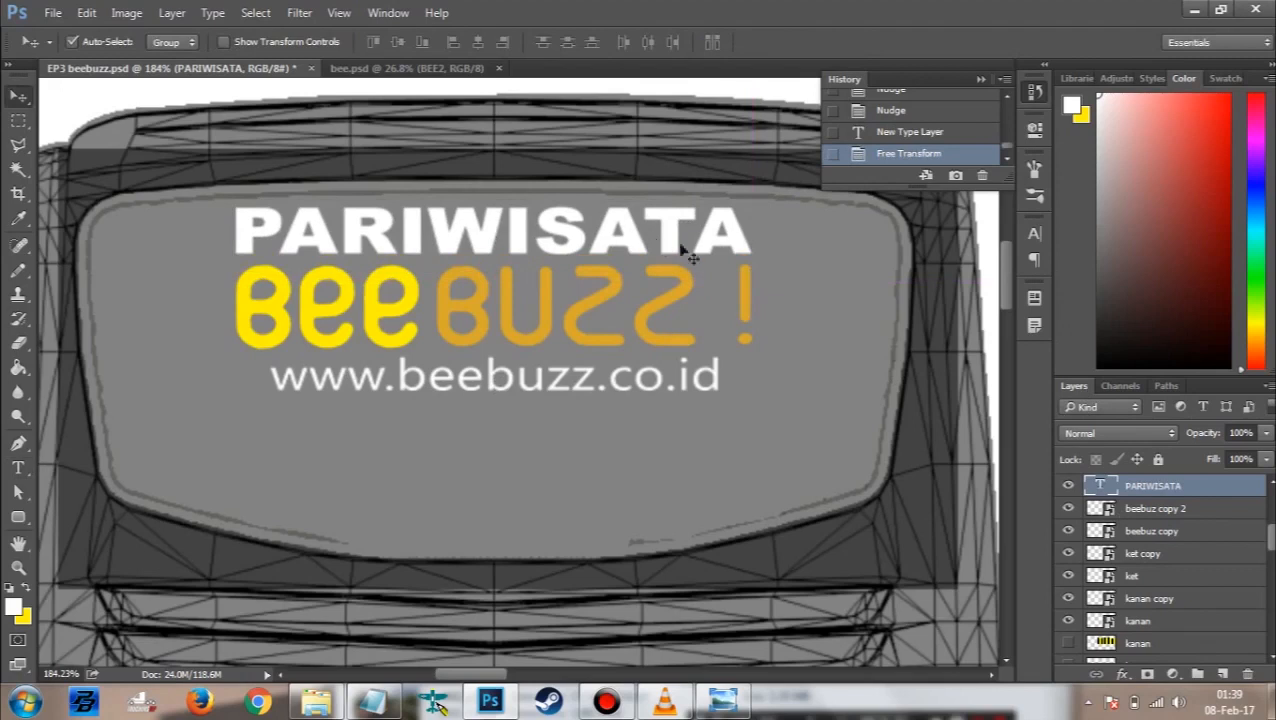
Step: Show the alpha tempe wireframe layer and centre the PARIWISATA text horizontally in a rectangular selection across the rear window's middle columns
scroll(1160, 570, down, 5)
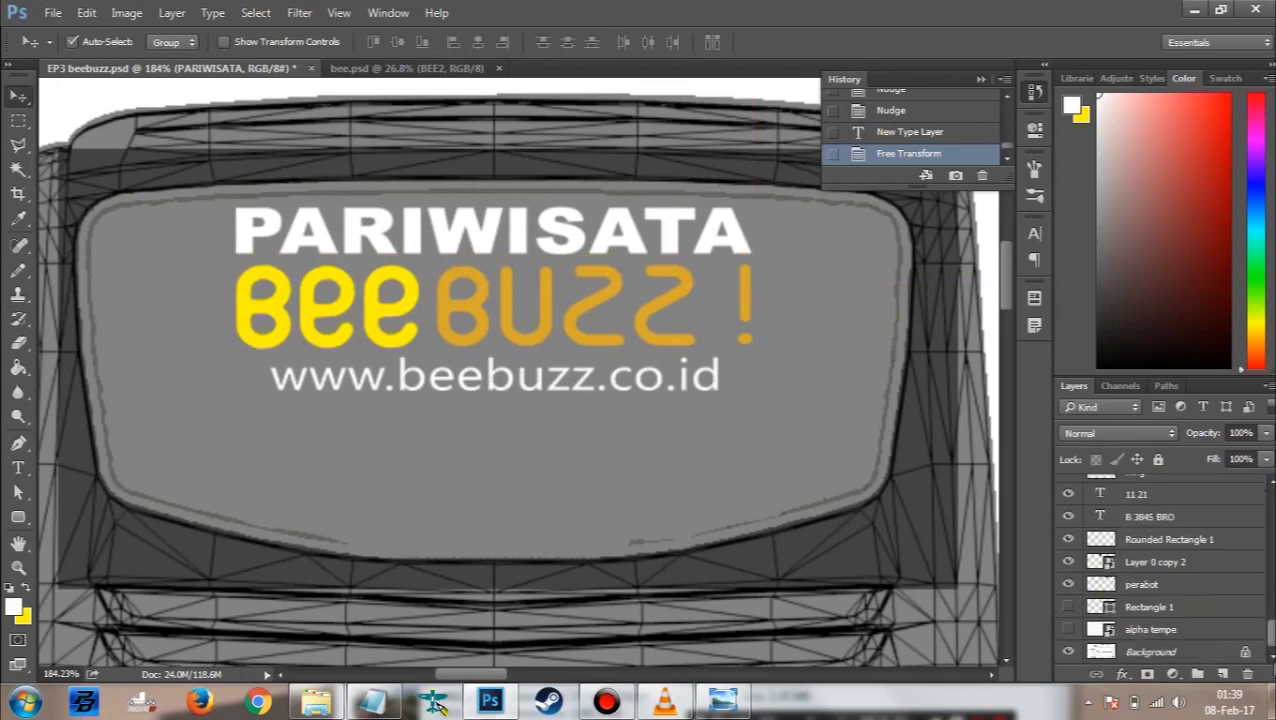
click(1068, 630)
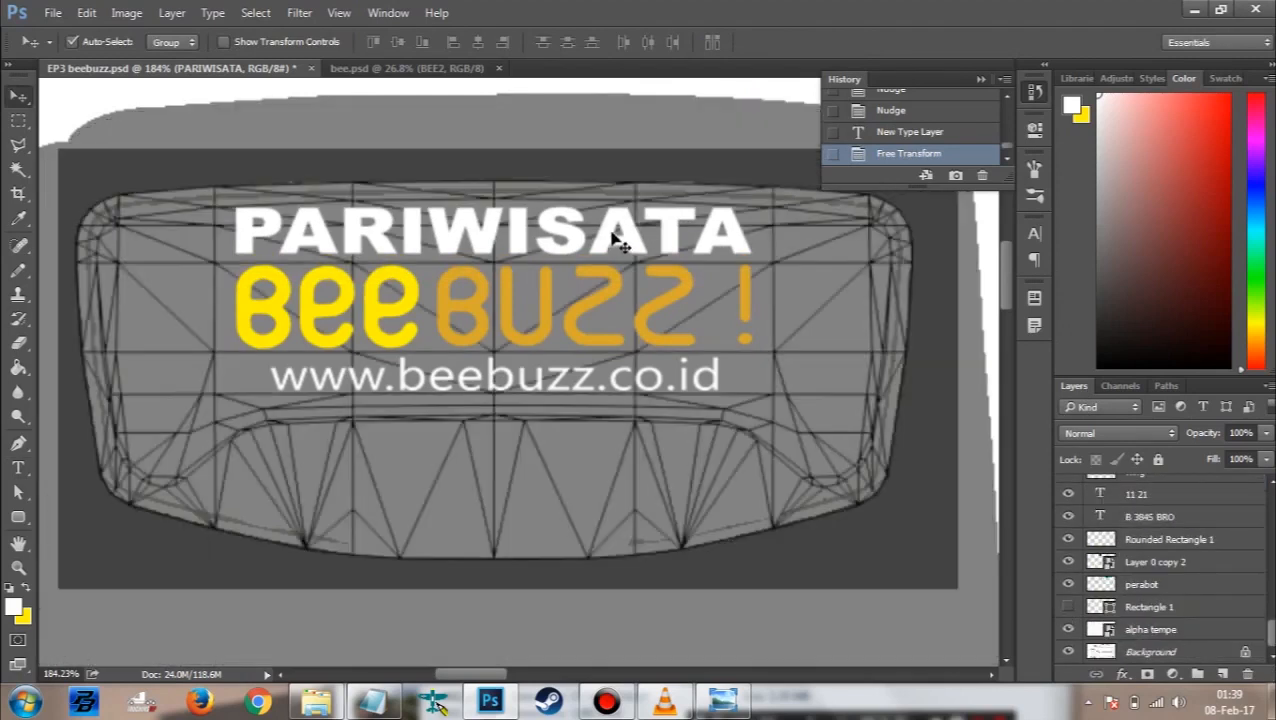
key(m)
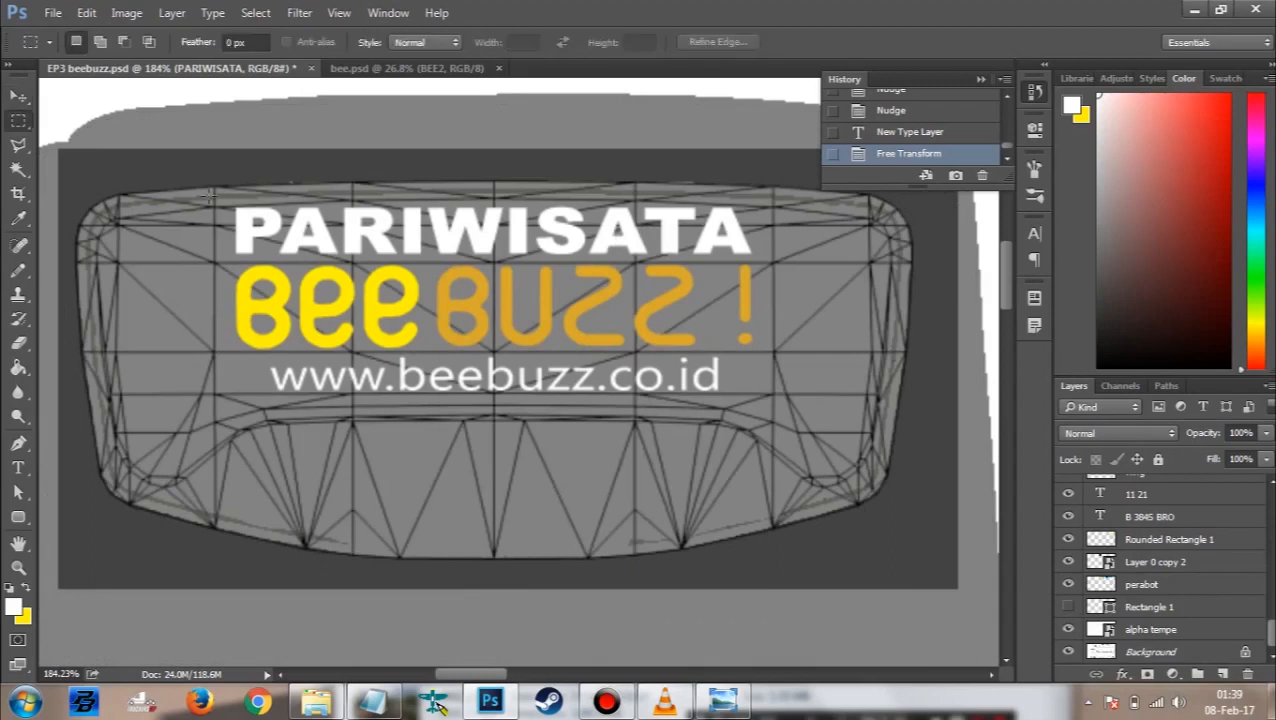
drag(630, 342, 774, 332)
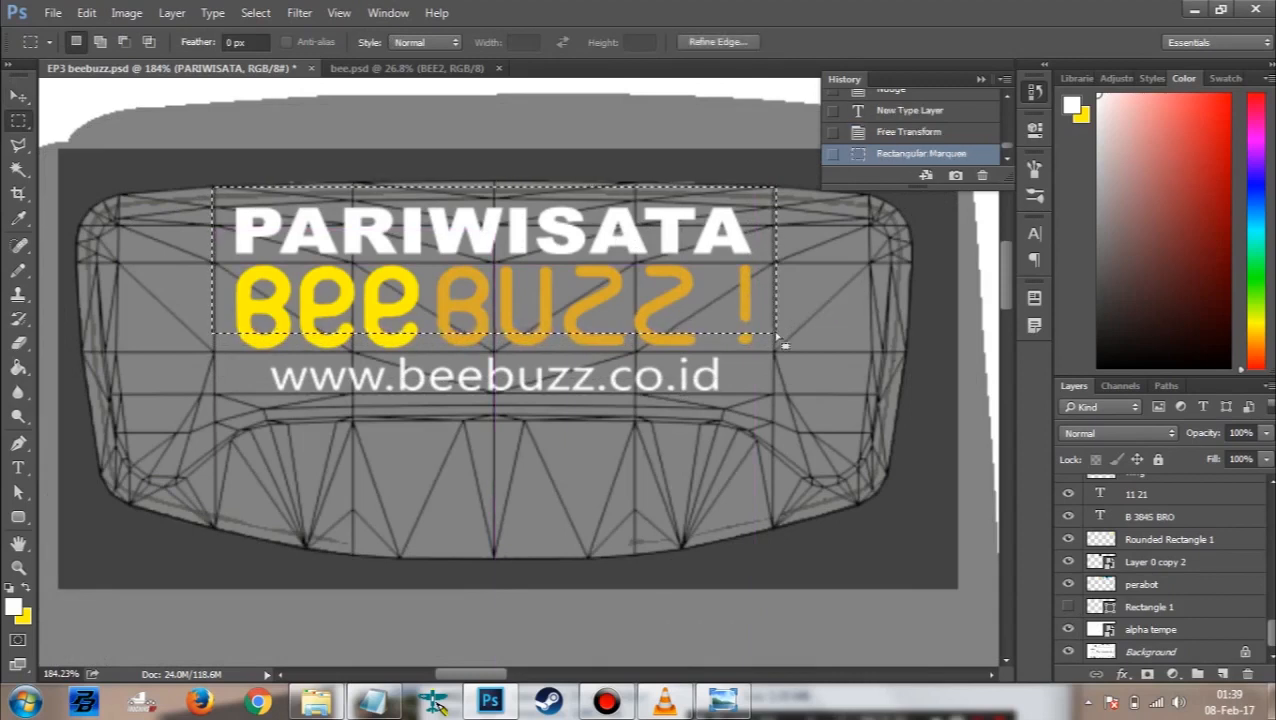
key(v)
click(478, 42)
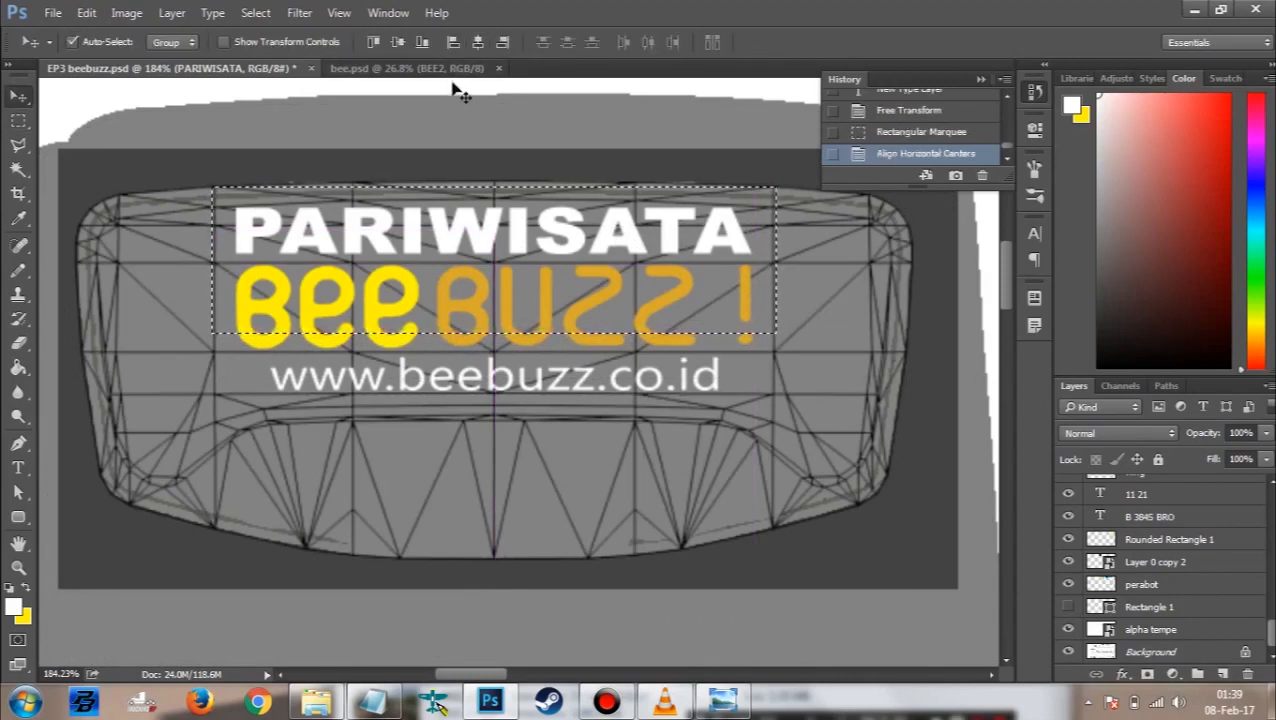
Step: Align the PARIWISATA text to the selection's horizontal and vertical centres, and deselect
scroll(1197, 569, up, 5)
scroll(1197, 569, up, 5)
click(478, 42)
click(397, 42)
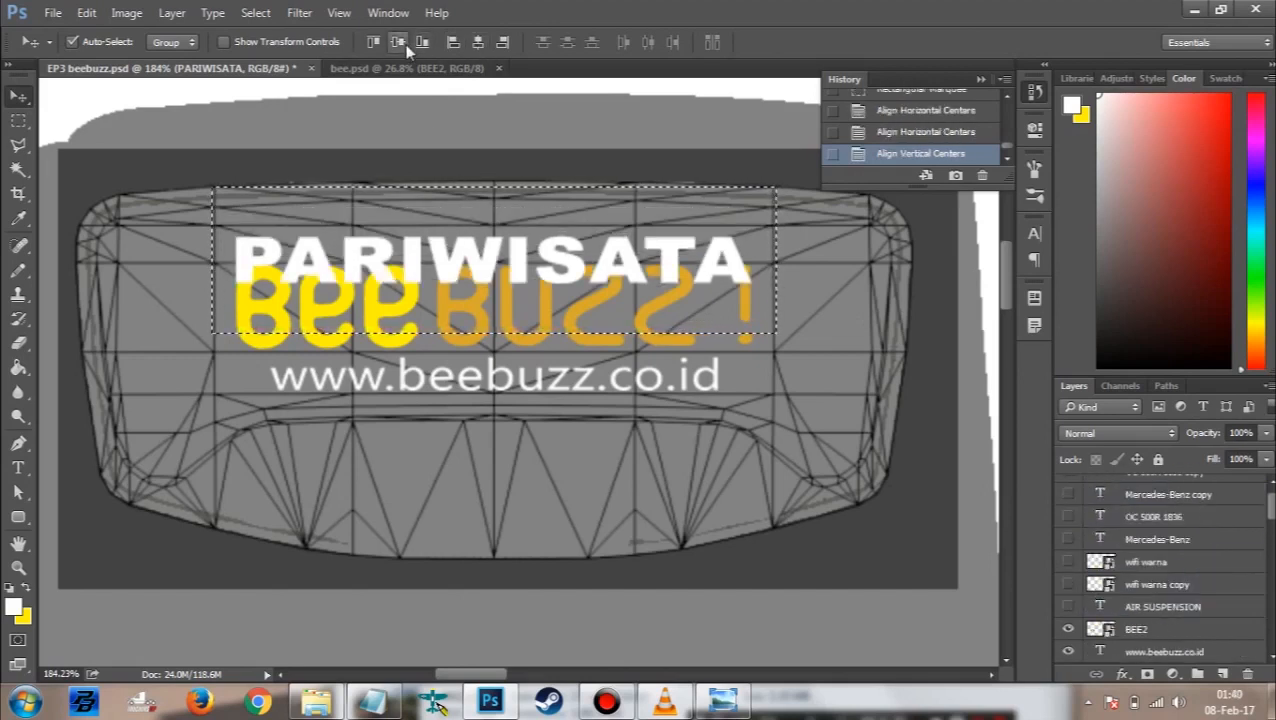
click(476, 42)
key(ctrl+d)
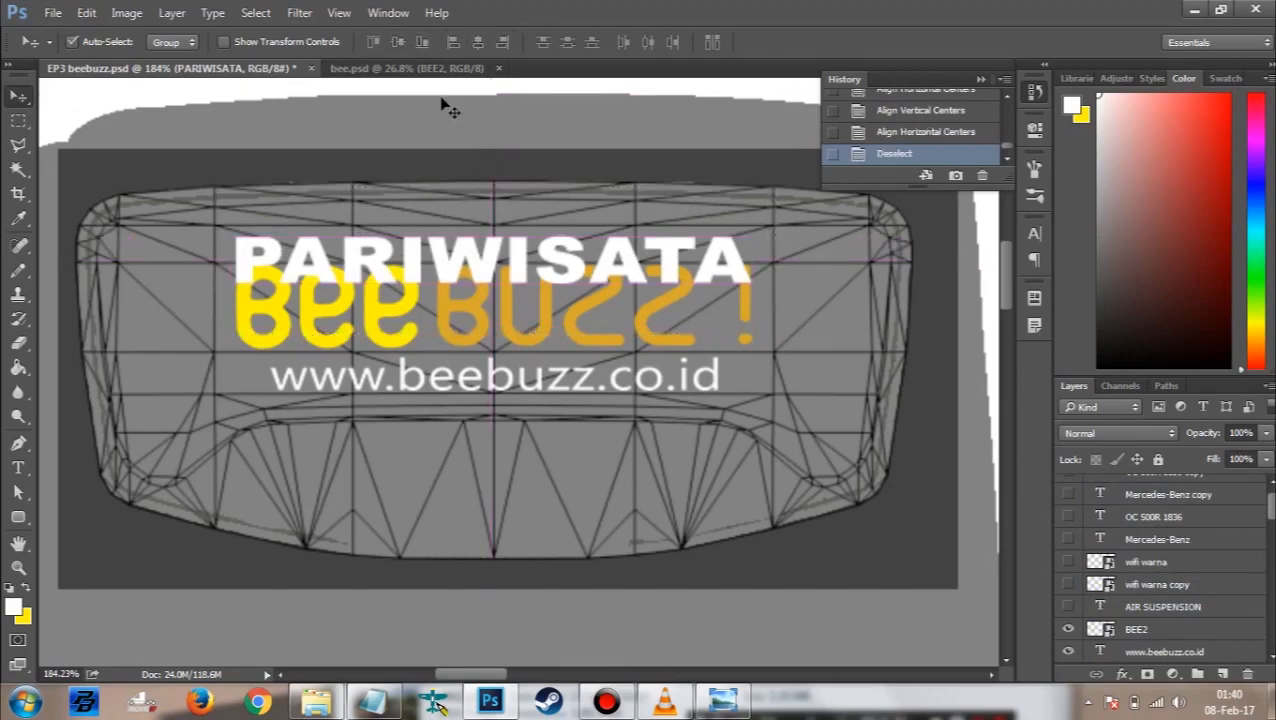
Step: Nudge the PARIWISATA text up until it clears the Bee Buzz logo on the rear window
key(Up)
key(Up)
key(Up)
key(Up)
key(Up)
key(Up)
key(Up)
key(Up)
key(Up)
key(Up)
key(Up)
key(Up)
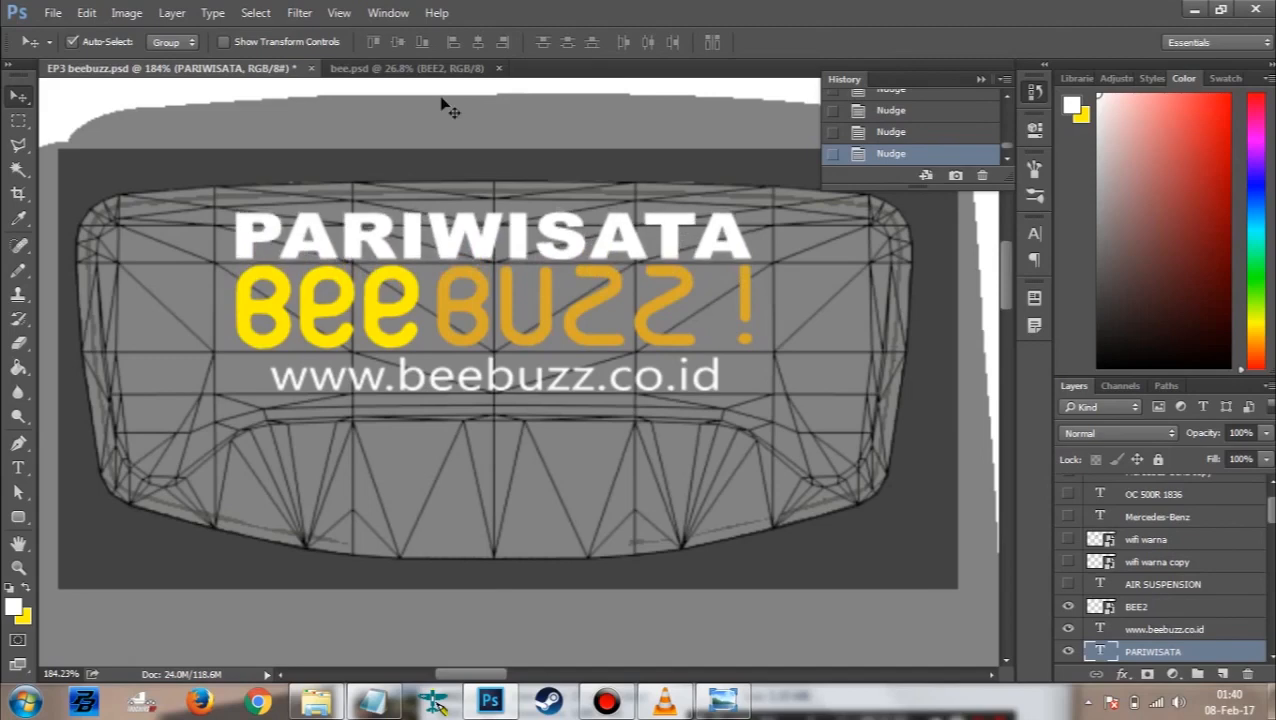
Step: Duplicate the PARIWISATA text from the rear window onto the upper part of the front windshield wireframe
alt+scroll(456, 205, down, 5)
scroll(499, 390, down, 3)
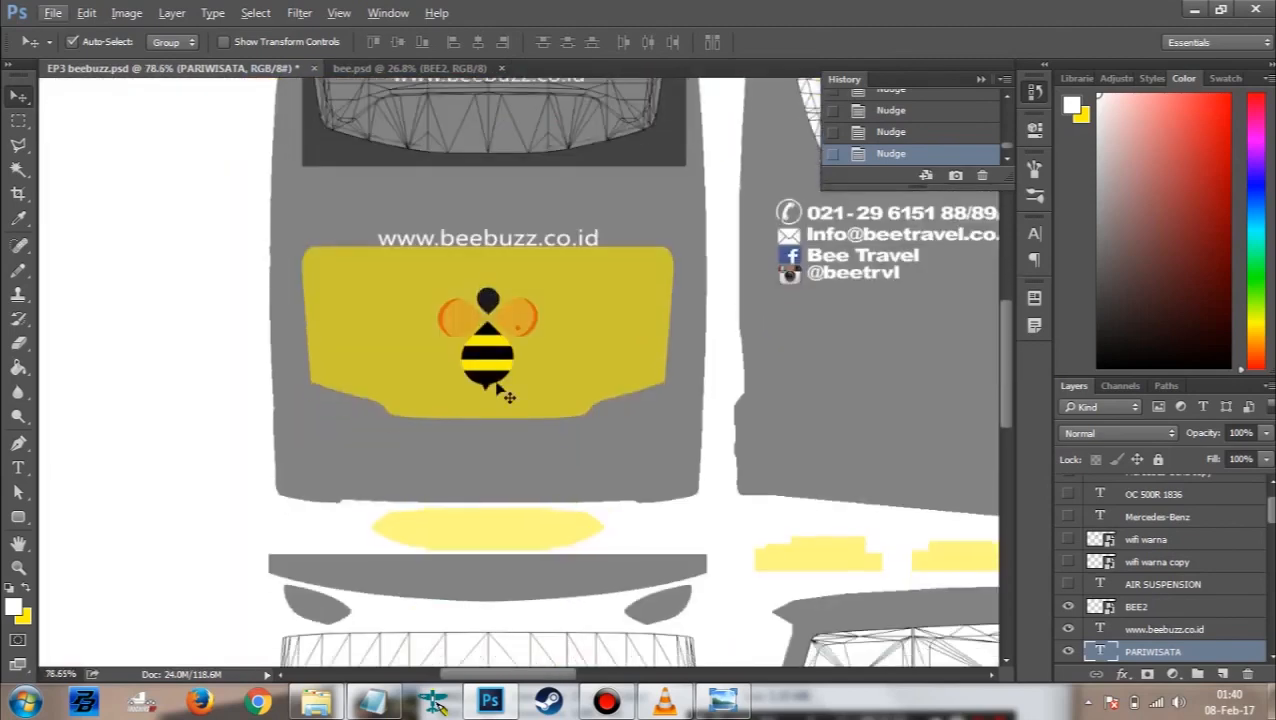
scroll(515, 428, down, 3)
scroll(520, 427, up, 6)
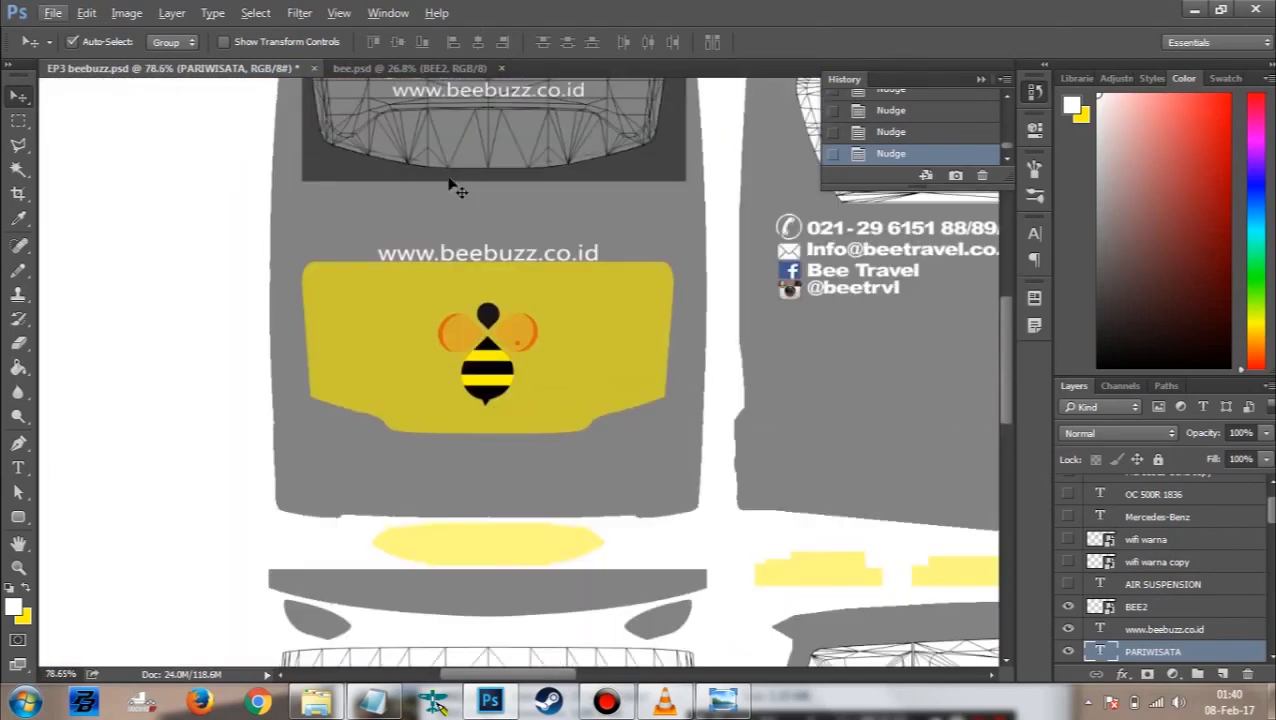
scroll(503, 93, up, 2)
drag(505, 125, 525, 535)
Step: Show the black Rectangle 1 layer and set its opacity to 59%
drag(1270, 514, 1270, 645)
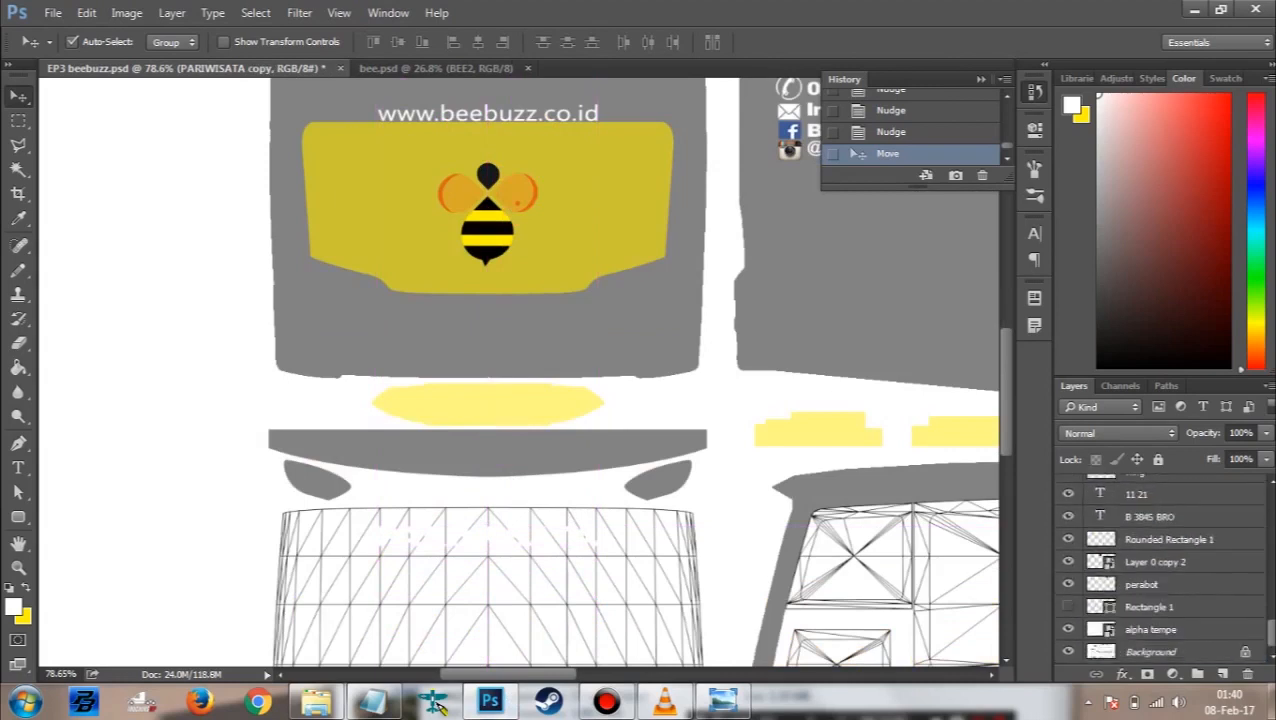
click(1068, 606)
scroll(421, 396, down, 3)
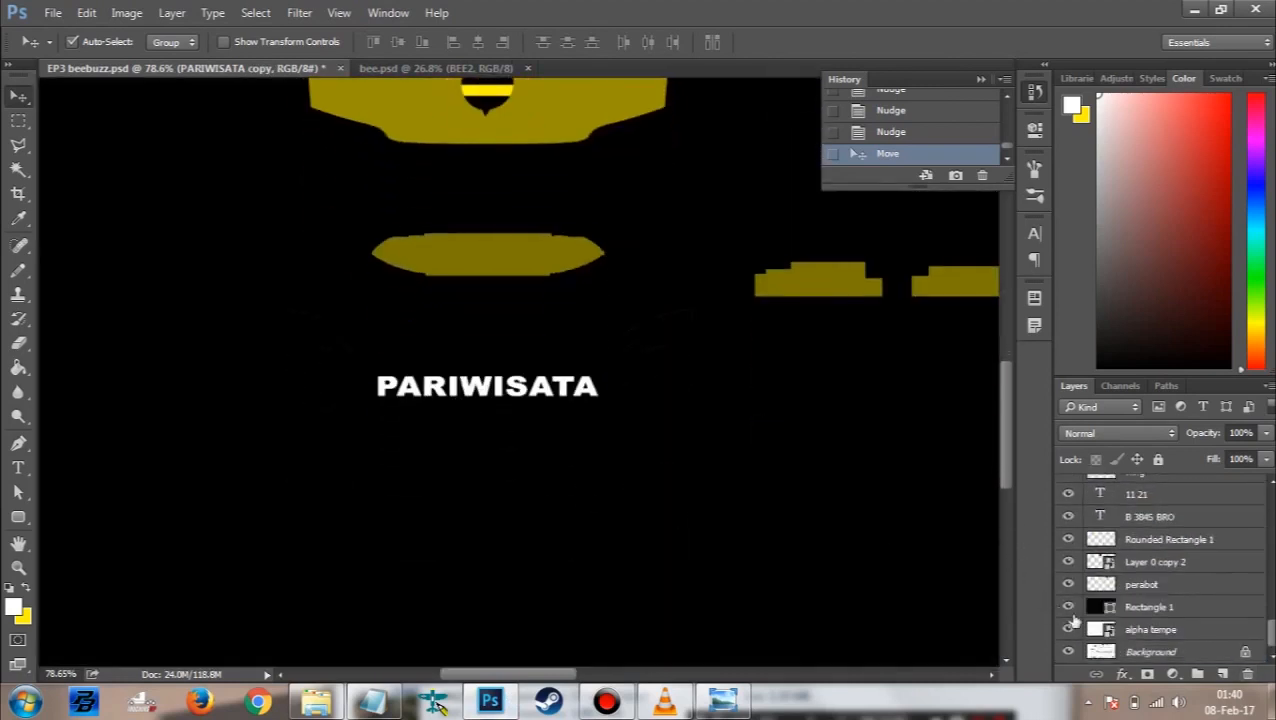
click(1112, 629)
click(1140, 607)
drag(1200, 434, 1177, 438)
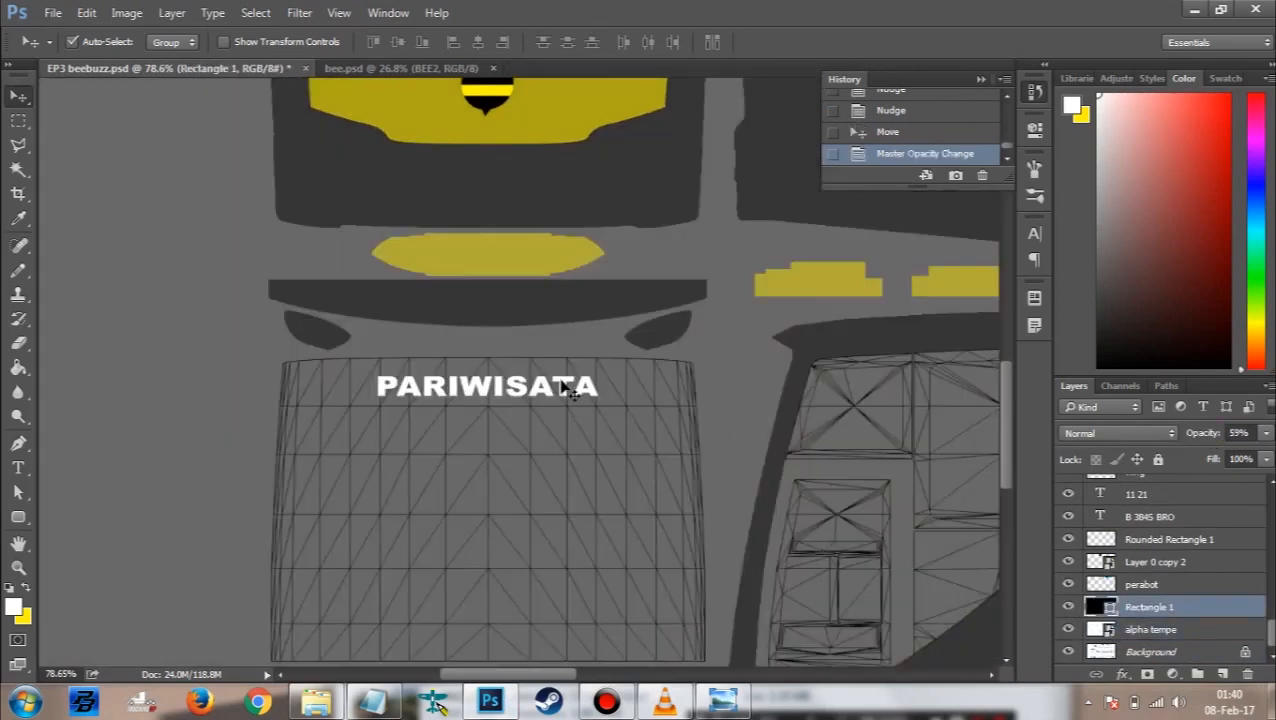
Step: Centre the PARIWISATA copy horizontally in a rectangular selection spanning the windshield's eight middle grid columns, and deselect
click(566, 390)
scroll(438, 364, up, 3)
scroll(438, 364, down, 2)
key(m)
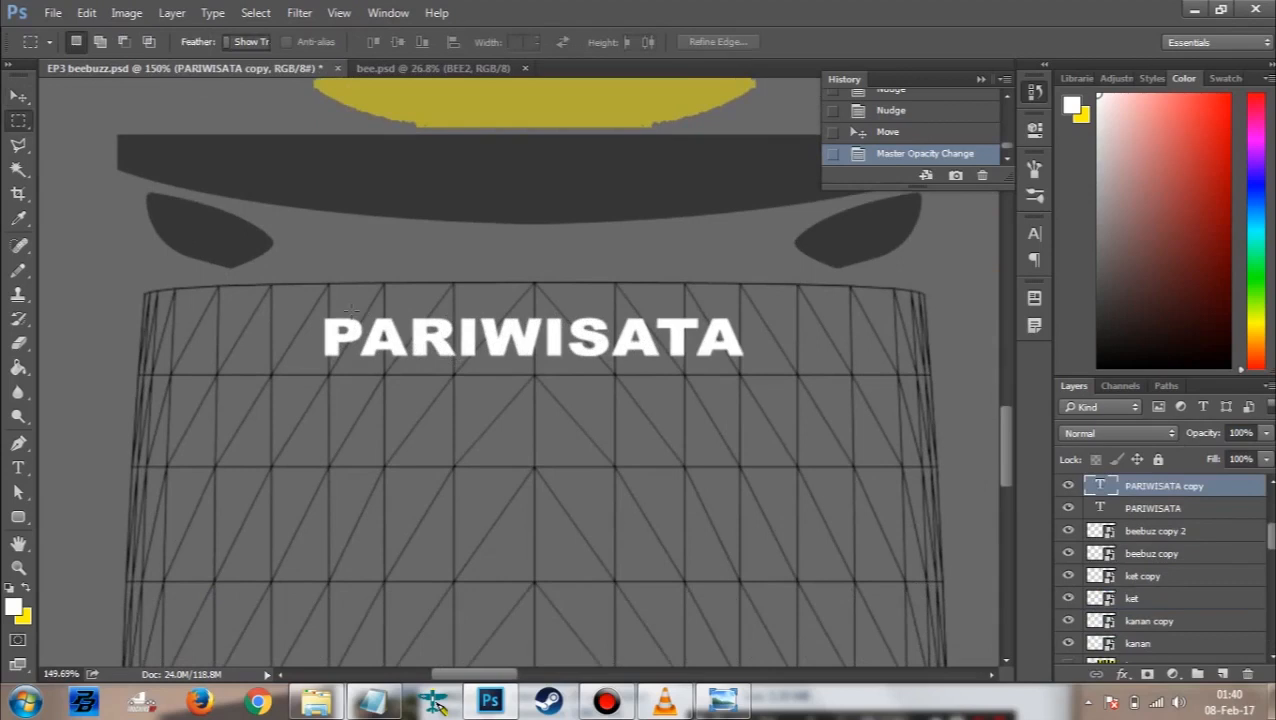
drag(270, 286, 799, 500)
key(v)
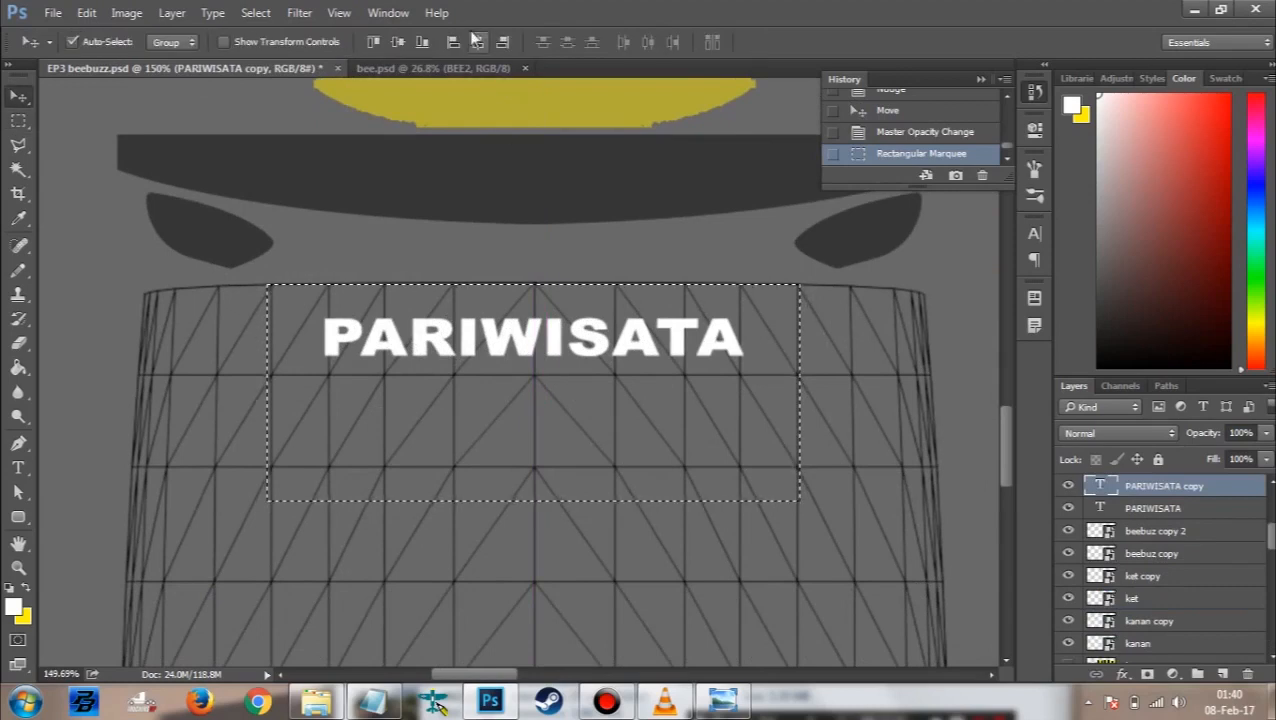
click(478, 42)
key(ctrl+d)
Step: Nudge the PARIWISATA copy down the windshield until its top edge sits on the first horizontal grid line
key(Down)
key(Down)
key(Down)
key(Down)
key(Down)
key(Down)
key(Down)
key(Down)
key(Down)
key(Down)
key(Down)
key(Down)
key(Down)
key(Down)
key(Down)
key(Down)
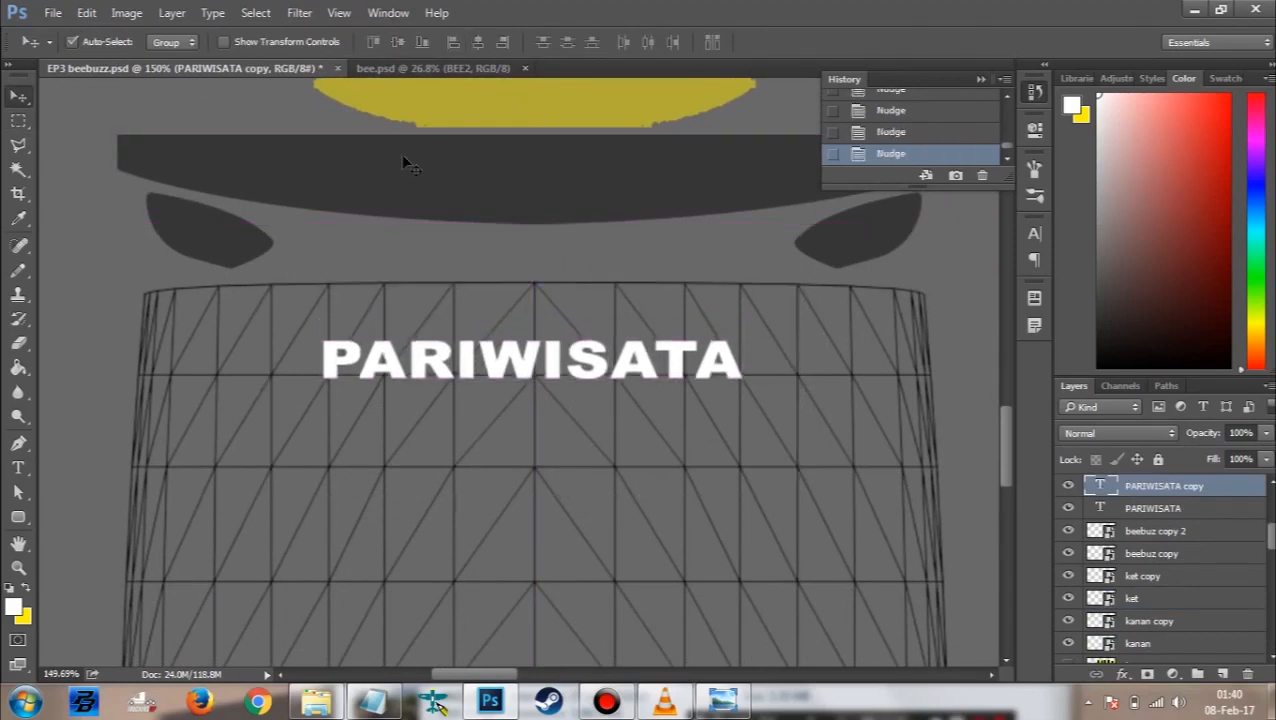
key(Down)
key(Down)
key(Down)
key(Down)
key(Down)
key(Down)
key(Down)
key(Down)
key(Down)
key(Down)
key(Down)
key(Down)
key(Down)
key(Down)
key(Down)
key(Down)
key(Down)
key(Down)
key(Down)
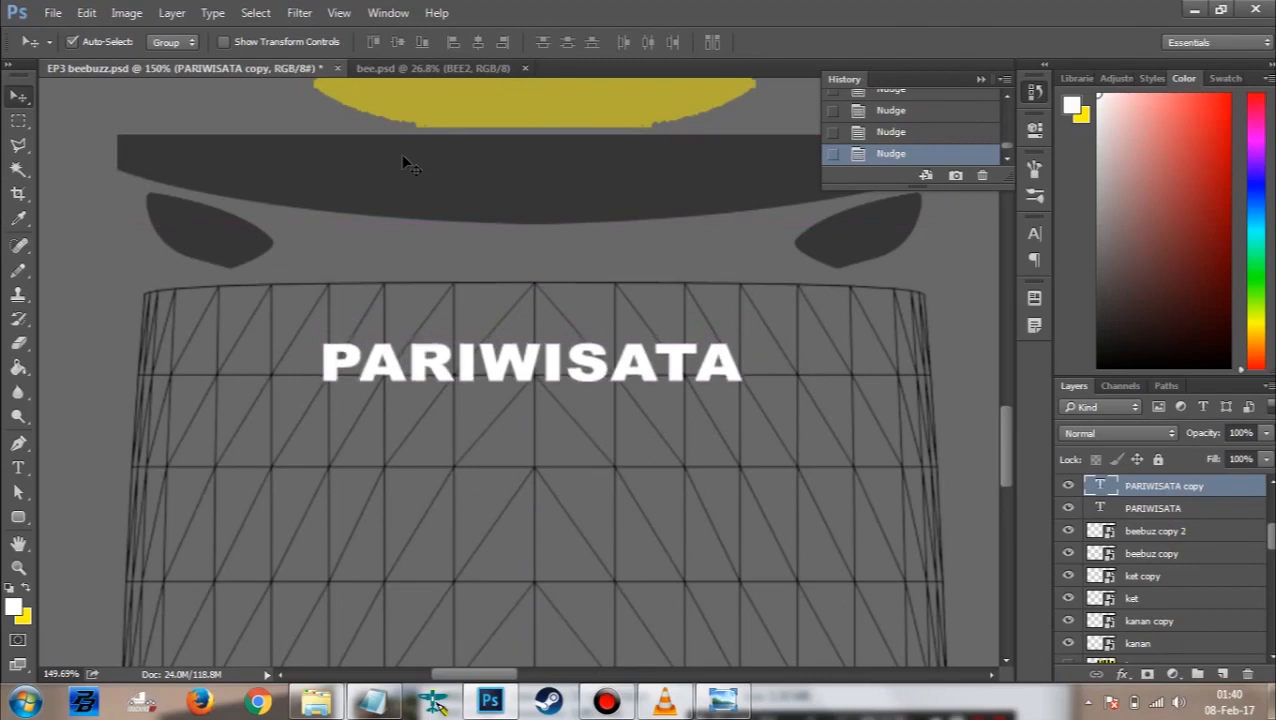
key(Down)
key(Down)
key(Down)
key(Down)
key(Down)
key(Down)
key(Down)
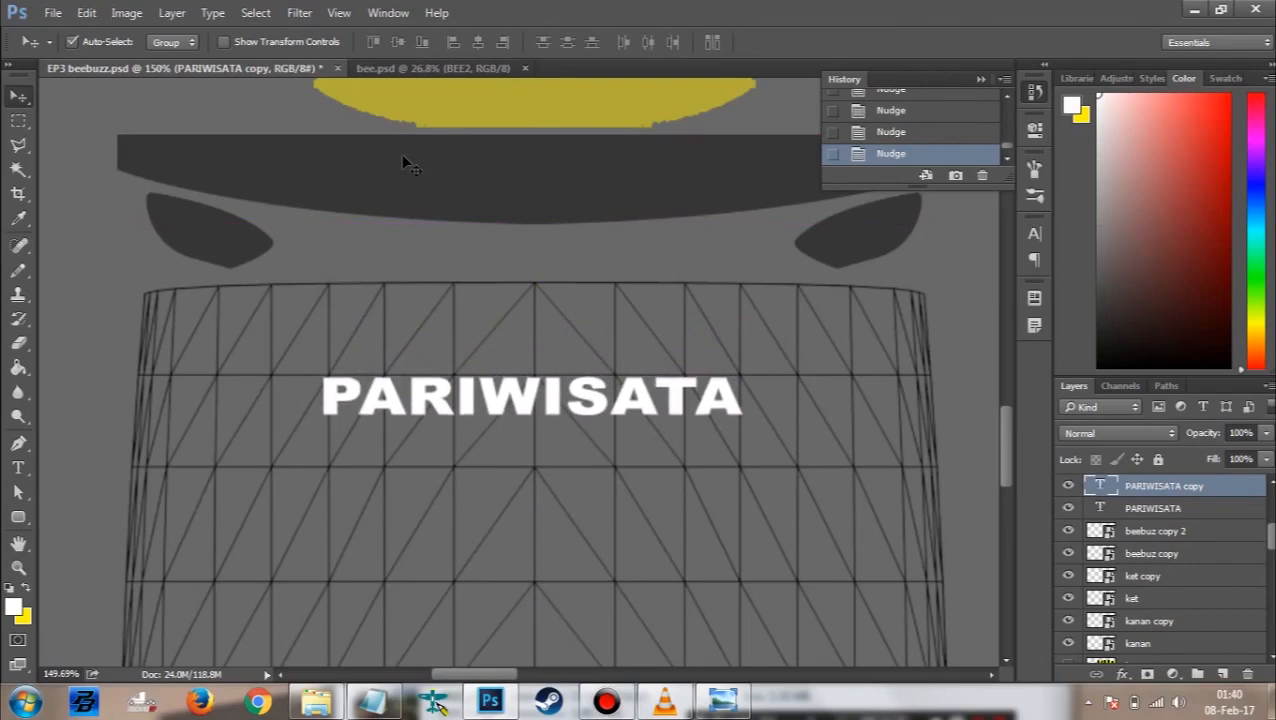
Step: Enlarge the windshield PARIWISATA text to span eight grid columns and nudge it down to the first horizontal grid line
scroll(437, 207, down, 1)
scroll(483, 276, down, 5)
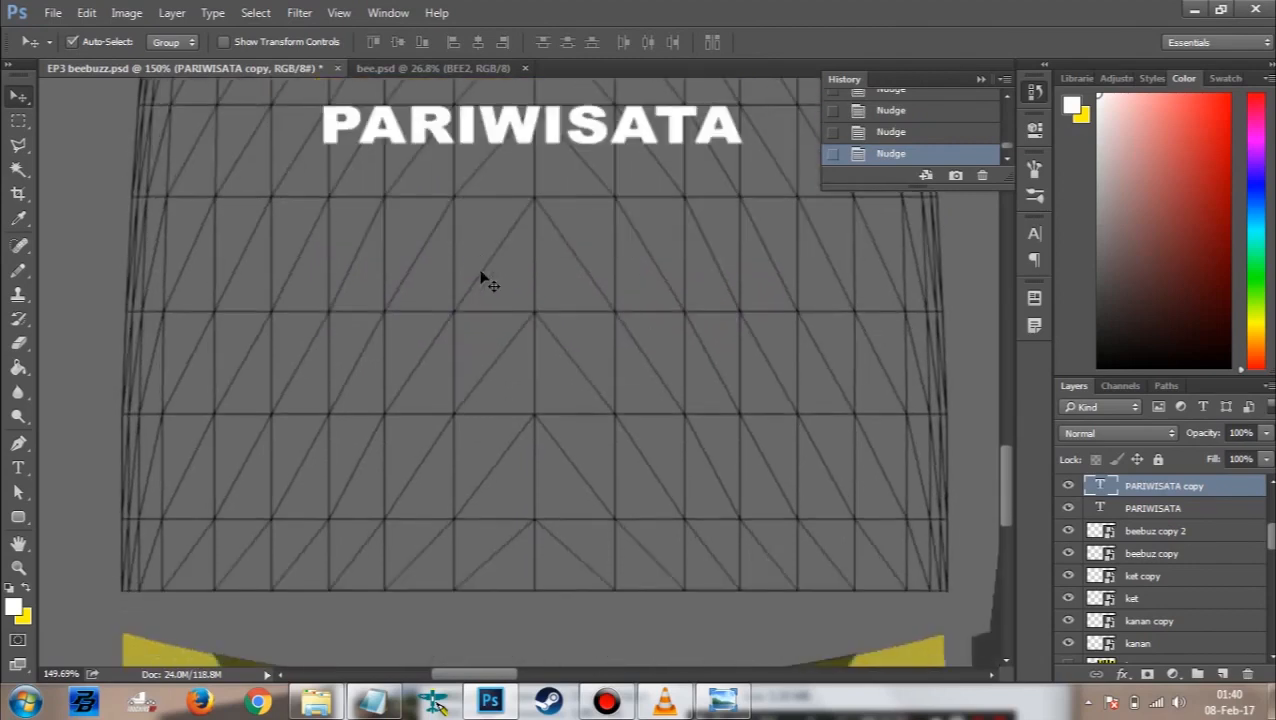
scroll(481, 279, up, 4)
drag(483, 279, 488, 288)
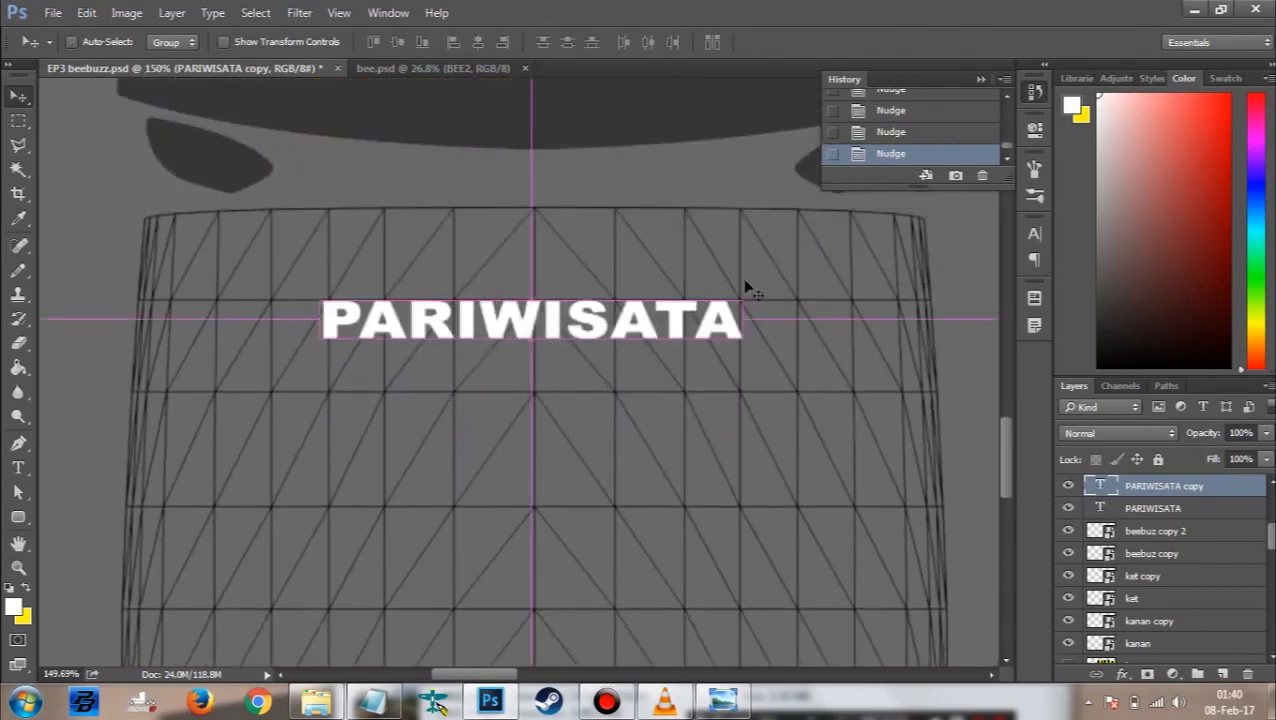
key(ctrl+t)
drag(741, 292, 800, 290)
key(Return)
key(Down)
key(Down)
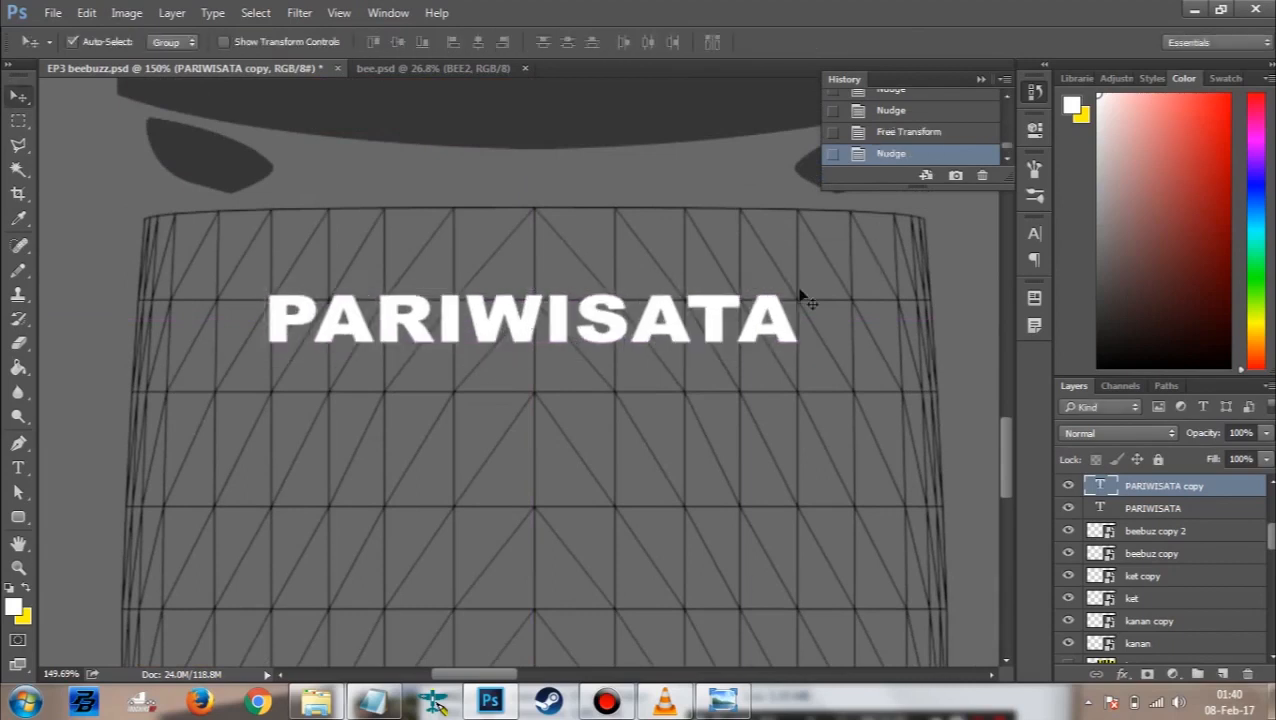
key(Down)
key(Down)
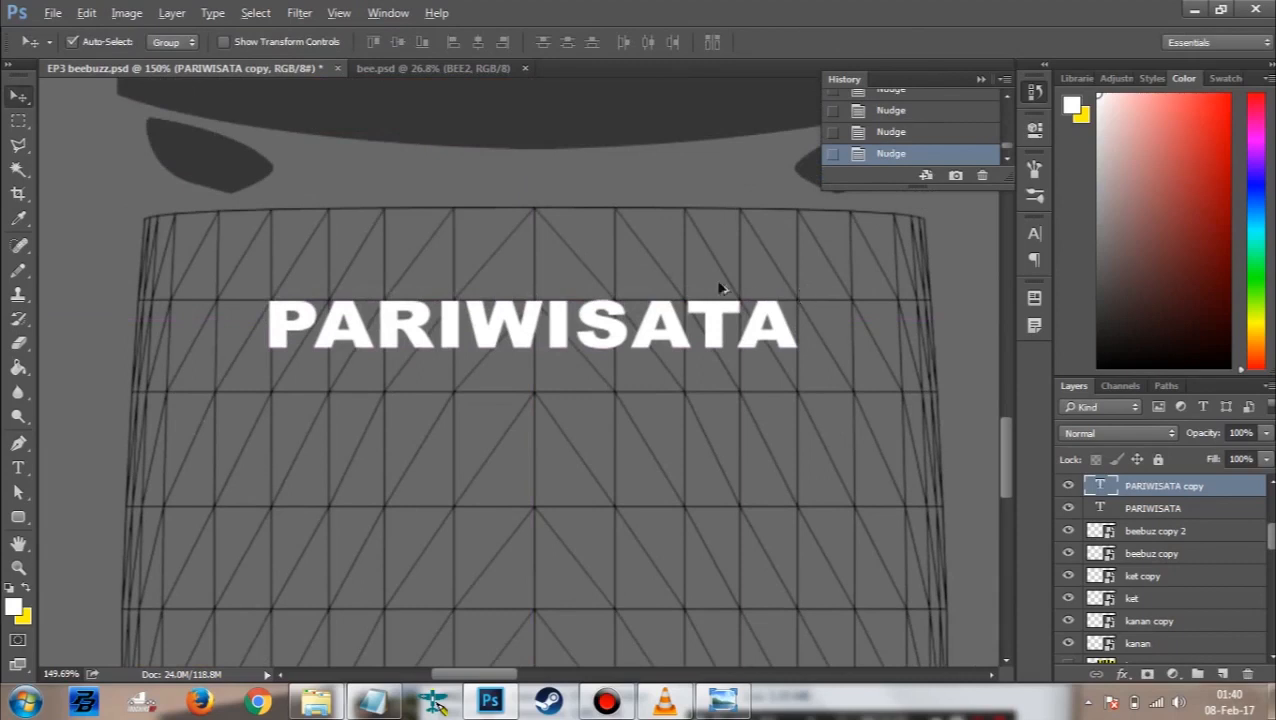
Step: Examine the PARIWISATA lettering on the front and rear views within the overall livery layout
scroll(710, 289, down, 5)
scroll(735, 433, down, 3)
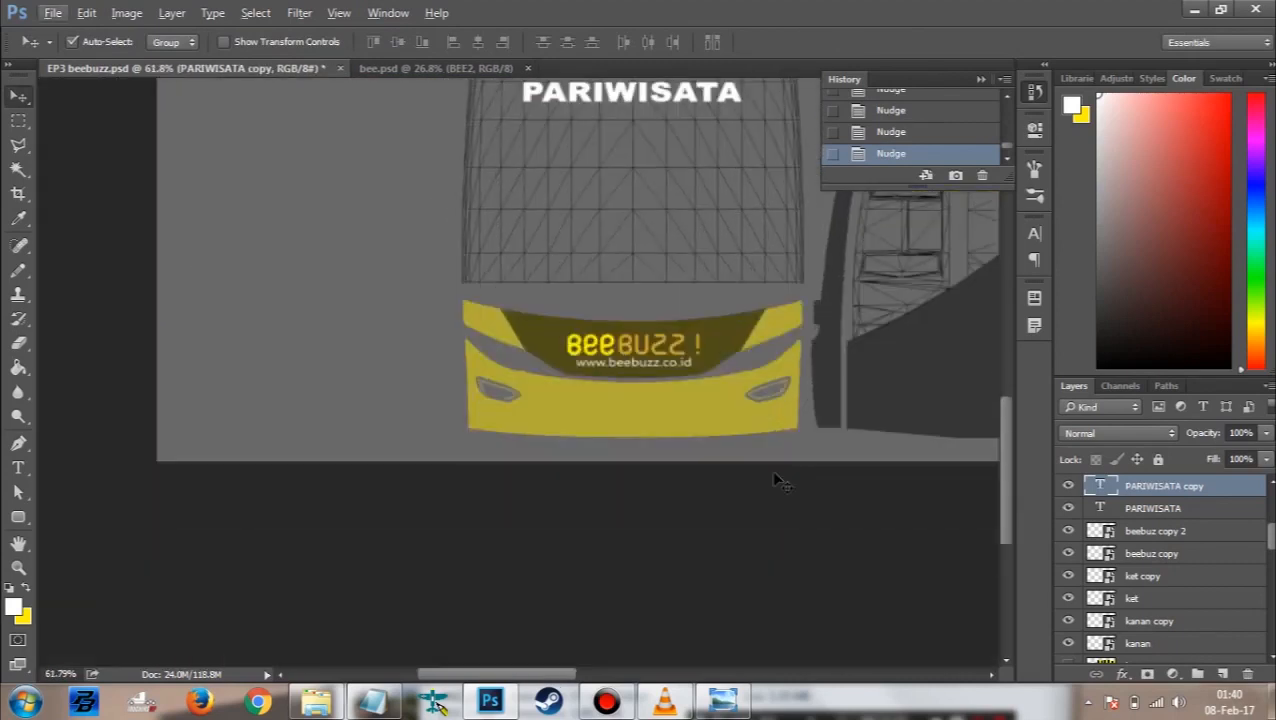
scroll(729, 396, up, 2)
scroll(735, 397, right, 3)
scroll(735, 397, up, 2)
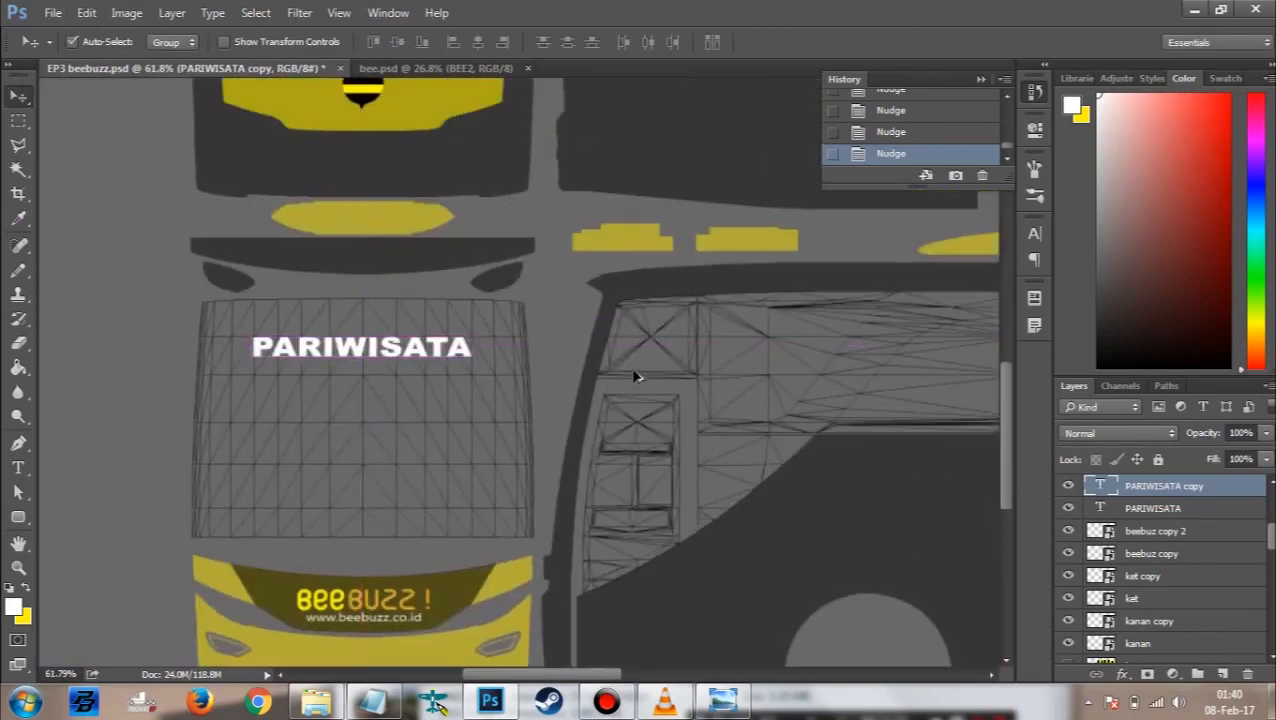
scroll(632, 373, down, 4)
scroll(1125, 538, down, 15)
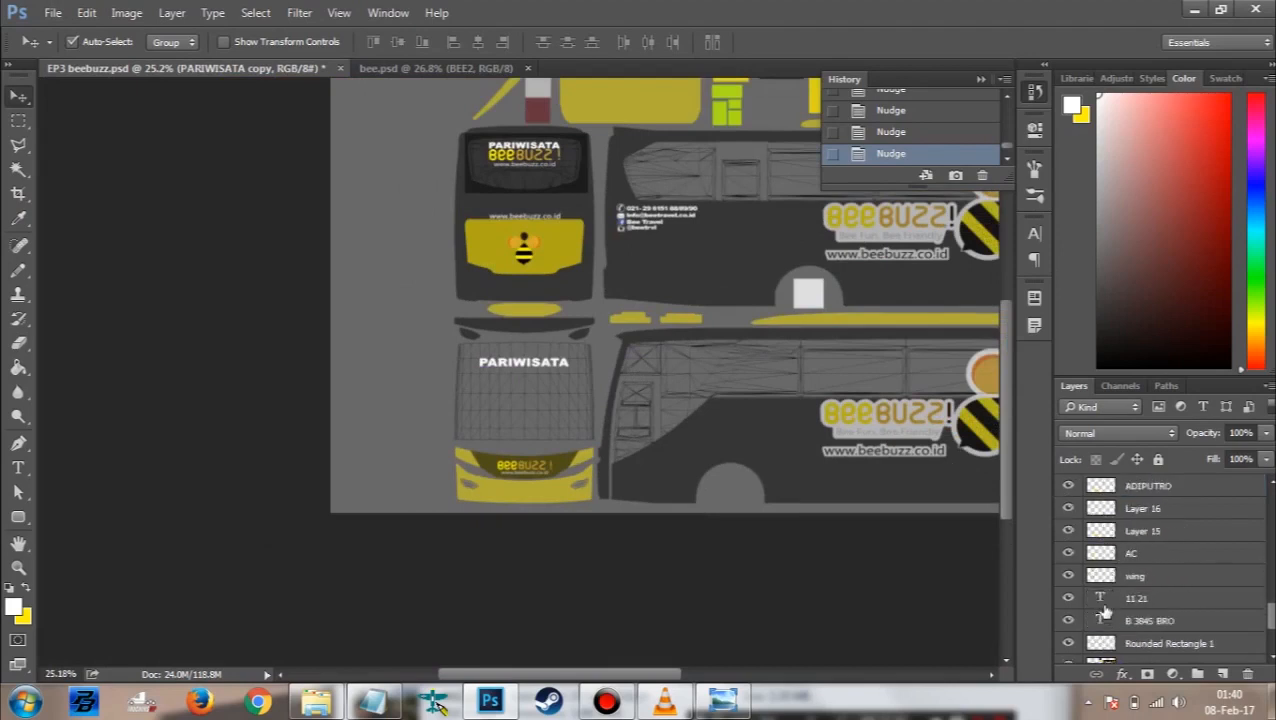
Step: Hide the alpha tempe wireframe layer and bring the two bus side views into view
click(1068, 629)
scroll(607, 305, up, 2)
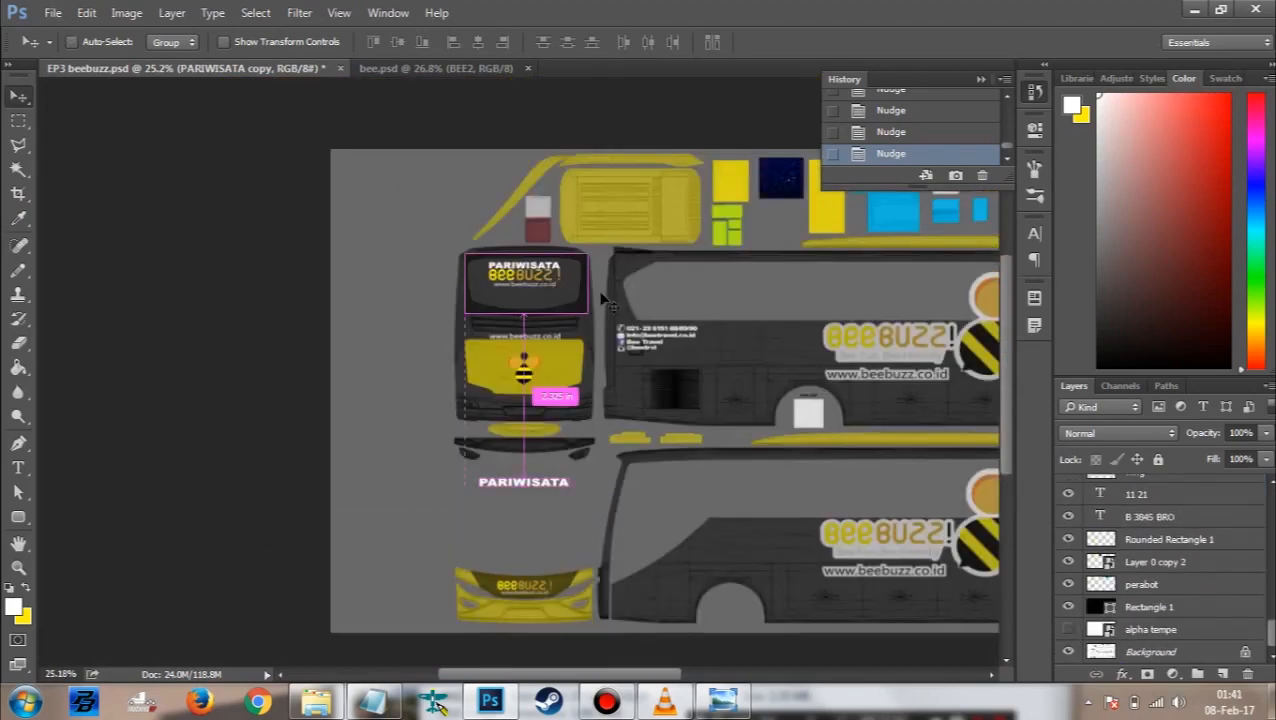
scroll(607, 305, right, 4)
scroll(605, 320, right, 3)
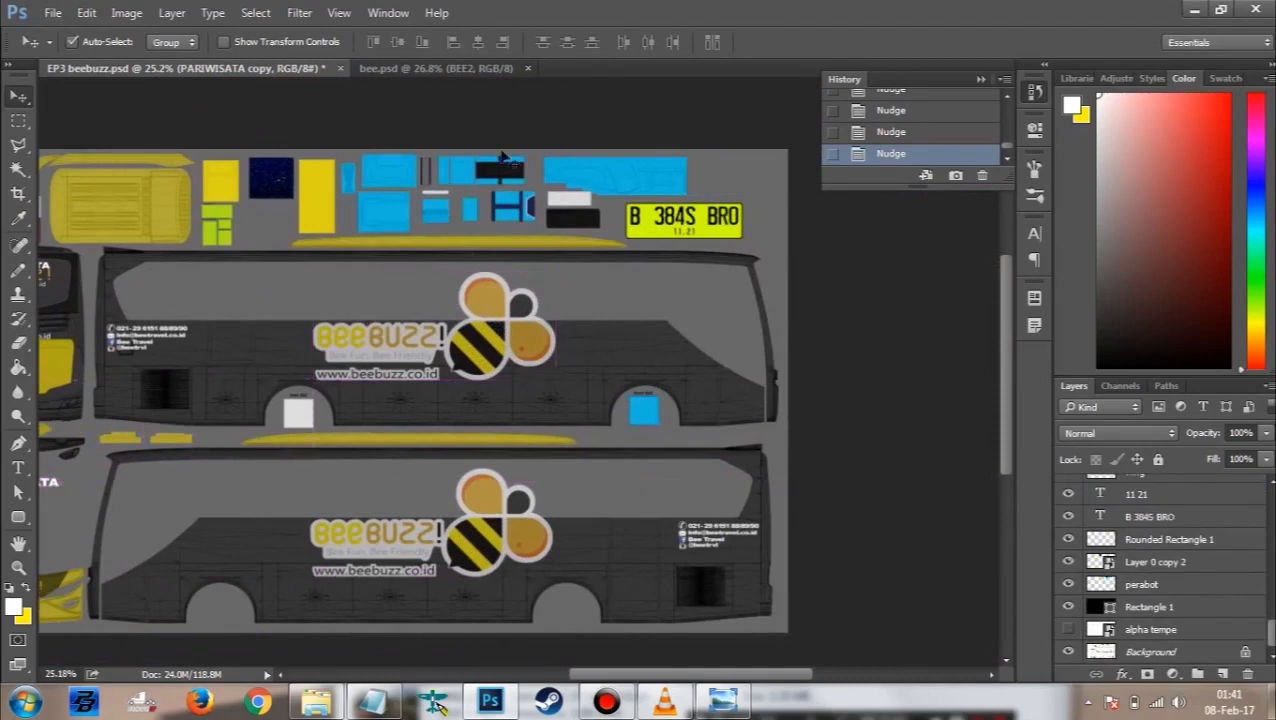
Step: Try to carry the outlined AIR SUSPENSION lettering over from the bee.psd reference document into the livery
click(399, 68)
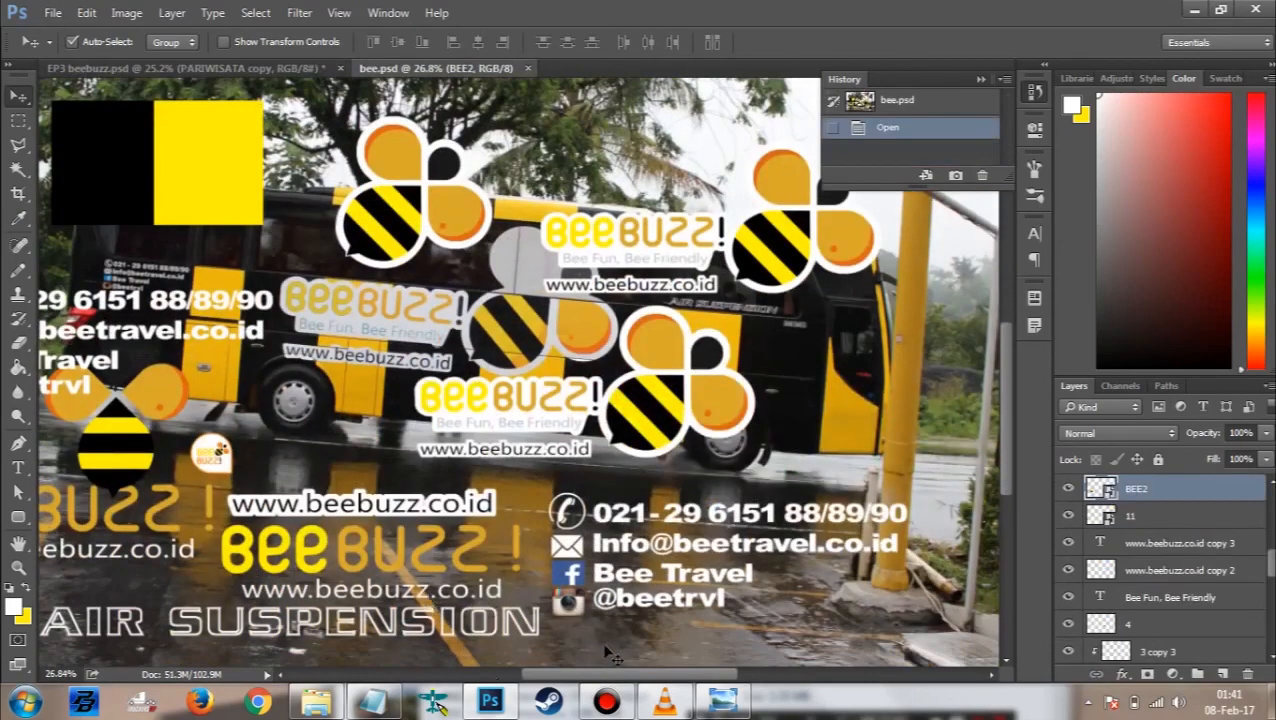
click(598, 647)
ctrl+click(530, 618)
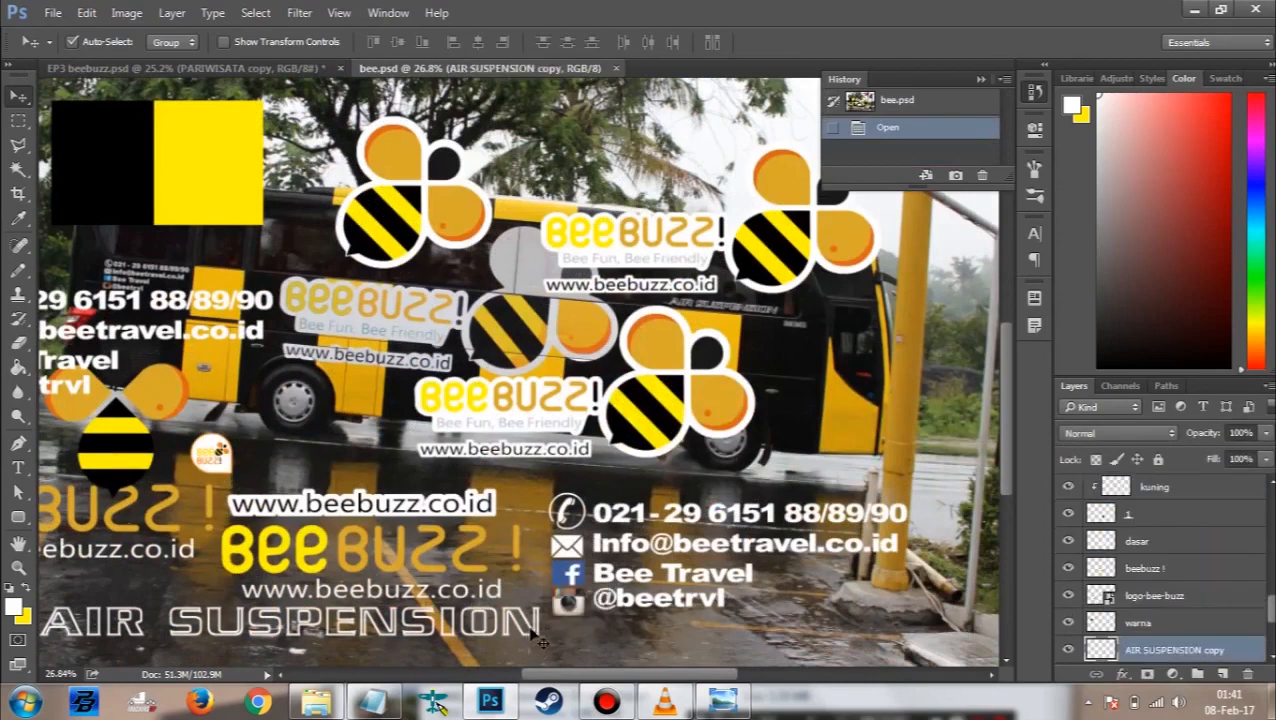
drag(296, 652, 271, 616)
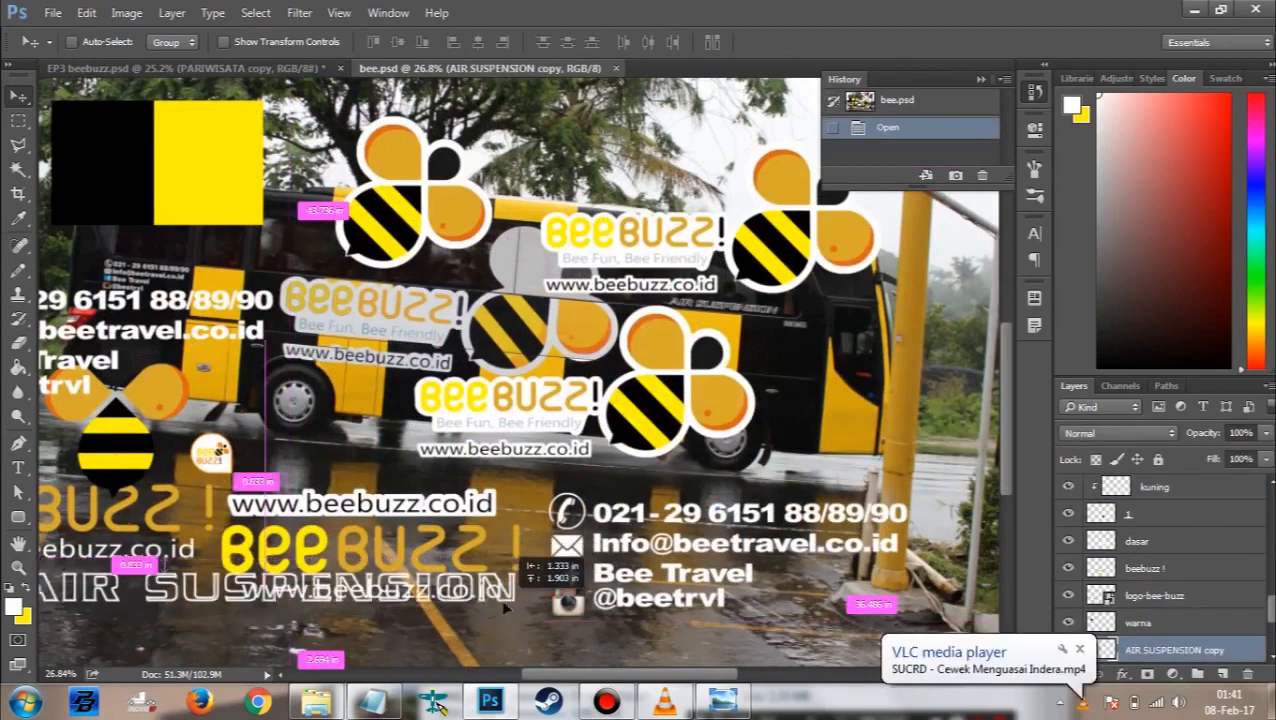
Step: Reveal the existing AIR SUSPENSION text layer in the EP3 beebuzz livery and delete it
click(200, 68)
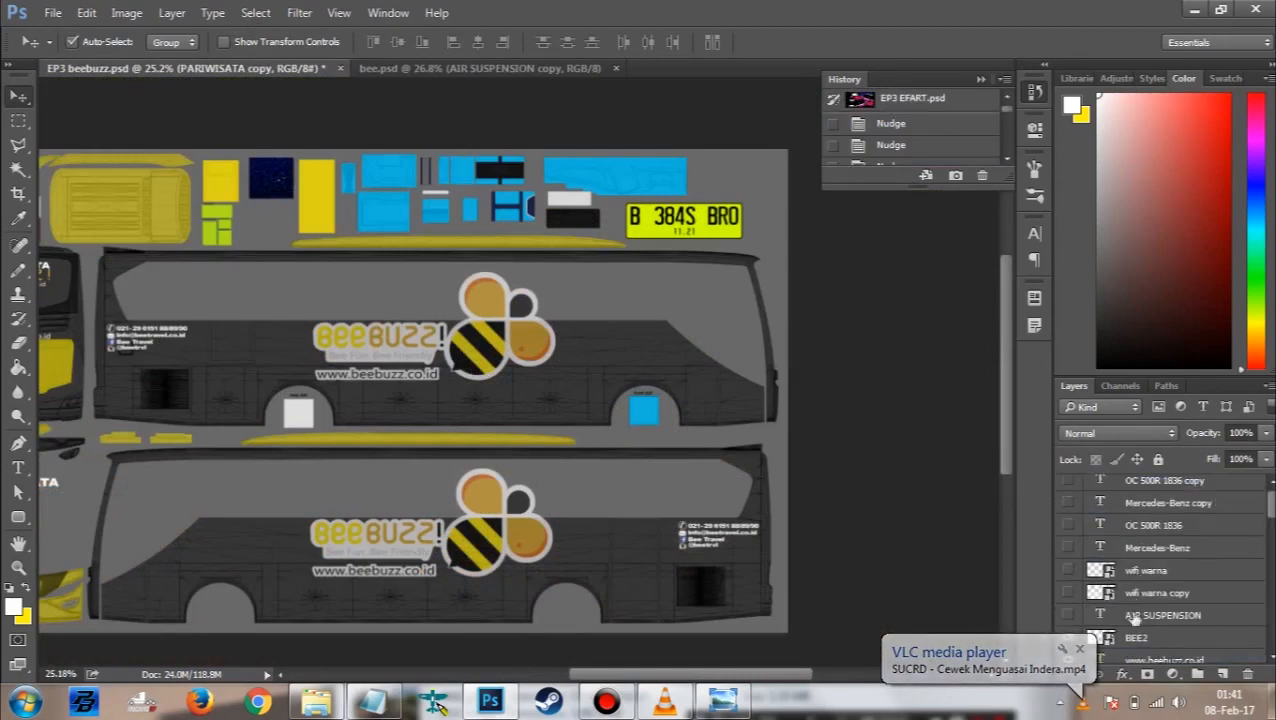
click(1068, 615)
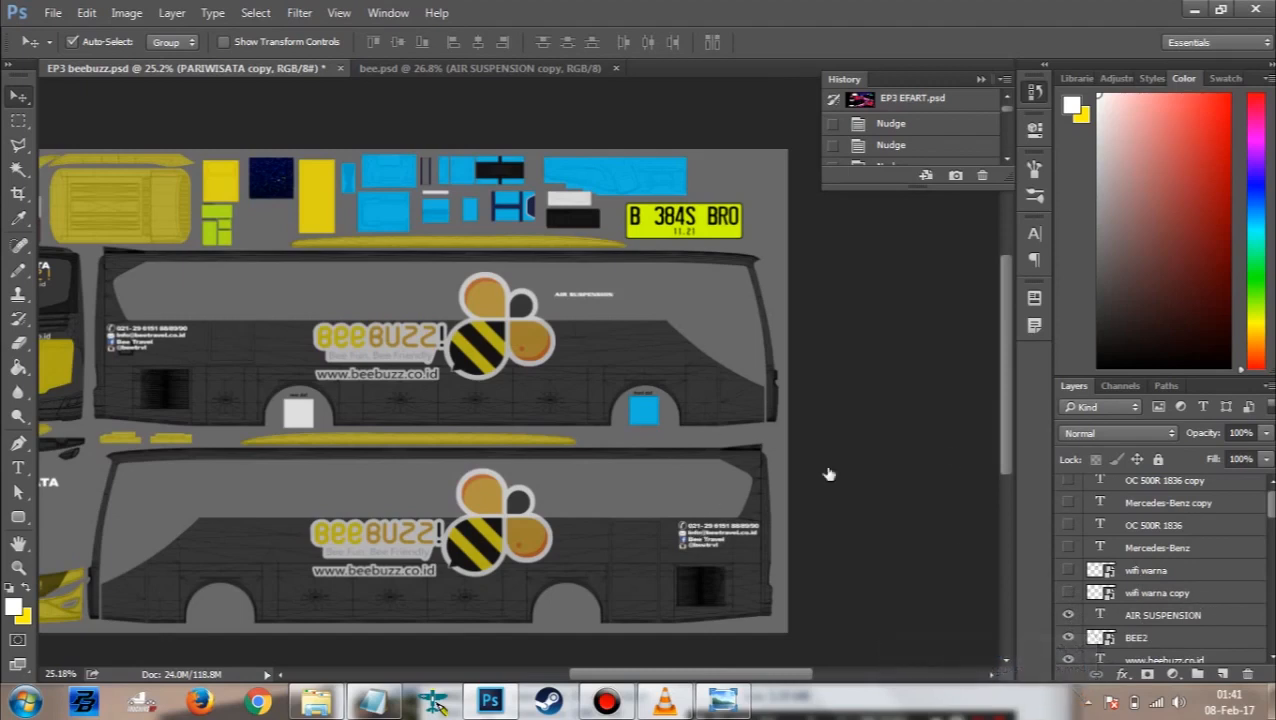
scroll(588, 298, up, 4)
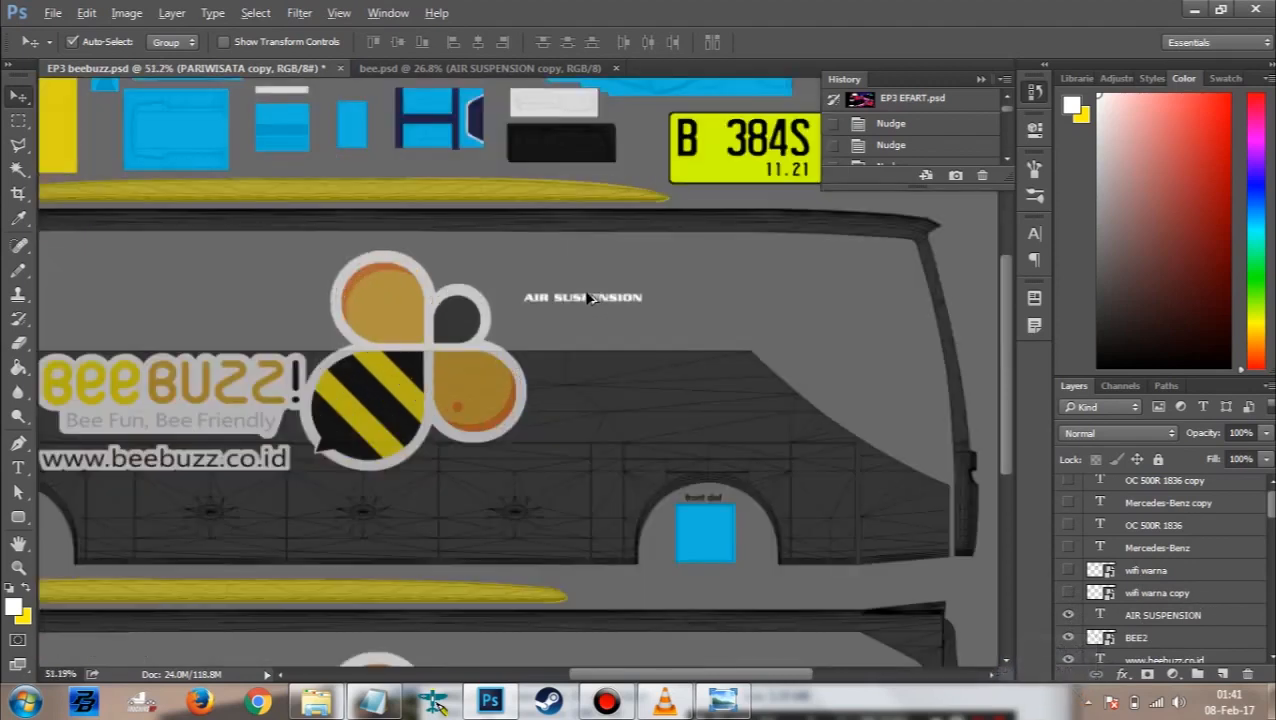
scroll(612, 311, up, 2)
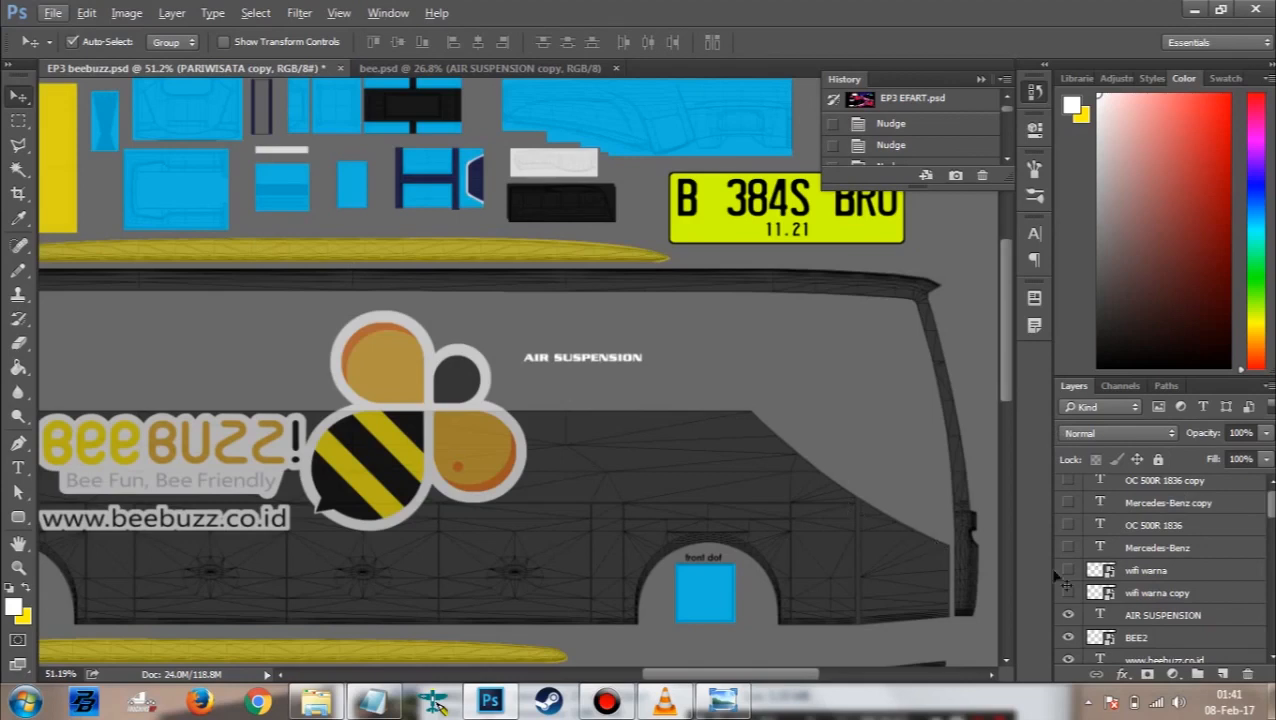
click(1150, 614)
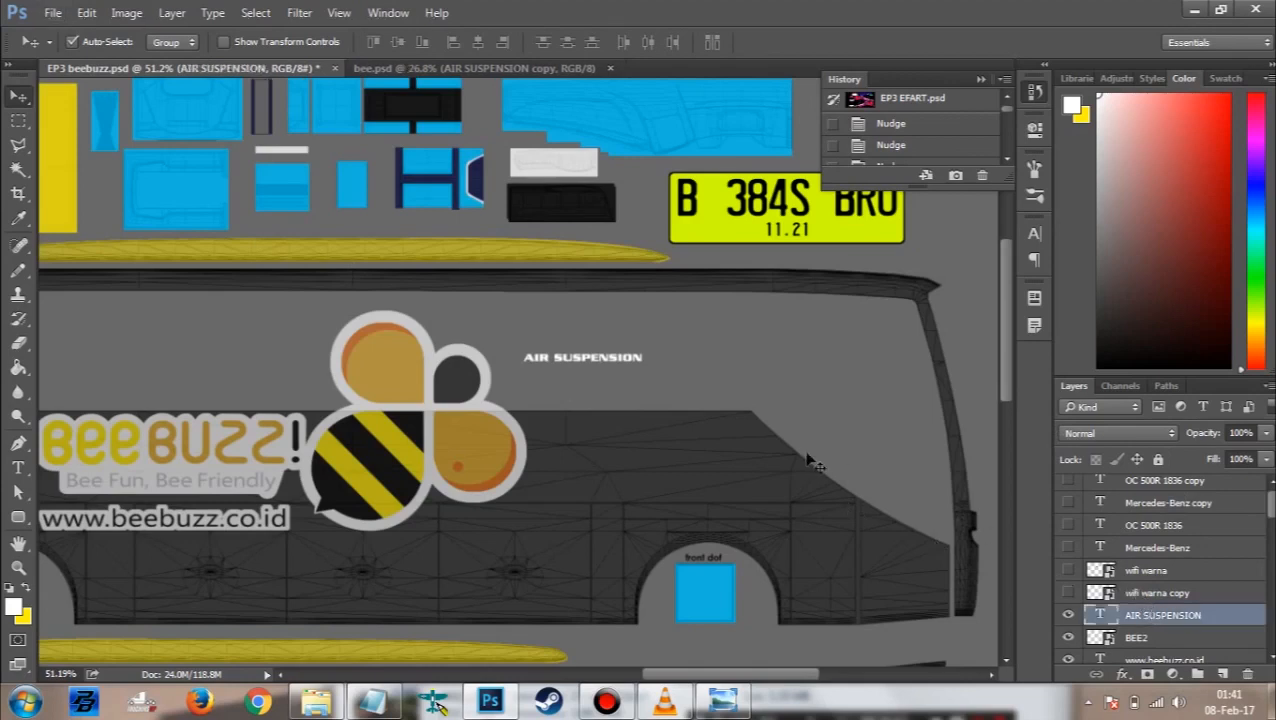
key(Delete)
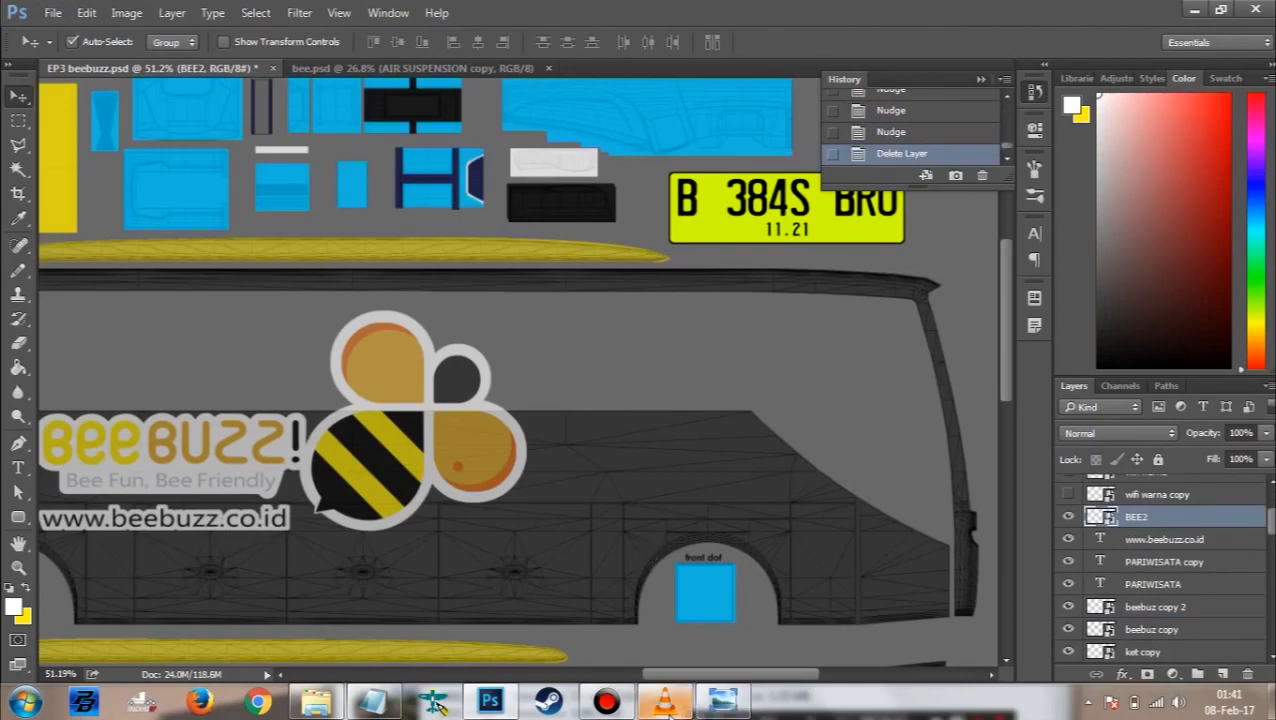
Step: Switch to VLC media player, skip to the following video, and minimise the player
click(660, 700)
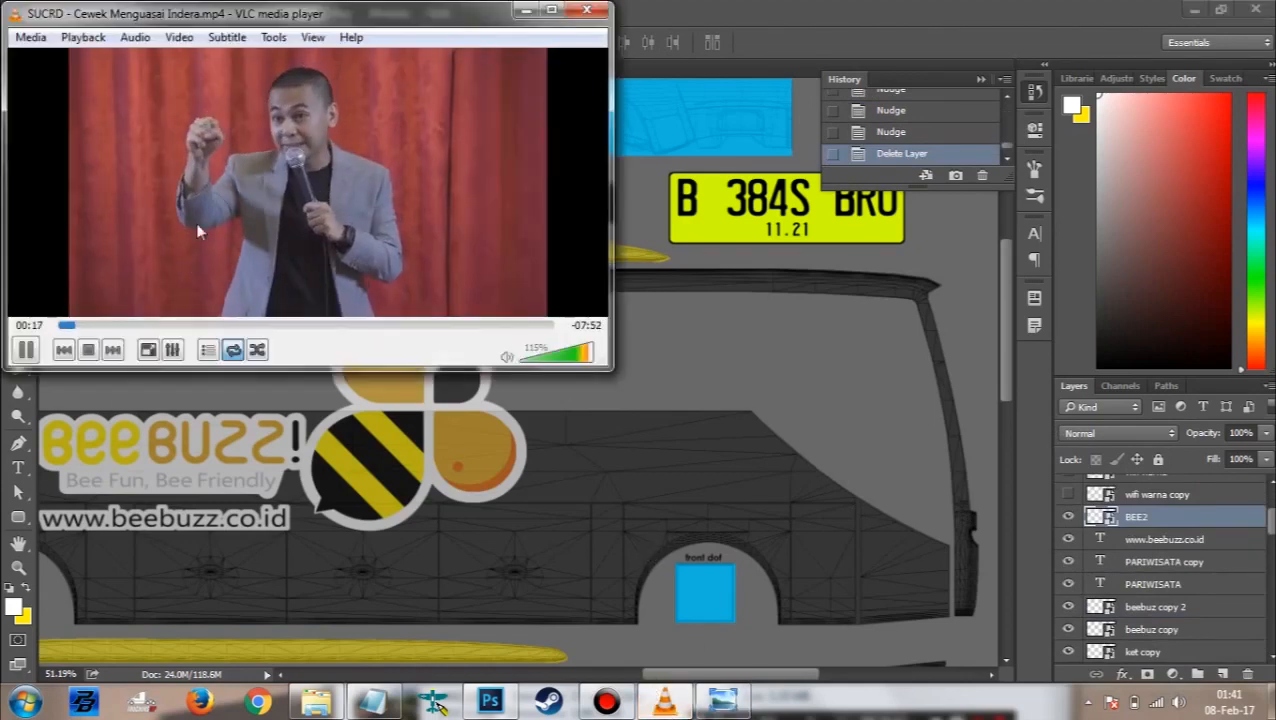
click(116, 346)
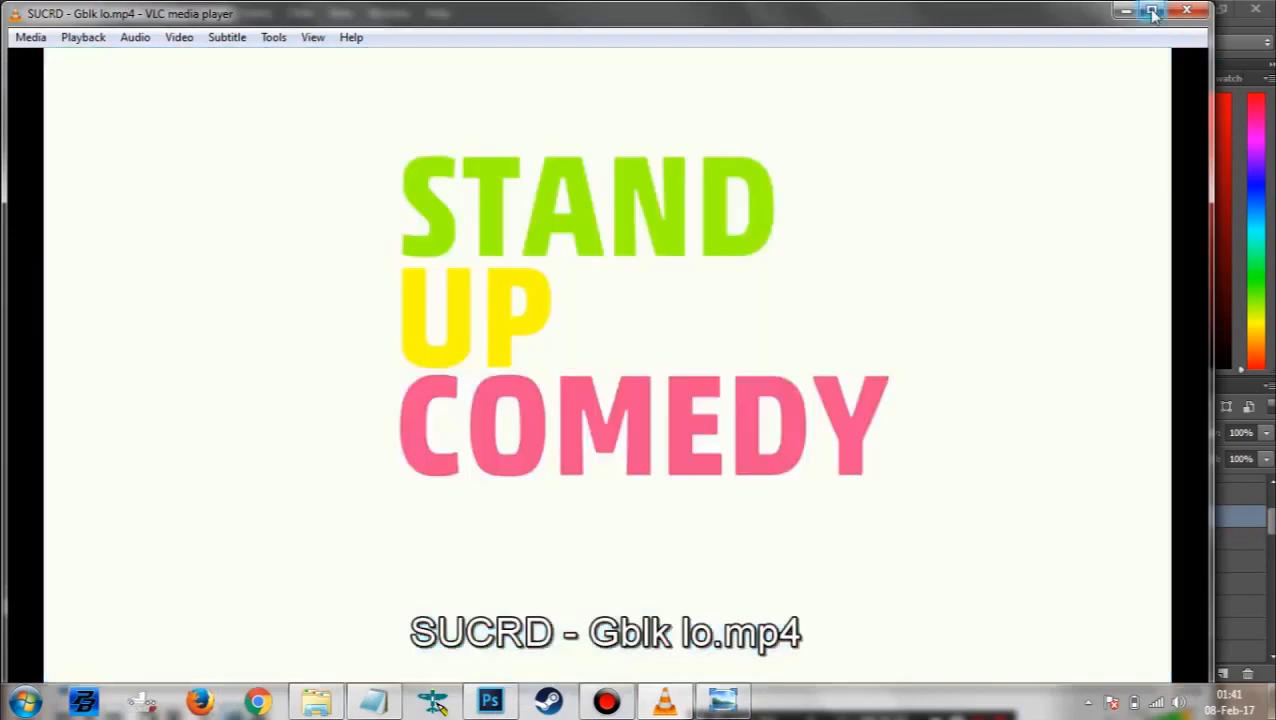
click(1152, 12)
click(1152, 12)
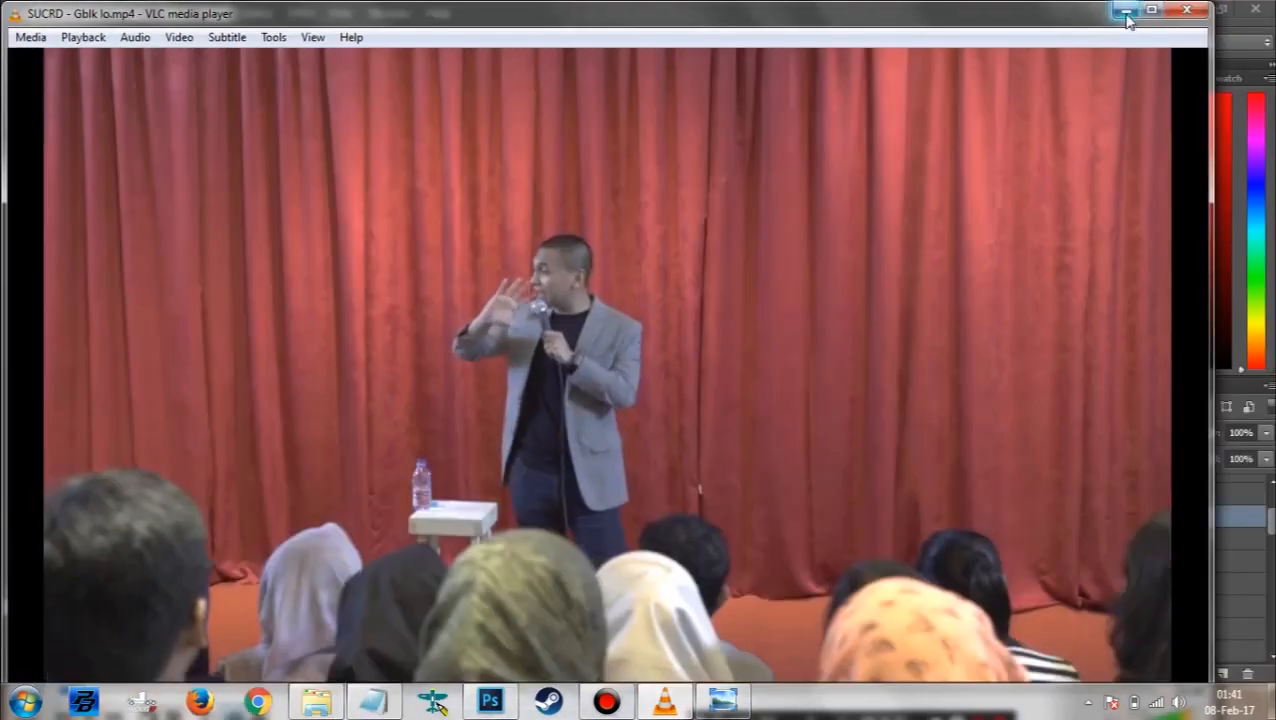
click(1124, 10)
Step: Copy the outlined AIR SUSPENSION lettering from bee.psd into the EP3 beebuzz livery, over the upper side view
scroll(585, 400, down, 3)
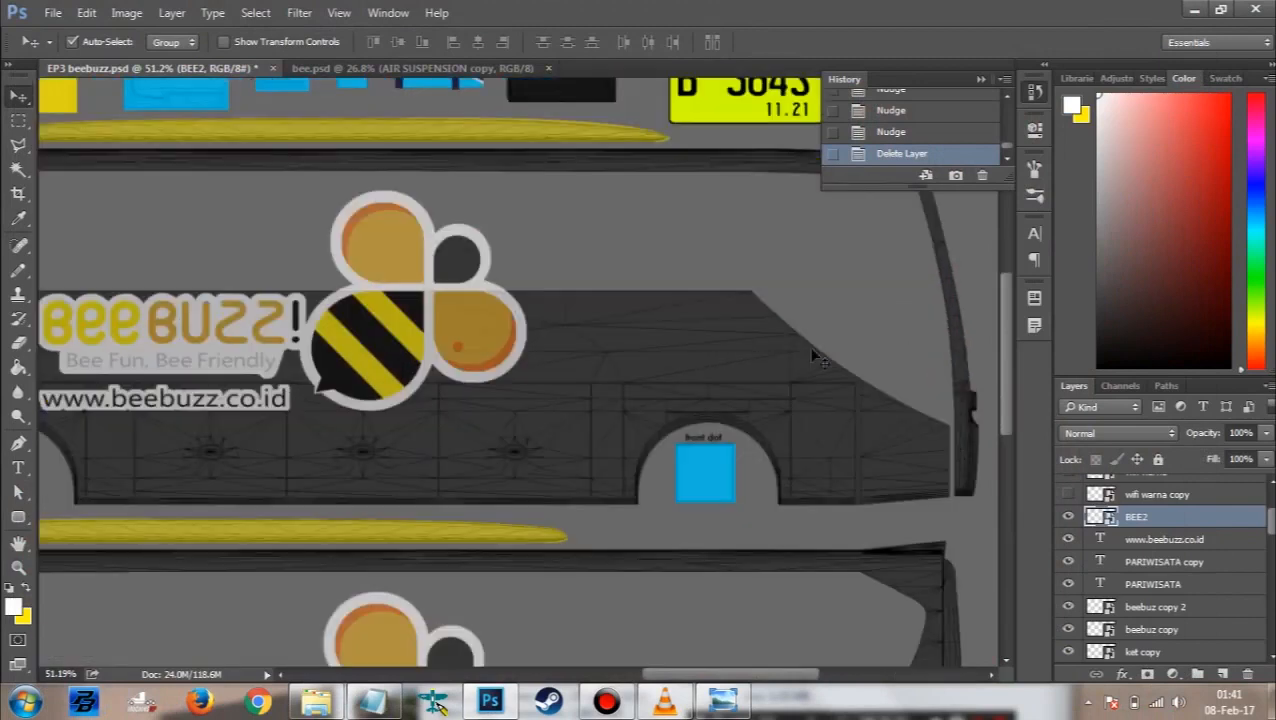
scroll(1150, 590, down, 5)
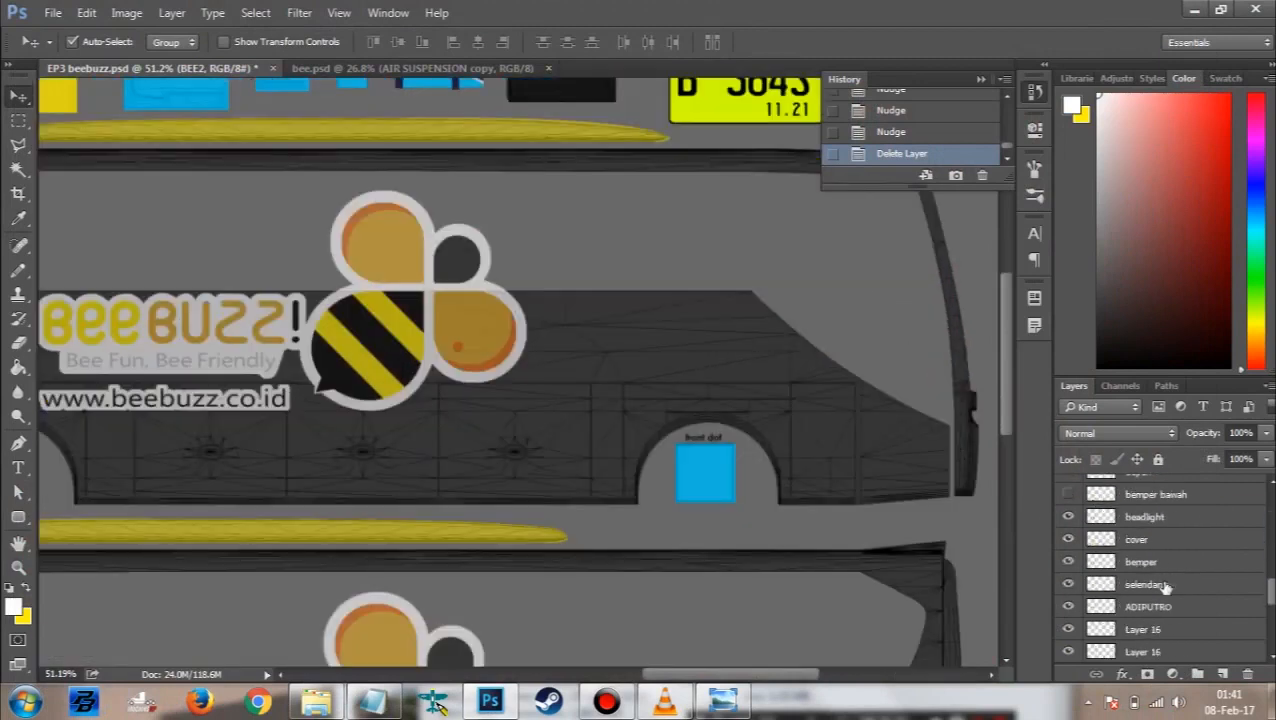
click(314, 68)
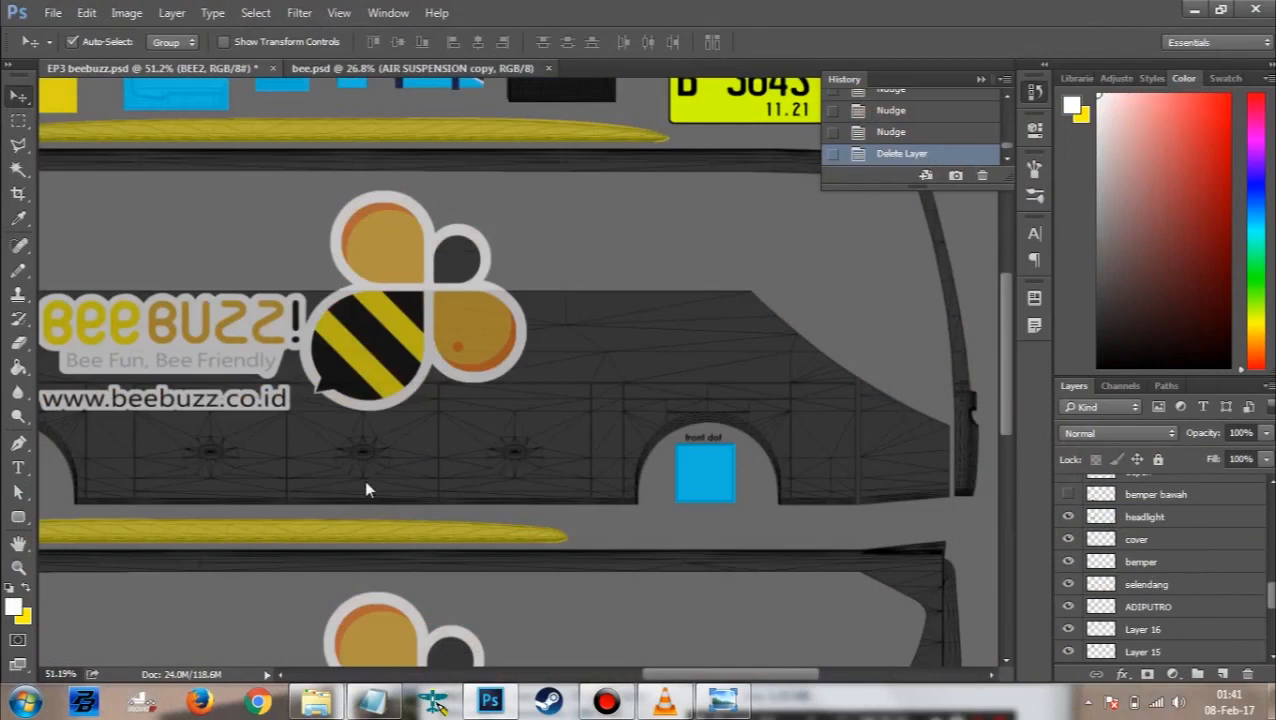
drag(460, 648, 586, 234)
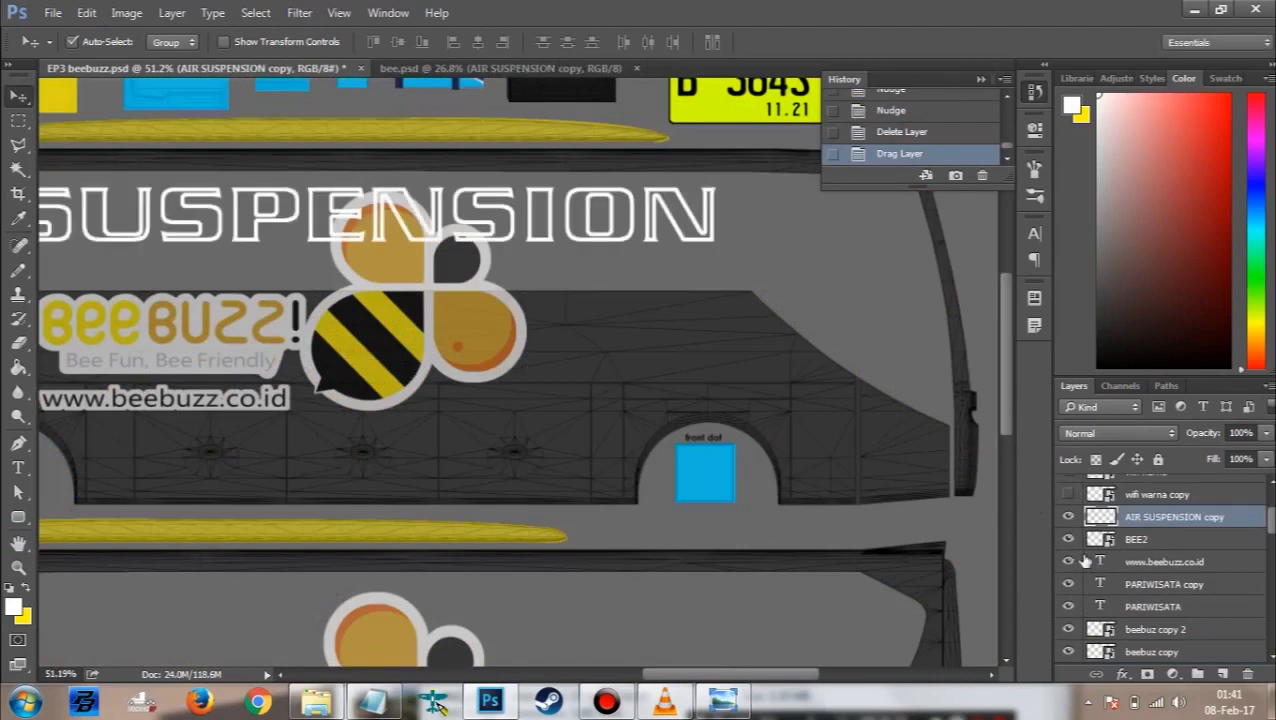
Step: Show the alpha tempe wireframe layer as a placement guide
scroll(1160, 567, down, 5)
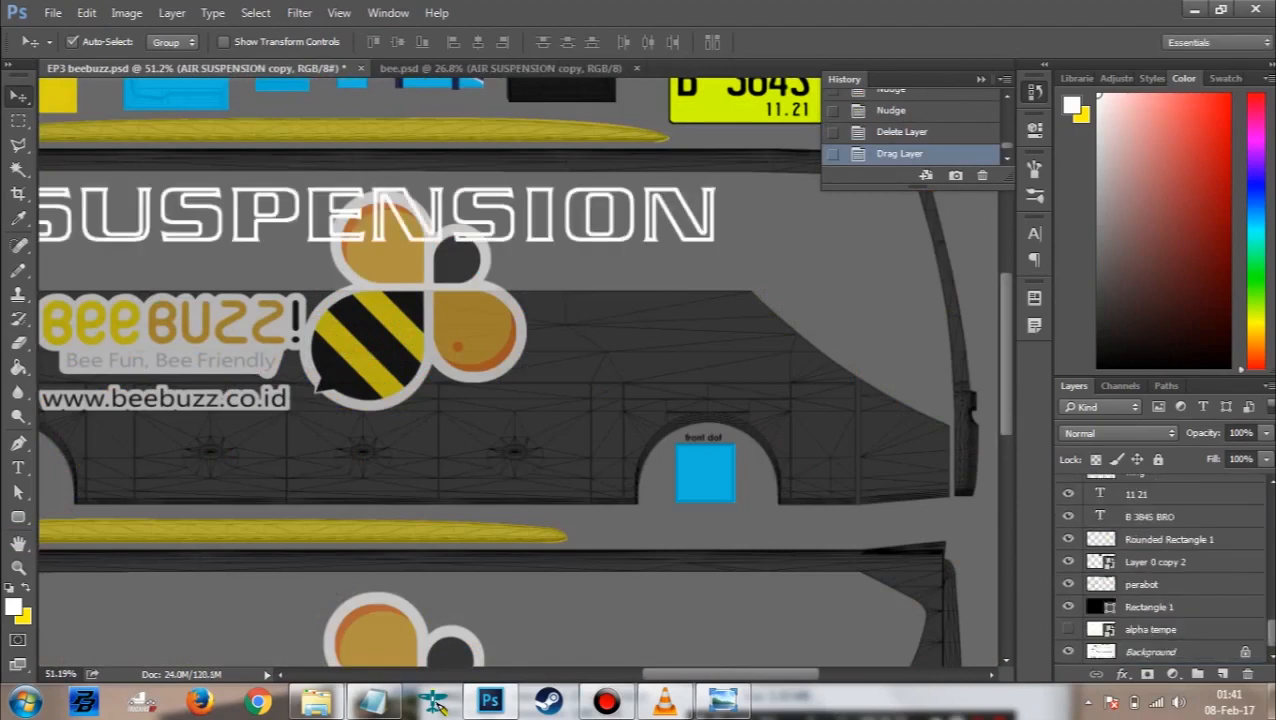
scroll(653, 291, up, 2)
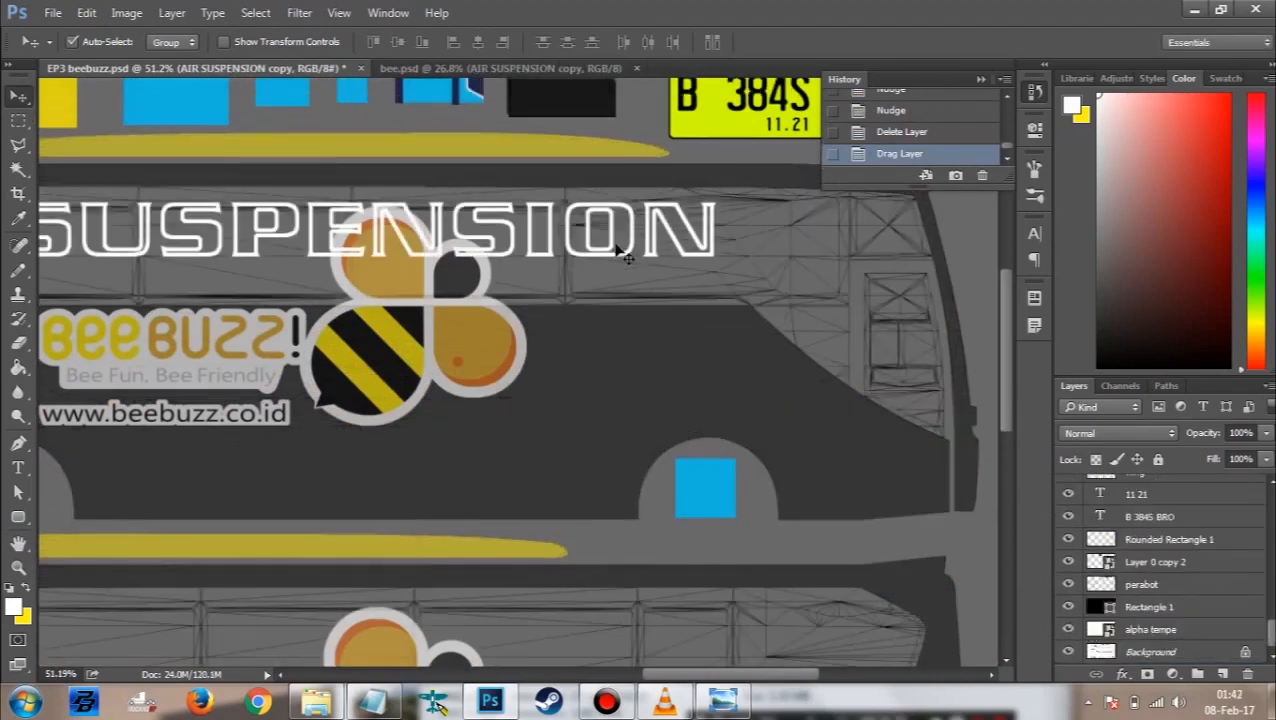
key(ctrl)
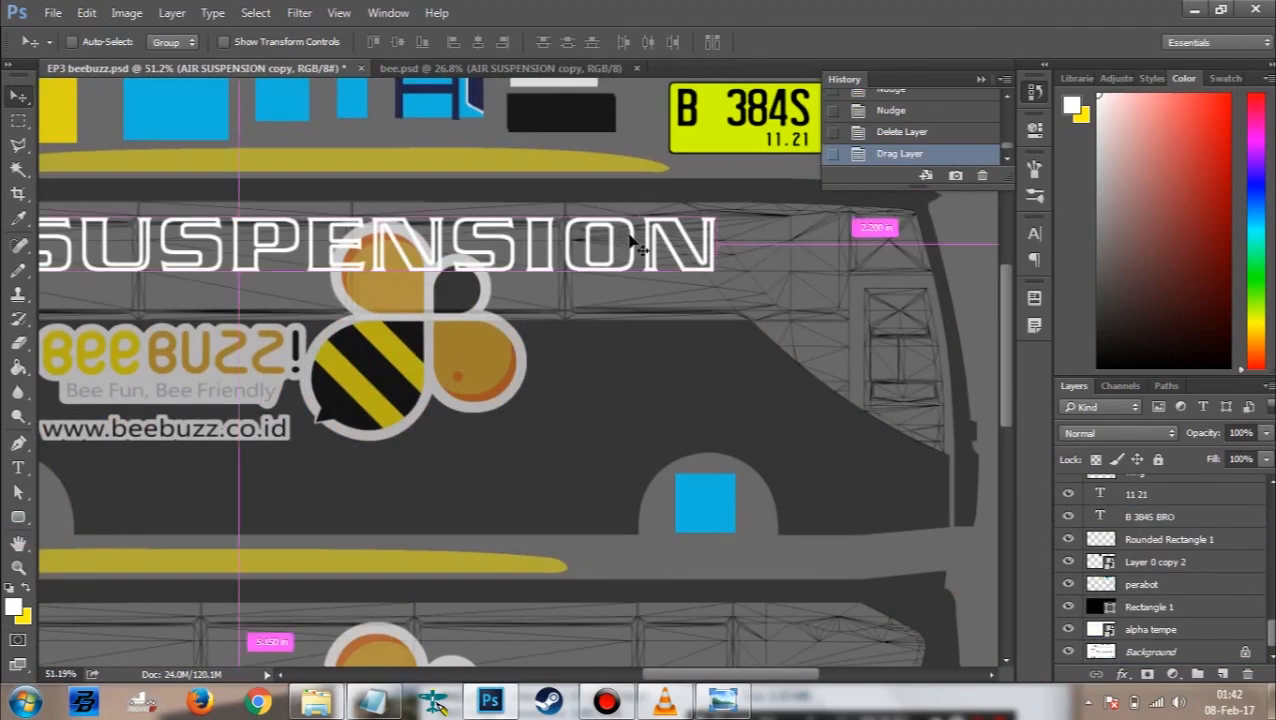
Step: Shrink the AIR SUSPENSION lettering to about 26.5% and place it across the bee's wings on the upper side view
key(ctrl+t)
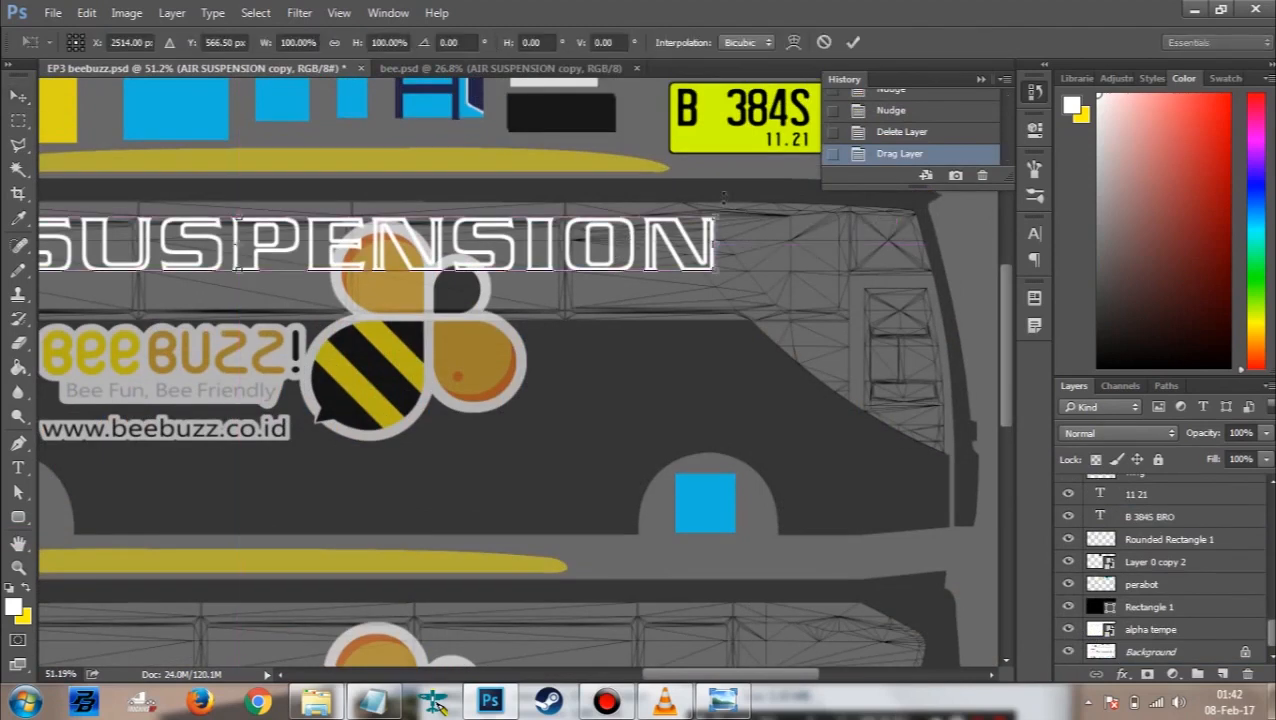
scroll(432, 245, left, 5)
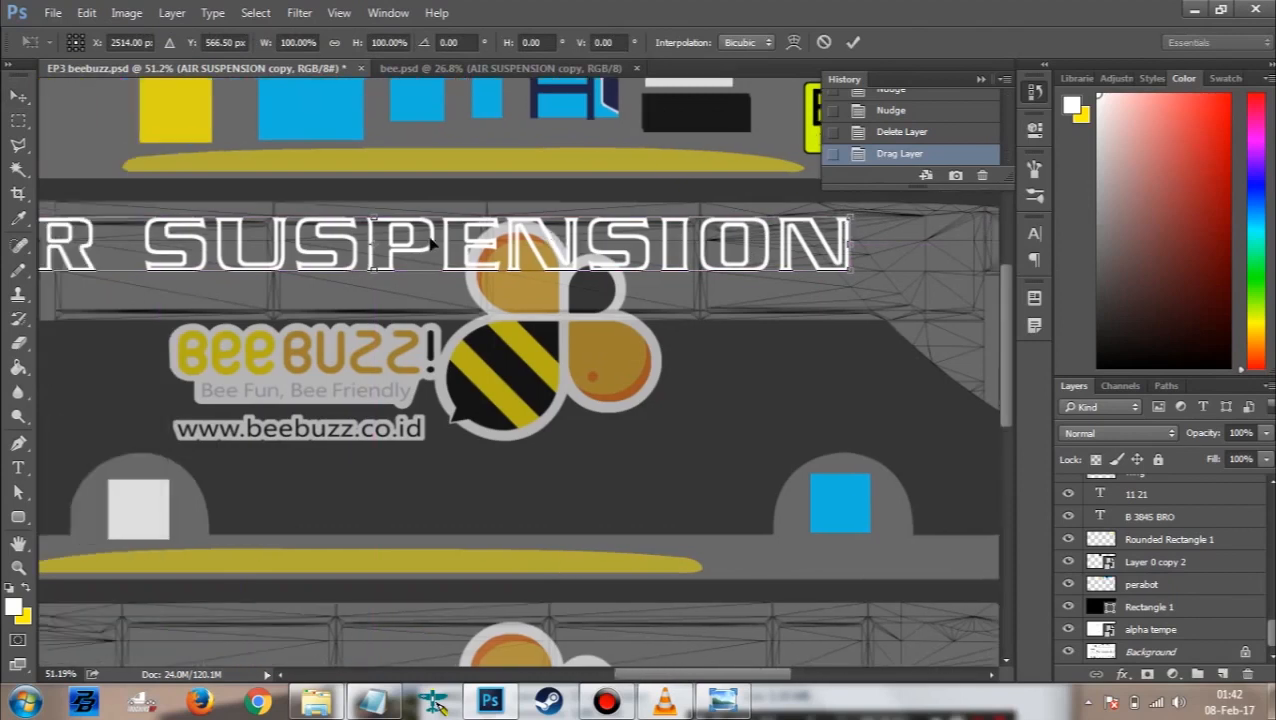
drag(850, 242, 786, 264)
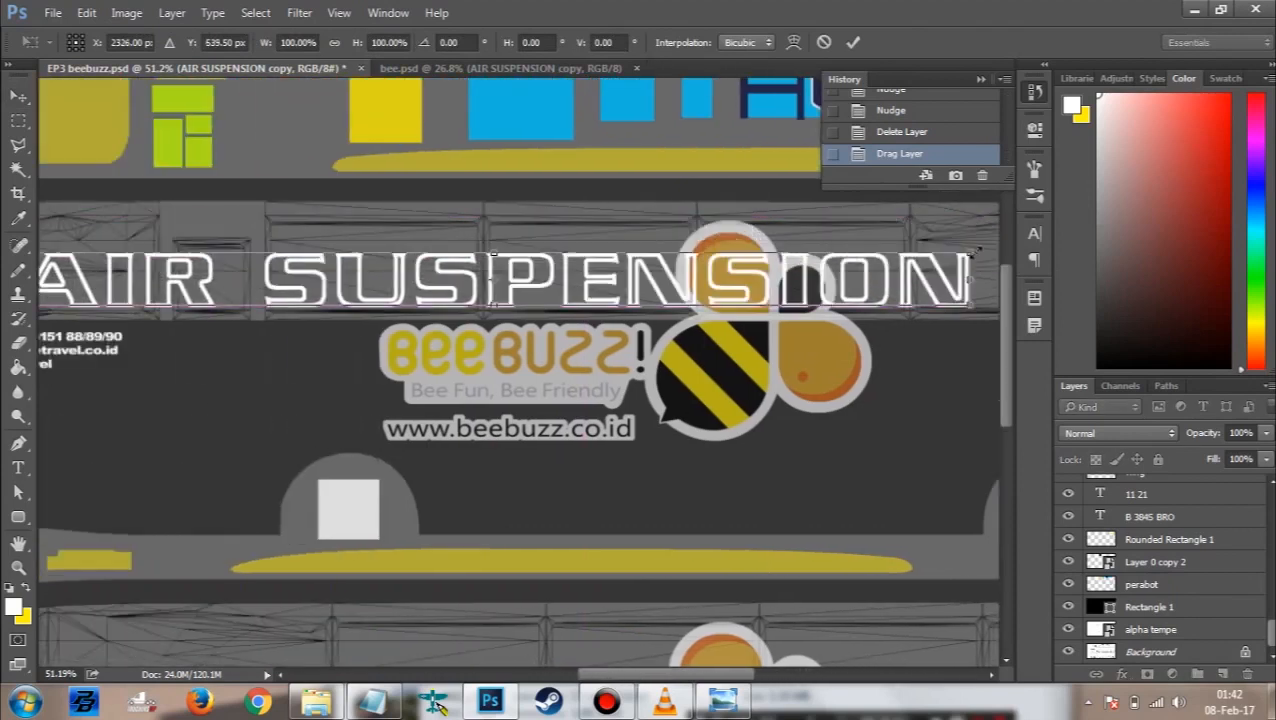
drag(972, 250, 472, 208)
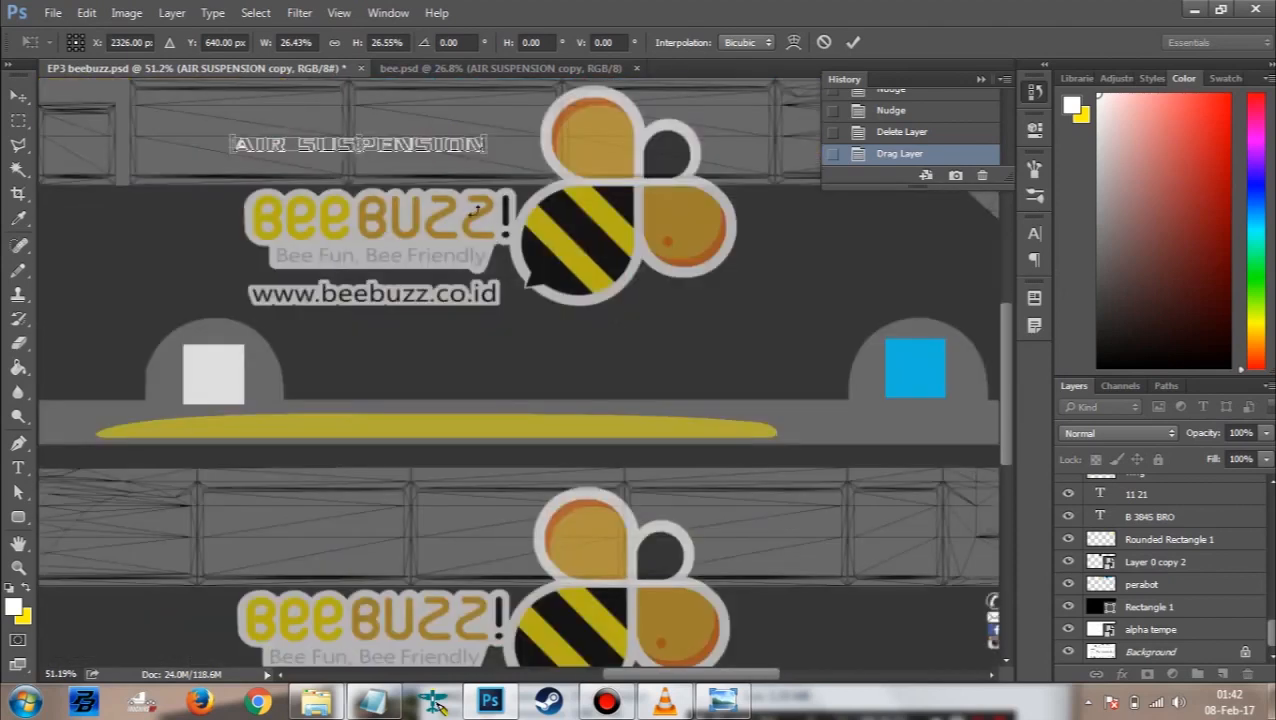
drag(440, 147, 823, 147)
click(850, 42)
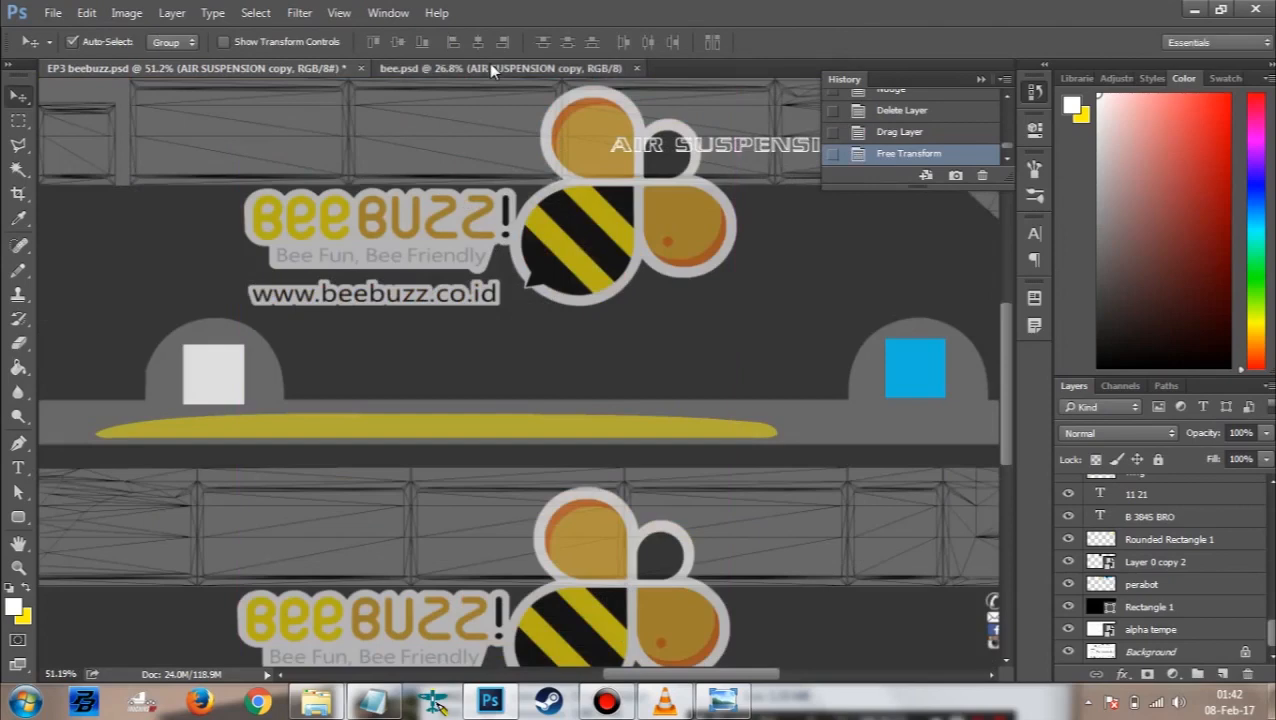
Step: Check the AIR SUSPENSION placement on the bee.psd reference photo and move the lettering toward the bus front, along the window strip's lower edge
click(515, 68)
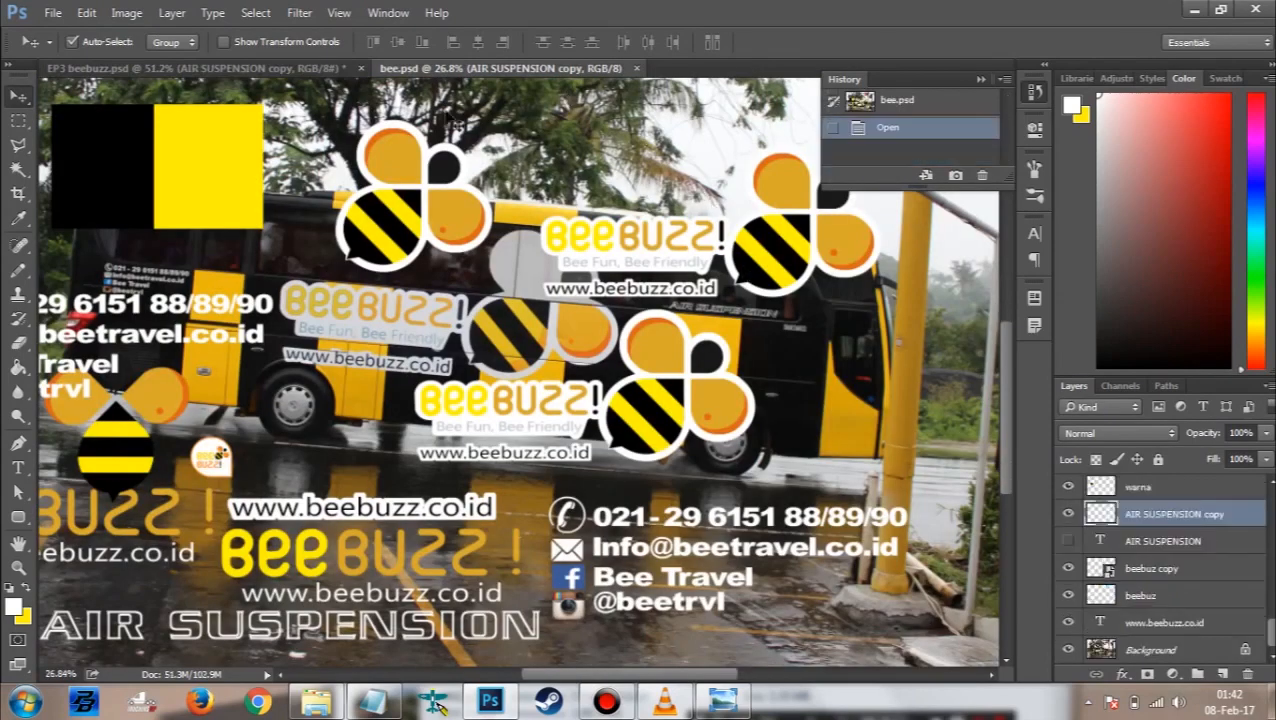
click(270, 72)
scroll(771, 245, up, 3)
scroll(771, 245, right, 6)
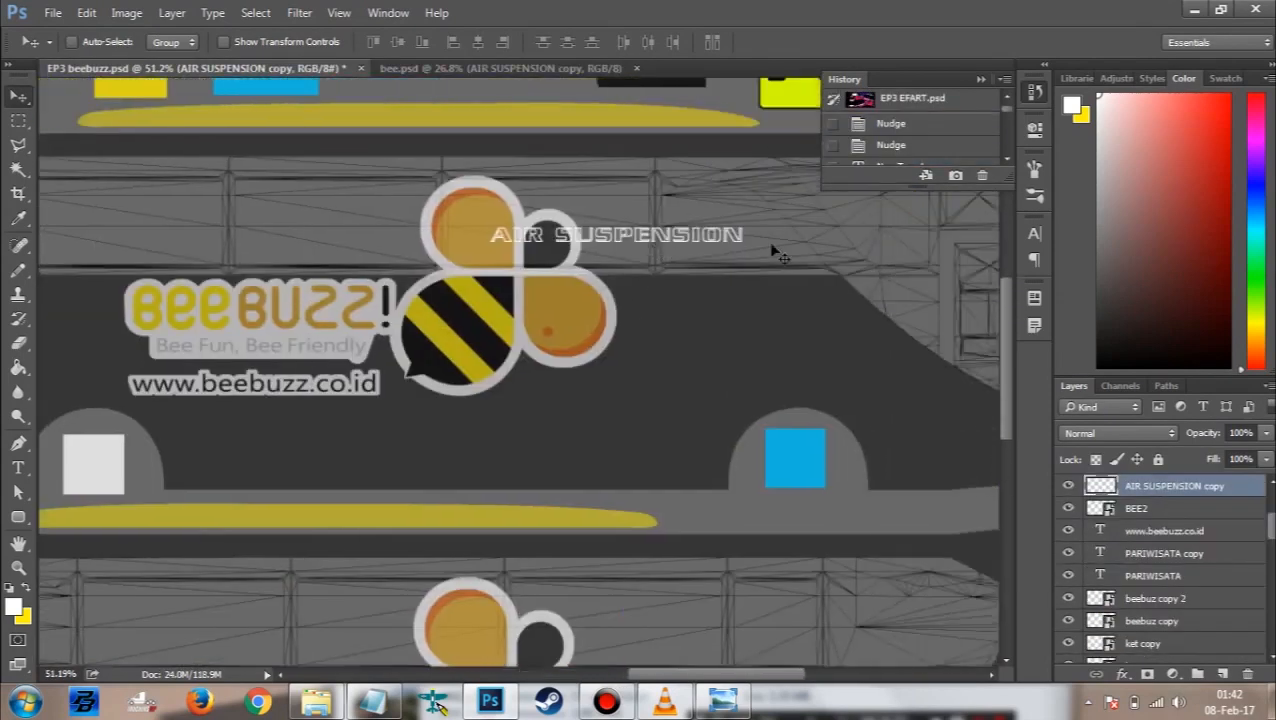
scroll(581, 268, up, 3)
scroll(581, 270, up, 1)
drag(565, 206, 711, 257)
Step: Scale the AIR SUSPENSION lettering to about 87% and fit it into the narrow band along the window strip's lower edge
key(ctrl+t)
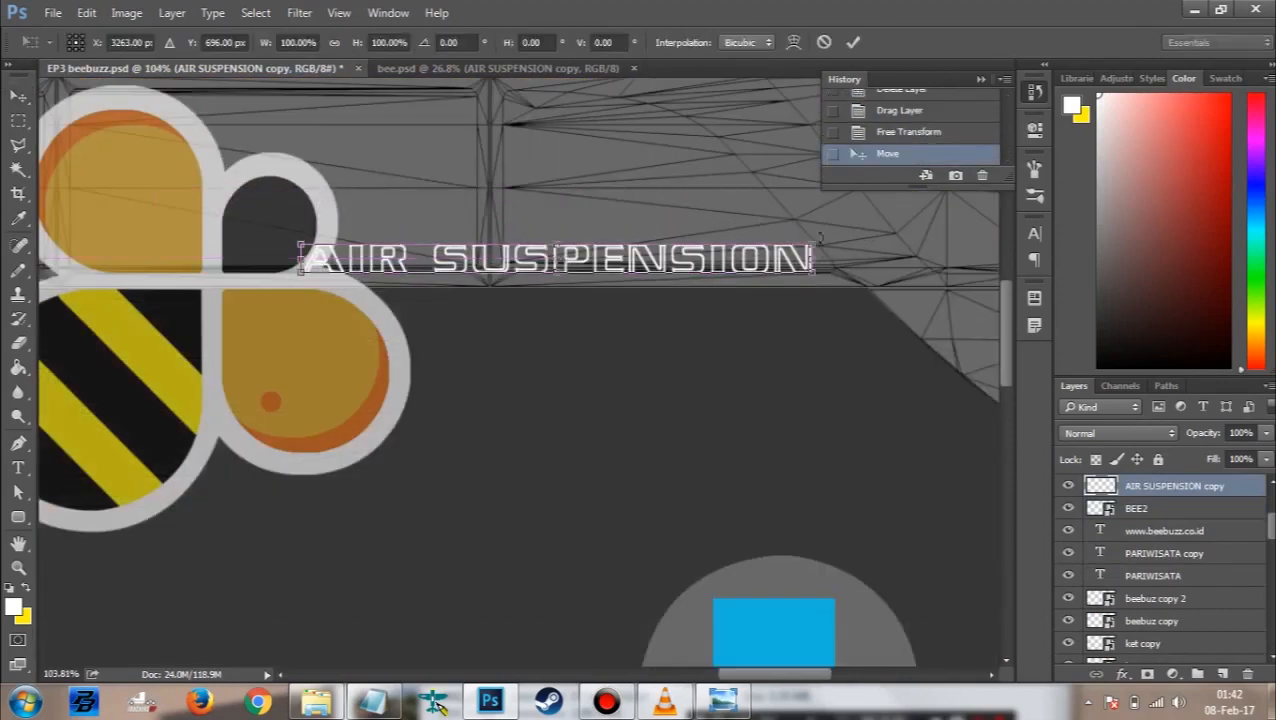
drag(810, 240, 725, 284)
scroll(860, 268, up, 3)
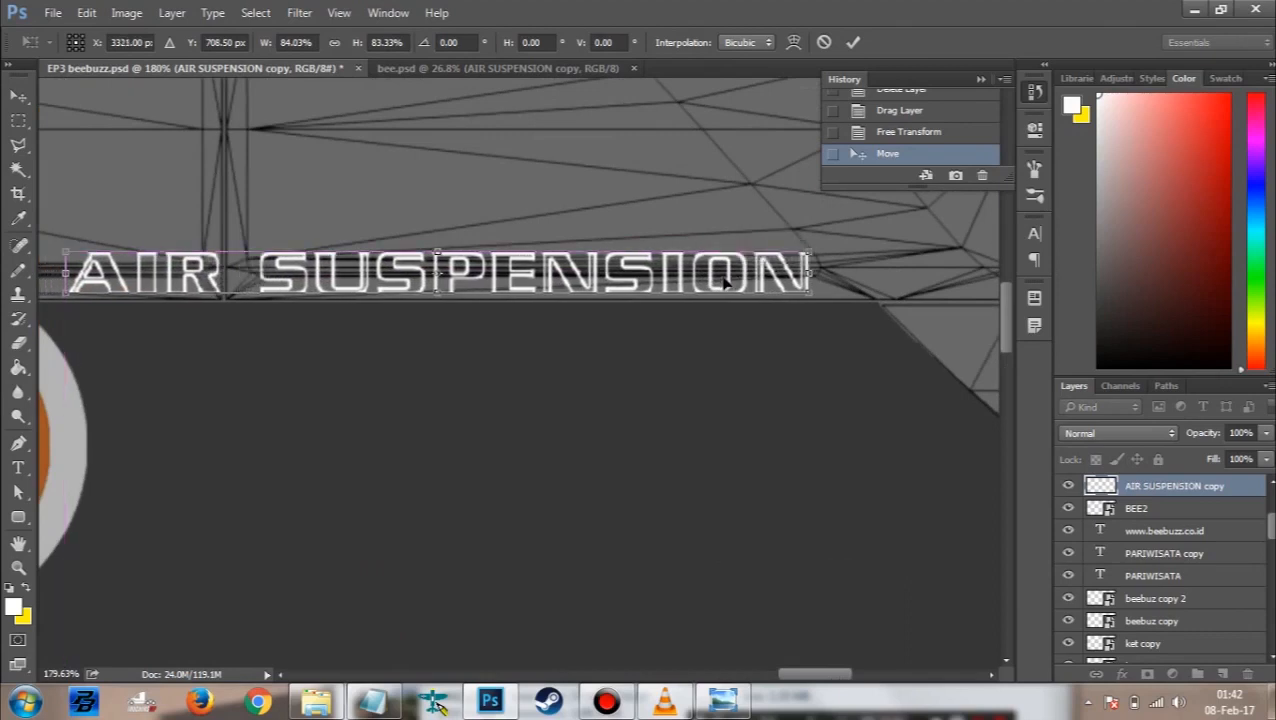
drag(814, 244, 828, 243)
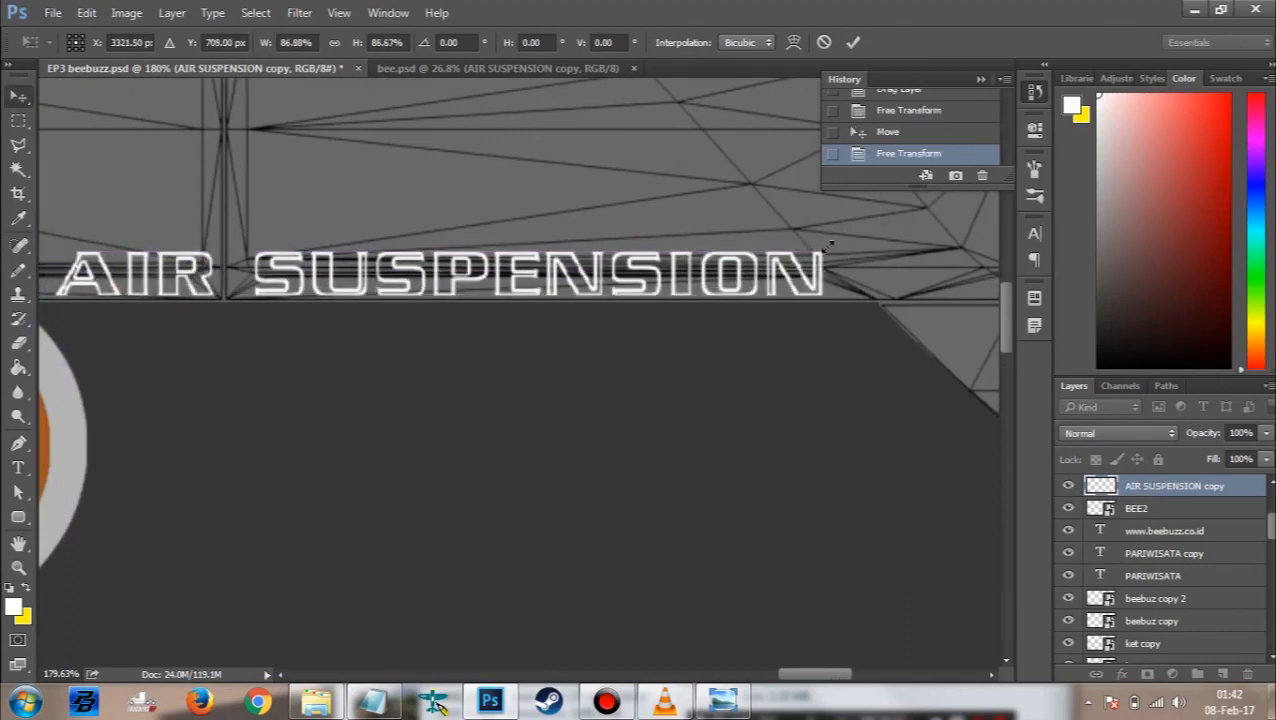
key(Return)
Step: Nudge the AIR SUSPENSION lettering down and slightly toward the bee until its baseline rests on the window strip's bottom line
key(Left)
key(Left)
key(Down)
key(Down)
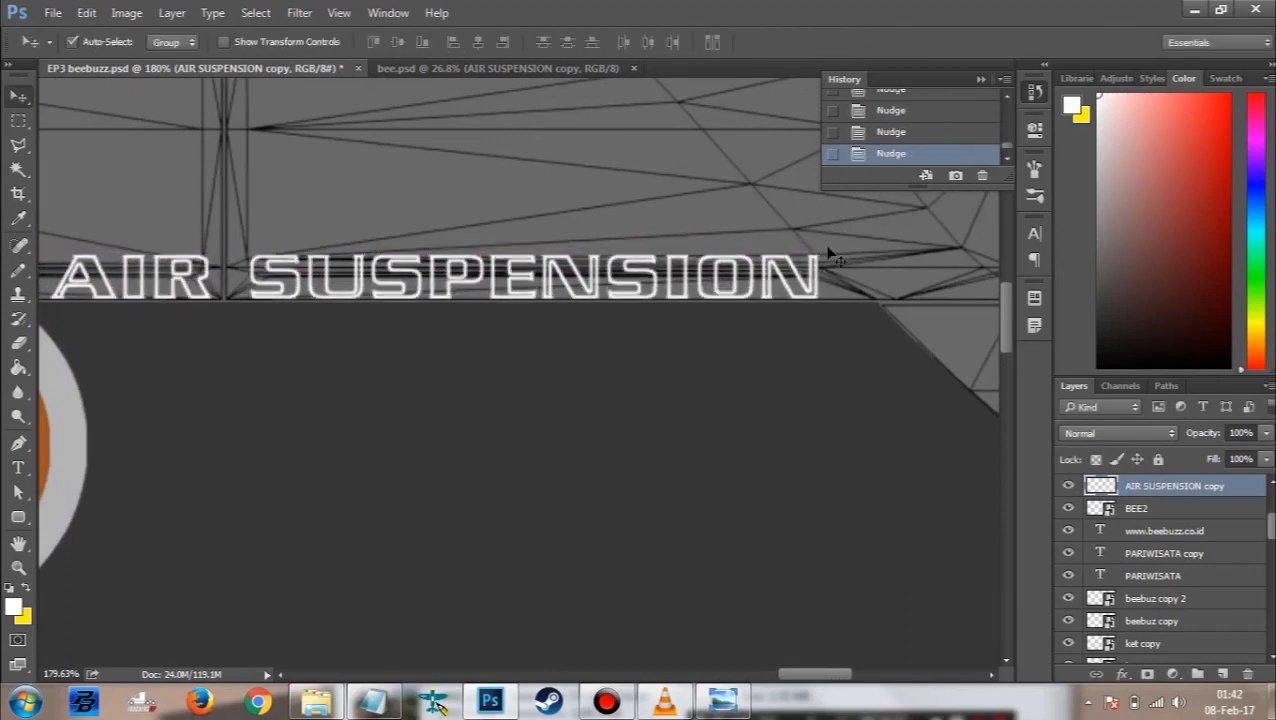
key(Left)
key(Left)
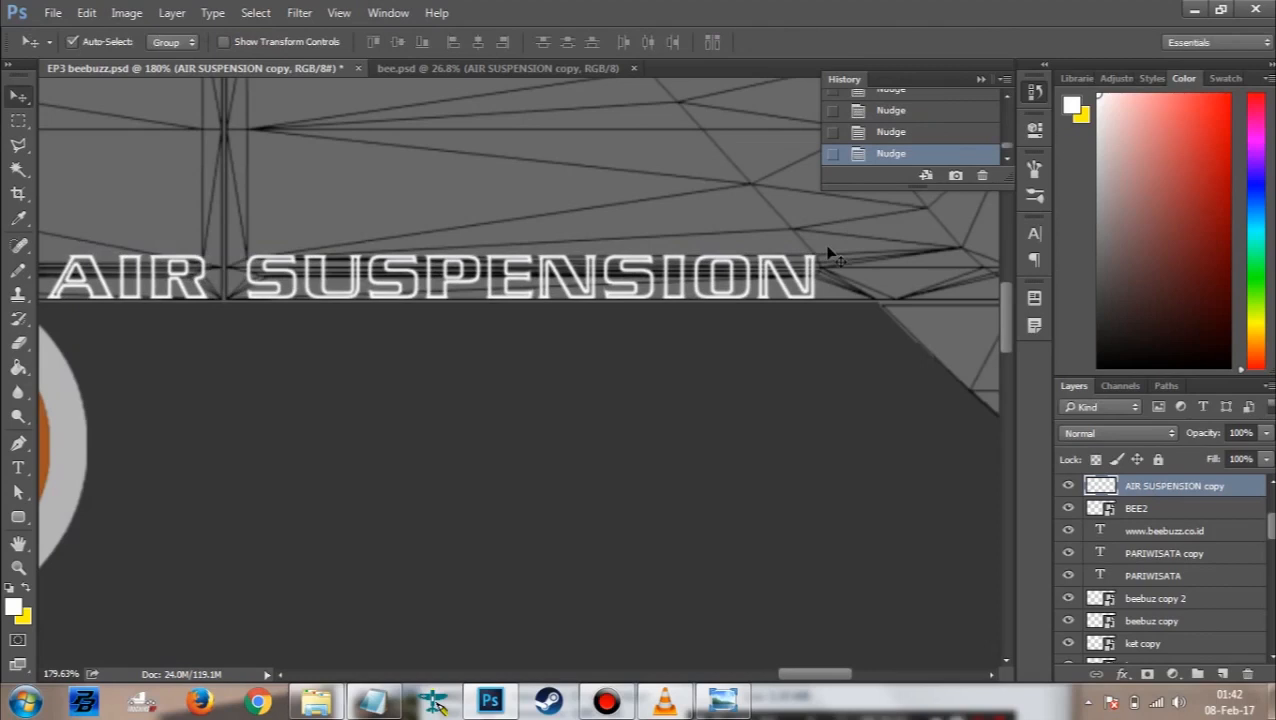
key(Right)
drag(799, 288, 800, 286)
key(ctrl+z)
key(Left)
key(Left)
key(Left)
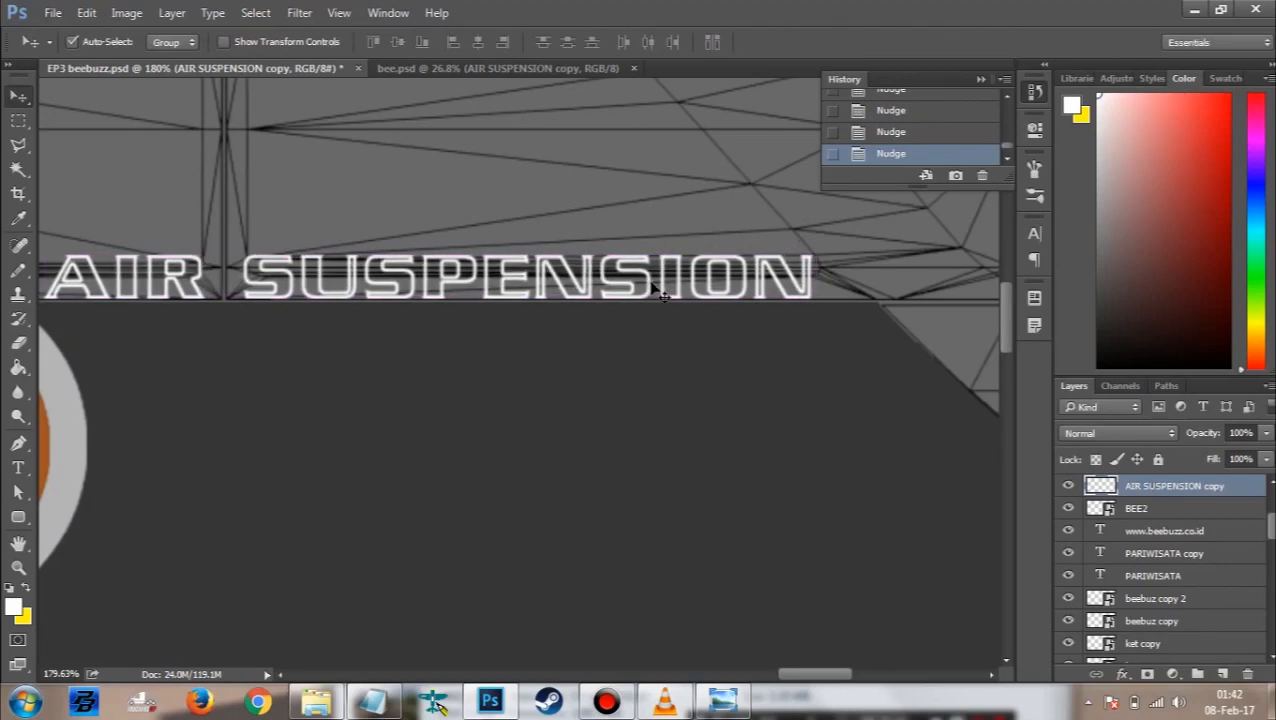
scroll(600, 265, left, 3)
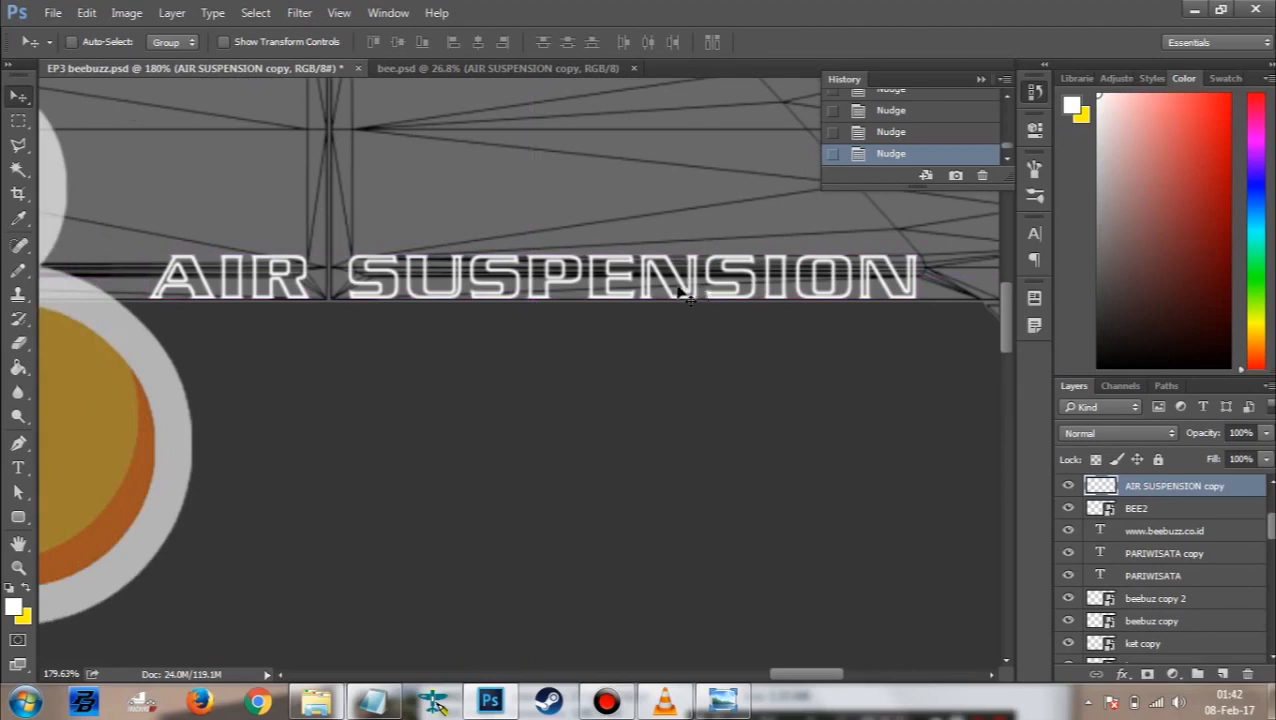
Step: Duplicate the AIR SUSPENSION lettering, flip the copy horizontally and move it to the front half of the lower side view
key(Left)
key(ctrl+j)
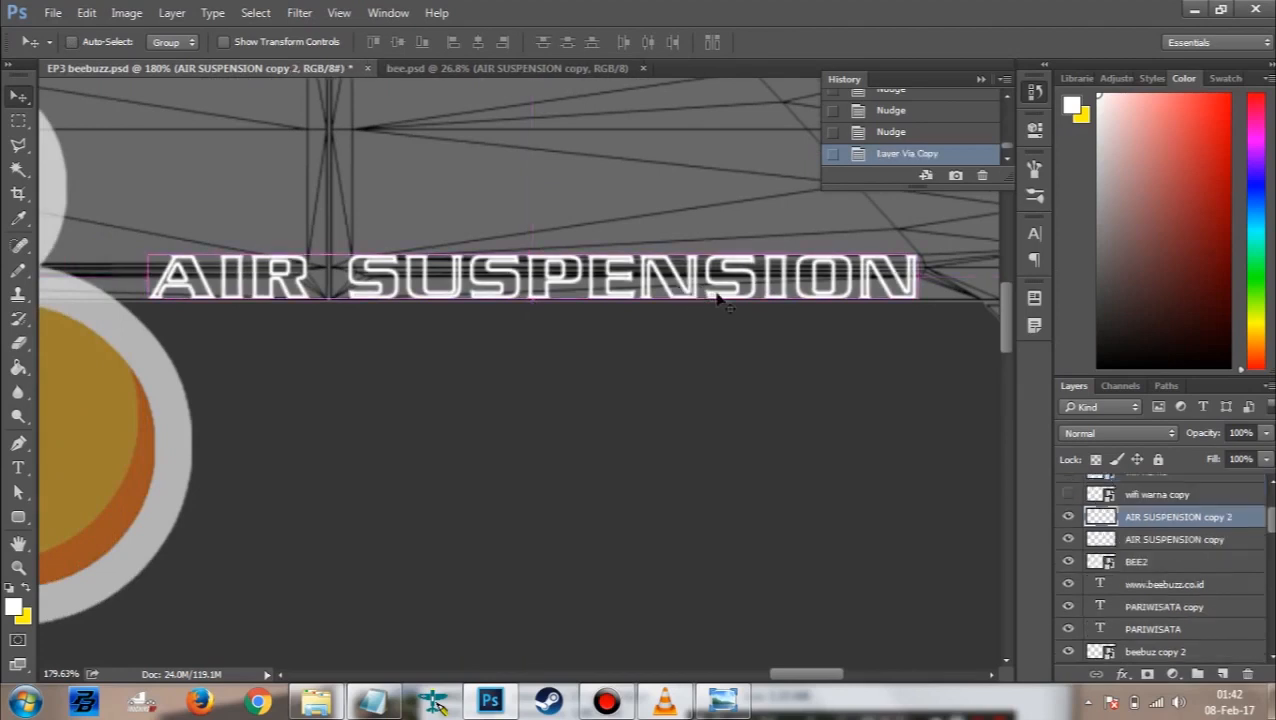
key(ctrl)
key(ctrl+t)
right_click(688, 290)
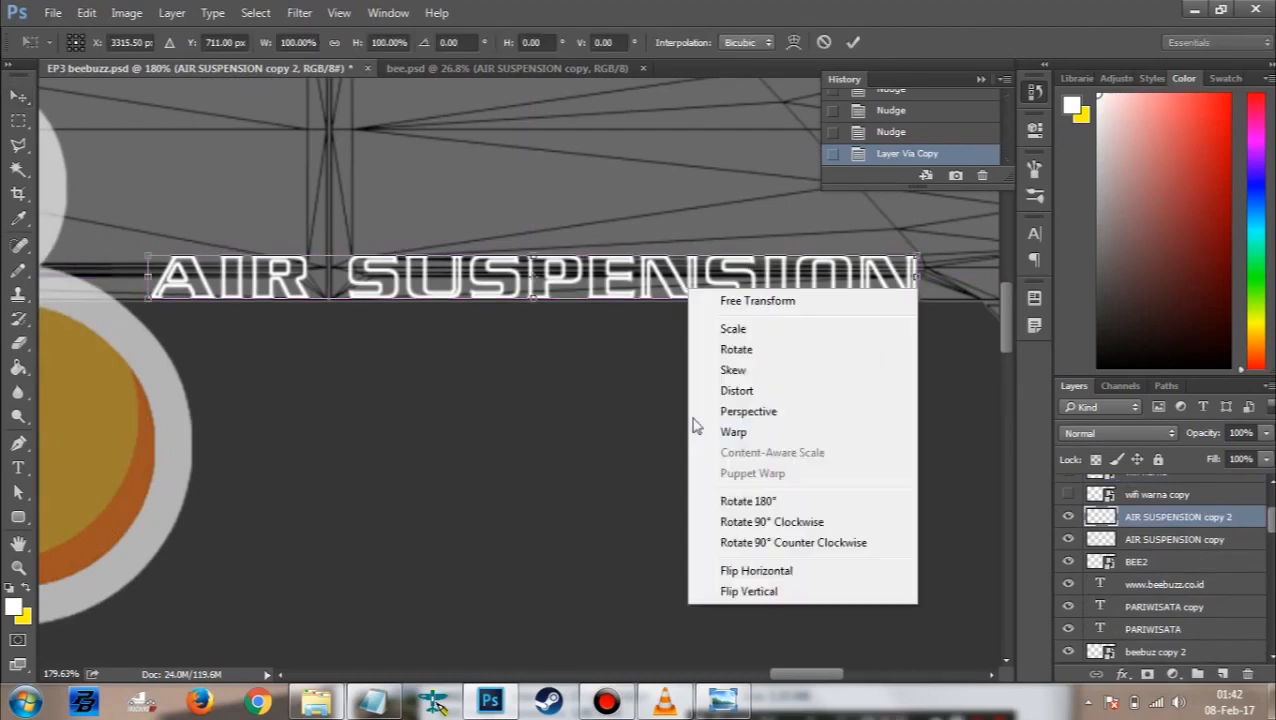
click(765, 568)
scroll(750, 287, down, 10)
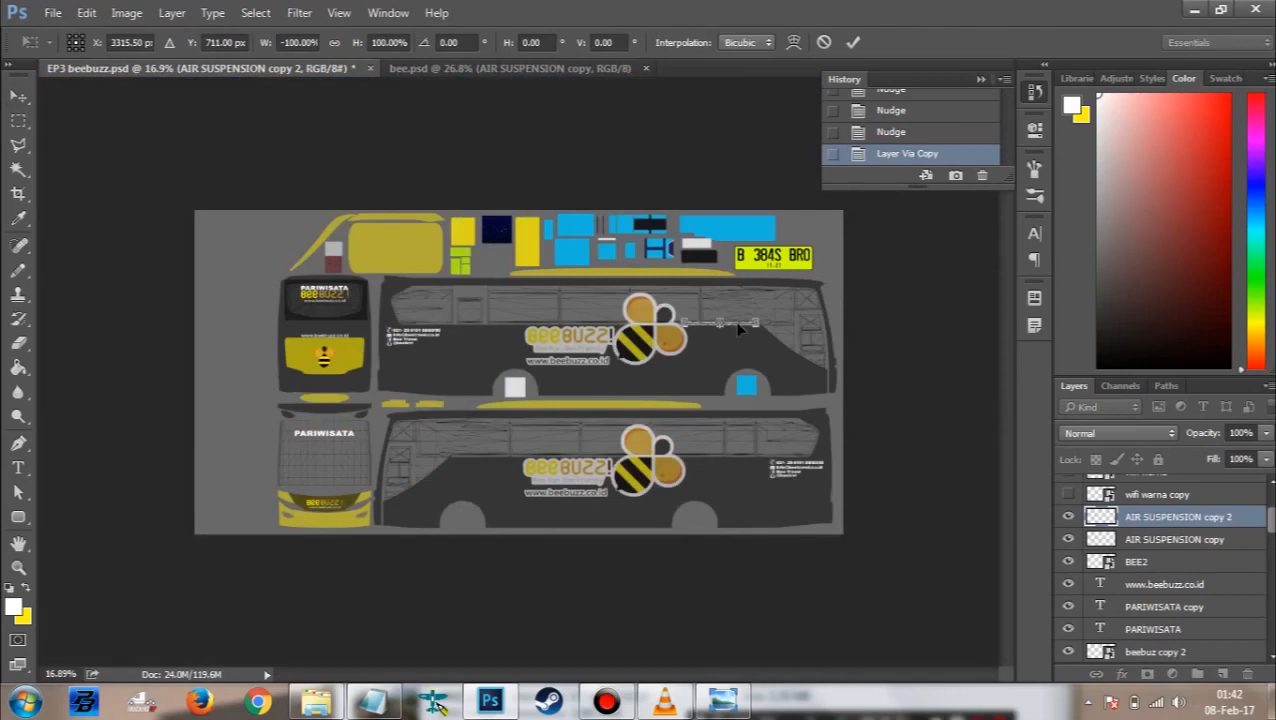
drag(742, 328, 464, 455)
Step: Compare with the upper side view's lettering and fit the AIR SUSPENSION copy along the lower edge of the lower view's window strip
scroll(464, 455, up, 3)
scroll(975, 232, up, 8)
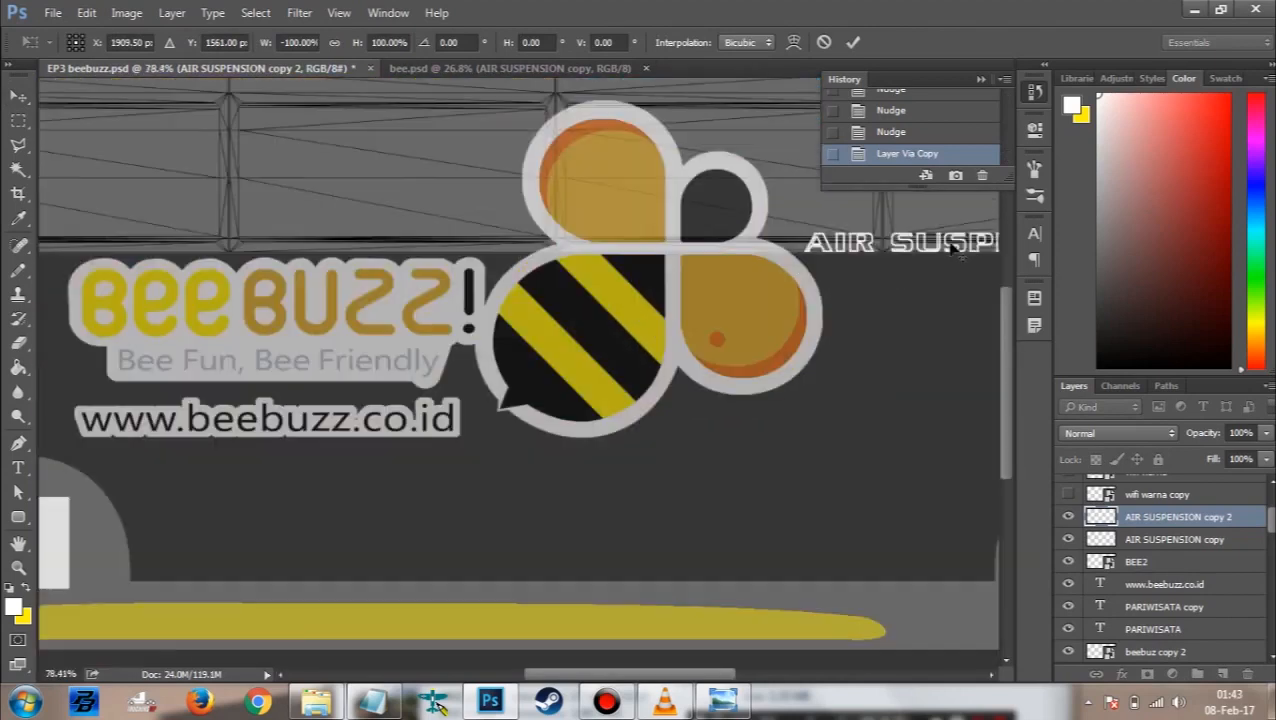
scroll(703, 267, up, 2)
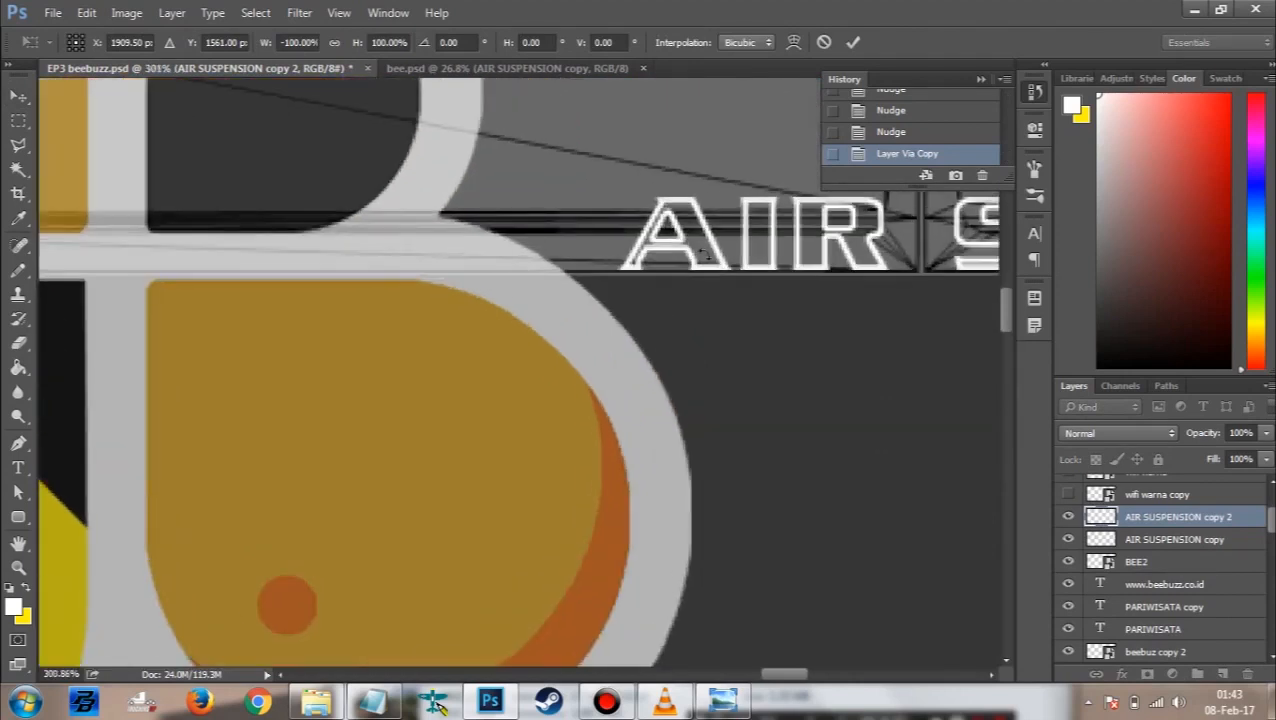
scroll(578, 332, down, 6)
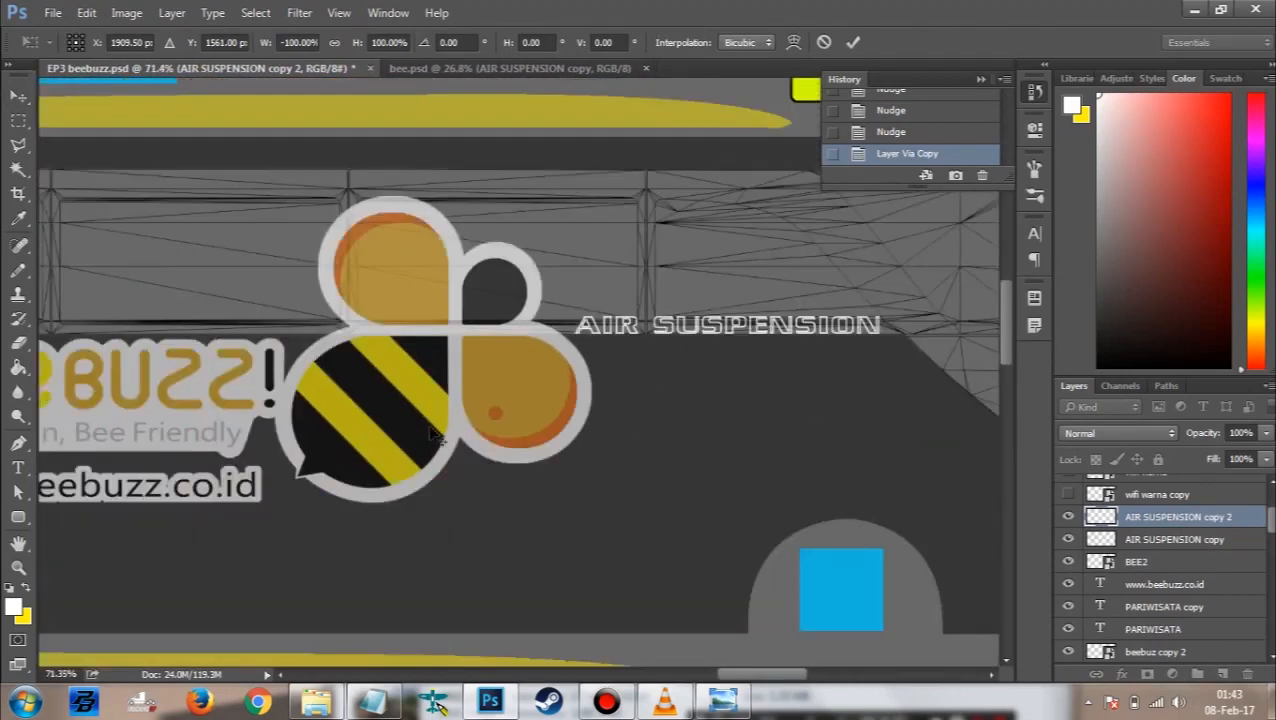
scroll(314, 541, up, 5)
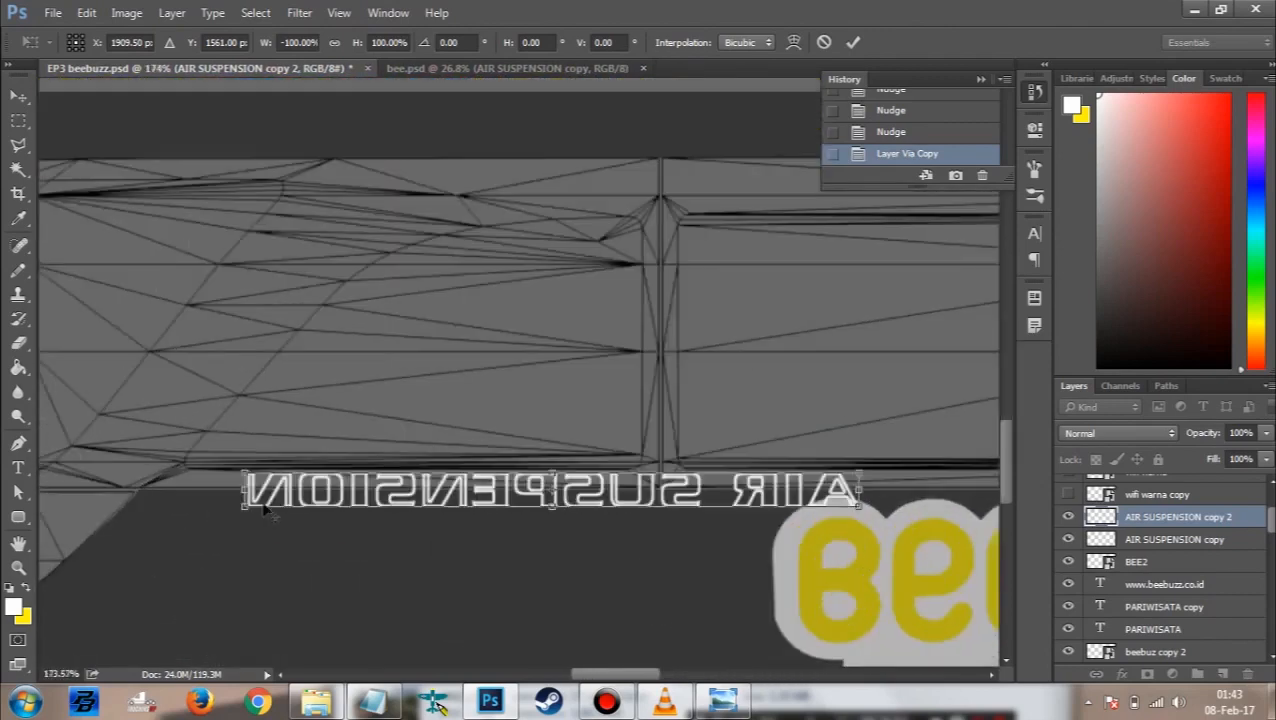
scroll(265, 510, up, 3)
drag(415, 492, 347, 413)
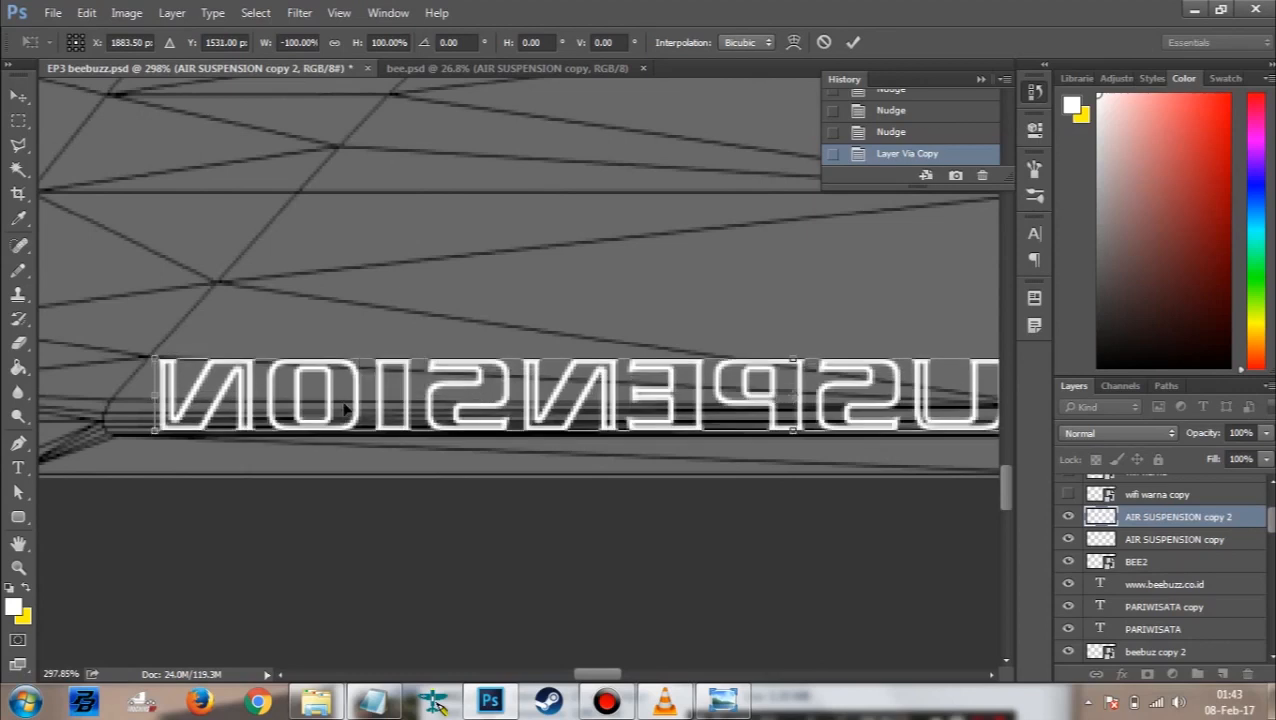
key(Return)
key(Up)
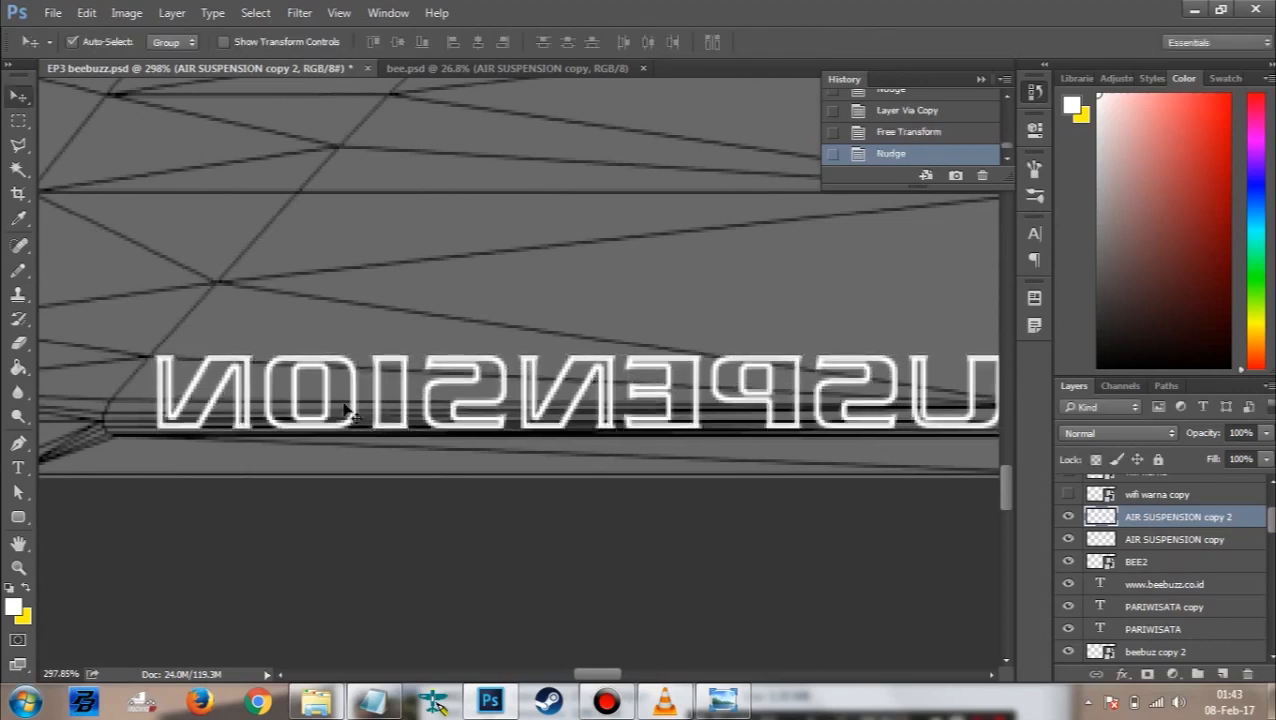
Step: Flip the AIR SUSPENSION copy horizontally so it reads correctly, and check both side views
key(ctrl+t)
right_click(343, 418)
click(373, 380)
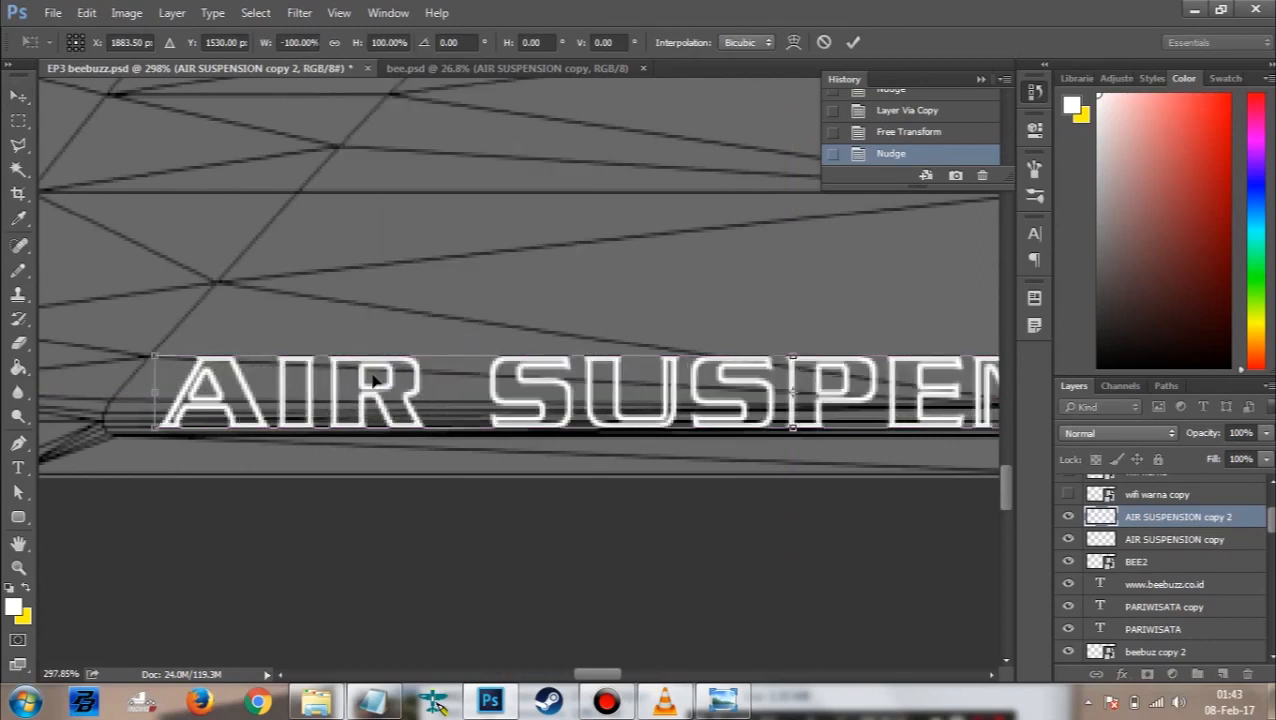
key(Return)
scroll(373, 380, down, 6)
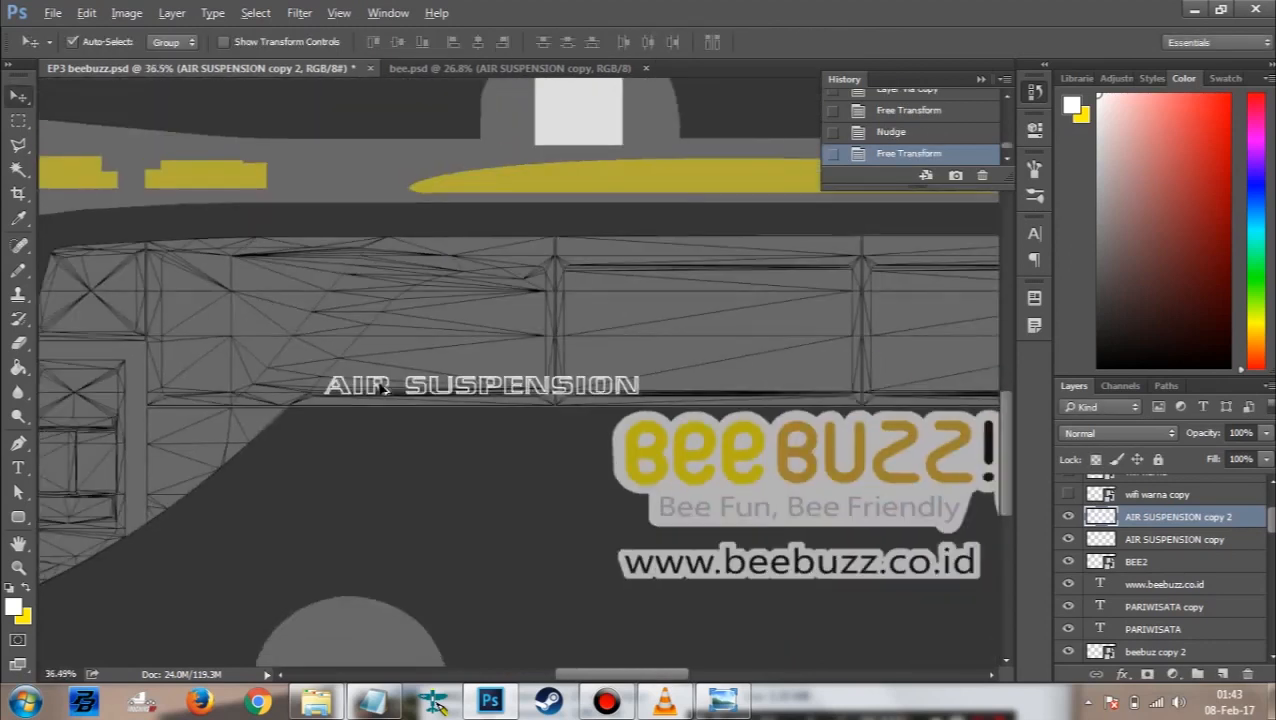
scroll(380, 388, down, 1)
scroll(382, 390, right, 5)
scroll(486, 438, up, 3)
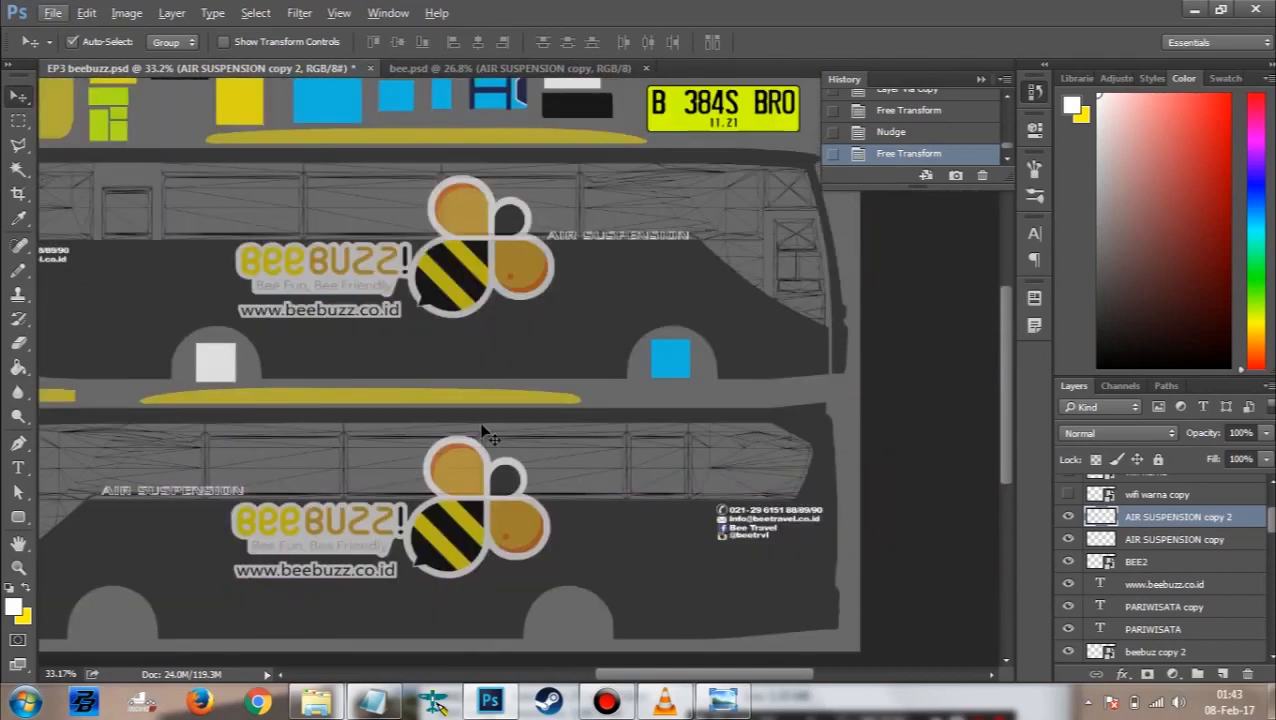
scroll(486, 433, down, 2)
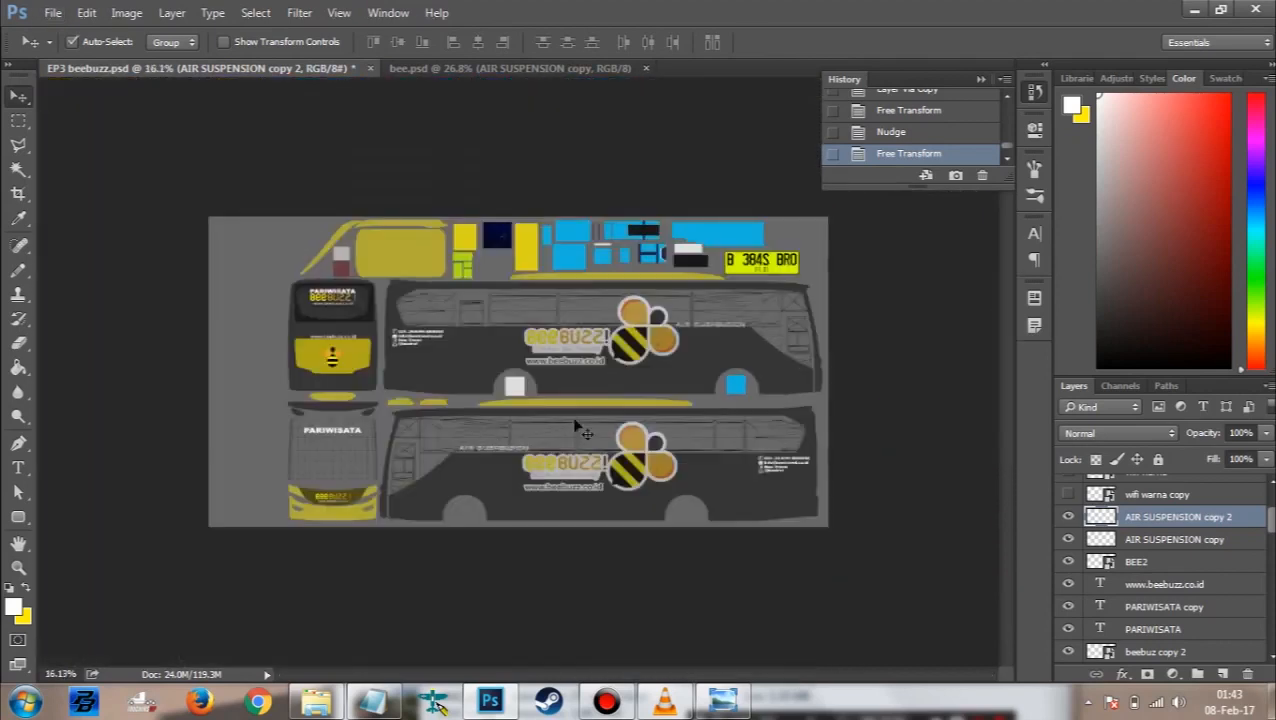
Step: Fill the large lower blue part on the perabot layer with yellow and hide the alpha tempe layer
click(577, 252)
key(x)
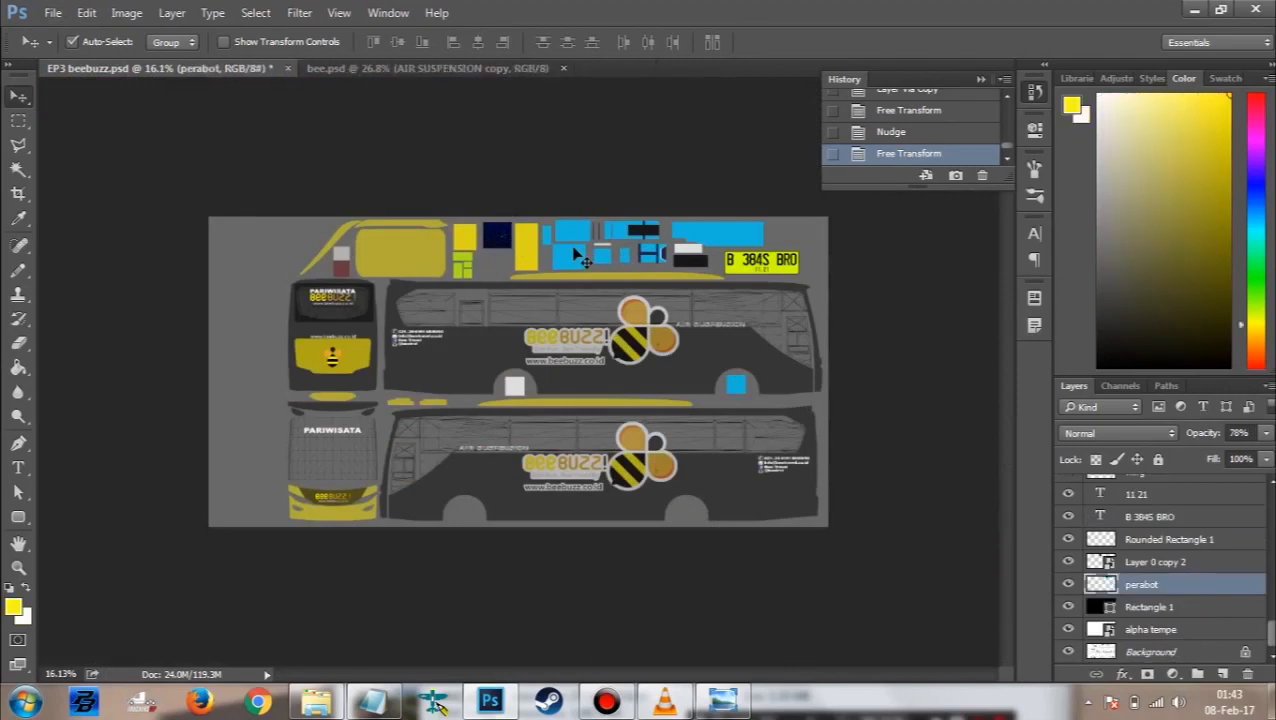
key(g)
click(583, 262)
scroll(542, 311, up, 3)
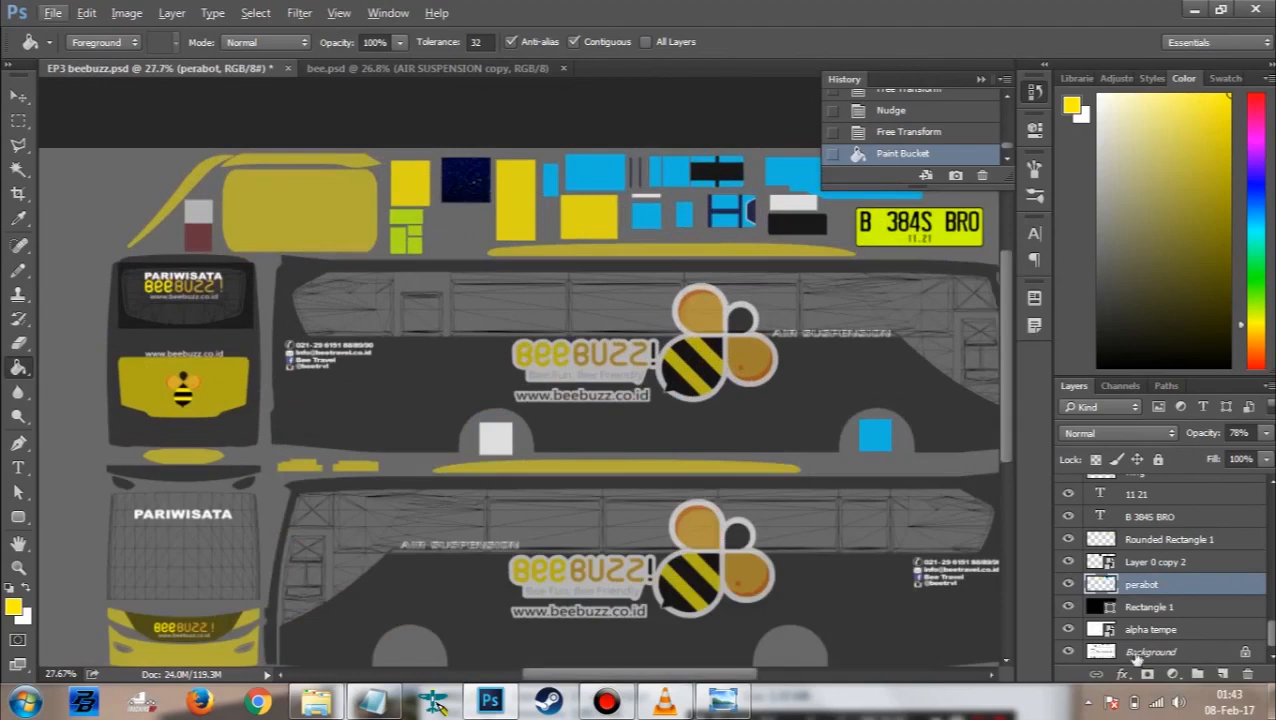
scroll(627, 245, up, 3)
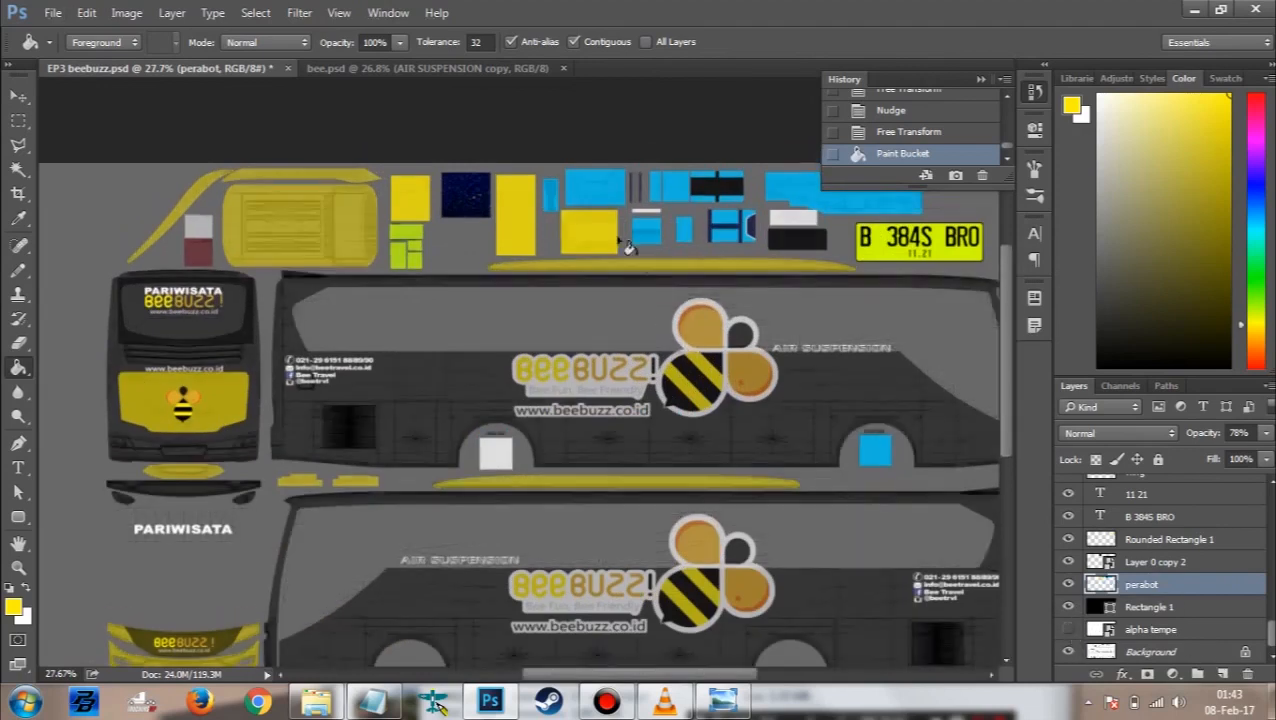
scroll(544, 281, up, 6)
scroll(615, 352, right, 5)
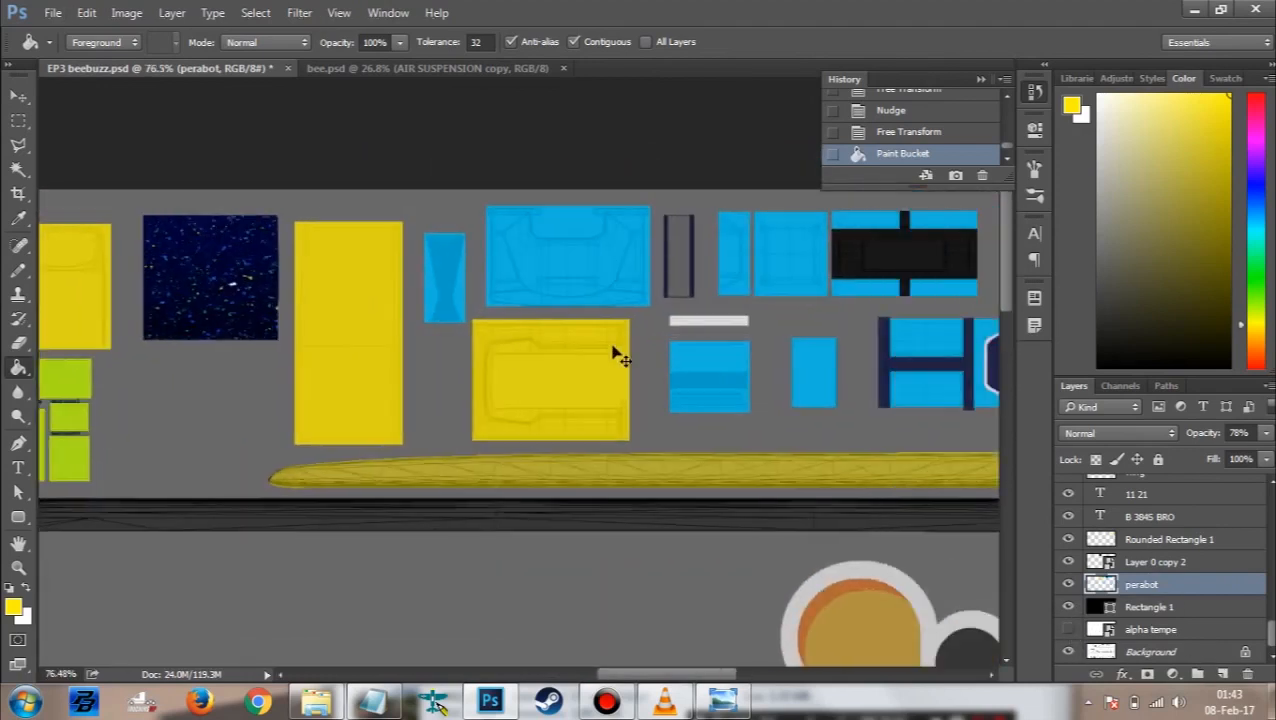
Step: Fill the solid blue panels in the middle of the perabot parts and the first strip beside the black panel with yellow
click(448, 281)
scroll(451, 280, right, 2)
click(455, 274)
click(414, 272)
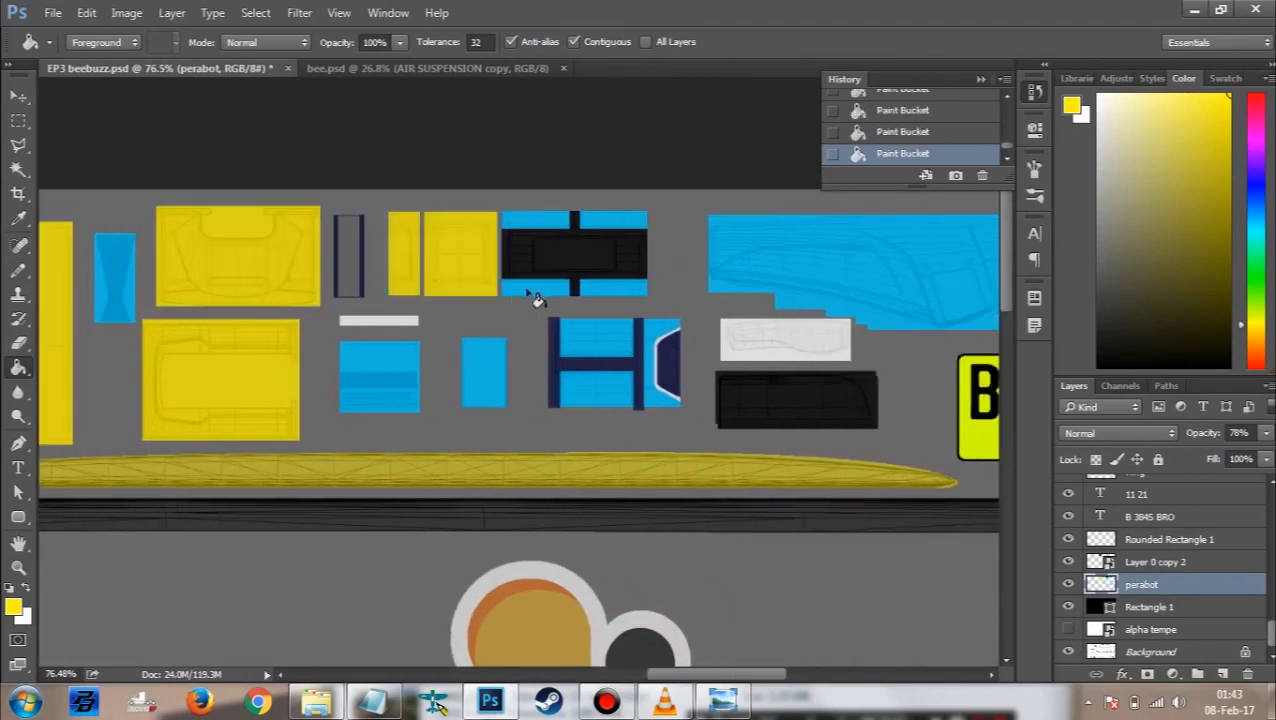
click(532, 290)
click(392, 372)
click(504, 372)
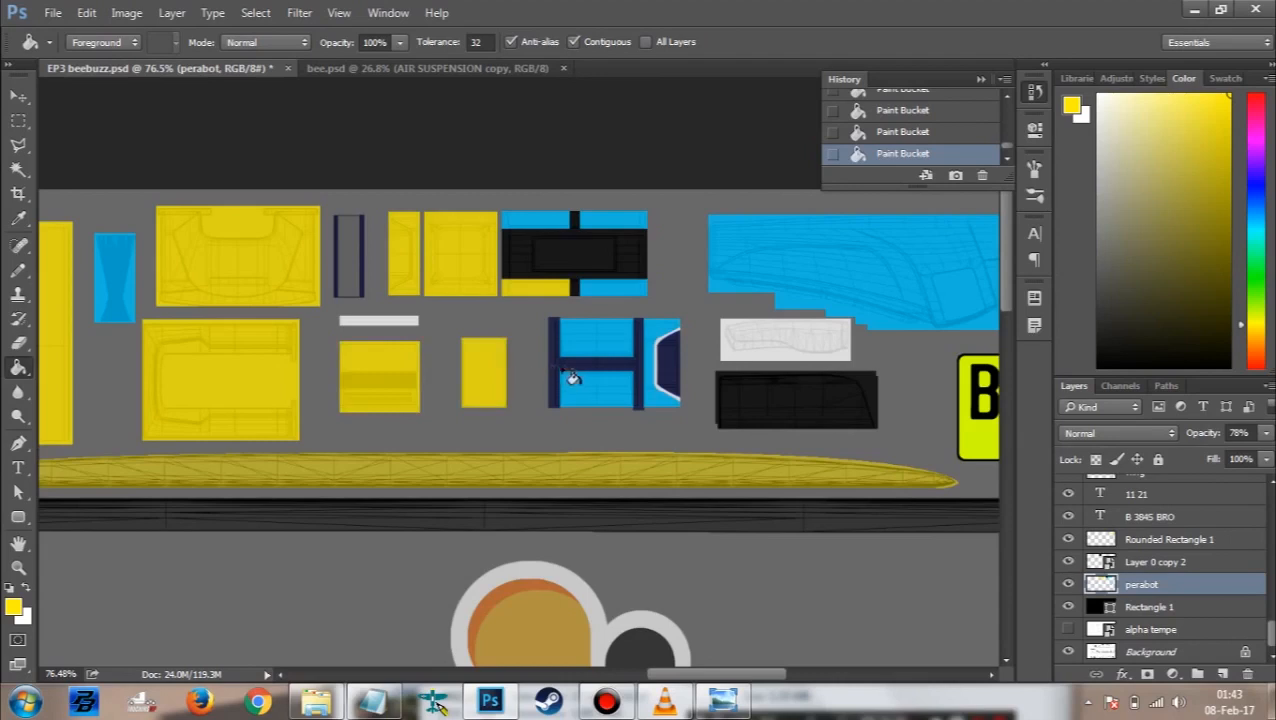
Step: Set the foreground colour to black and fill the dark blue bars and window shape of the framed perabot part
key(x)
click(1099, 367)
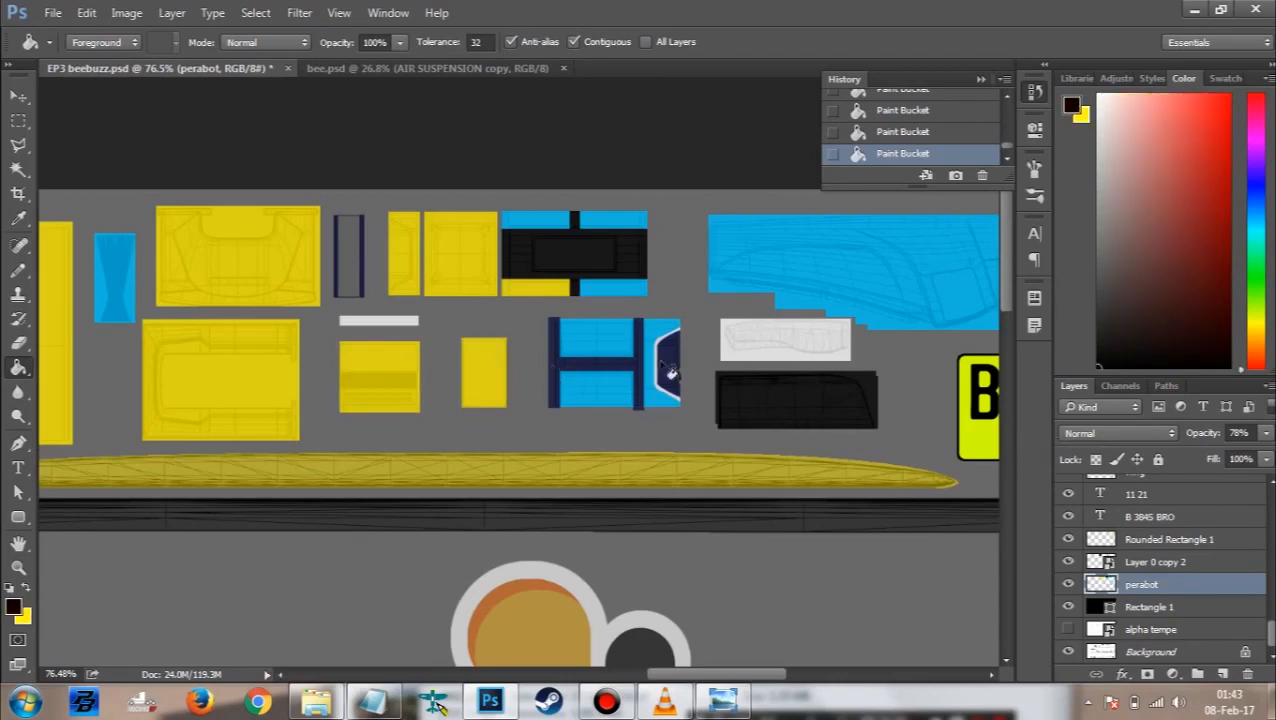
click(602, 343)
key(ctrl+z)
click(603, 366)
click(670, 370)
Step: Fill the remaining blue areas of the framed part and the blue strips around the black panel with yellow
key(x)
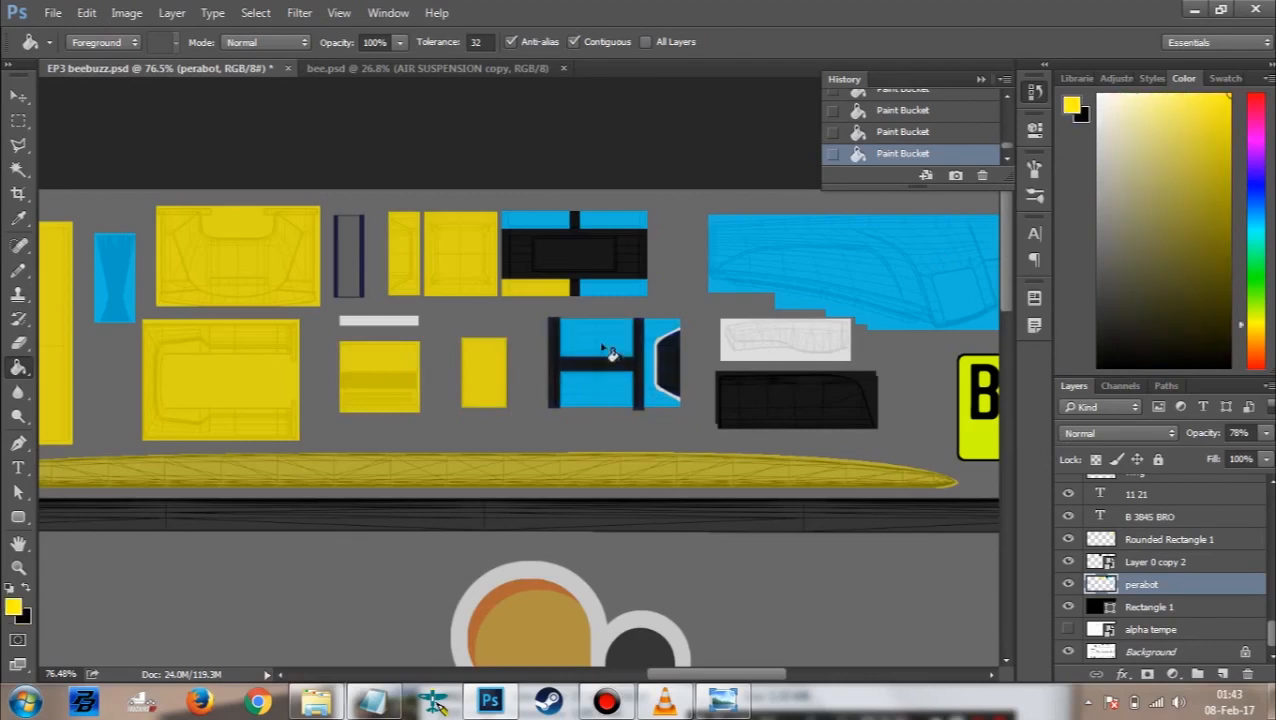
click(606, 390)
click(607, 345)
click(664, 338)
click(550, 220)
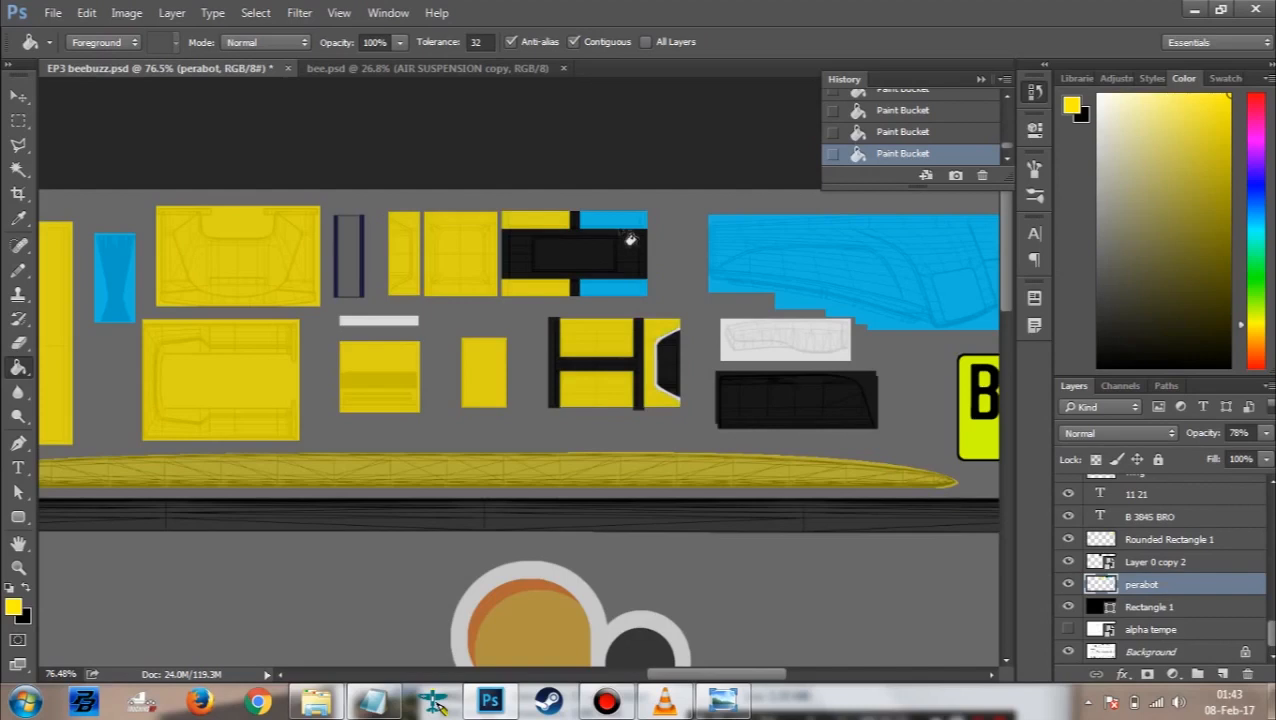
click(620, 220)
click(618, 295)
Step: Fill the large stepped blue panel with yellow, and the white piece below it and the thin white strip with black
scroll(609, 308, right, 3)
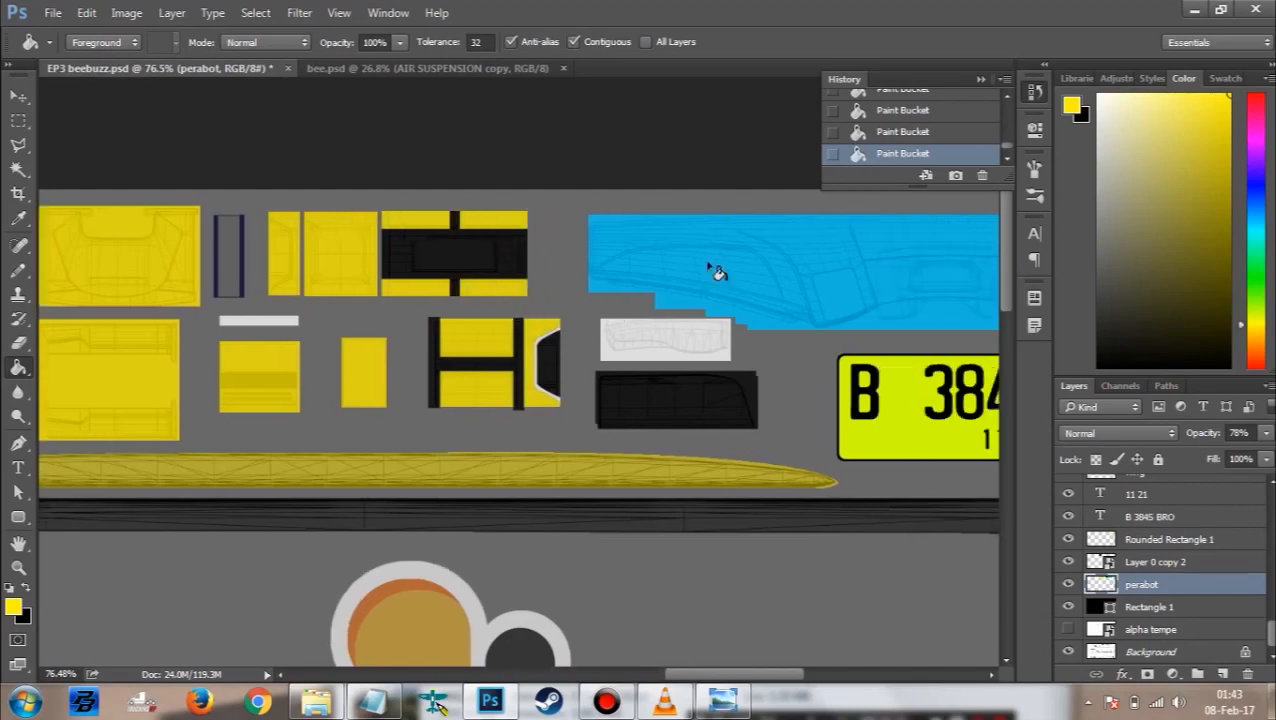
click(712, 270)
key(x)
click(684, 350)
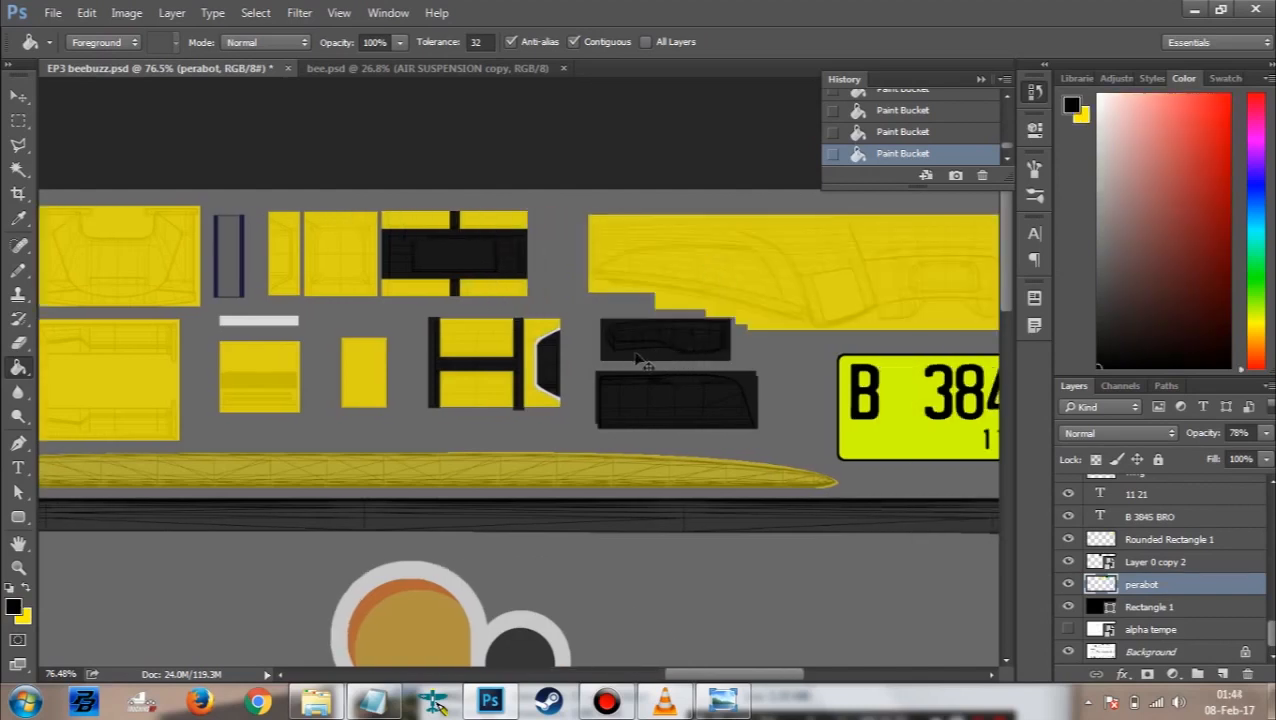
key(v)
key(g)
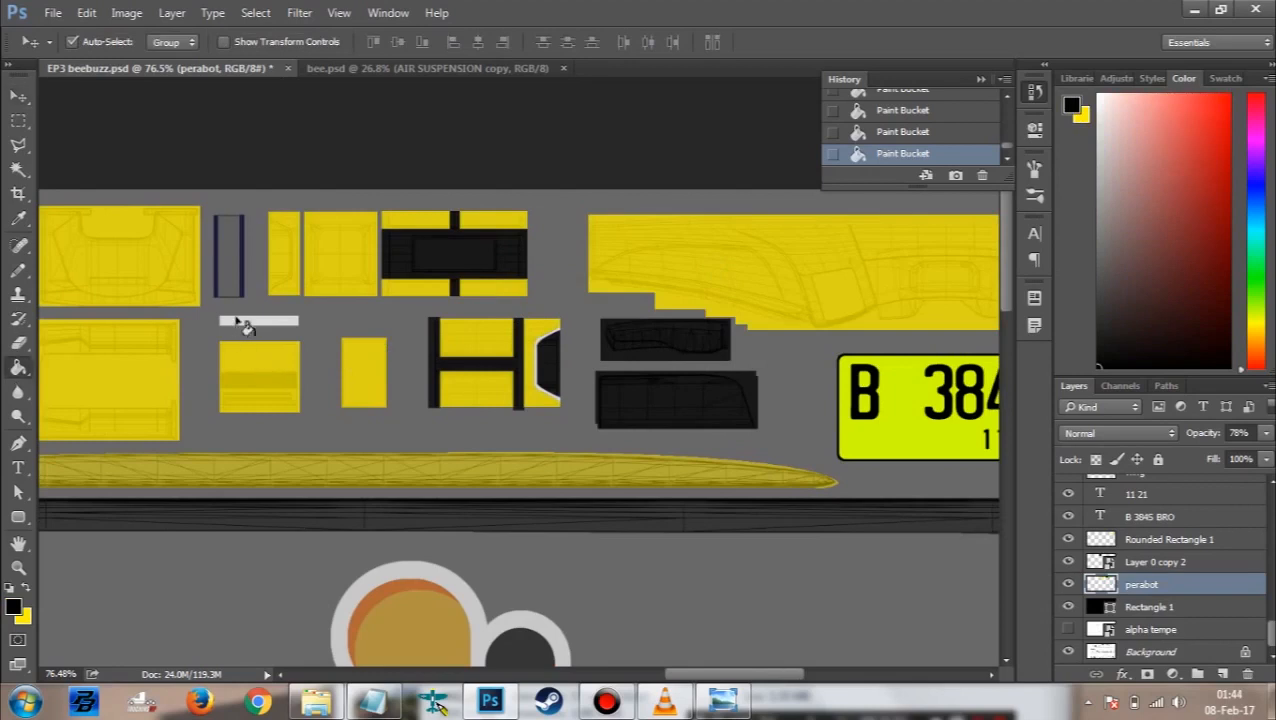
click(246, 322)
Step: Fill the narrow blue hourglass-patterned part with yellow and review the recoloured parts
scroll(285, 350, left, 9)
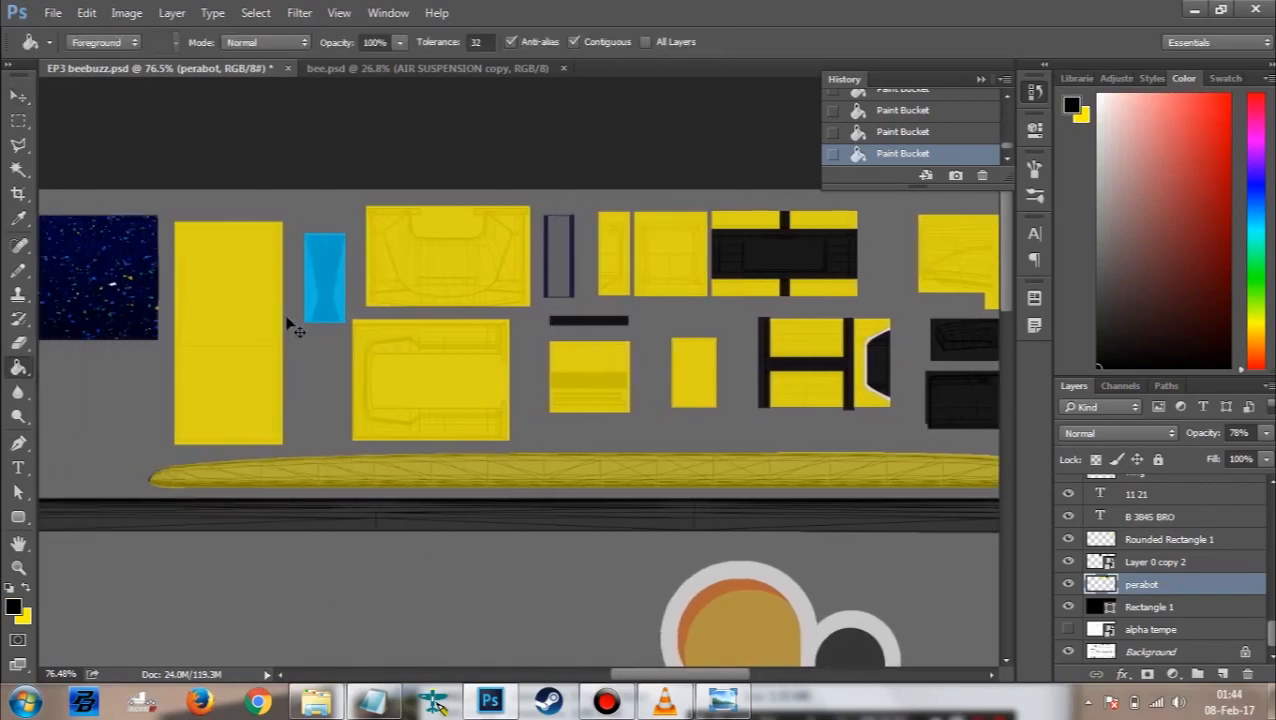
scroll(430, 310, left, 2)
key(x)
click(488, 300)
key(v)
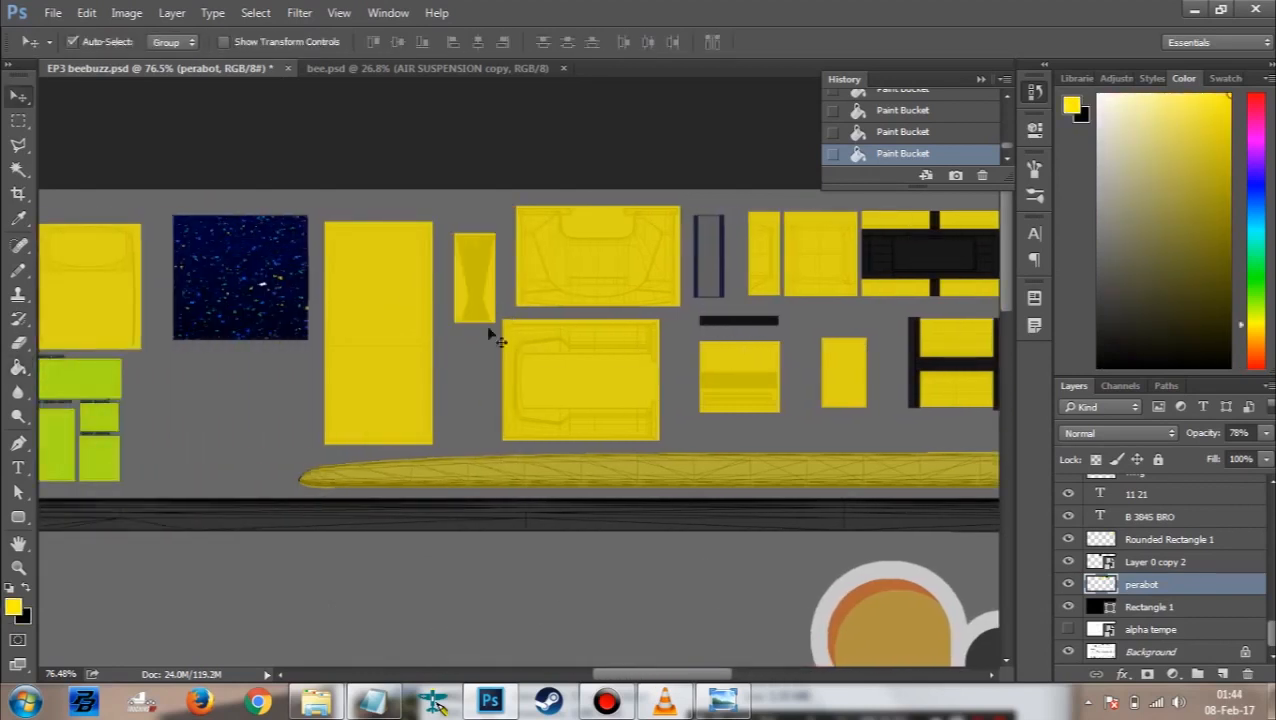
scroll(475, 345, down, 3)
scroll(440, 362, down, 5)
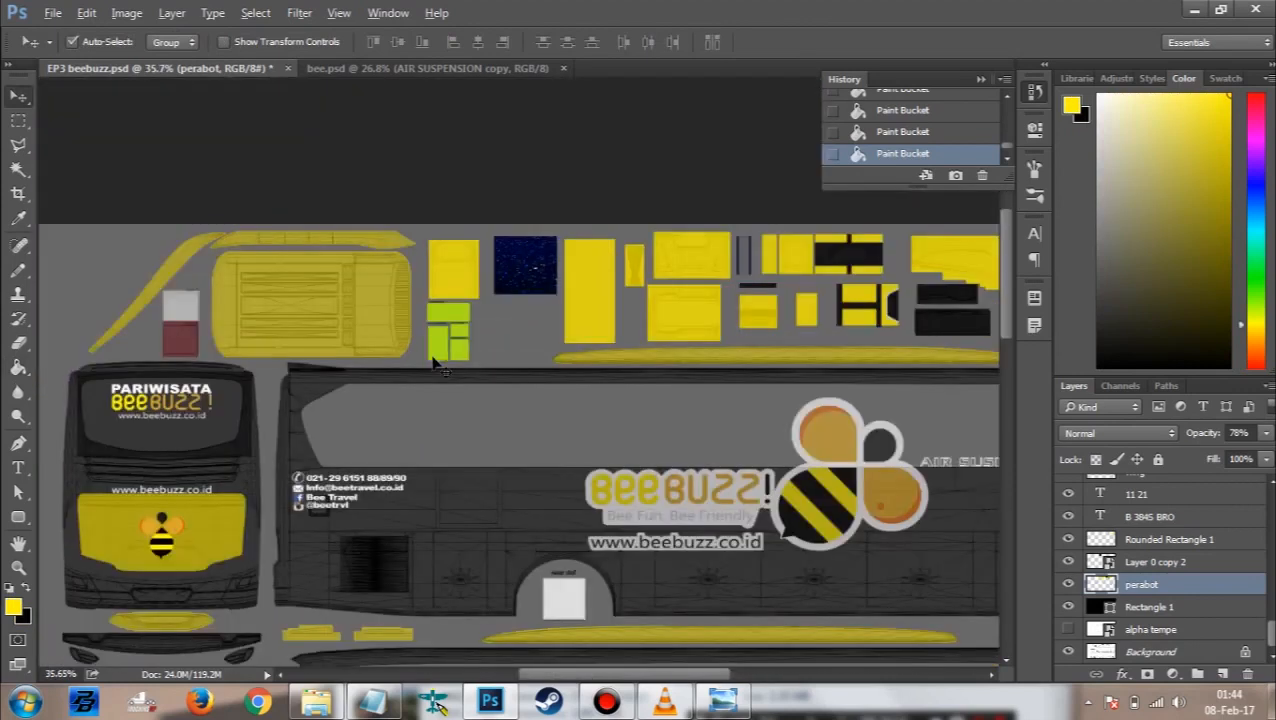
scroll(897, 543, down, 3)
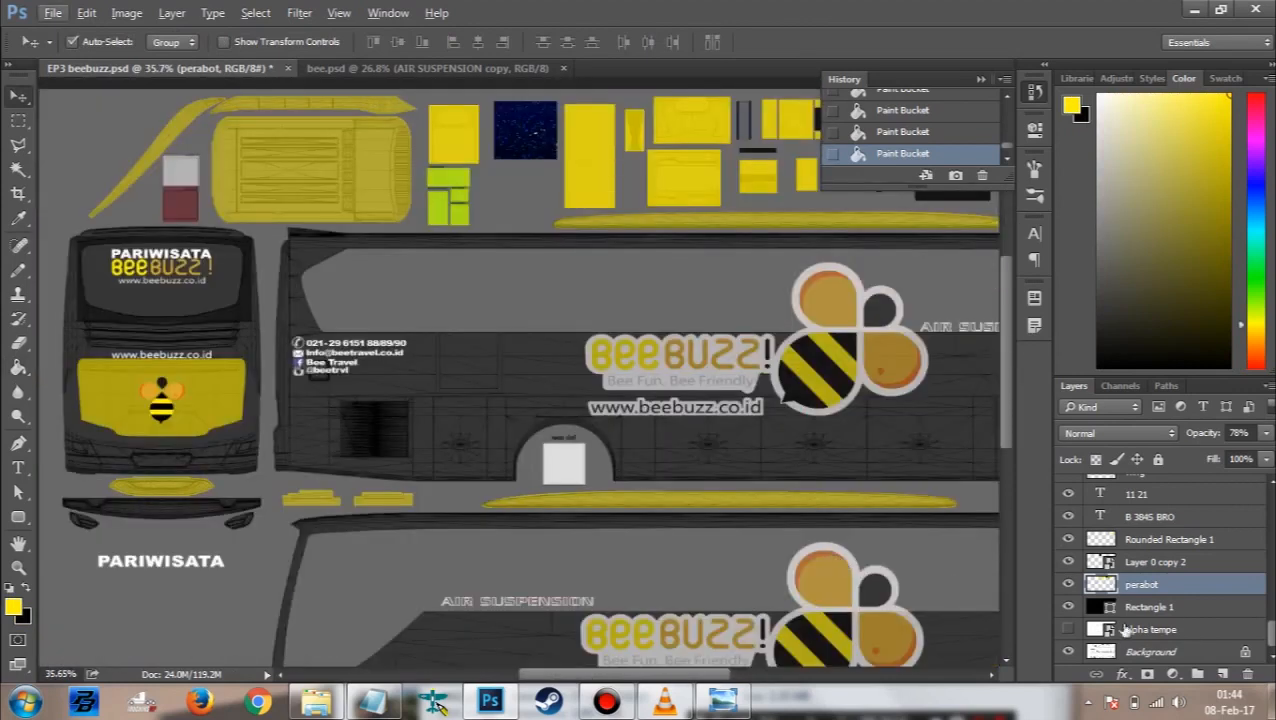
Step: Show the black-and-yellow kanan and kiri stripe layers over both side views and inspect the lettering and logos against them
click(834, 484)
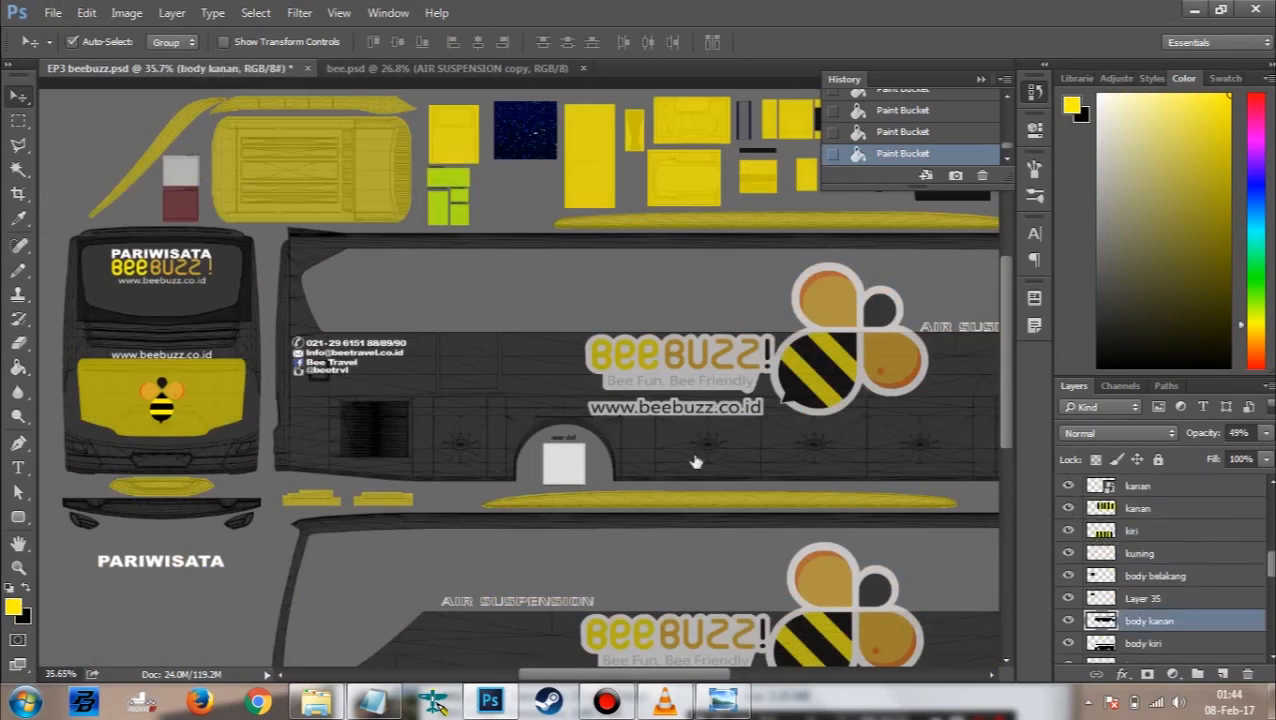
click(1069, 531)
scroll(684, 433, down, 5)
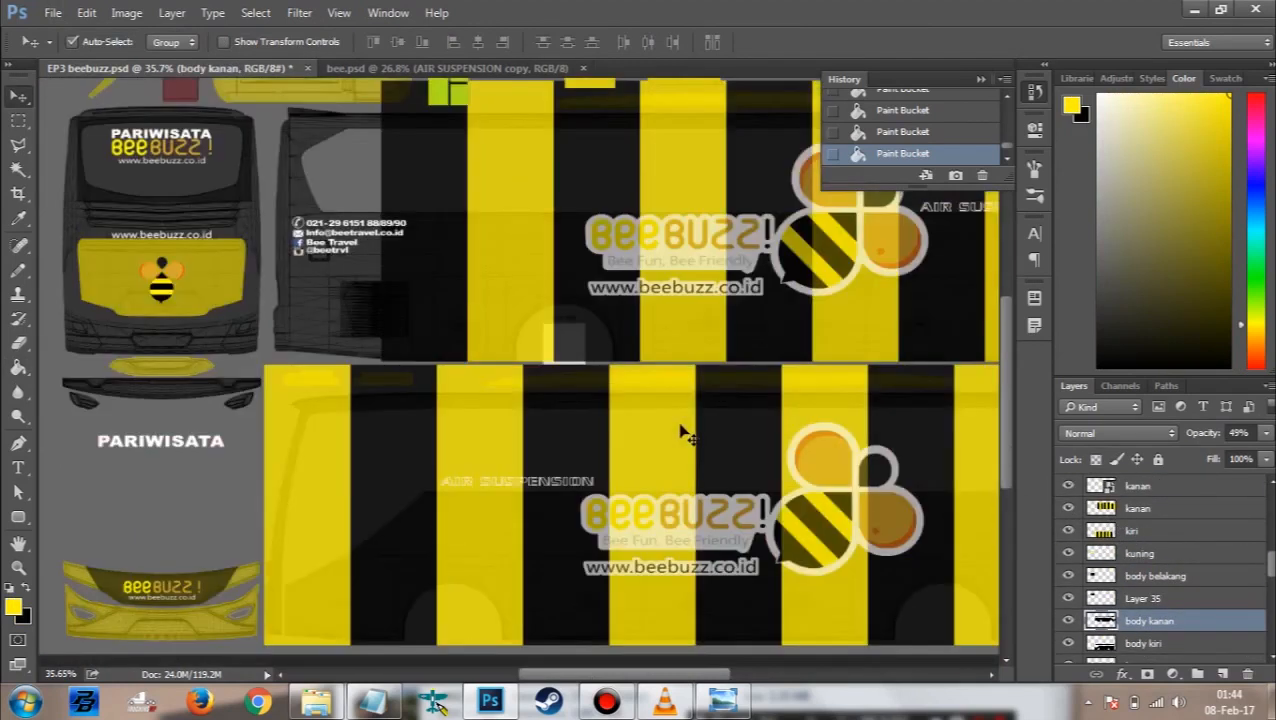
scroll(458, 455, up, 2)
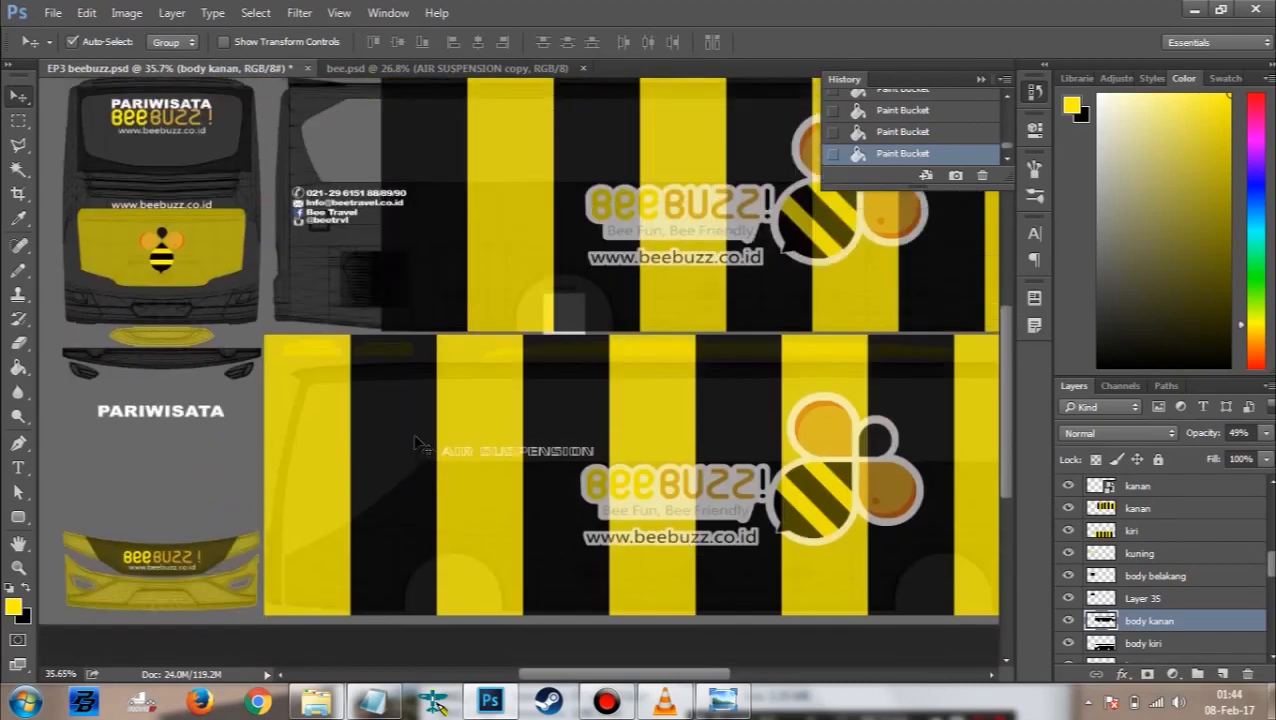
scroll(420, 447, right, 1)
scroll(418, 445, right, 5)
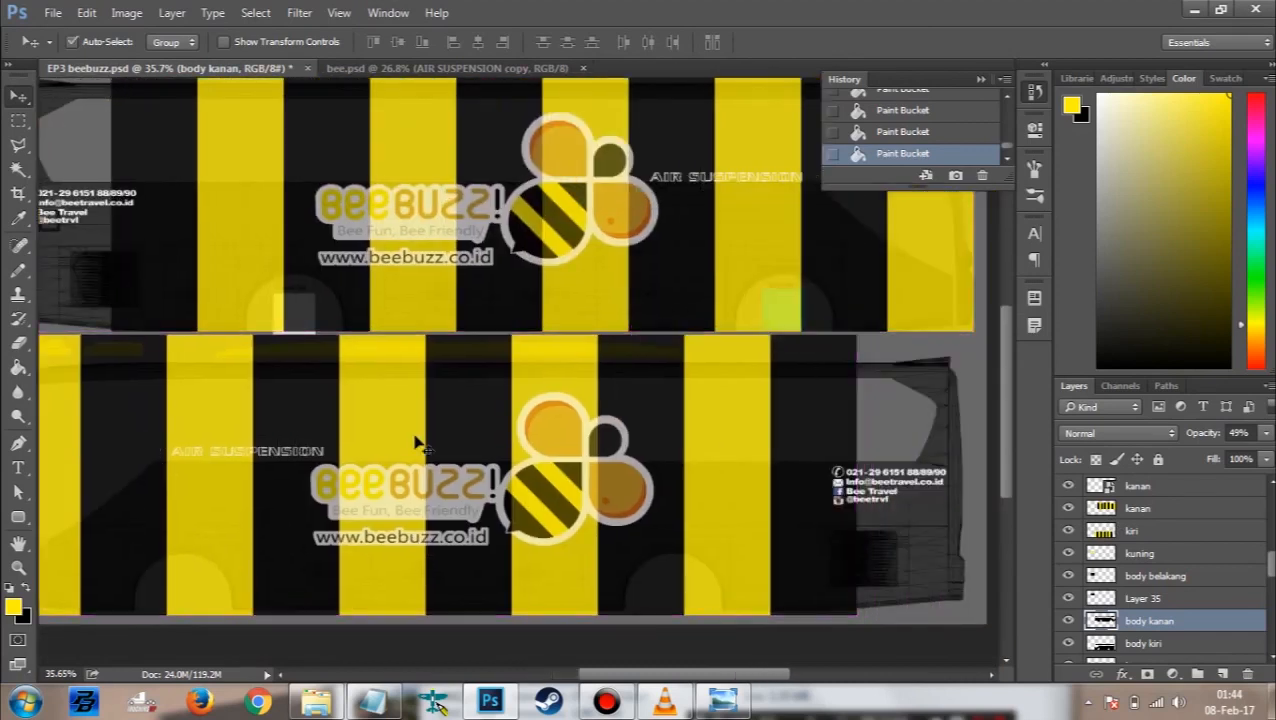
scroll(756, 406, up, 4)
scroll(756, 406, down, 3)
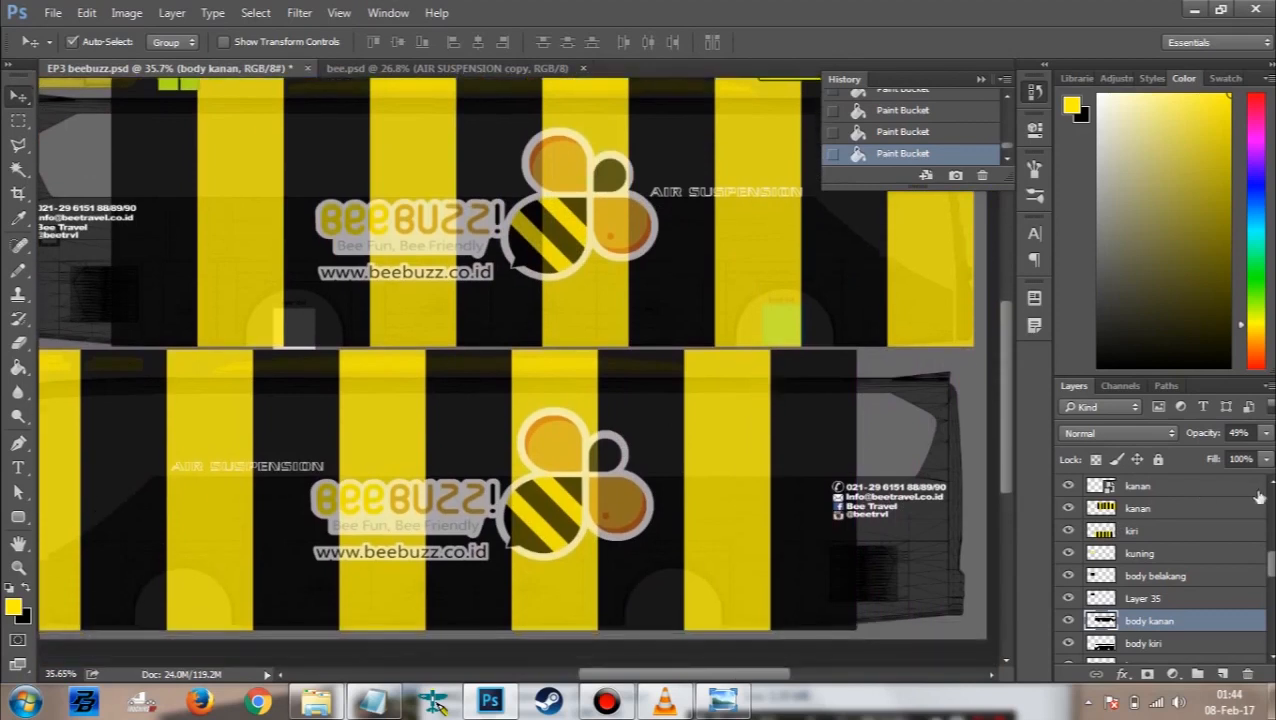
drag(1271, 565, 1263, 497)
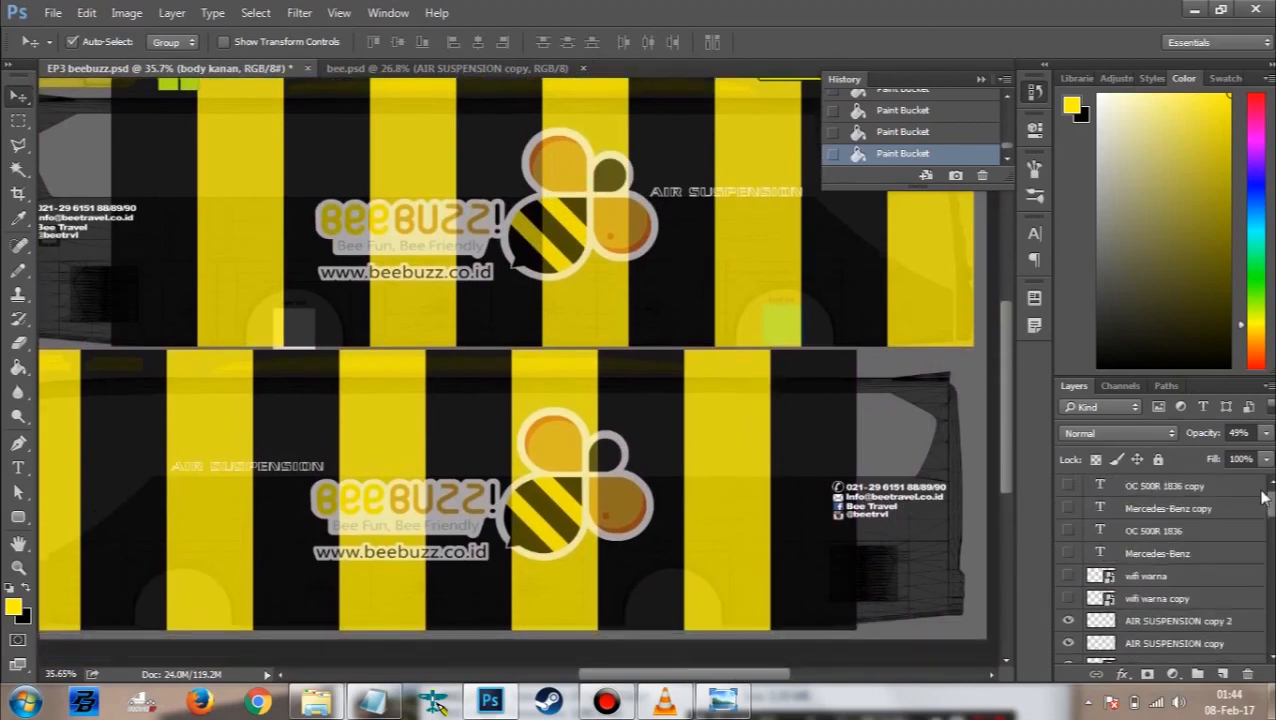
click(1150, 575)
scroll(1160, 565, down, 6)
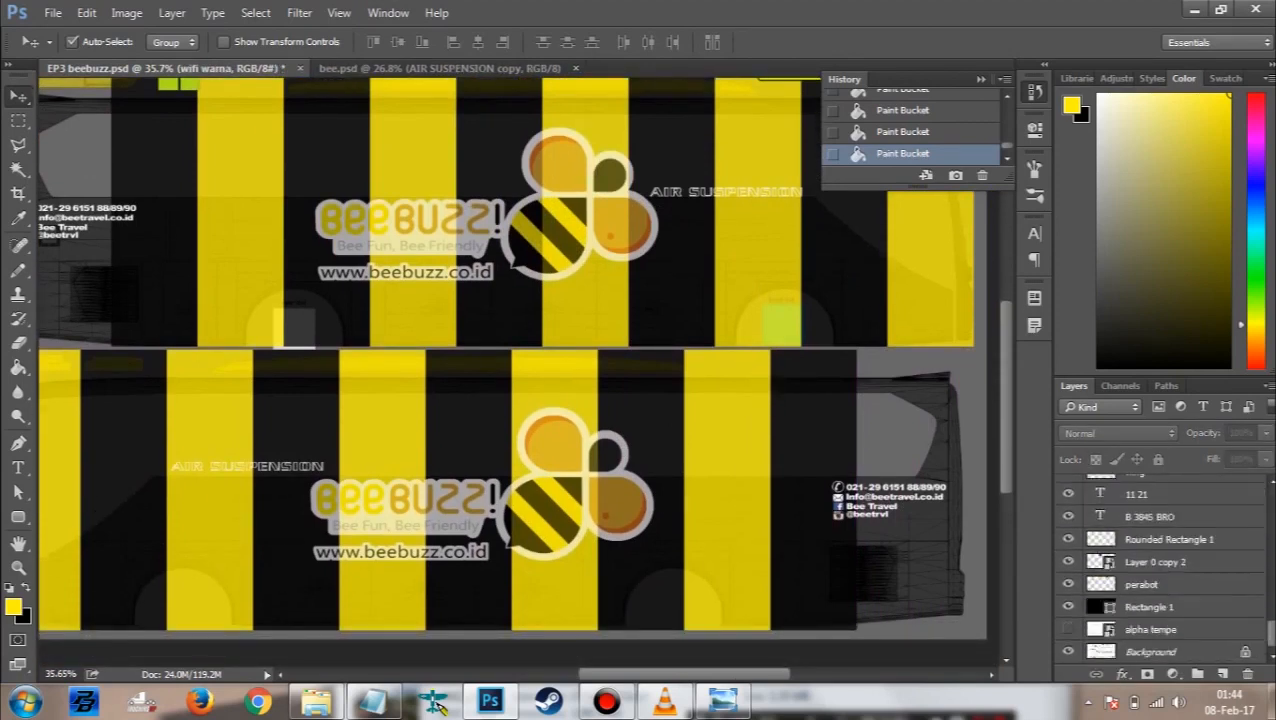
shift+click(1168, 609)
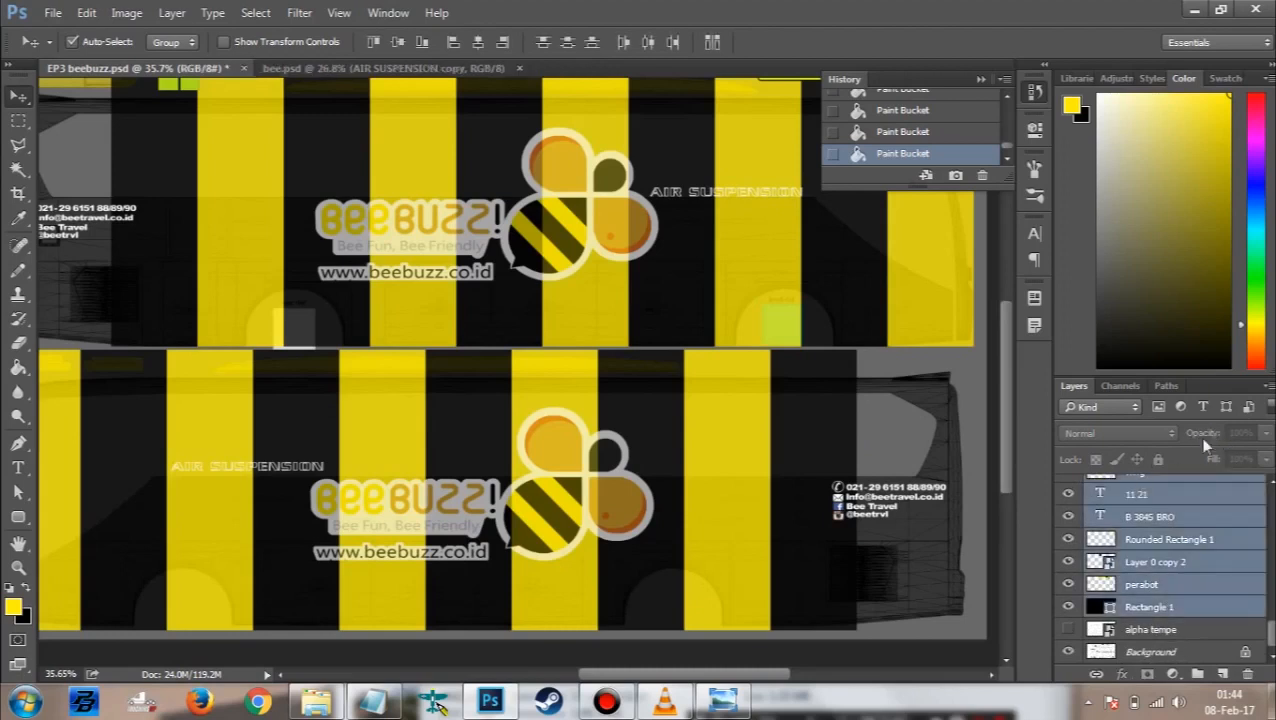
scroll(1150, 585, up, 3)
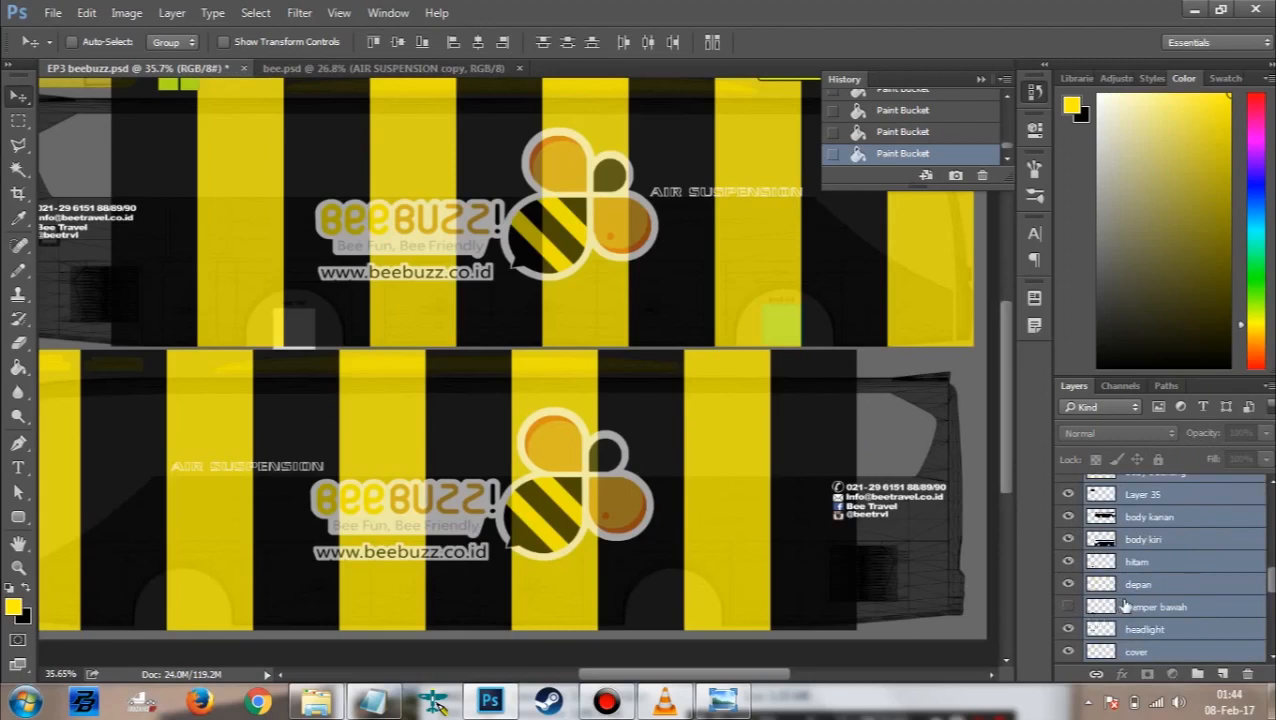
ctrl+click(1124, 606)
Step: Set the opacity of all layers from depan up to AIR SUSPENSION copy 2 to 100%
click(1150, 583)
scroll(1155, 570, up, 5)
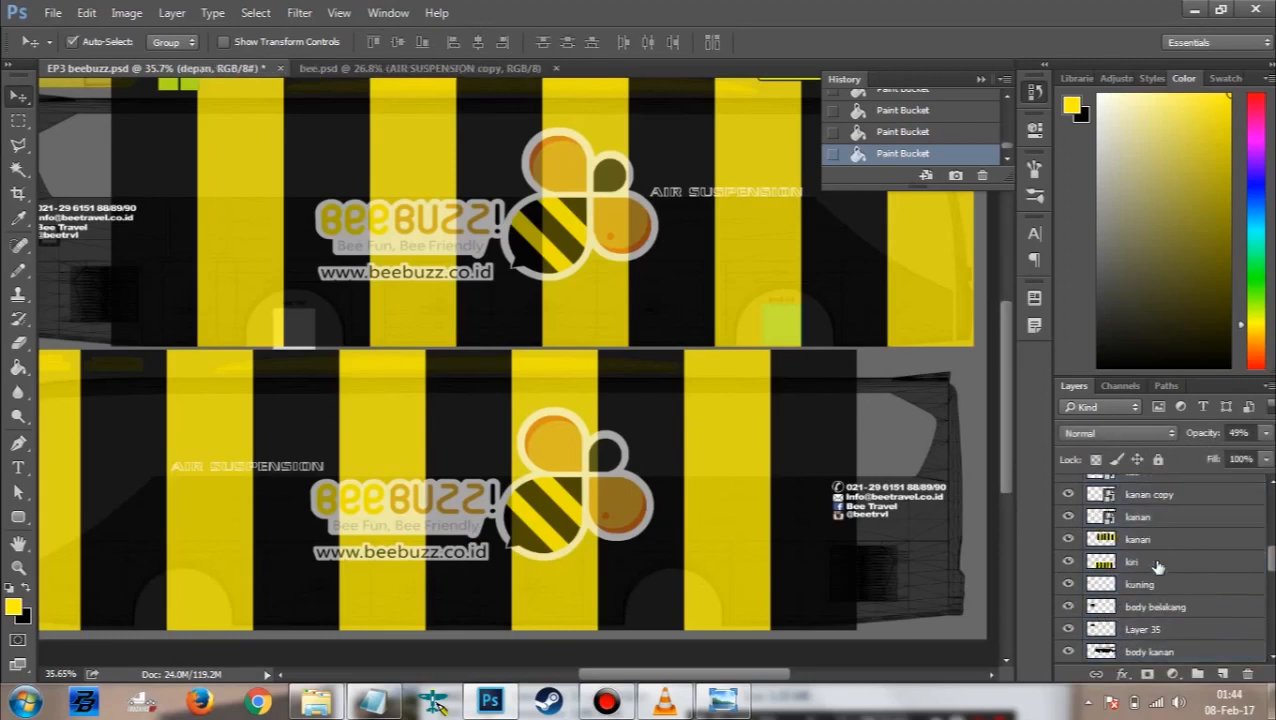
scroll(1157, 537, up, 2)
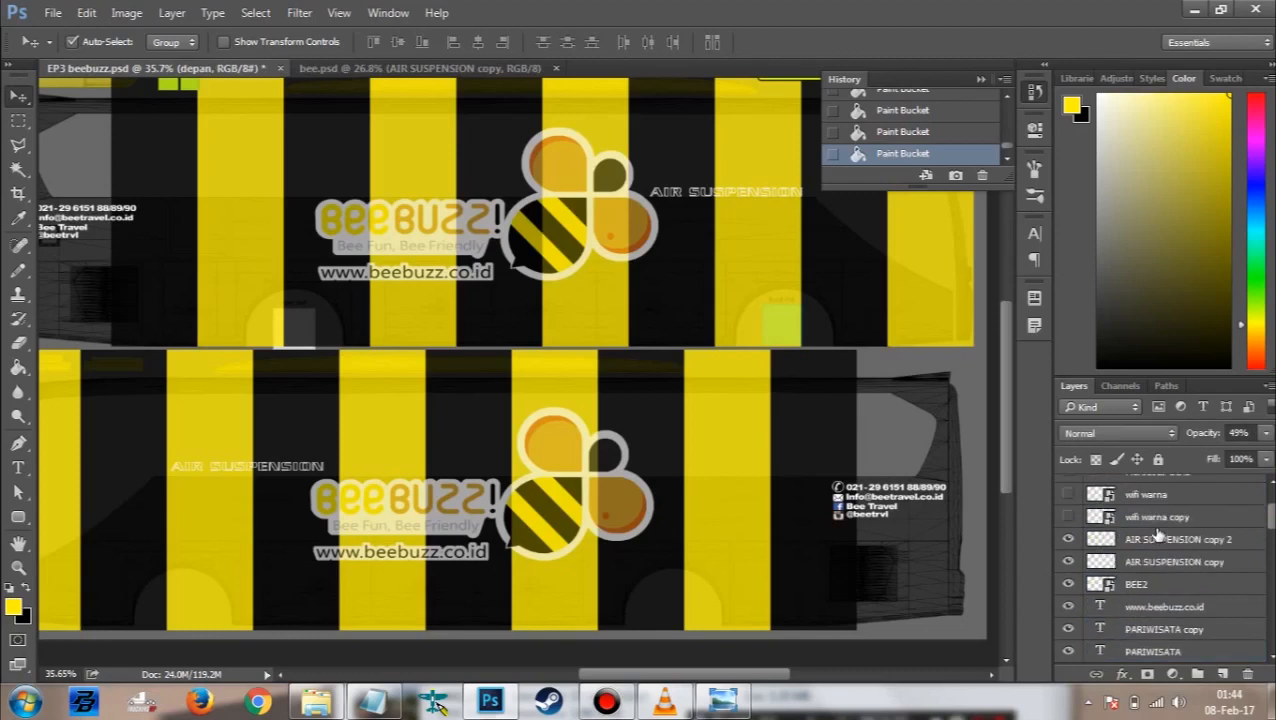
shift+click(1155, 538)
drag(1201, 437, 1275, 437)
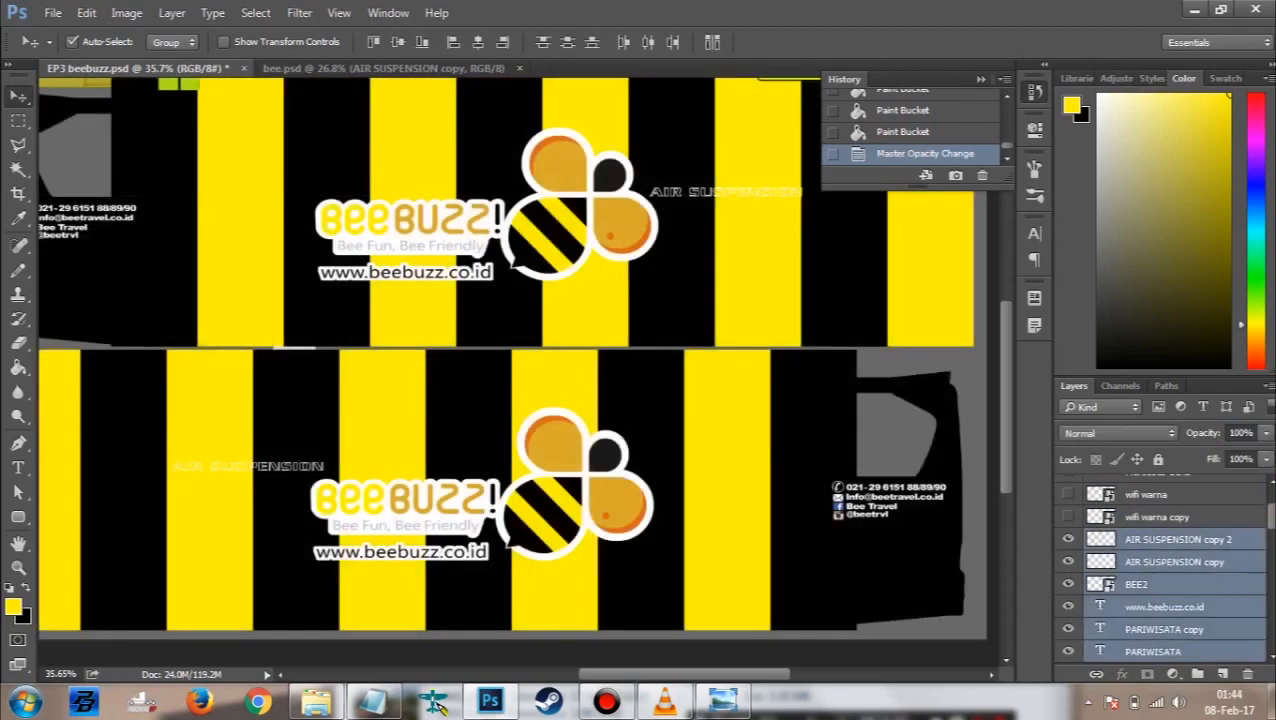
Step: Set the opacity of the remaining lower layers down to Rectangle 1 to 100%
drag(1270, 533, 1270, 648)
click(1149, 530)
shift+click(1151, 605)
drag(1200, 437, 1274, 437)
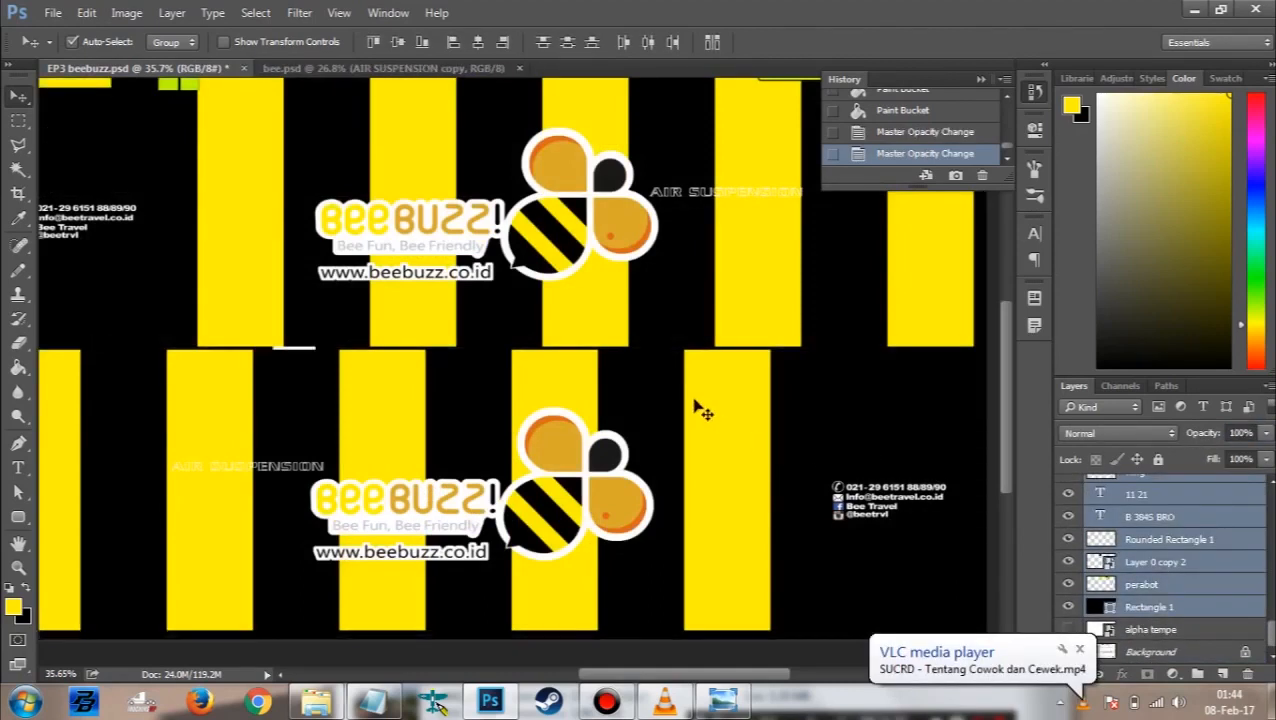
click(661, 428)
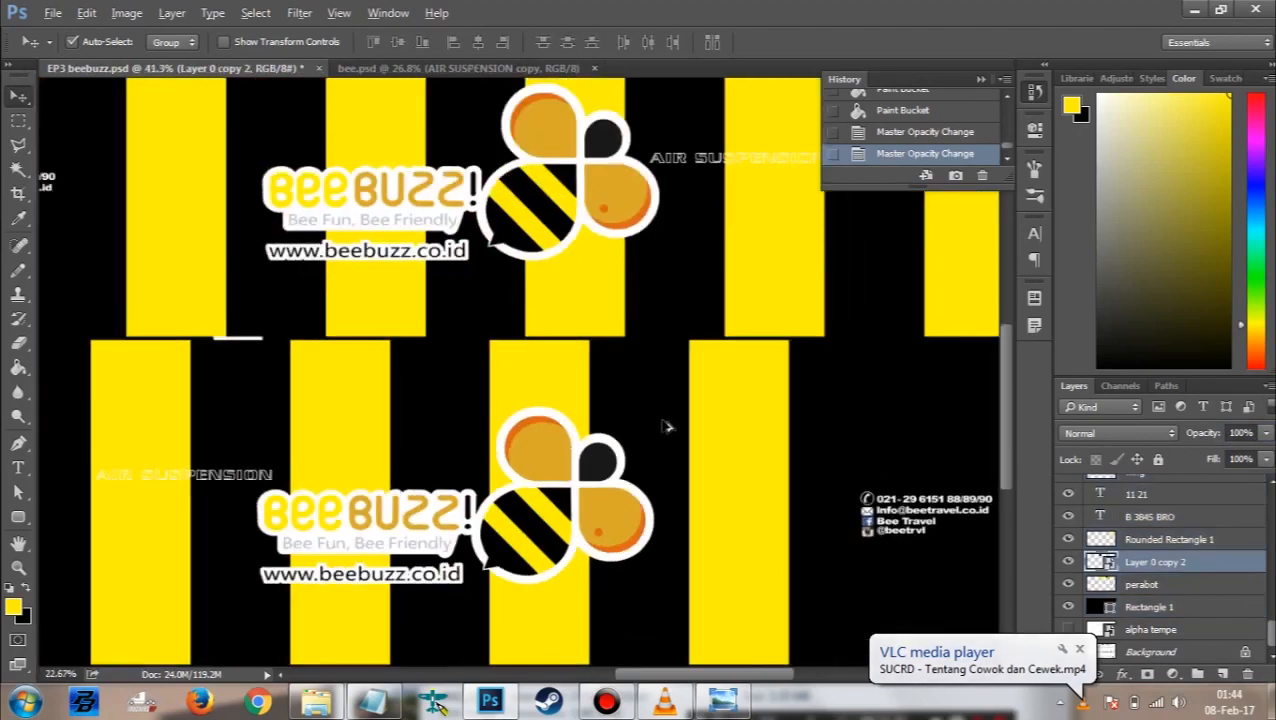
Step: Examine the full livery template at full opacity, including the front, rear and accessory parts, and check the perabot layer
scroll(682, 560, down, 3)
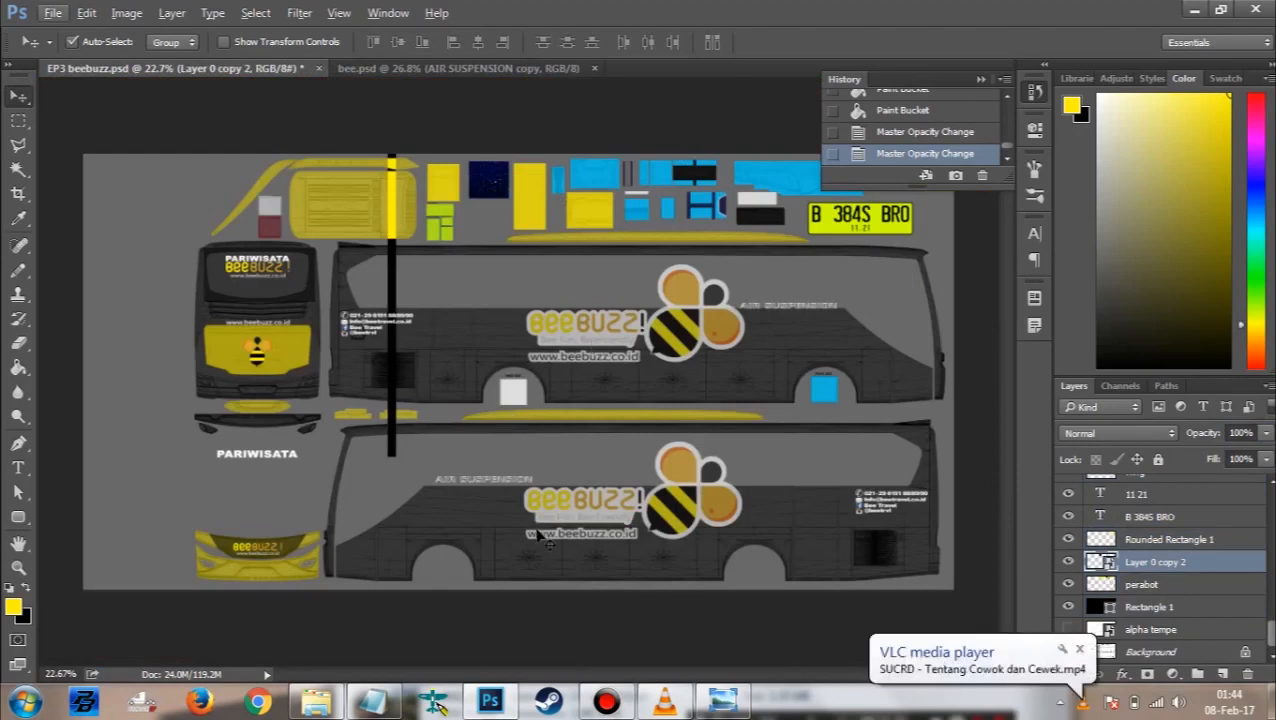
scroll(493, 418, up, 2)
scroll(444, 541, down, 3)
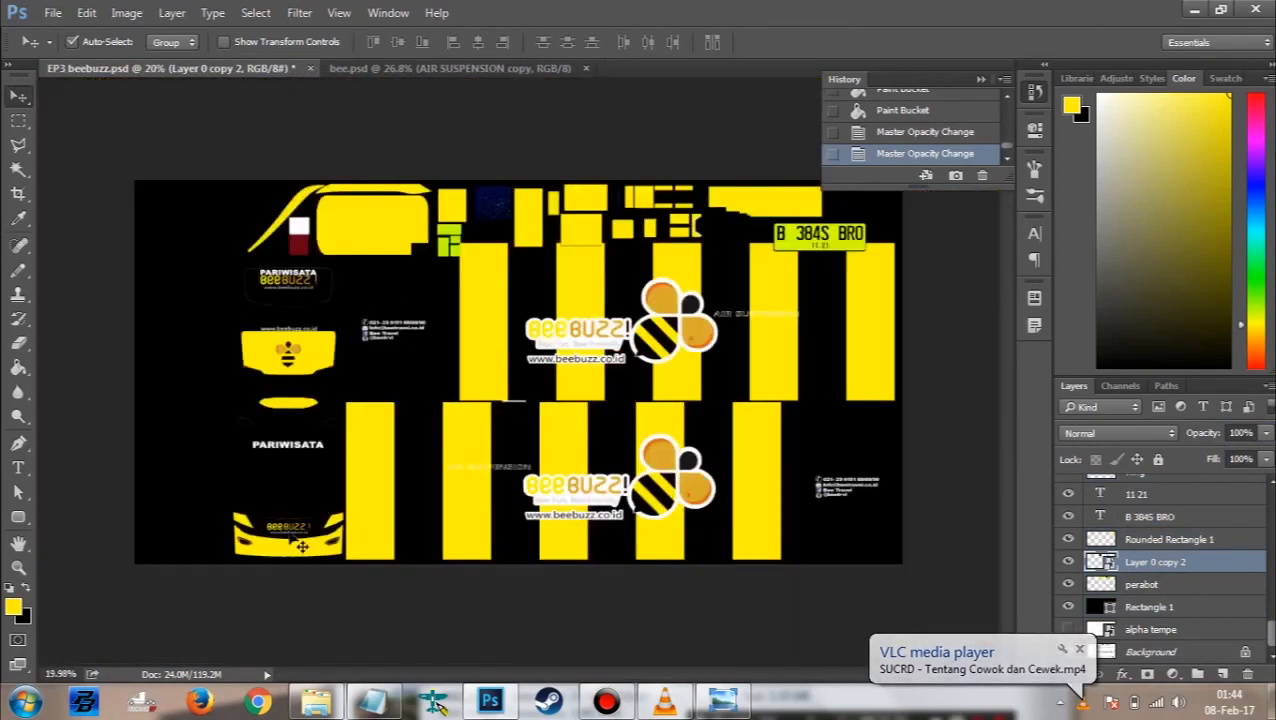
scroll(293, 538, up, 2)
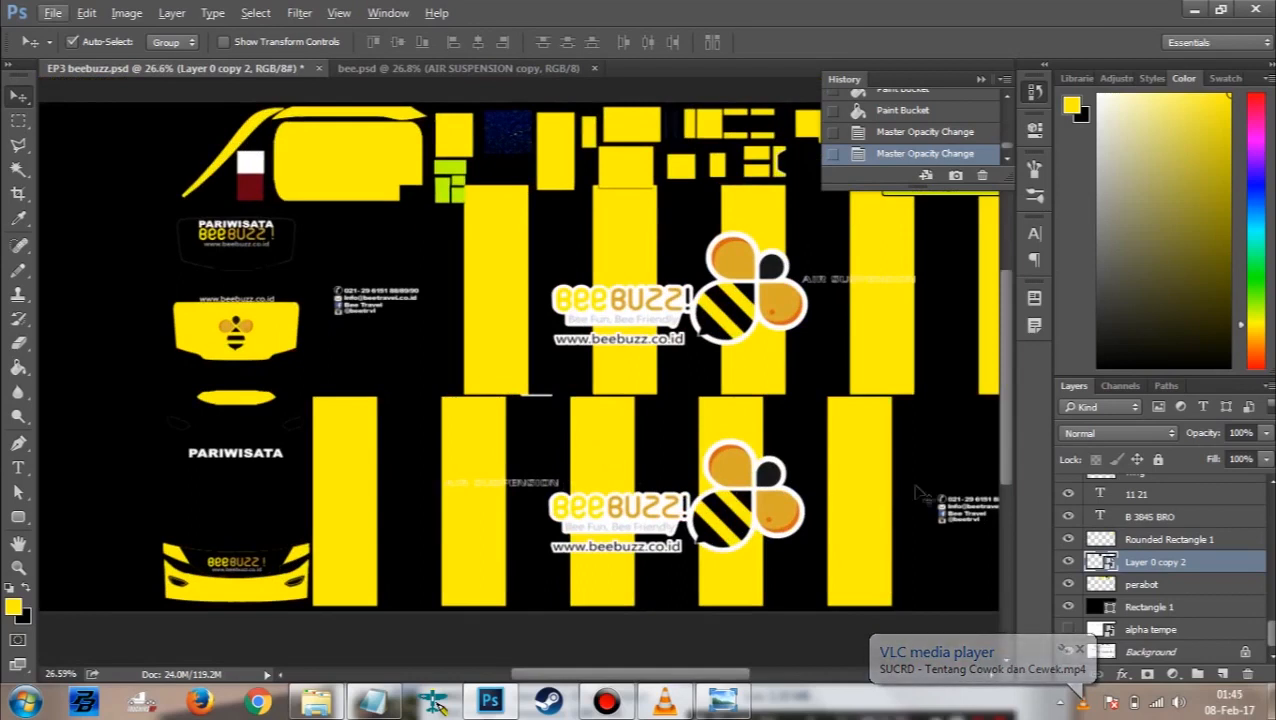
click(1120, 590)
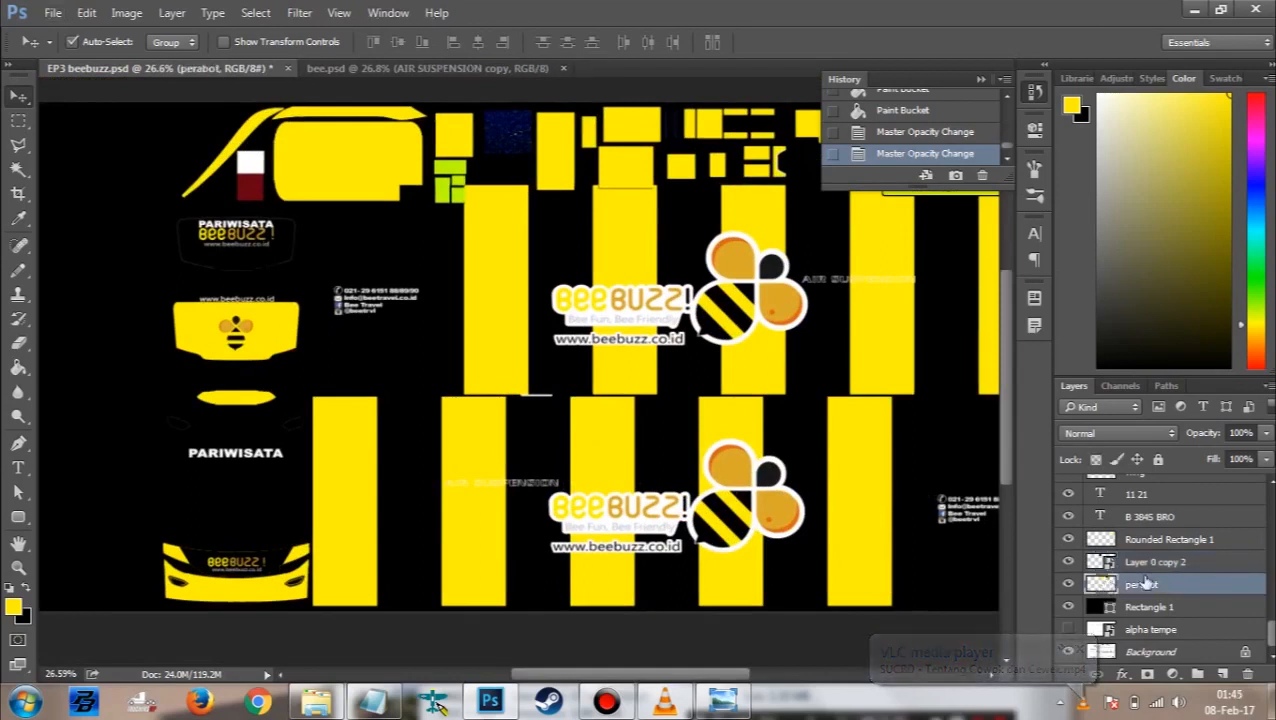
scroll(1158, 592, up, 3)
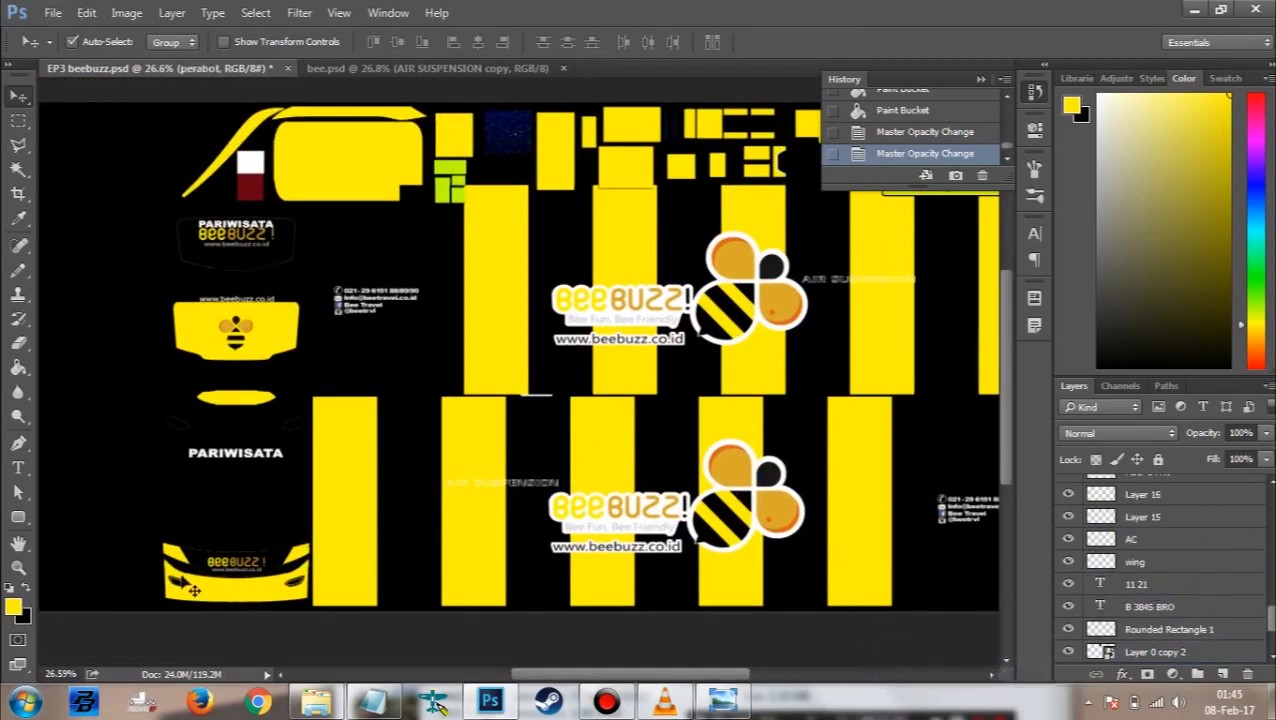
click(330, 703)
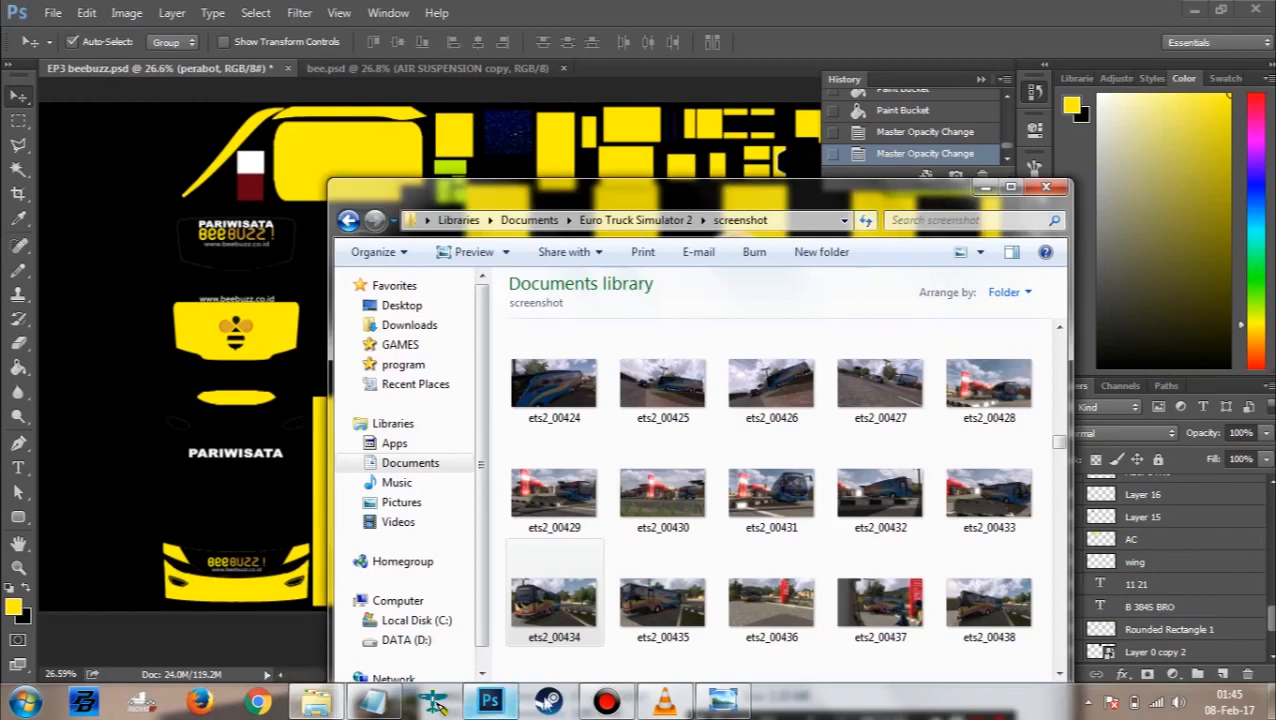
click(606, 703)
mouse_move(722, 703)
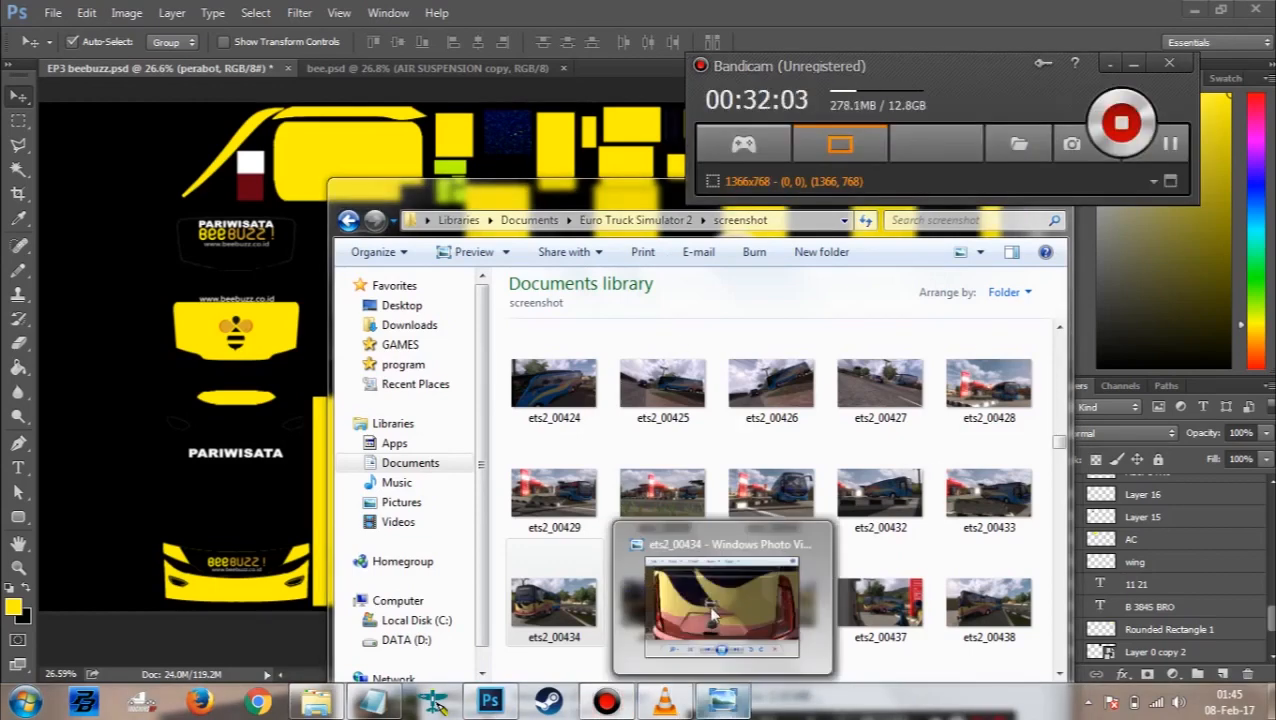
click(664, 703)
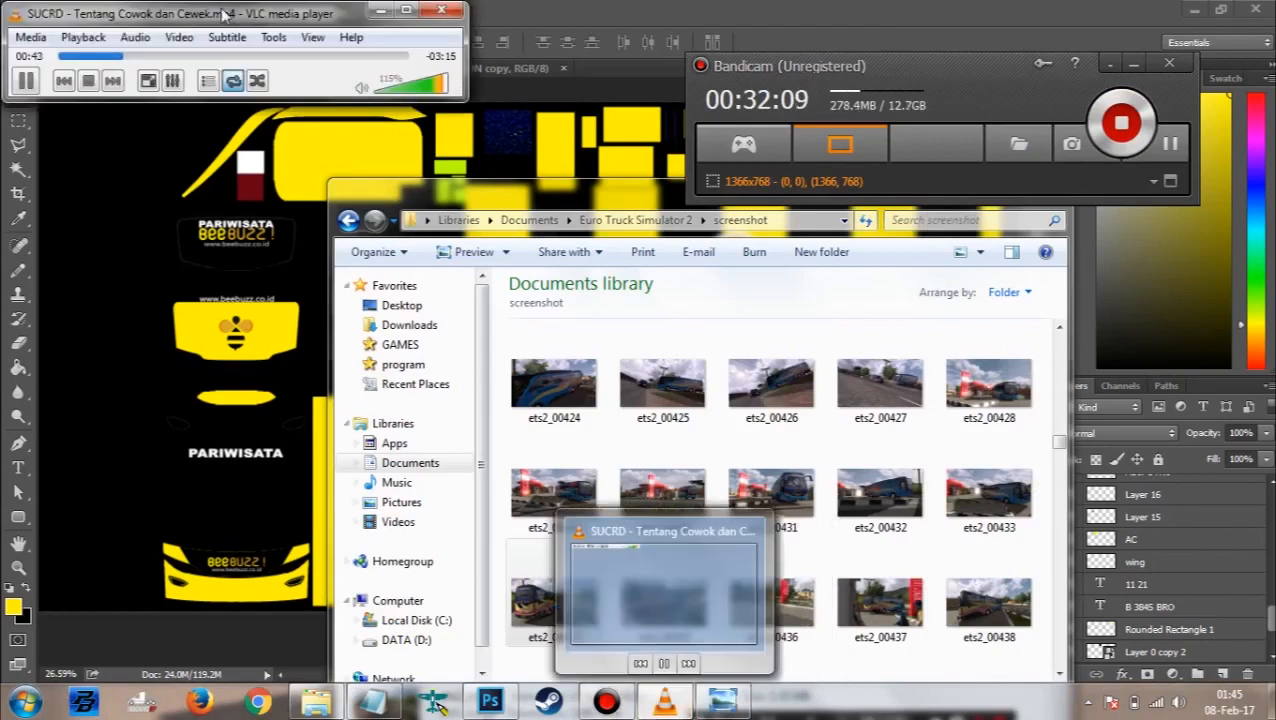
key(space)
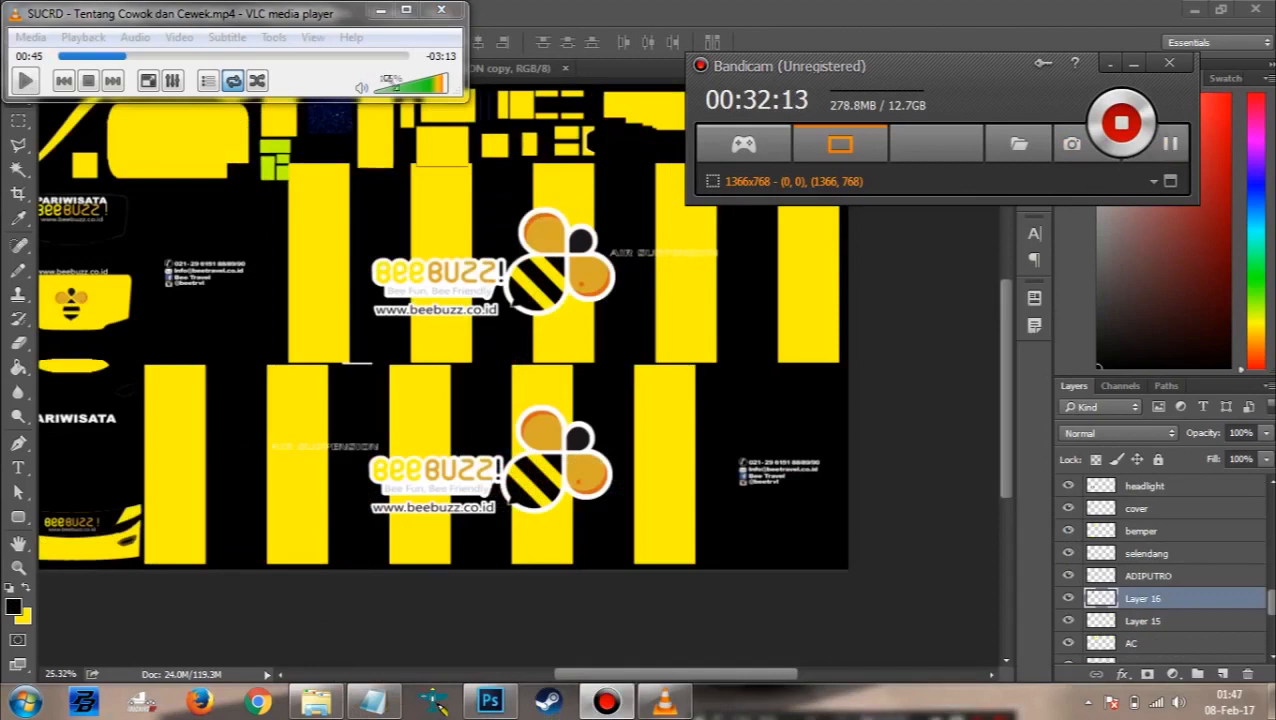
click(314, 18)
key(space)
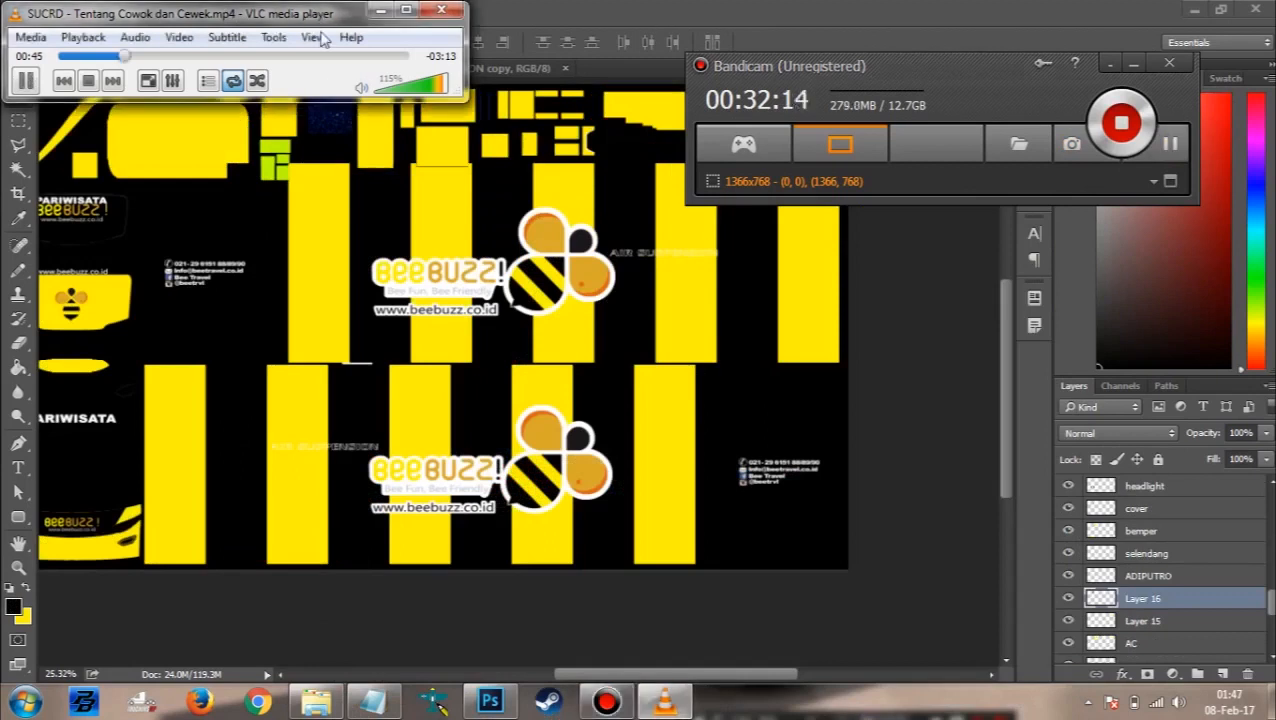
click(1169, 63)
click(380, 10)
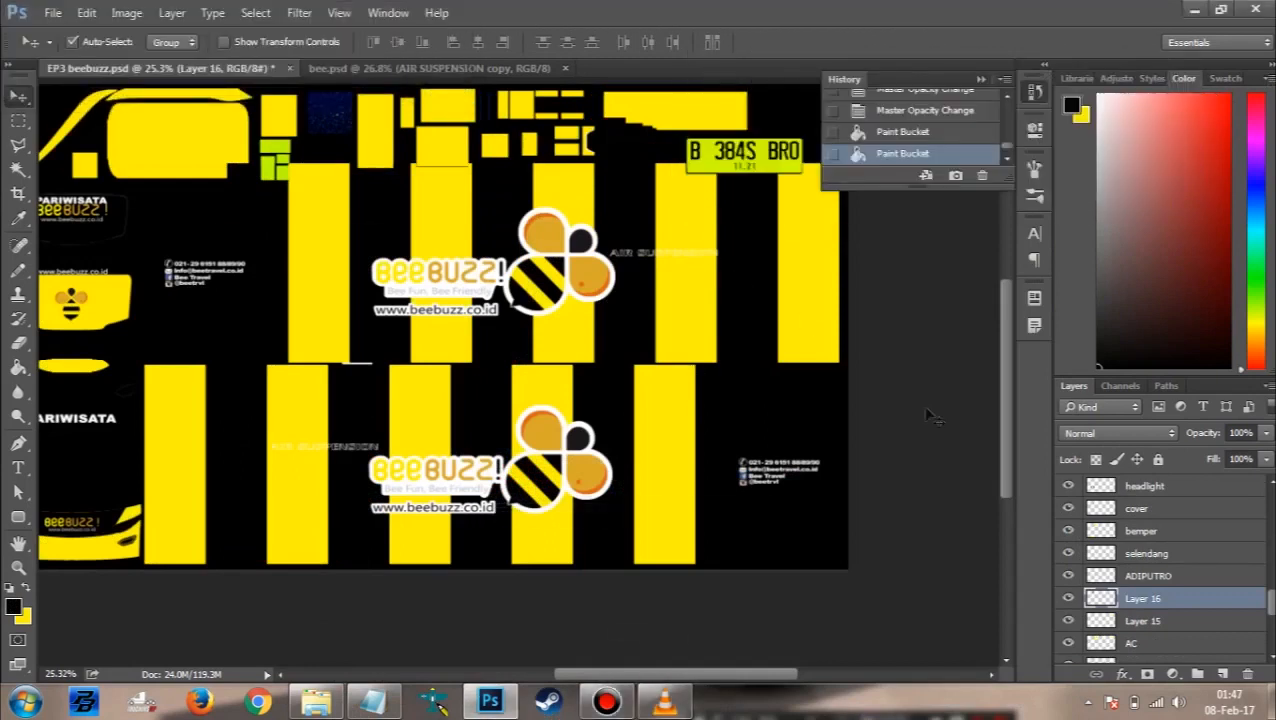
Step: Look over both side views and save EP3 beebuzz.psd
scroll(332, 444, up, 5)
scroll(348, 453, left, 6)
scroll(352, 454, down, 6)
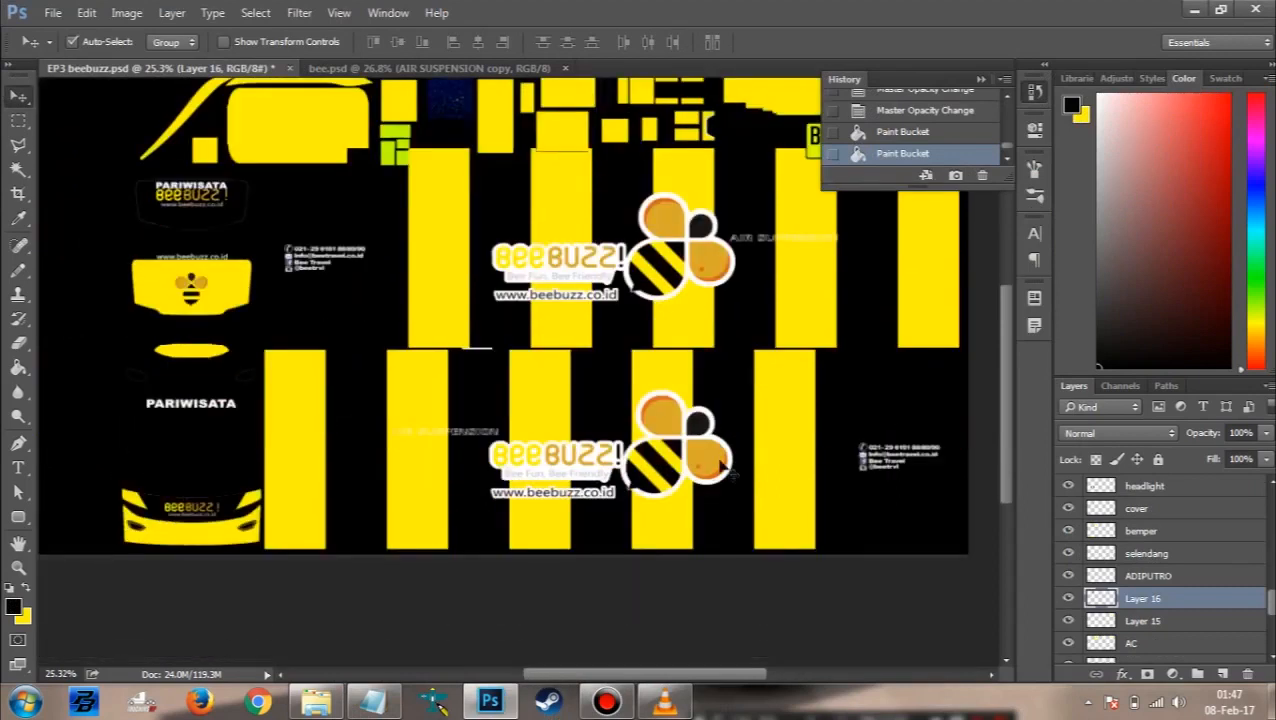
key(ctrl)
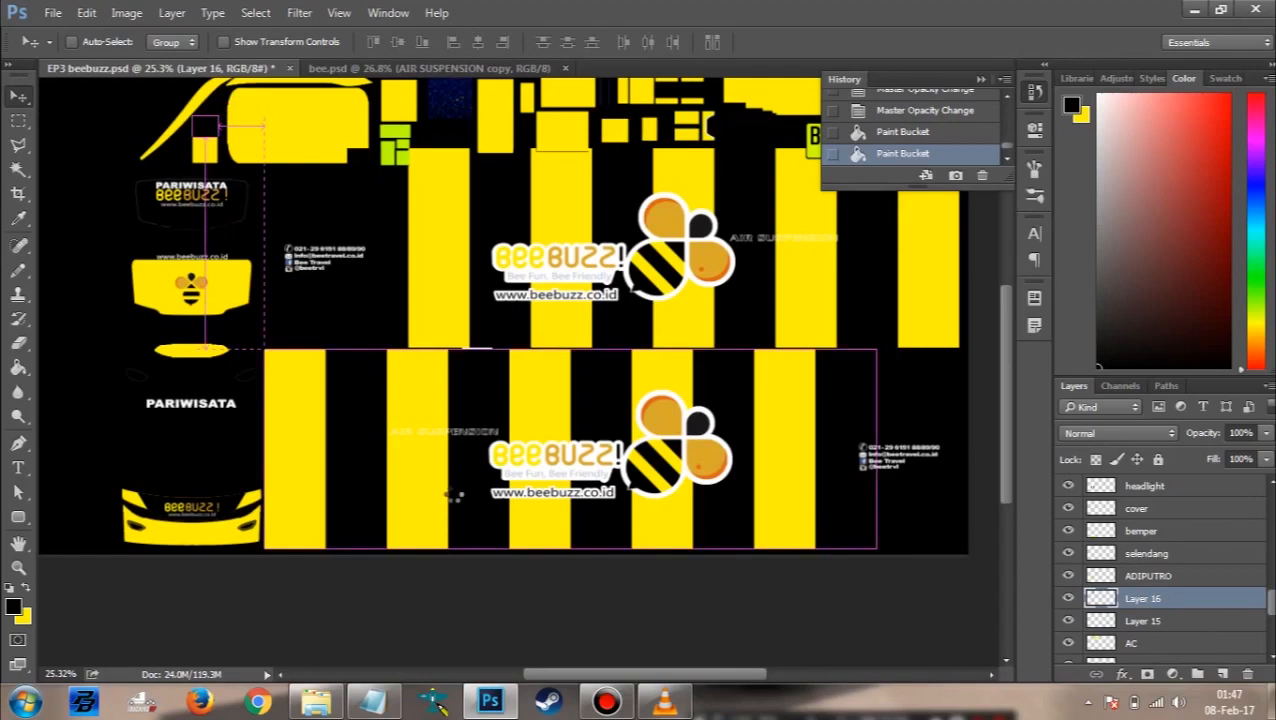
key(ctrl+s)
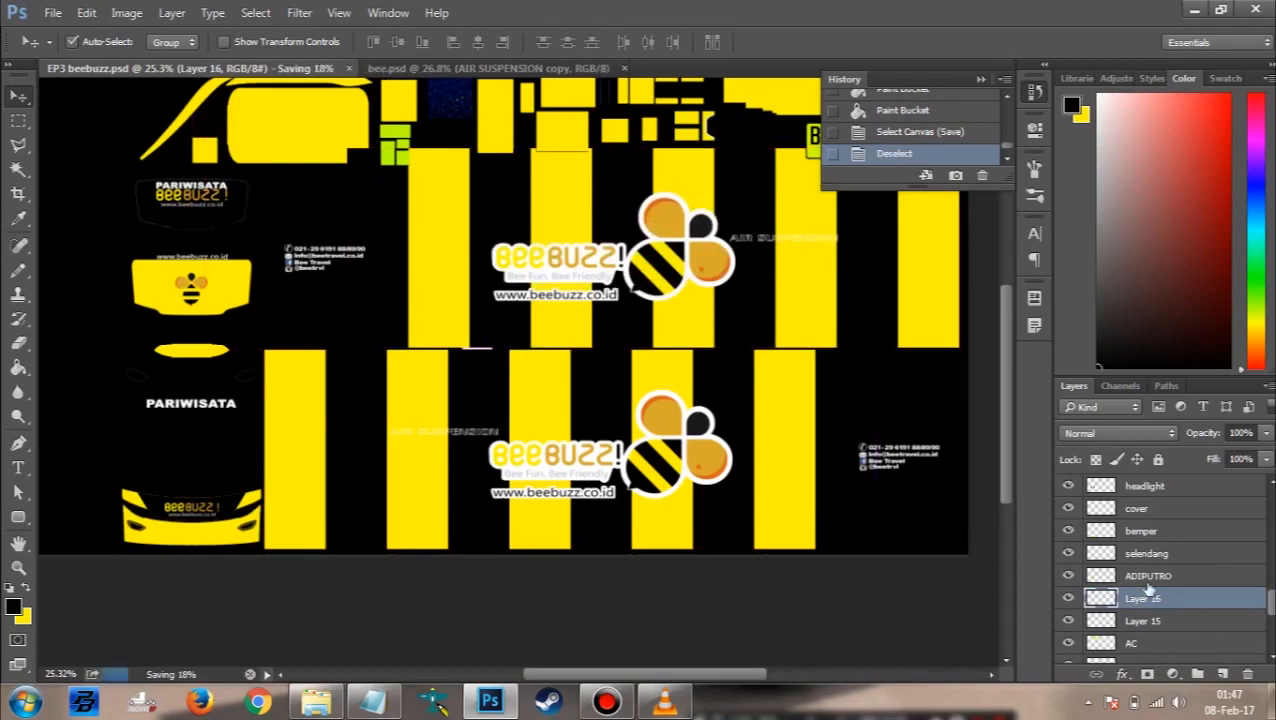
Step: Identify the bee logo layers of the two side views and rename the kanan copy layer as kiri
scroll(1148, 588, up, 3)
click(688, 272)
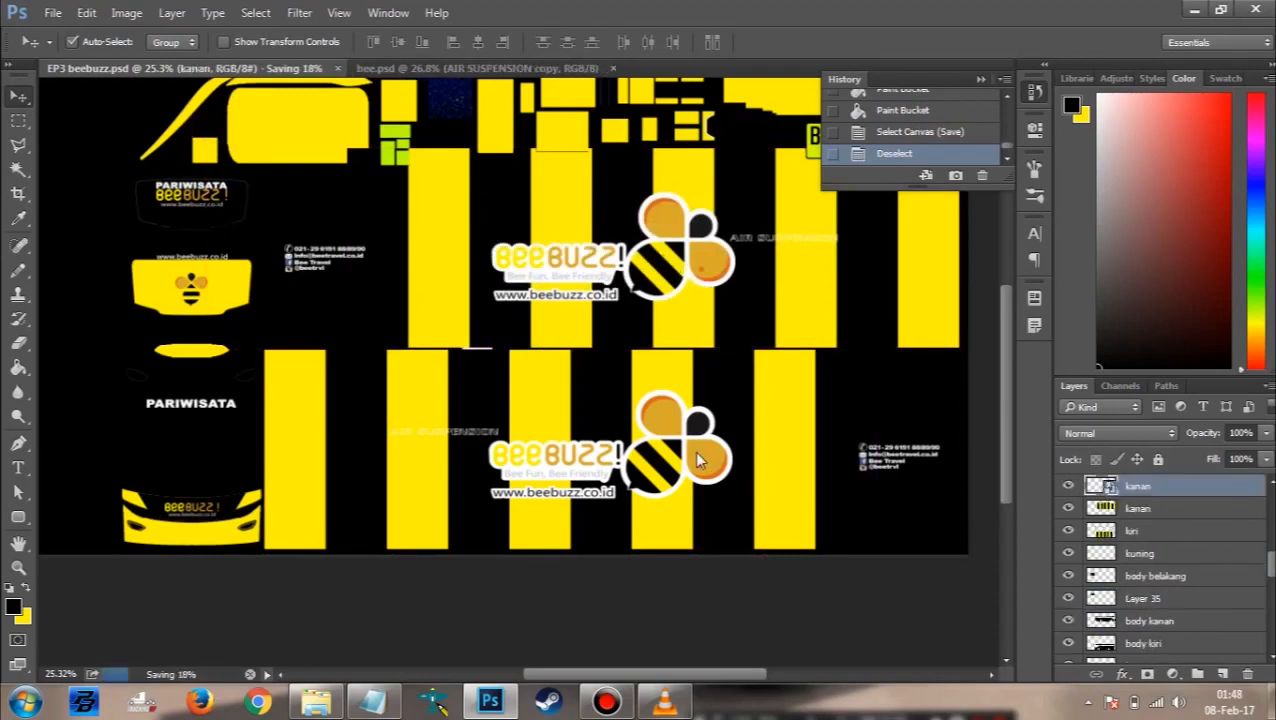
scroll(1125, 562, up, 1)
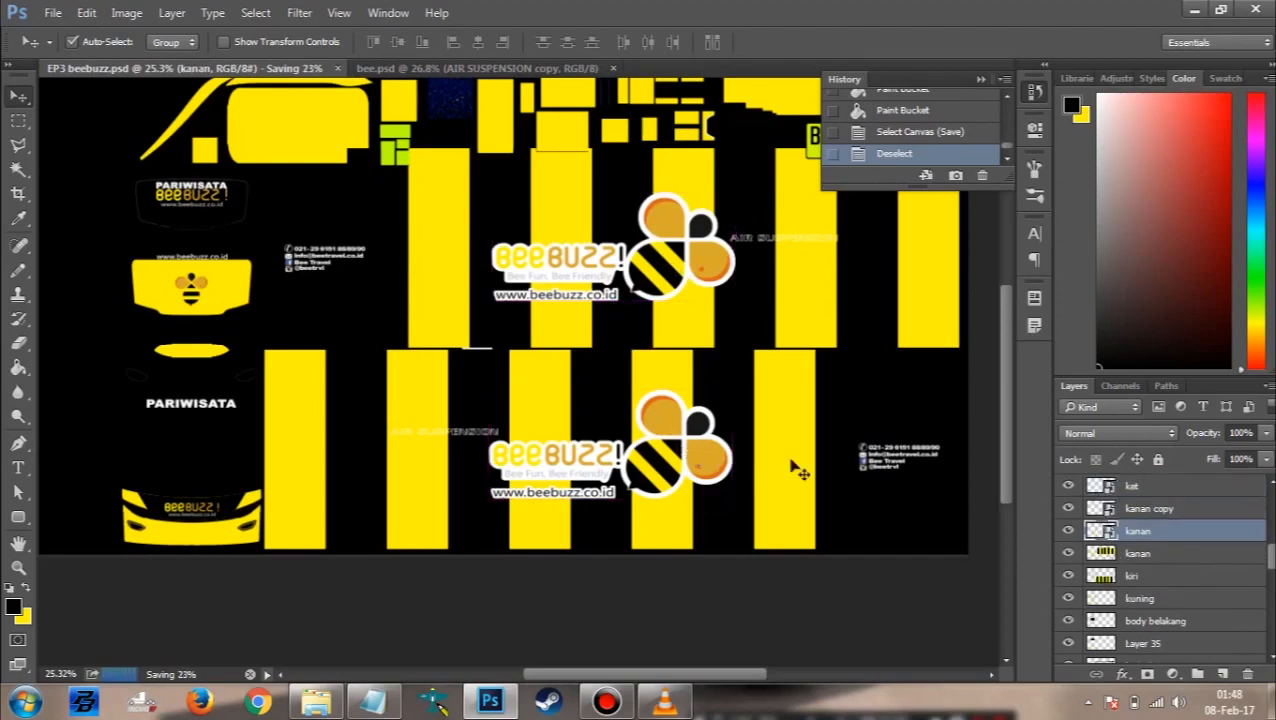
shift+click(1228, 508)
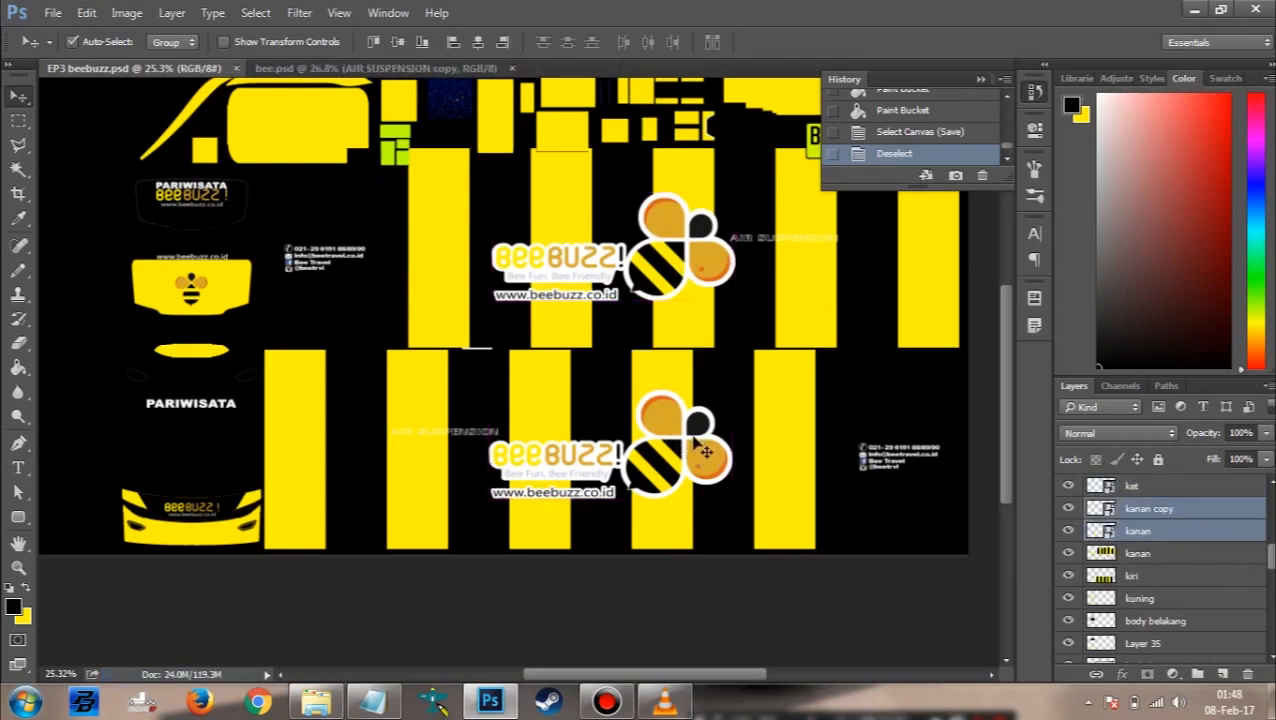
click(1152, 508)
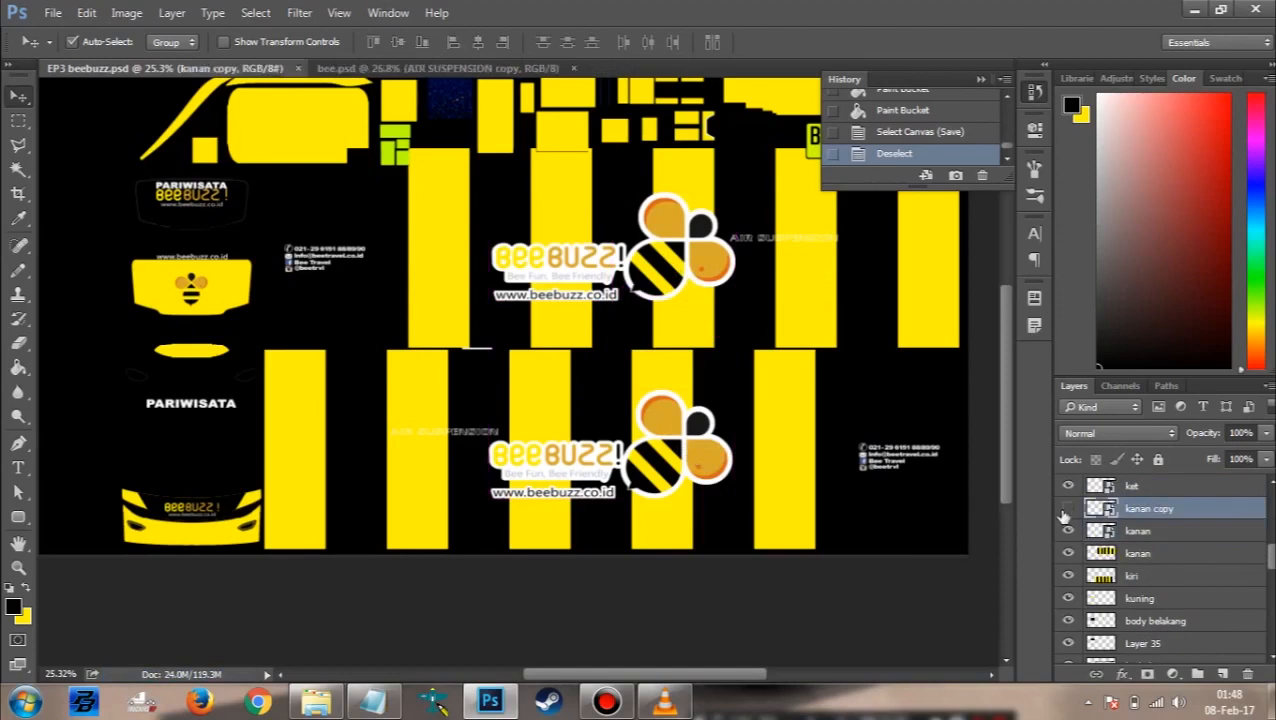
click(1067, 508)
click(1067, 508)
double_click(1145, 508)
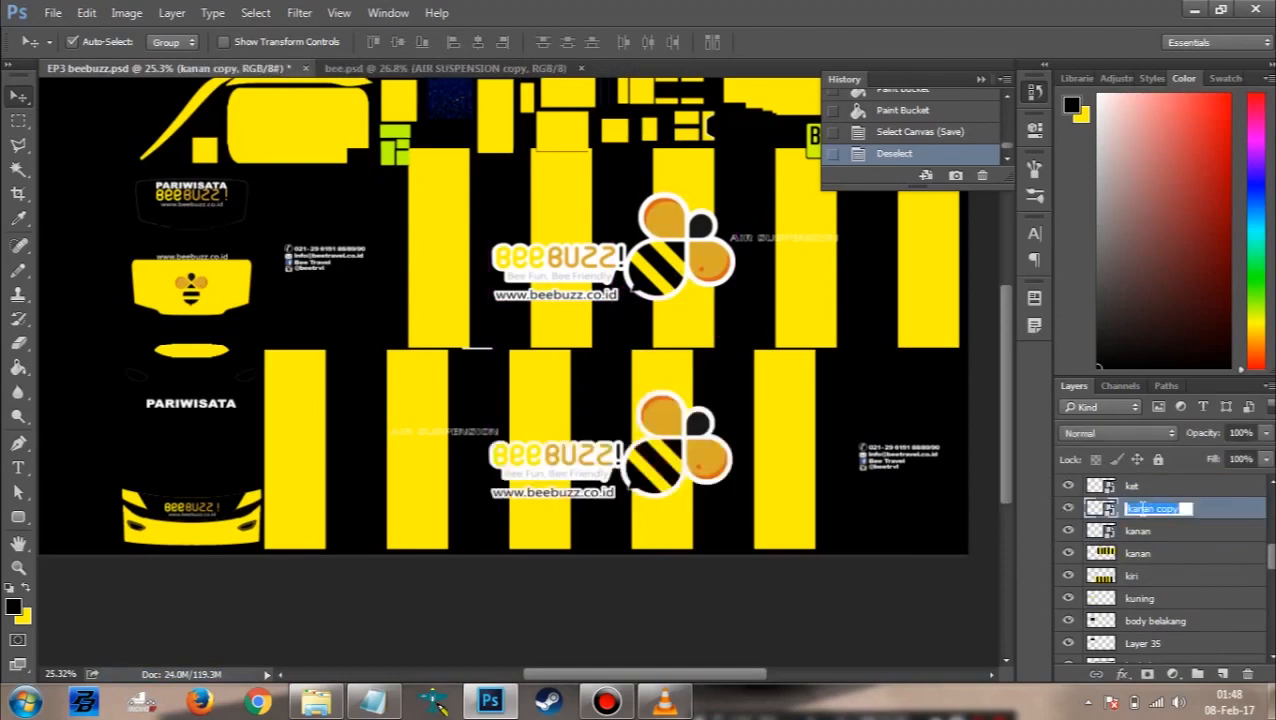
text(kiri)
key(Return)
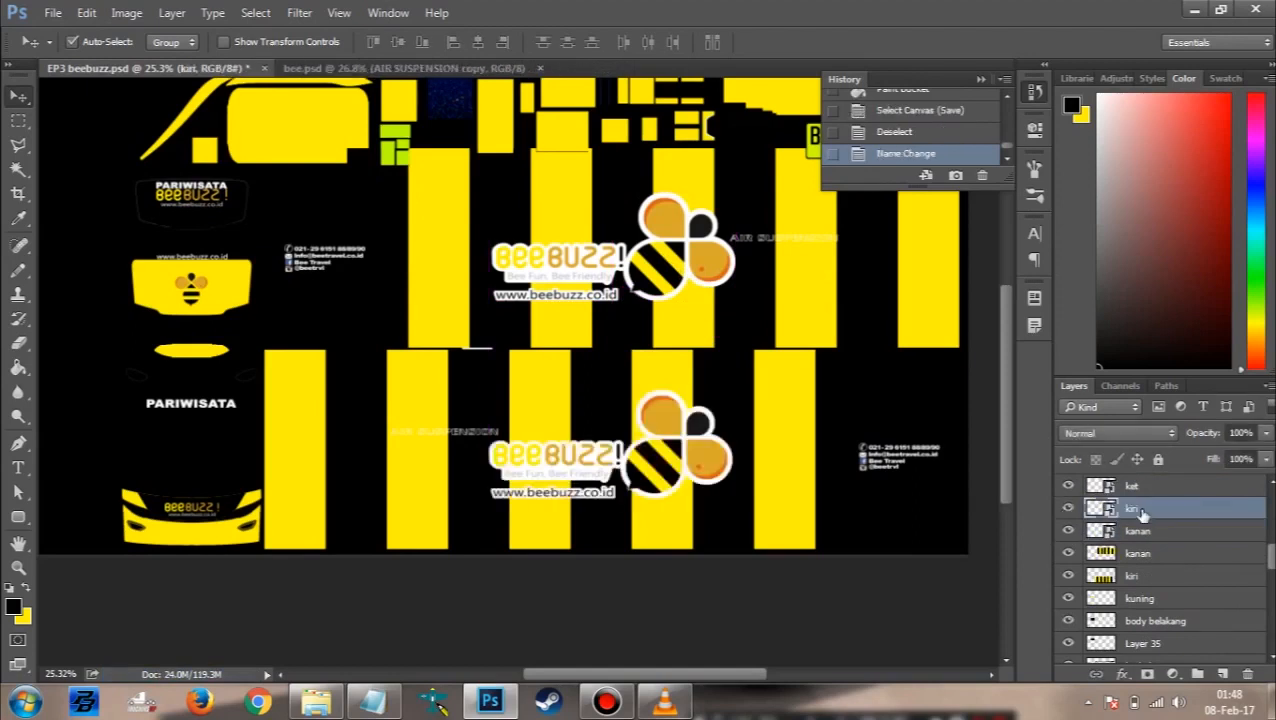
Step: Duplicate the kiri and kanan bee logo smart objects and place the copies above the beebuz copy 2 layer
shift+click(1148, 531)
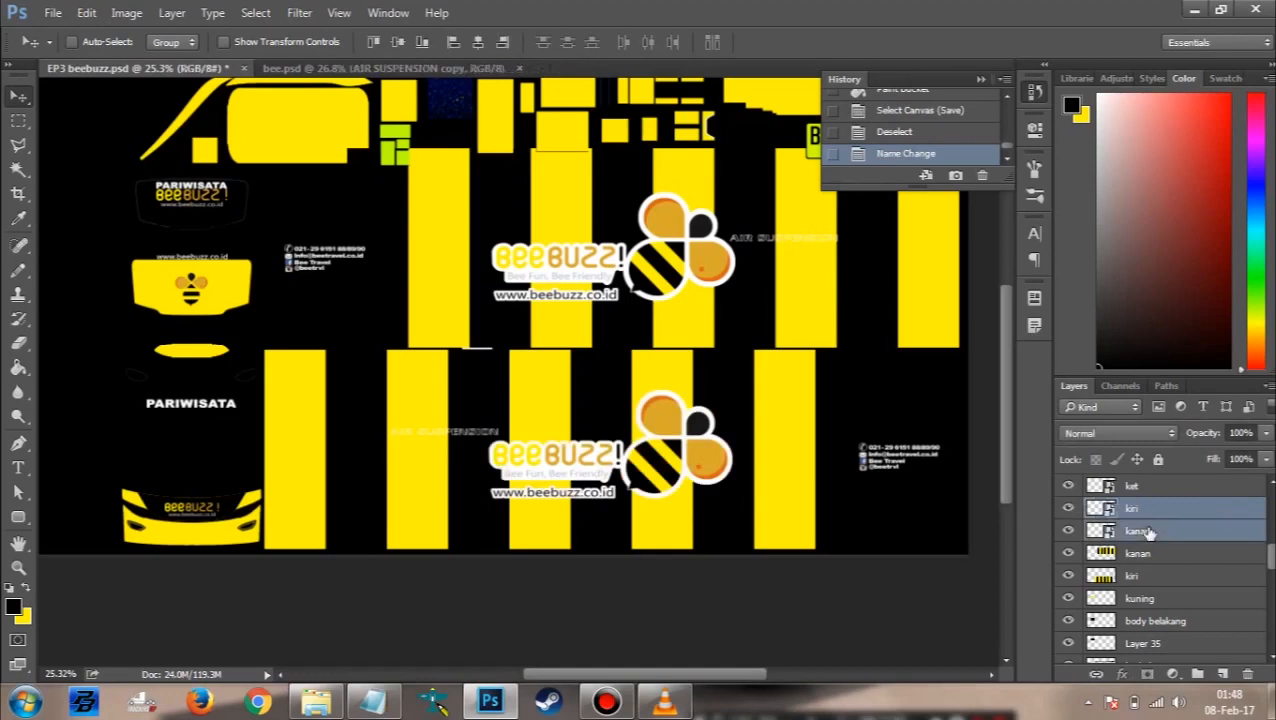
key(ctrl+j)
drag(1193, 514, 1174, 622)
Step: Rasterize the kiri copy and kanan copy layers together
click(1155, 487)
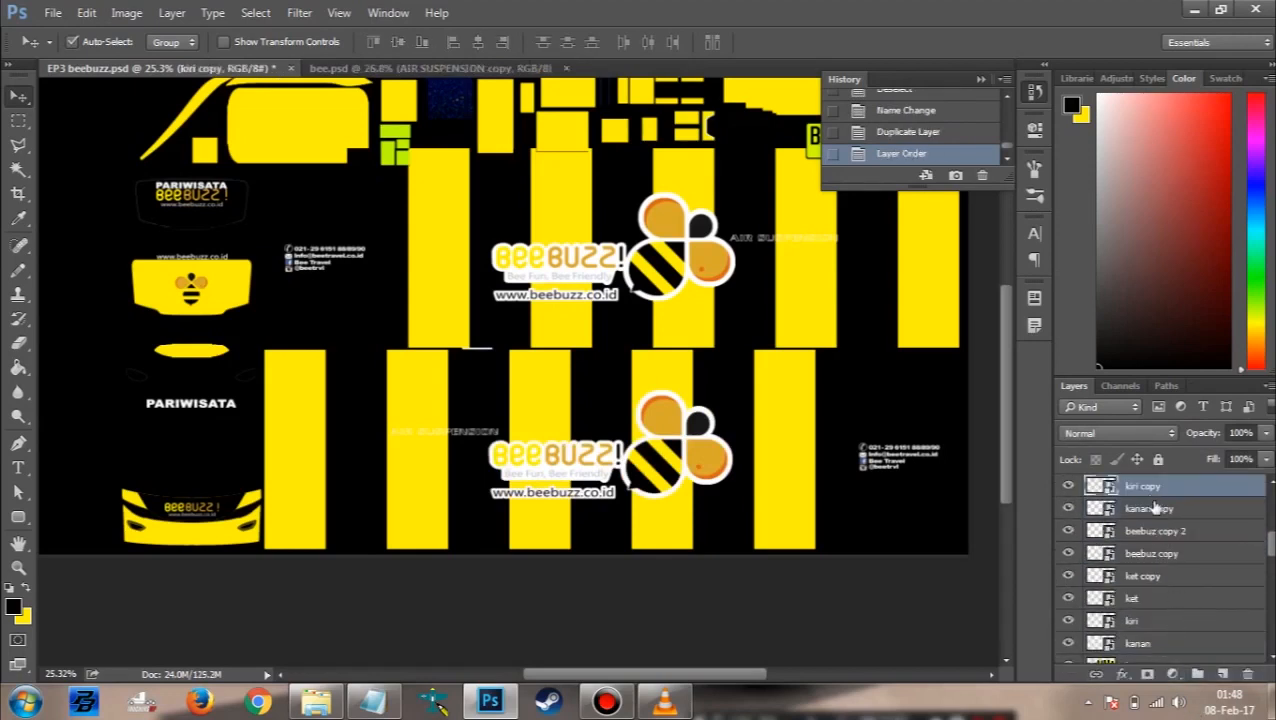
shift+click(1145, 510)
right_click(1120, 510)
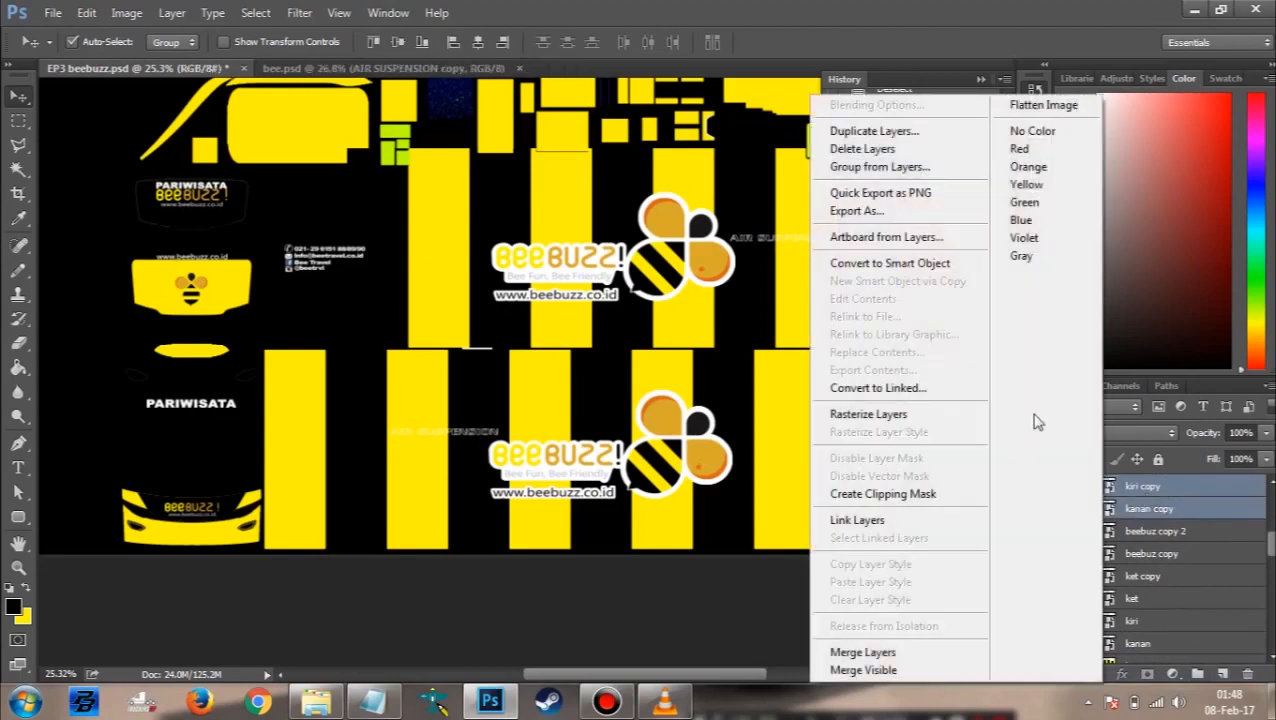
click(870, 414)
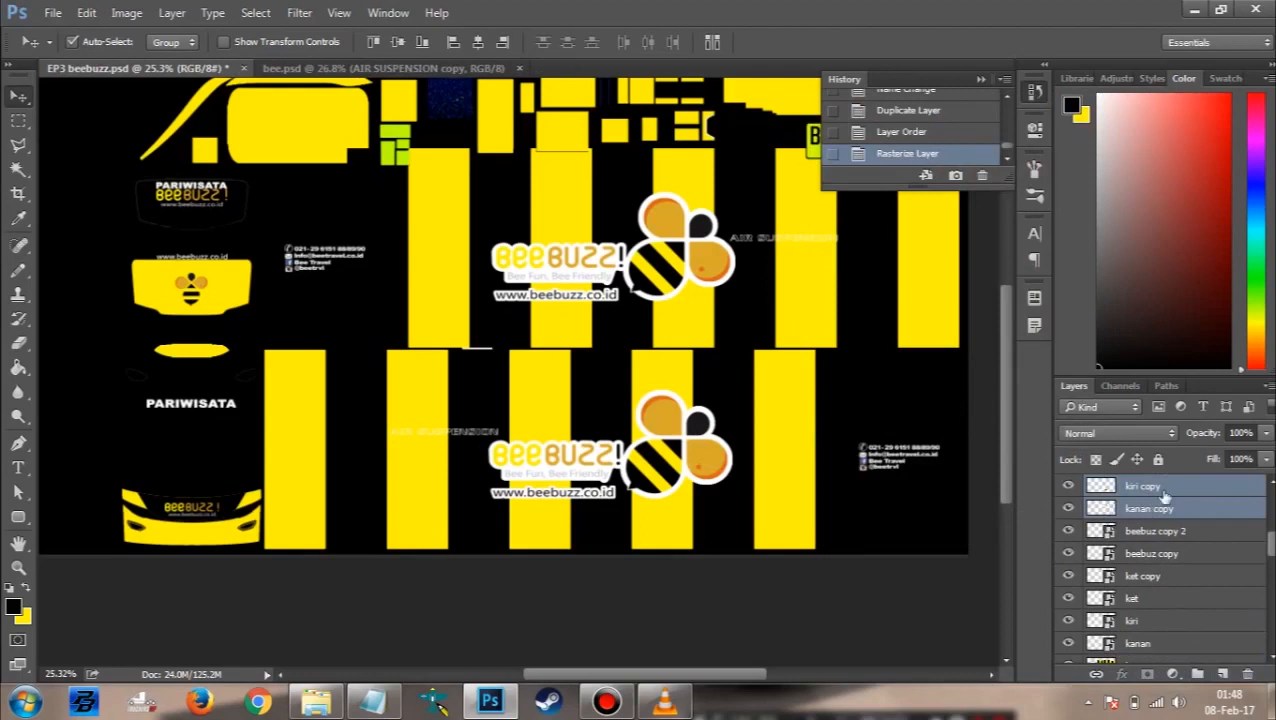
Step: Set the opacity of the rasterized kiri copy and kanan copy layers to 86% and deselect them
drag(1203, 432, 1186, 437)
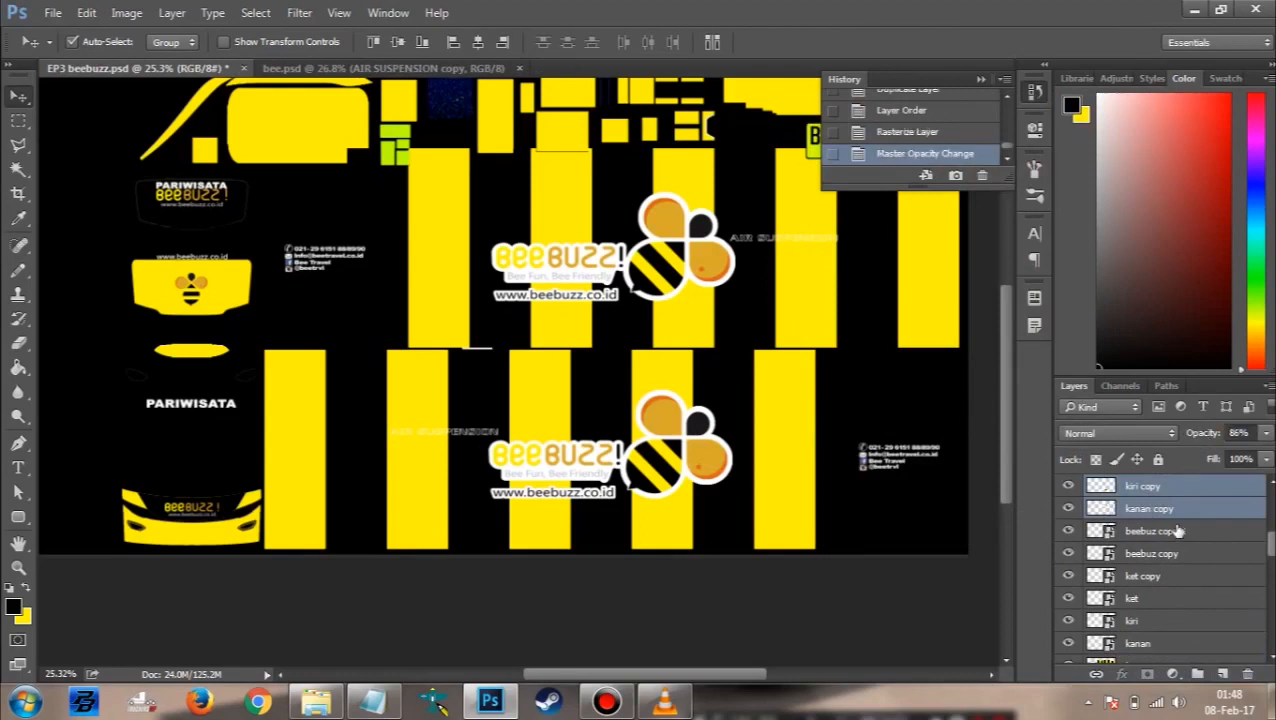
scroll(1158, 560, down, 3)
scroll(998, 541, up, 3)
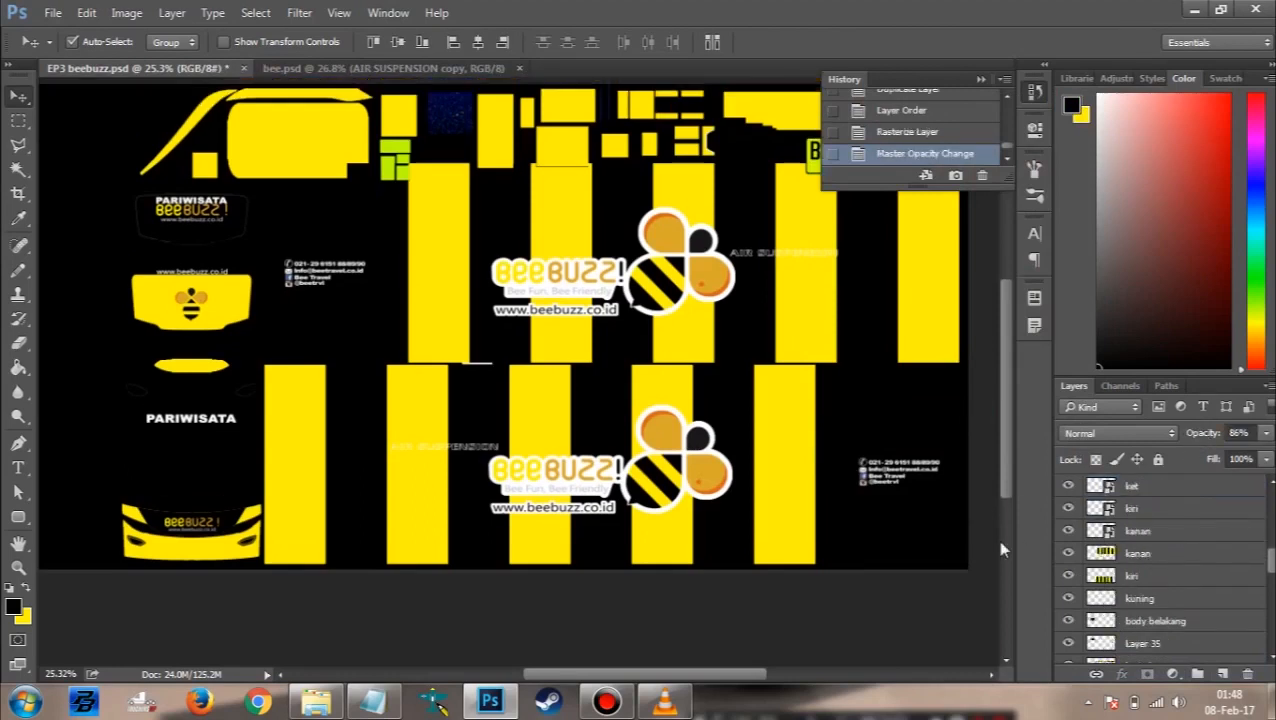
click(989, 438)
scroll(603, 483, down, 3)
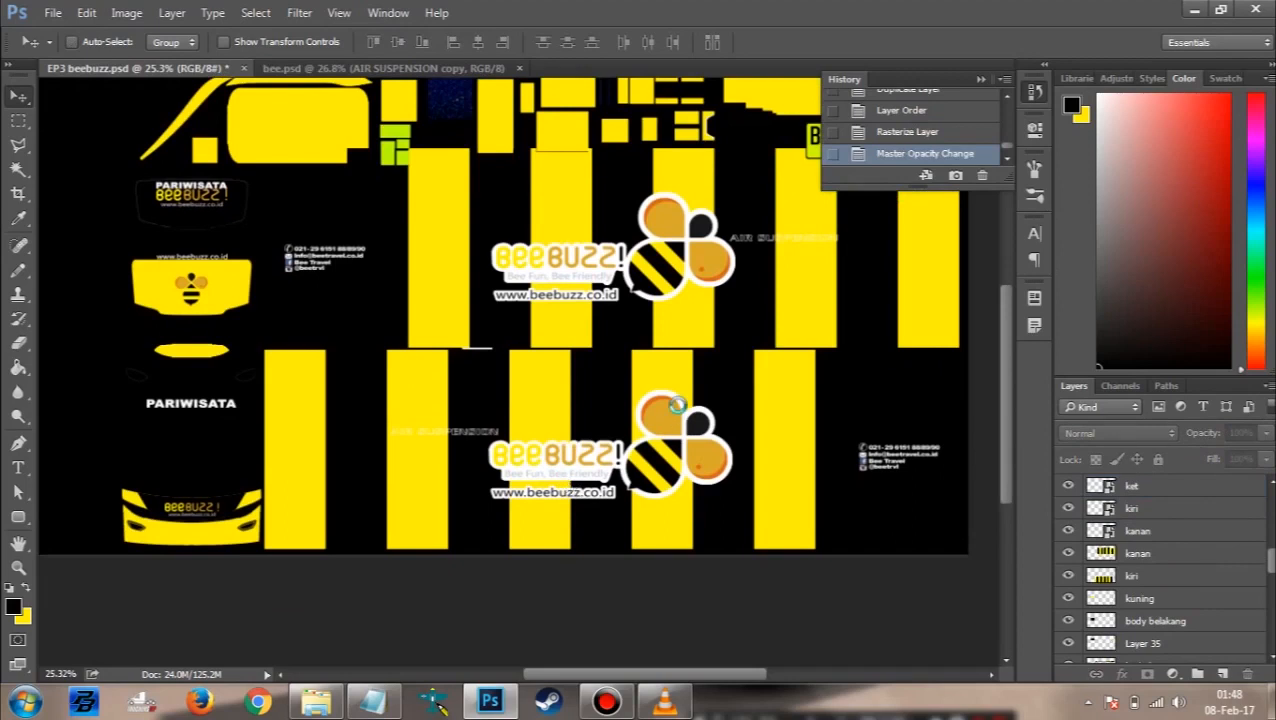
Step: Save the livery to the Desktop as a BMP file named buzz111, using the Windows file format at 24-bit depth
key(ctrl)
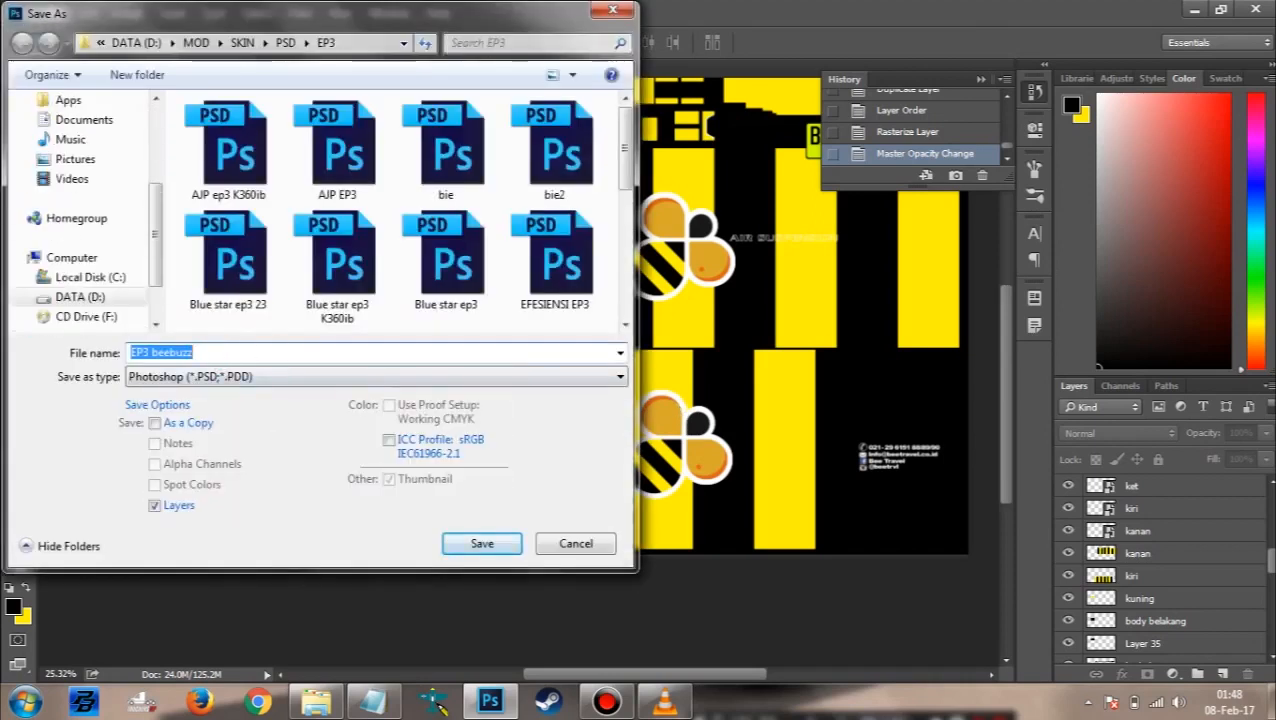
text(b)
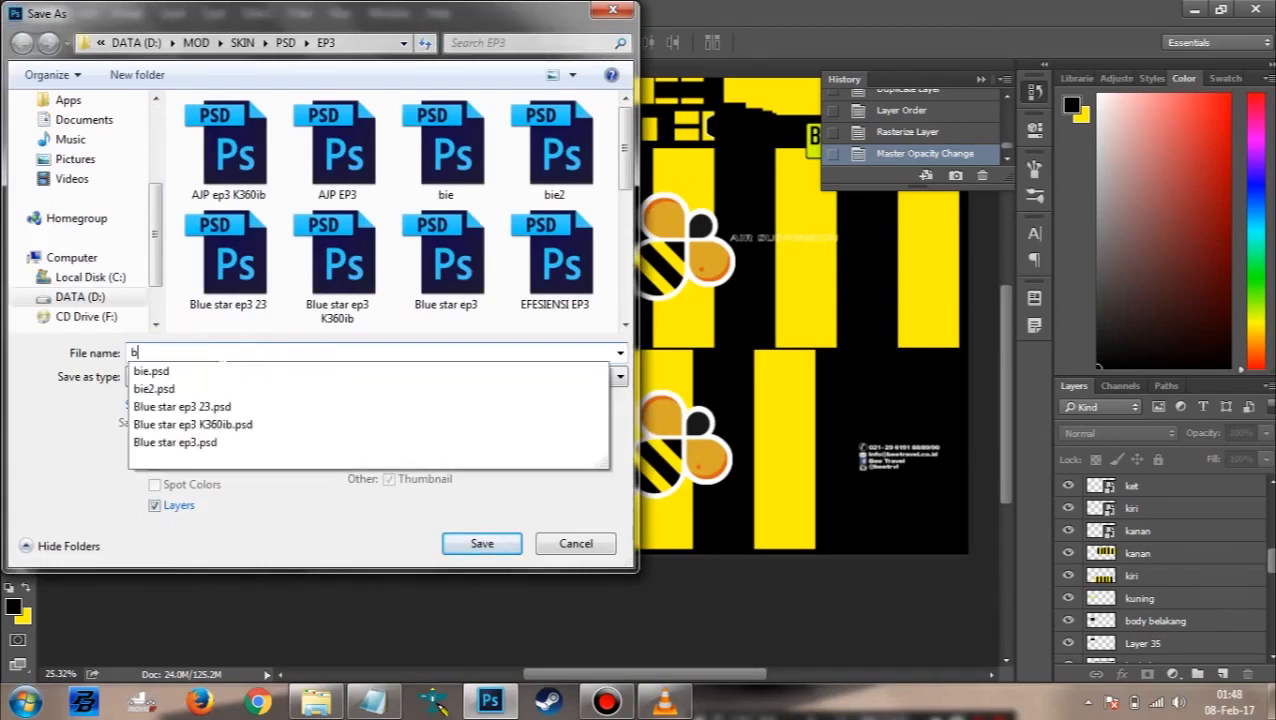
text(uzz)
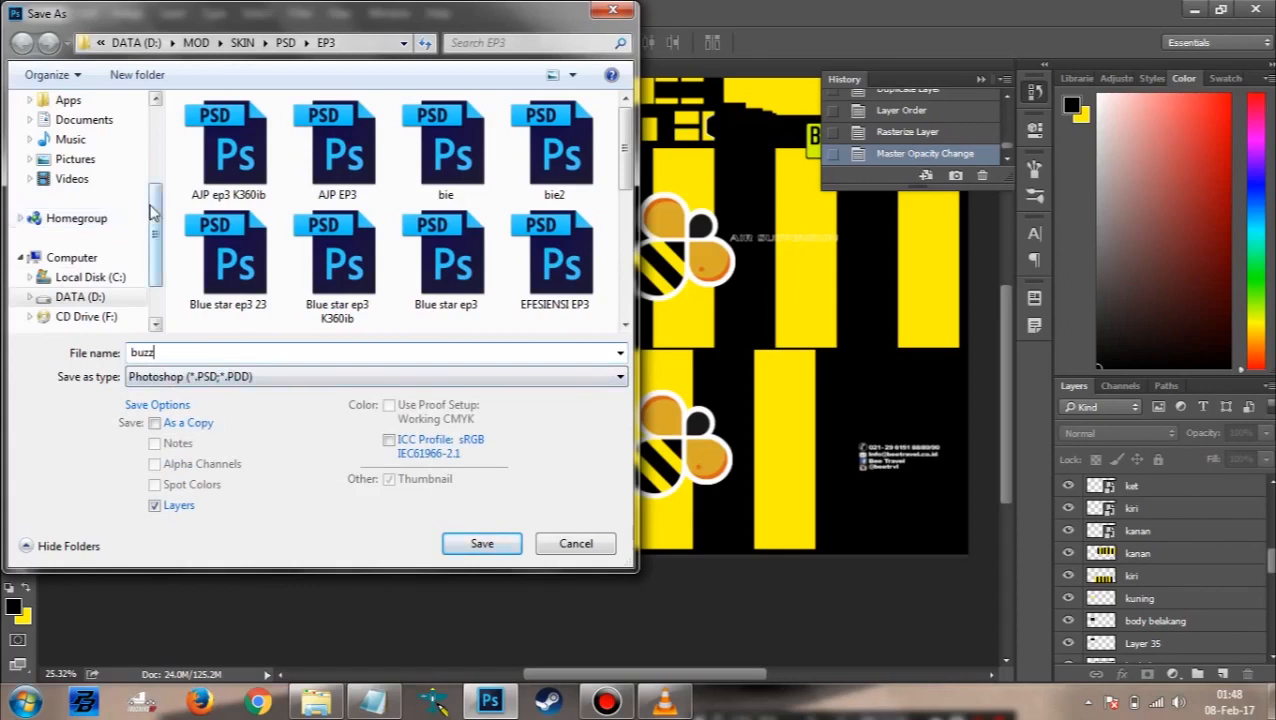
scroll(122, 112, up, 3)
click(119, 104)
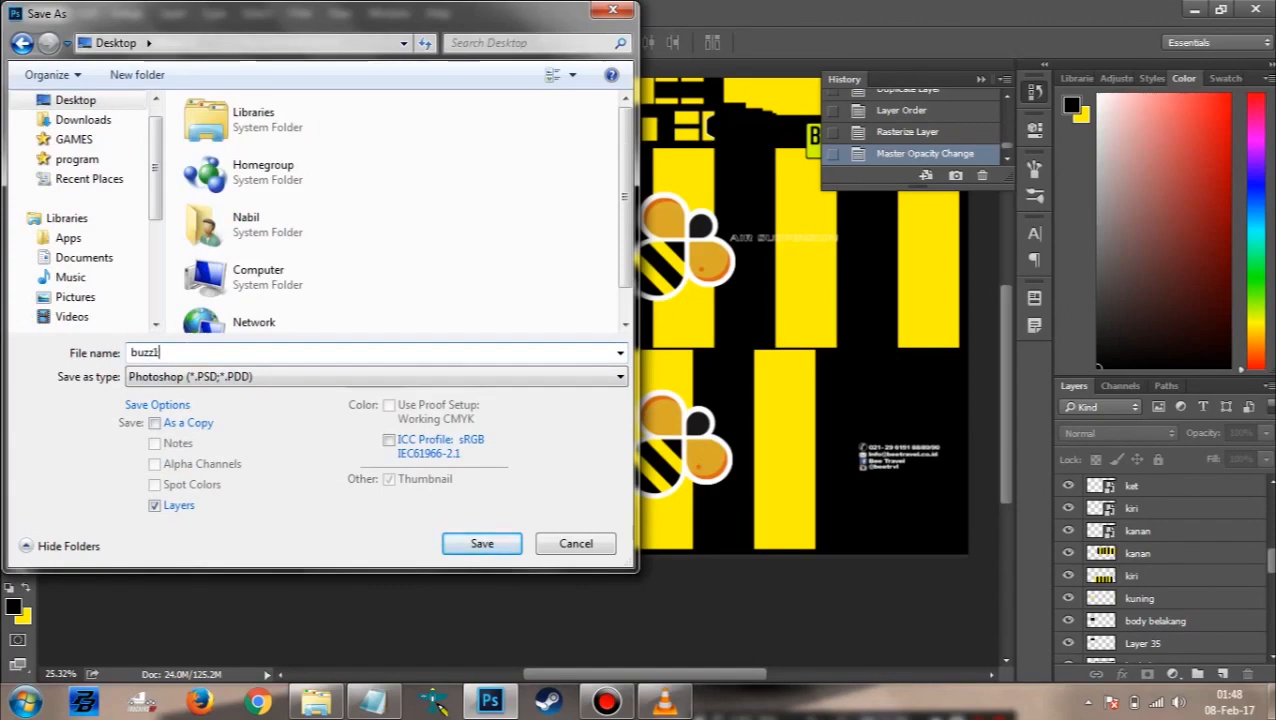
click(262, 378)
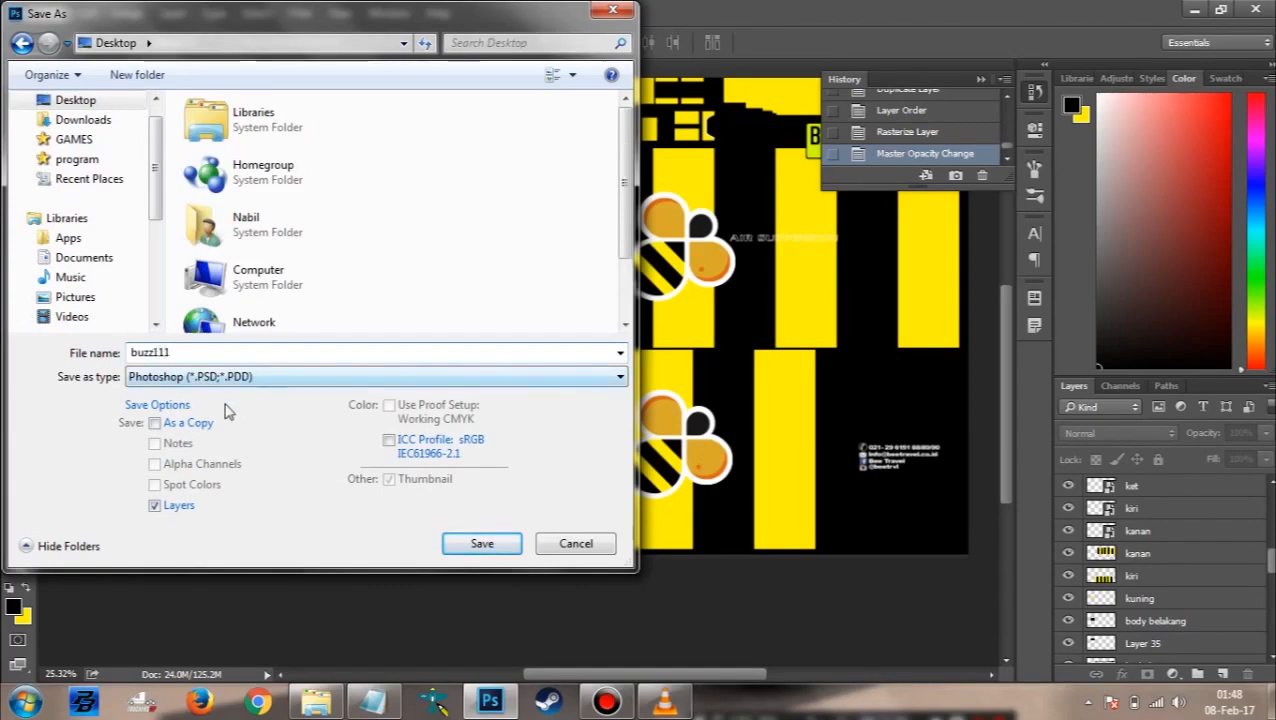
click(205, 408)
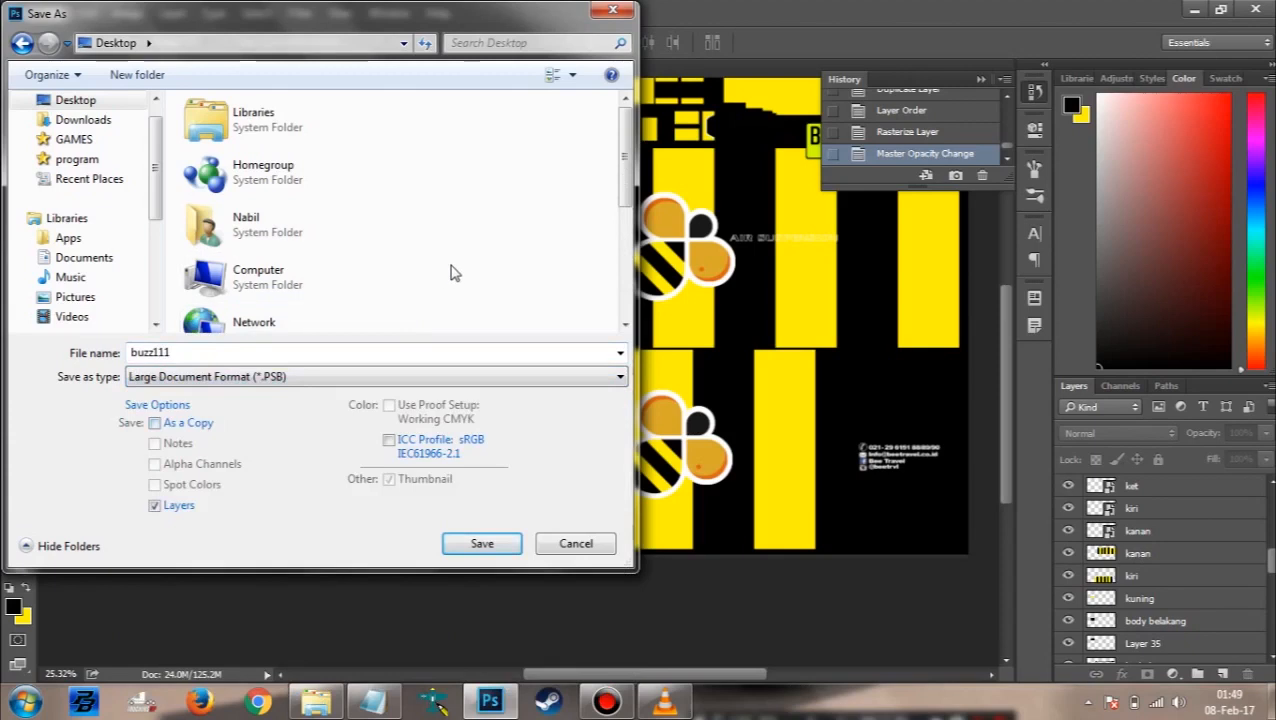
click(250, 380)
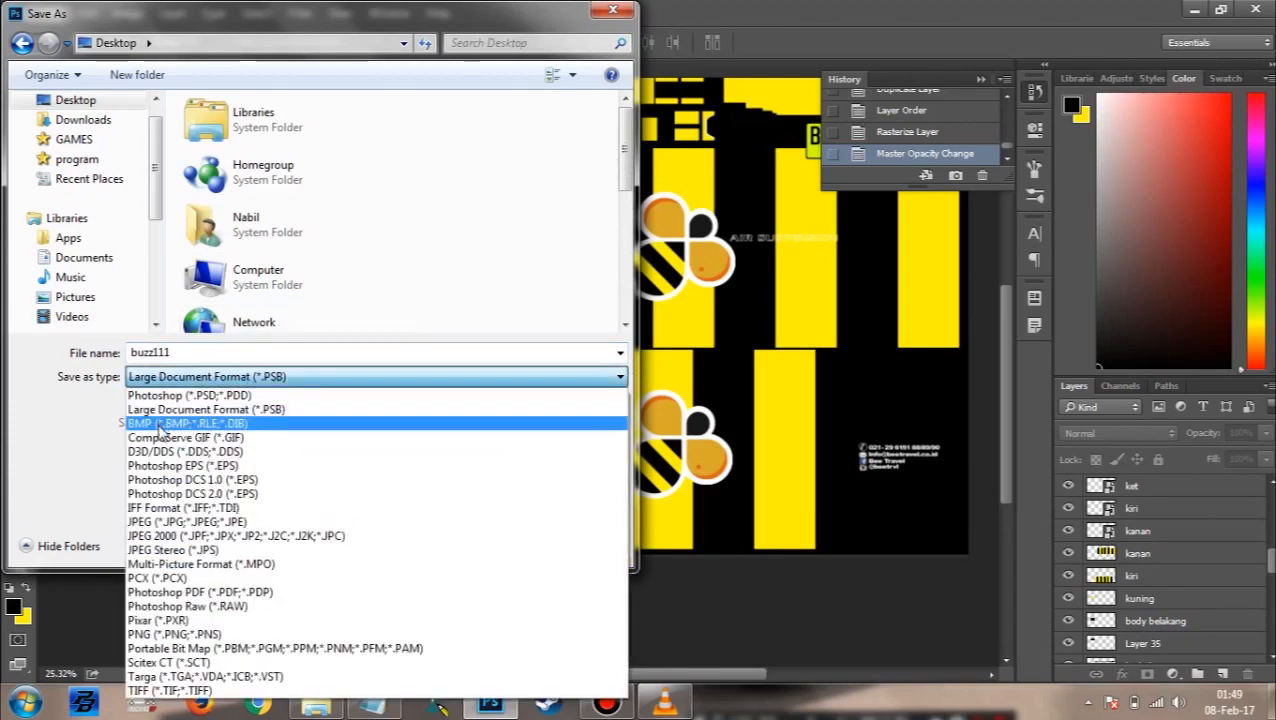
click(159, 428)
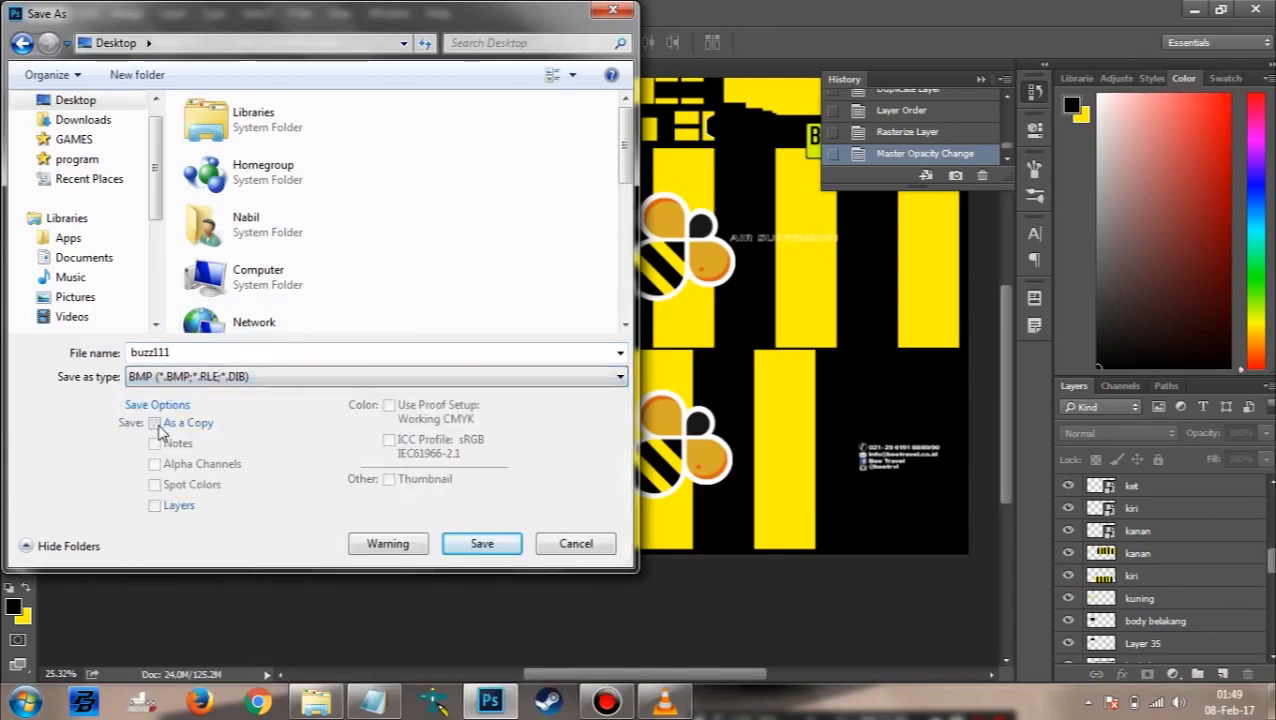
click(515, 537)
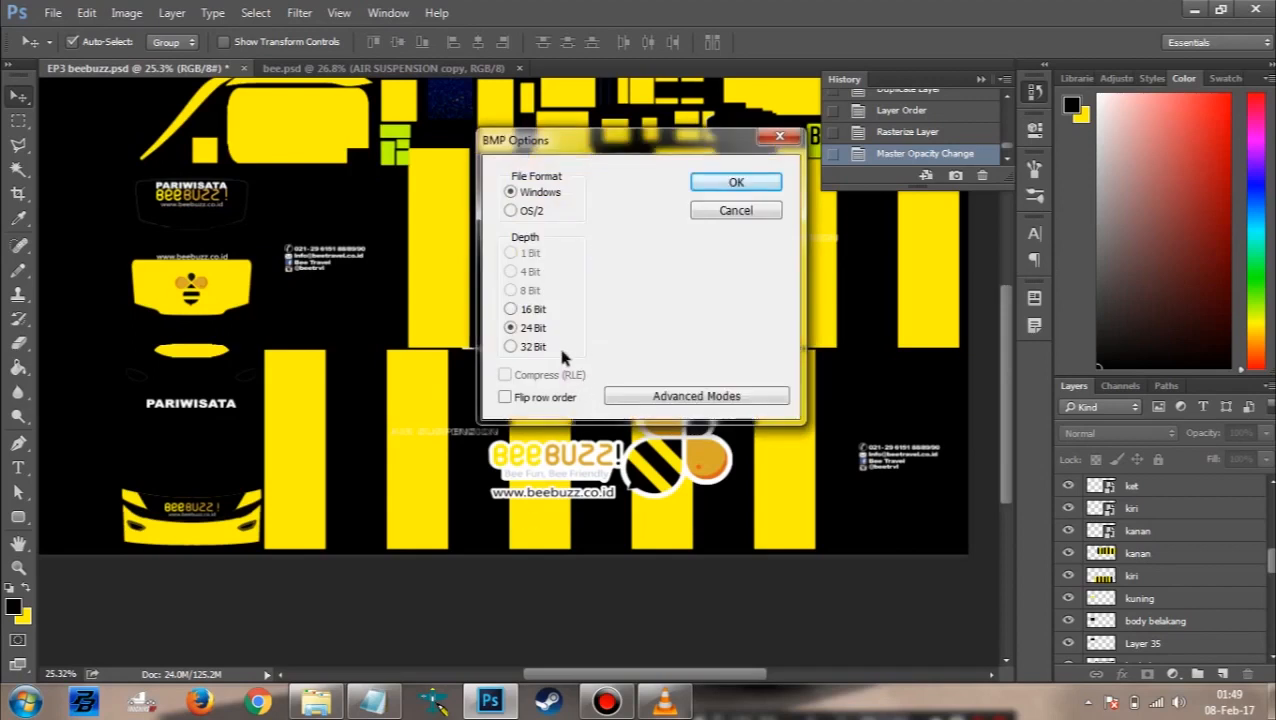
click(740, 182)
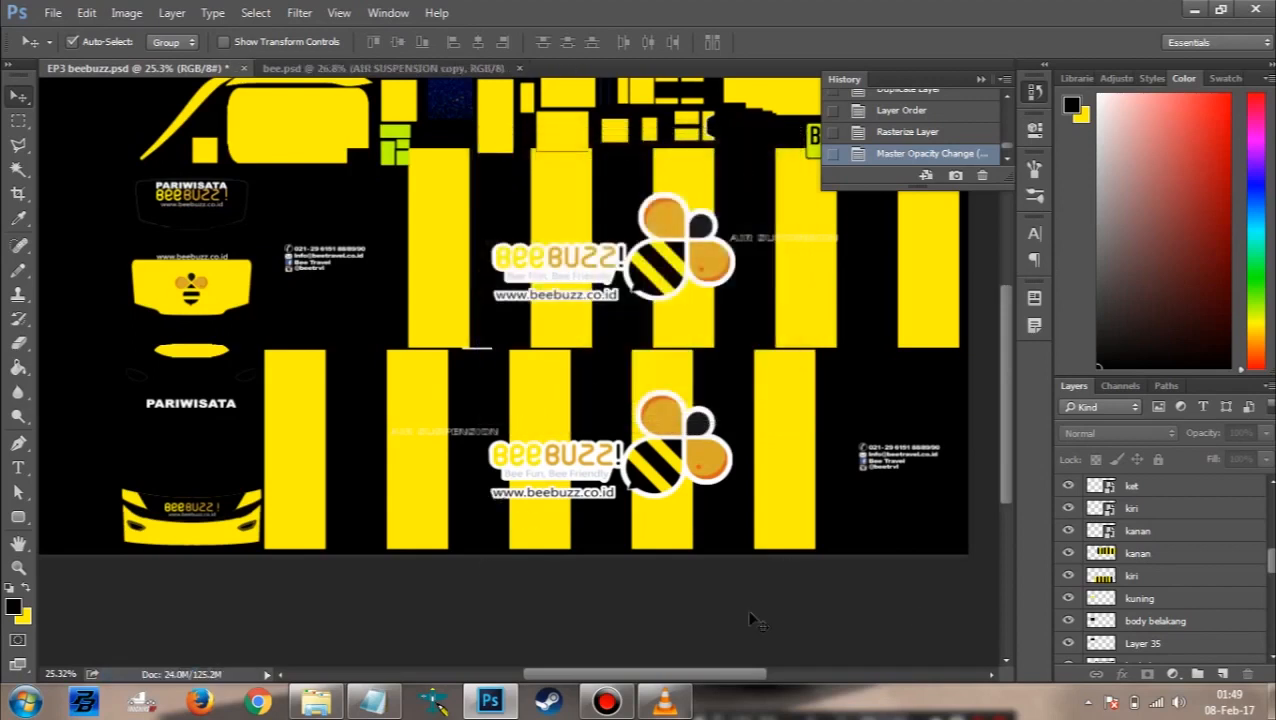
click(1145, 508)
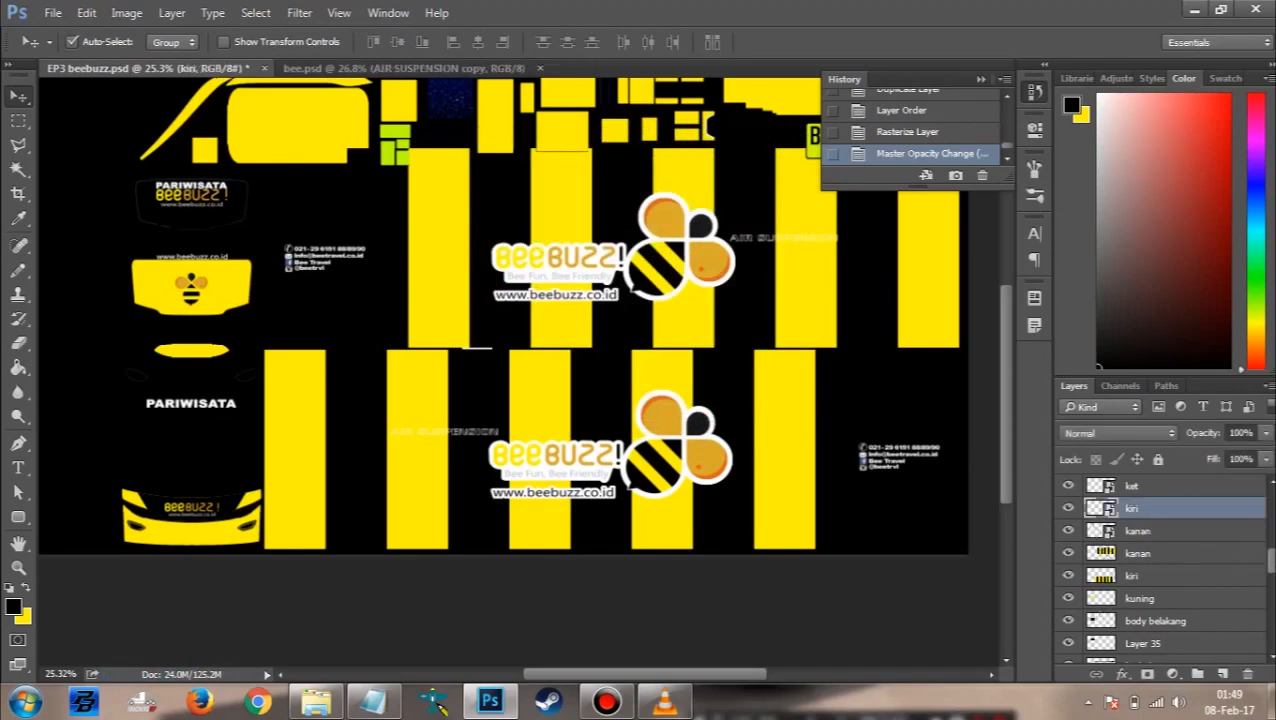
scroll(1145, 540, up, 7)
click(863, 525)
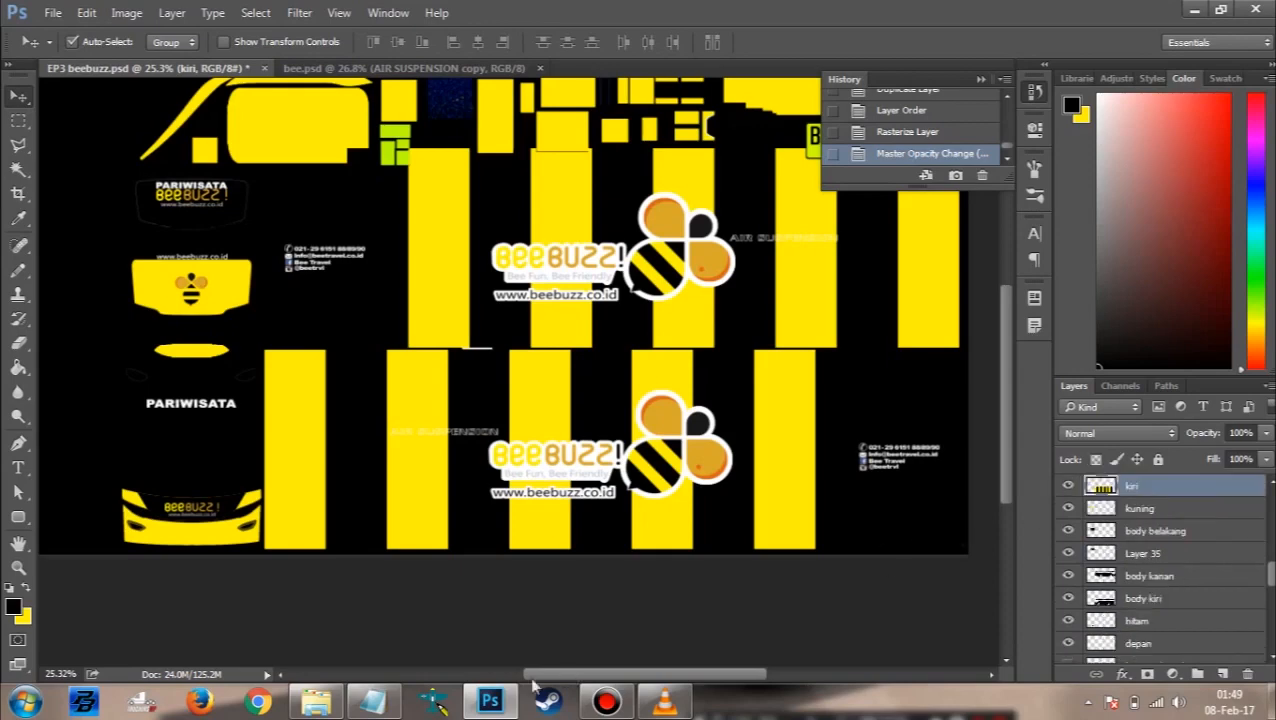
click(490, 701)
click(490, 701)
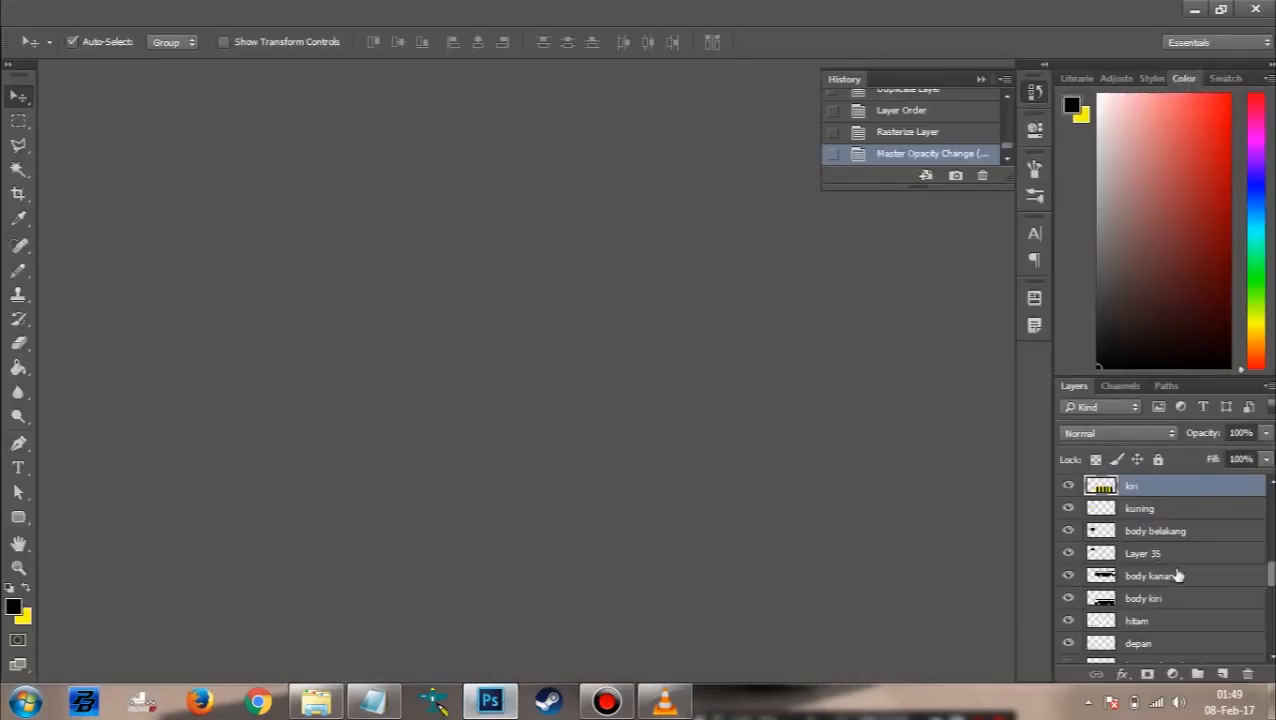
Step: Hide the kiri copy and kanan copy logo layers as well as the original kiri and kanan logo smart objects
scroll(1139, 567, up, 1)
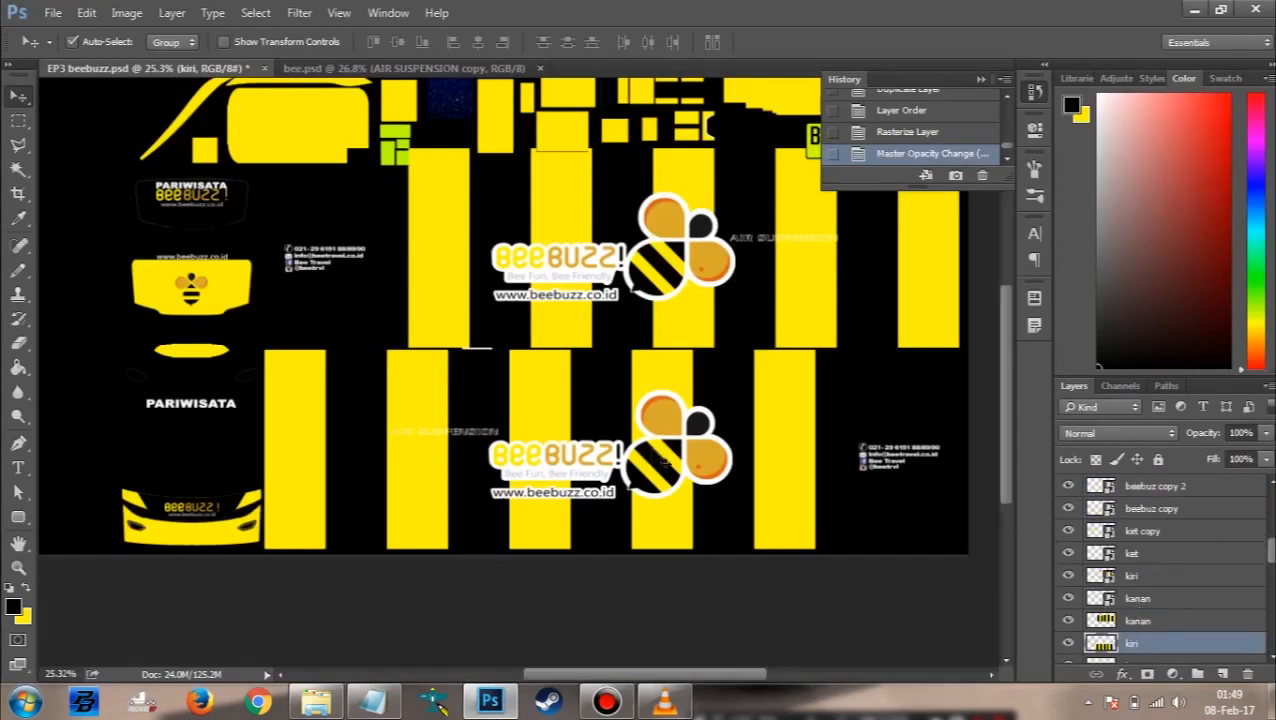
click(657, 458)
scroll(1078, 532, up, 1)
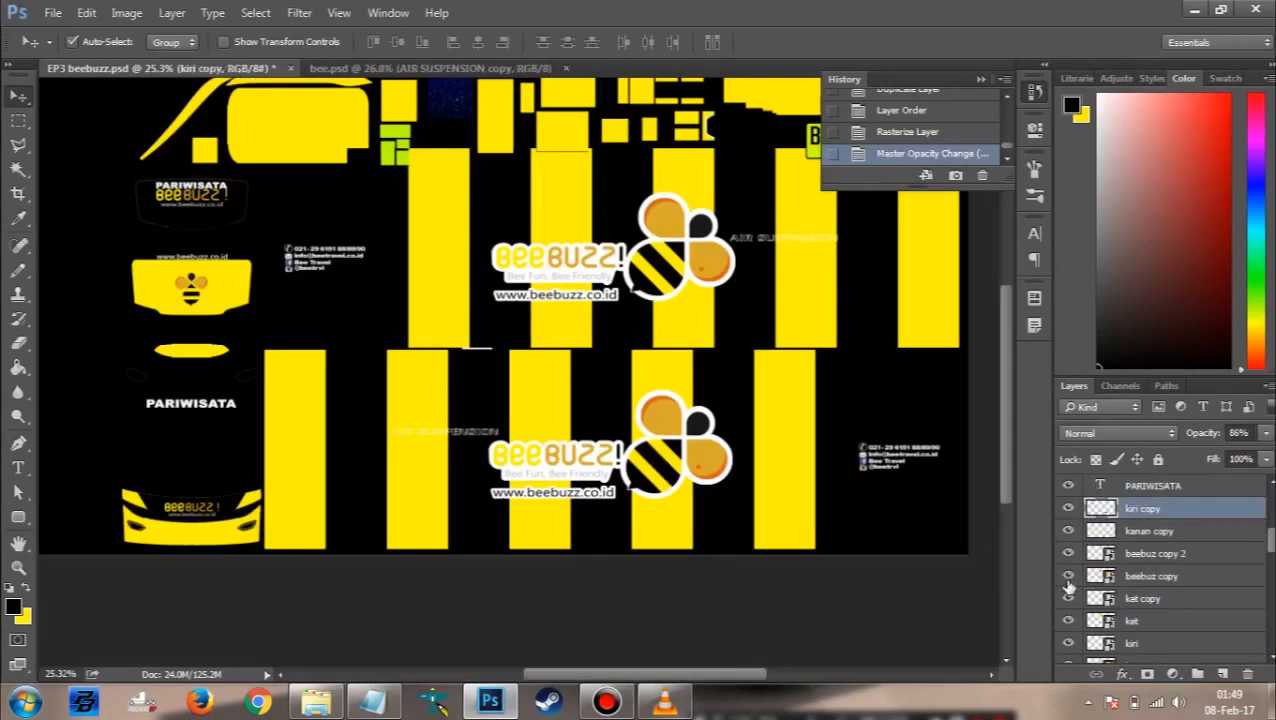
shift+click(1156, 535)
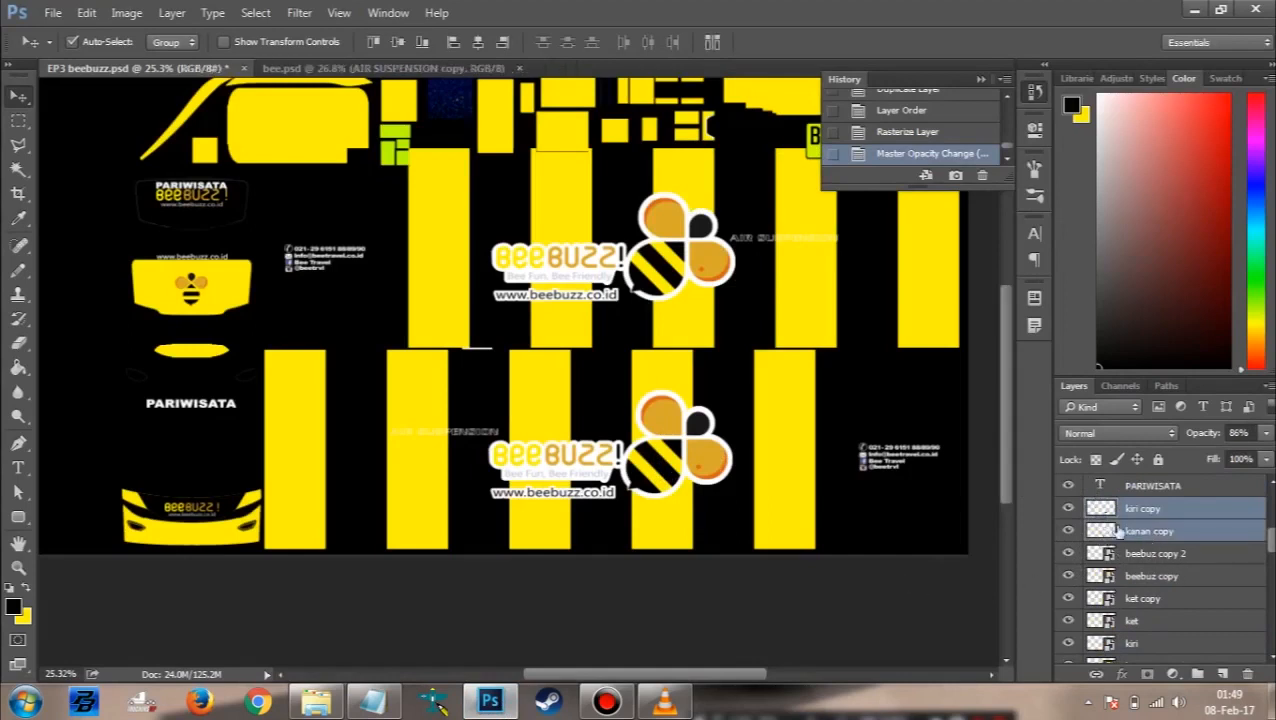
click(665, 478)
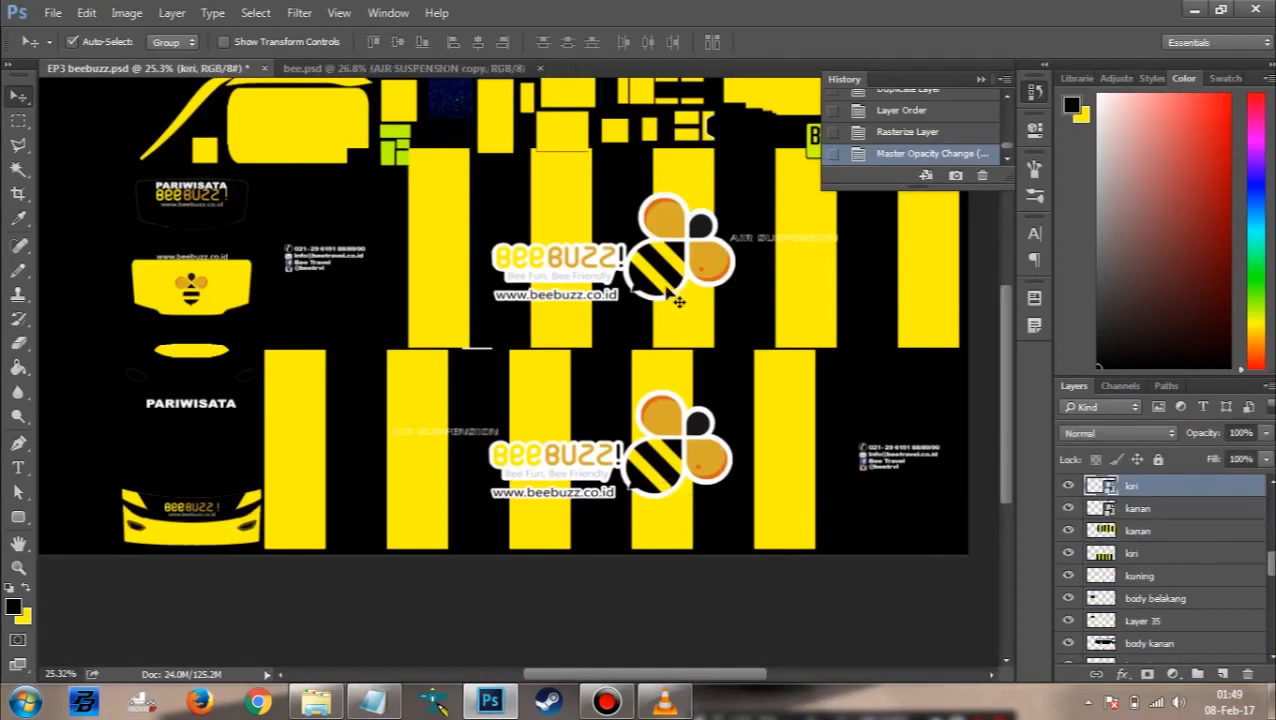
click(1068, 485)
click(1068, 508)
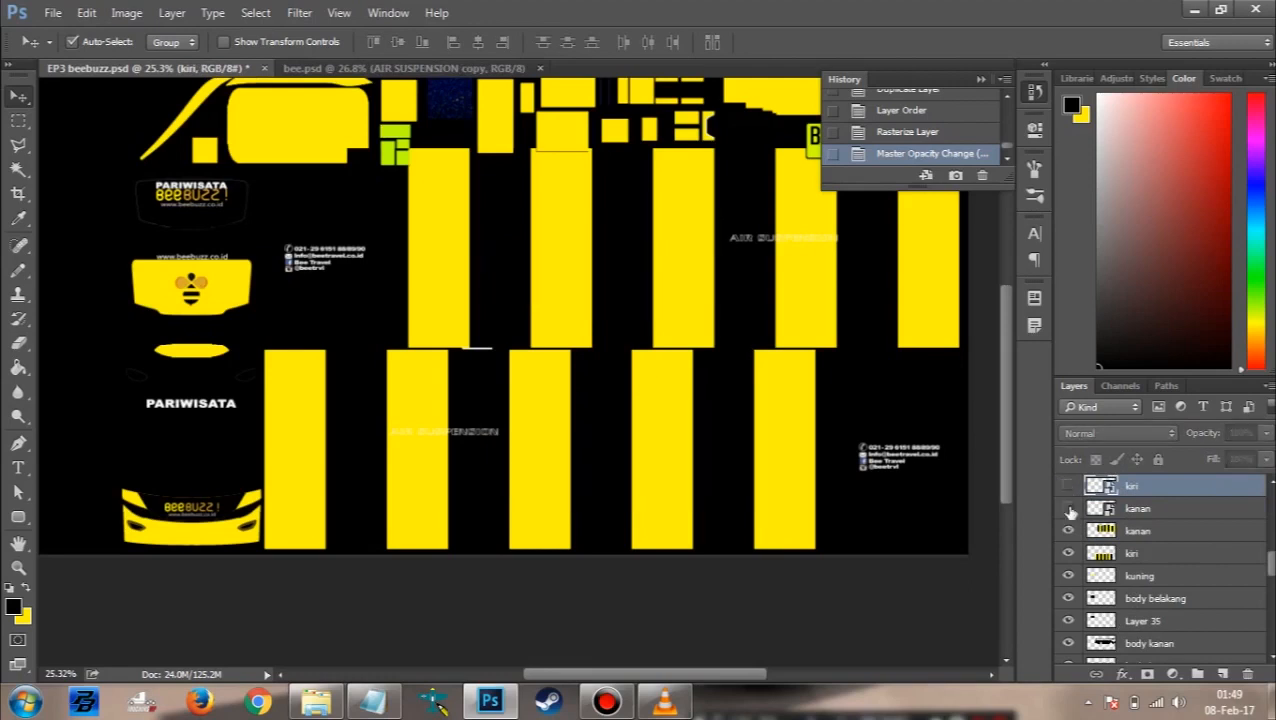
Step: Find and select the beebuz copy 2 layer directly beneath the hidden kanan copy layer
scroll(1090, 535, up, 1)
scroll(1090, 535, up, 3)
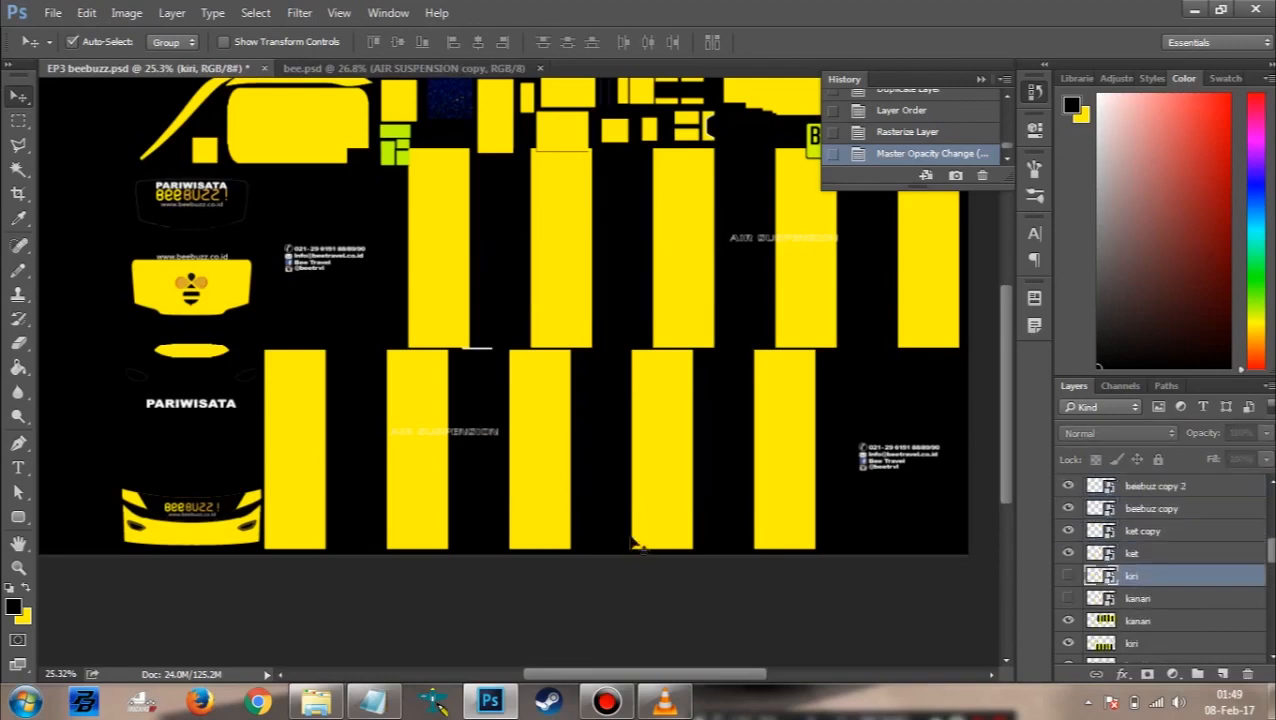
scroll(1113, 568, up, 7)
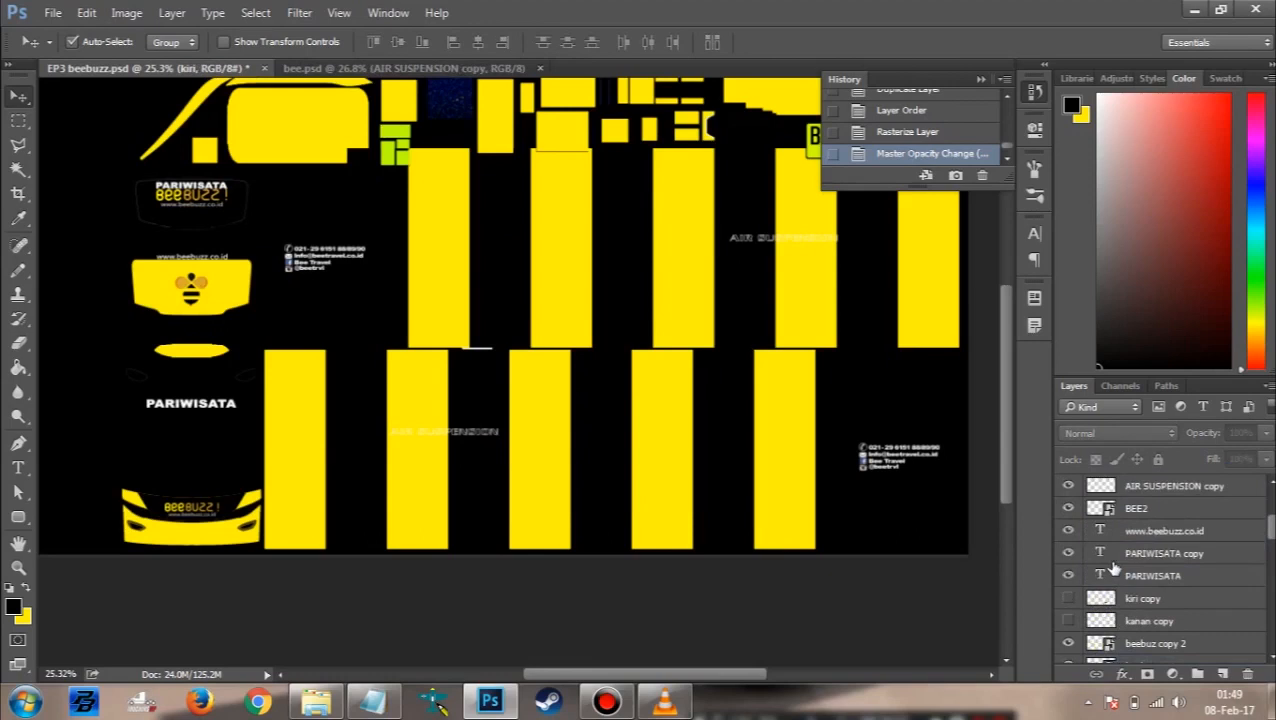
scroll(1113, 568, up, 2)
scroll(1113, 568, up, 2)
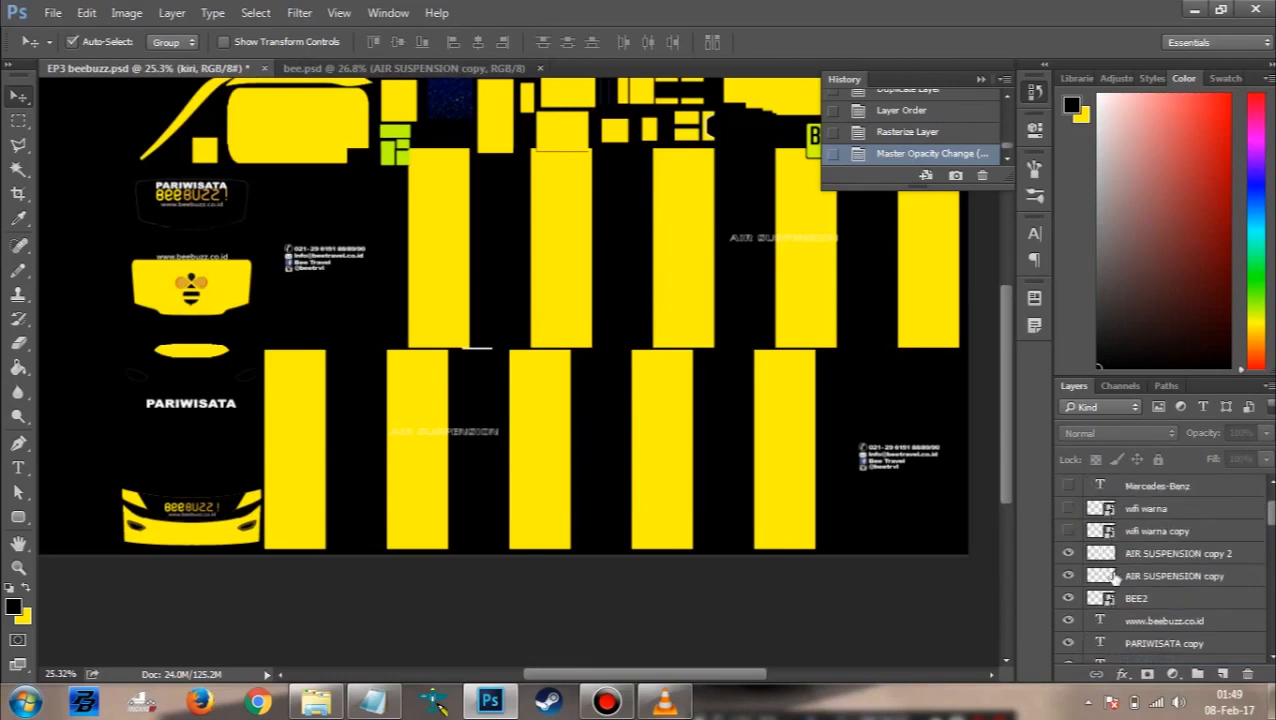
scroll(1113, 578, down, 3)
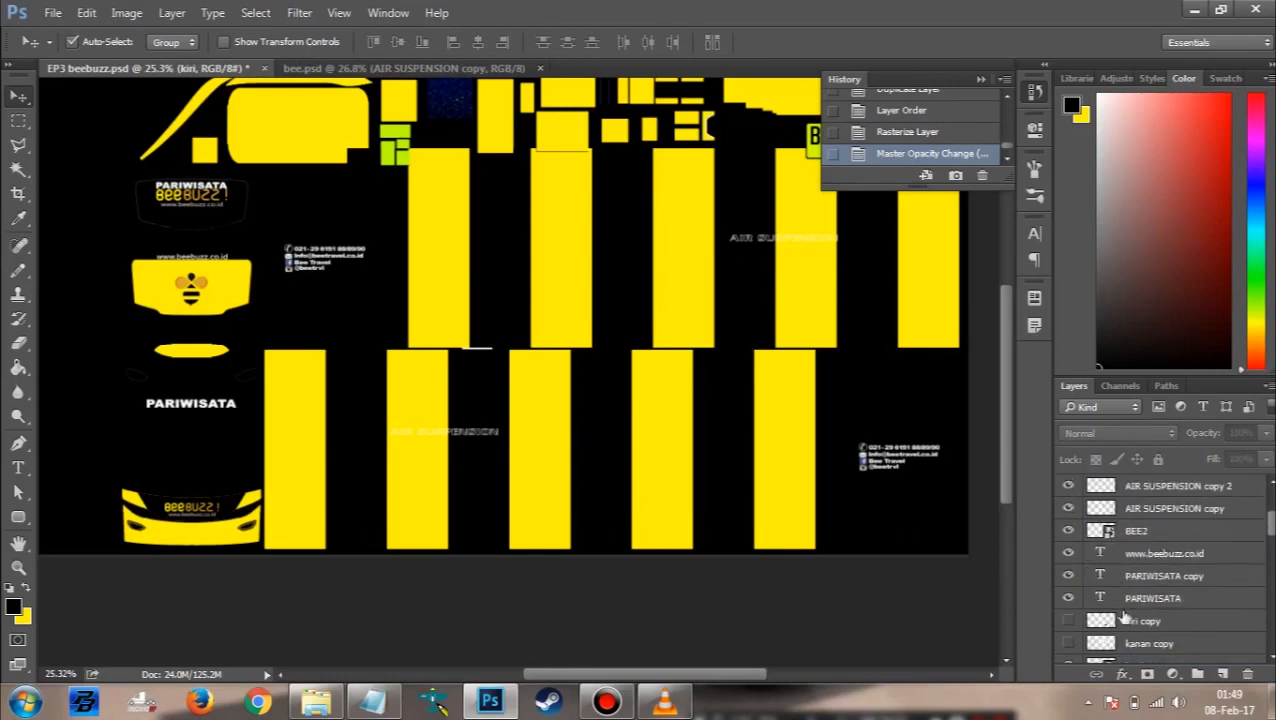
scroll(1127, 635, down, 1)
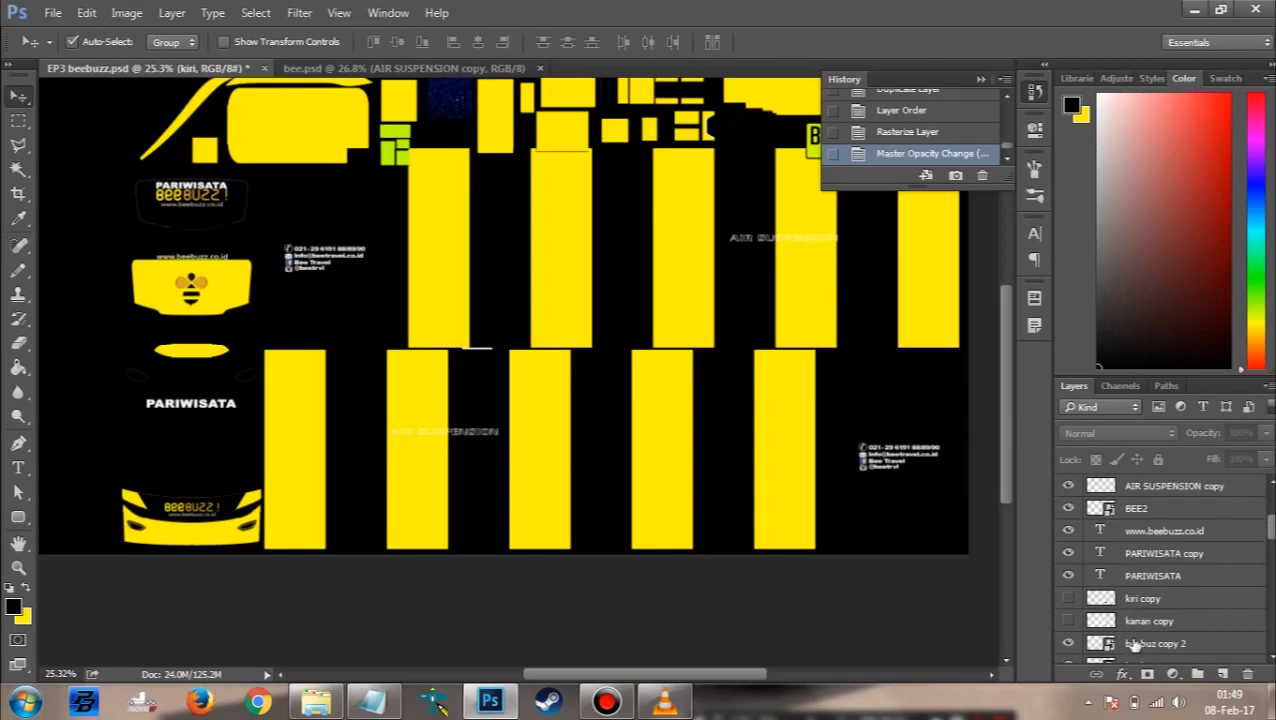
click(1135, 645)
Step: Draw a black rectangle shape of about 4377 by 2348 px covering the whole canvas above the beebuz copy 2 layer
key(u)
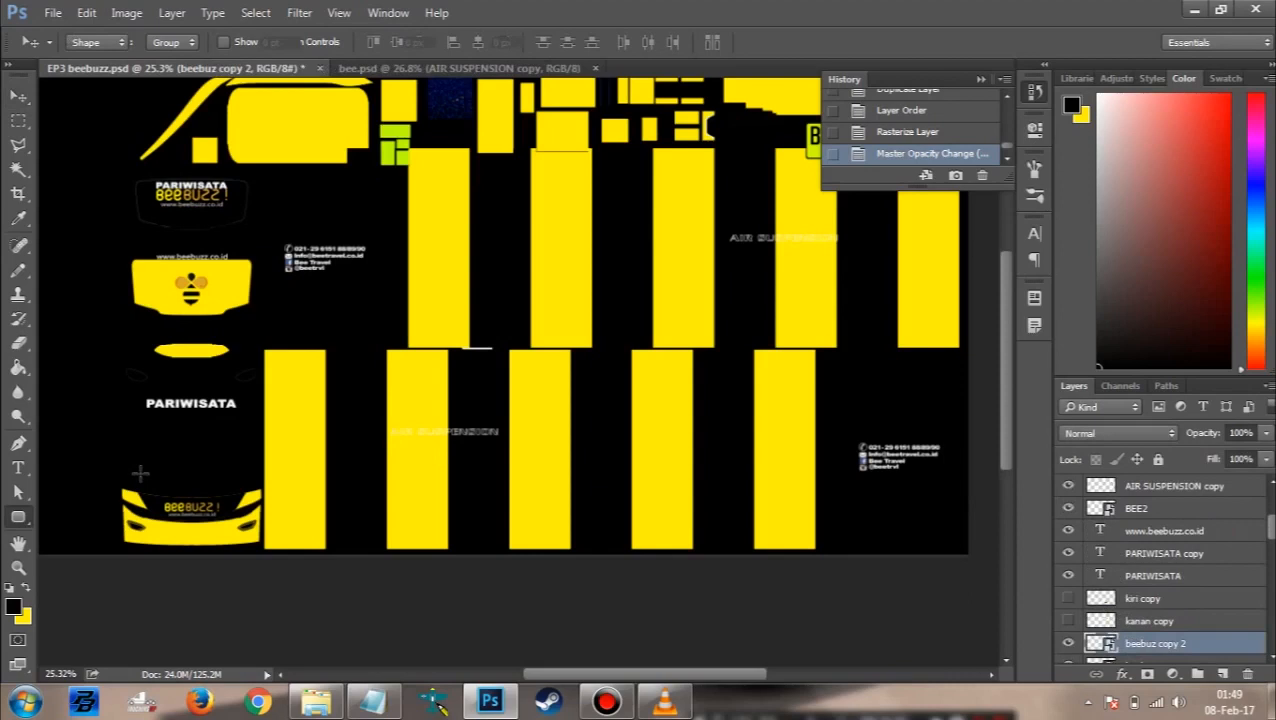
key(shift+u)
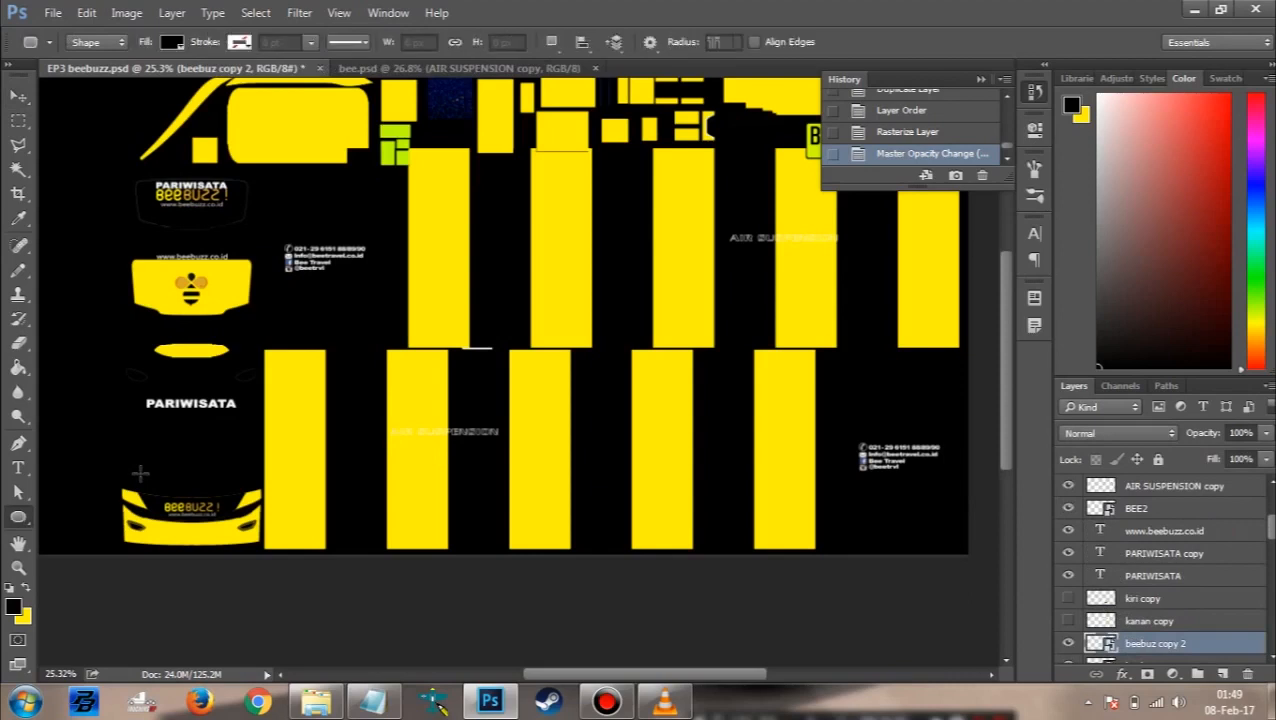
key(shift+u)
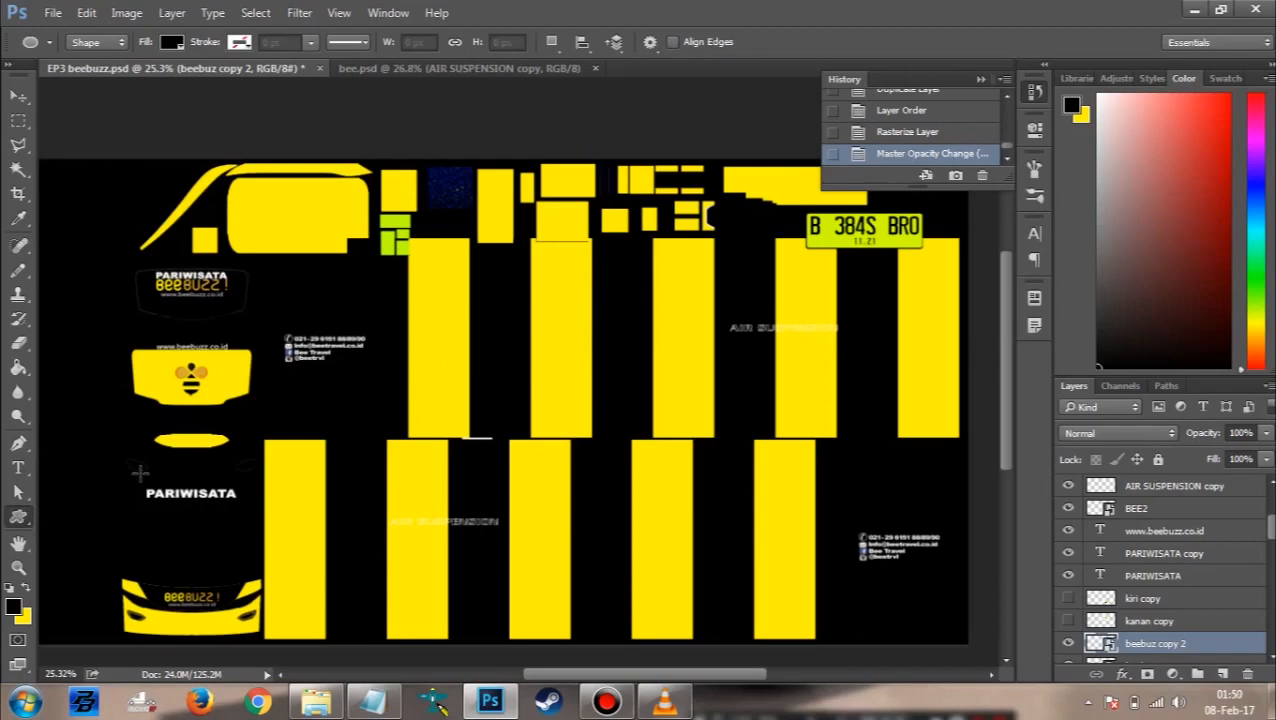
scroll(142, 472, down, 3)
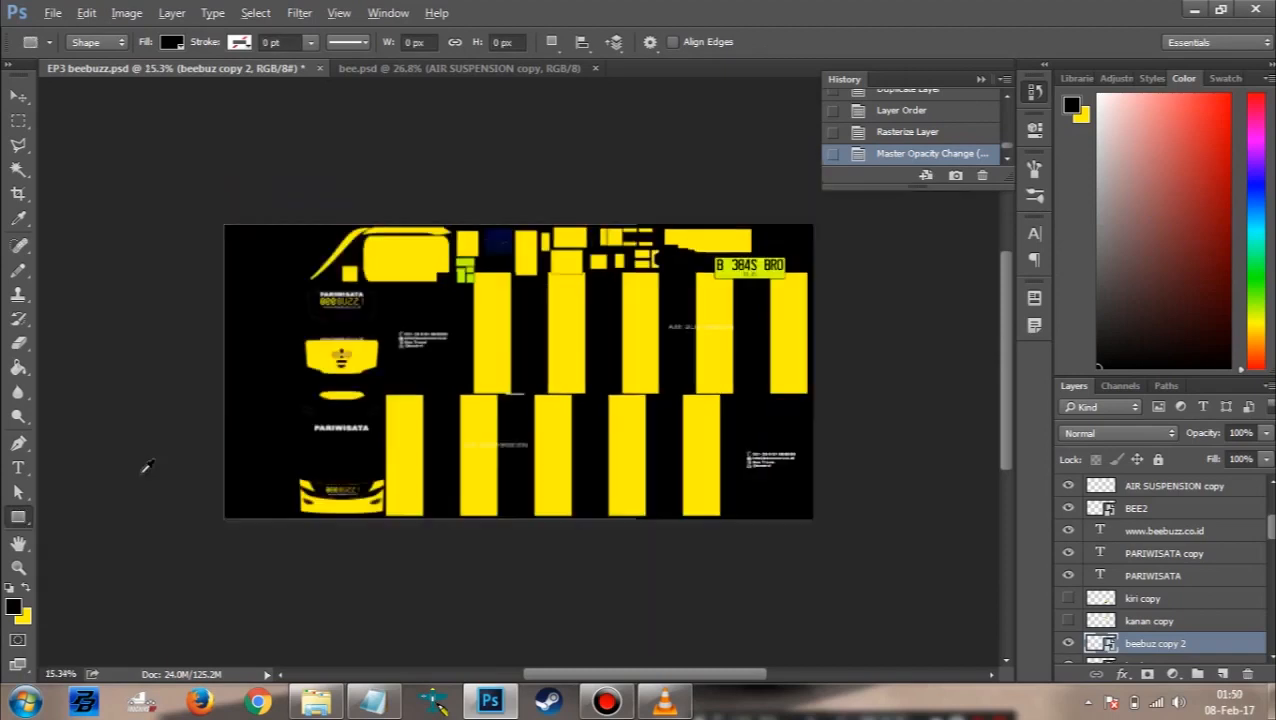
drag(184, 200, 814, 540)
click(733, 455)
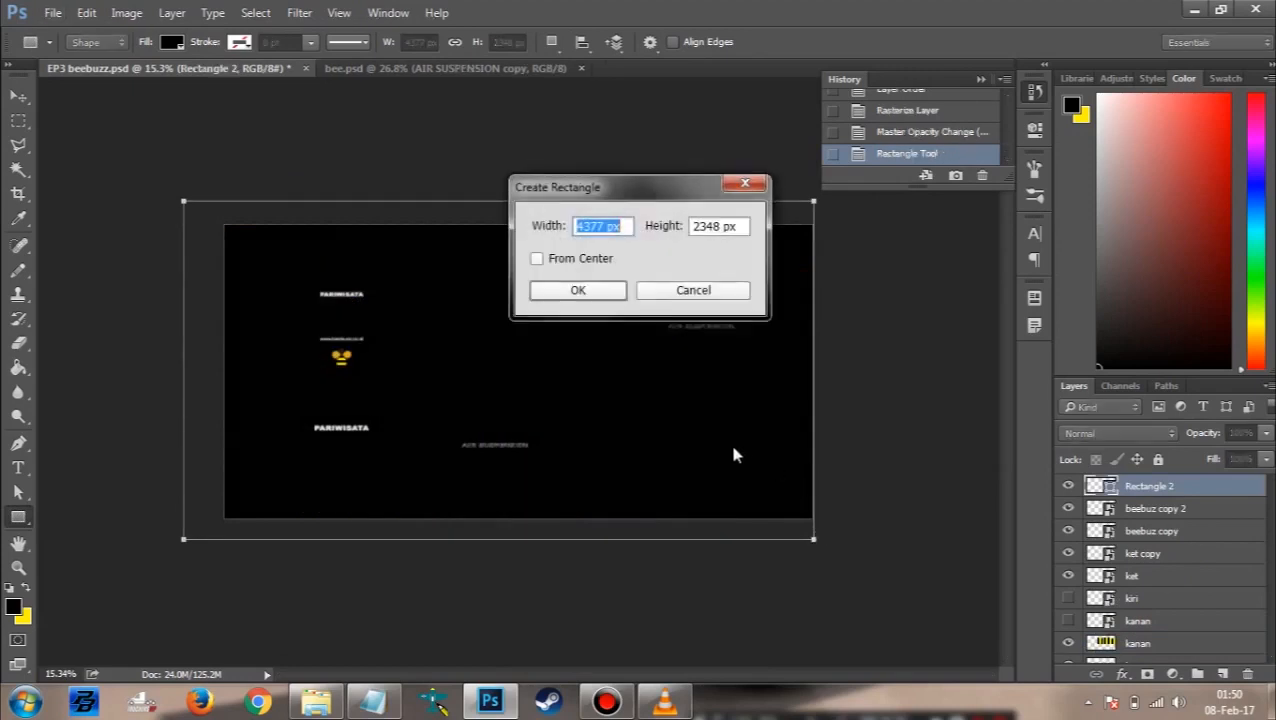
click(745, 183)
drag(208, 175, 853, 545)
key(v)
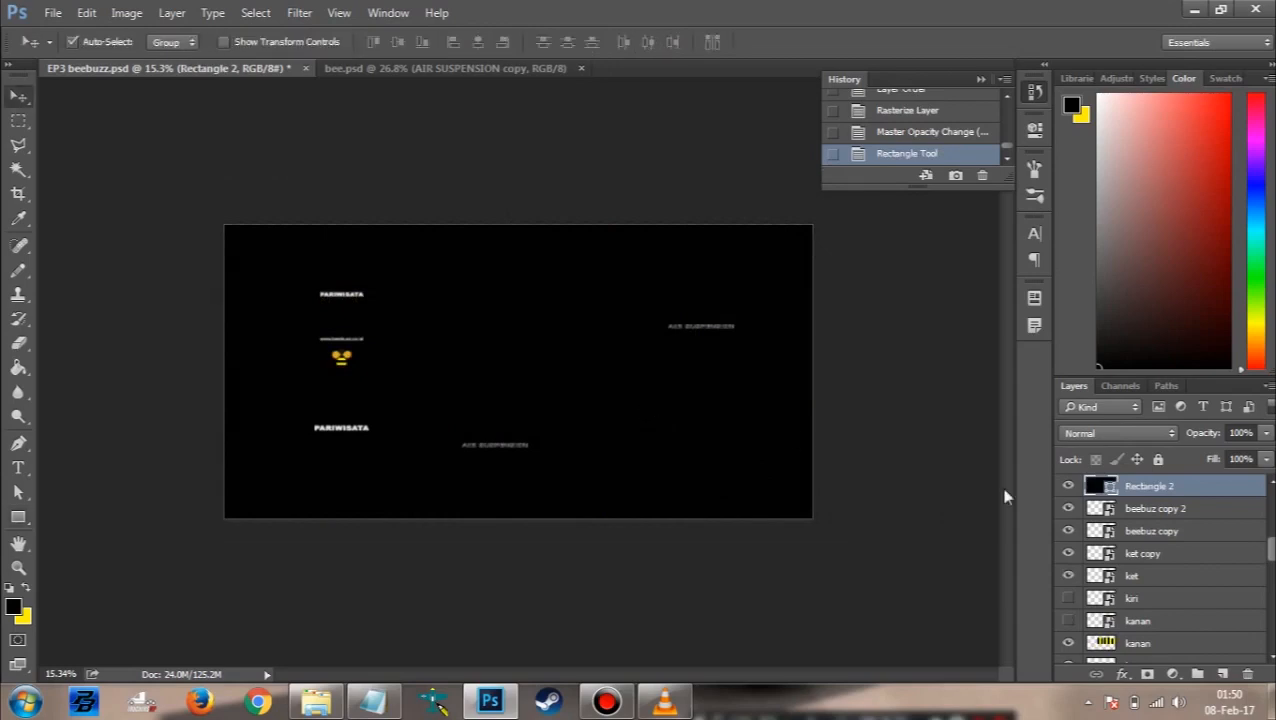
Step: Show the kanan copy and kiri copy logo layers again and set the opacity of both to 60%
scroll(1143, 552, up, 3)
click(1068, 531)
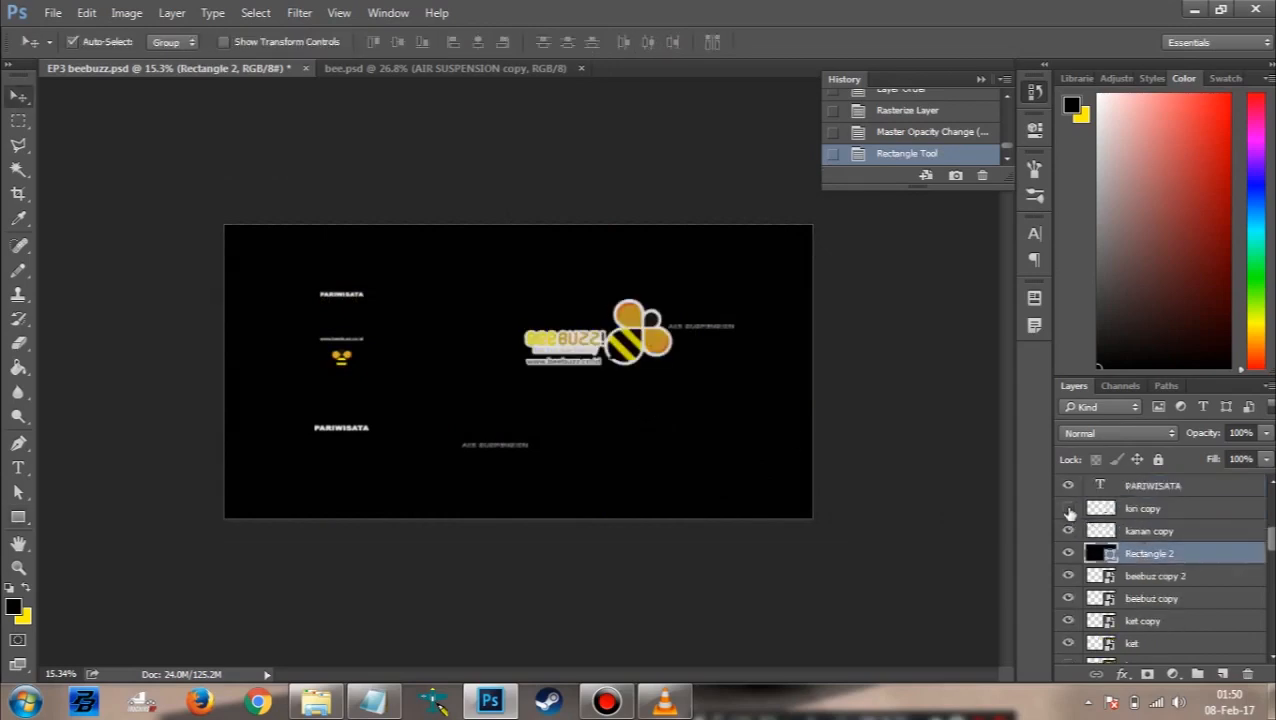
click(1068, 508)
click(1125, 509)
shift+click(1130, 531)
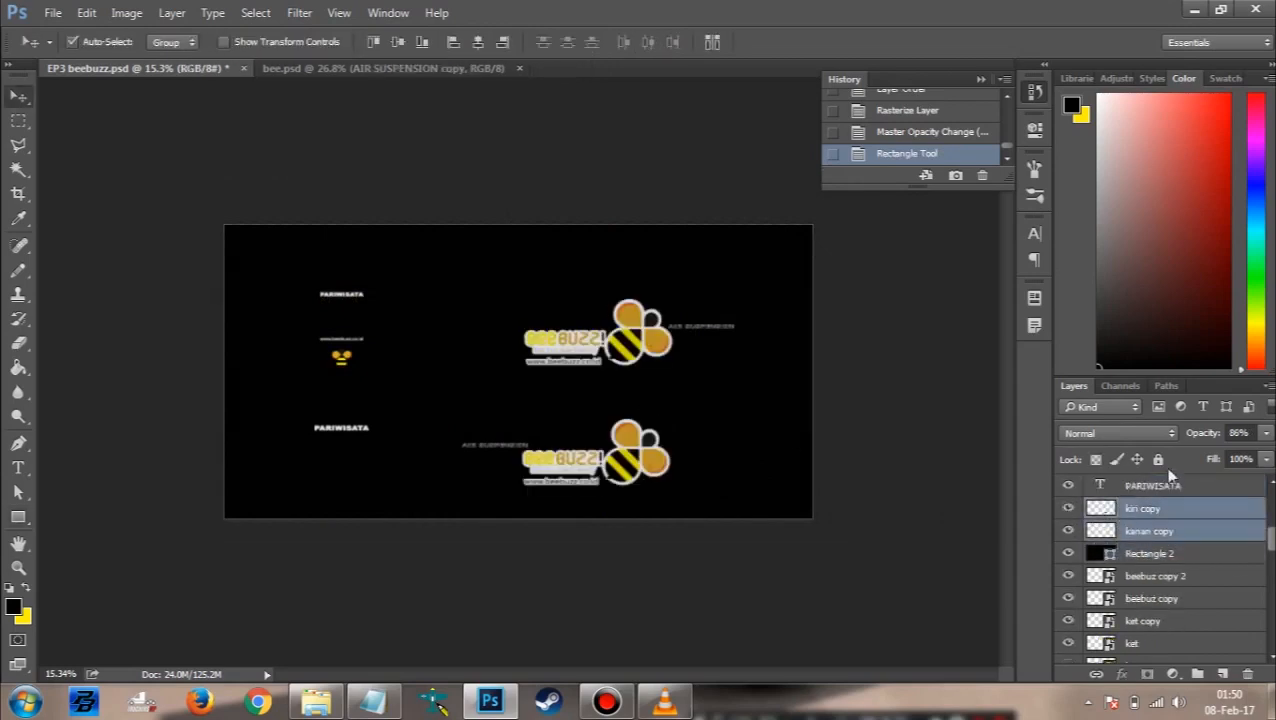
click(1198, 435)
drag(1188, 440, 1181, 441)
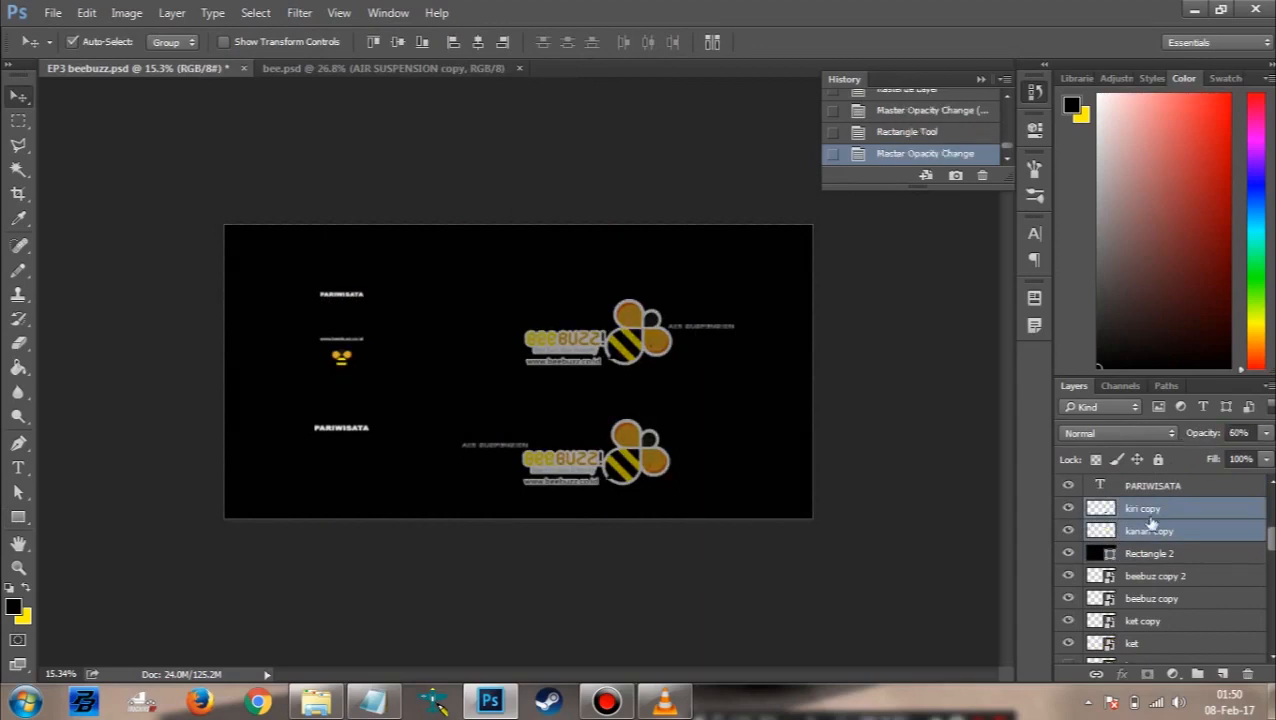
Step: Load the combined outlines of the body kanan and body kiri layers as a selection and make the kiri copy layer active
scroll(577, 429, up, 2)
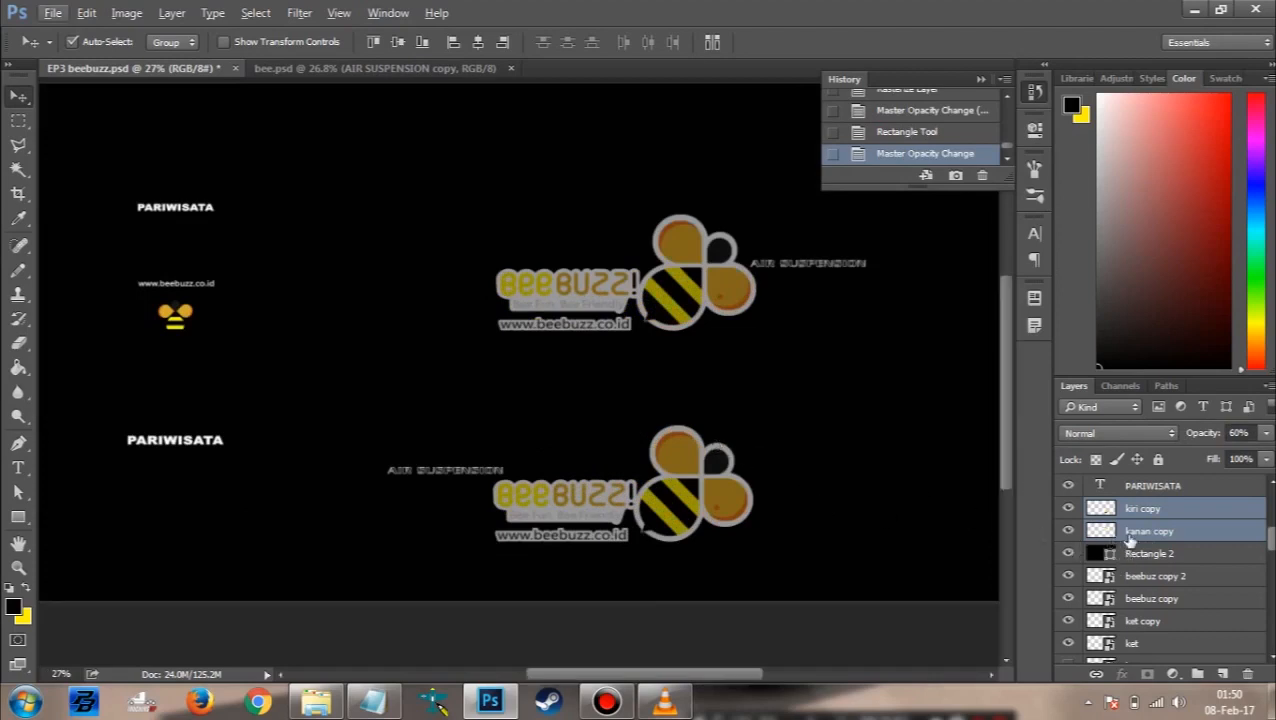
scroll(1143, 565, down, 5)
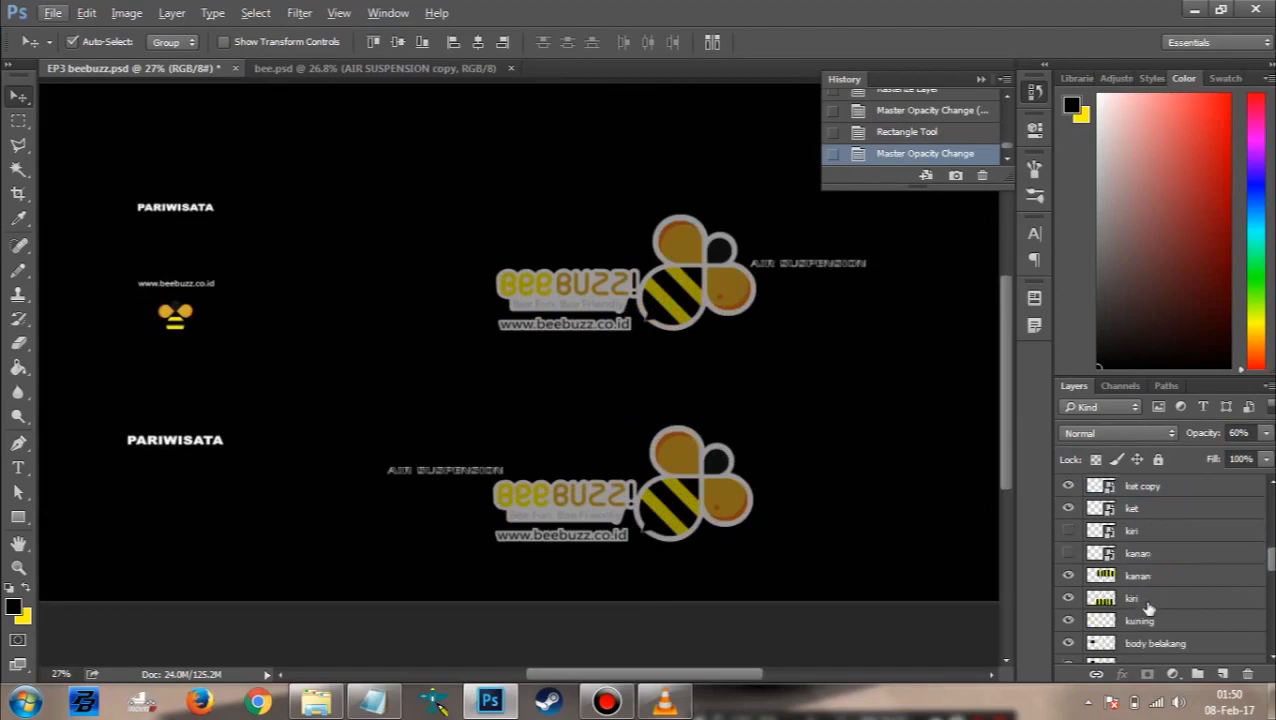
click(1112, 577)
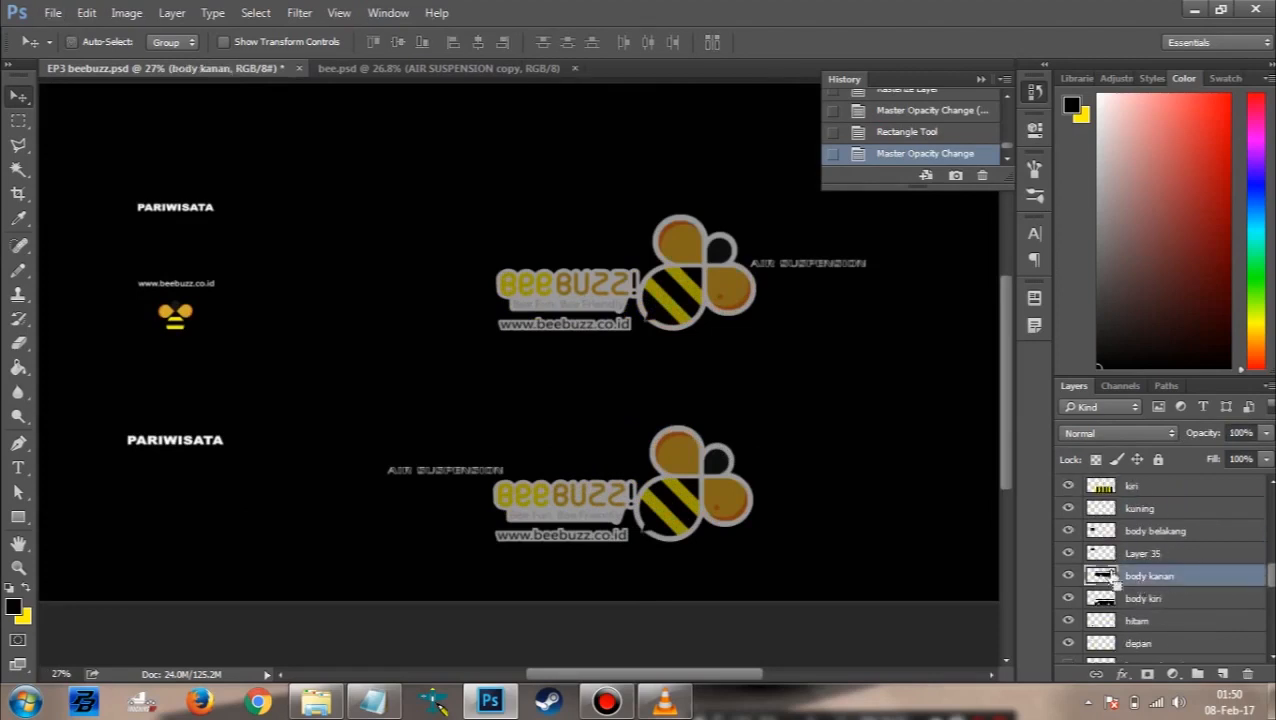
ctrl+click(1112, 577)
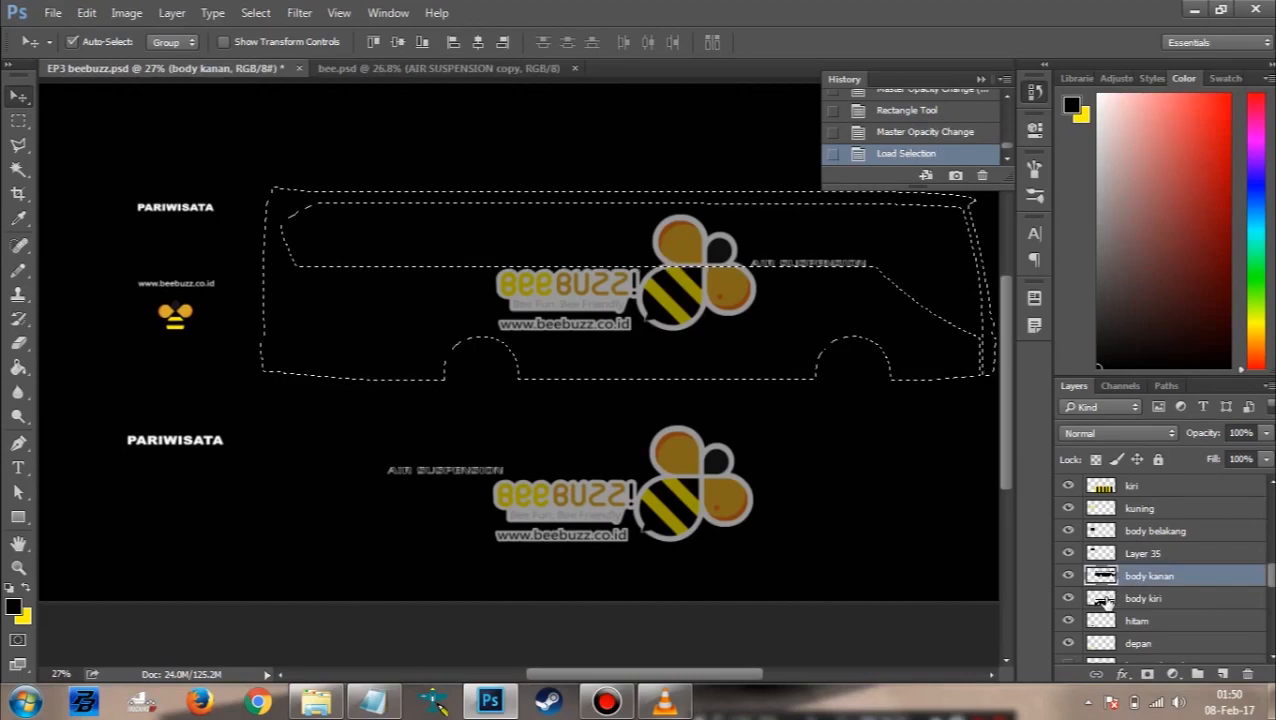
ctrl+shift+click(1102, 598)
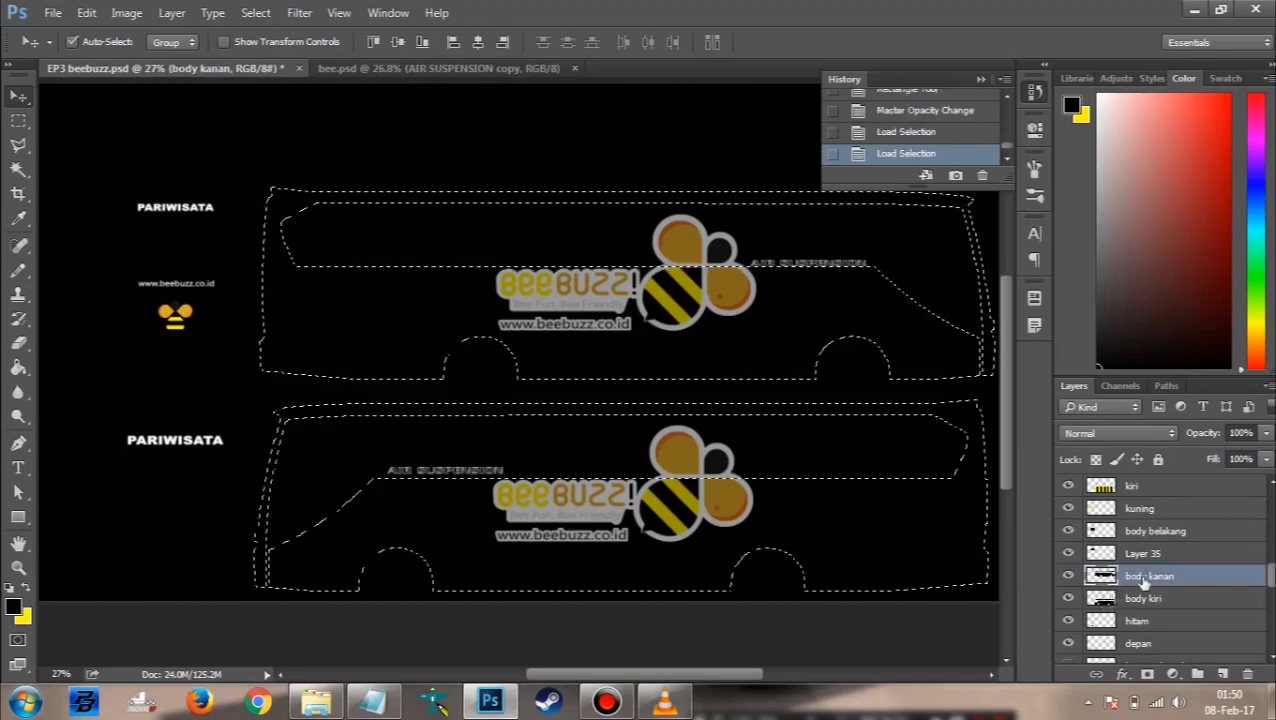
scroll(1143, 580, up, 1)
scroll(1143, 580, up, 3)
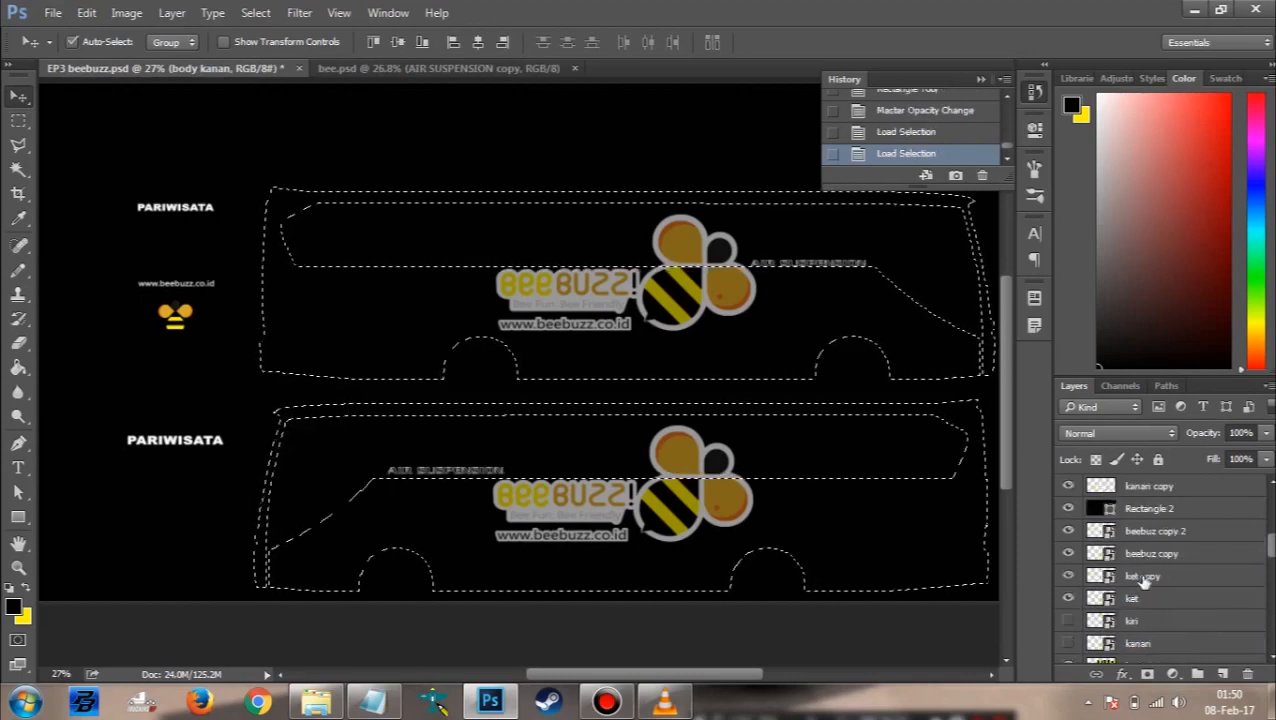
scroll(1140, 594, up, 3)
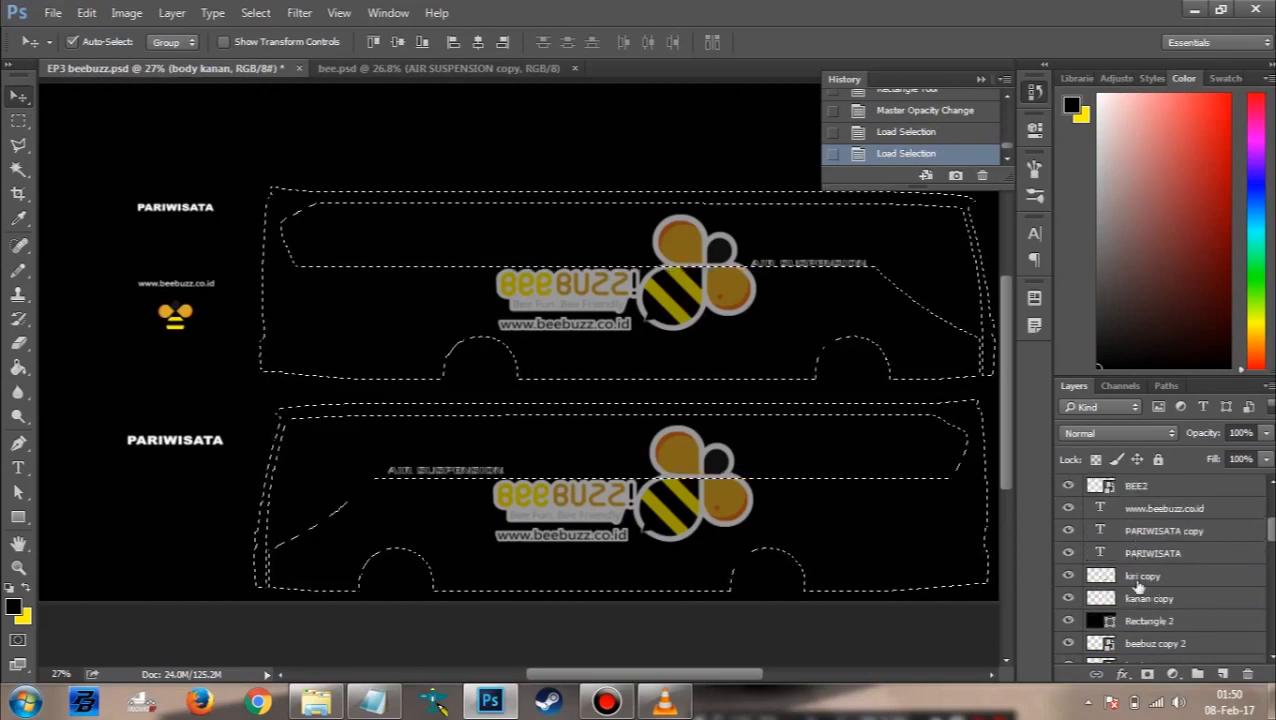
click(1138, 580)
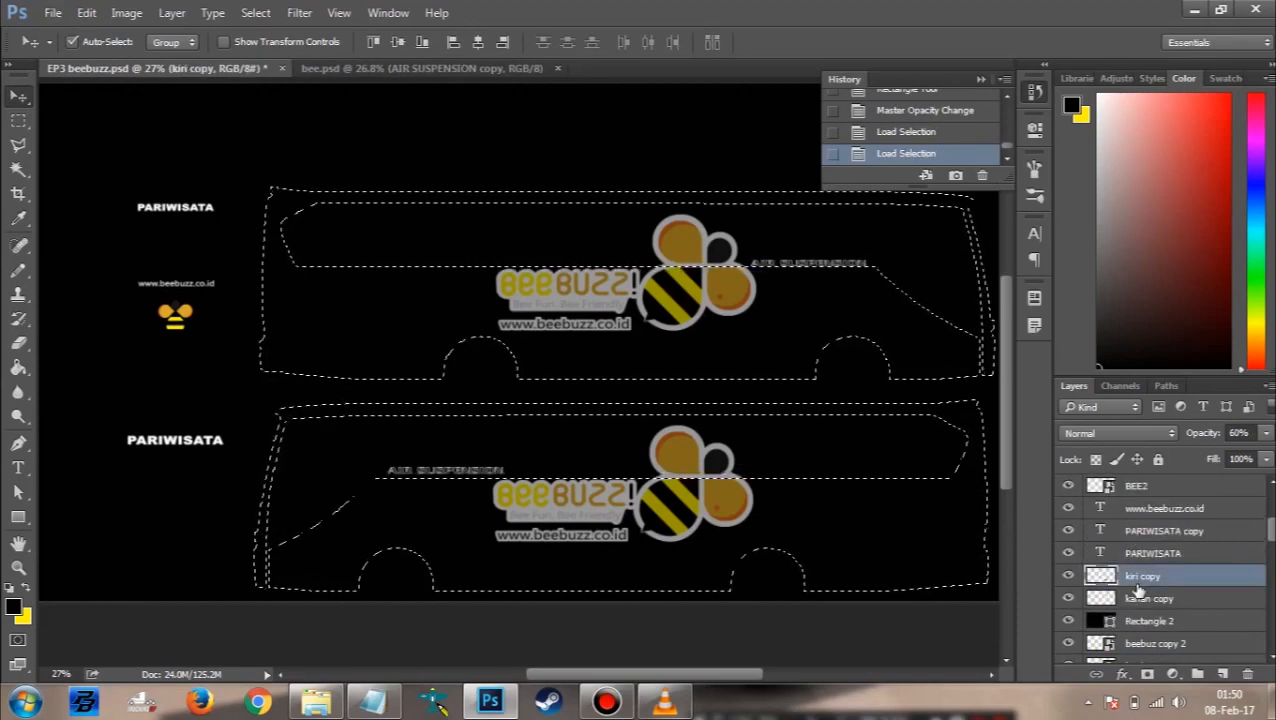
key(ctrl+shift+i)
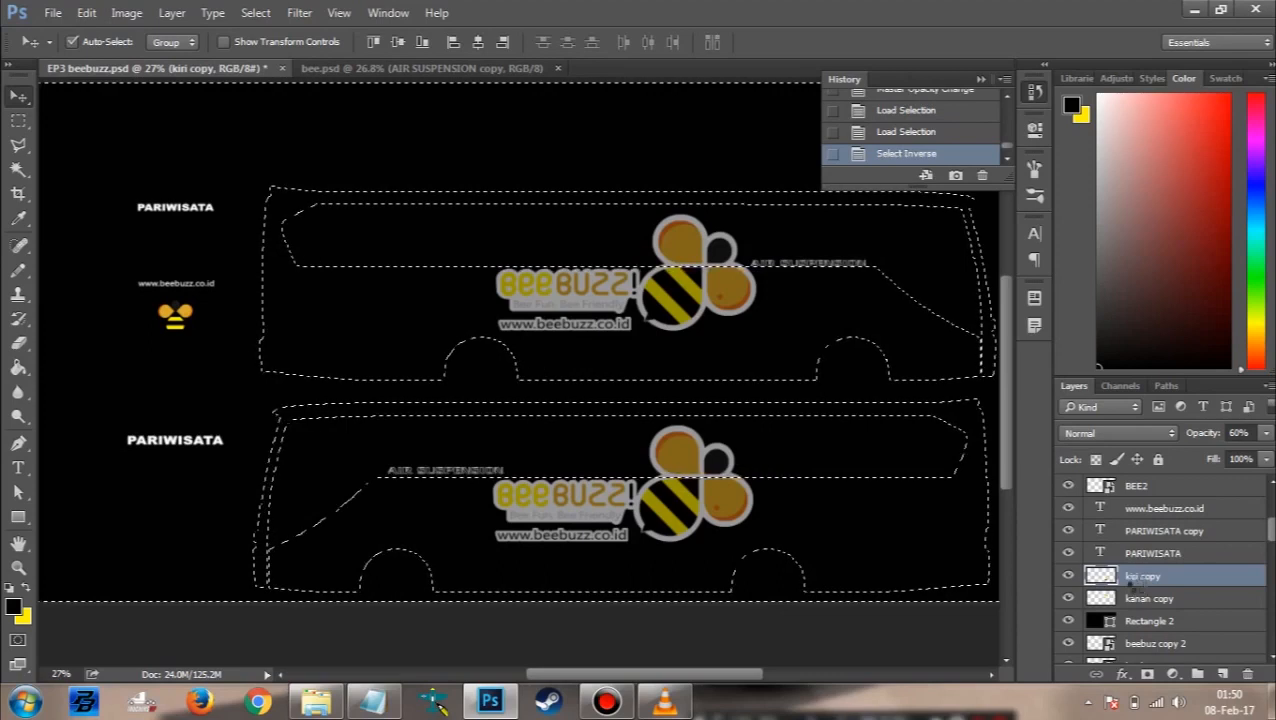
key(Delete)
key(ctrl+z)
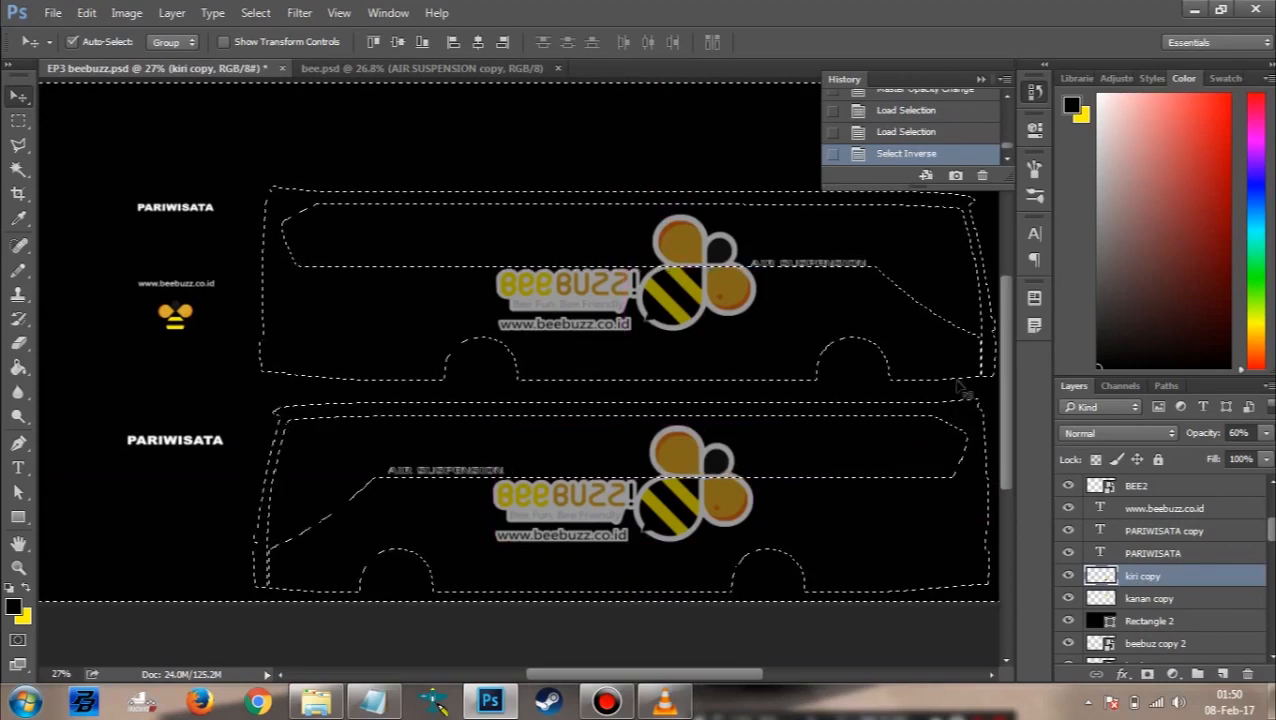
click(920, 132)
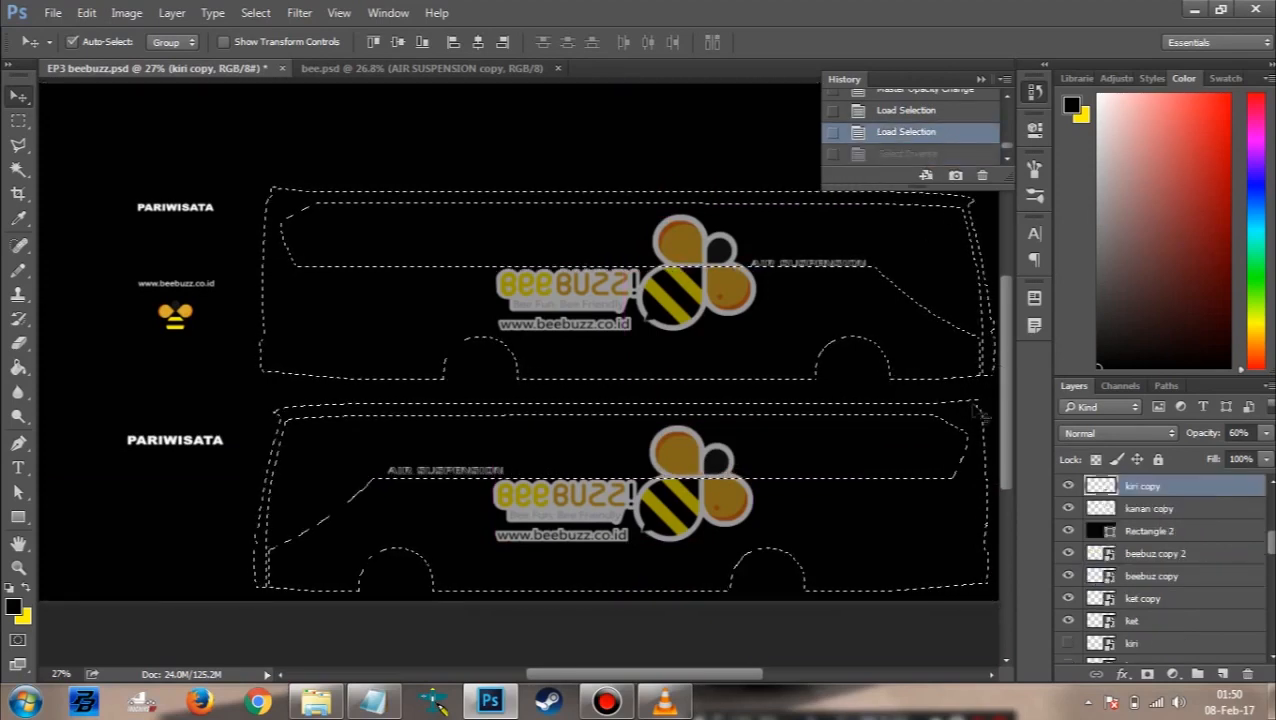
Step: Clear the parts of the kiri copy and kanan copy logos inside the bus body selection and deselect
scroll(1101, 527, up, 1)
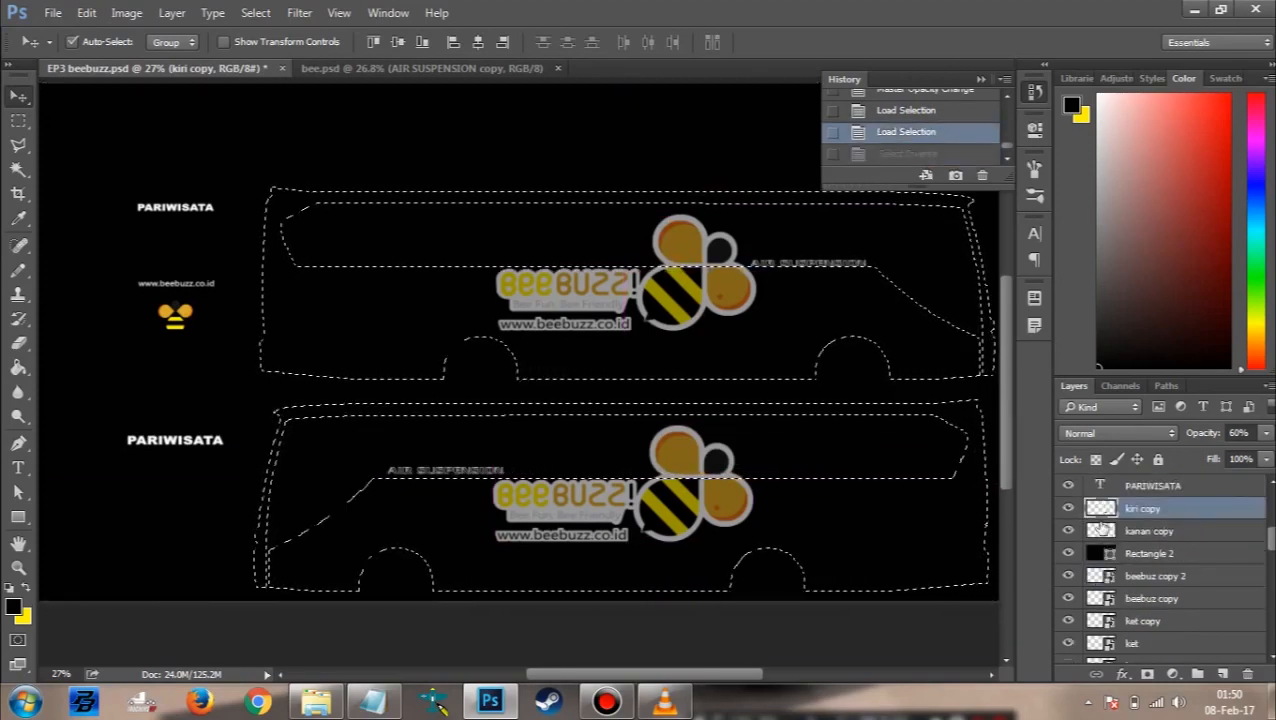
key(Delete)
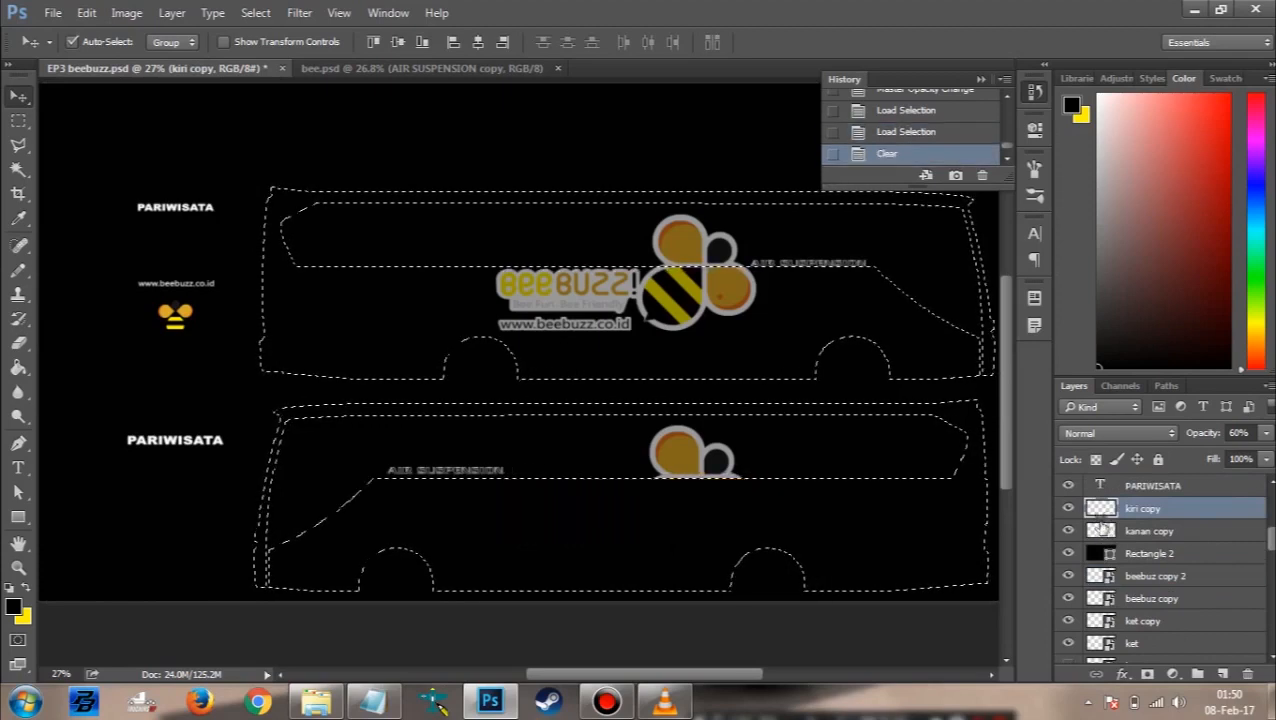
scroll(1101, 527, up, 1)
click(1147, 552)
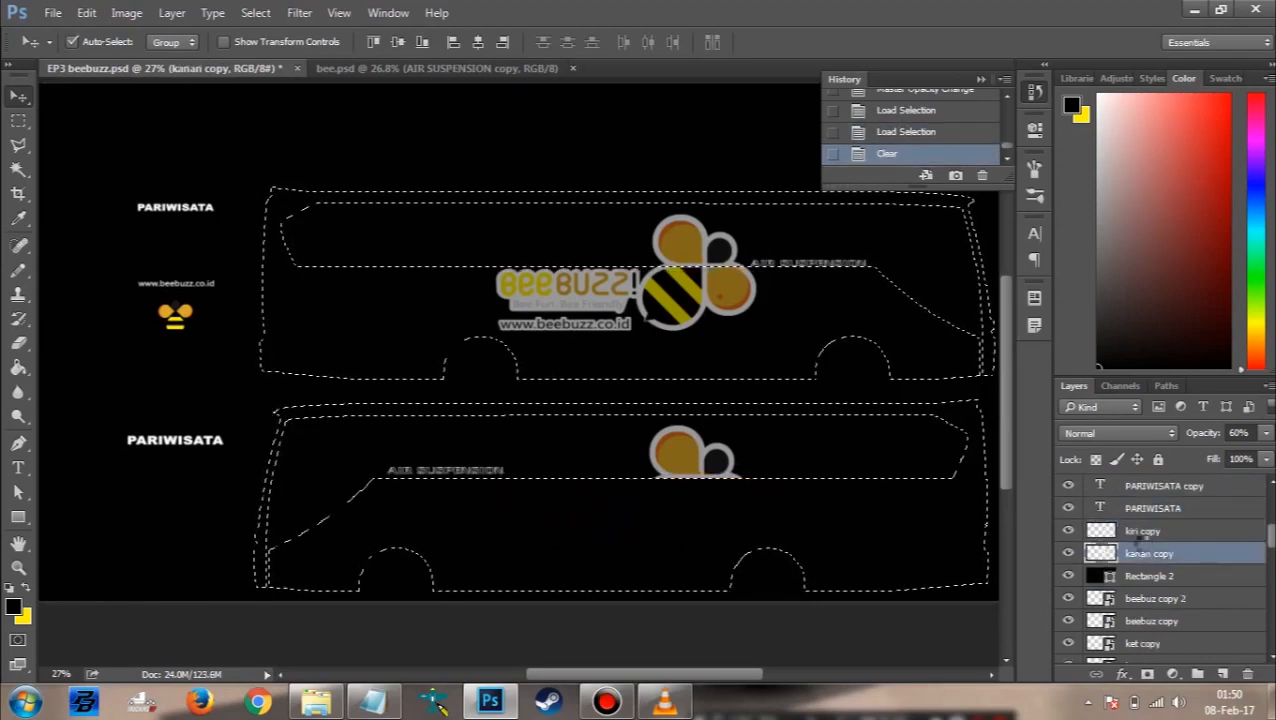
key(Delete)
key(ctrl+d)
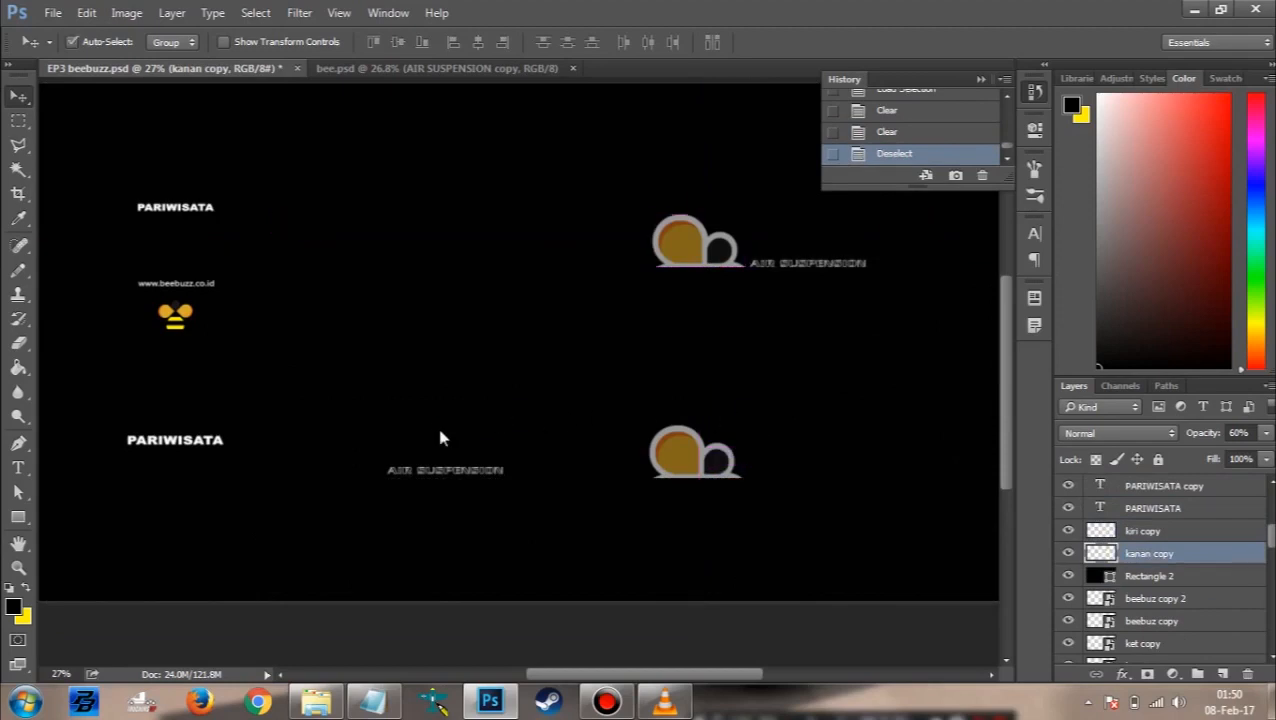
Step: Save a copy of the black-backed design to the Desktop as a BMP file named asd, accepting the BMP options
key(ctrl+shift+s)
text(asd)
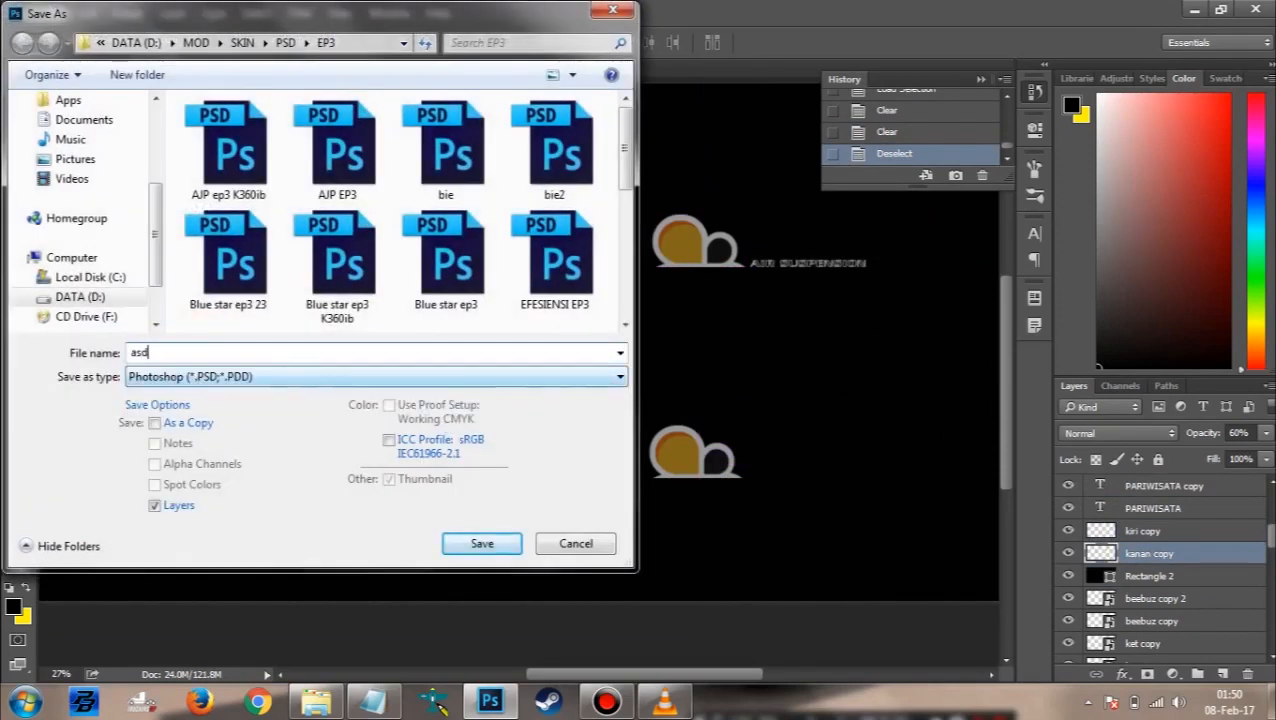
click(287, 376)
click(193, 414)
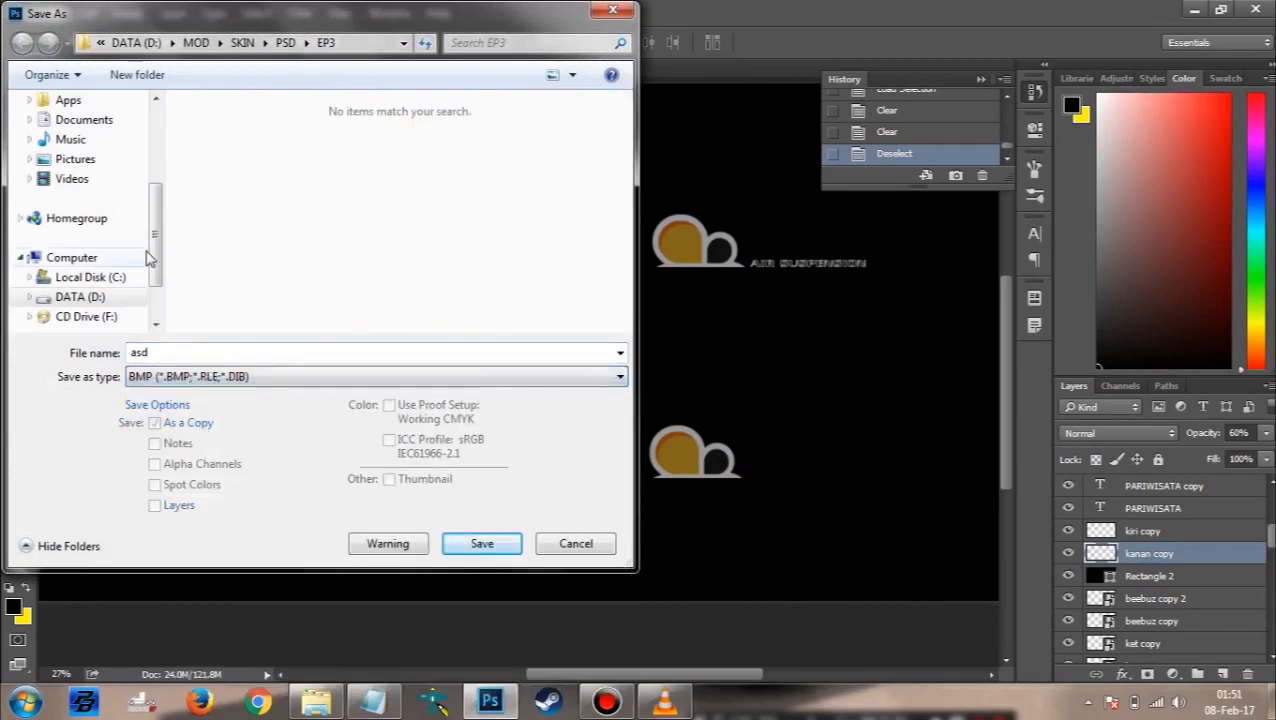
drag(157, 270, 150, 158)
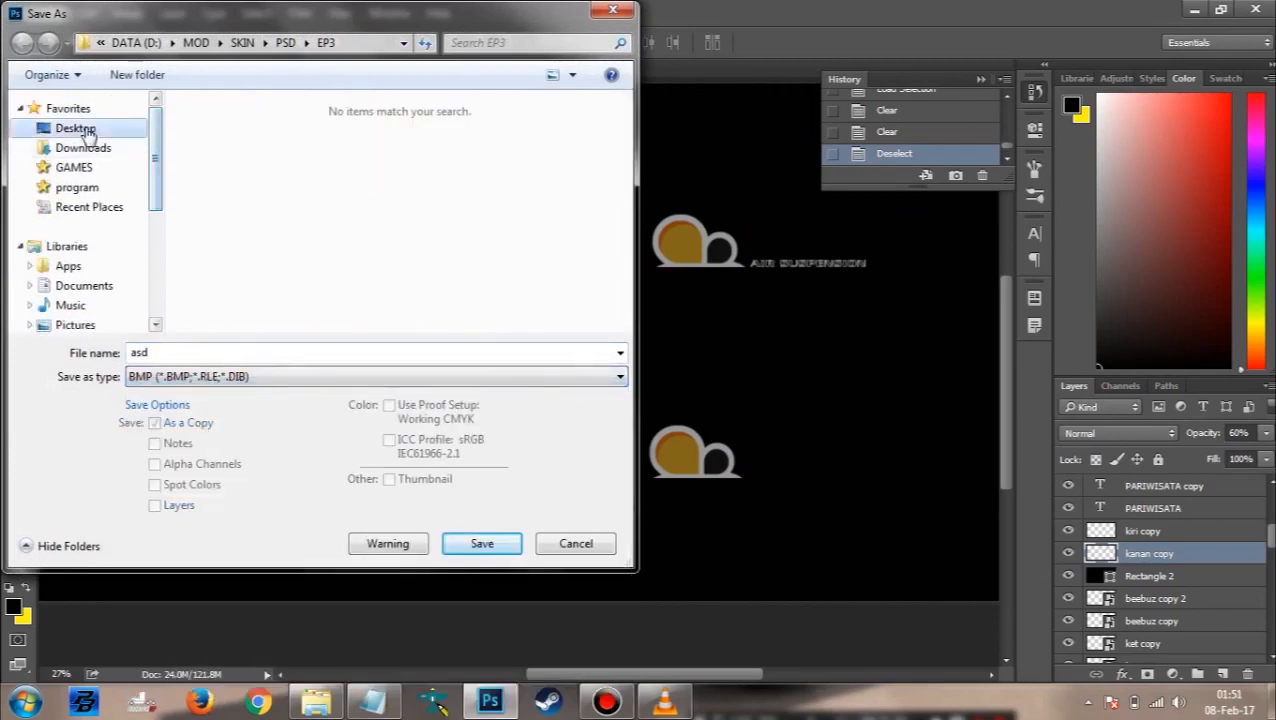
click(78, 128)
click(484, 545)
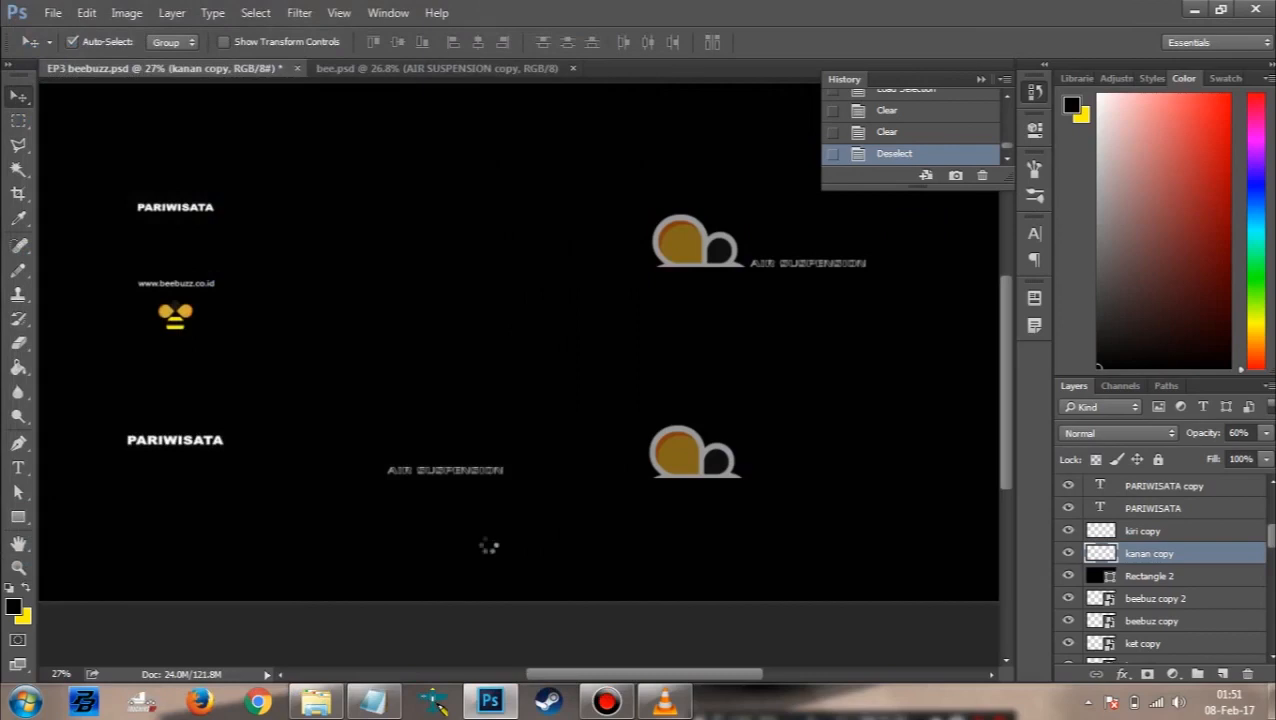
click(535, 346)
click(727, 183)
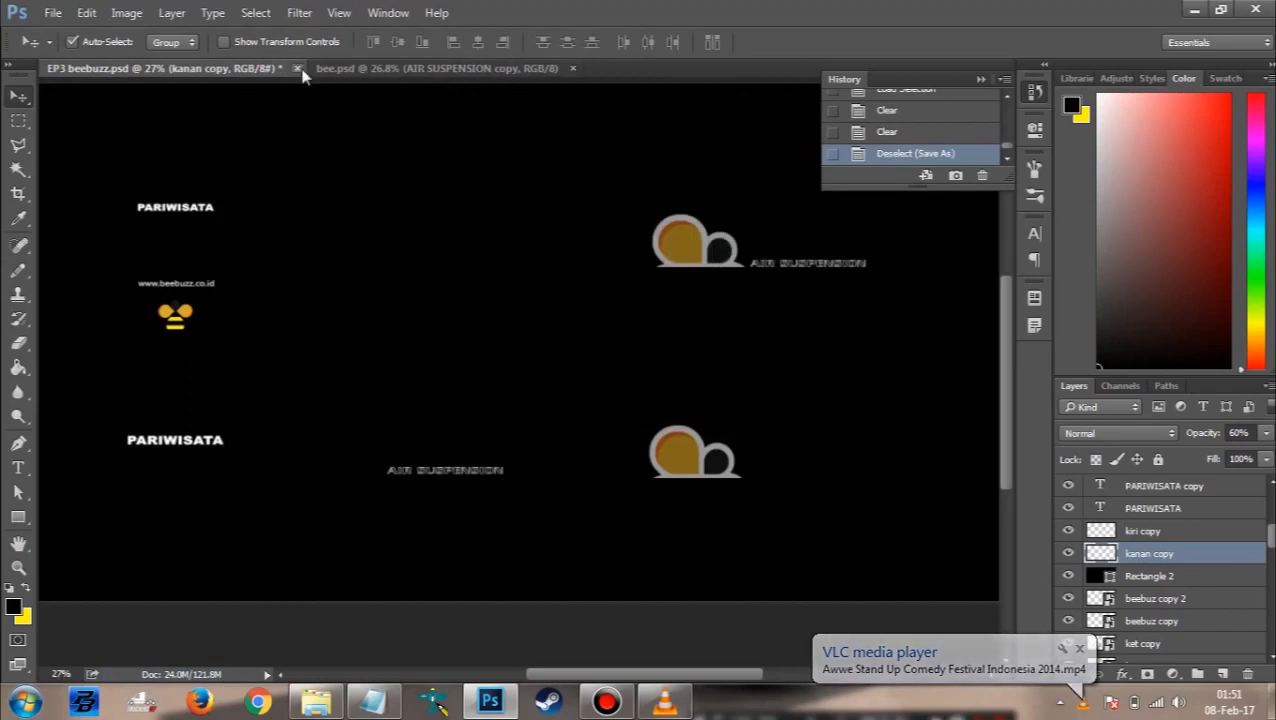
Step: Save EP3 beebuzz.psd and close both it and bee.psd
key(ctrl+s)
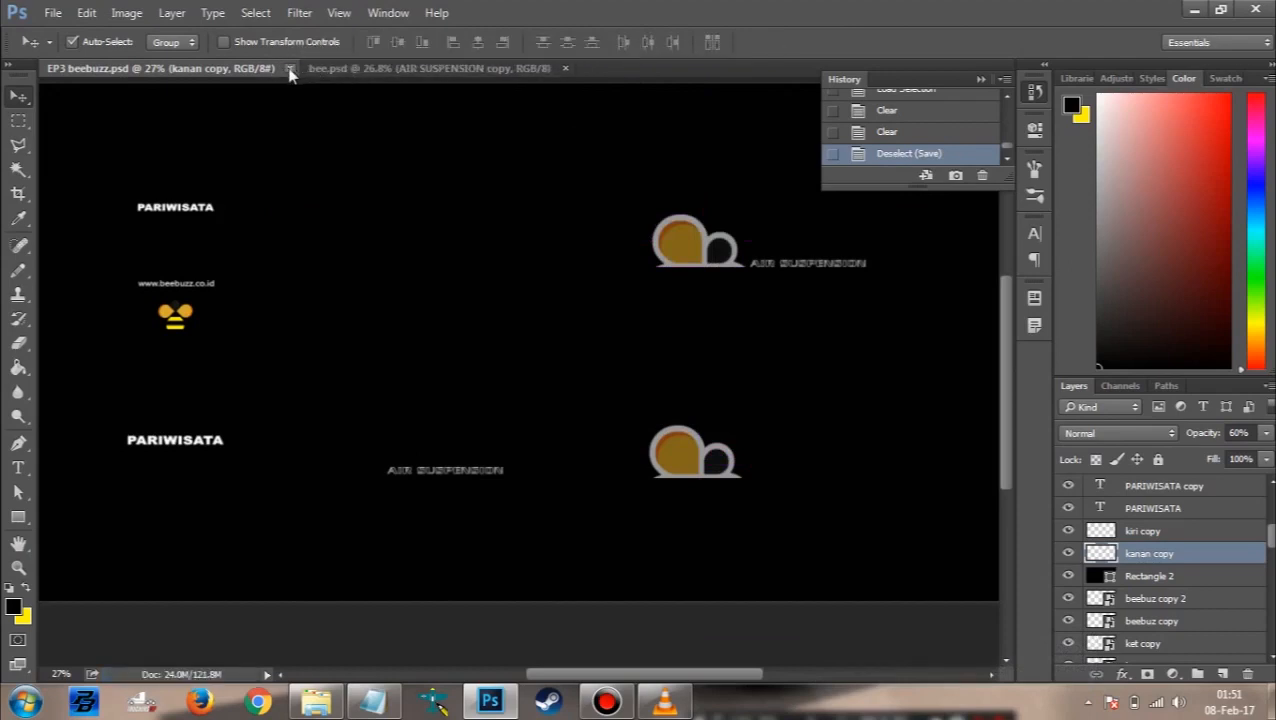
click(289, 69)
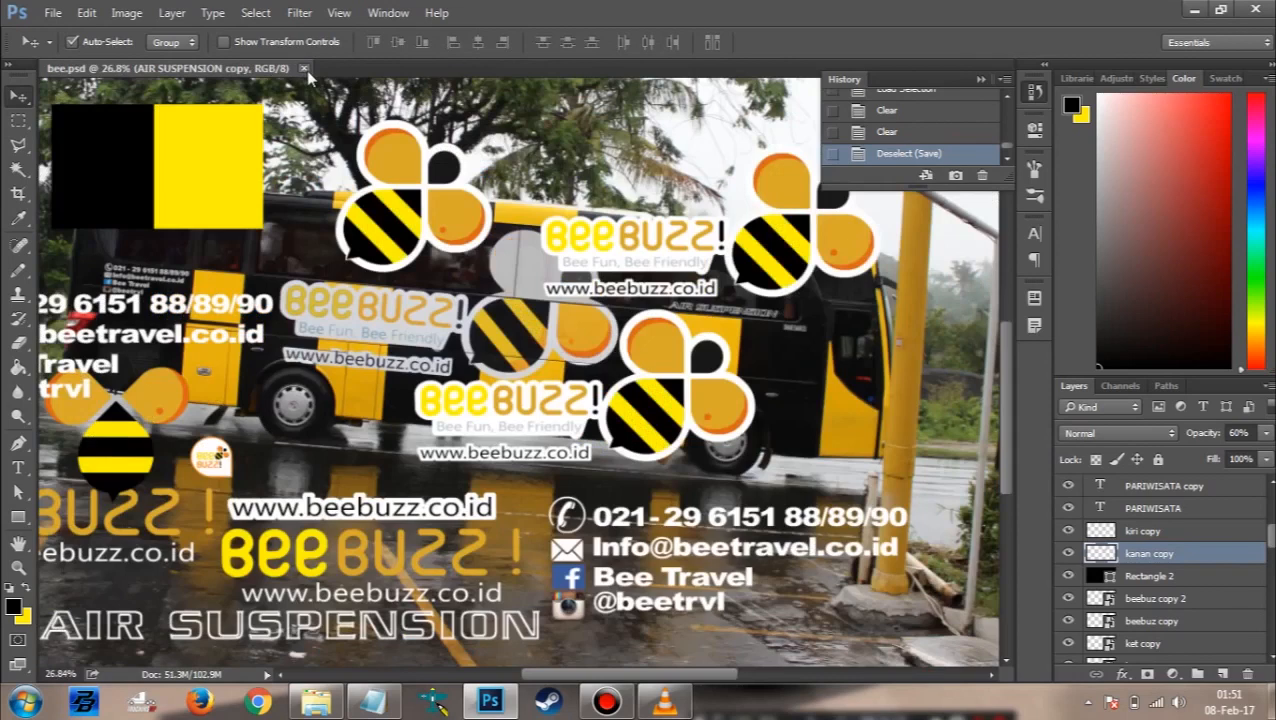
click(305, 69)
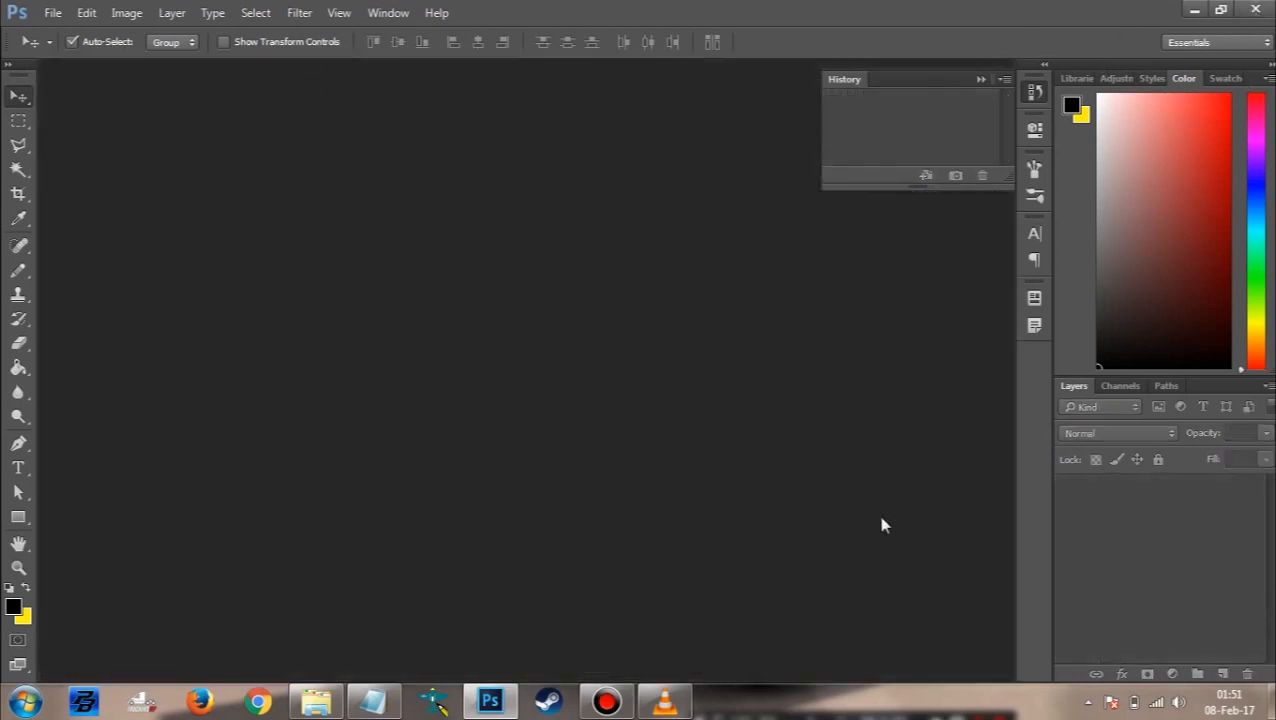
click(664, 700)
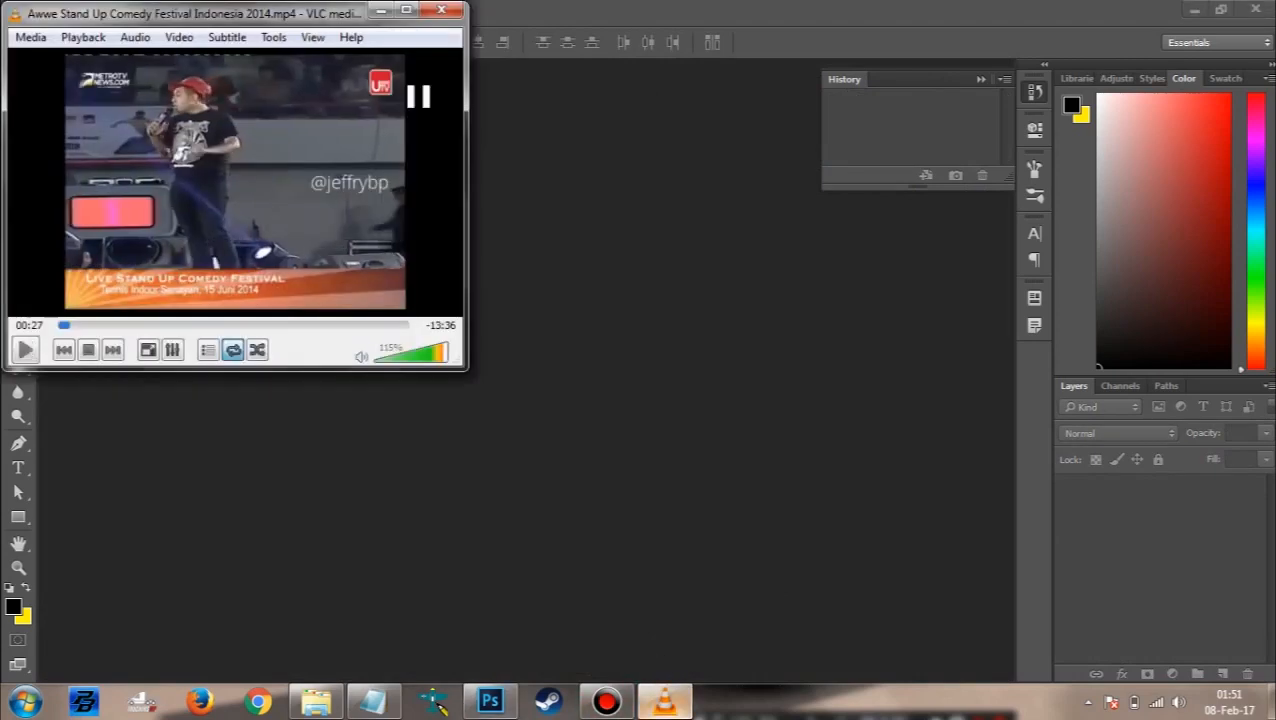
click(620, 704)
click(1170, 144)
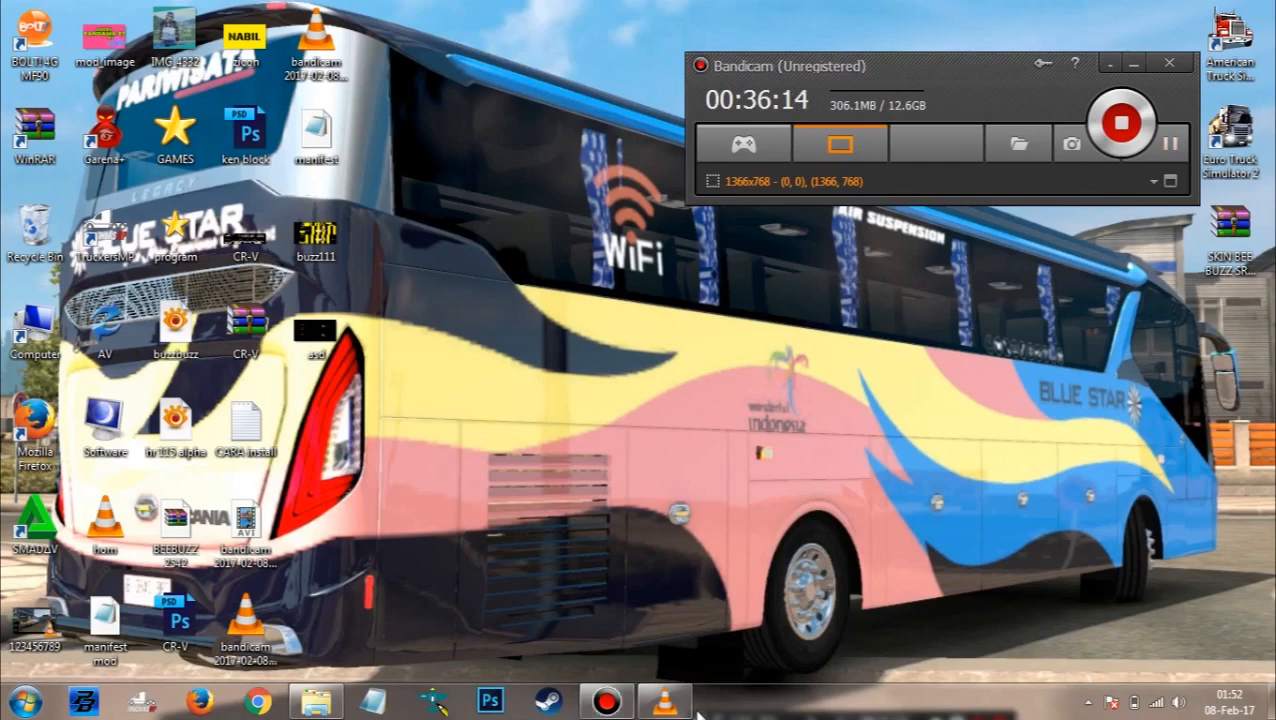
click(664, 702)
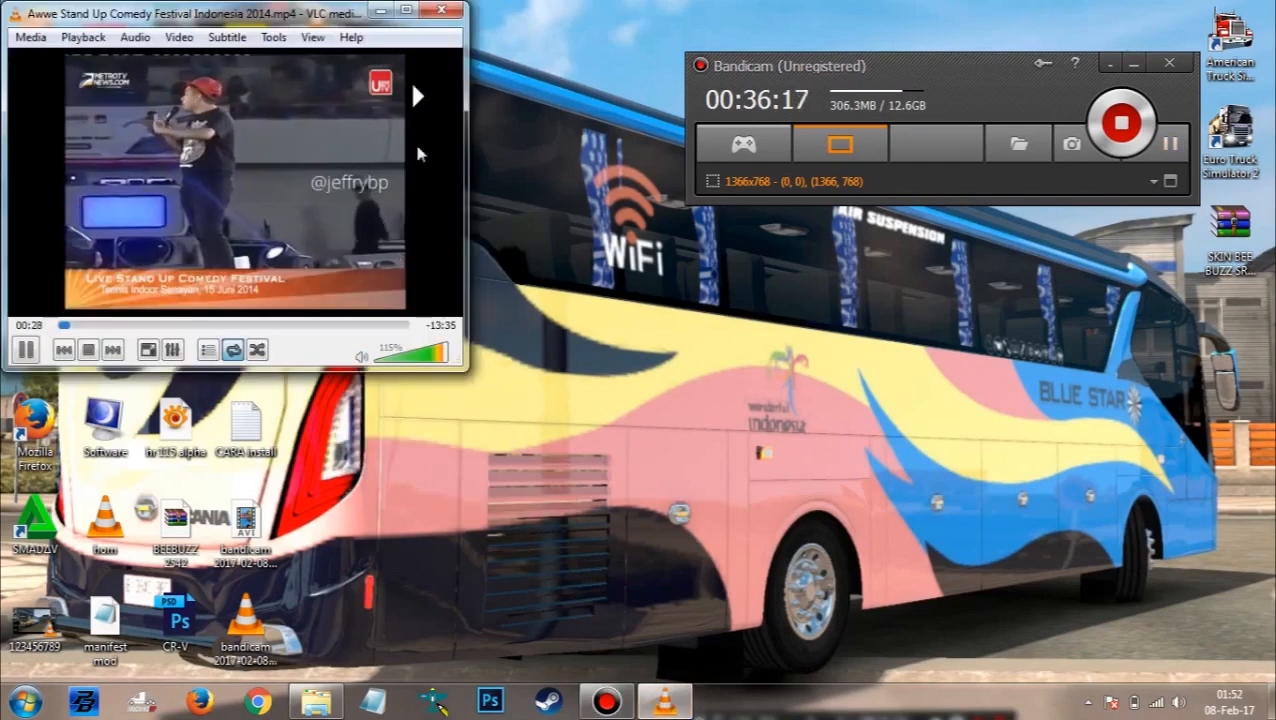
click(390, 12)
right_click(468, 336)
click(528, 390)
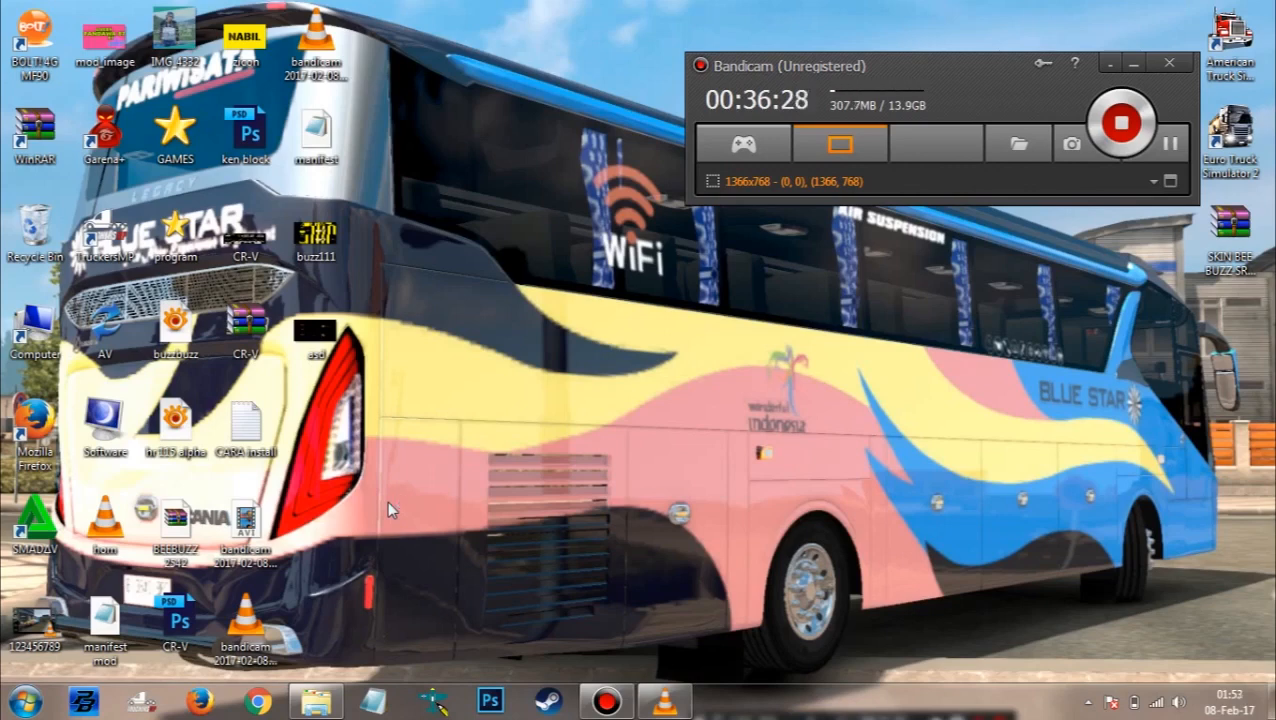
right_click(447, 160)
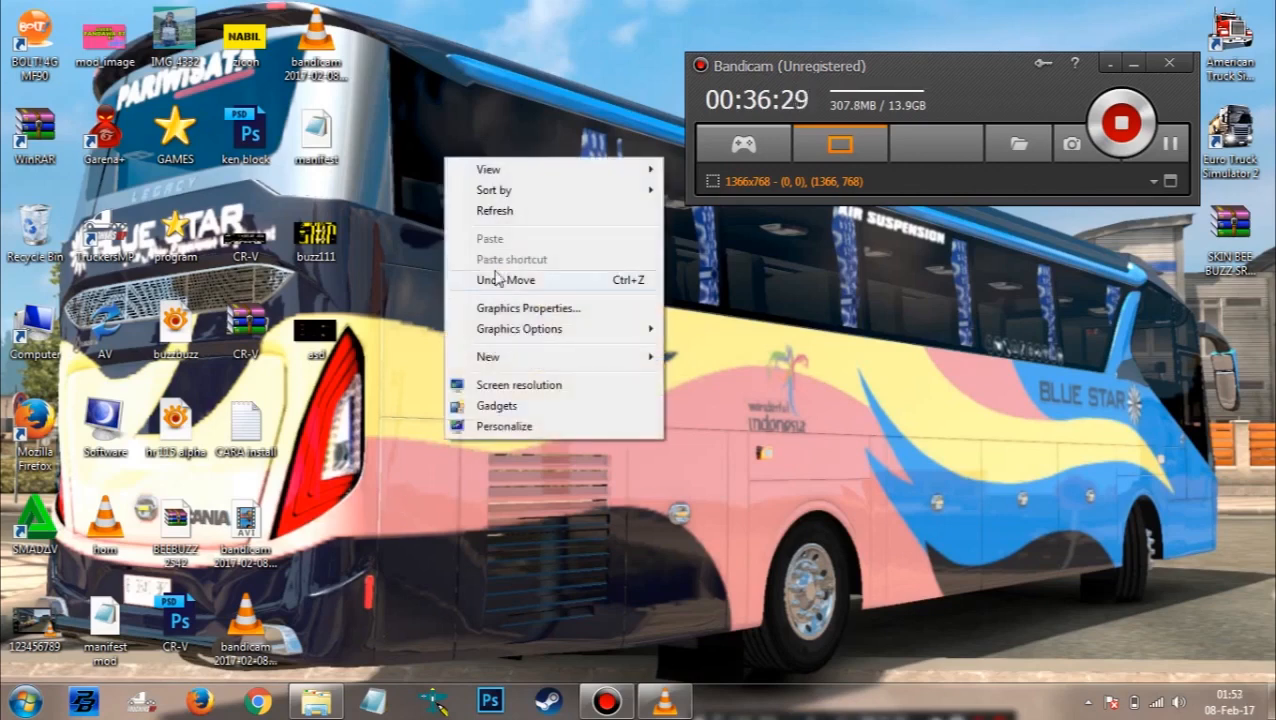
click(505, 211)
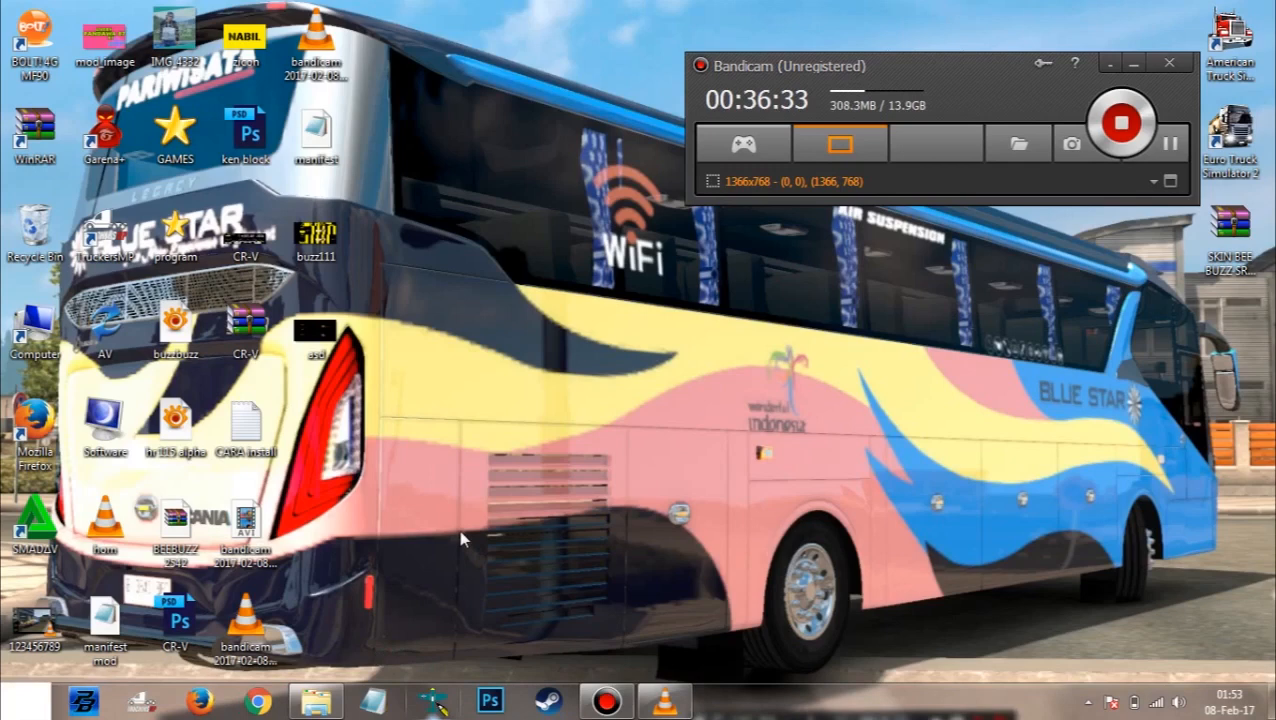
Step: Launch DXTBmp and load the buzz111 BMP image from the desktop into it
right_click(434, 700)
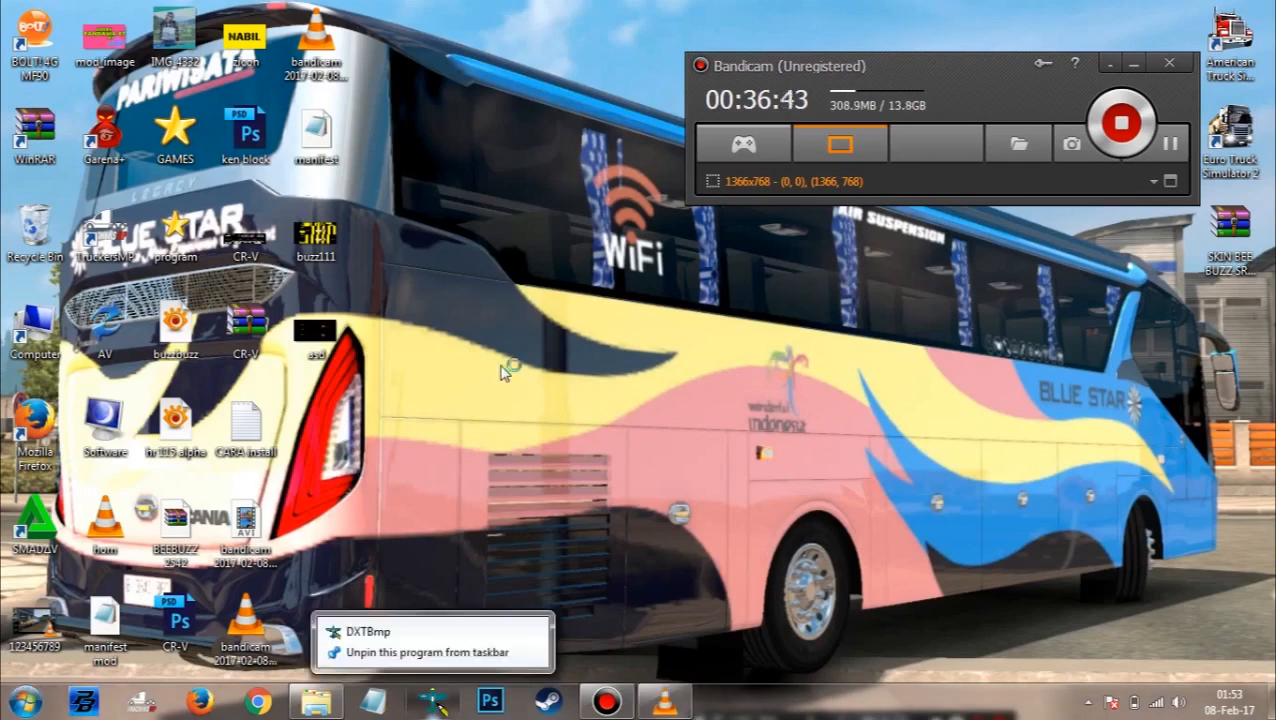
right_click(500, 368)
click(543, 427)
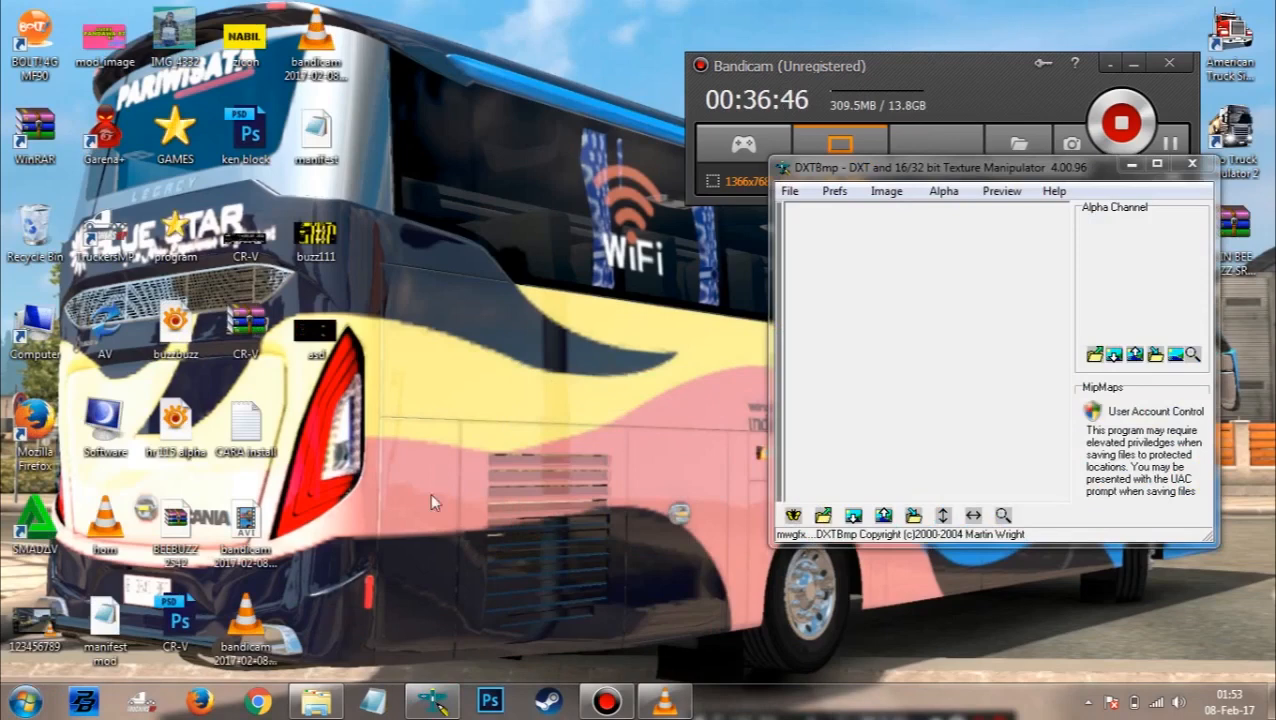
drag(333, 252, 868, 308)
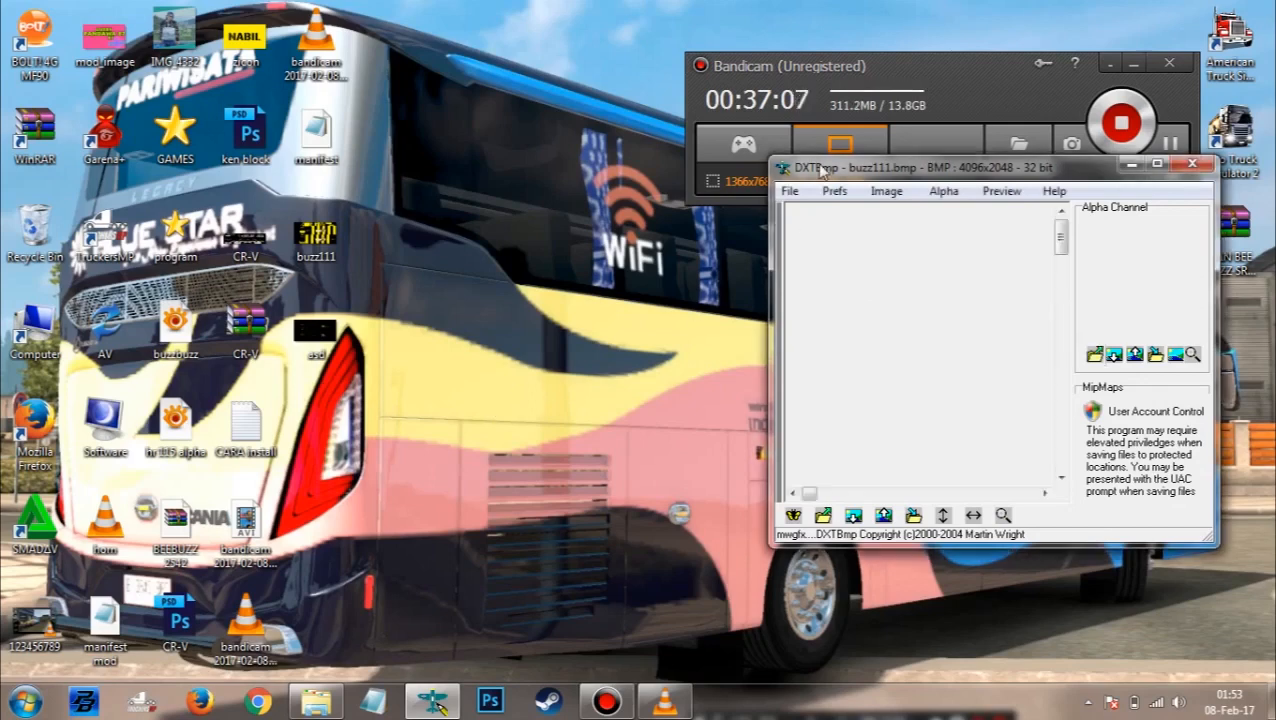
Step: Export the loaded image to the Desktop as a DDS texture named buzz111 in DDS DXT1 (NoAlpha) format
click(790, 191)
mouse_move(826, 254)
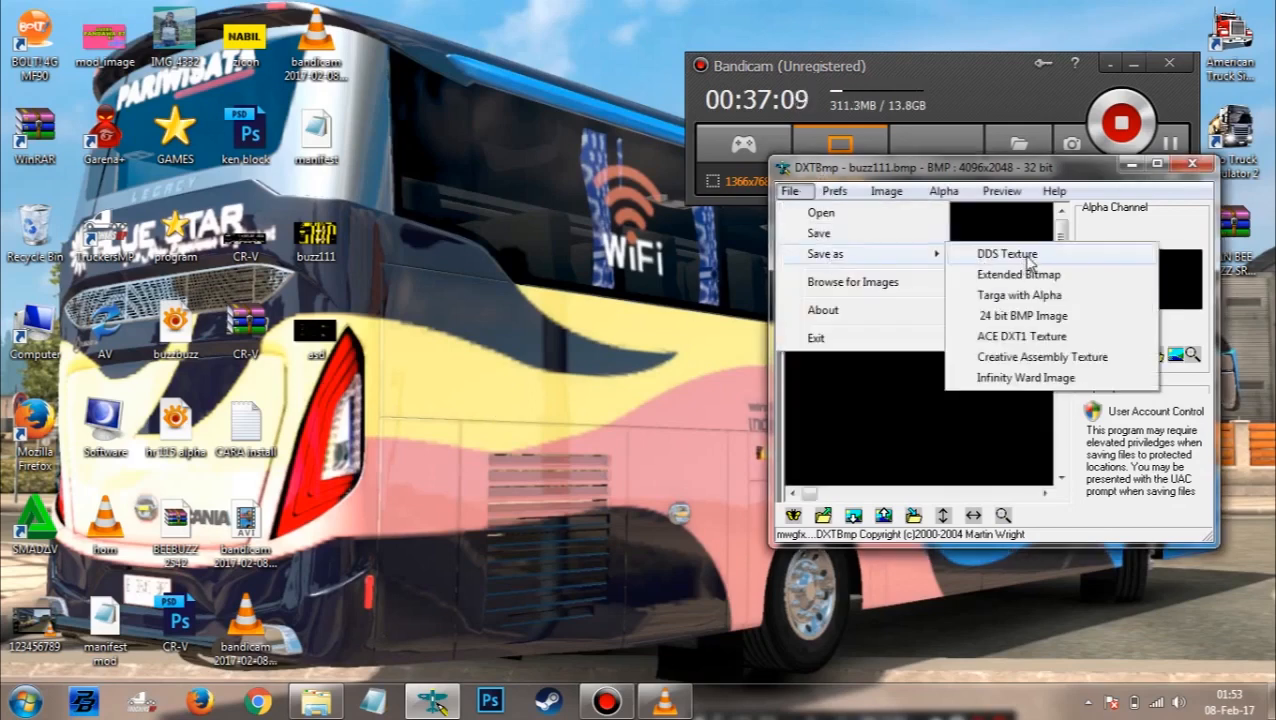
click(1028, 256)
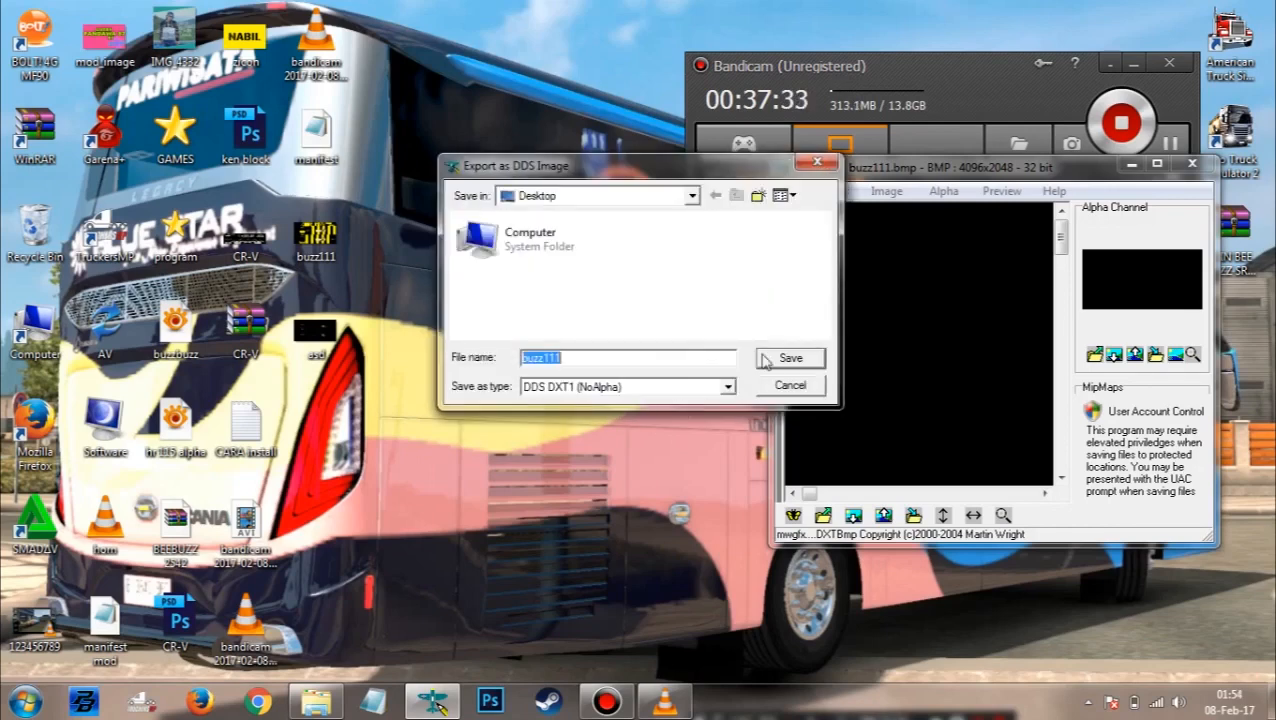
click(788, 359)
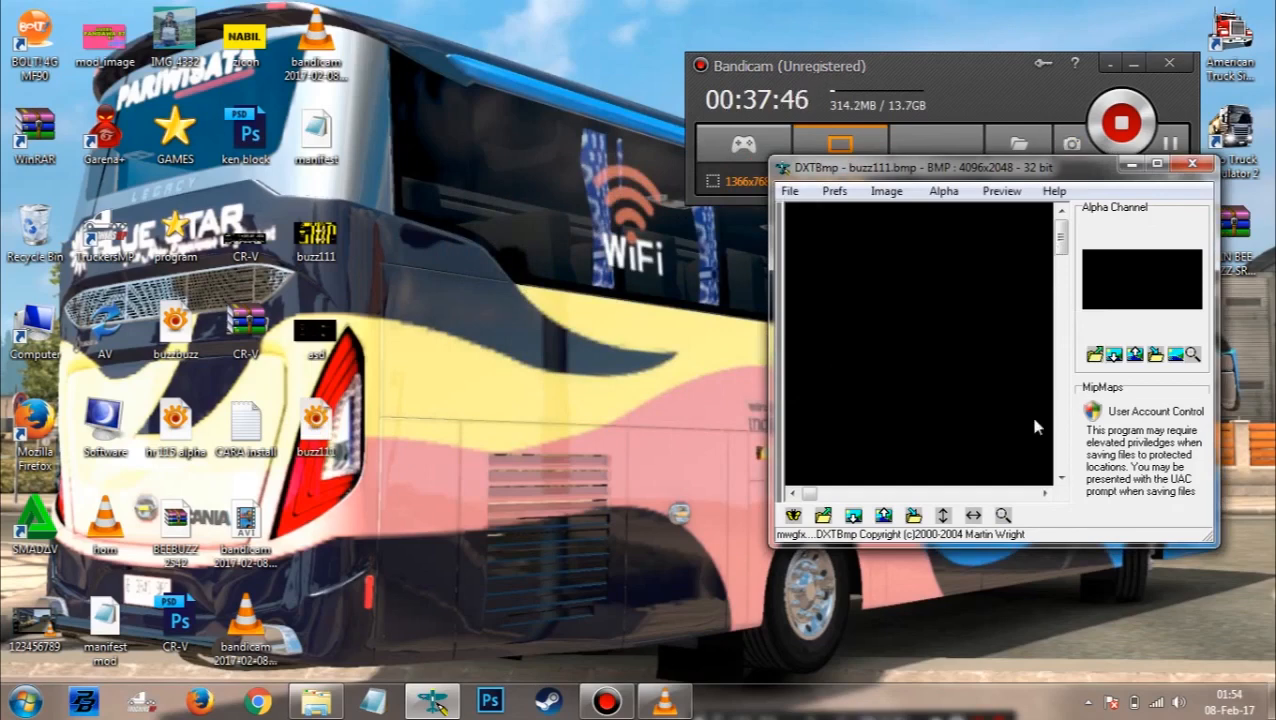
Step: Load the asd BMP image from the desktop into DXTBmp and examine its white window lettering
drag(316, 330, 852, 306)
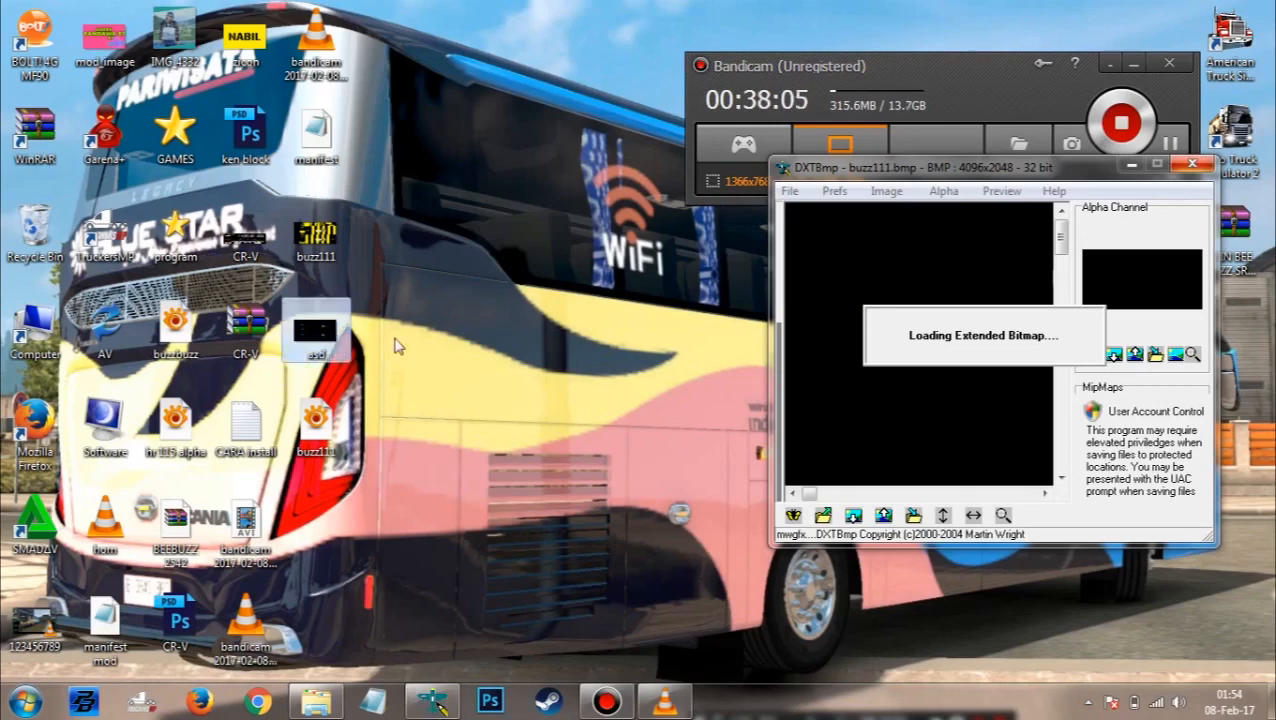
drag(1064, 238, 1065, 283)
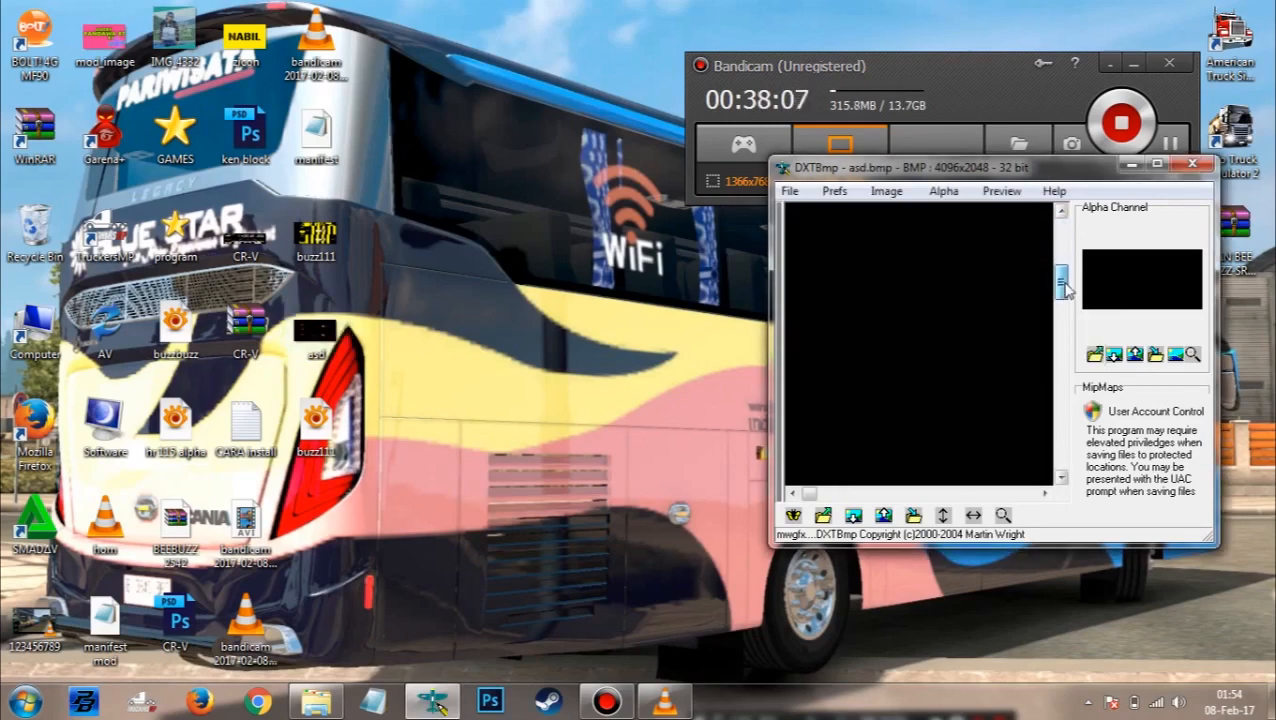
drag(815, 494, 848, 495)
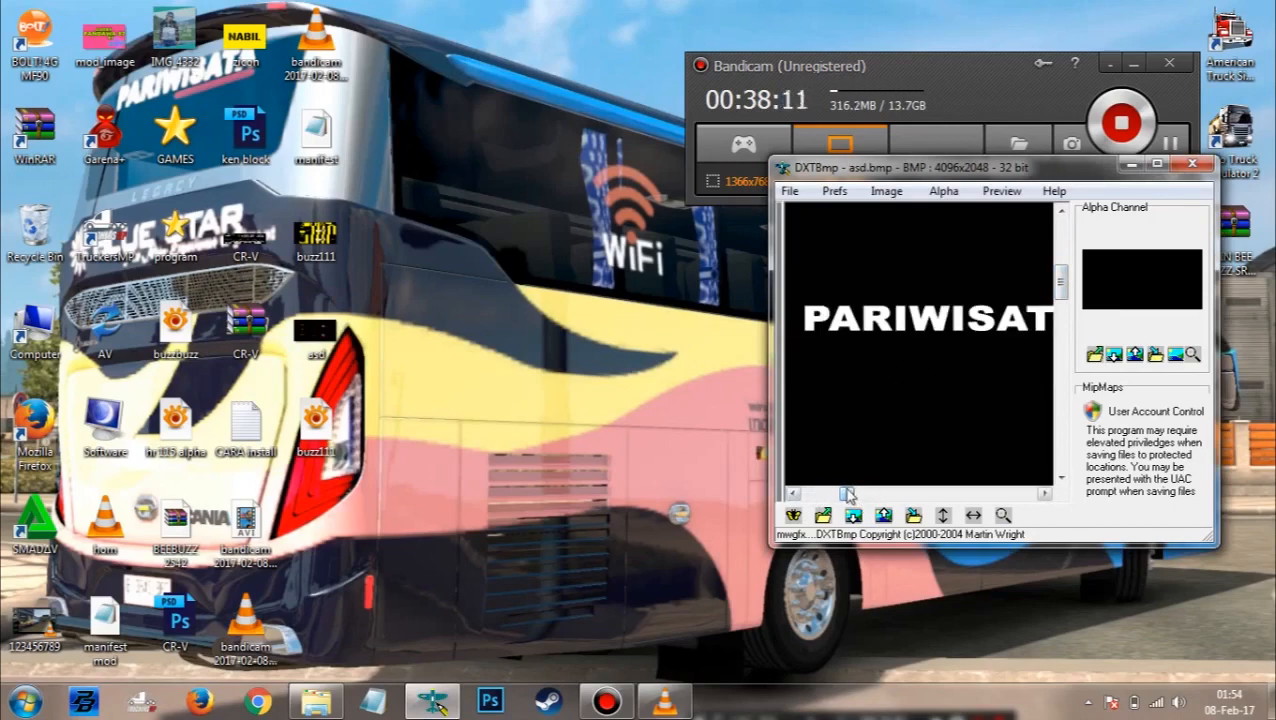
click(1162, 148)
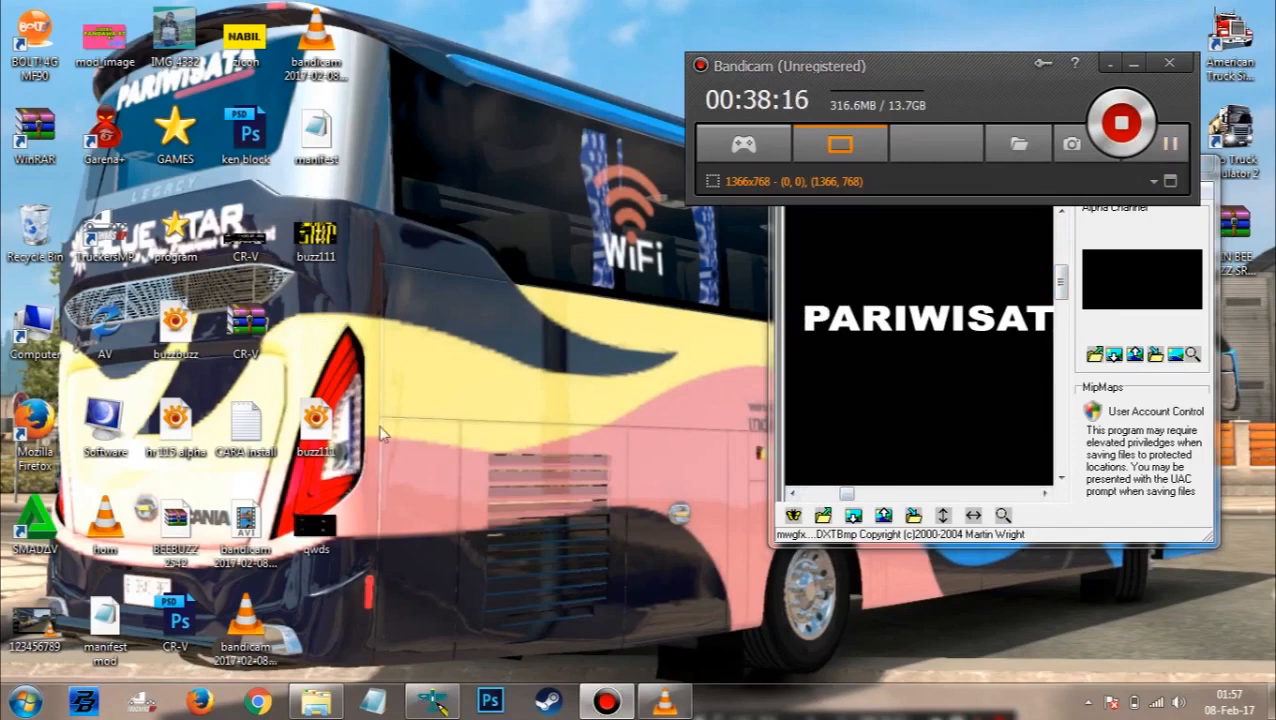
Step: Load the qwds BMP image from the desktop into DXTBmp
drag(318, 528, 893, 370)
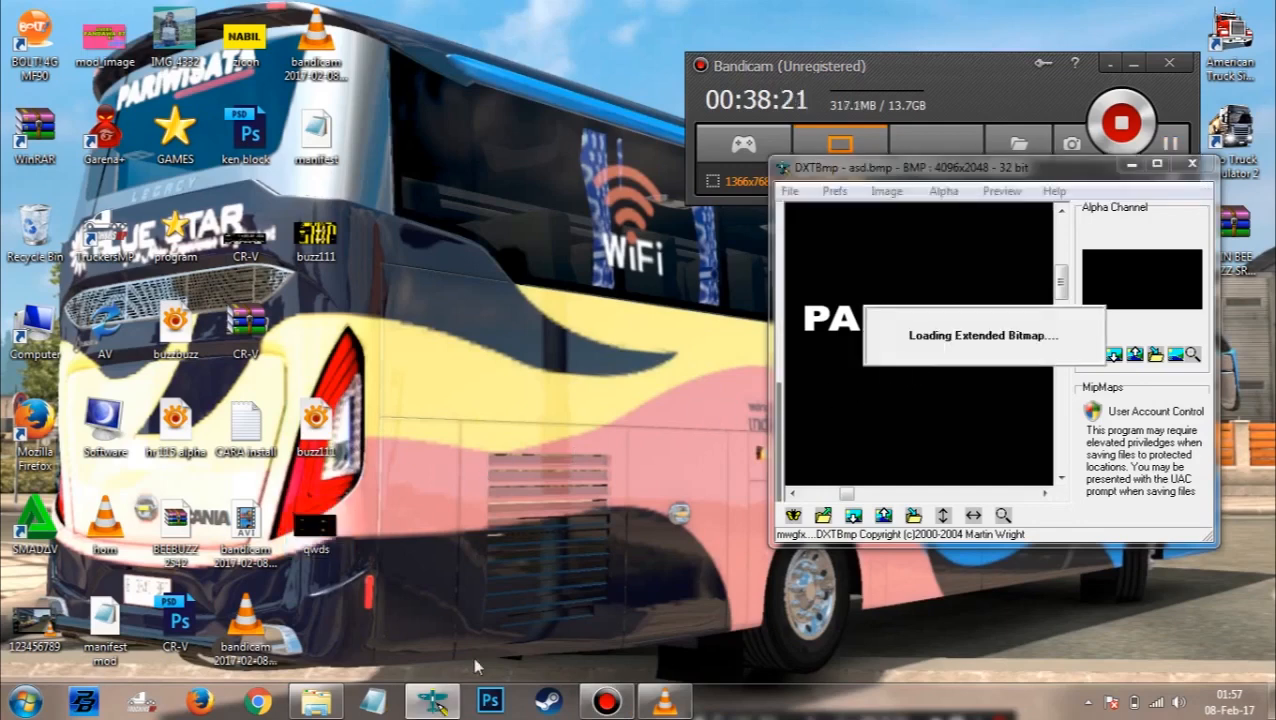
click(664, 700)
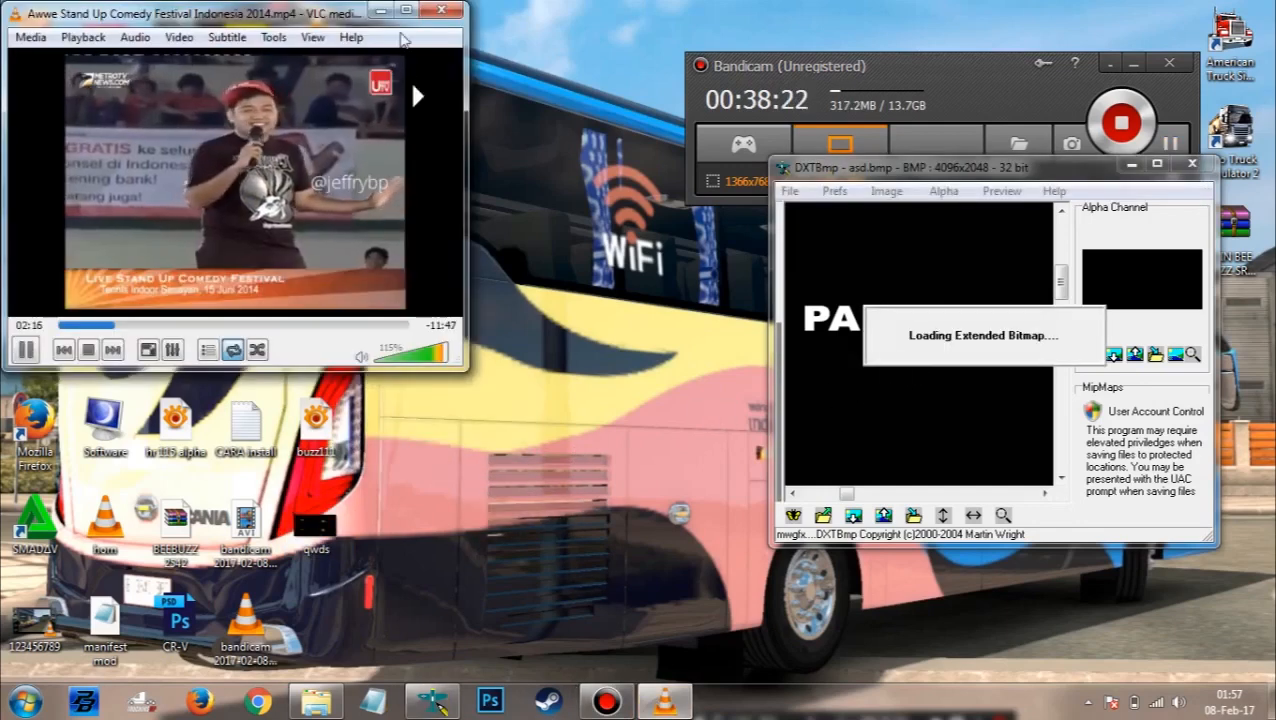
click(381, 11)
right_click(548, 350)
click(606, 405)
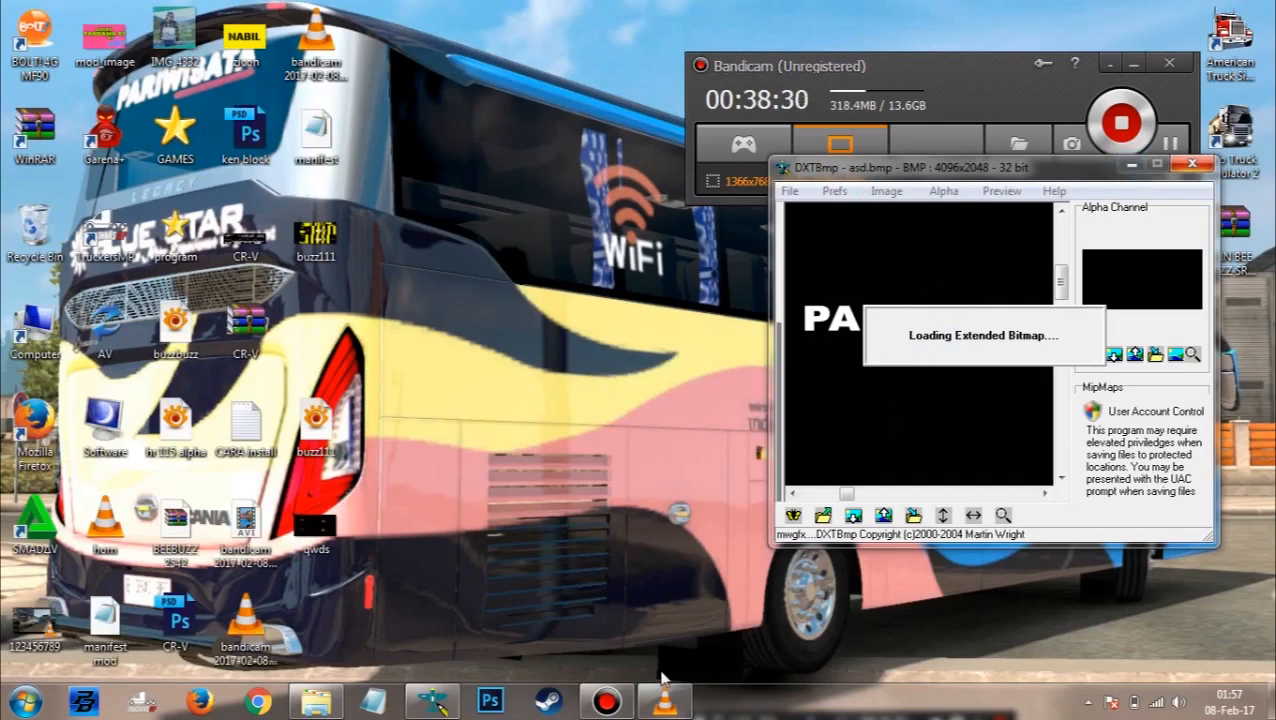
right_click(574, 264)
click(604, 323)
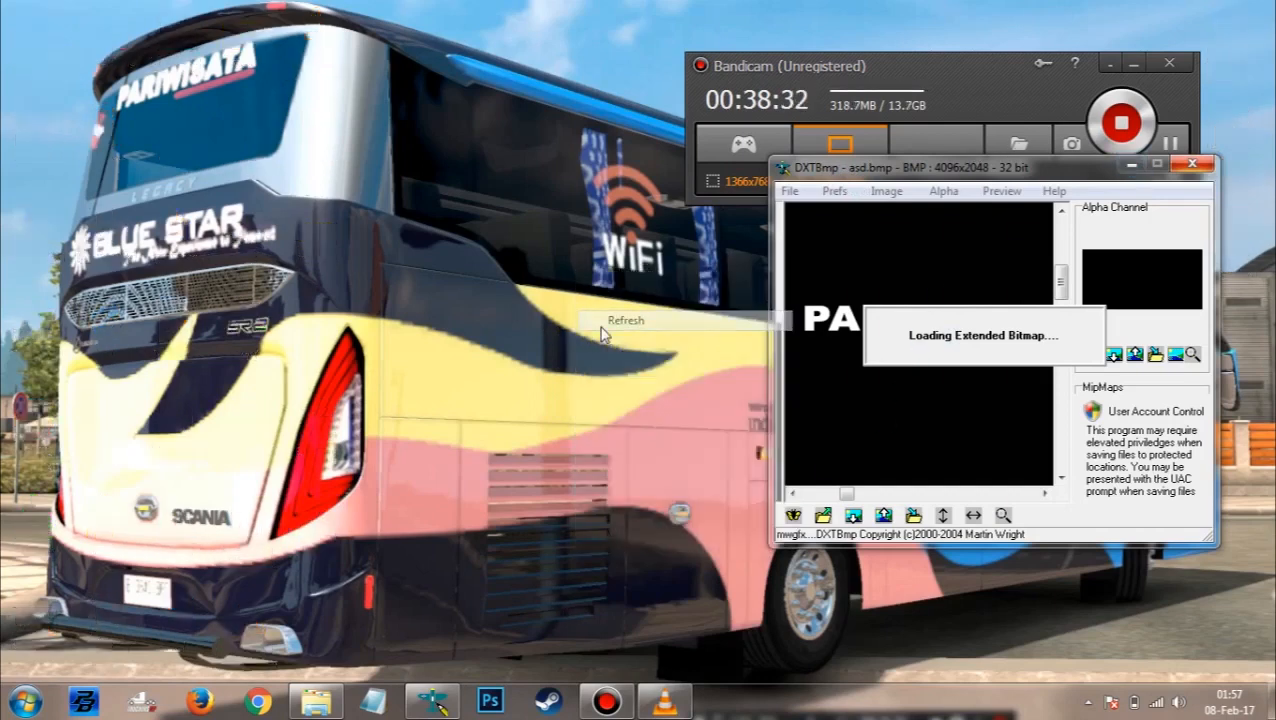
Step: Browse to the mod folder of Euro Truck Simulator 2 in the Documents library and minimize the folder window
click(330, 703)
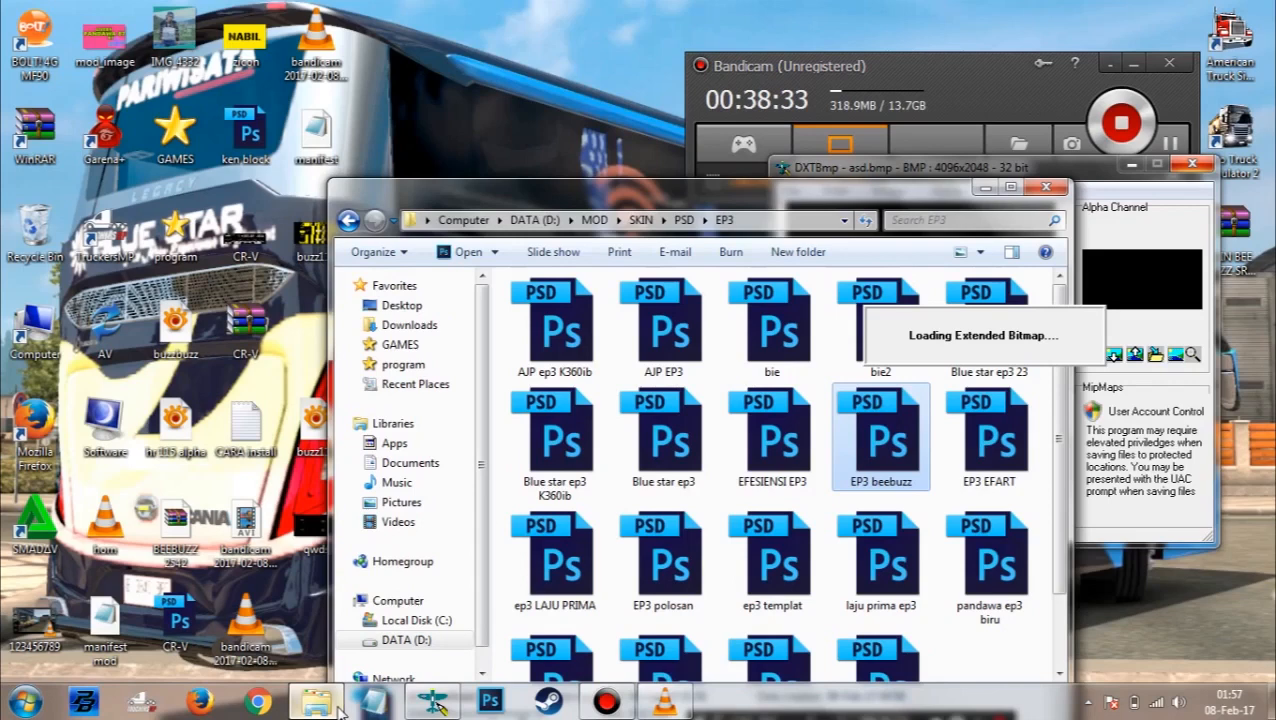
click(427, 468)
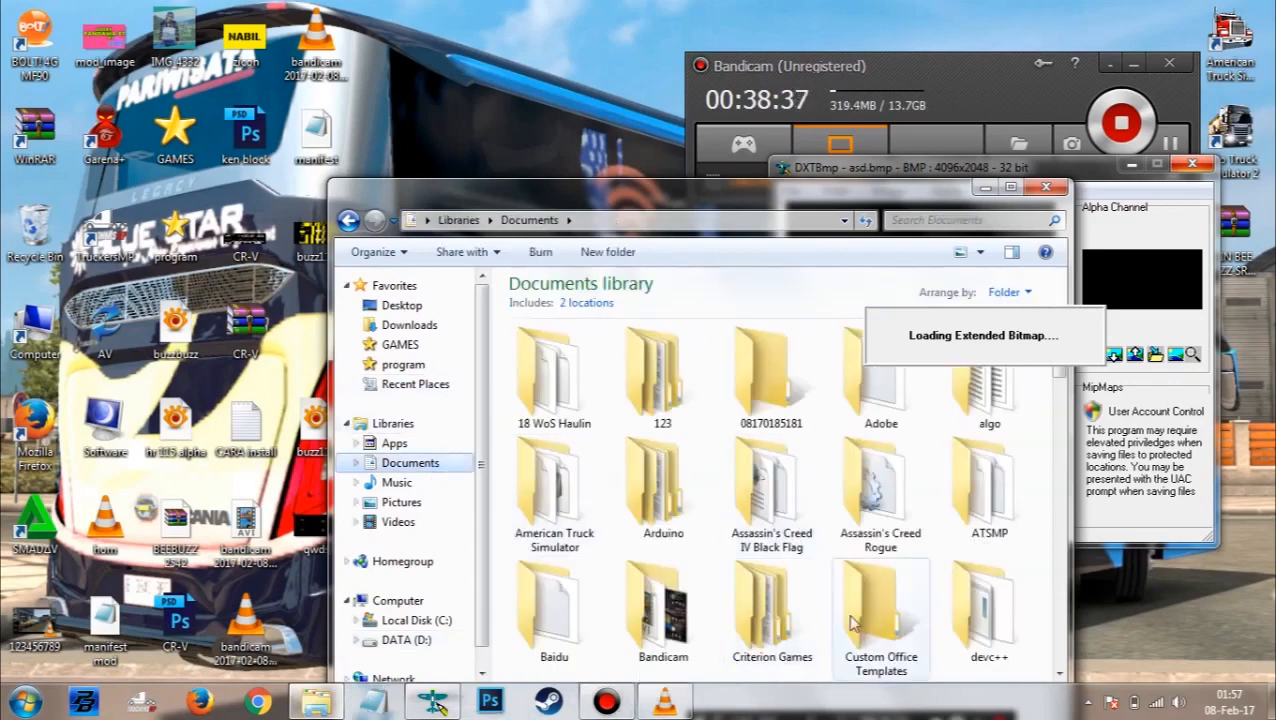
scroll(957, 617, down, 1)
double_click(985, 500)
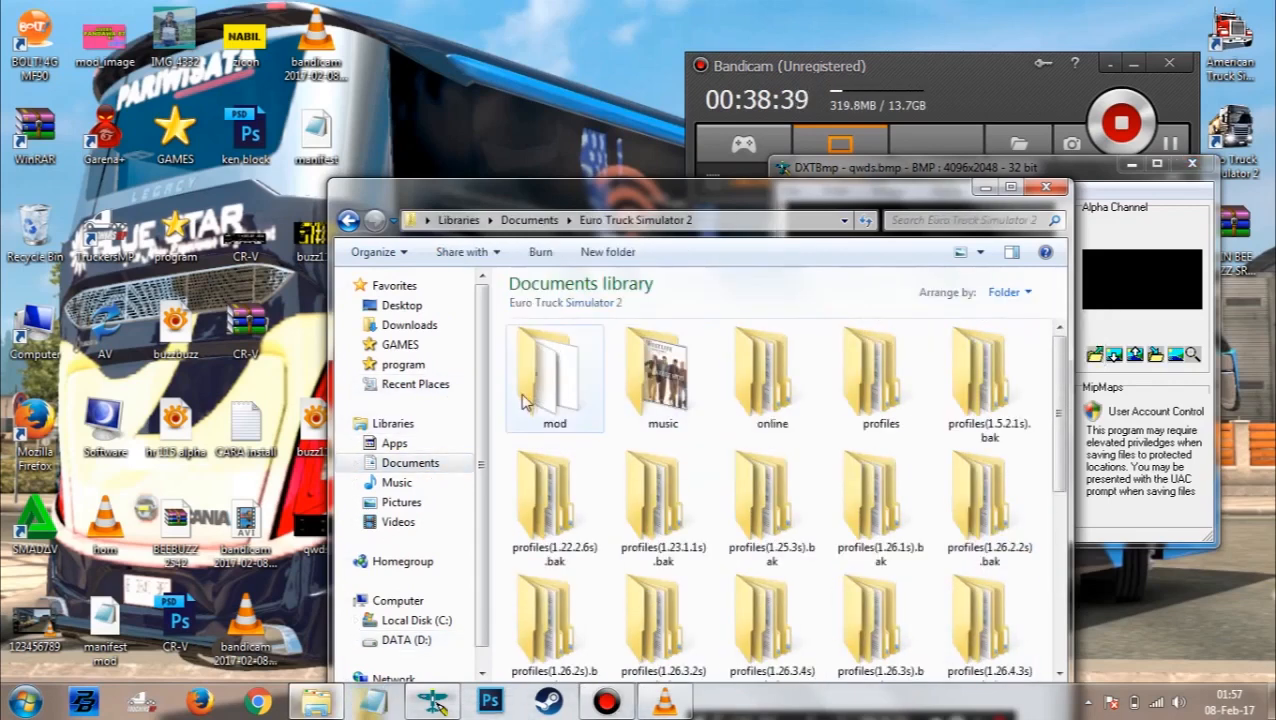
double_click(528, 392)
click(987, 188)
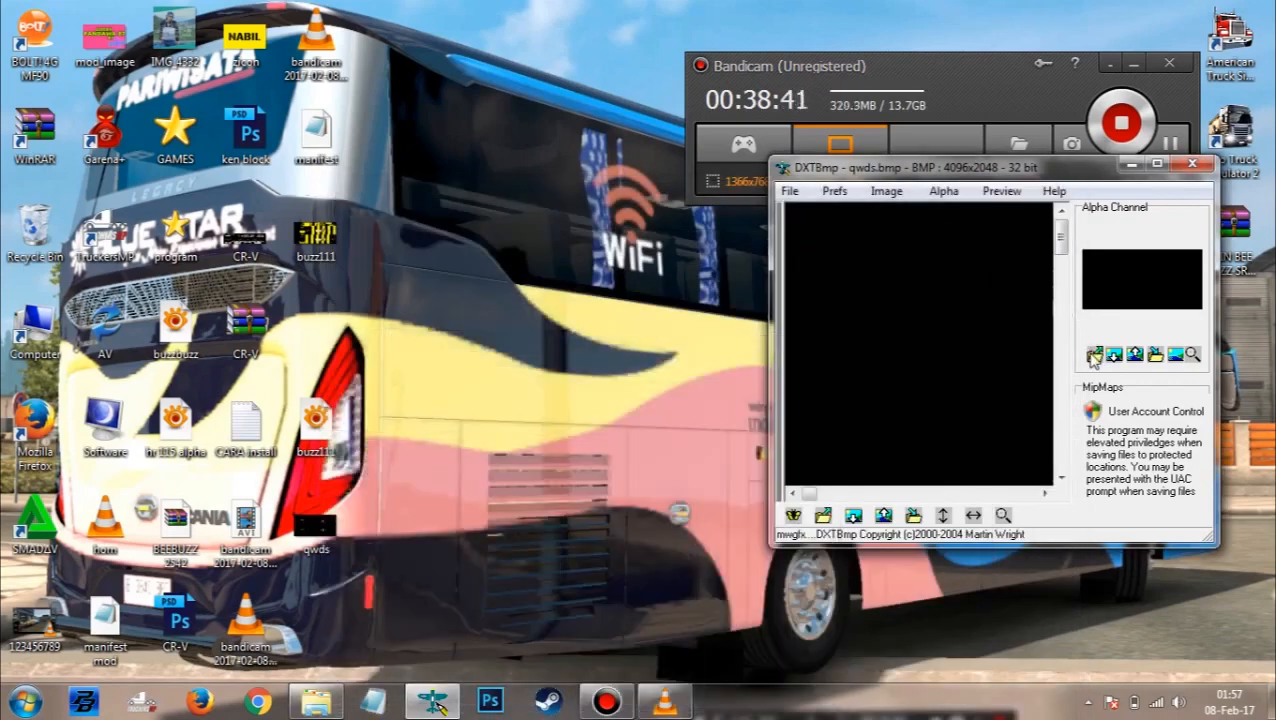
Step: Import qwds.bmp from the Desktop as the loaded image's alpha channel
click(1094, 355)
click(685, 441)
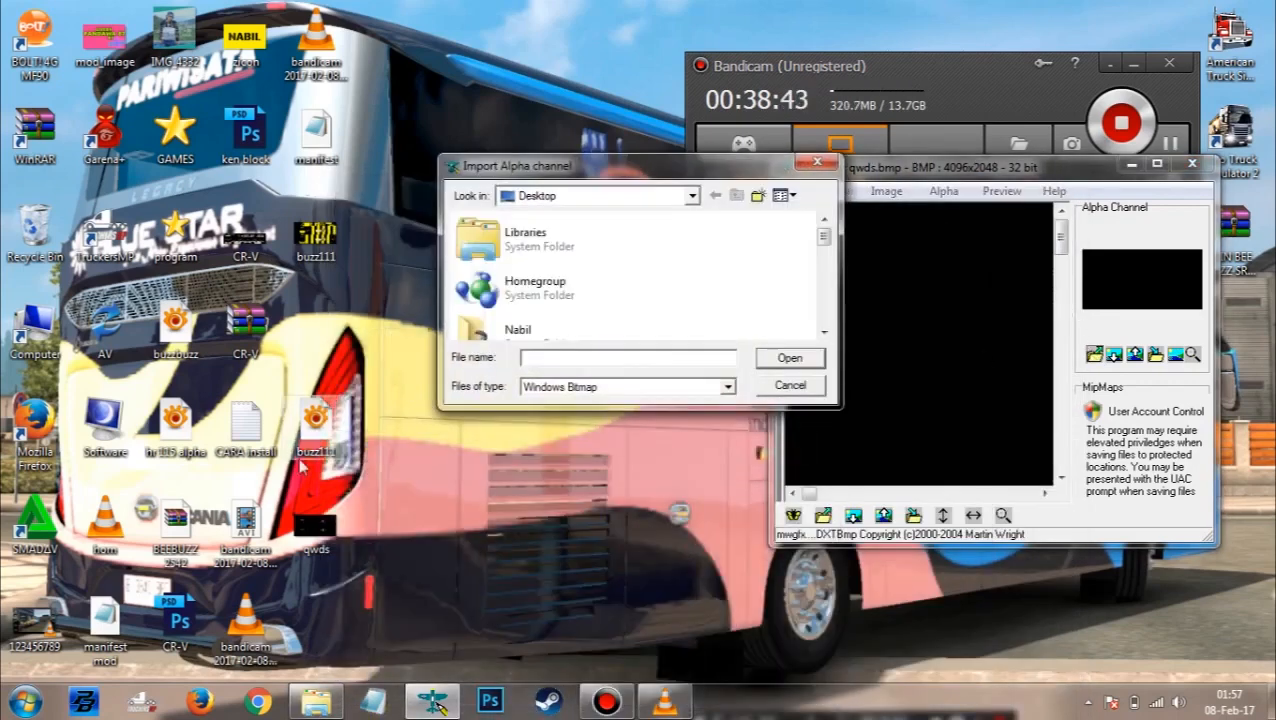
text(qw)
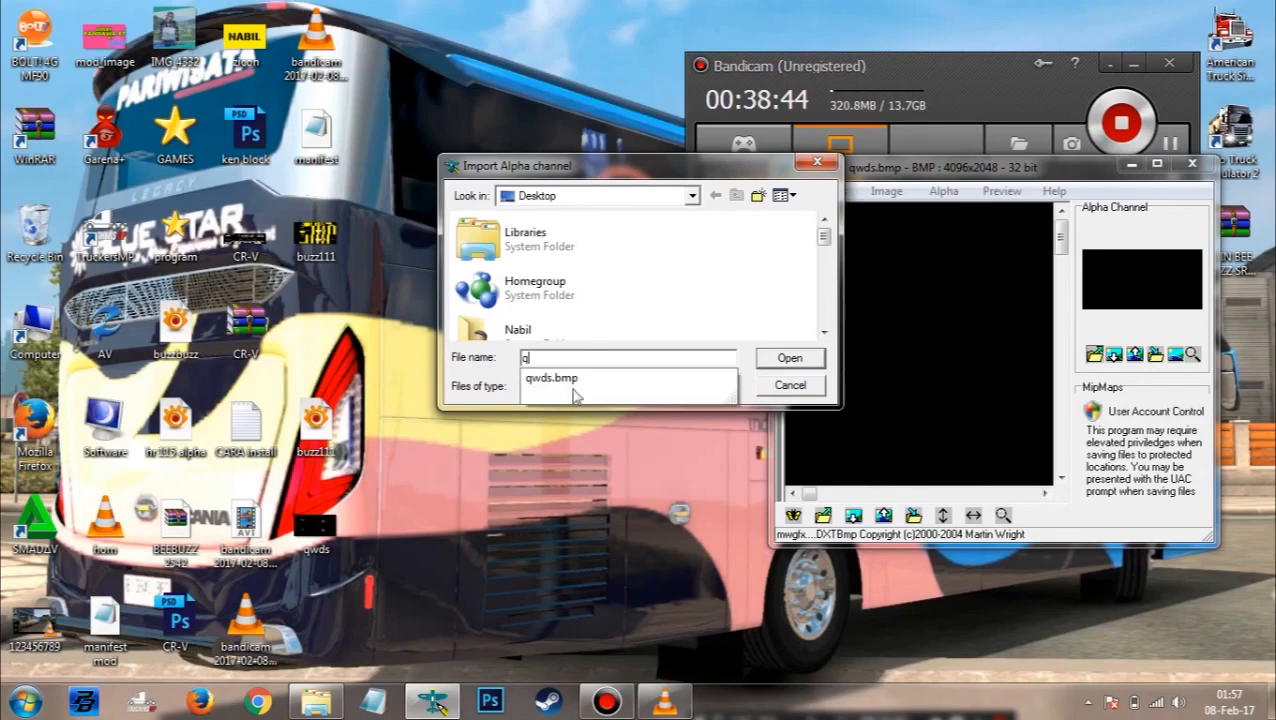
click(612, 378)
click(787, 362)
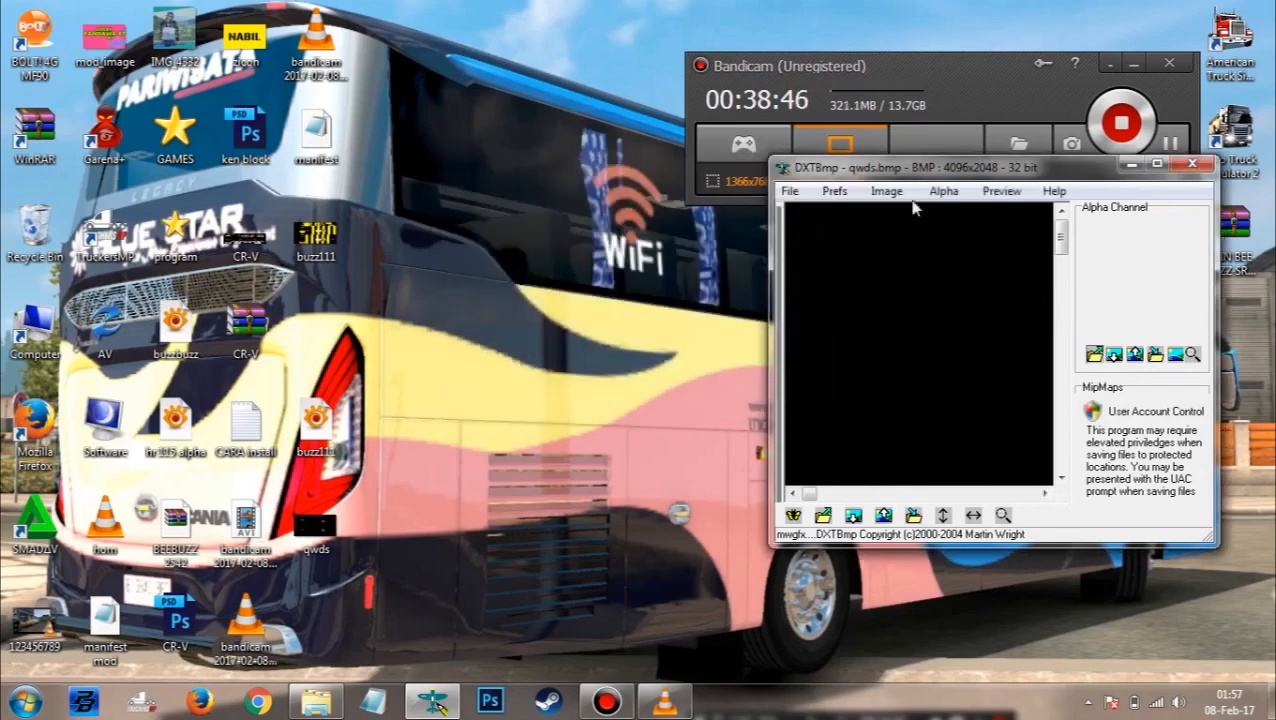
Step: Export the image with its alpha to the Desktop as a DDS texture named qwds in DDS 888-8 32 bit format
click(790, 191)
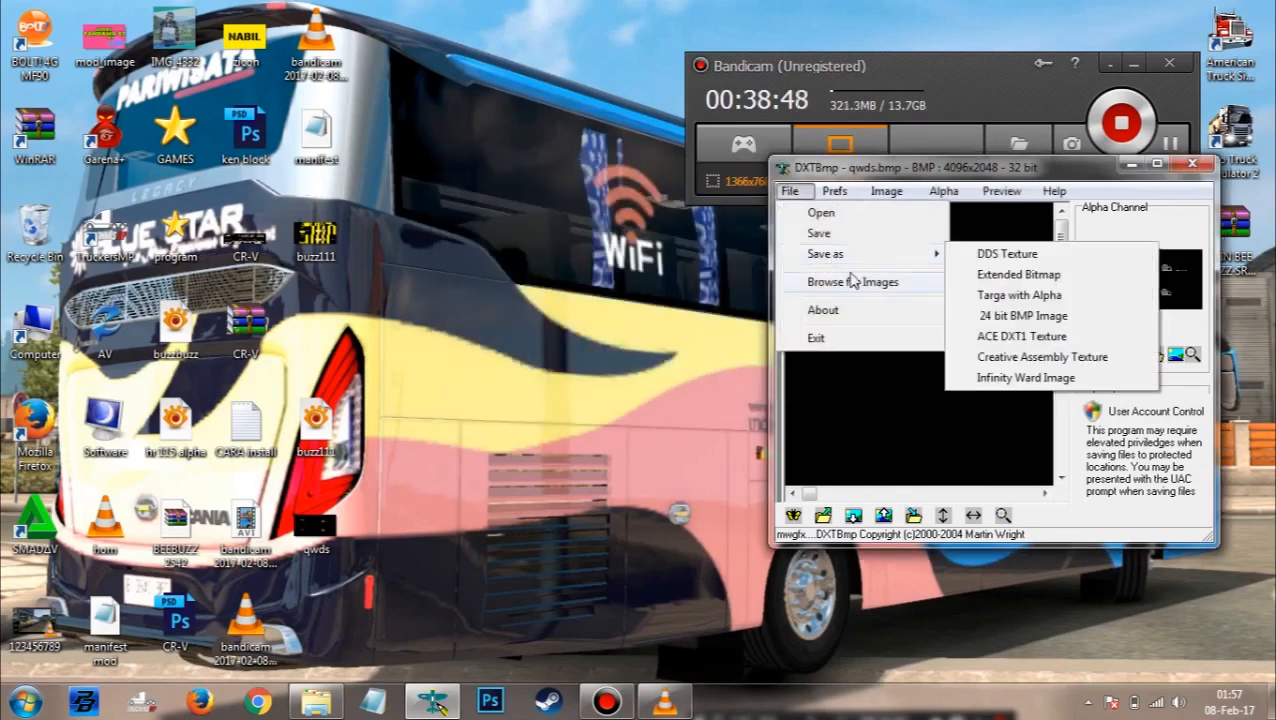
click(985, 254)
click(632, 386)
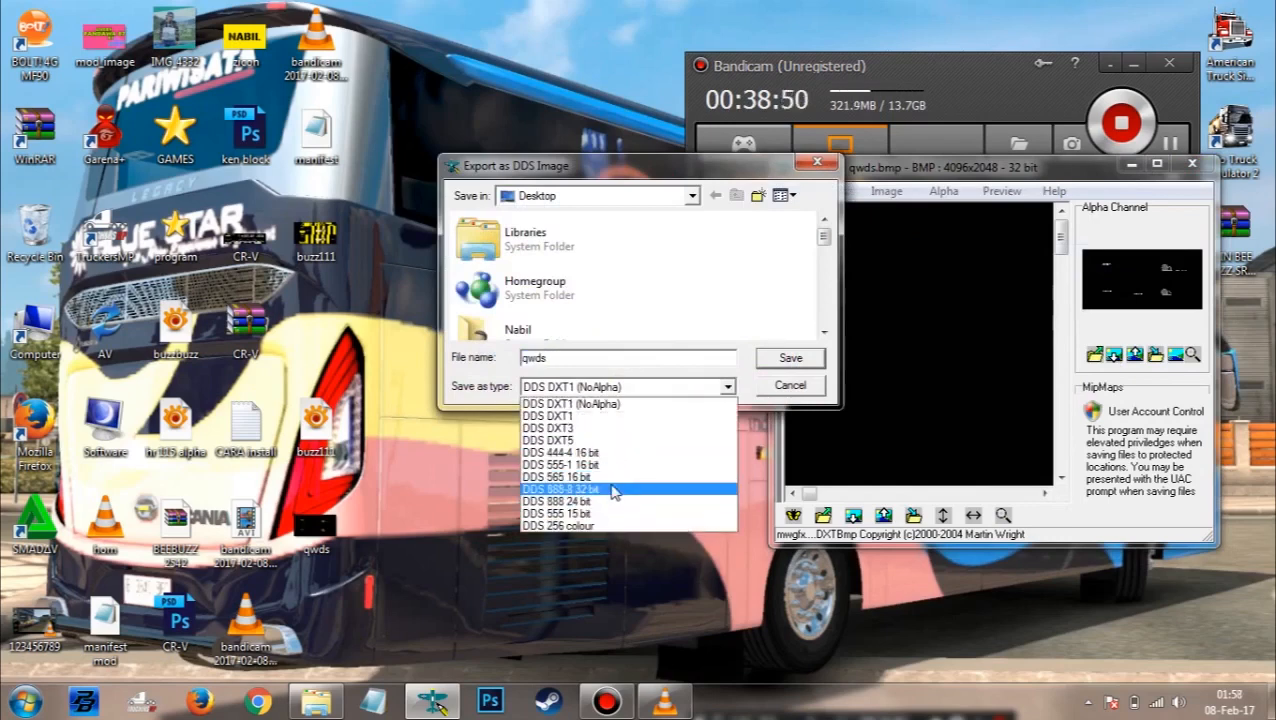
click(613, 490)
click(800, 362)
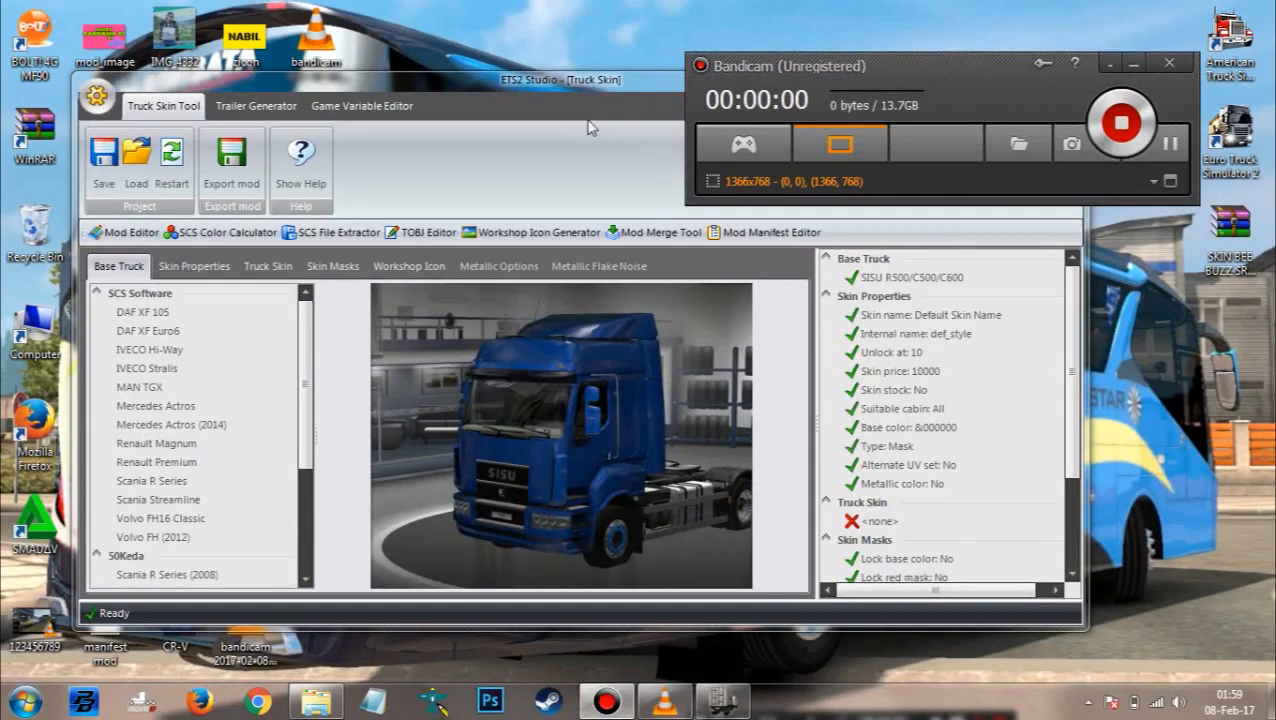
right_click(575, 23)
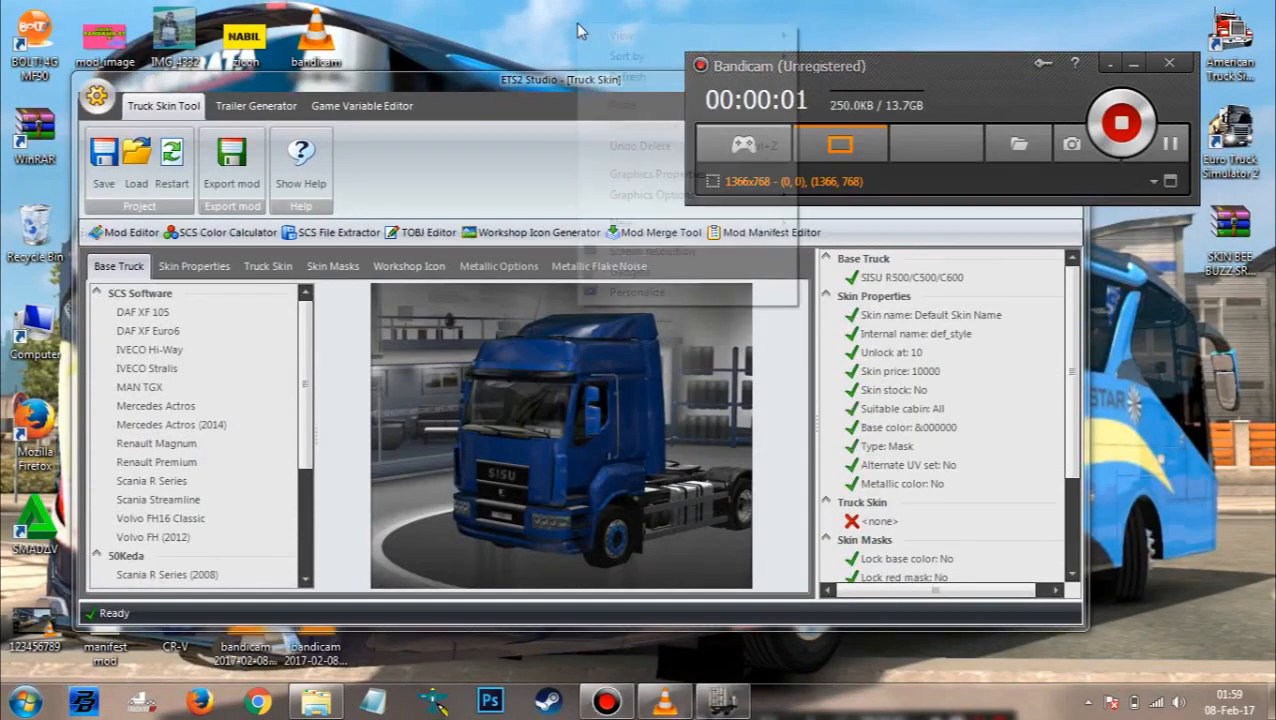
click(622, 74)
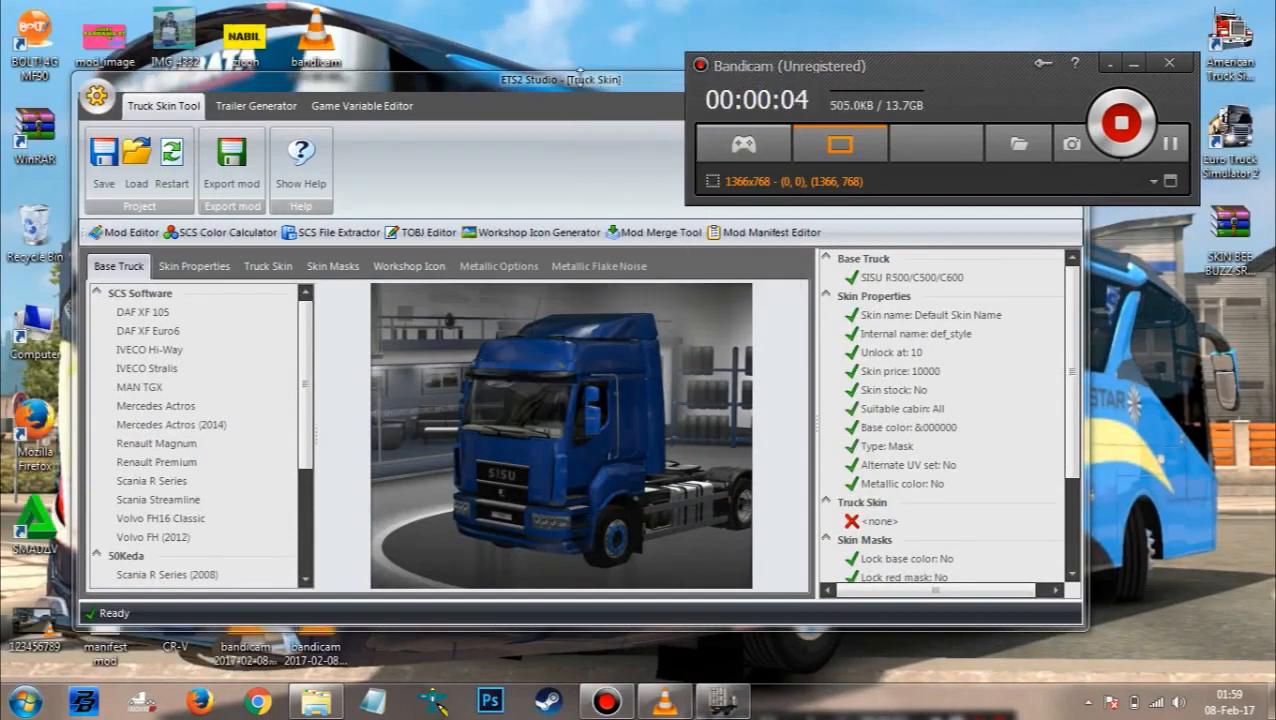
Step: In ETS2 Studio, choose the Mercedes Actros as the base truck and set the skin name to BEEBUZZ-EP3
click(175, 406)
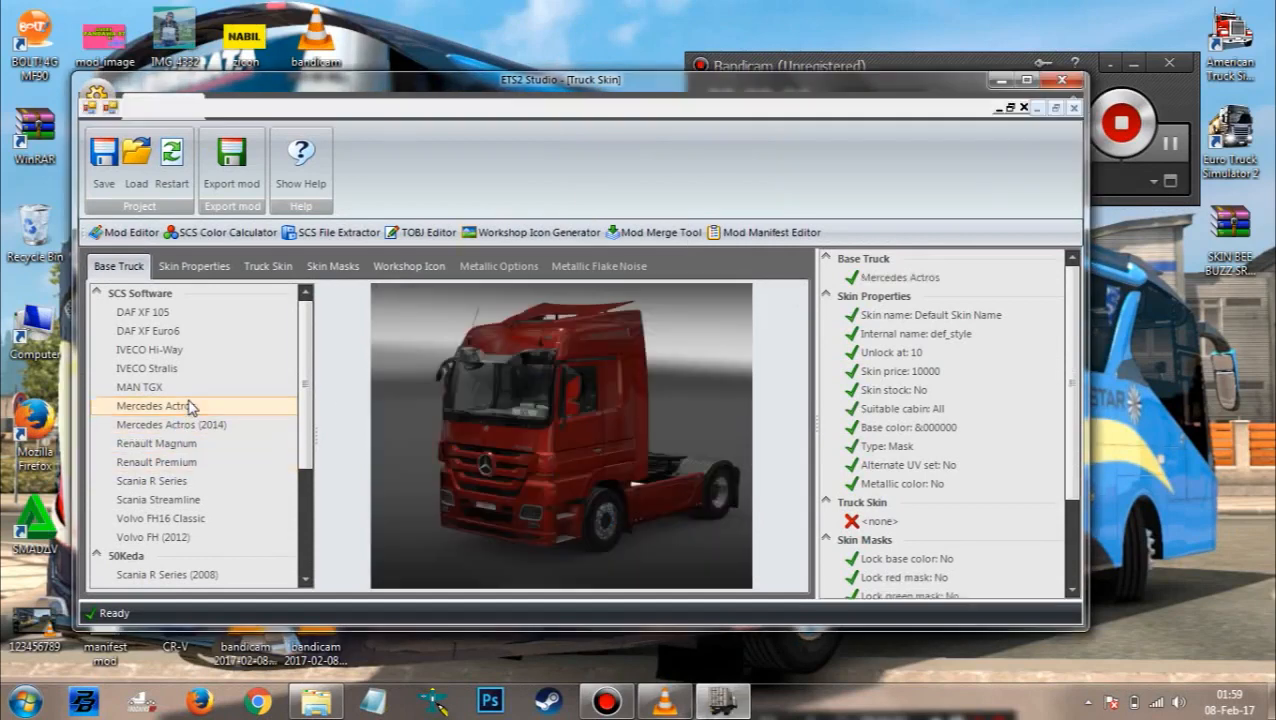
click(194, 266)
drag(197, 316, 70, 316)
text(BEEBUZZ-EP3)
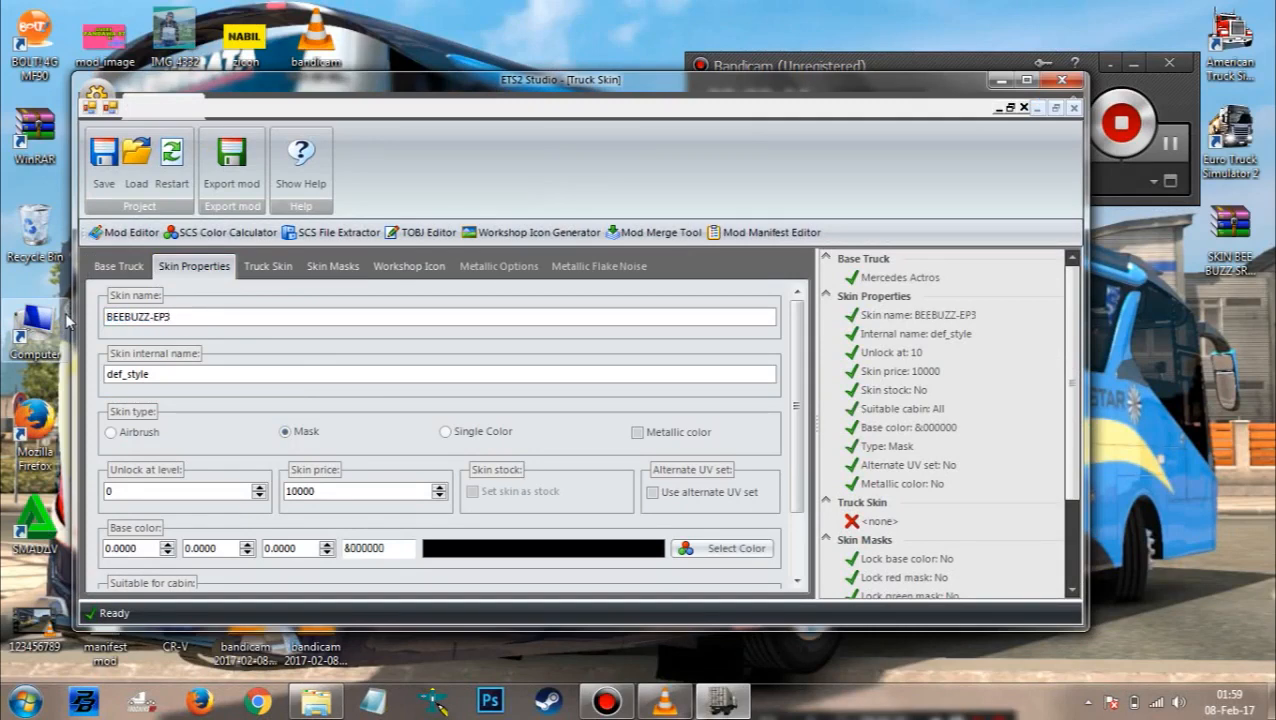
Step: Move the ETS2 Studio window aside to uncover the desktop files and set the skin internal name to buzz111
double_click(150, 373)
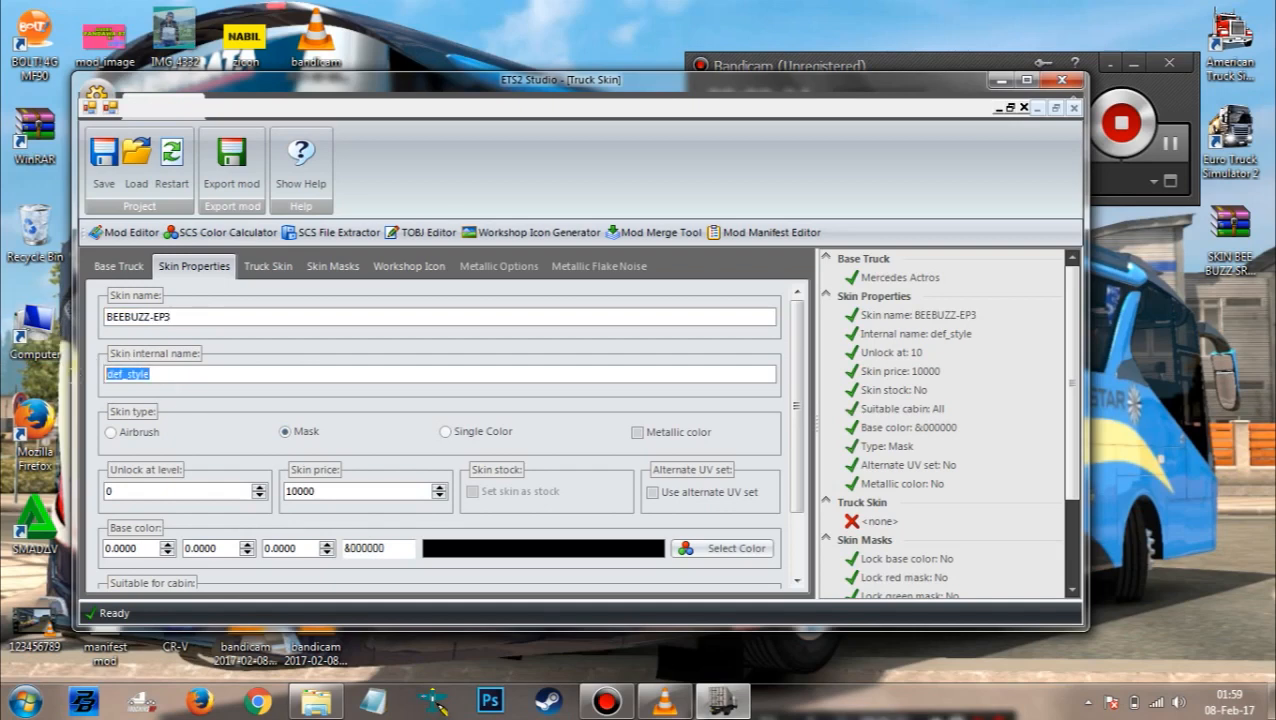
drag(444, 92, 840, 95)
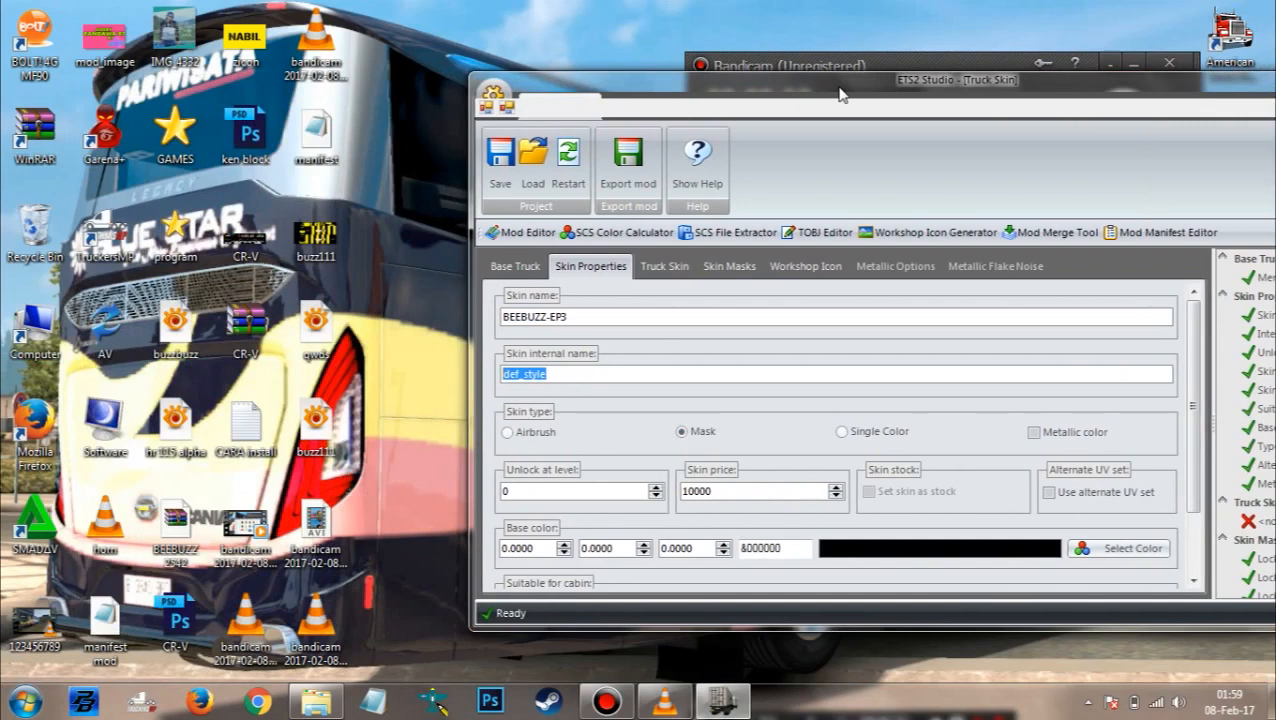
text(buzz111)
Step: Set the skin's base color to white (#FFFFFF) and its skin type to Airbrush
click(1086, 546)
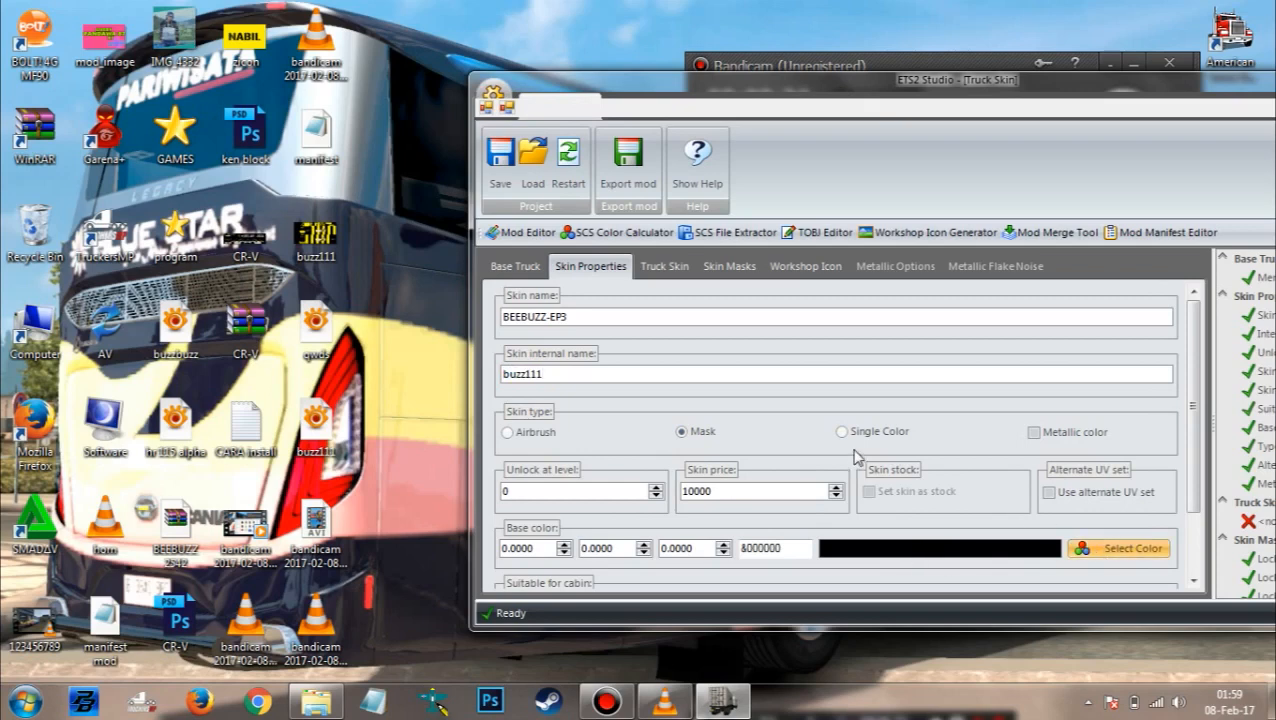
click(336, 208)
drag(336, 208, 318, 176)
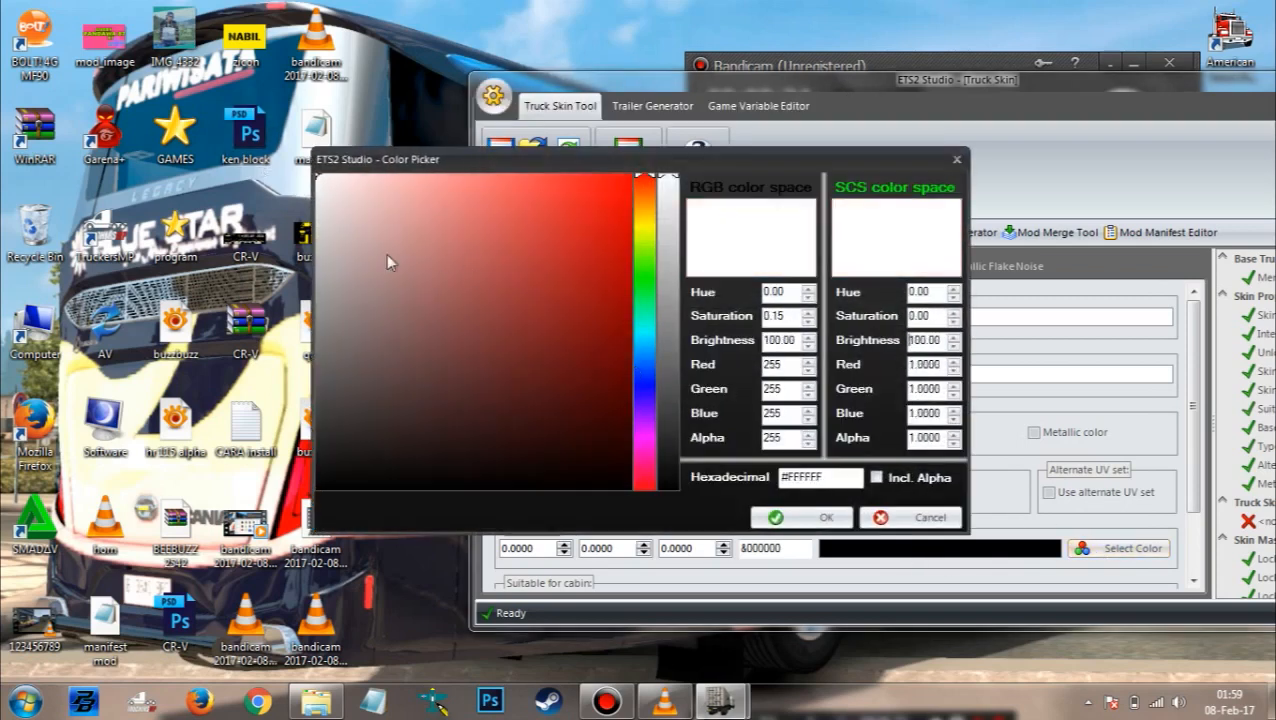
click(846, 514)
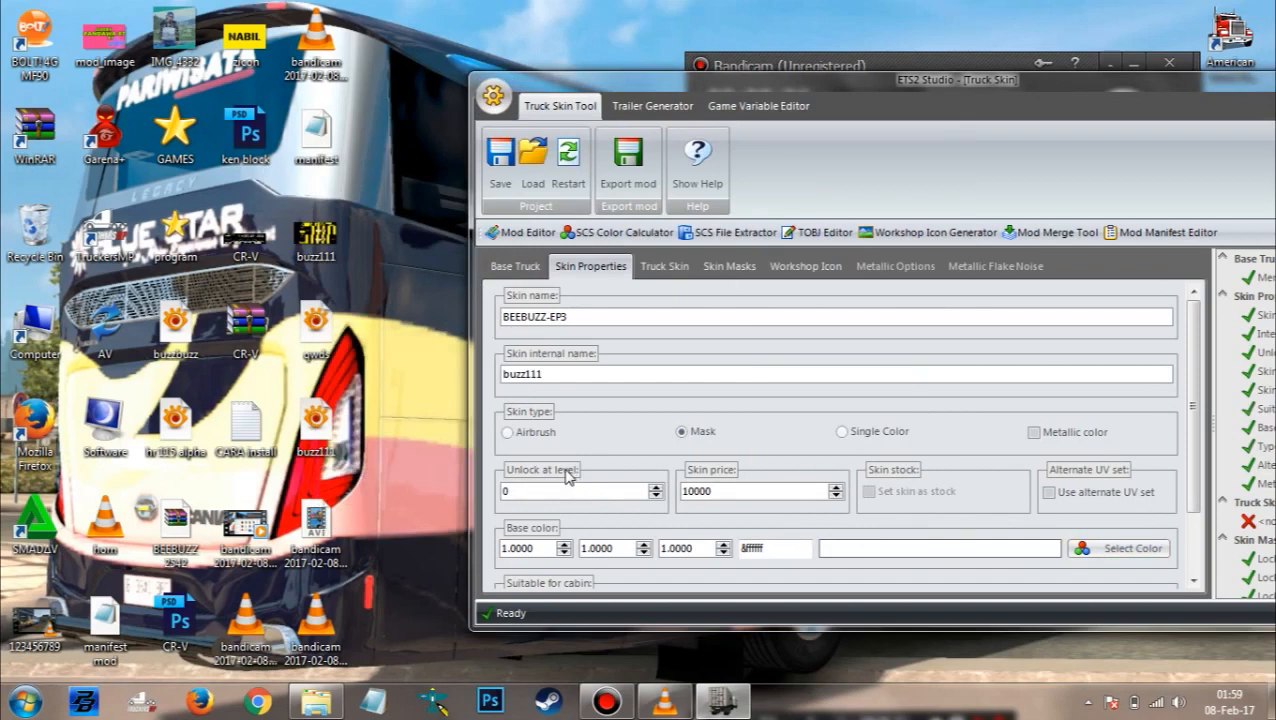
click(514, 433)
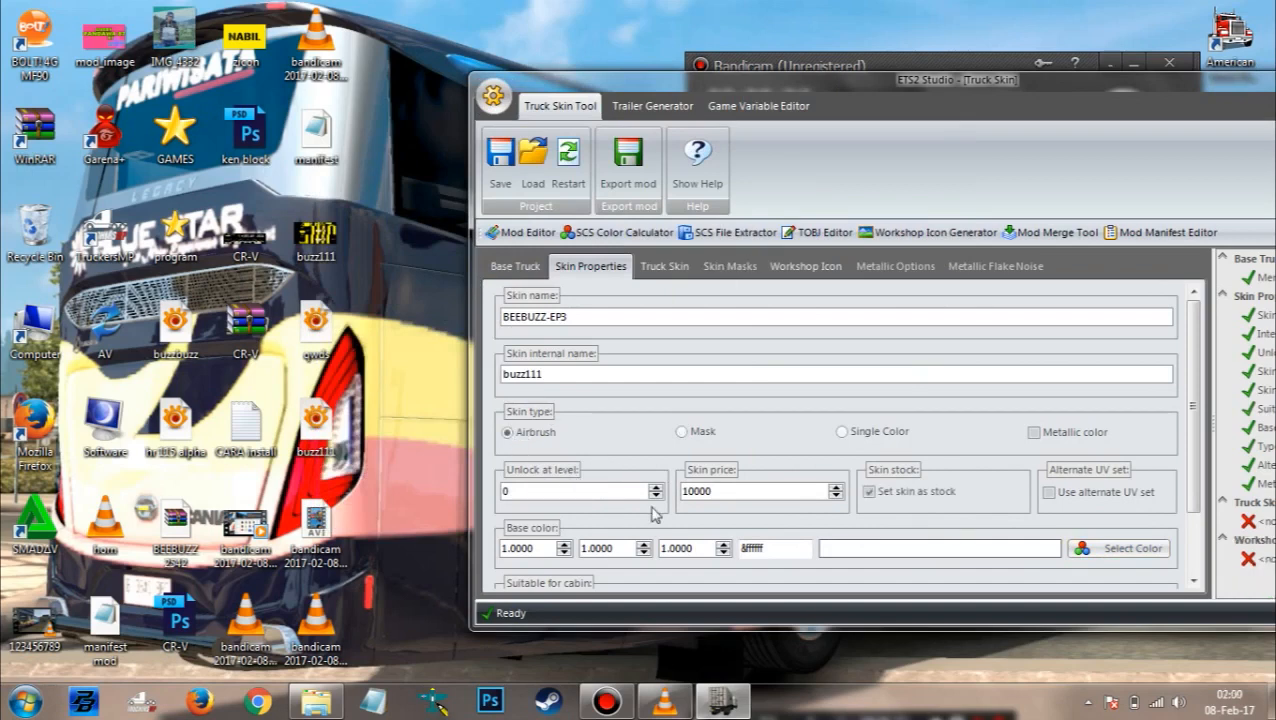
Step: Open the file selection dialog for the truck skin image
click(664, 268)
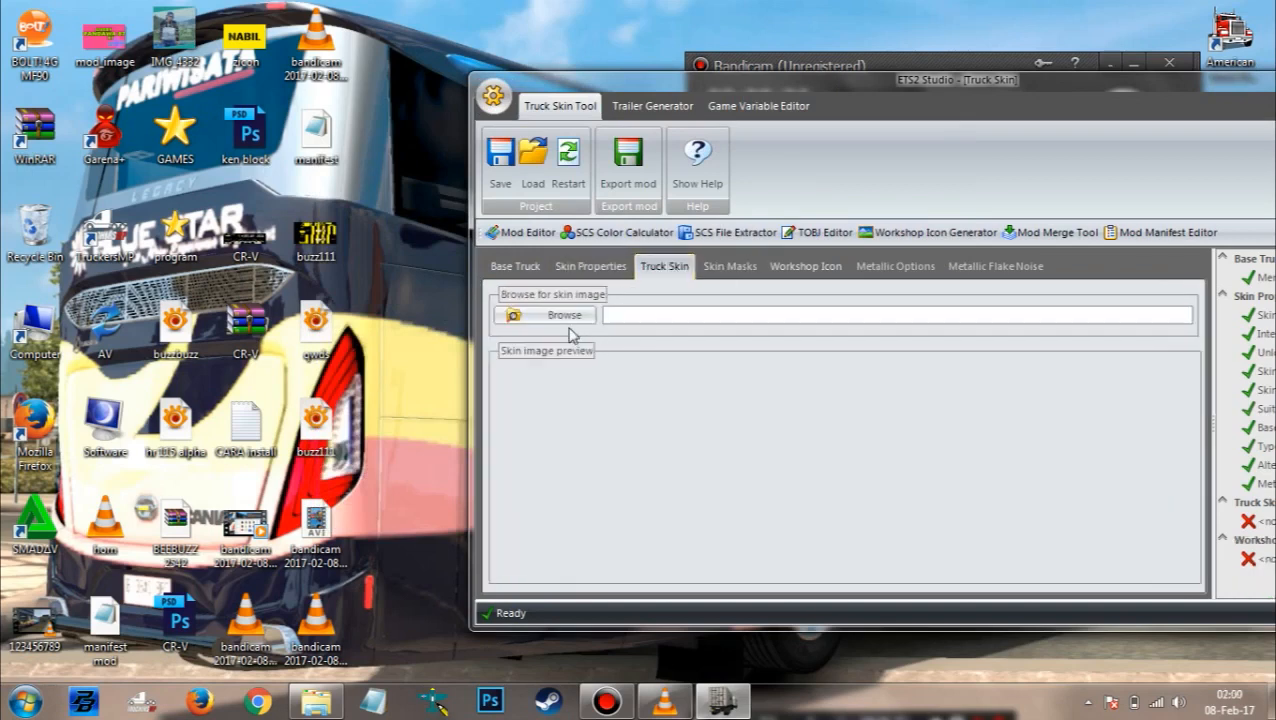
click(570, 318)
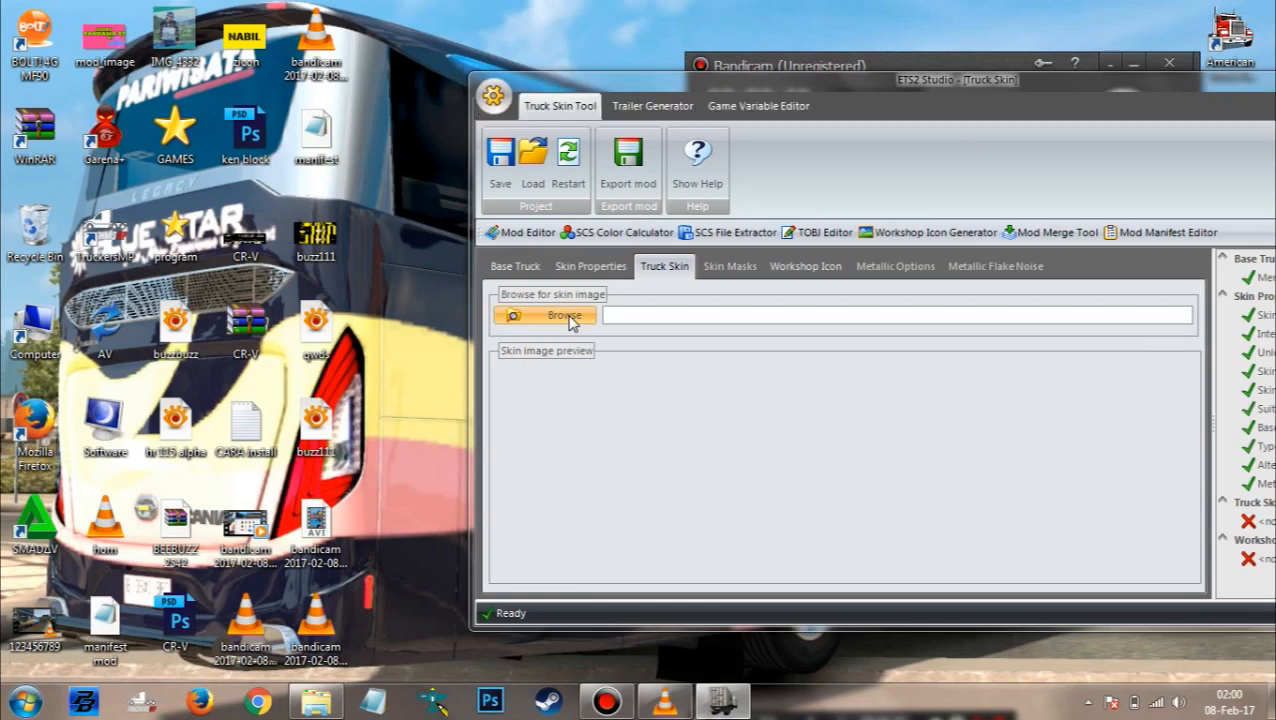
click(668, 704)
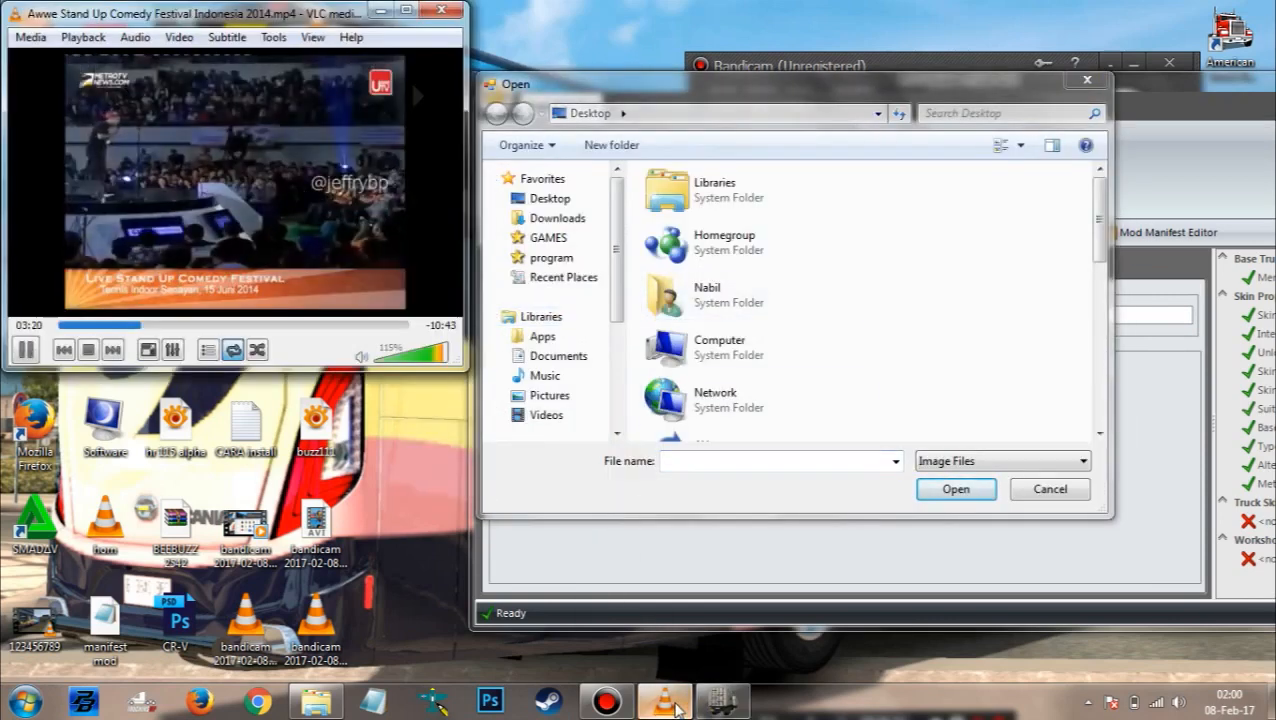
key(space)
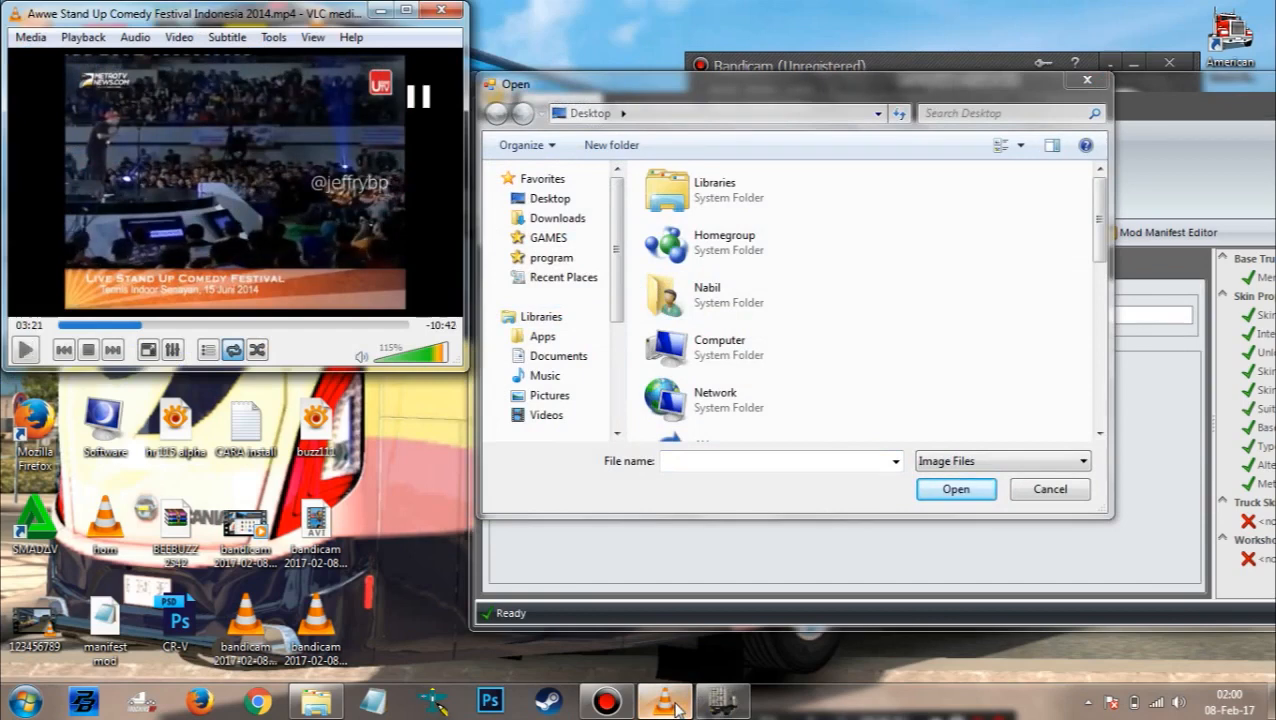
key(space)
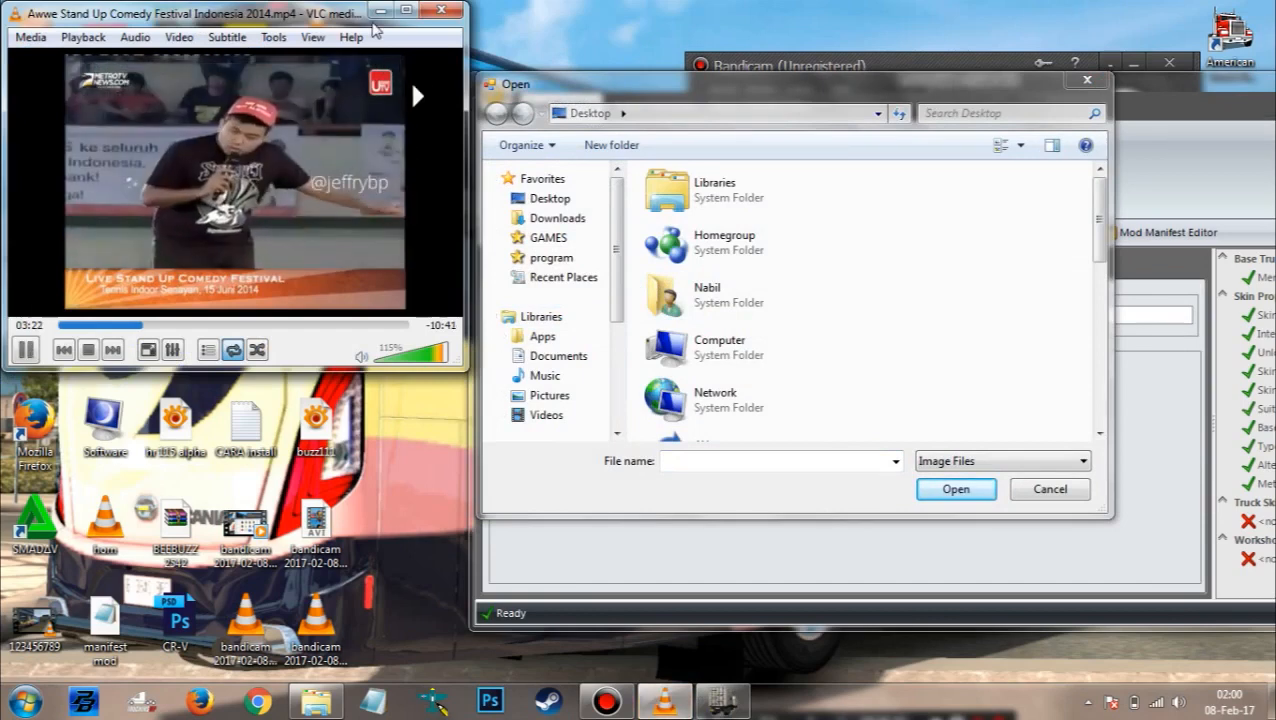
click(380, 12)
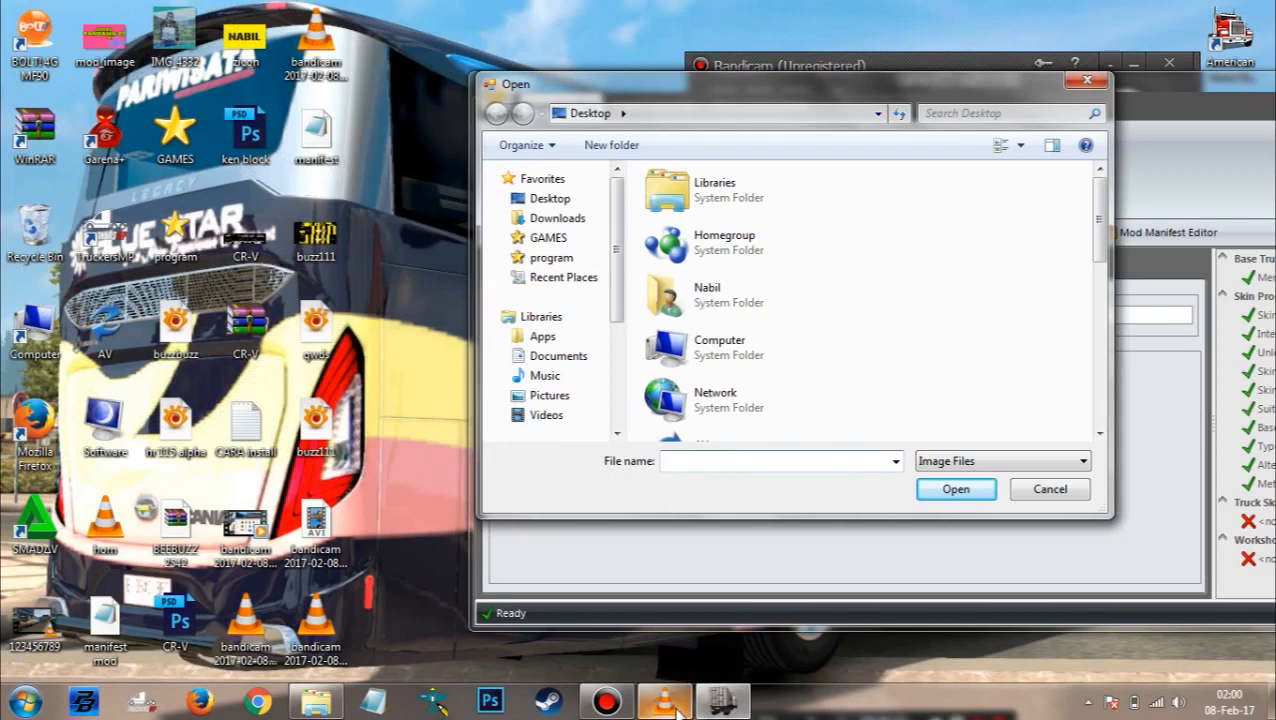
click(664, 700)
scroll(232, 331, down, 3)
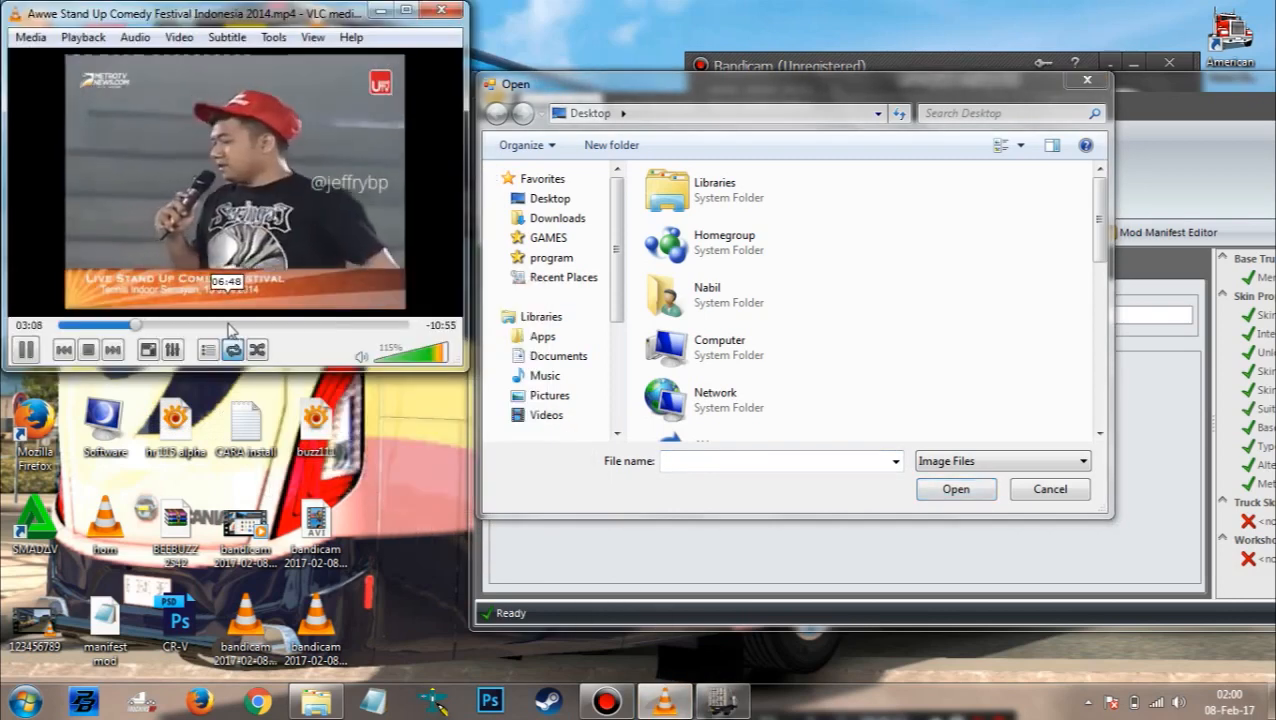
Step: Minimize the VLC video window and load buzz111.dds from the Desktop as the truck skin image
scroll(228, 331, down, 2)
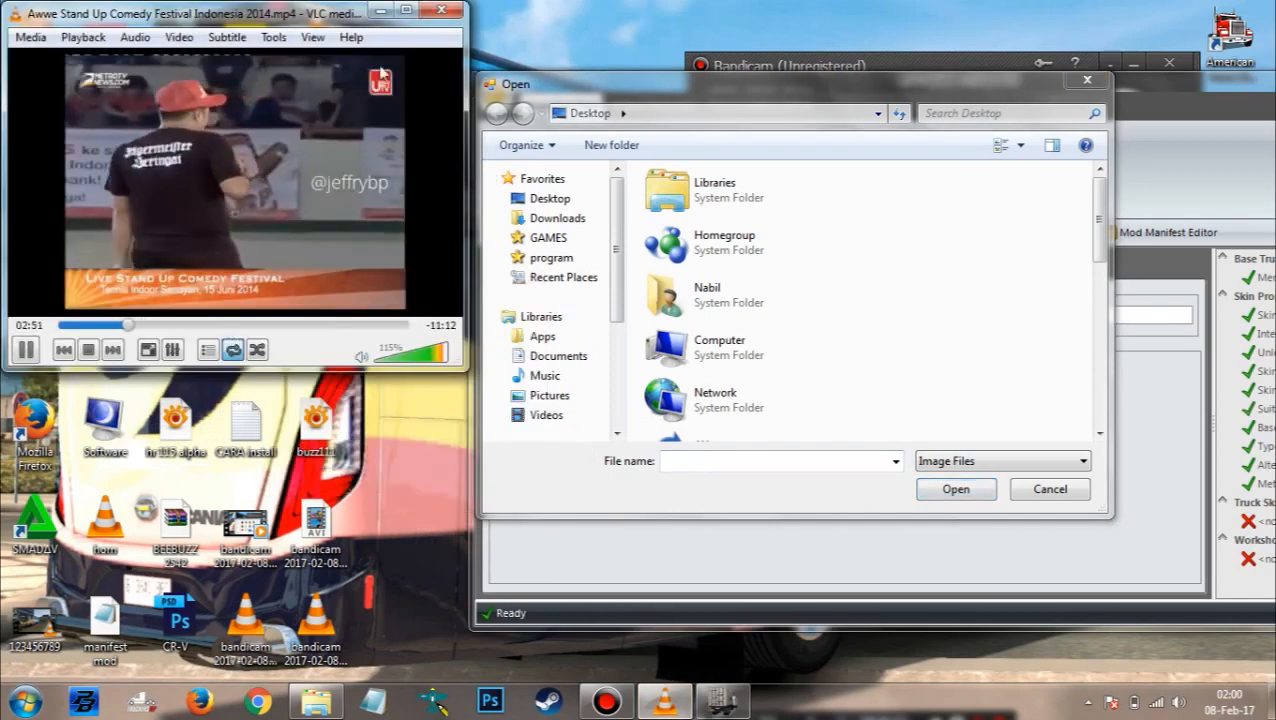
click(380, 12)
text(bn)
key(BackSpace)
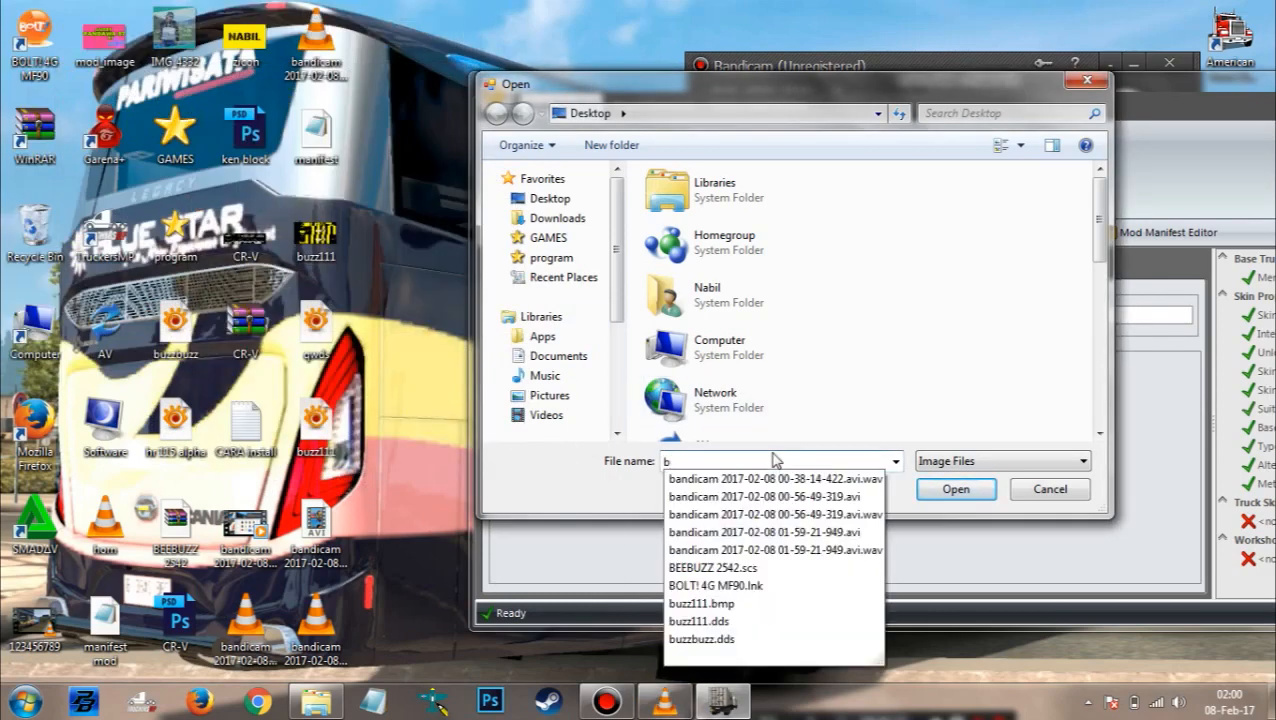
click(733, 622)
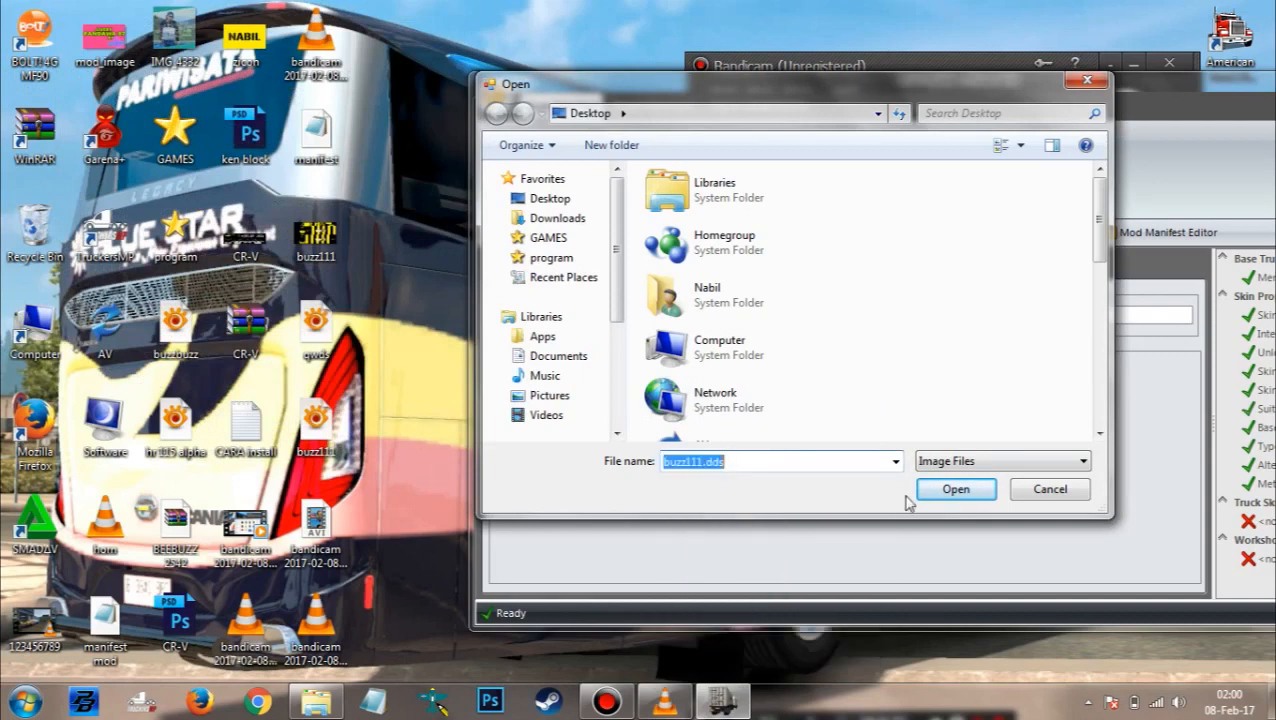
click(966, 491)
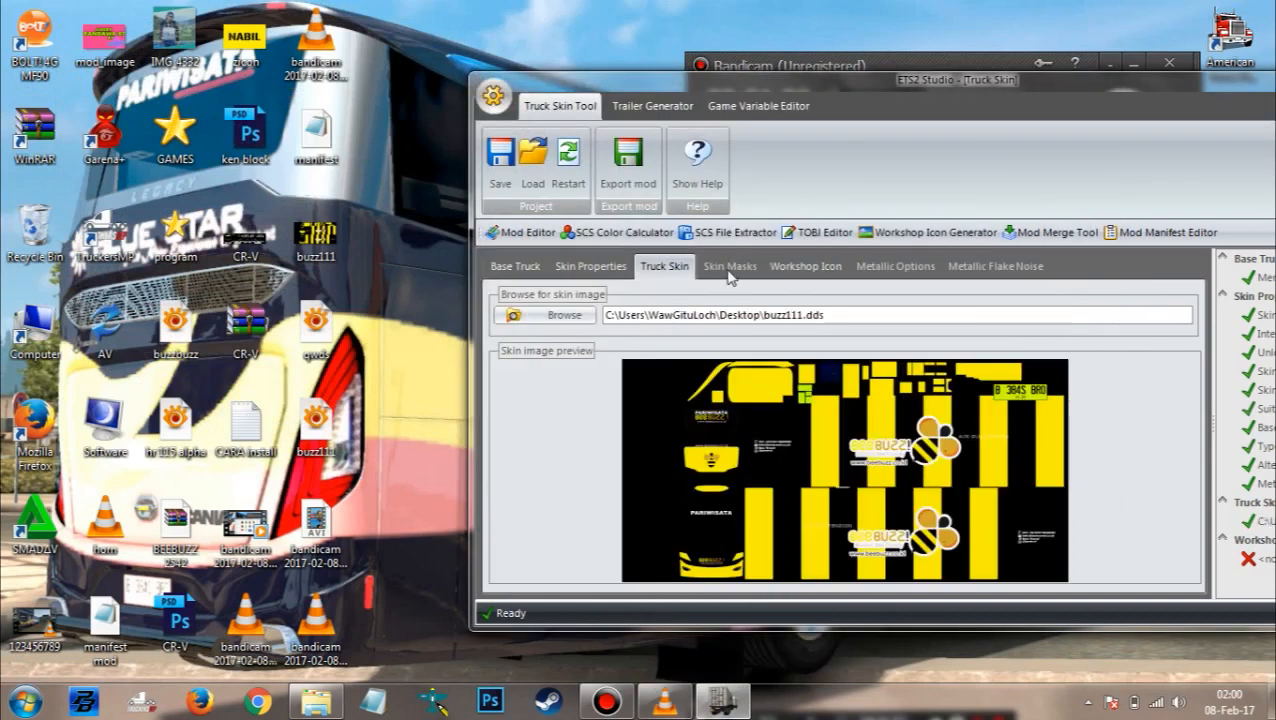
Step: Try the default paint job image as the workshop icon
click(818, 272)
click(590, 297)
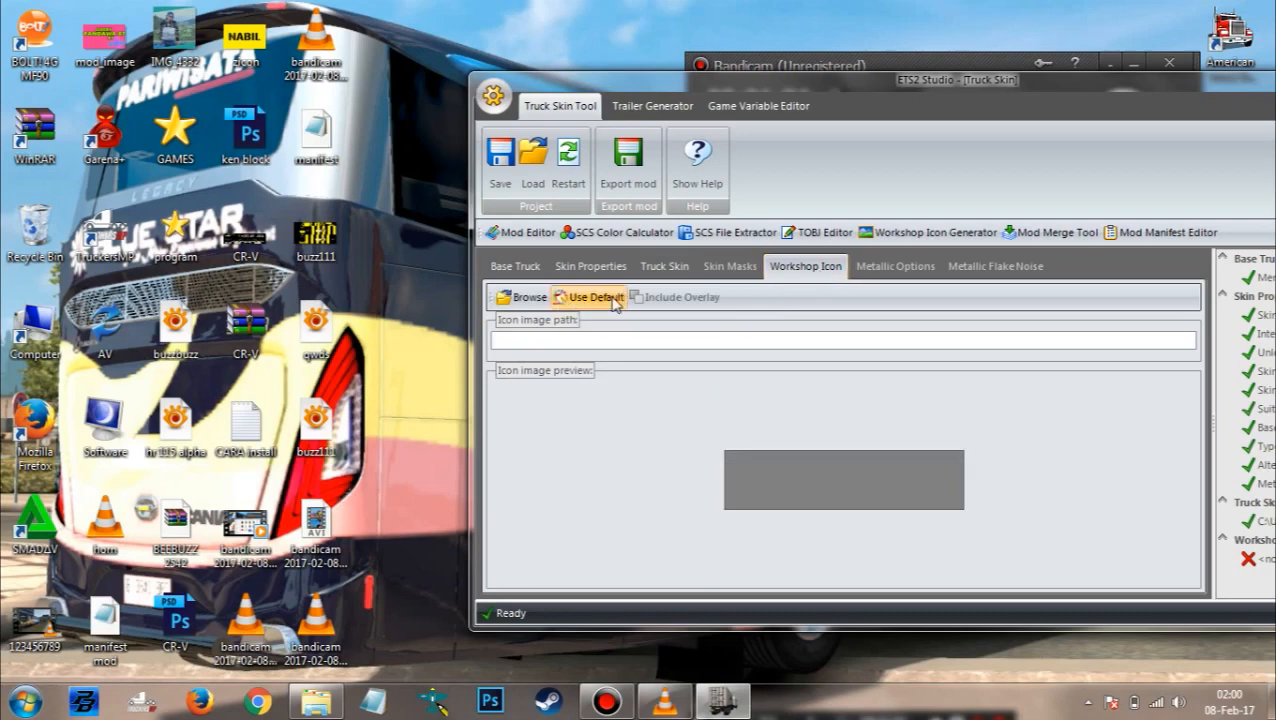
click(676, 298)
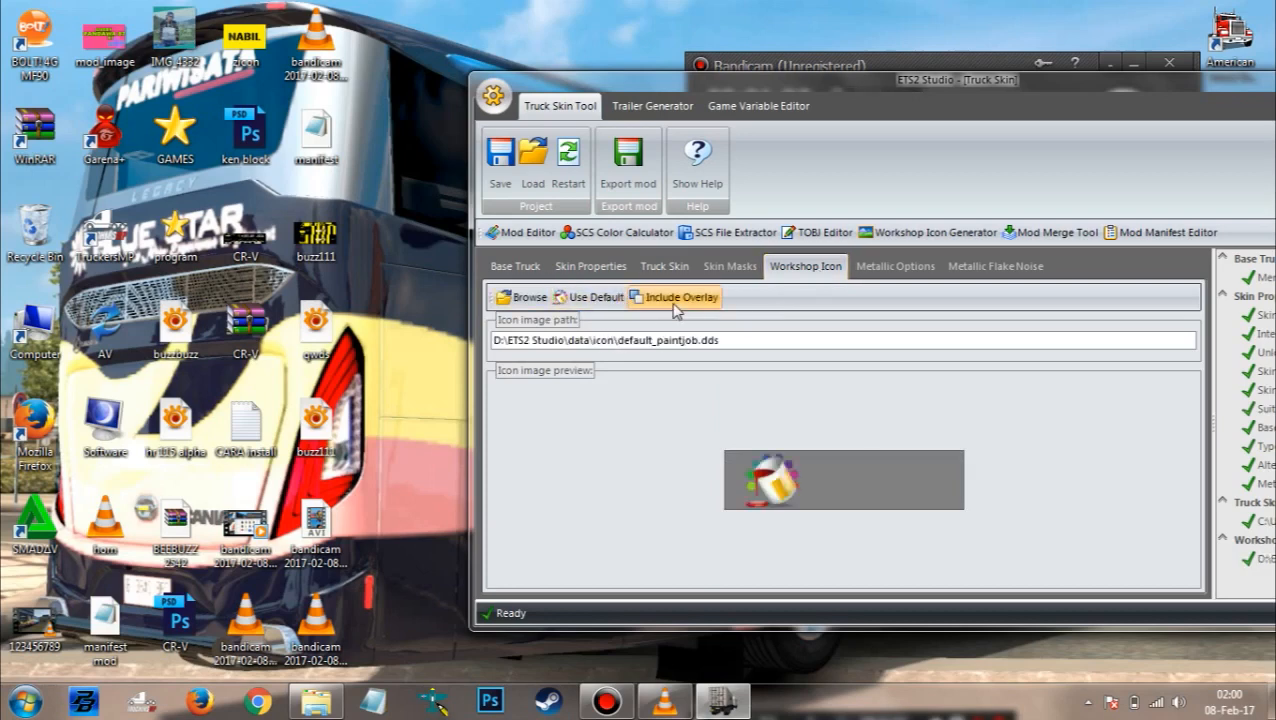
Step: Set the workshop icon to the ZTMEPAT SKIN image from D:\MOD\SKIN and include the overlay
click(525, 297)
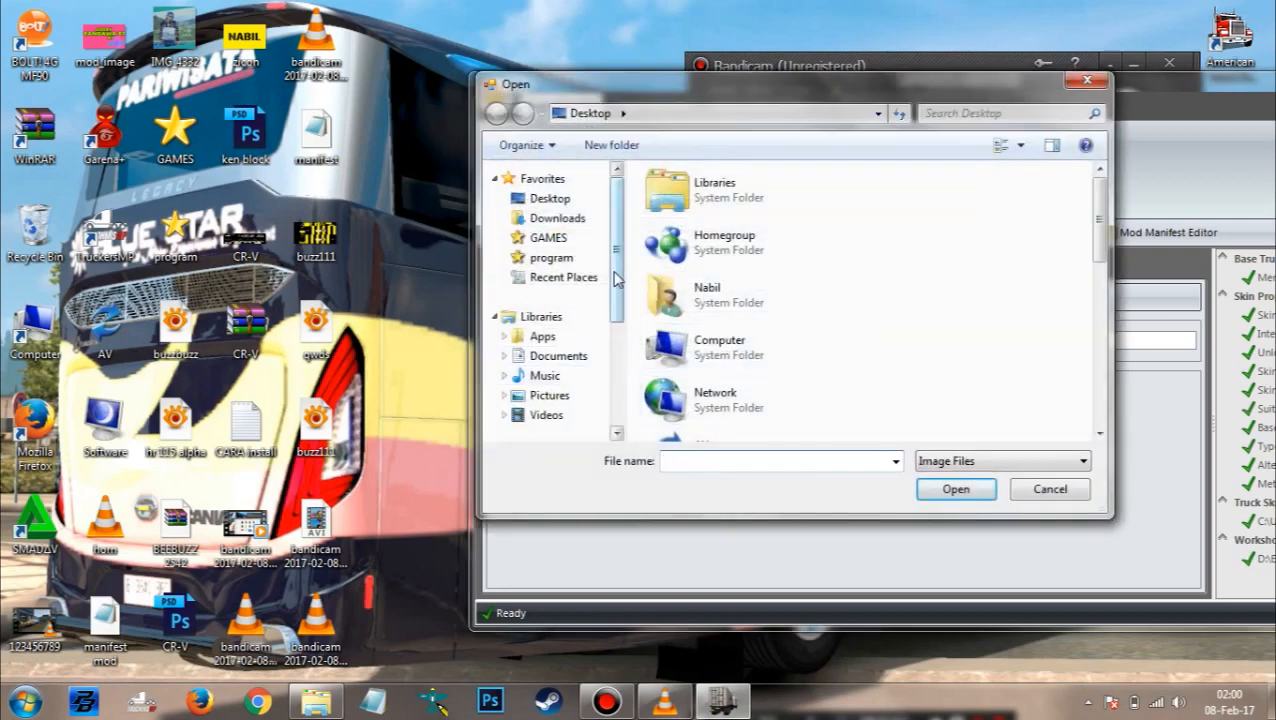
scroll(614, 280, down, 3)
click(555, 347)
scroll(745, 424, down, 1)
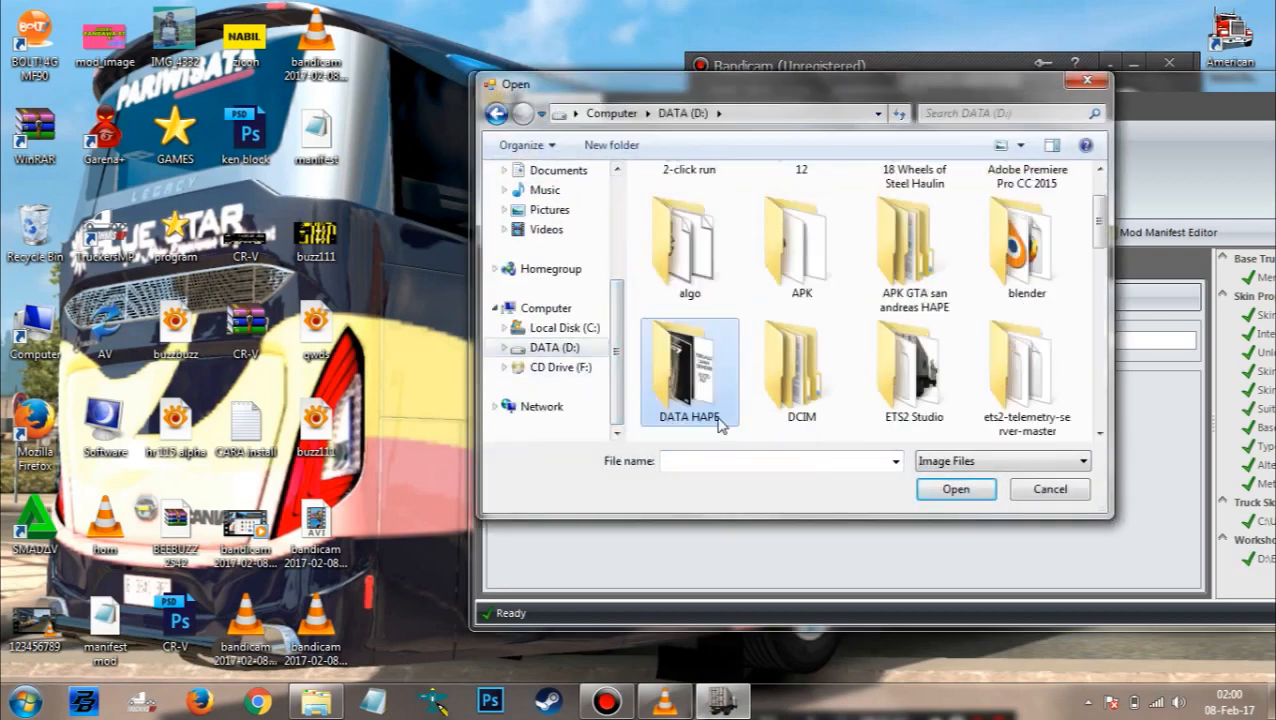
scroll(718, 425, down, 2)
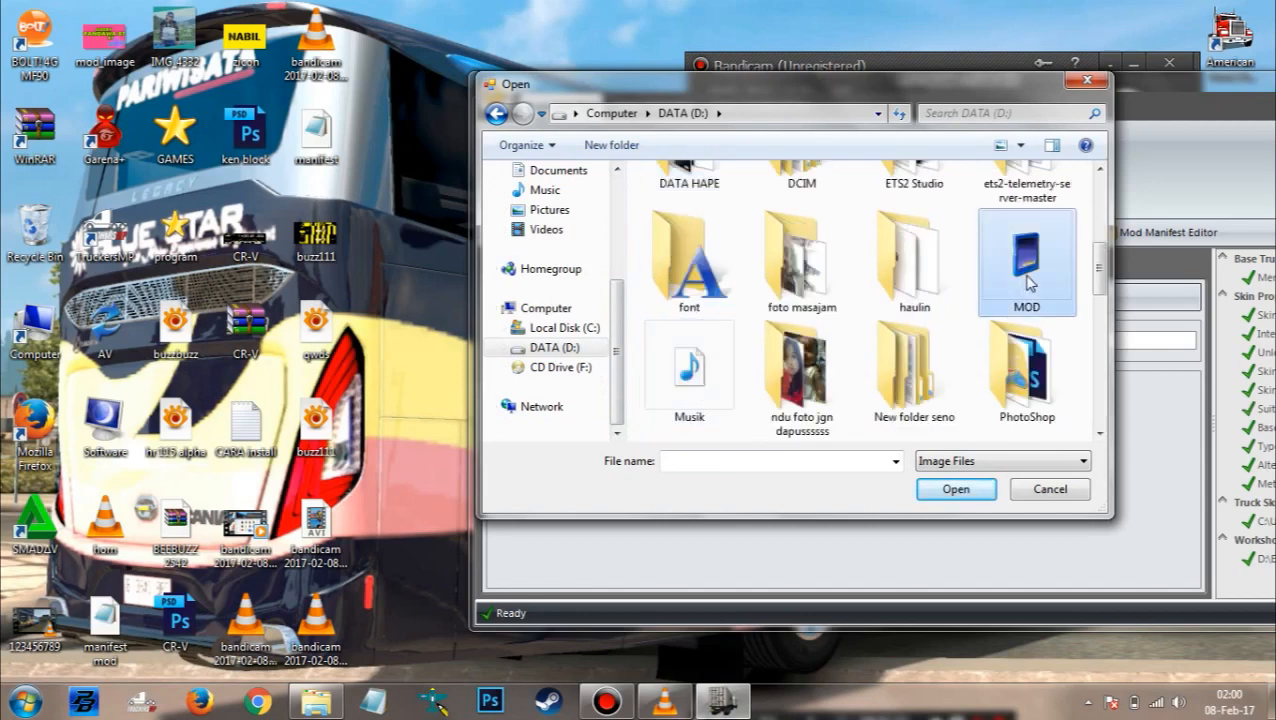
double_click(1028, 268)
double_click(712, 337)
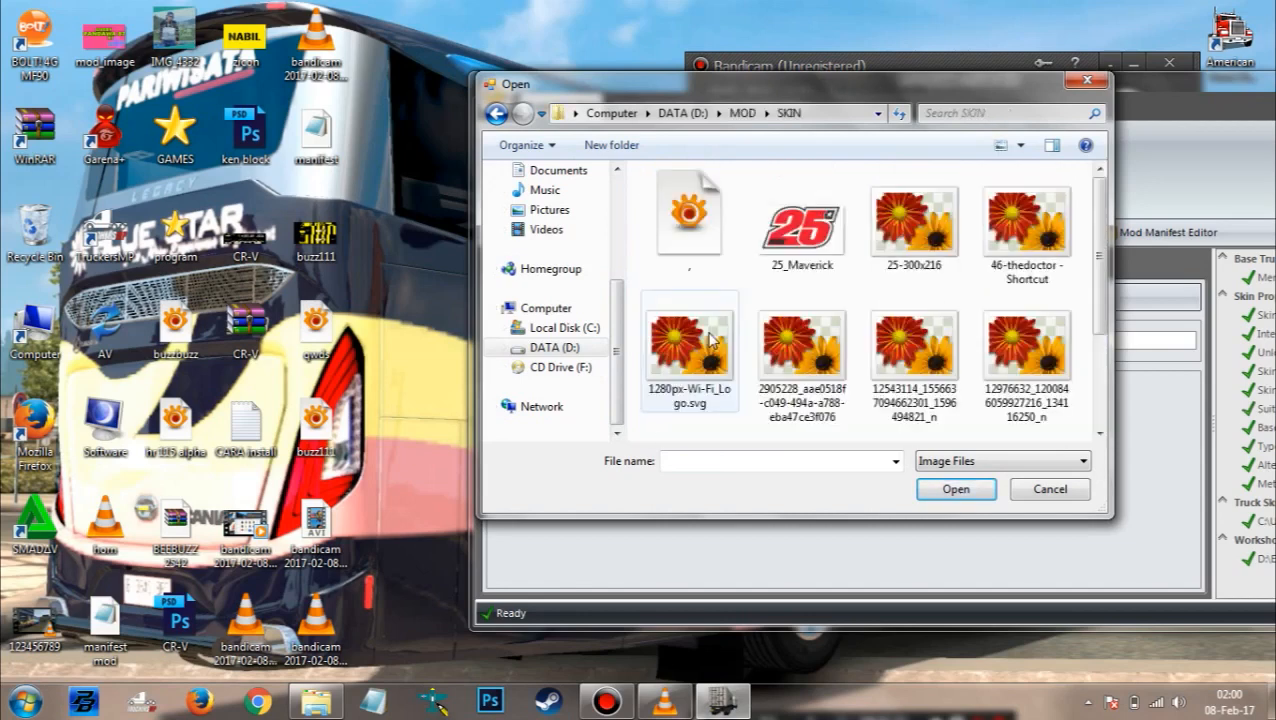
scroll(712, 340, down, 5)
click(800, 382)
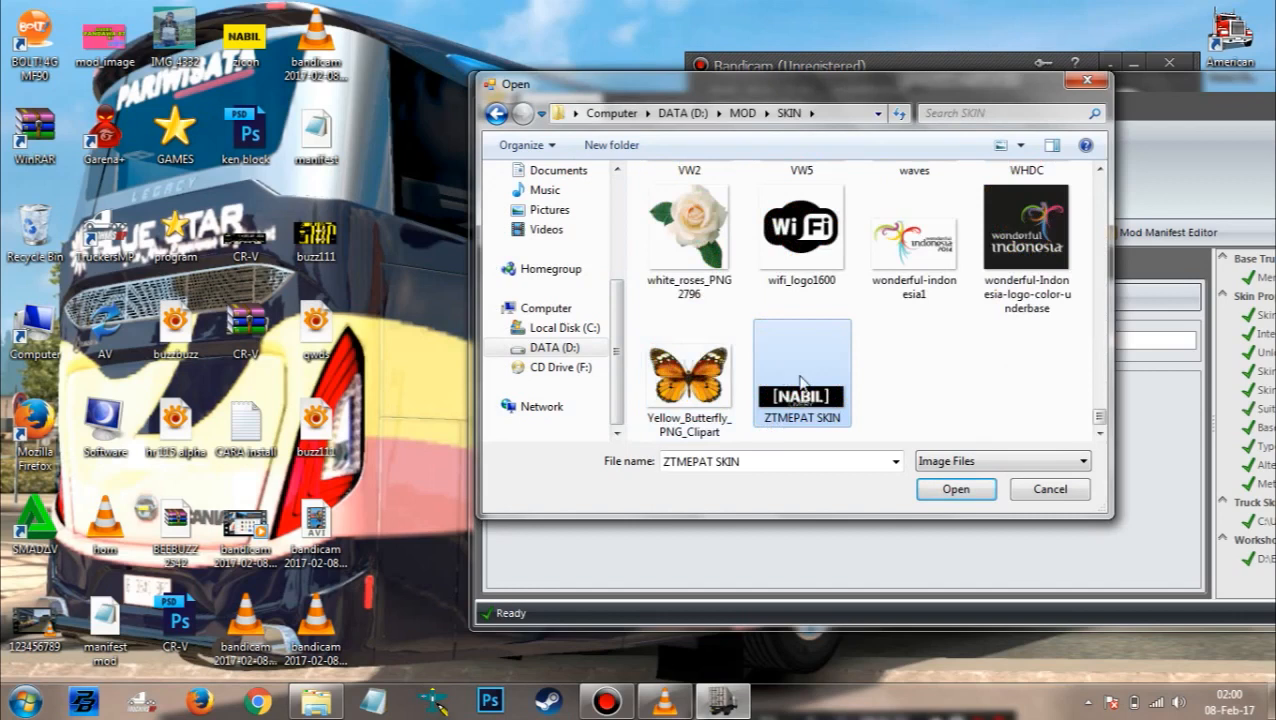
click(953, 490)
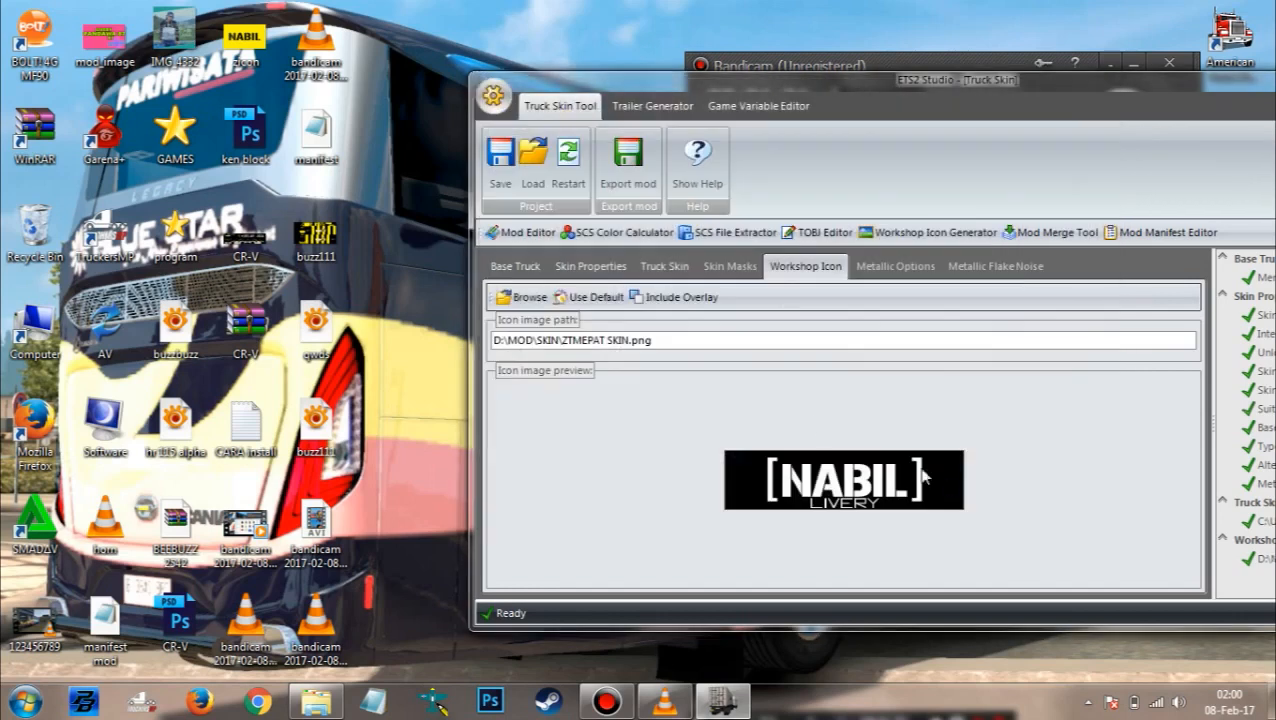
click(675, 297)
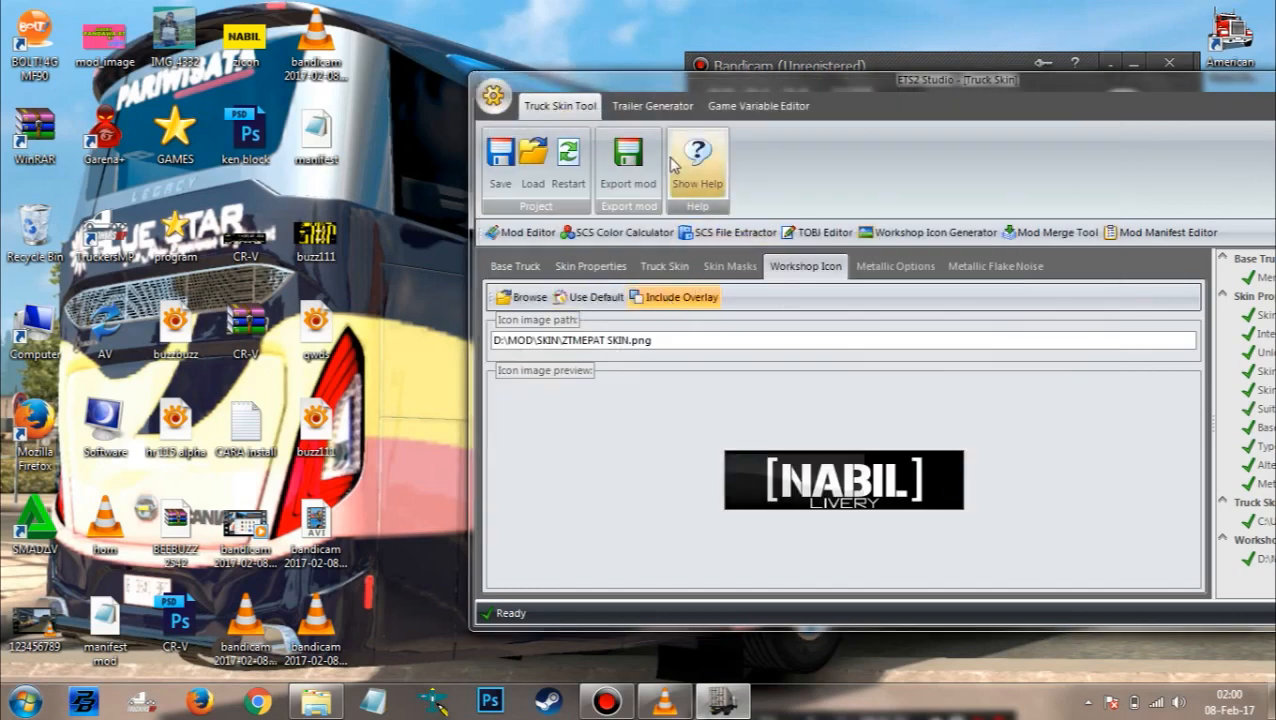
Step: Export the truck skin mod to the Desktop as an SCS file named bee_ep3 and close ETS2 Studio
click(628, 178)
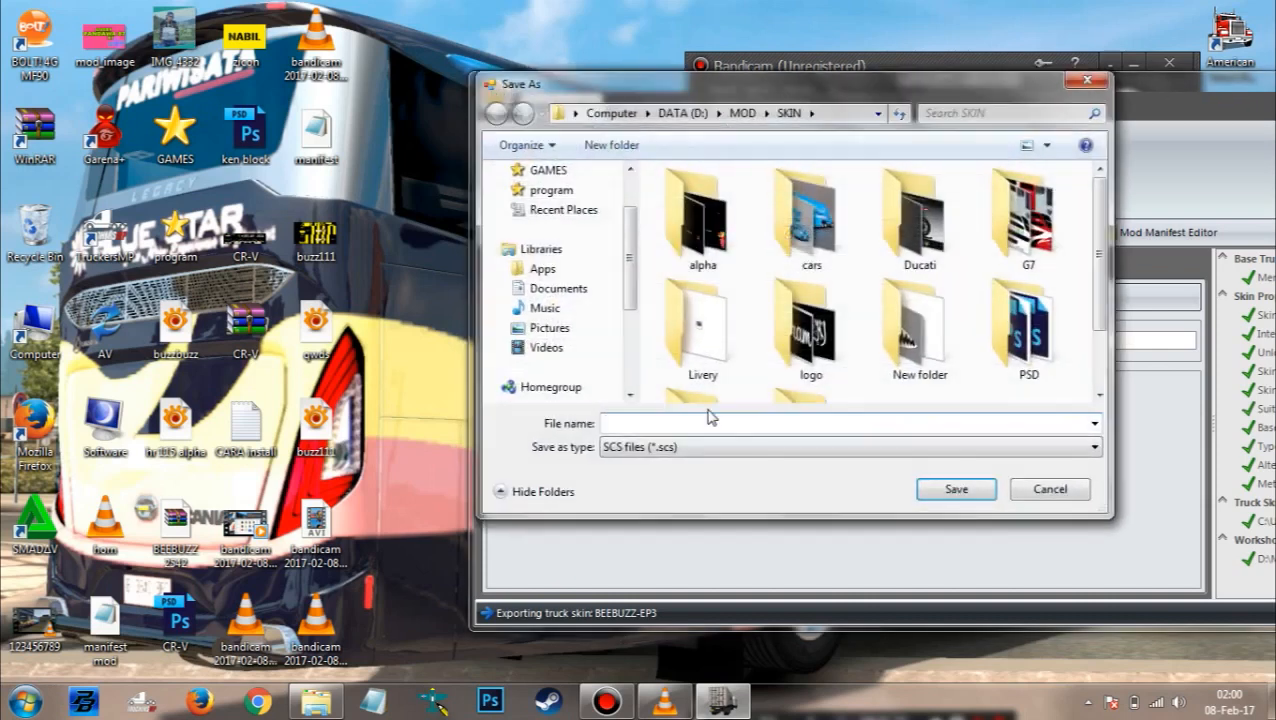
scroll(598, 208, up, 2)
click(578, 198)
click(713, 423)
text(bee)
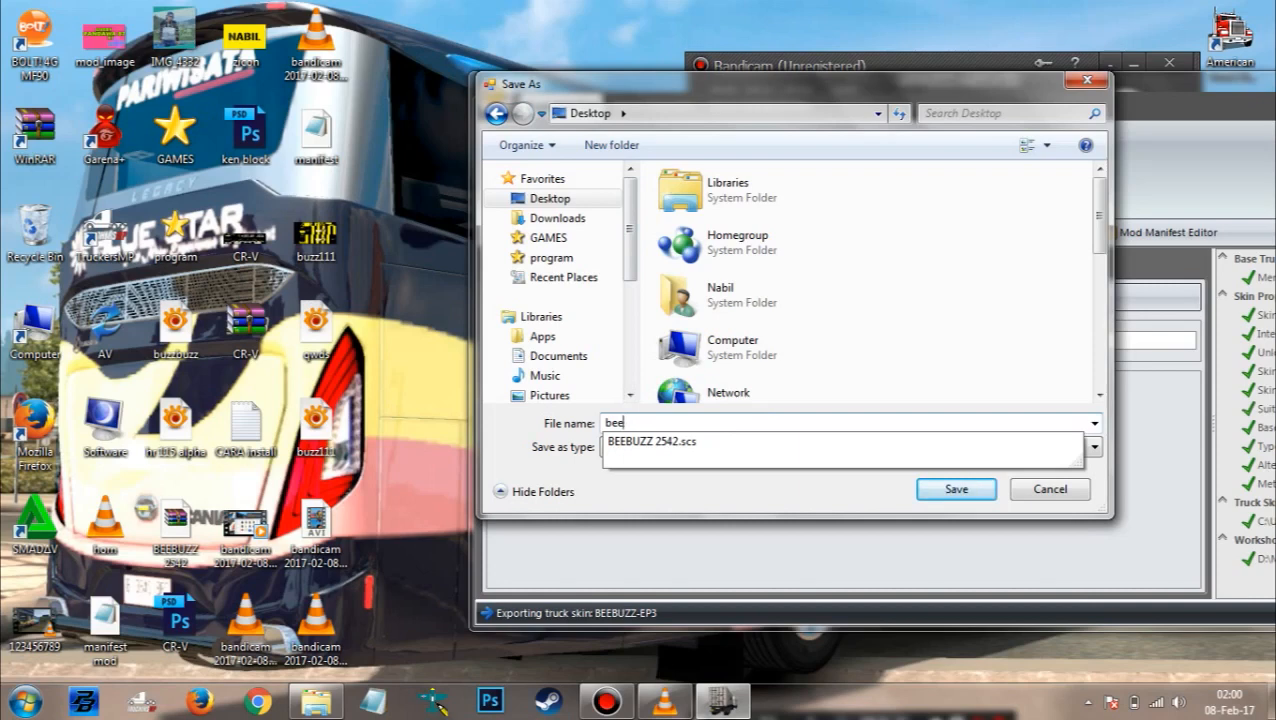
text(_ep3)
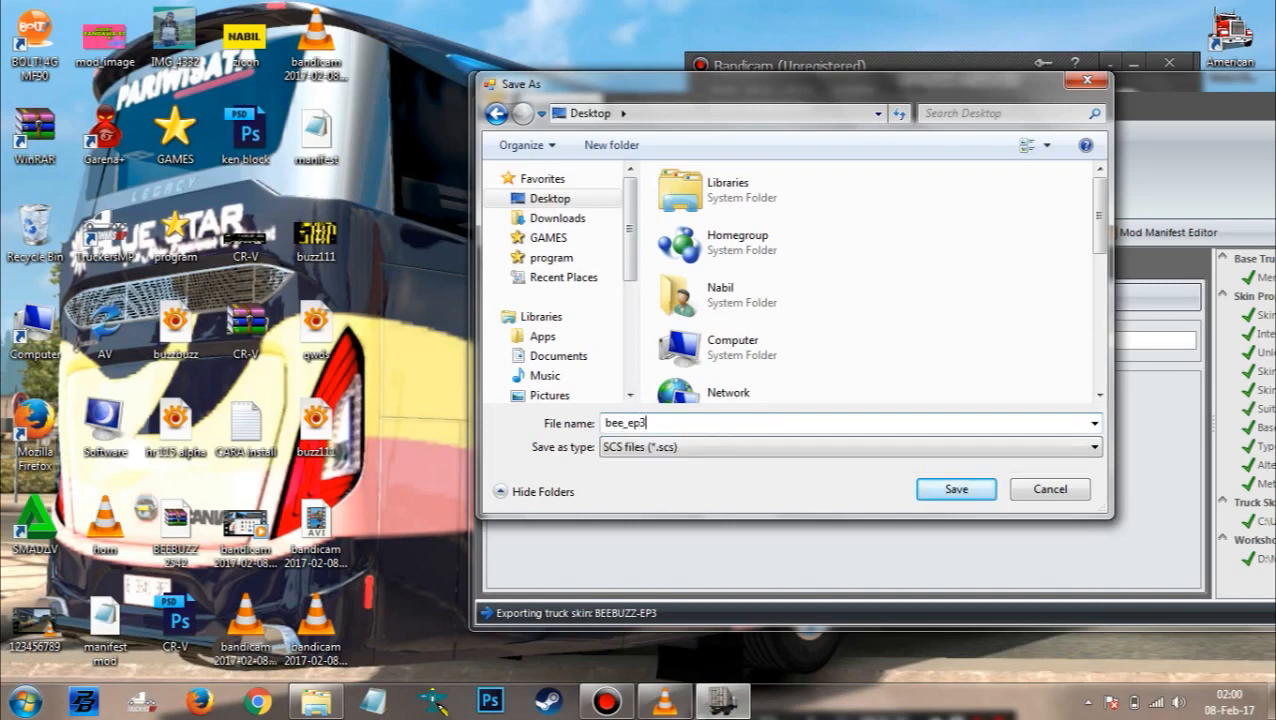
key(Return)
drag(1093, 88, 907, 101)
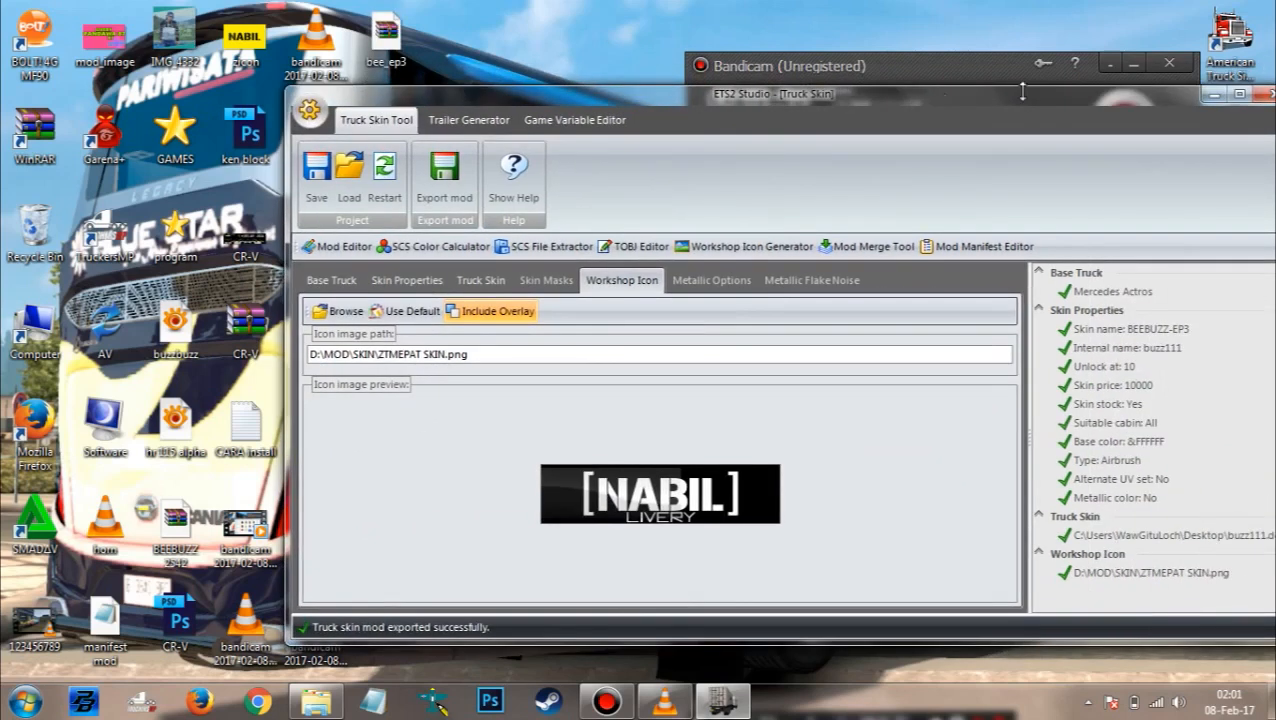
click(1254, 93)
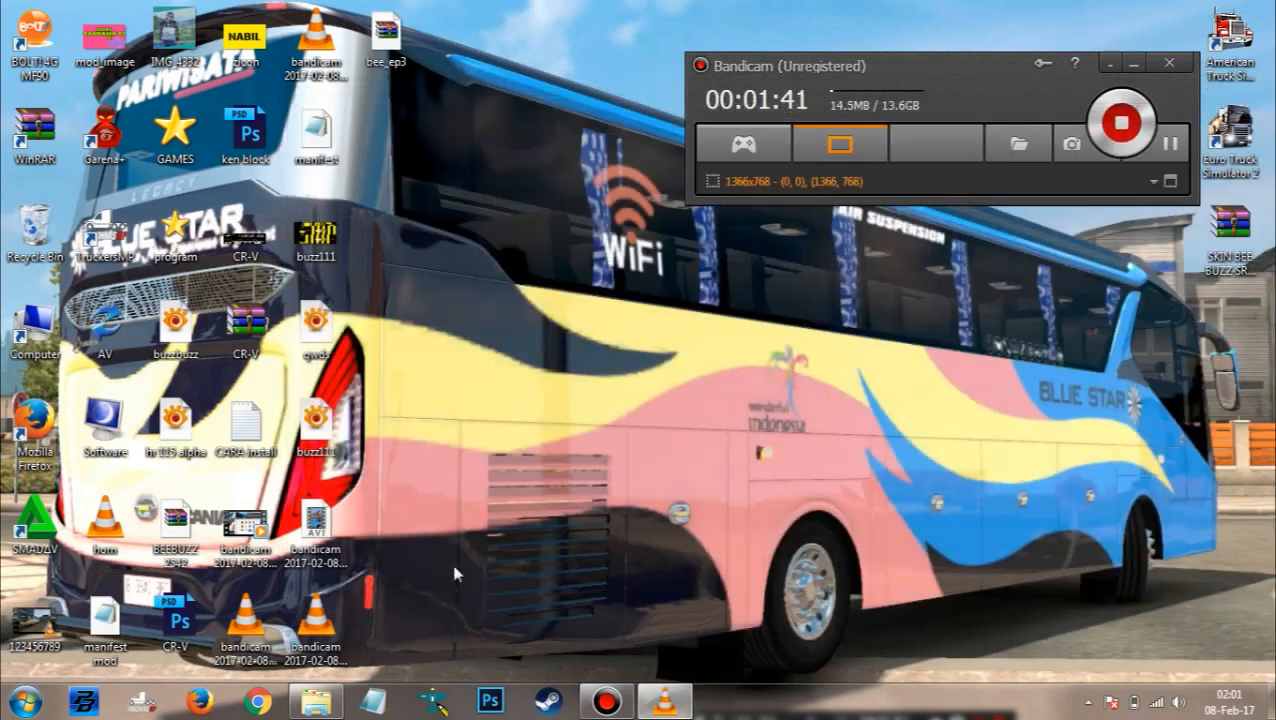
Step: Open the def folder of the bee_ep3 archive, and open the EP3 bus mod archive from the game's mod folder in WinRAR
double_click(403, 47)
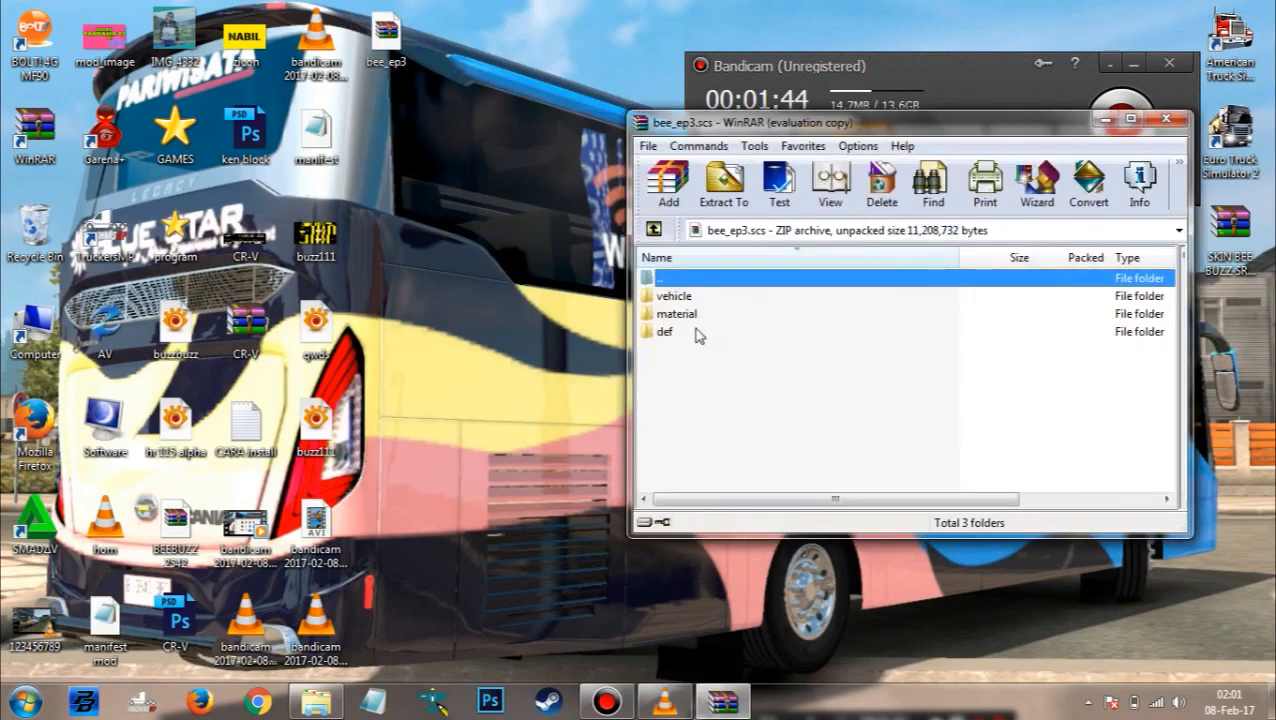
double_click(697, 330)
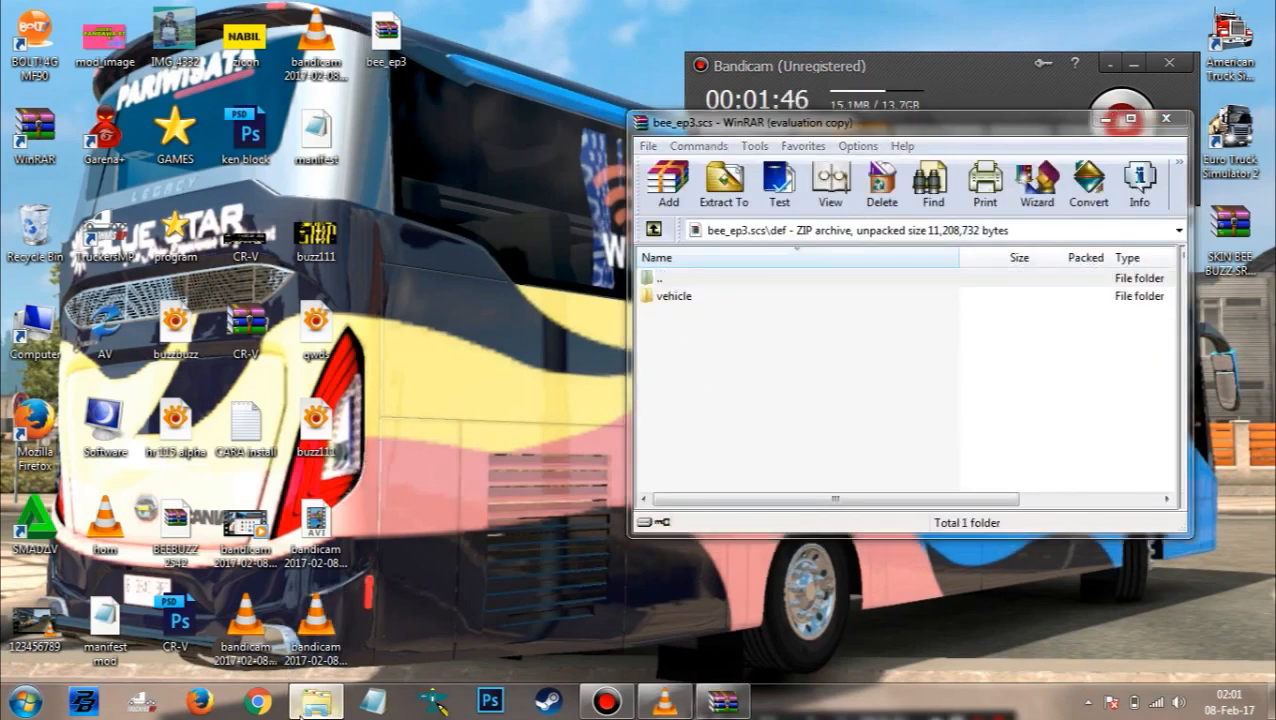
click(305, 701)
scroll(897, 543, down, 3)
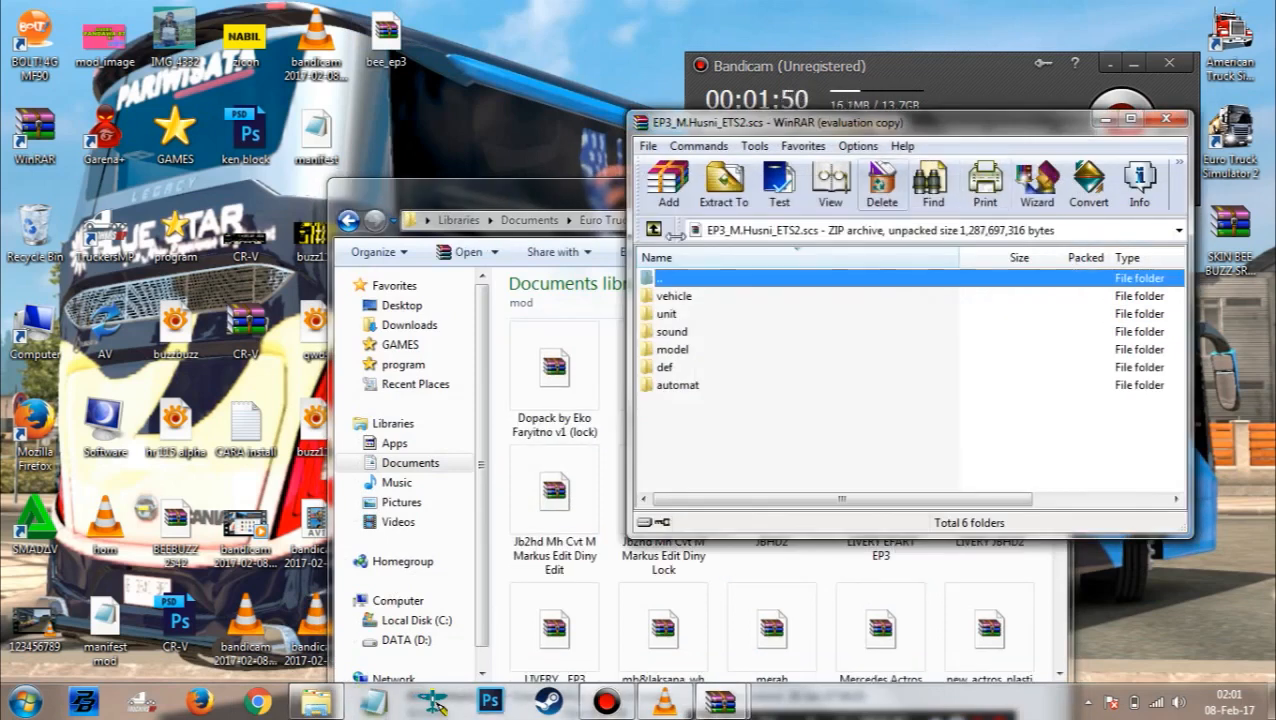
click(606, 204)
click(986, 188)
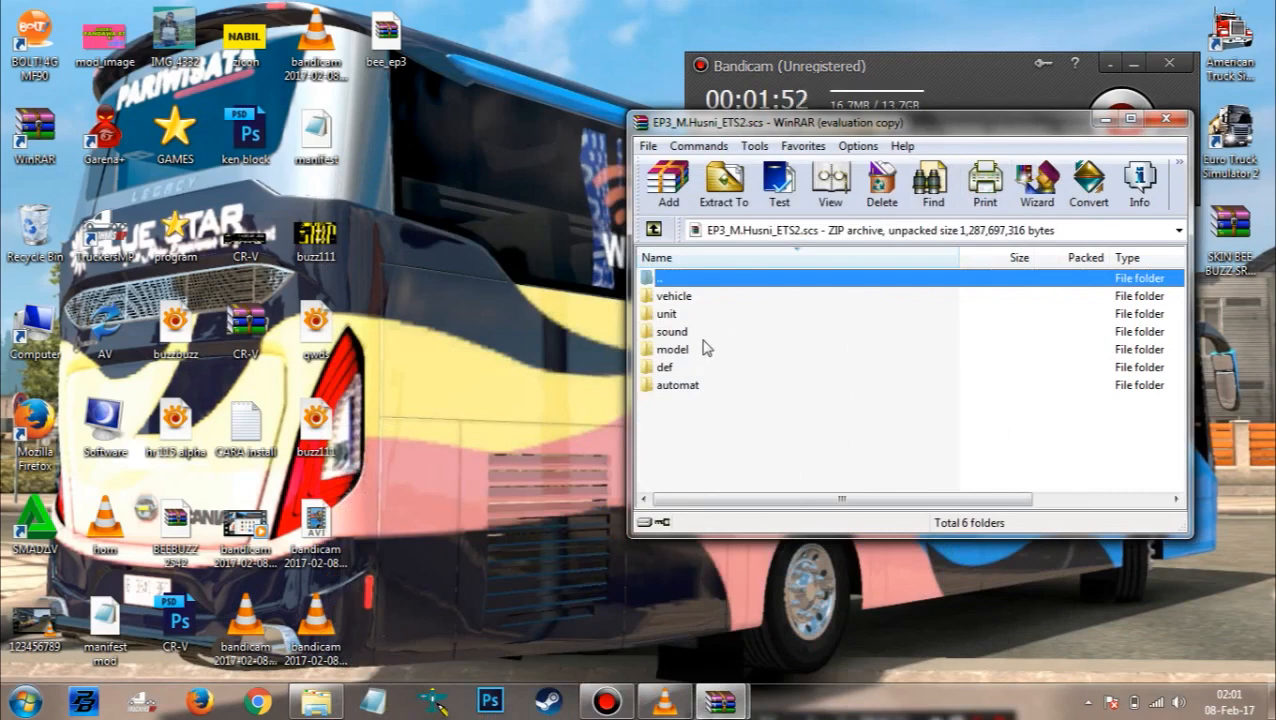
Step: Find the bus folder under def\vehicle\truck in the EP3 bus archive and copy its name, mercedes.jetsetmh
double_click(665, 367)
double_click(690, 313)
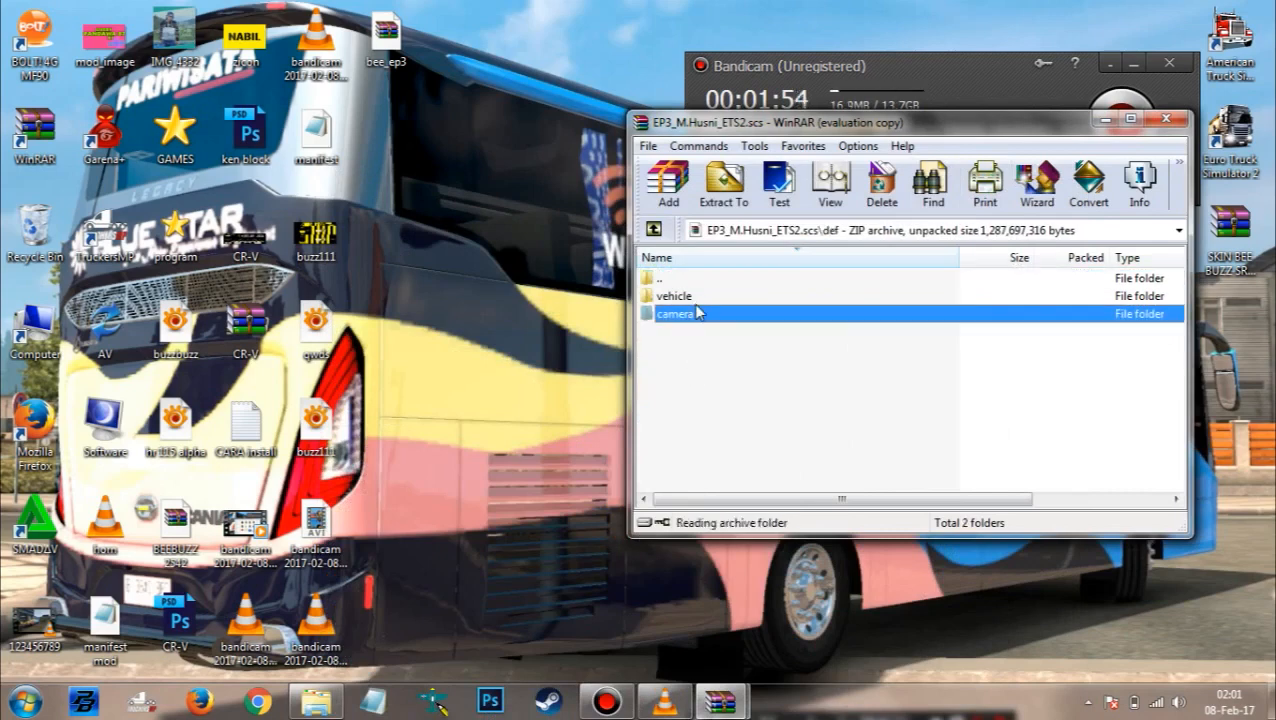
double_click(697, 284)
double_click(690, 297)
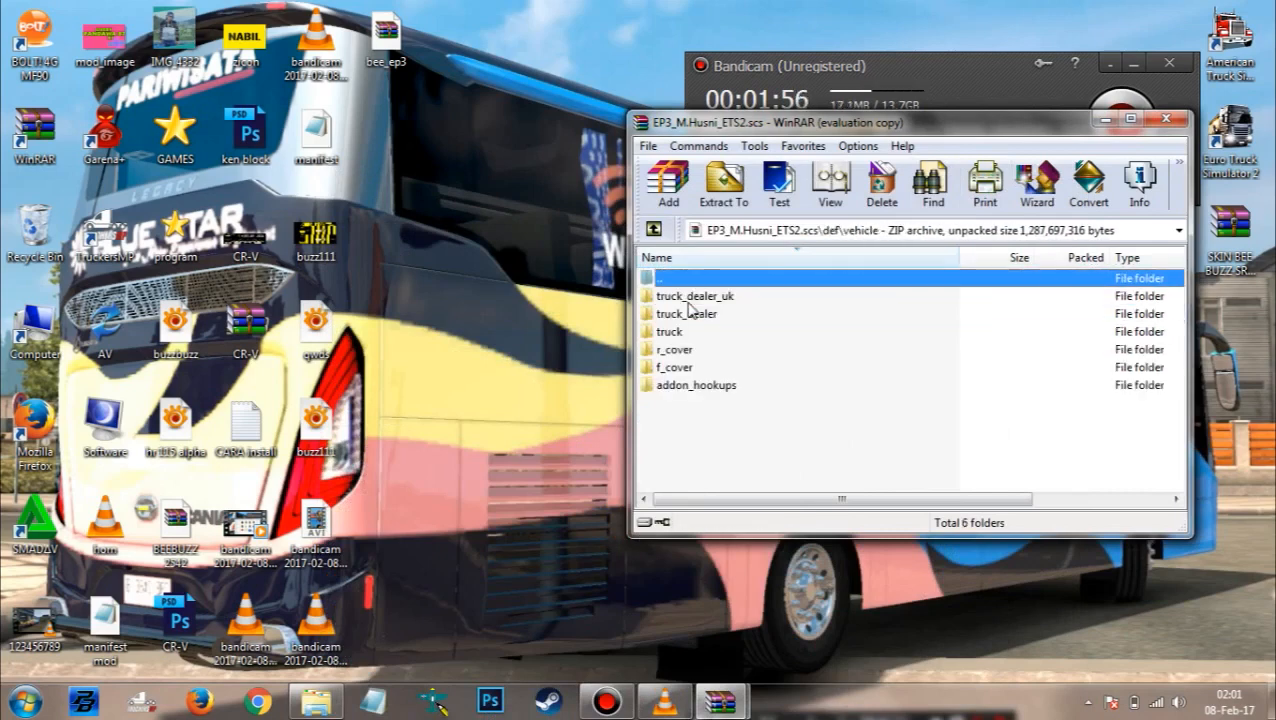
double_click(672, 332)
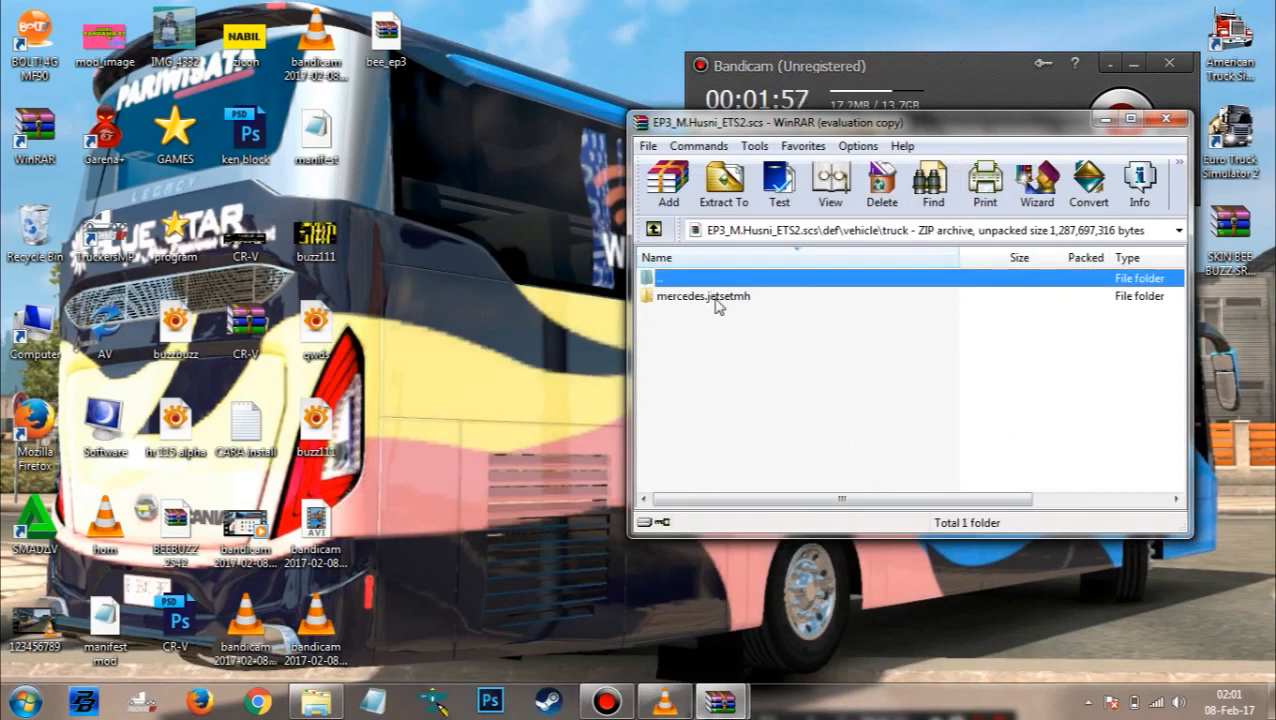
double_click(718, 298)
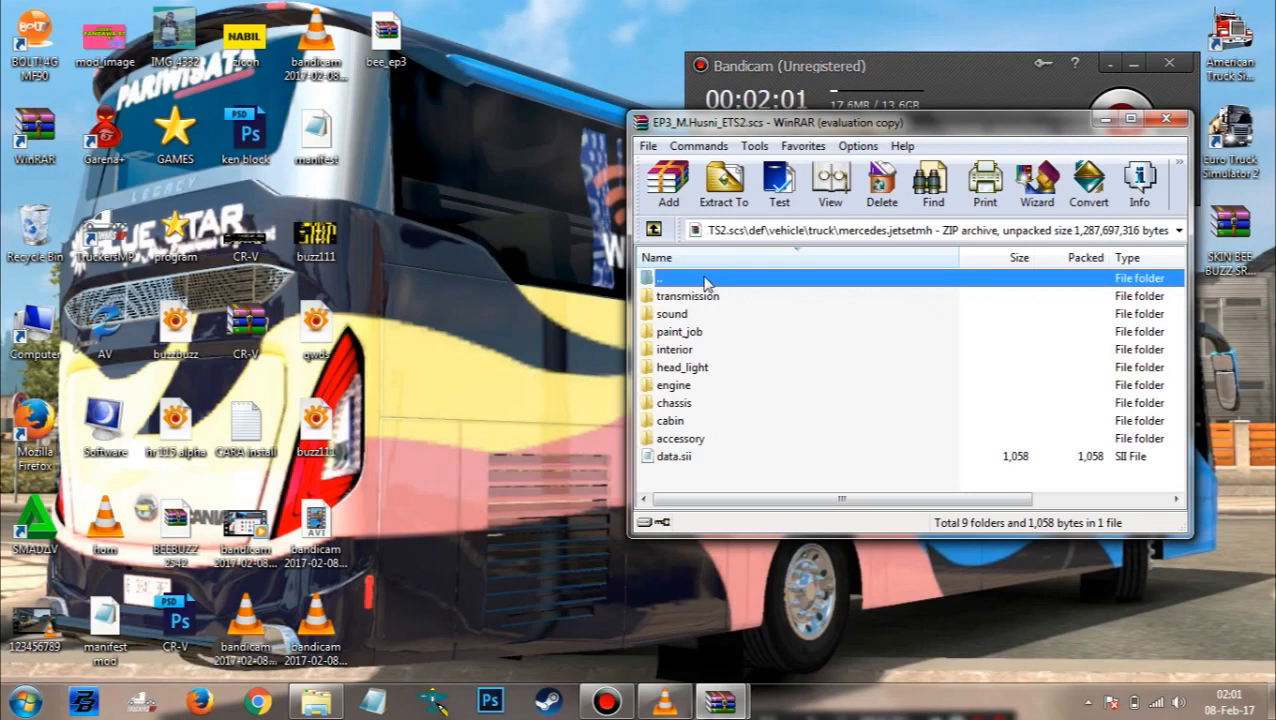
double_click(705, 280)
click(712, 300)
key(ctrl+c)
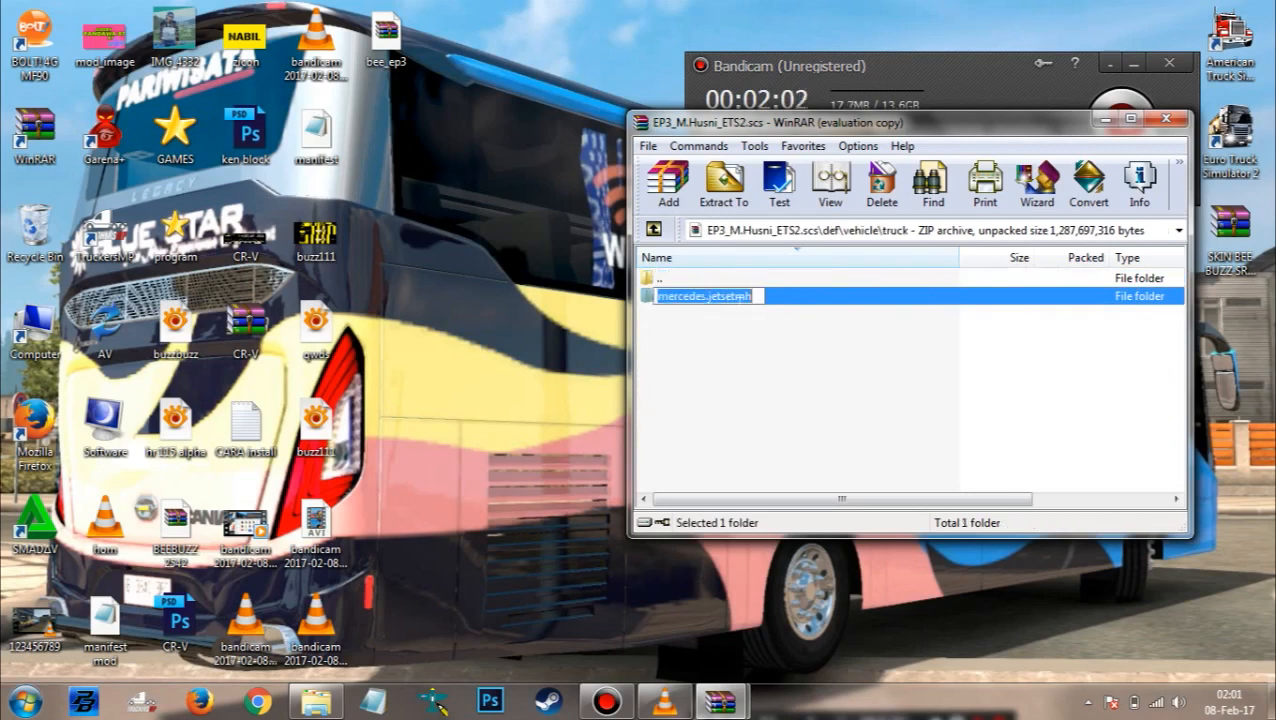
Step: Place the two archives side by side and rename the folder under def\vehicle\truck in bee_ep3.scs to mercedes.jetsetmh
drag(858, 122, 346, 129)
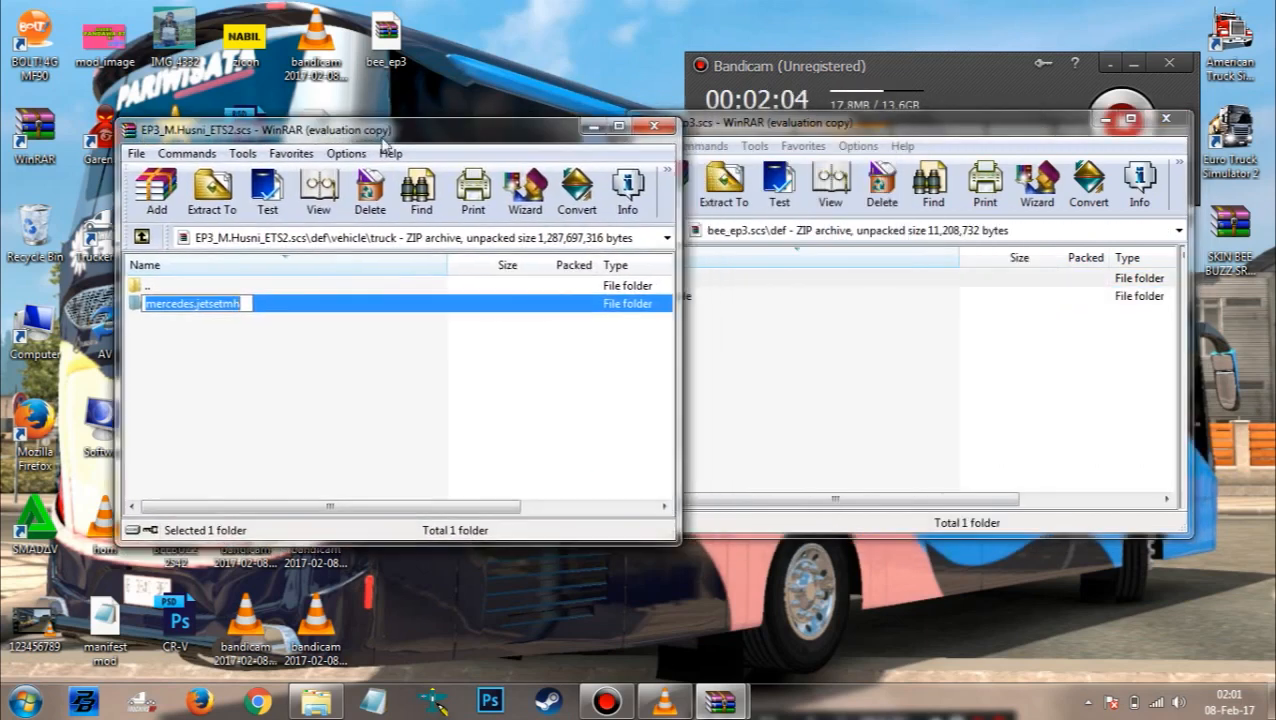
click(750, 298)
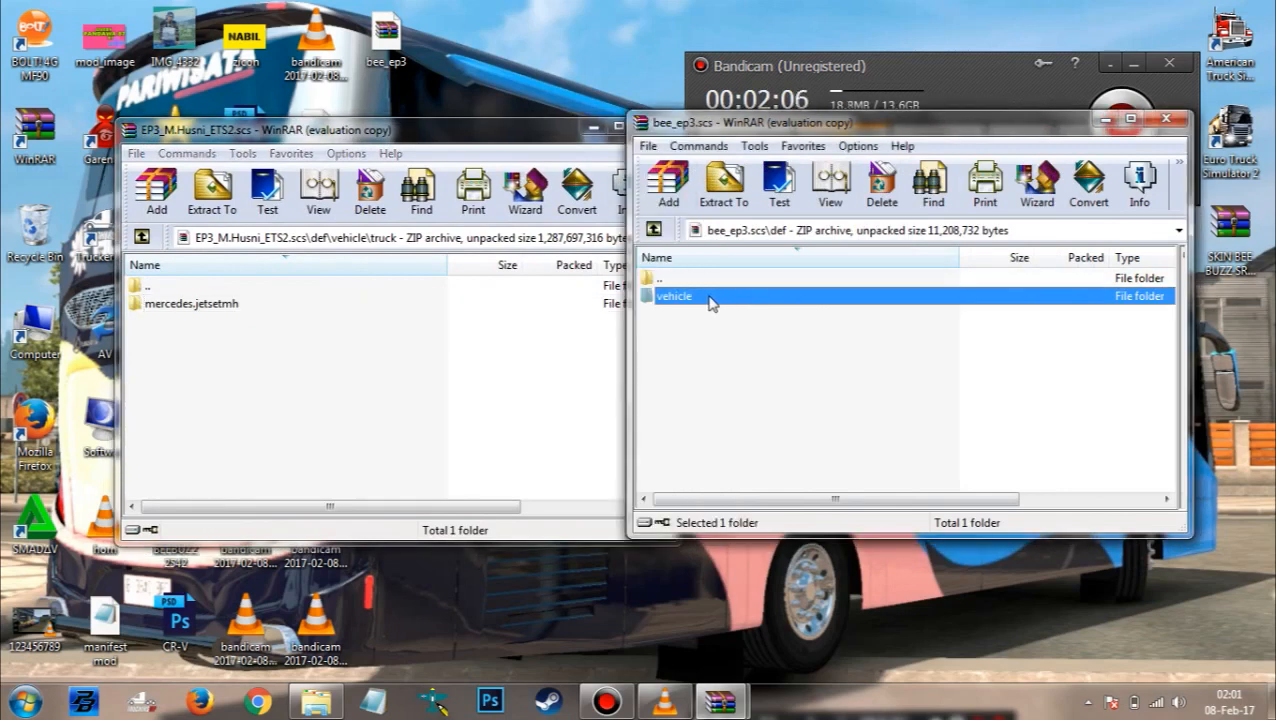
double_click(710, 298)
double_click(706, 298)
click(705, 298)
click(704, 298)
key(ctrl+v)
key(Return)
Step: In the renamed folder's paint_job\buzz111.sii, replace mercedes.actros with mercedes.jetsetmh, save it into the archive and close bee_ep3.scs
double_click(716, 297)
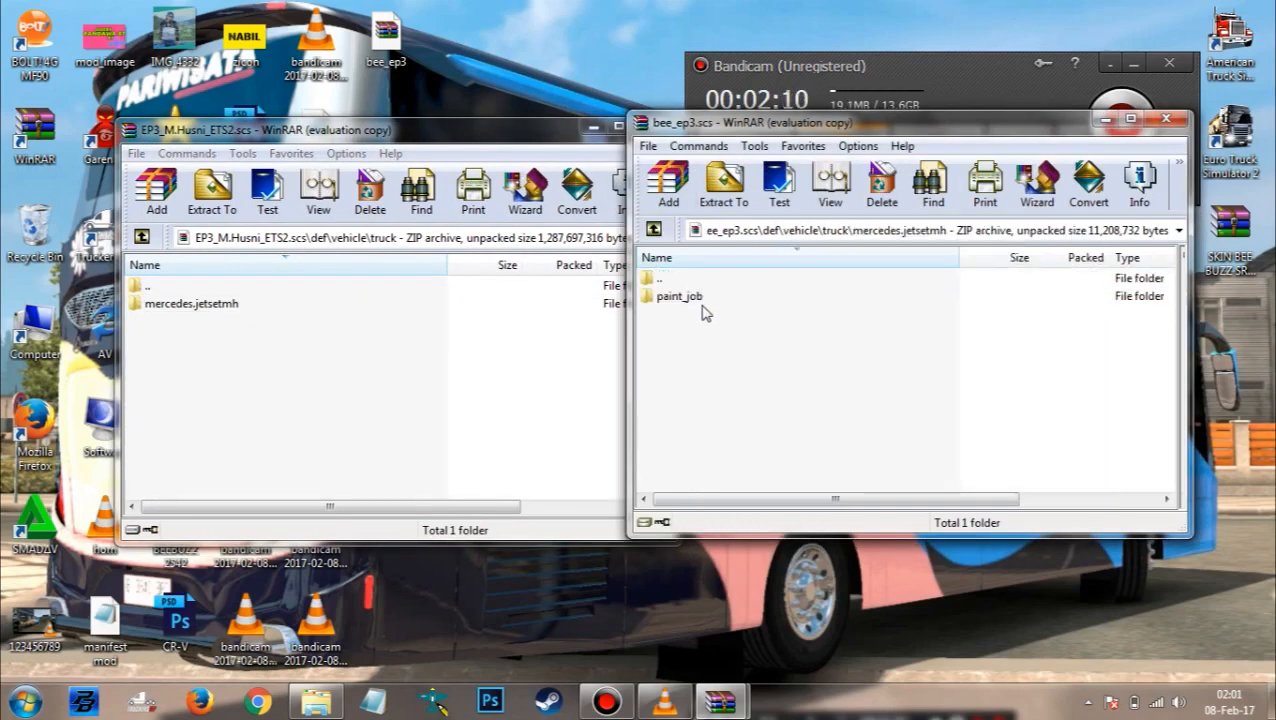
double_click(690, 297)
double_click(700, 298)
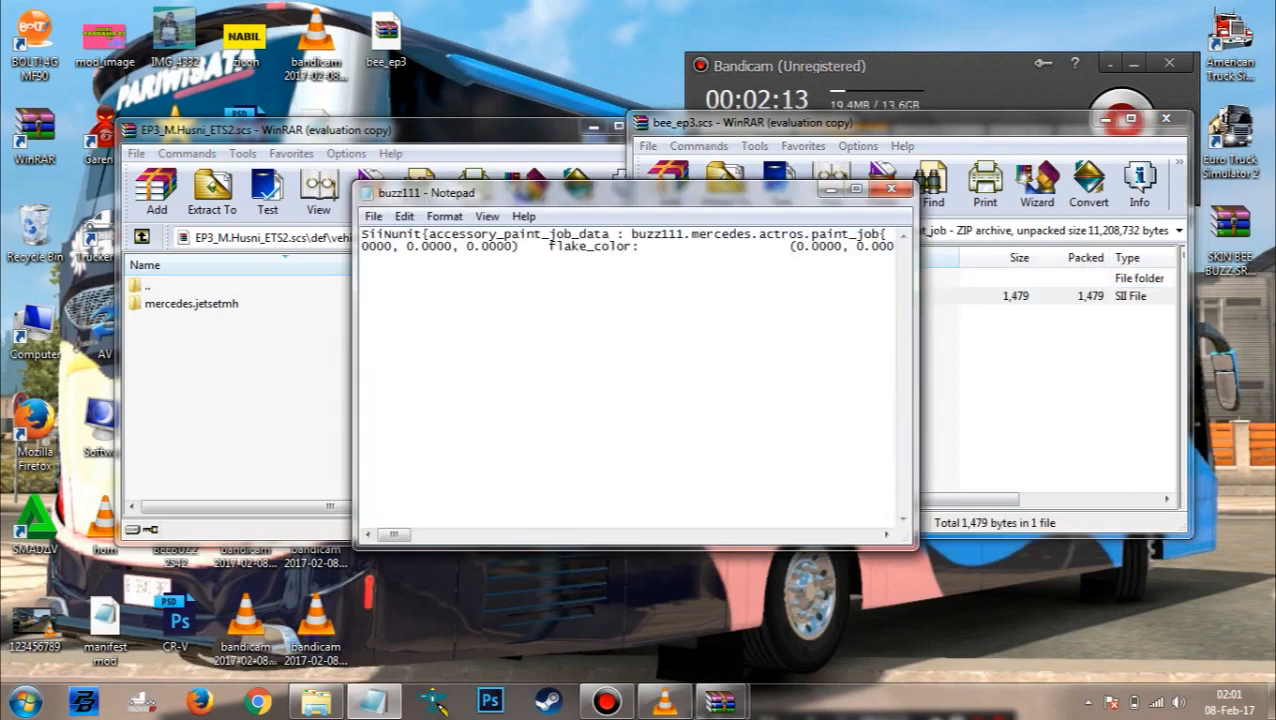
drag(690, 234, 760, 234)
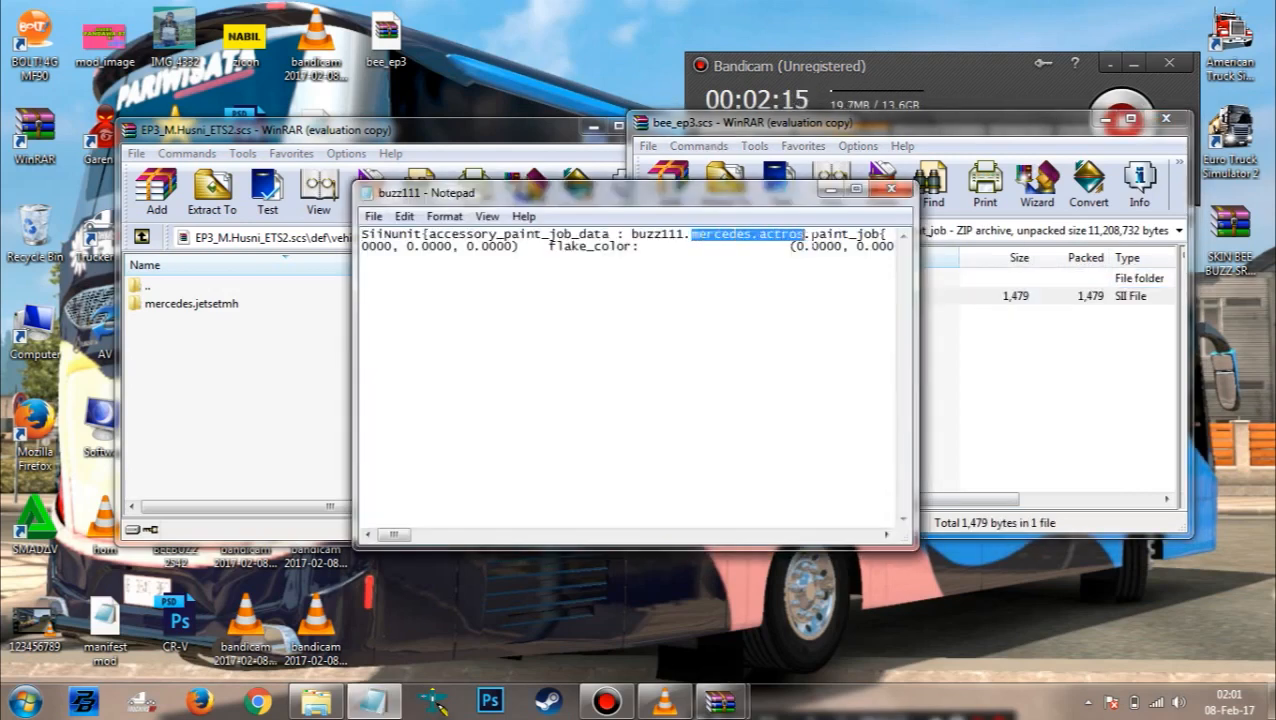
key(ctrl+v)
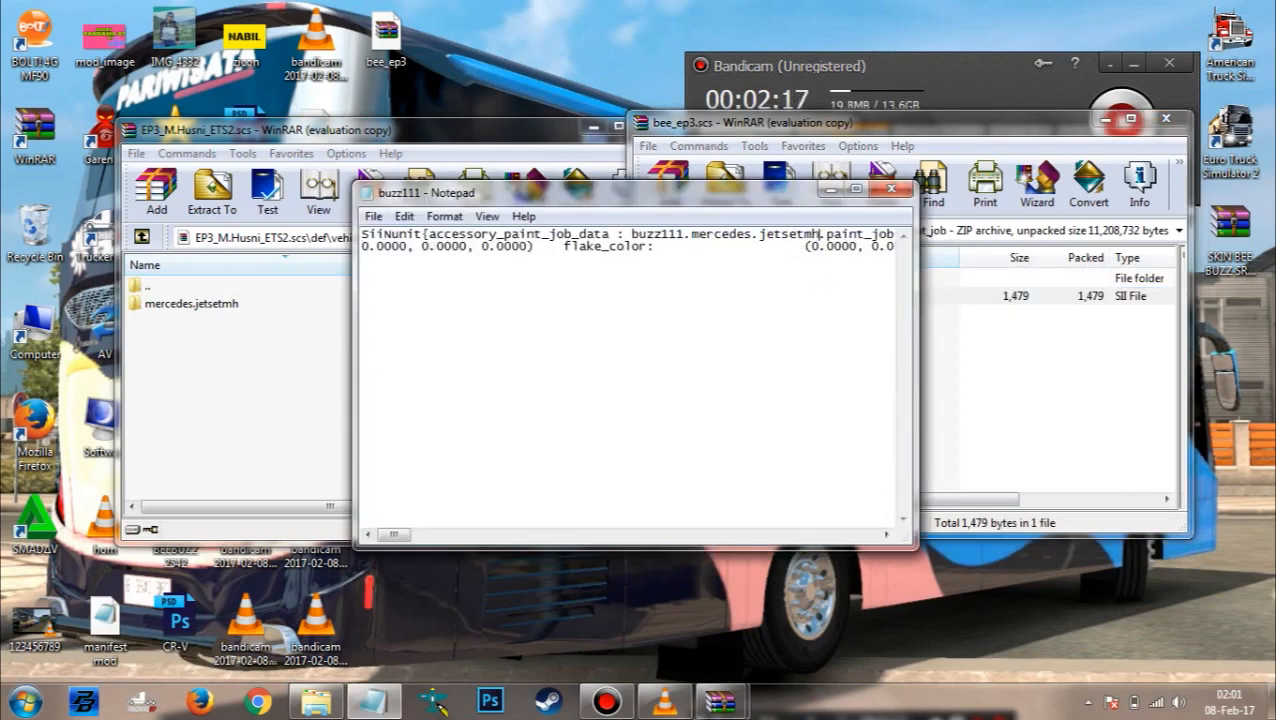
click(880, 191)
click(567, 414)
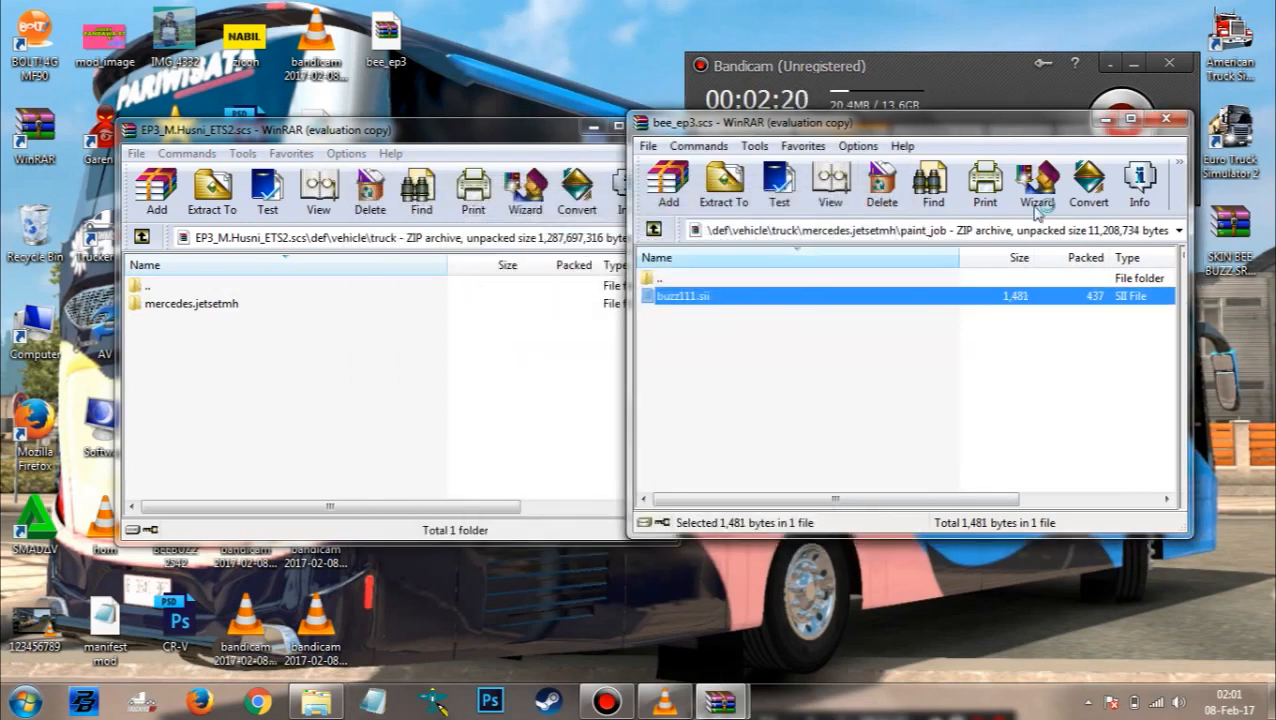
click(1165, 118)
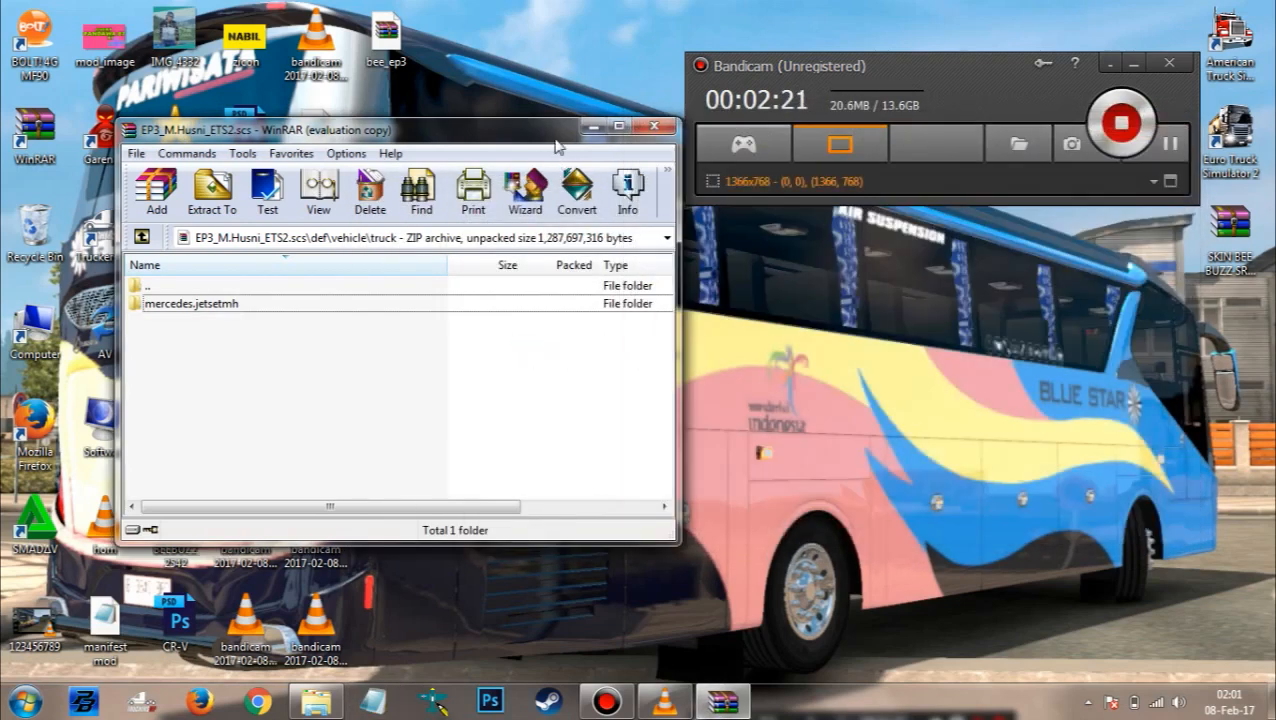
Step: Close the EP3 bus archive and copy bee_ep3 from the desktop into the game's mod folder
click(654, 126)
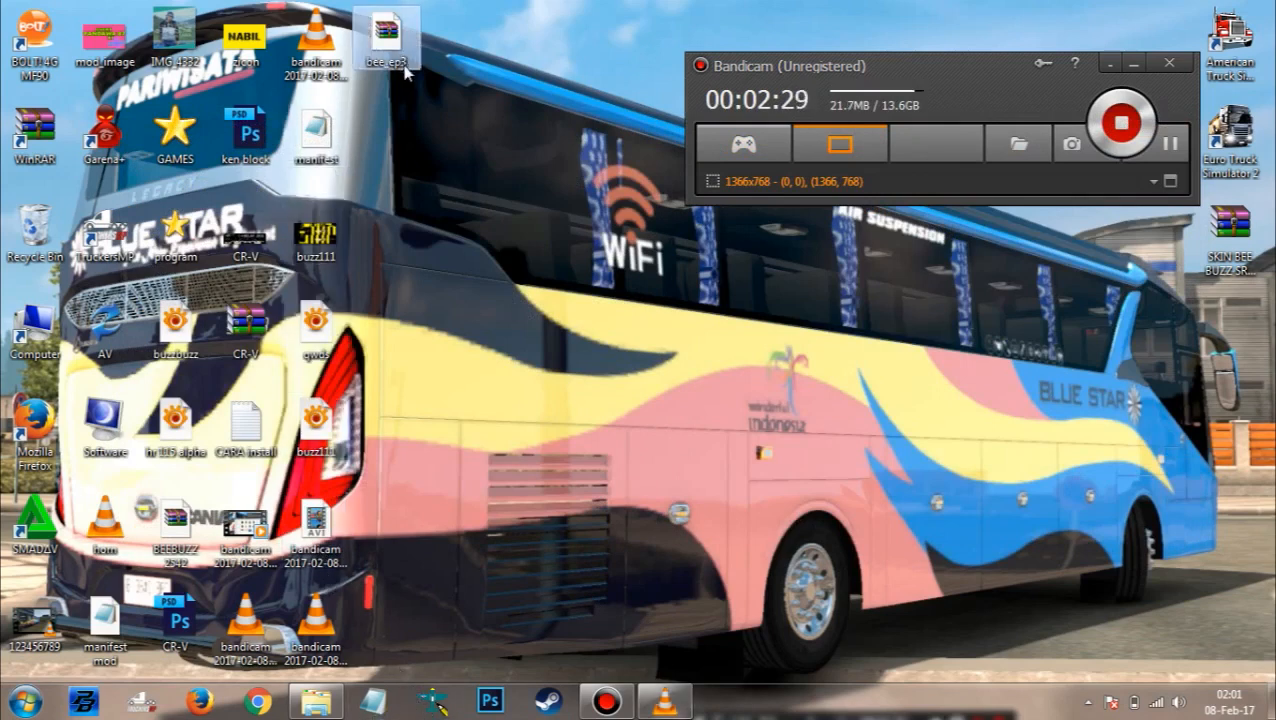
click(316, 702)
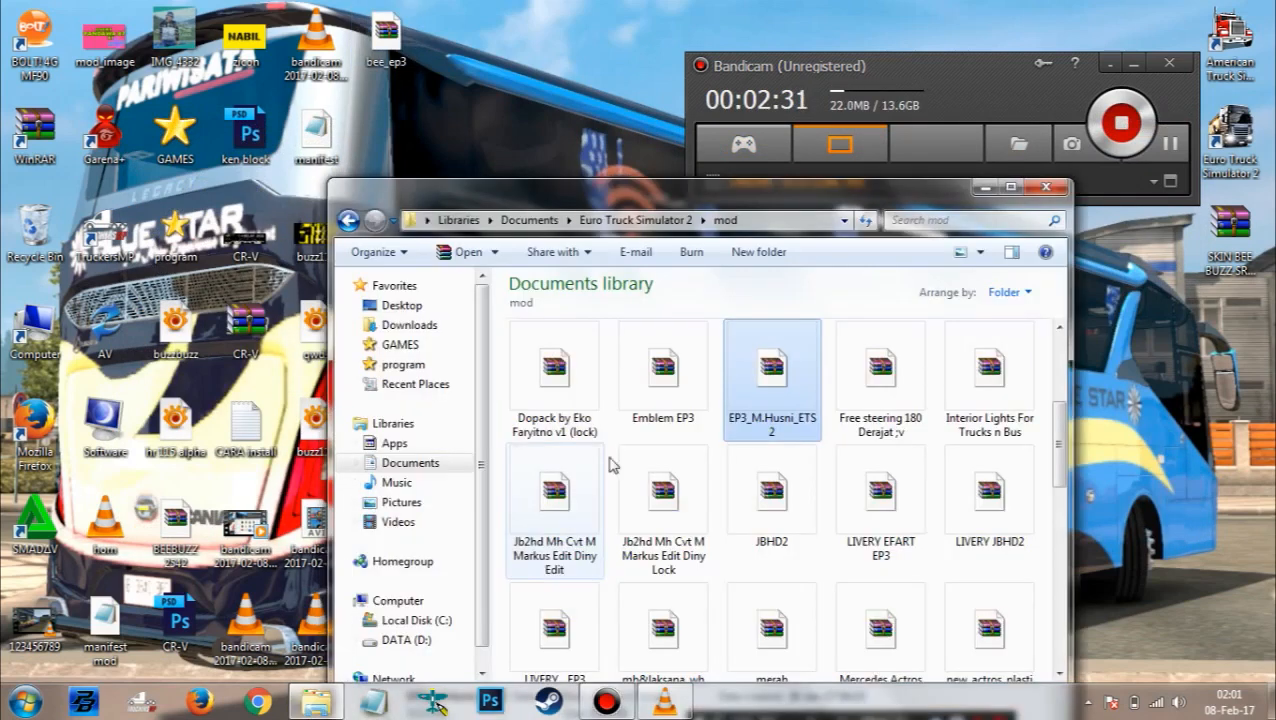
key(b)
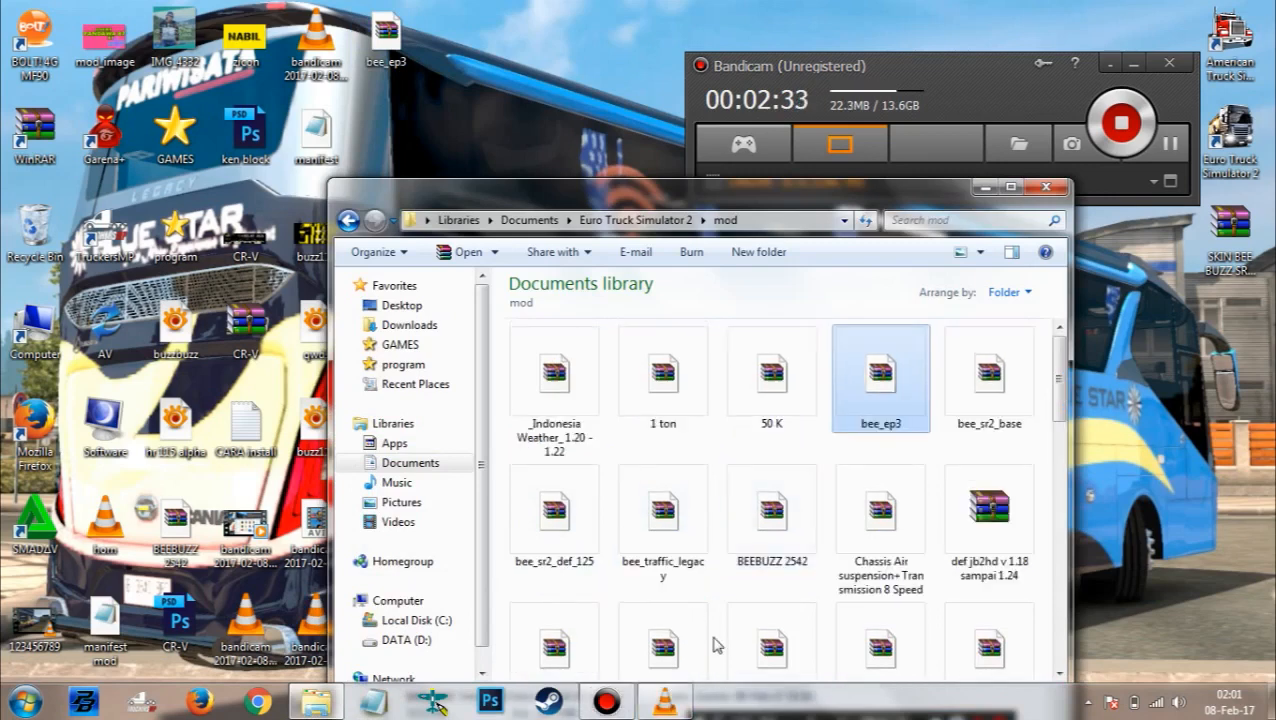
click(673, 709)
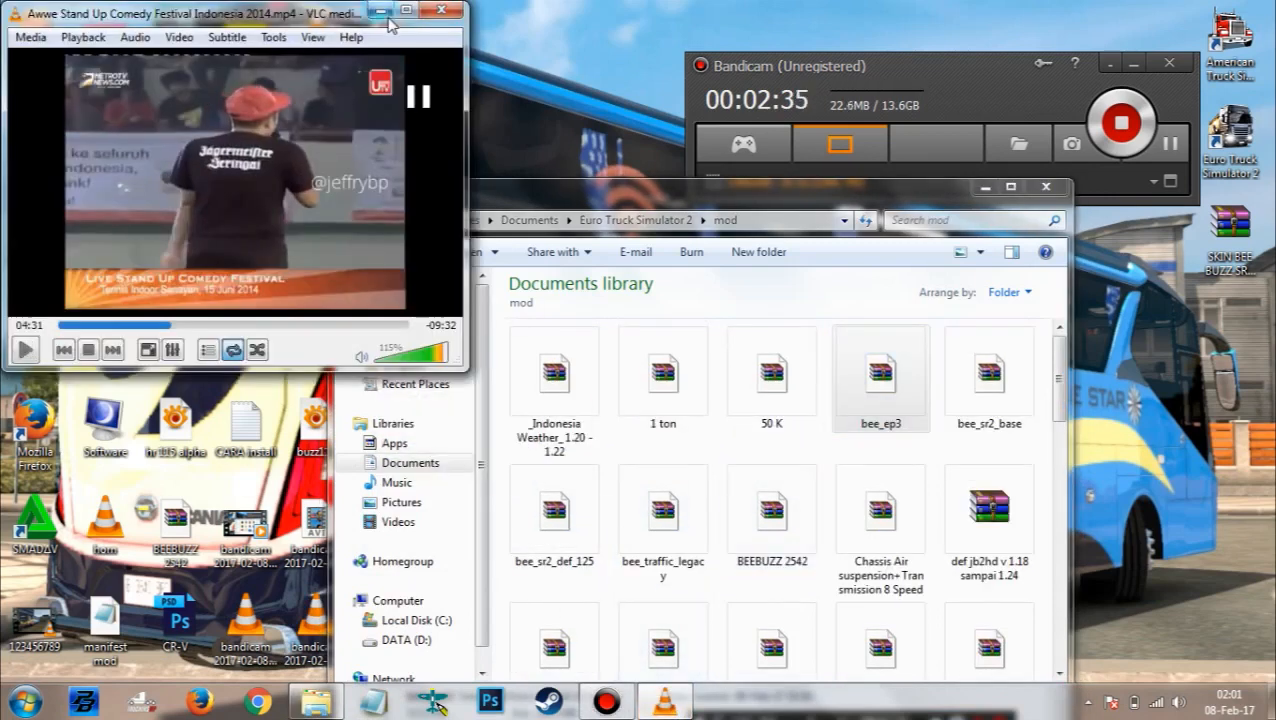
click(382, 12)
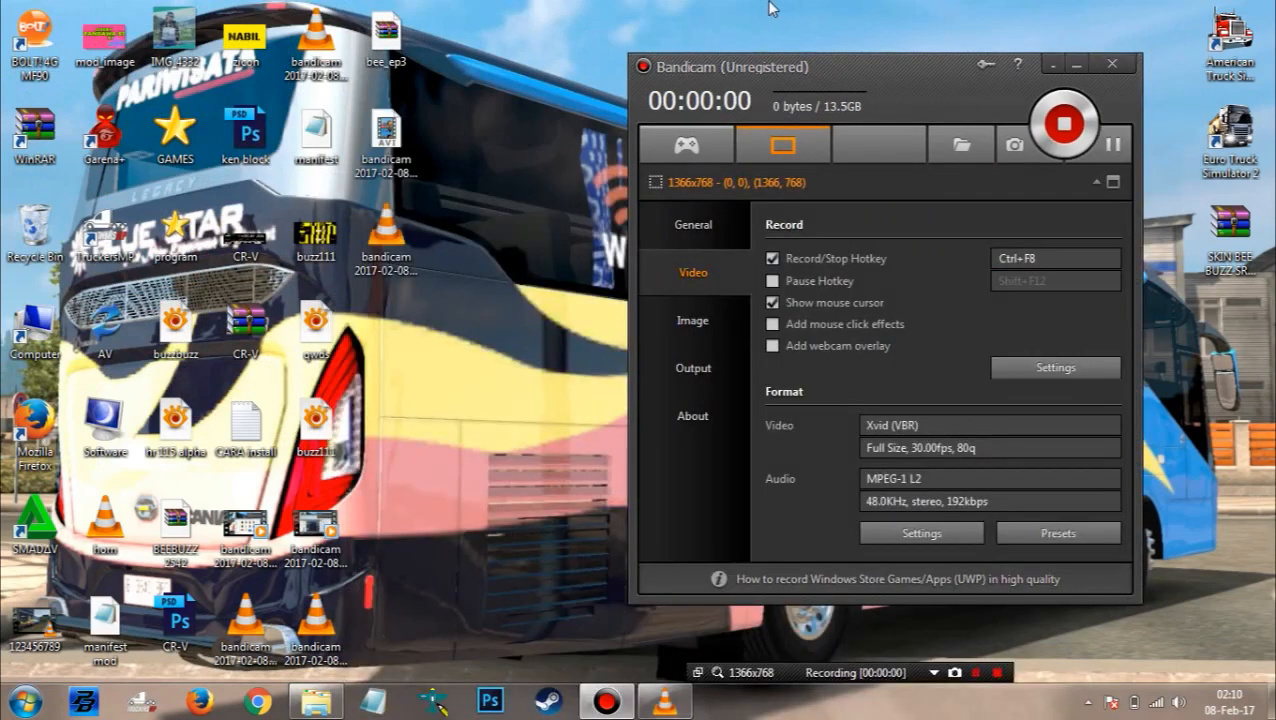
click(1112, 144)
click(1112, 144)
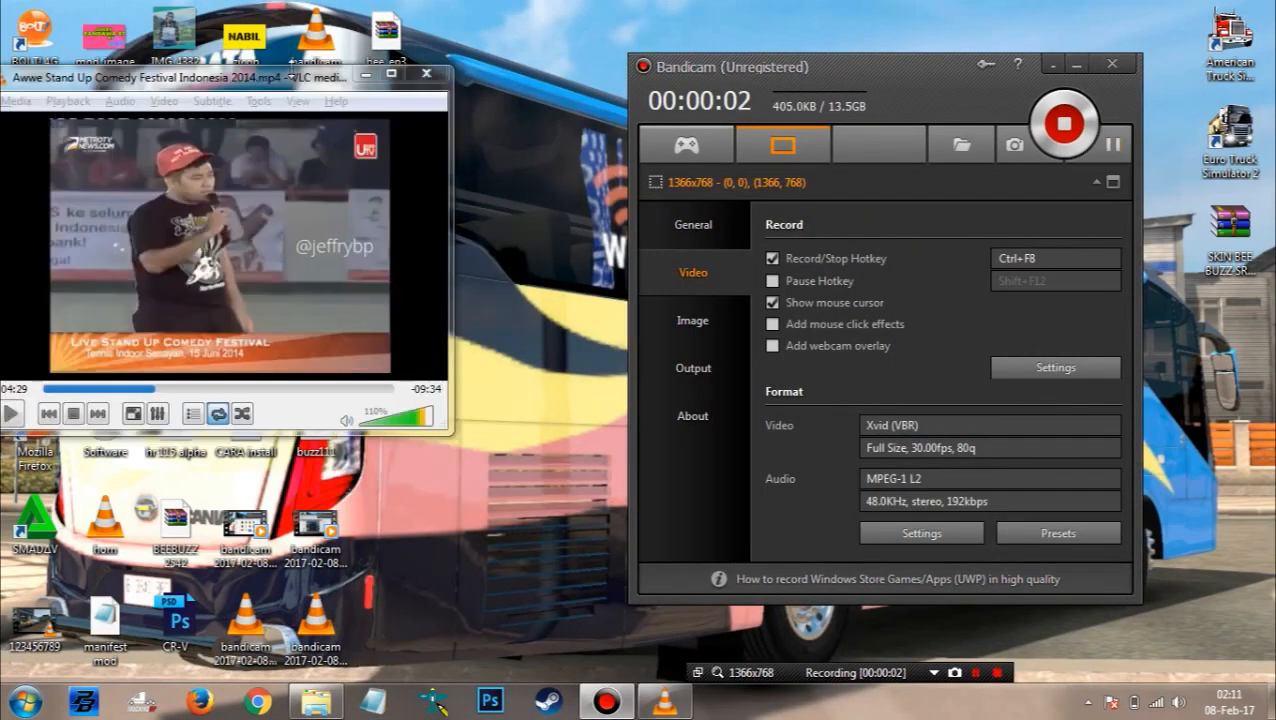
click(367, 76)
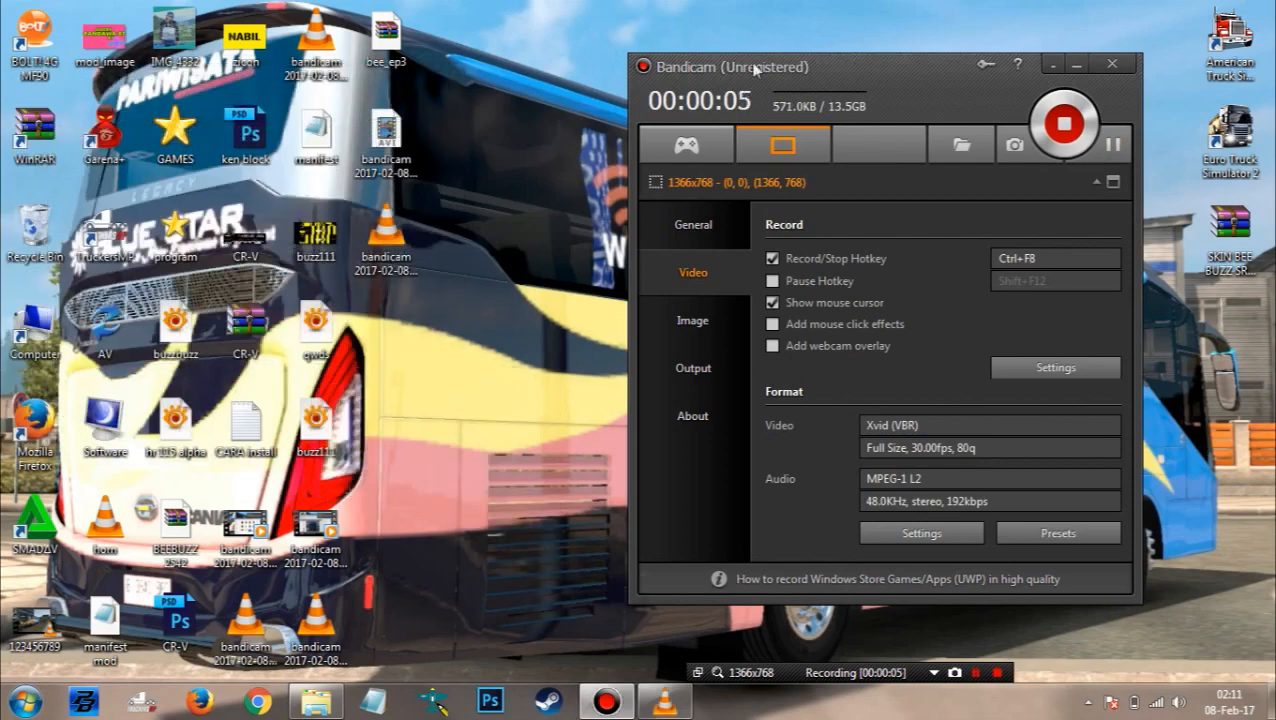
click(1076, 66)
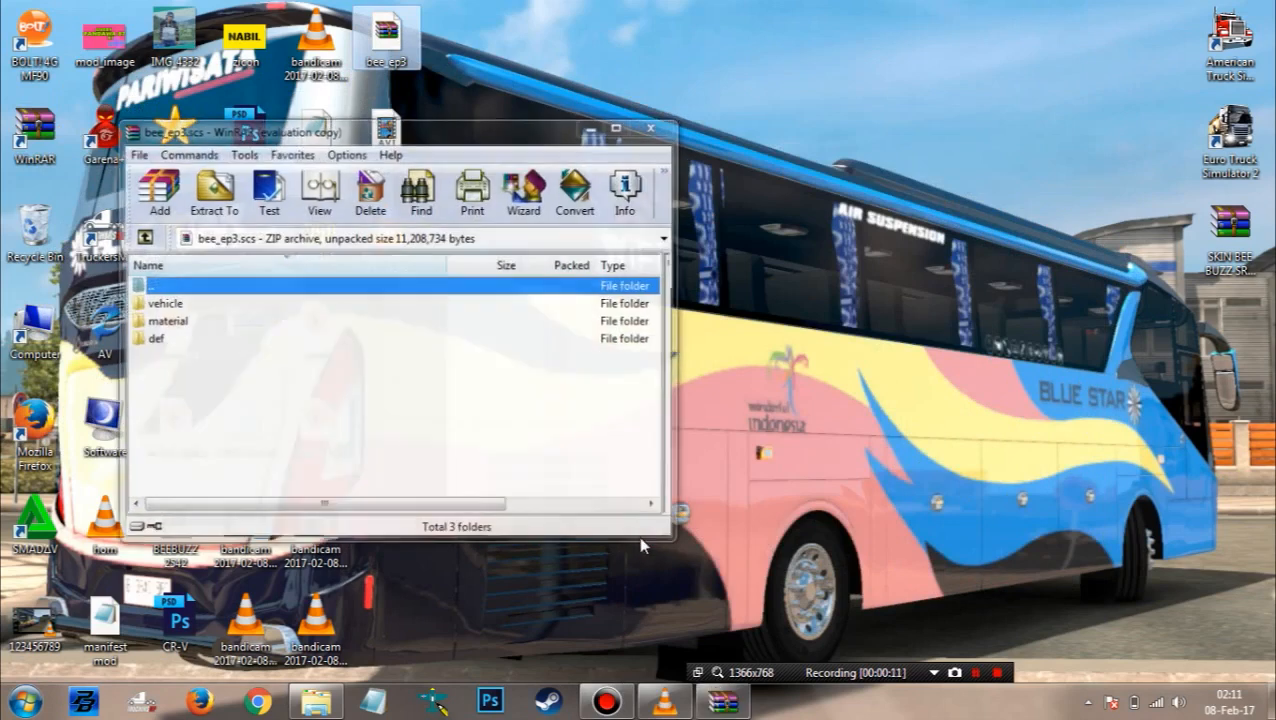
drag(668, 134, 1216, 102)
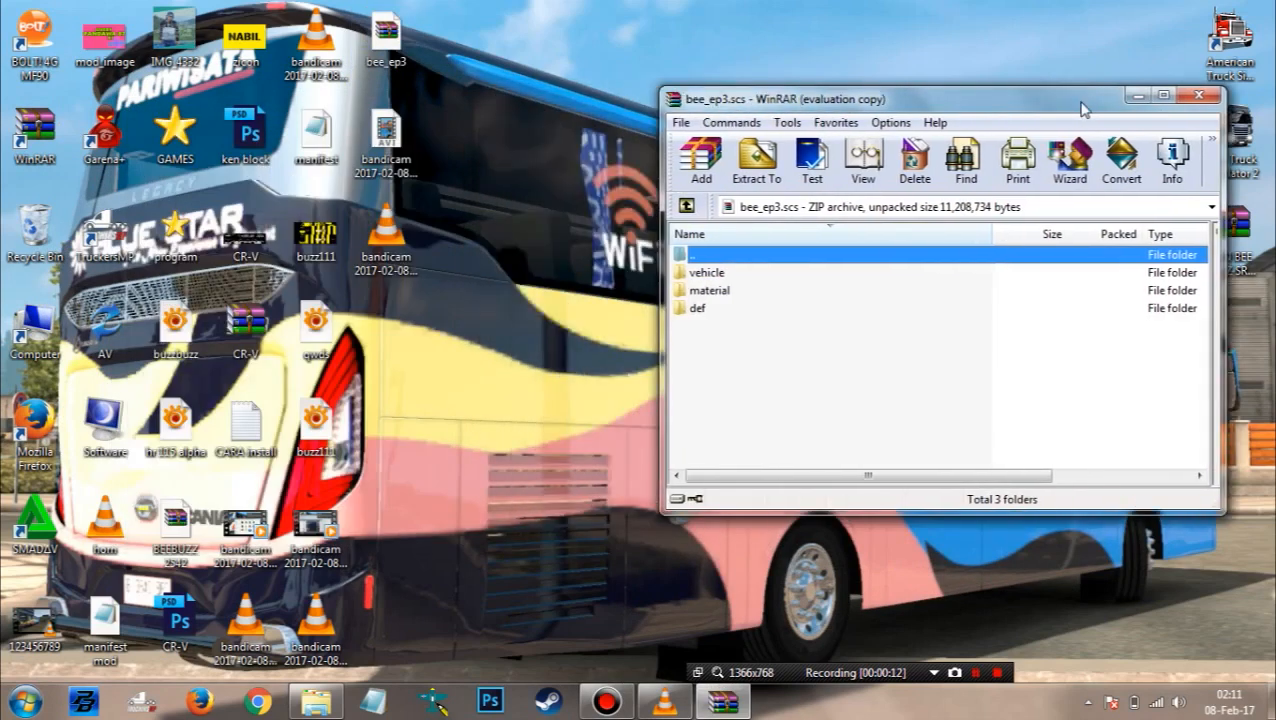
click(1210, 98)
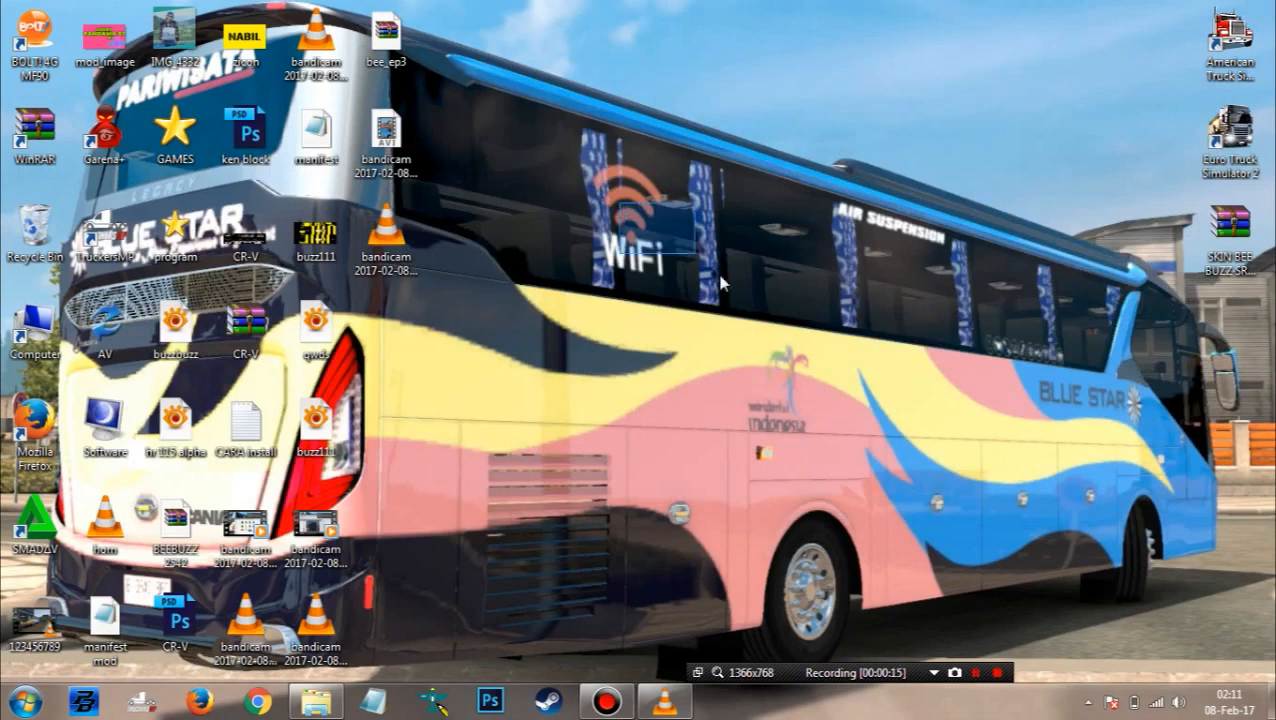
right_click(617, 200)
right_click(706, 257)
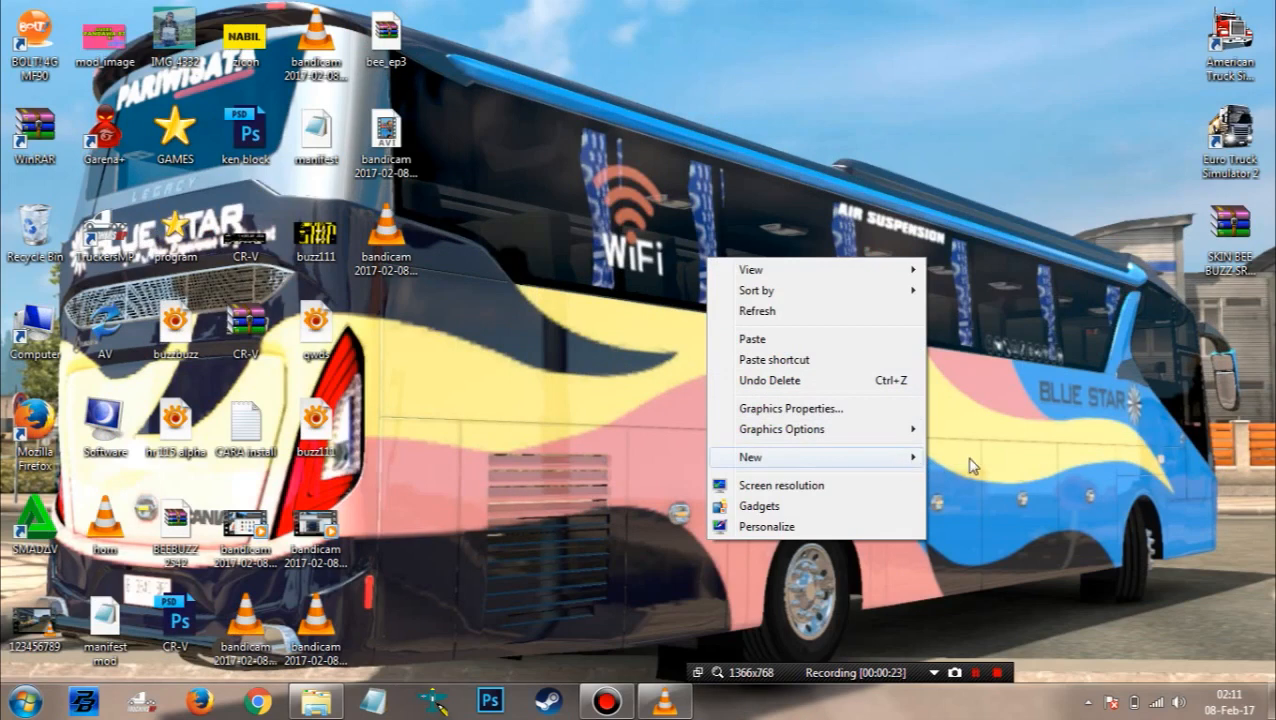
click(935, 461)
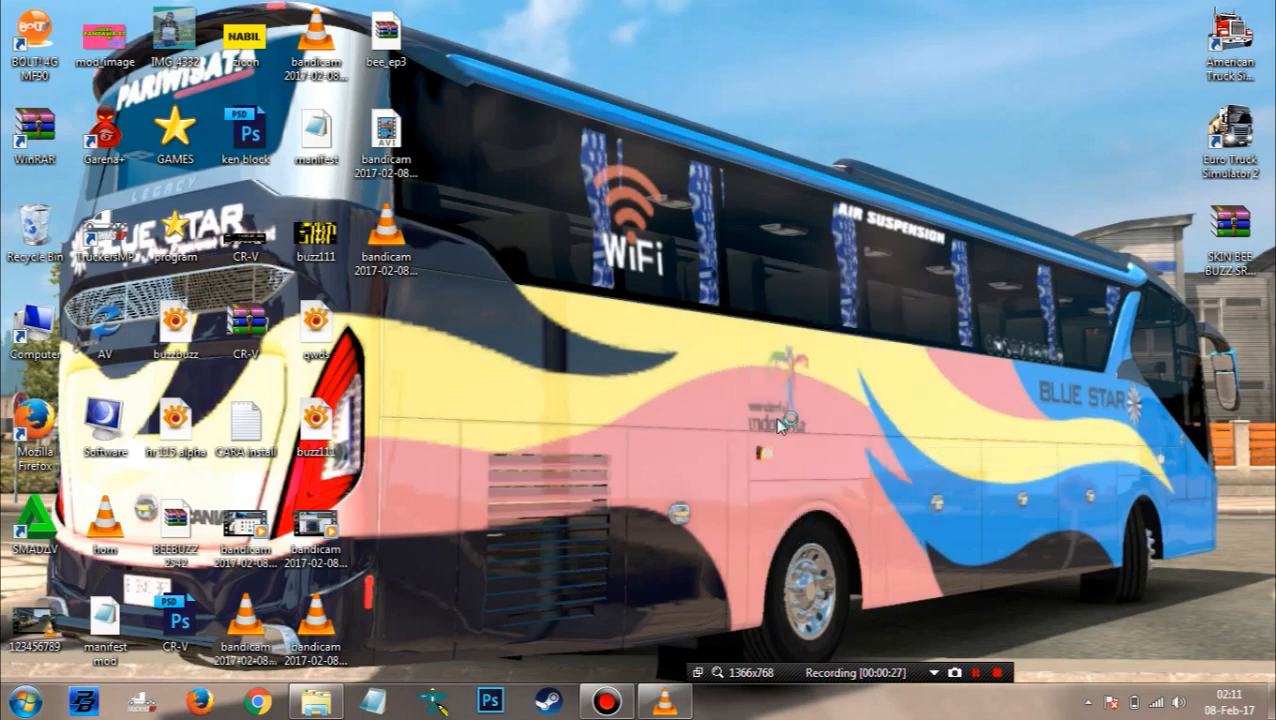
right_click(775, 417)
click(949, 364)
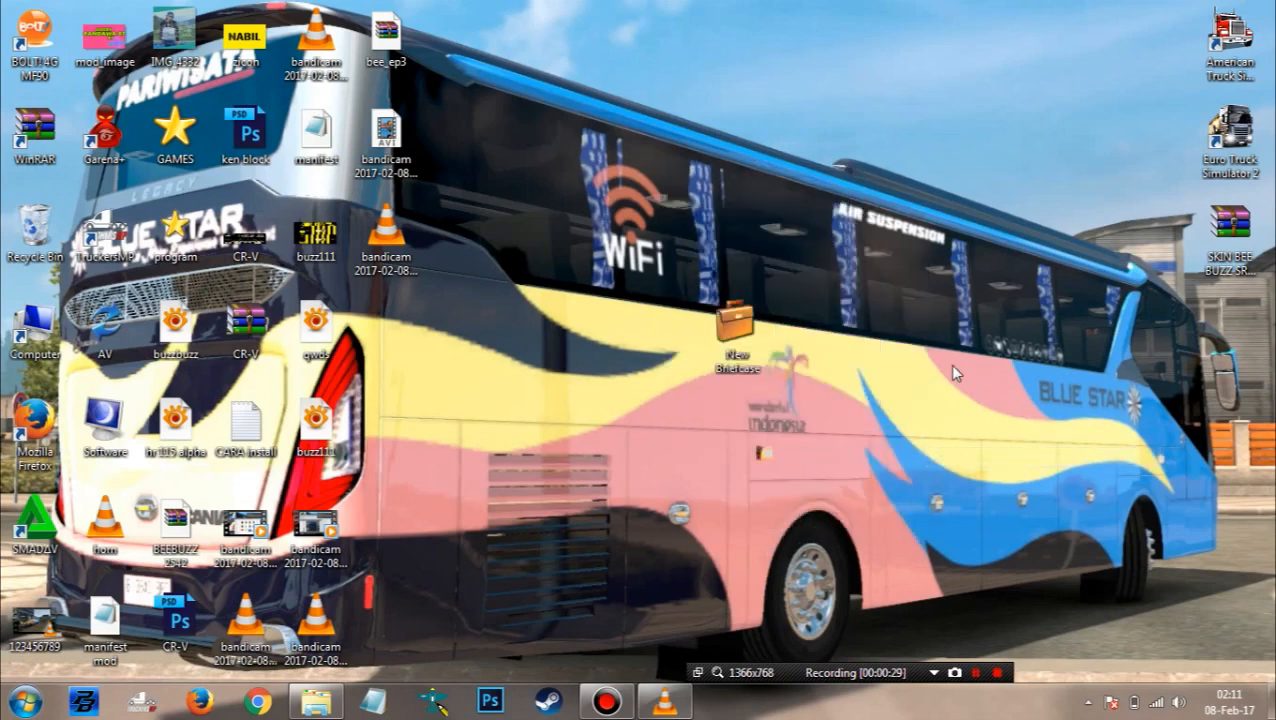
key(Delete)
key(Return)
Step: Create three new folders on the desktop
right_click(741, 340)
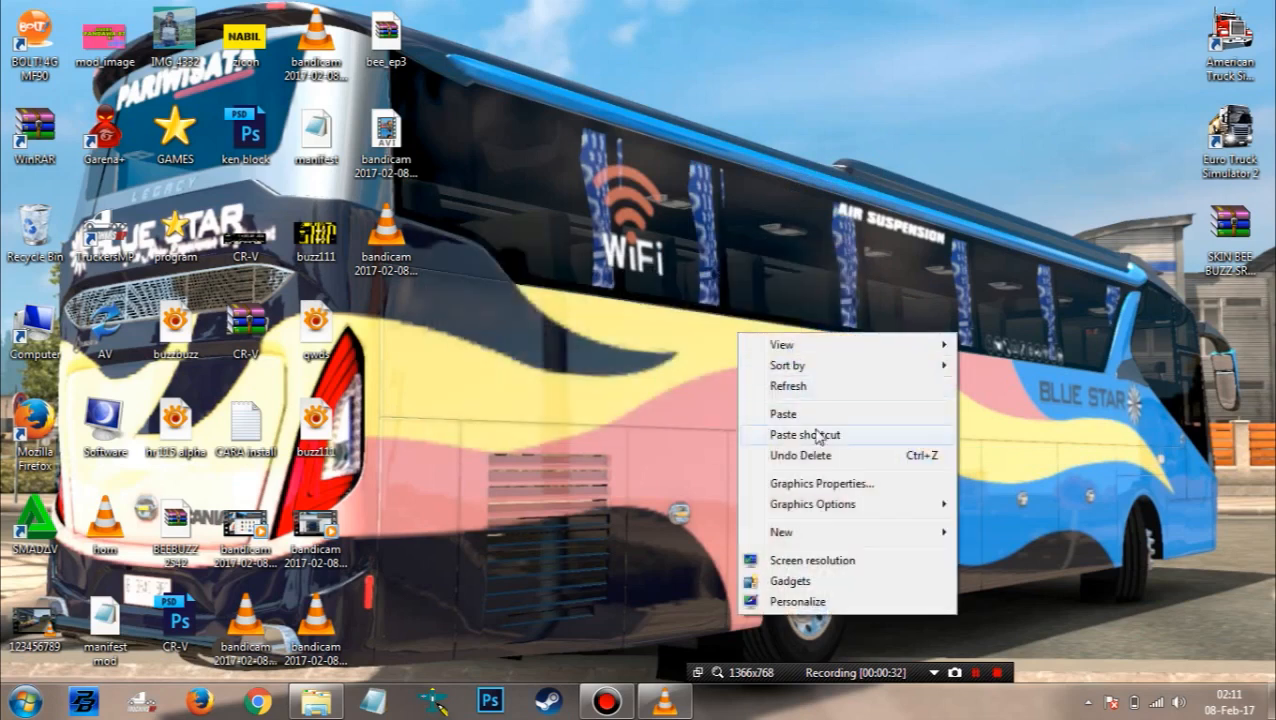
mouse_move(832, 532)
click(1068, 267)
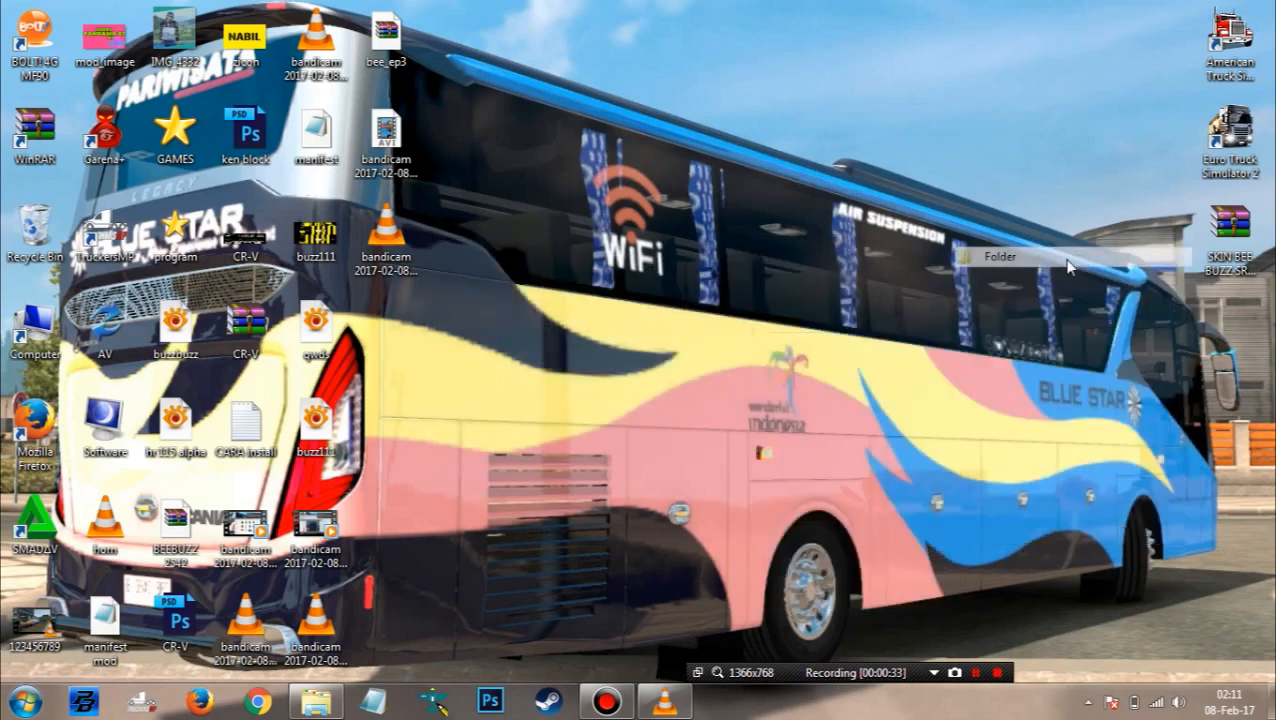
right_click(592, 372)
mouse_move(661, 587)
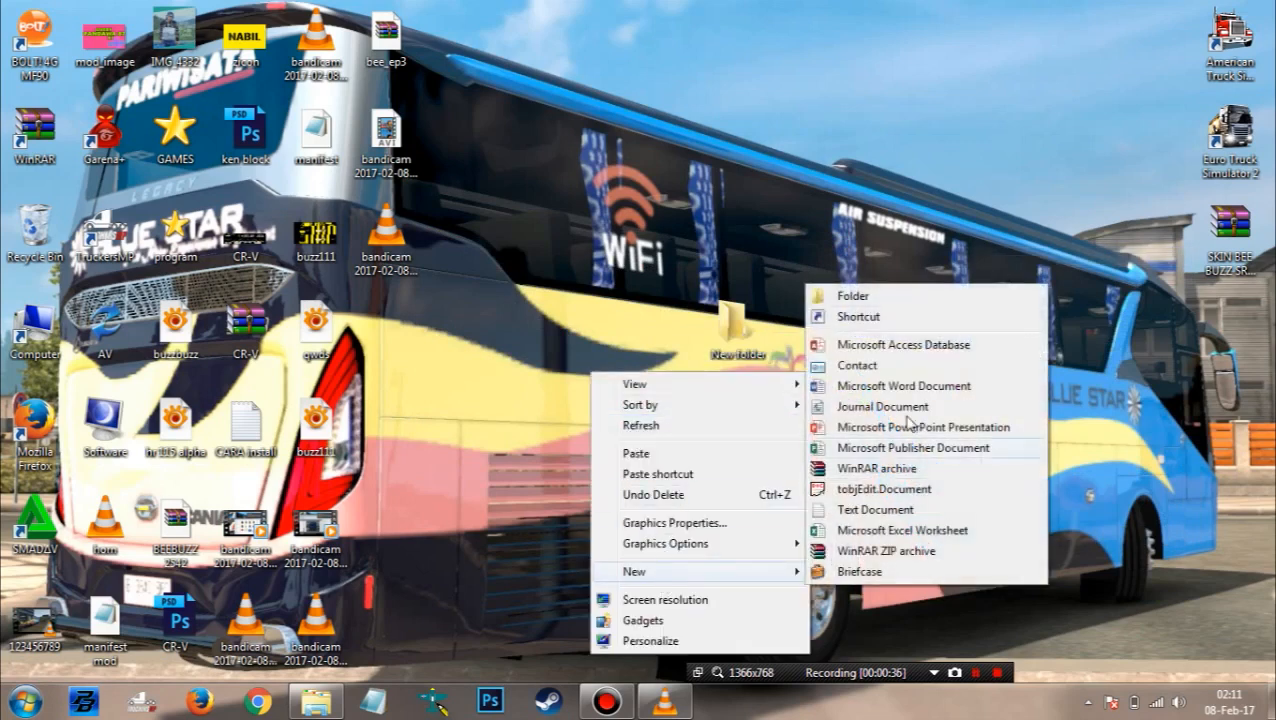
click(876, 300)
right_click(884, 309)
mouse_move(920, 496)
click(727, 226)
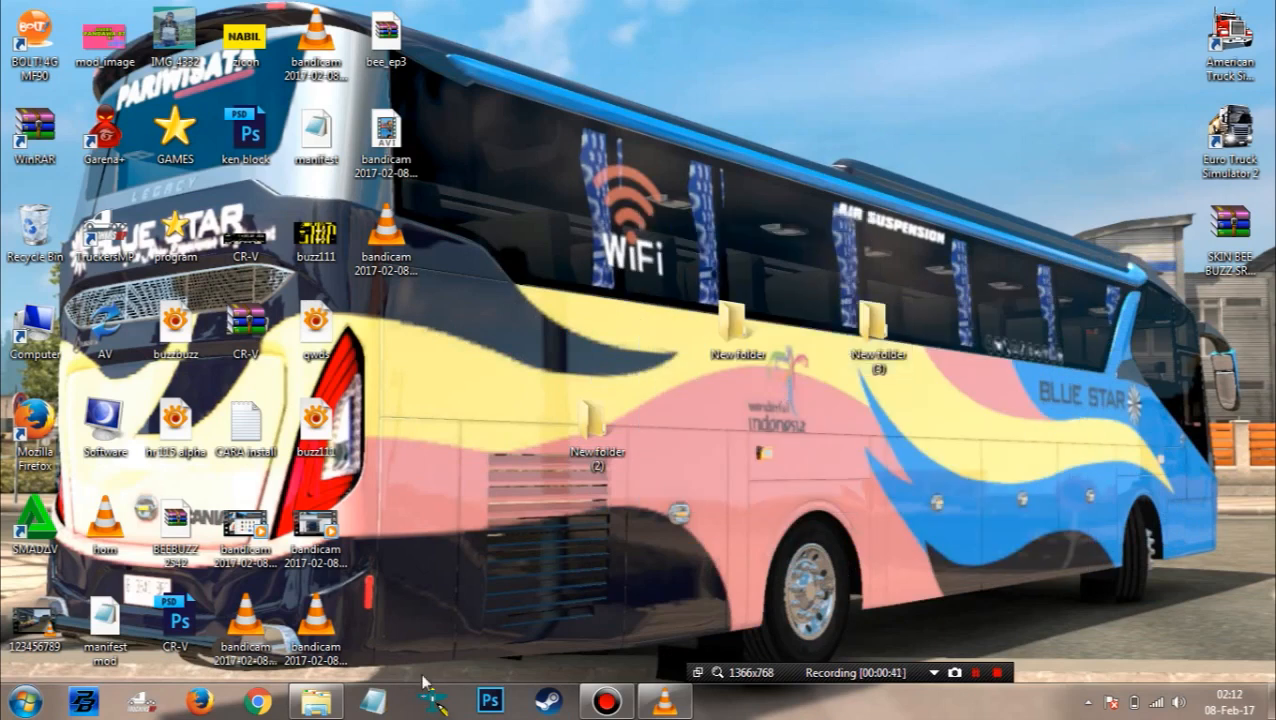
Step: Open the EP3 bus archive from the game's mod folder in WinRAR and go to its vehicle\truck\upgrade folder
click(318, 702)
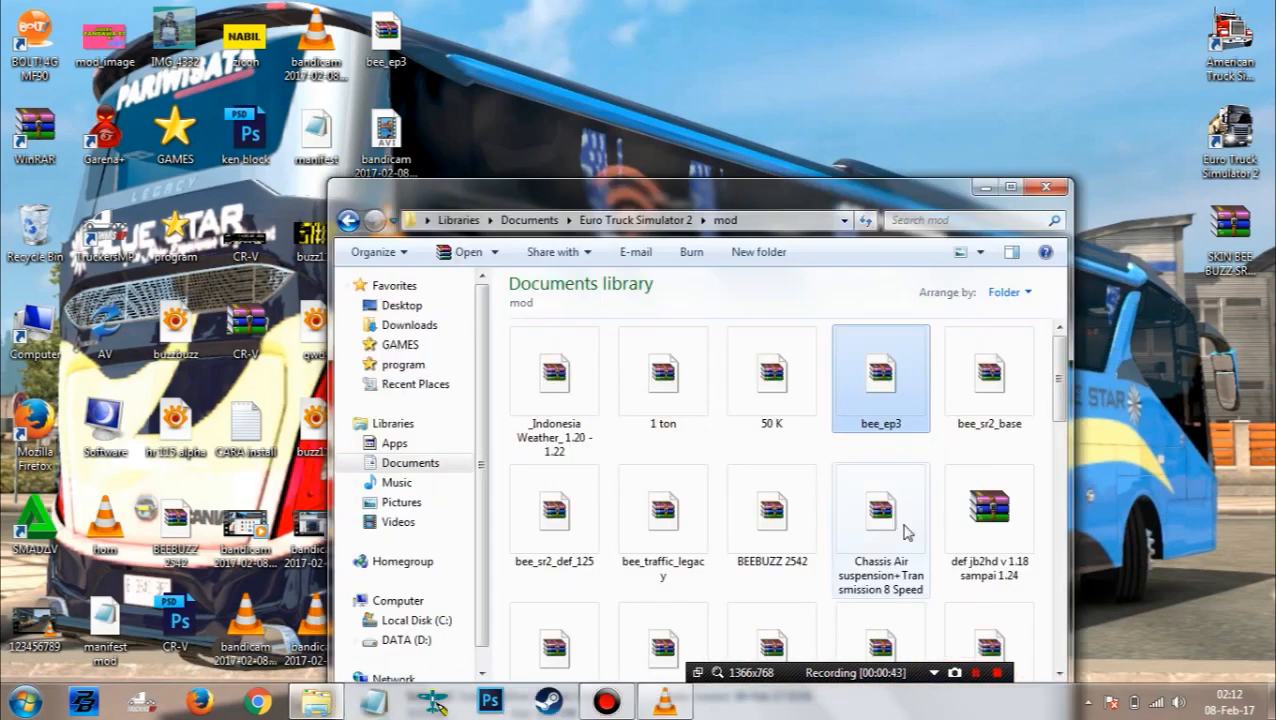
key(e)
click(886, 370)
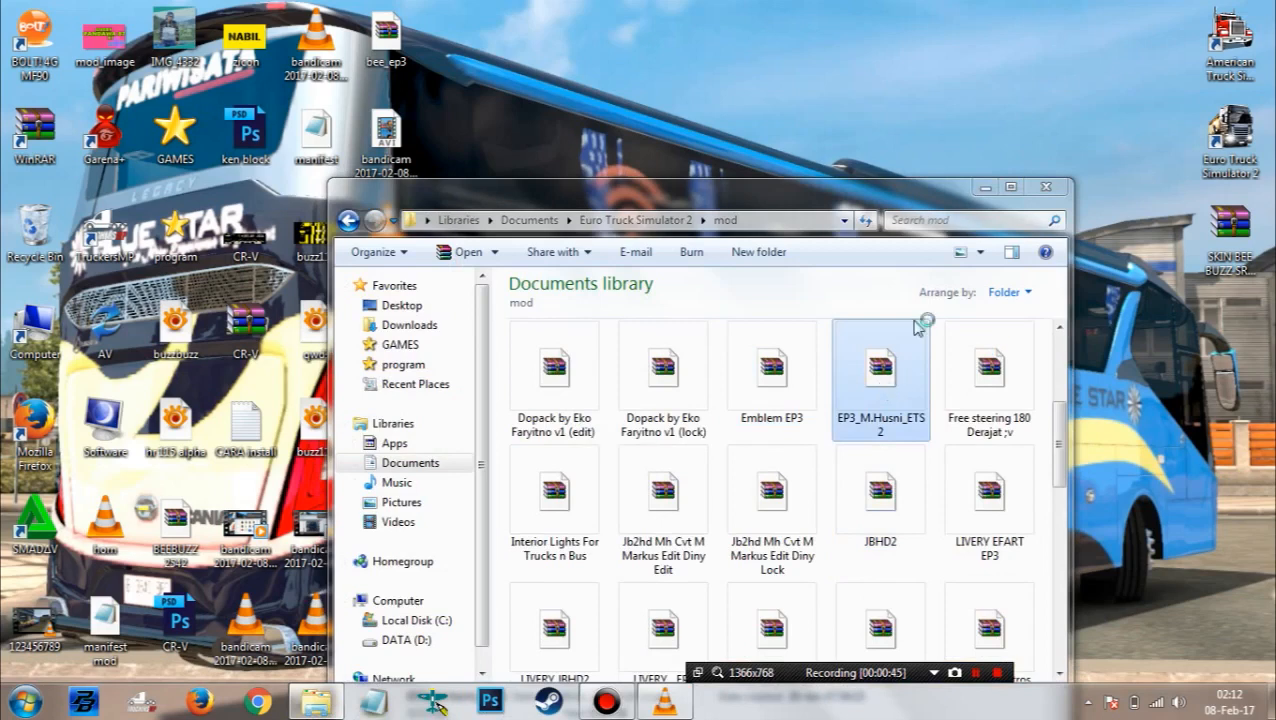
click(640, 194)
click(984, 187)
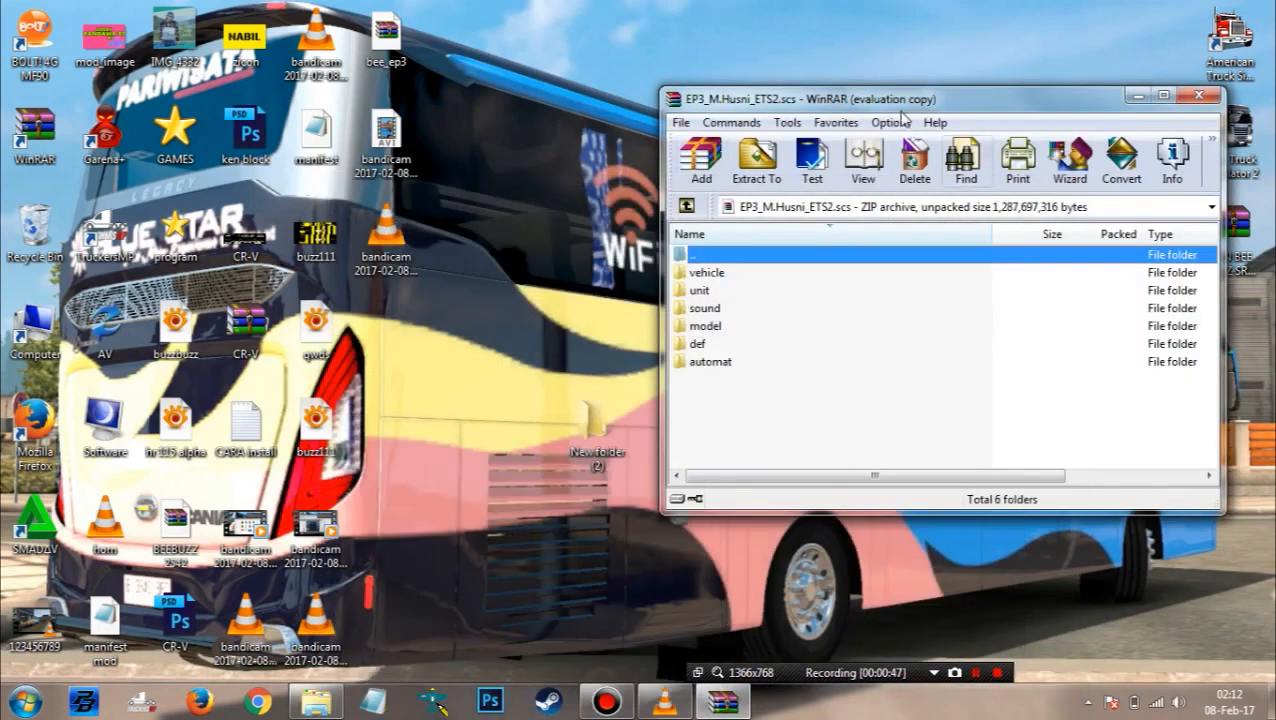
drag(919, 112, 1027, 119)
double_click(857, 283)
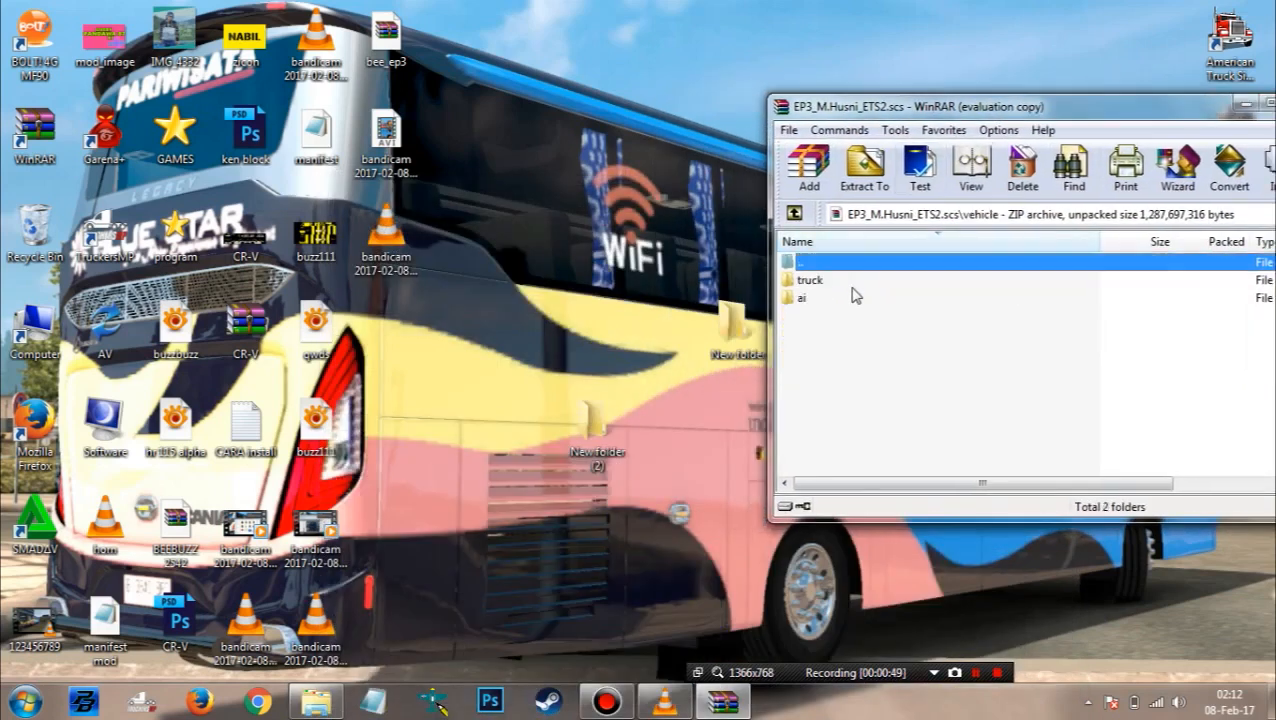
double_click(853, 285)
double_click(853, 283)
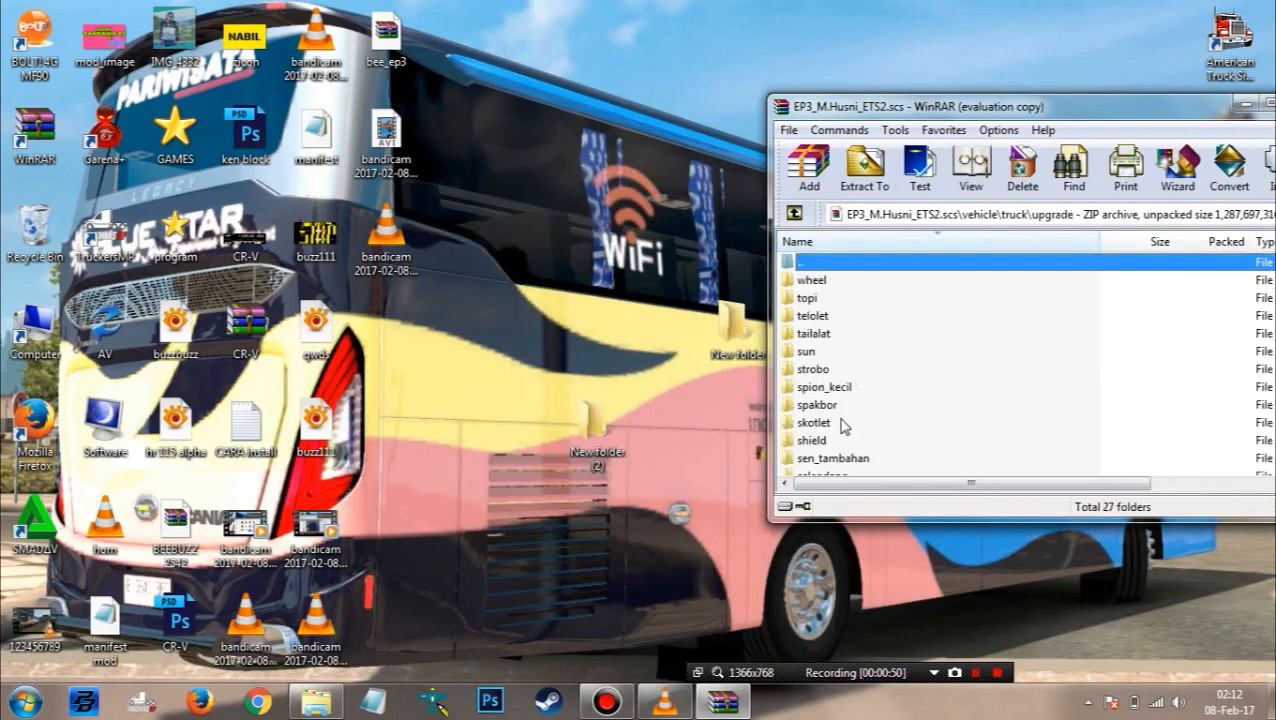
Step: Find the alpha folder in the archive's upgrade folder and rename the desktop's New folder (2) as alpha
scroll(841, 427, down, 5)
click(598, 440)
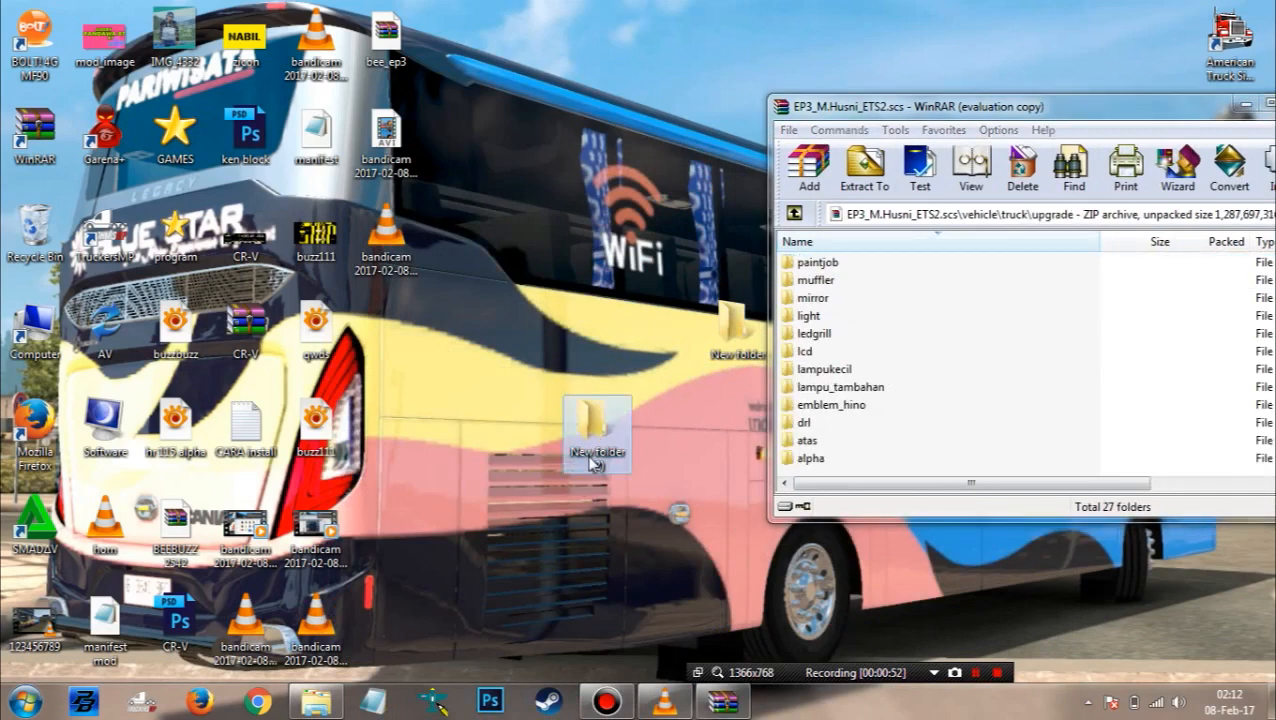
key(F2)
text(alpha)
key(Return)
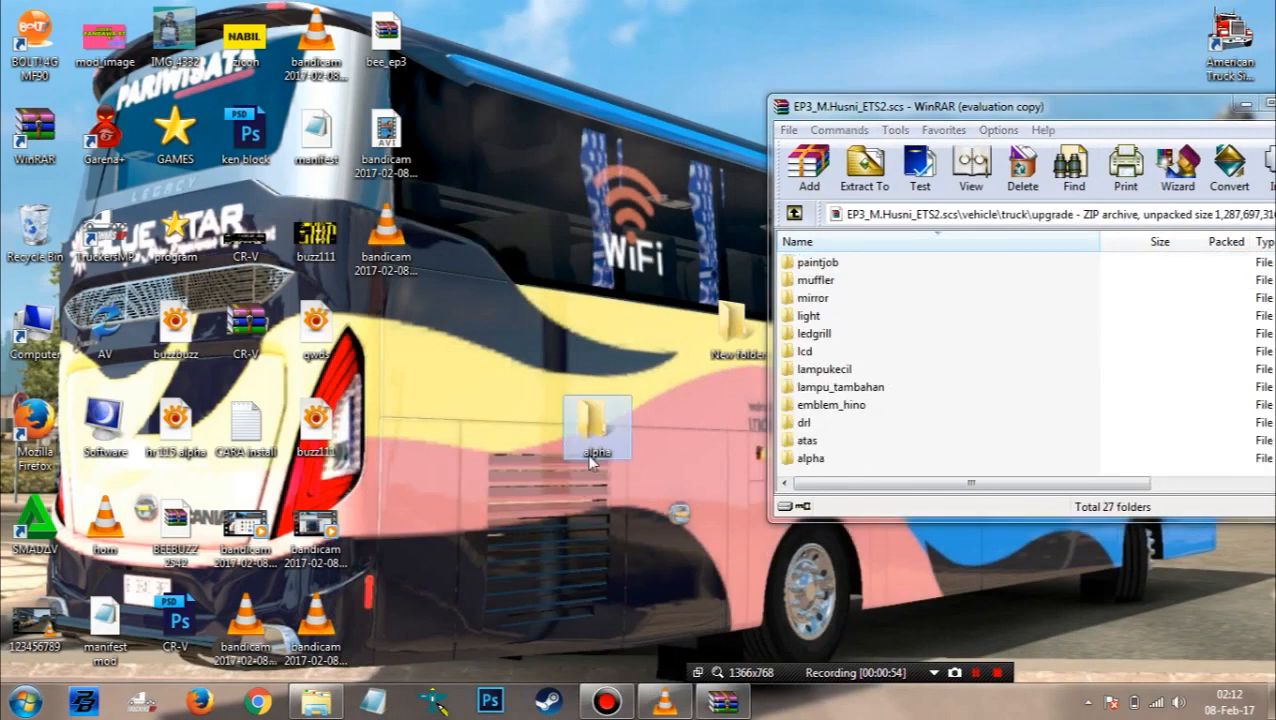
Step: Open the archive's alpha folder and rename the desktop's New folder as jetsetmh to match its subfolder
double_click(853, 460)
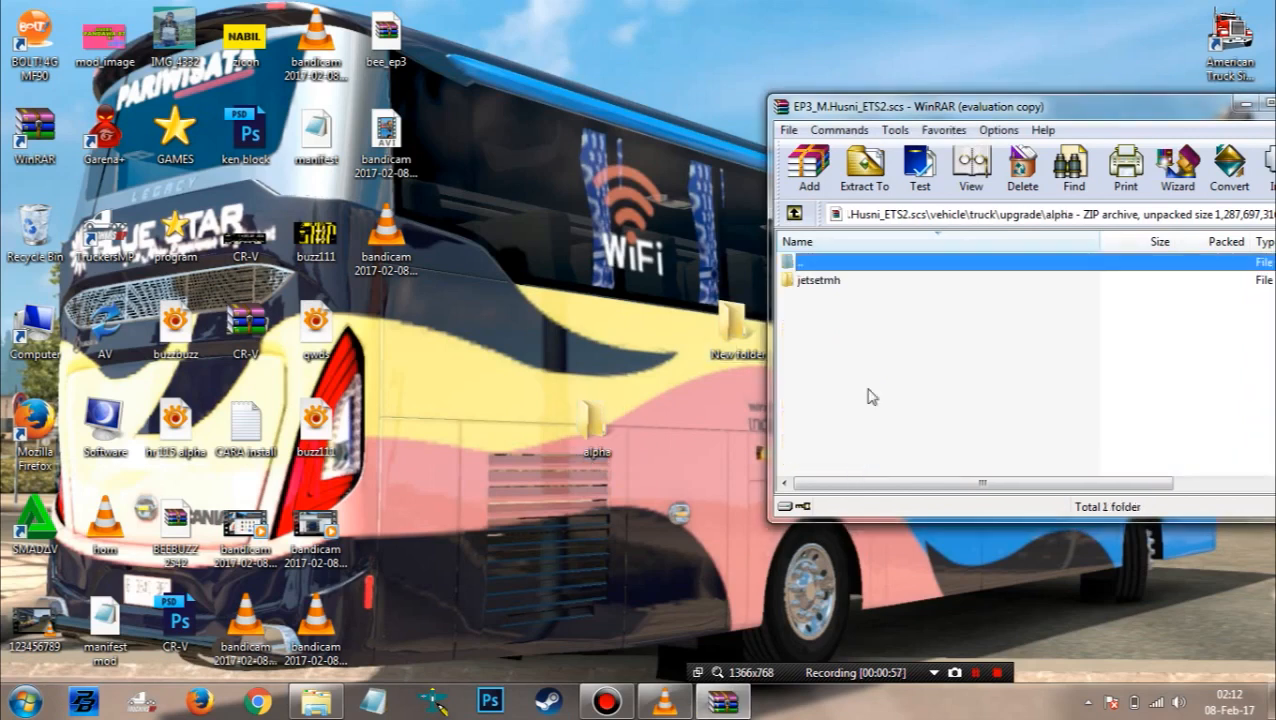
drag(737, 321, 670, 324)
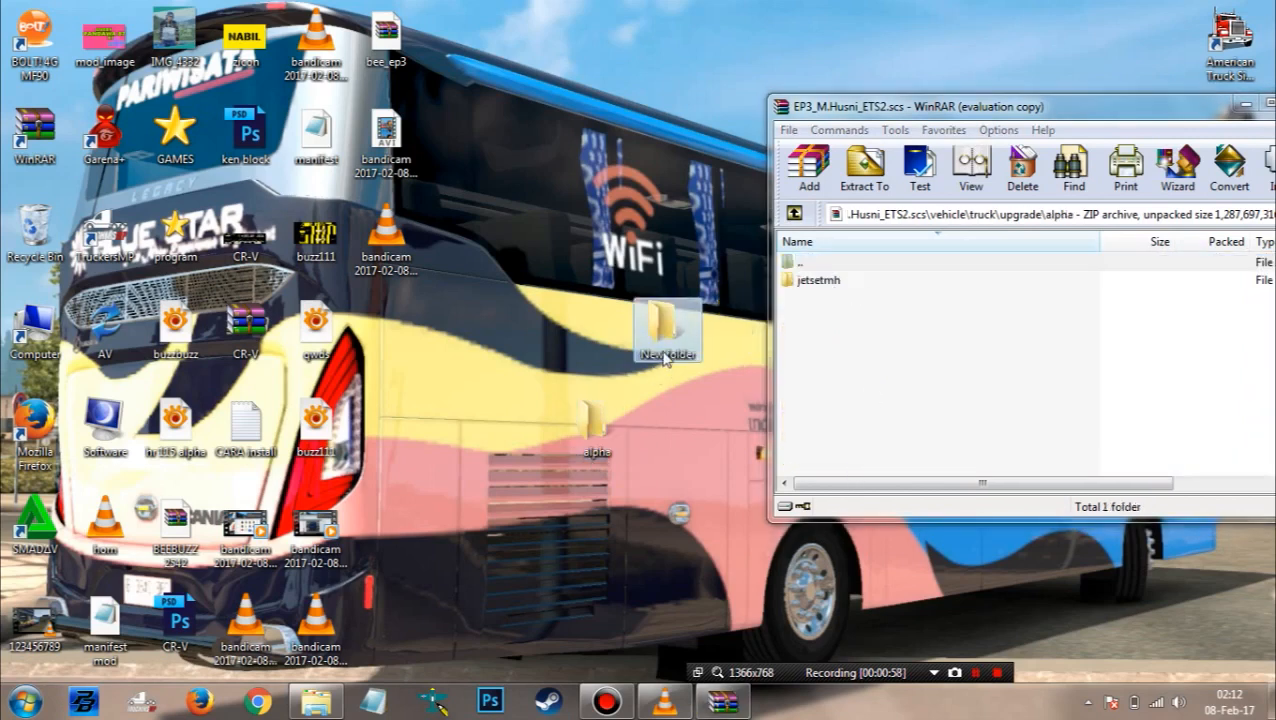
click(664, 353)
text(jetset)
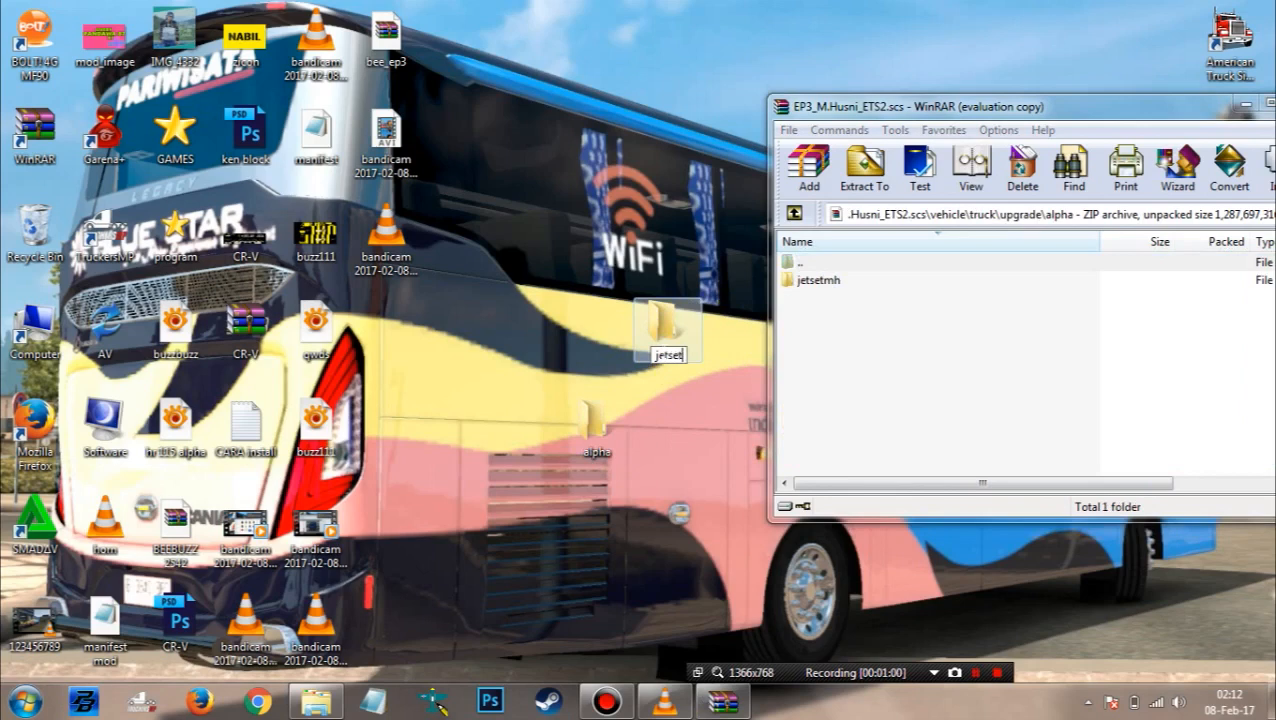
key(Return)
Step: Open the archive's jetsetmh folder and rename the desktop's New folder (3) as textures
mouse_move(903, 117)
mouse_down()
mouse_move(982, 116)
mouse_move(1081, 287)
mouse_move(917, 127)
mouse_up()
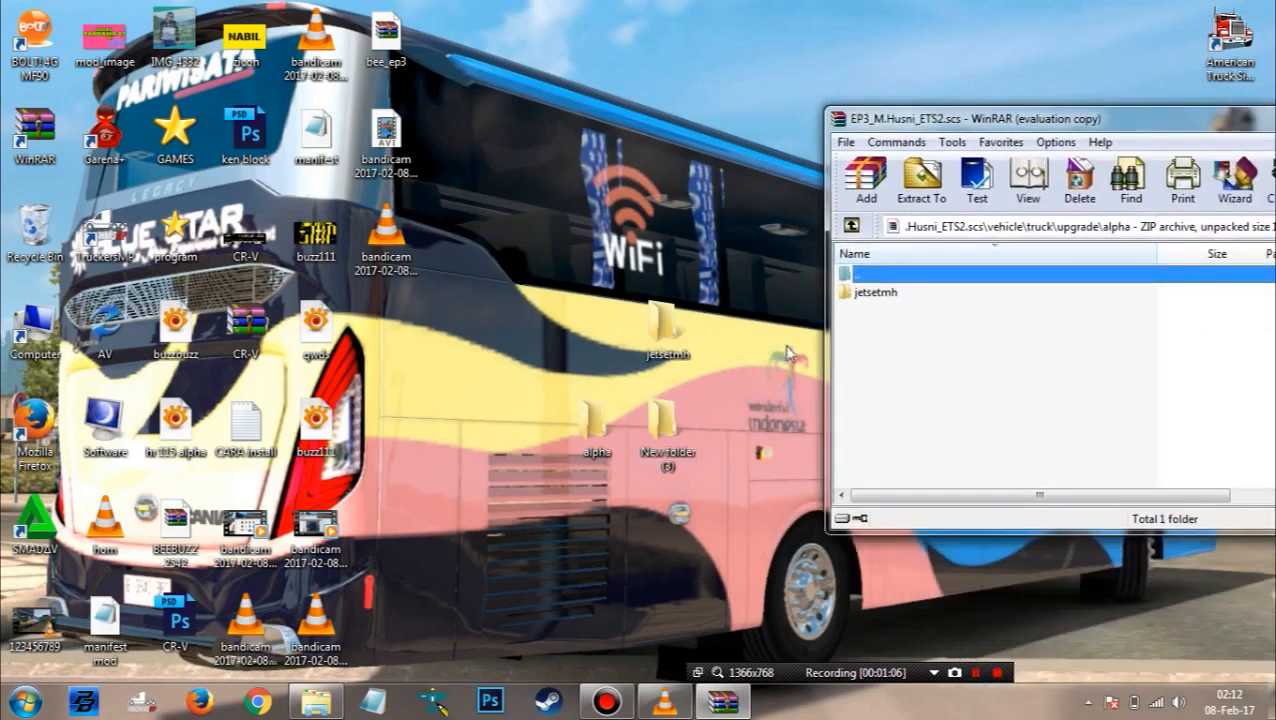
double_click(877, 293)
click(664, 430)
click(688, 456)
text(textures)
key(Return)
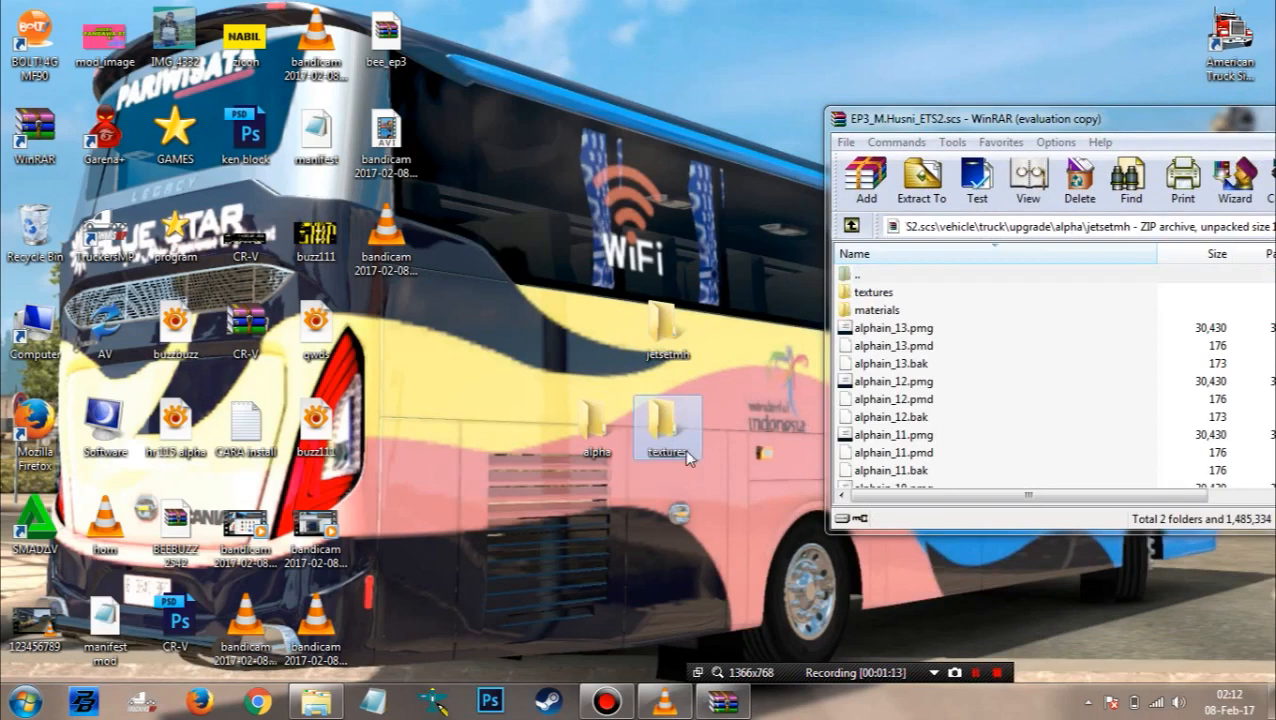
Step: Open the archive's textures folder, pick santos.dds as the livery to replace, and rename the desktop texture file qwds as santos
double_click(878, 294)
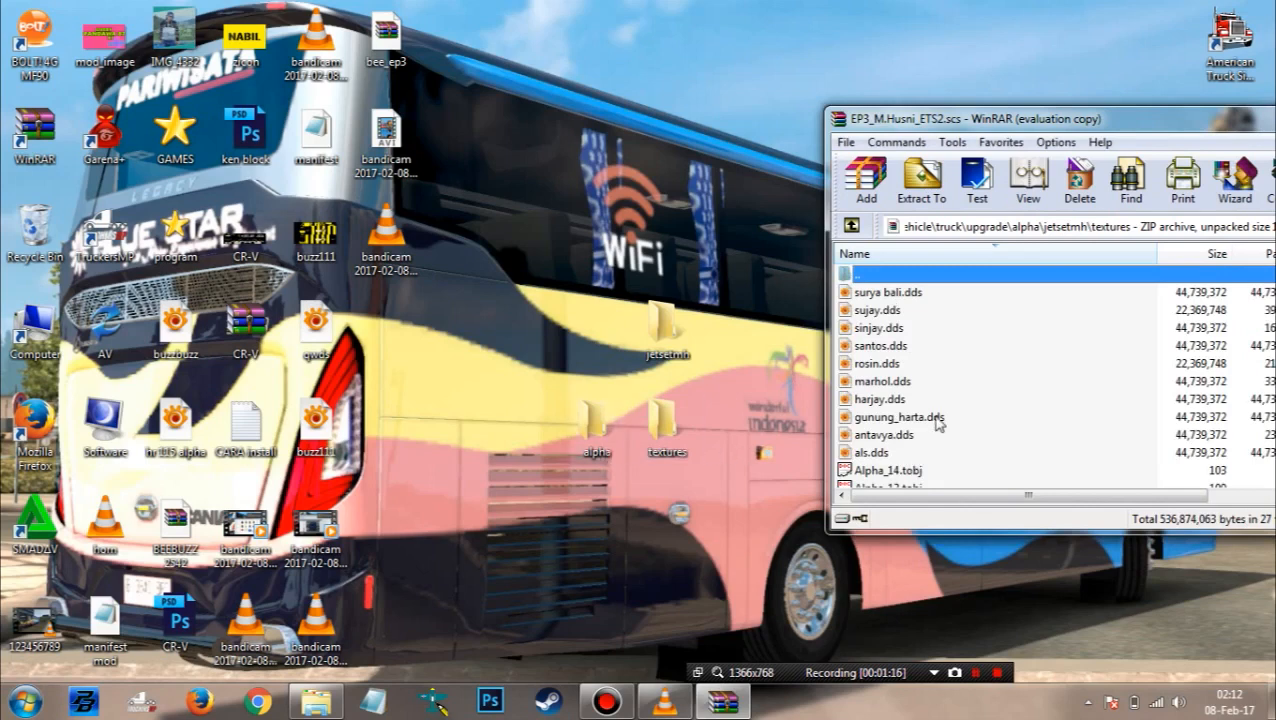
click(880, 346)
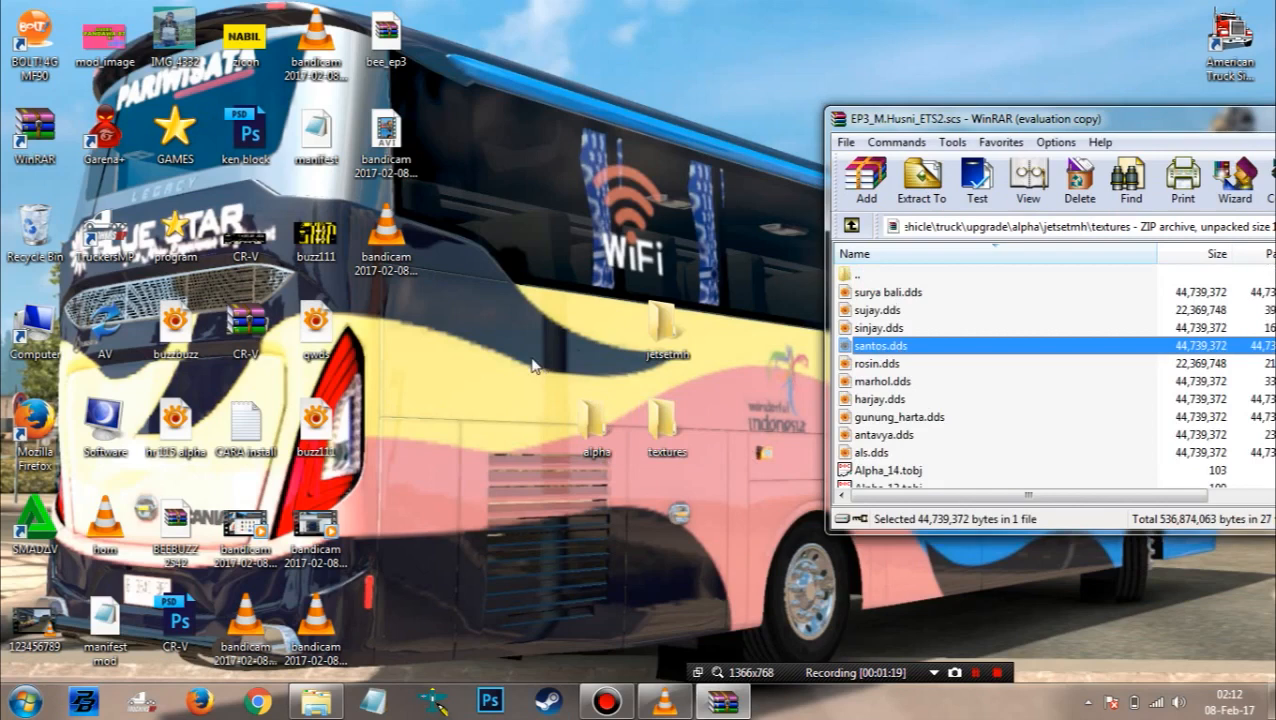
click(322, 352)
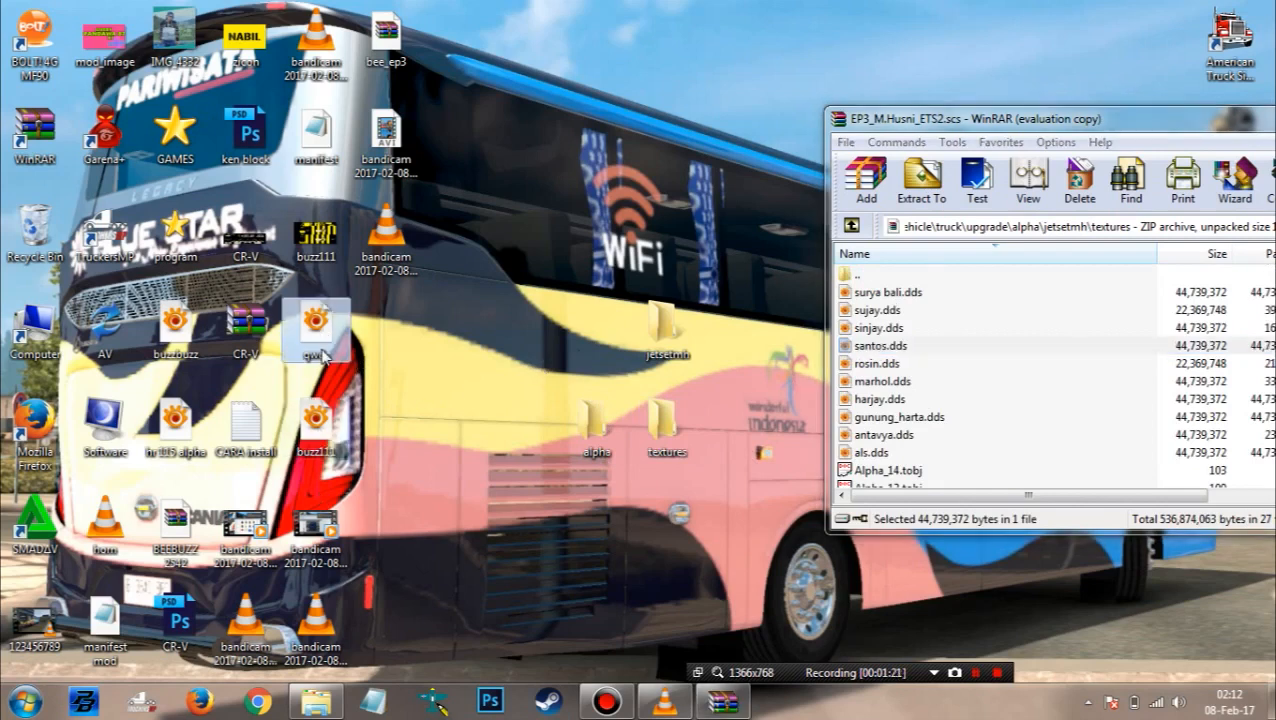
click(322, 356)
text(santos)
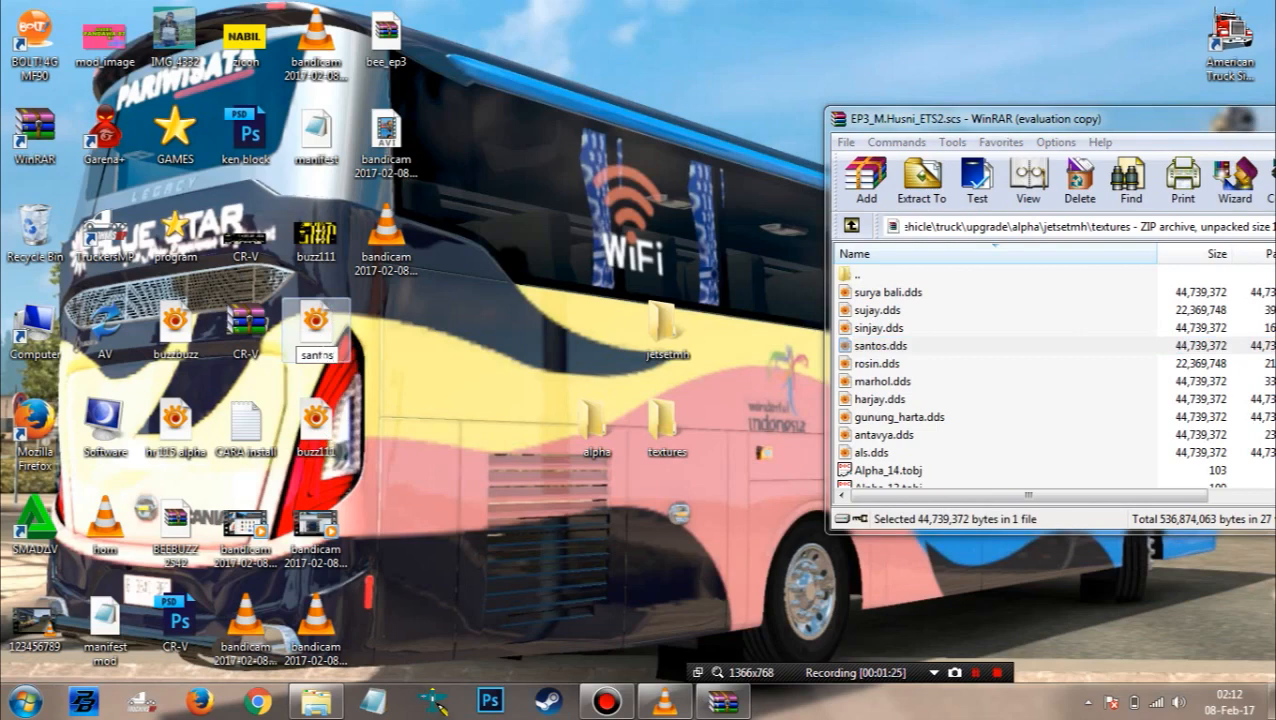
key(Return)
Step: Nest the santos texture as alpha\jetsetmh\textures using the desktop folders, and close the EP3 bus archive
drag(356, 345, 598, 425)
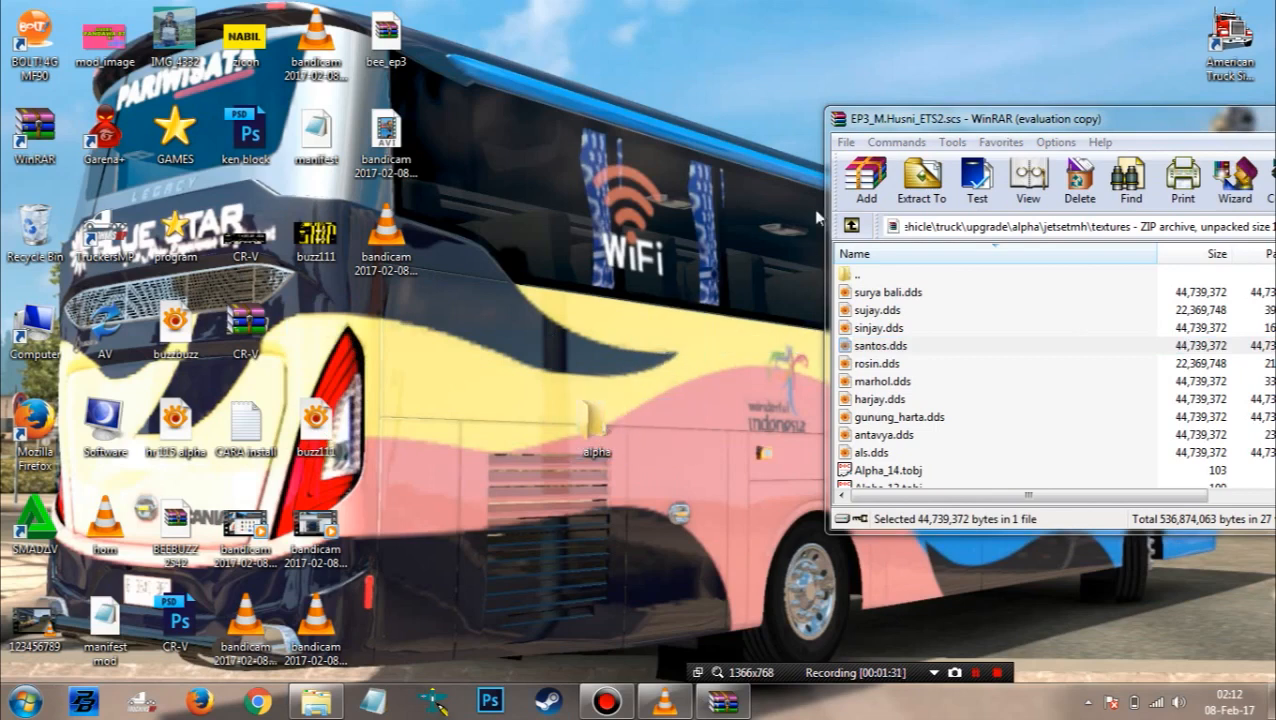
drag(1038, 126, 900, 127)
click(1222, 115)
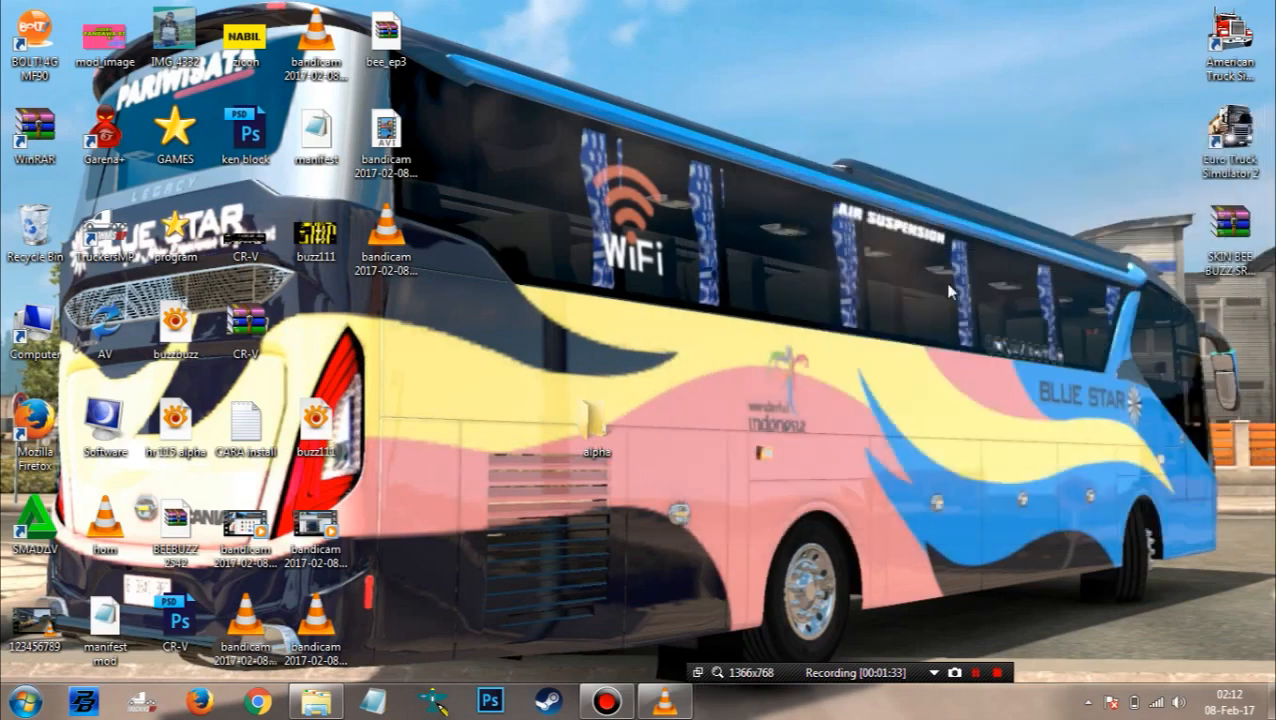
Step: Add the desktop's alpha folder to vehicle\truck\upgrade inside the bee_ep3.scs archive, and close the archive
double_click(385, 35)
double_click(697, 296)
double_click(697, 296)
double_click(697, 296)
click(697, 296)
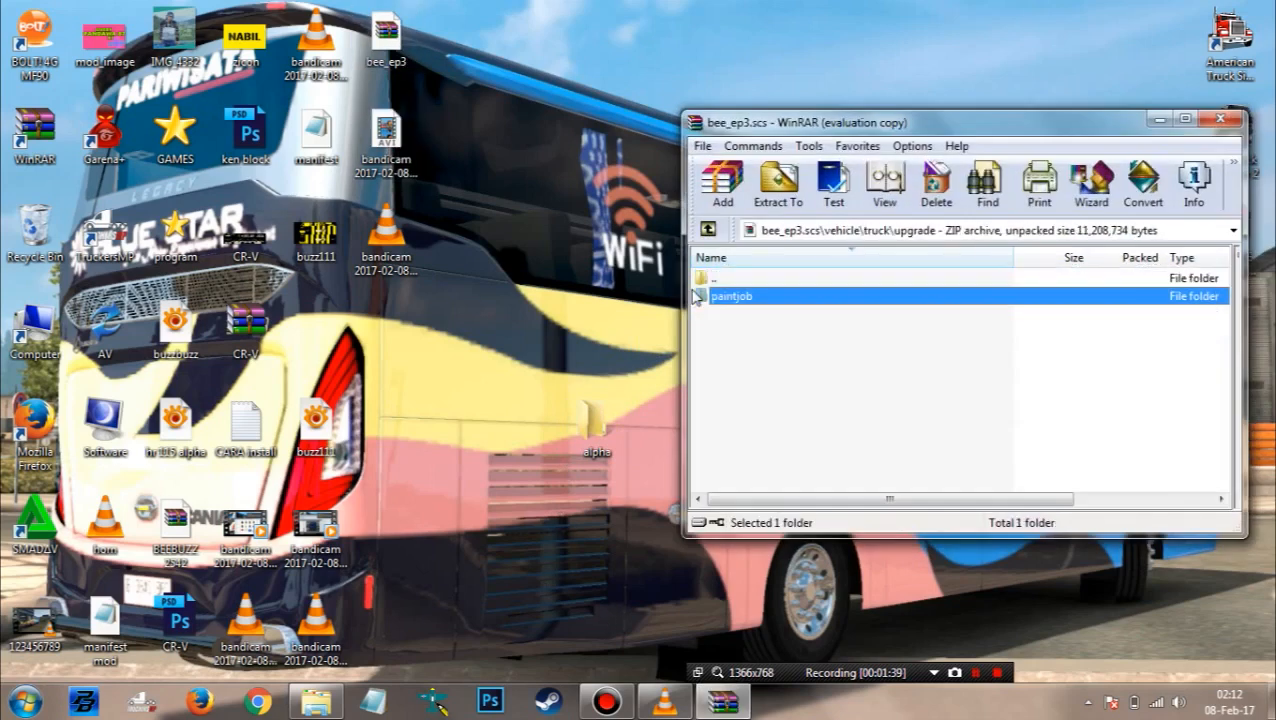
drag(595, 422, 837, 412)
click(982, 503)
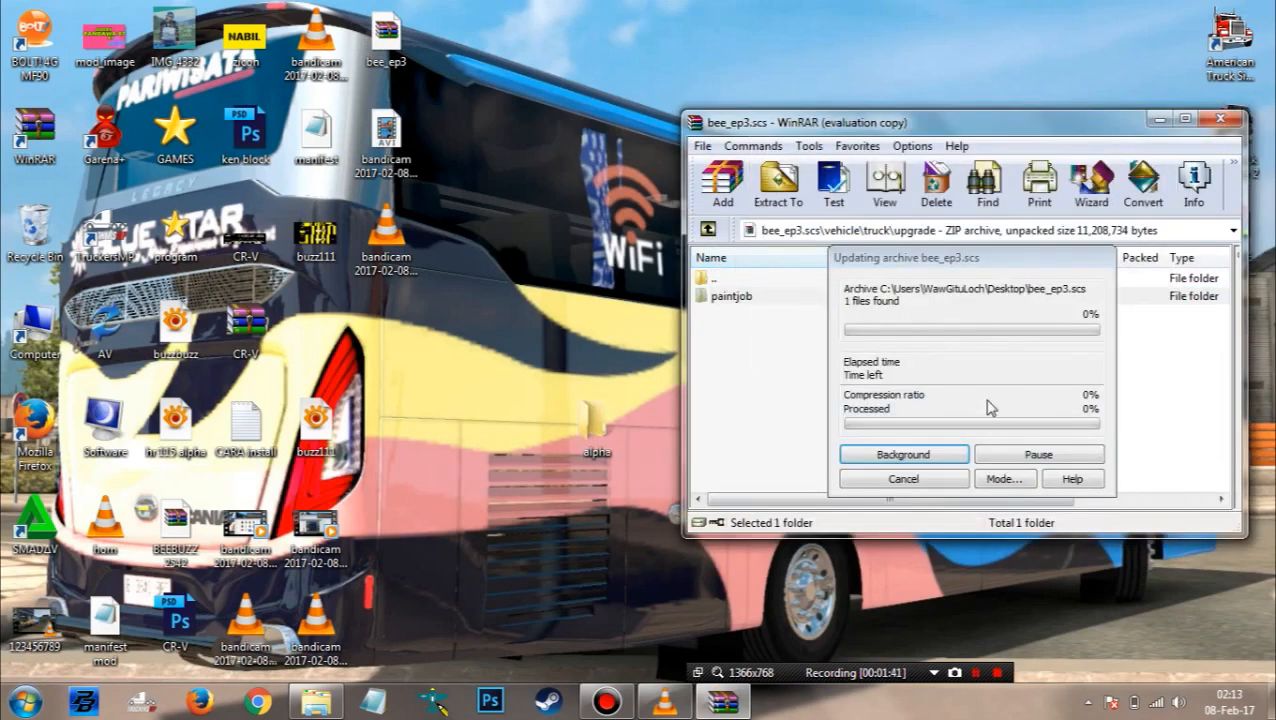
click(1221, 121)
Step: Delete the leftover alpha folder from the desktop
click(598, 425)
key(Delete)
key(Return)
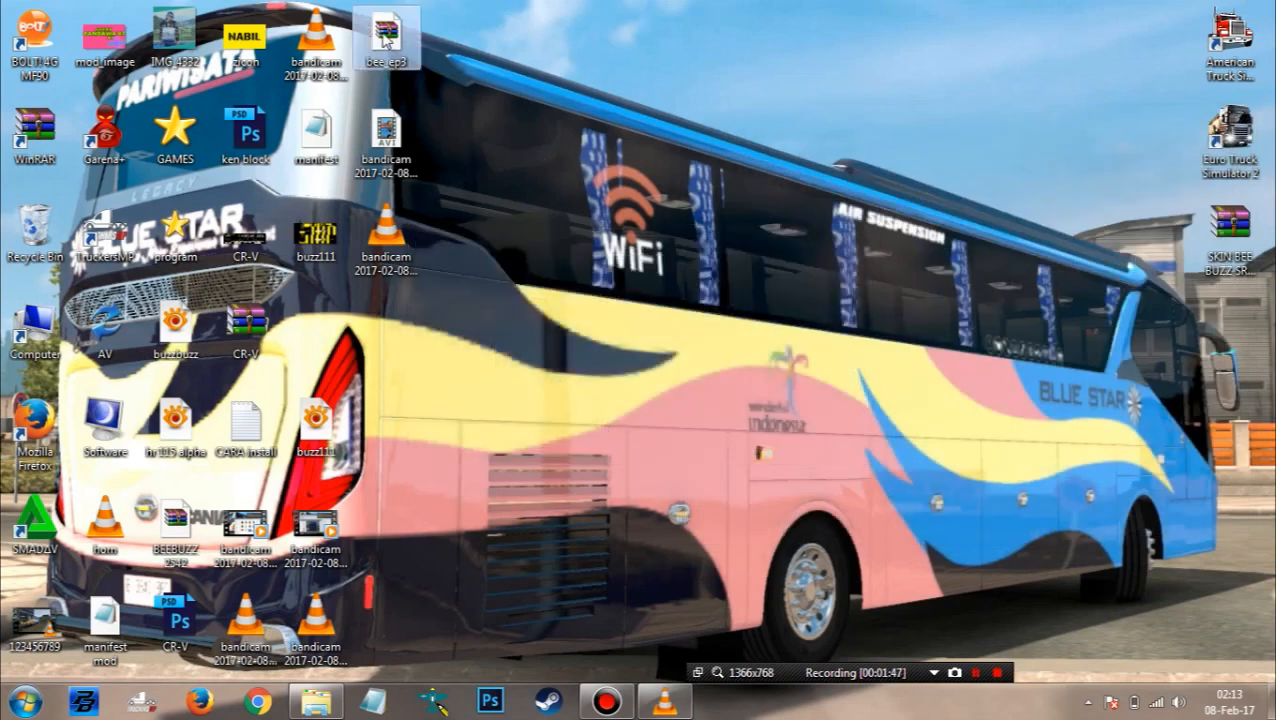
Step: Copy the updated bee_ep3.scs into the Euro Truck Simulator 2 mod folder, replacing the existing file, and close the folder
click(336, 706)
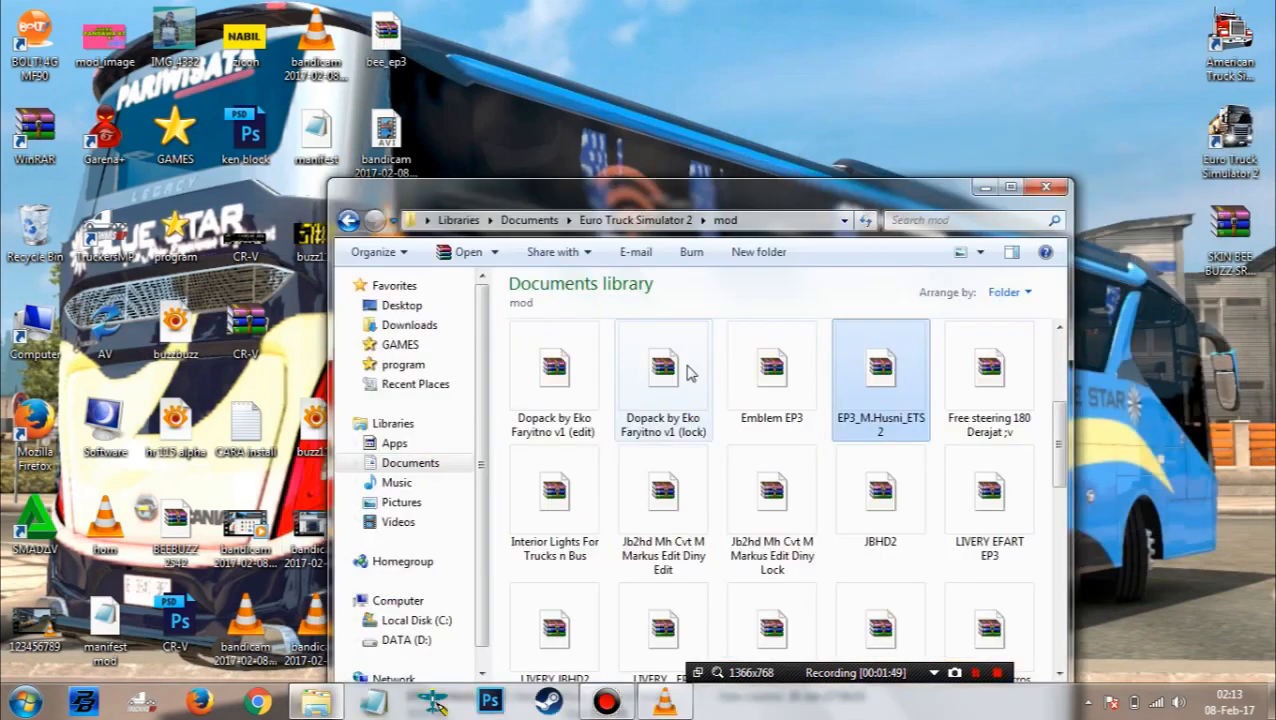
key(ctrl+v)
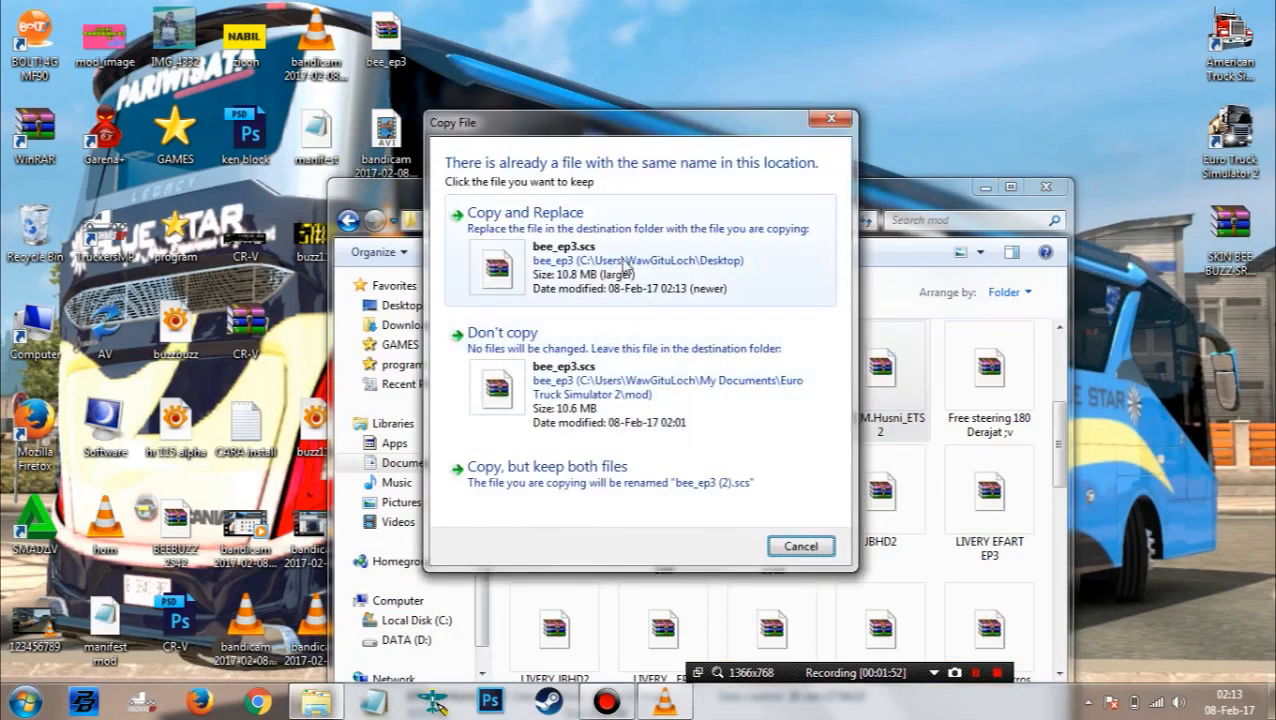
click(622, 258)
click(1046, 189)
right_click(755, 187)
click(826, 242)
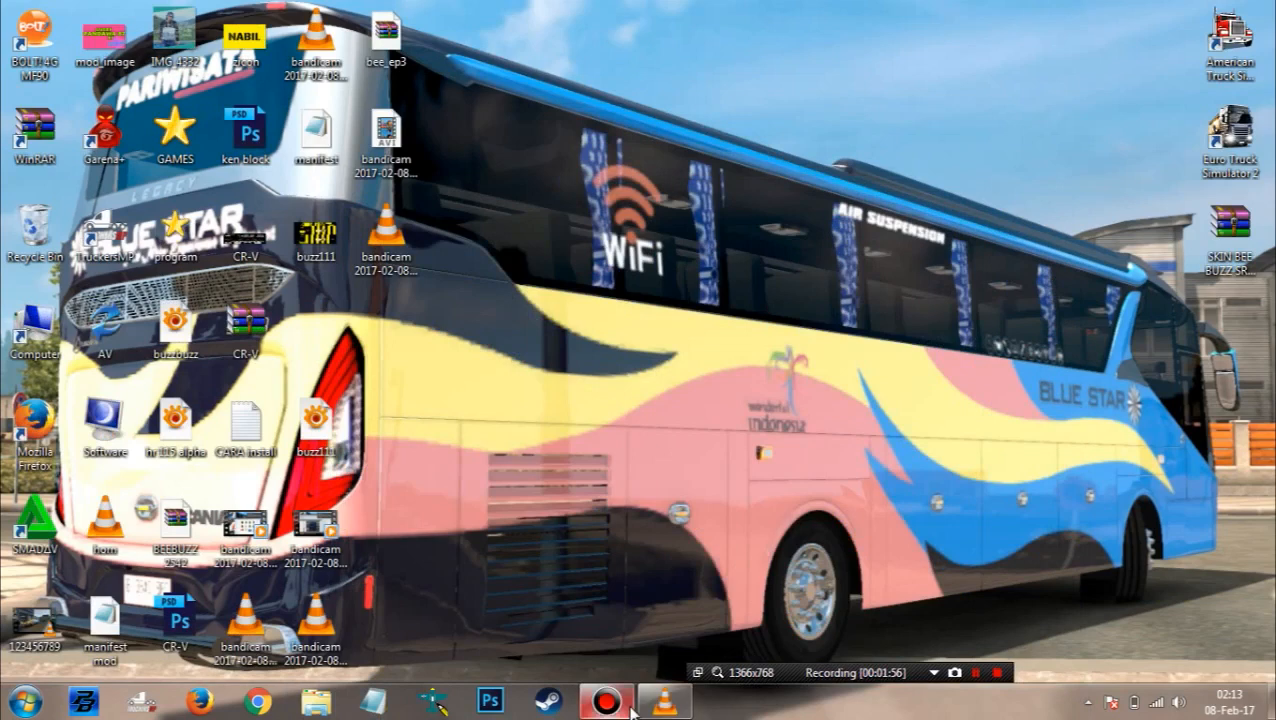
click(663, 702)
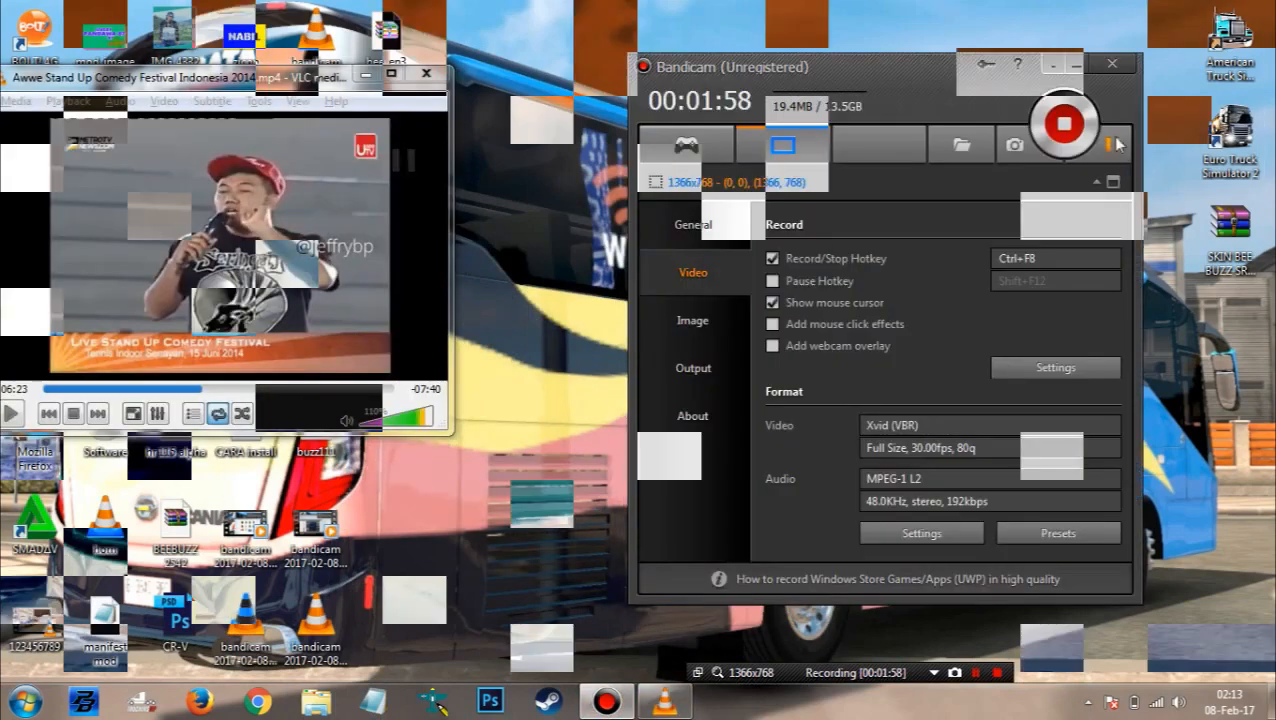